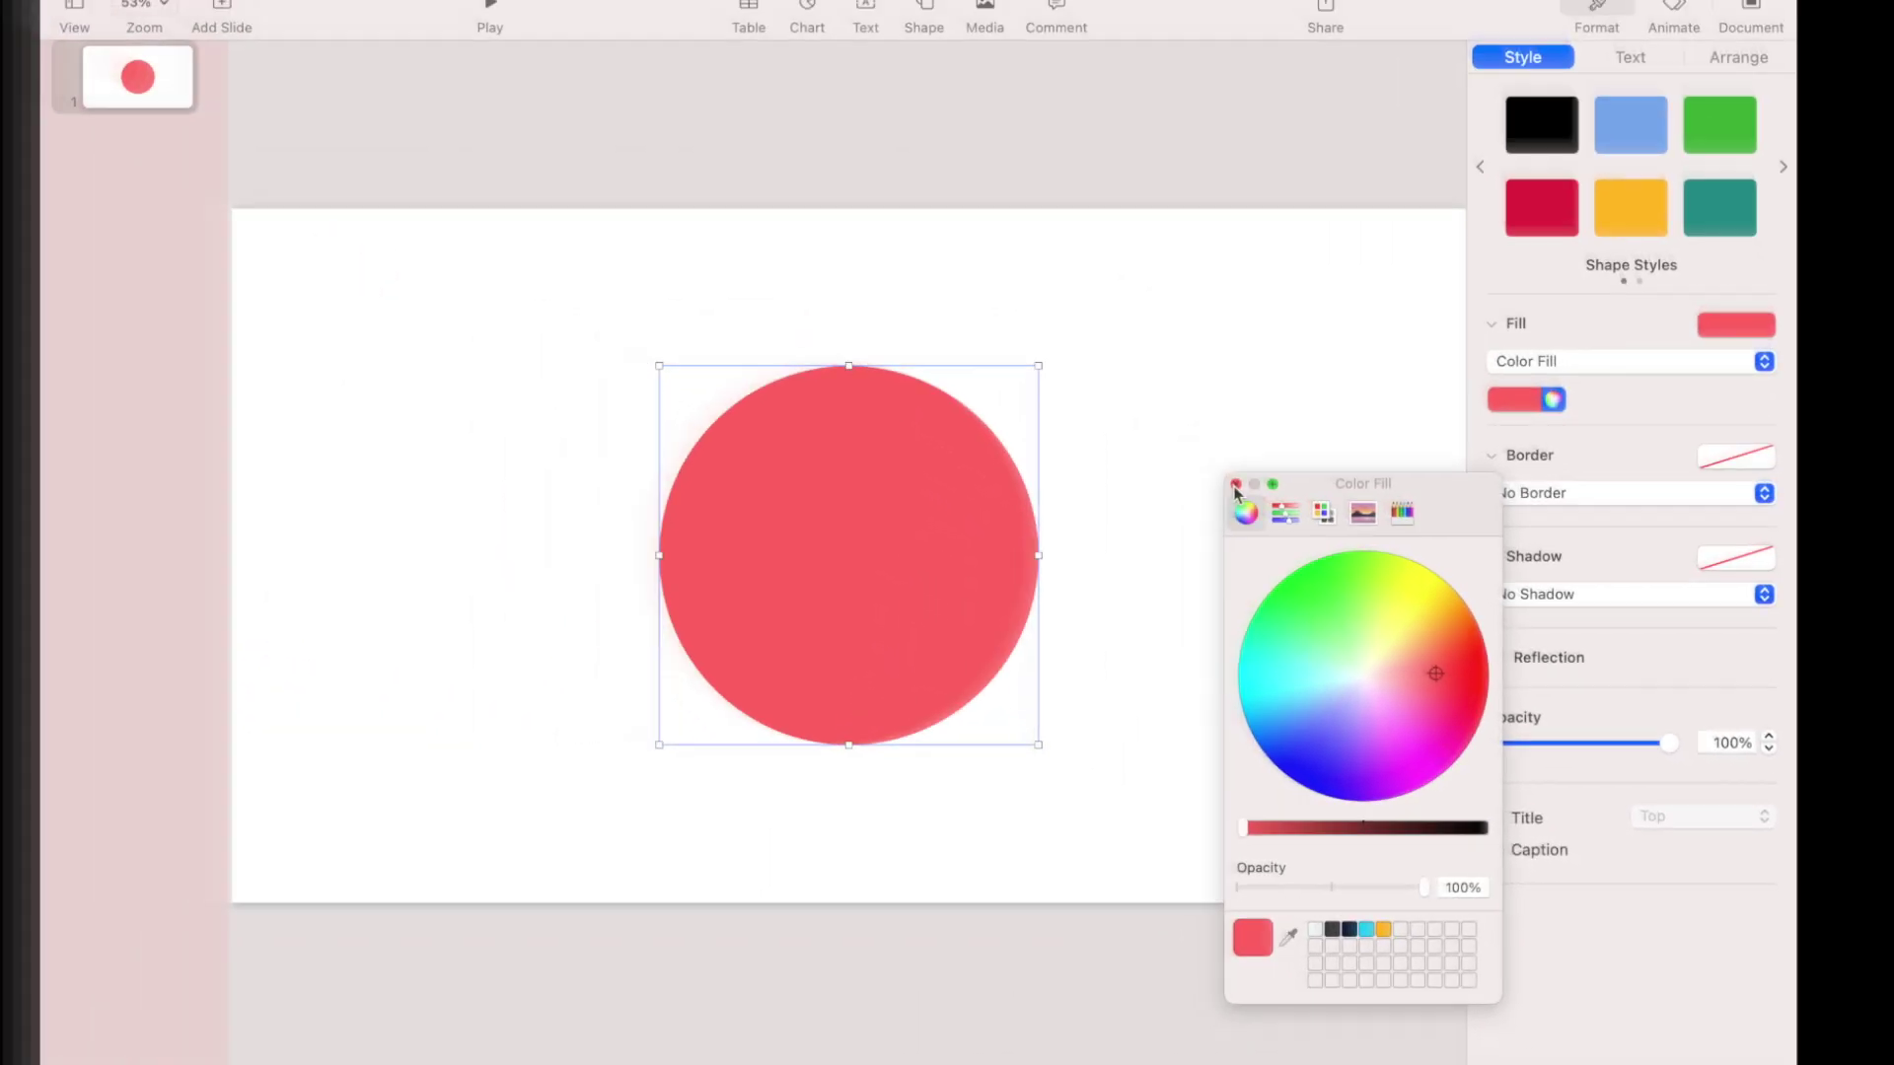
Duplicate the red circle and place the copy exactly over the original.
left_click(1236, 484)
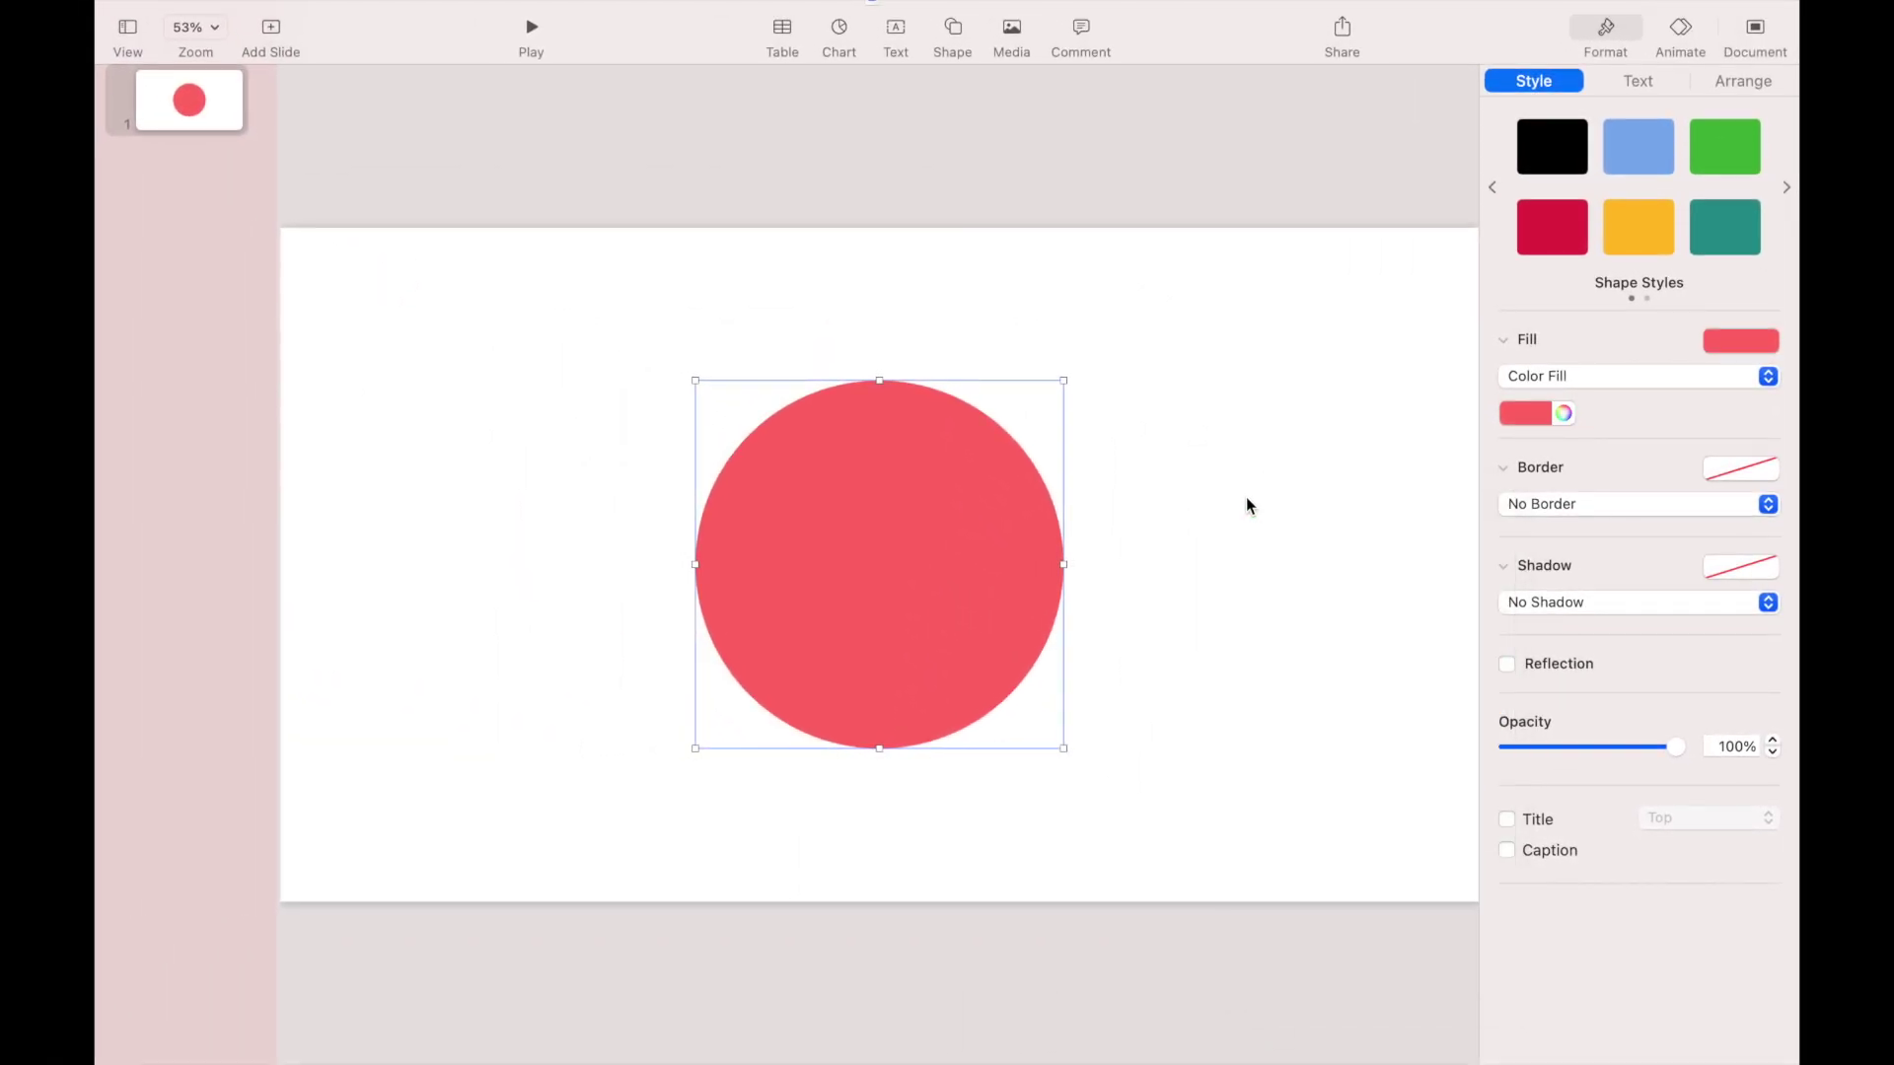
right_click(909, 490)
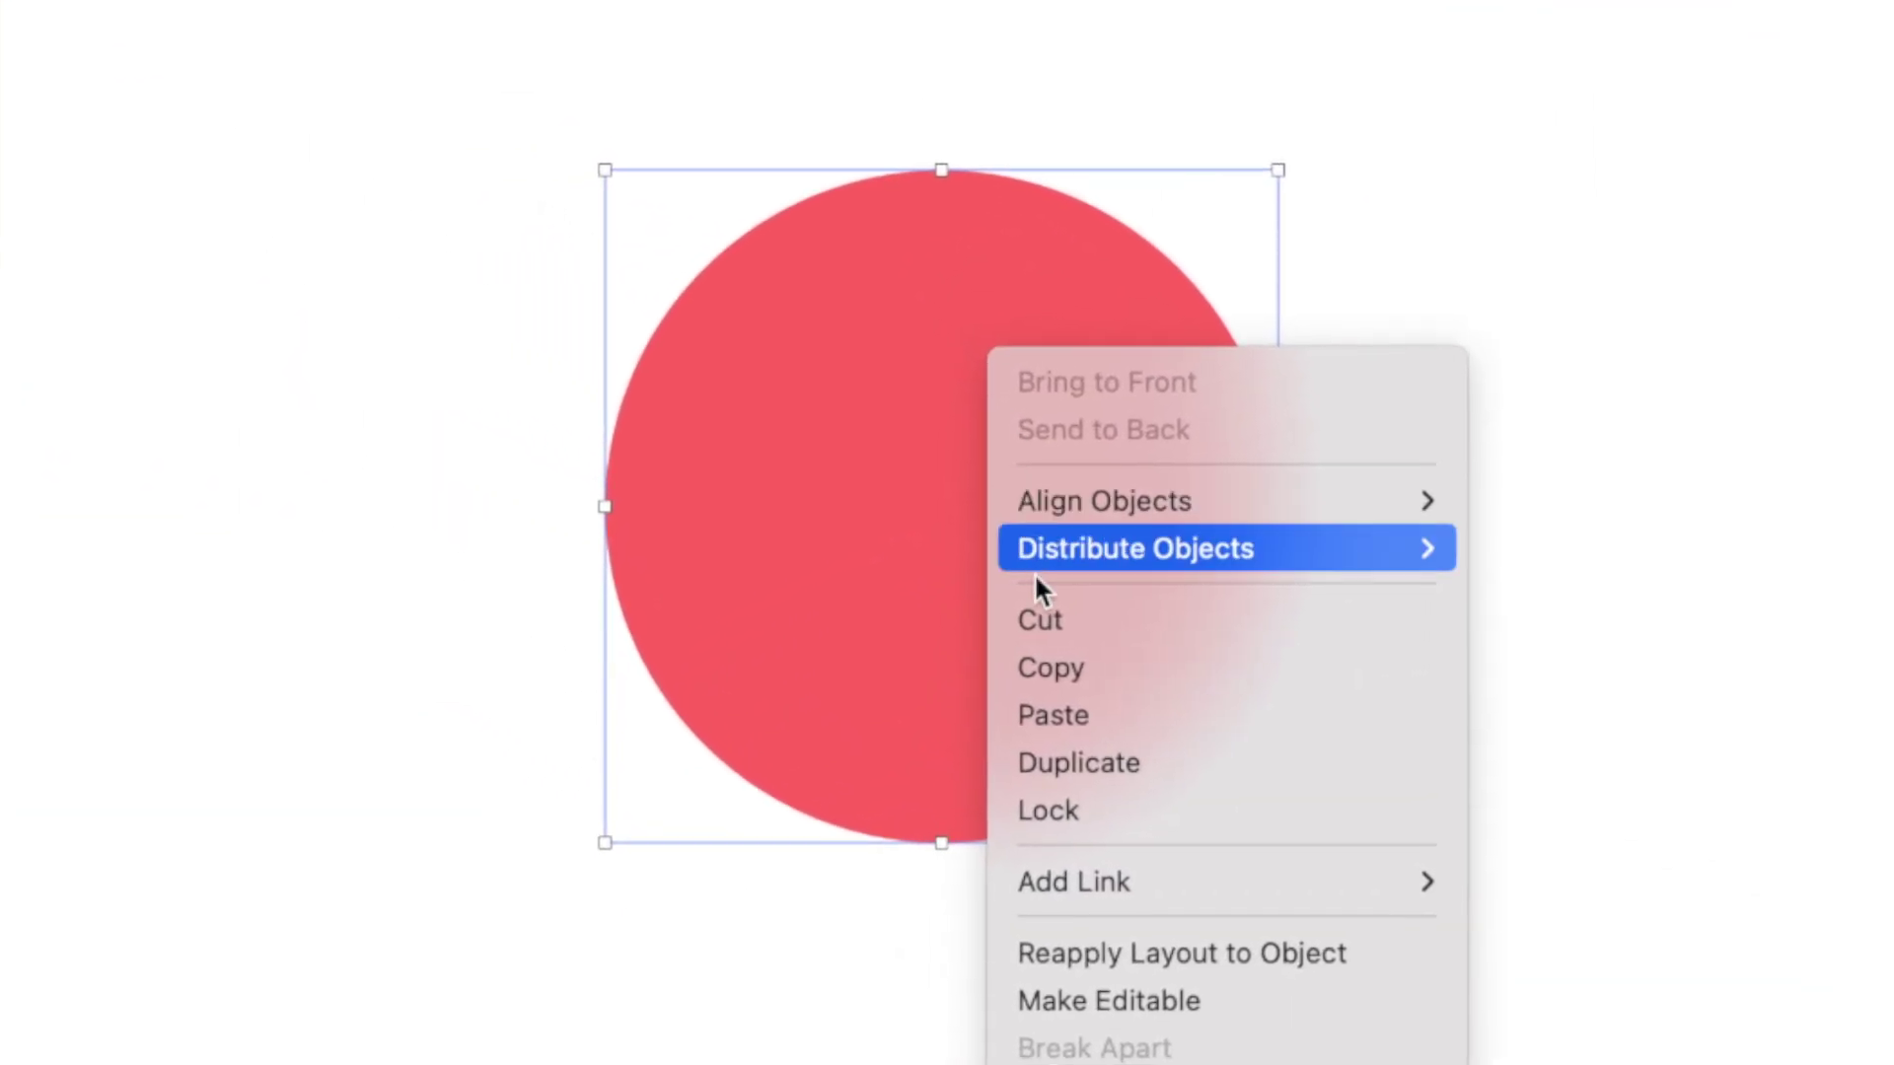
left_click(1050, 767)
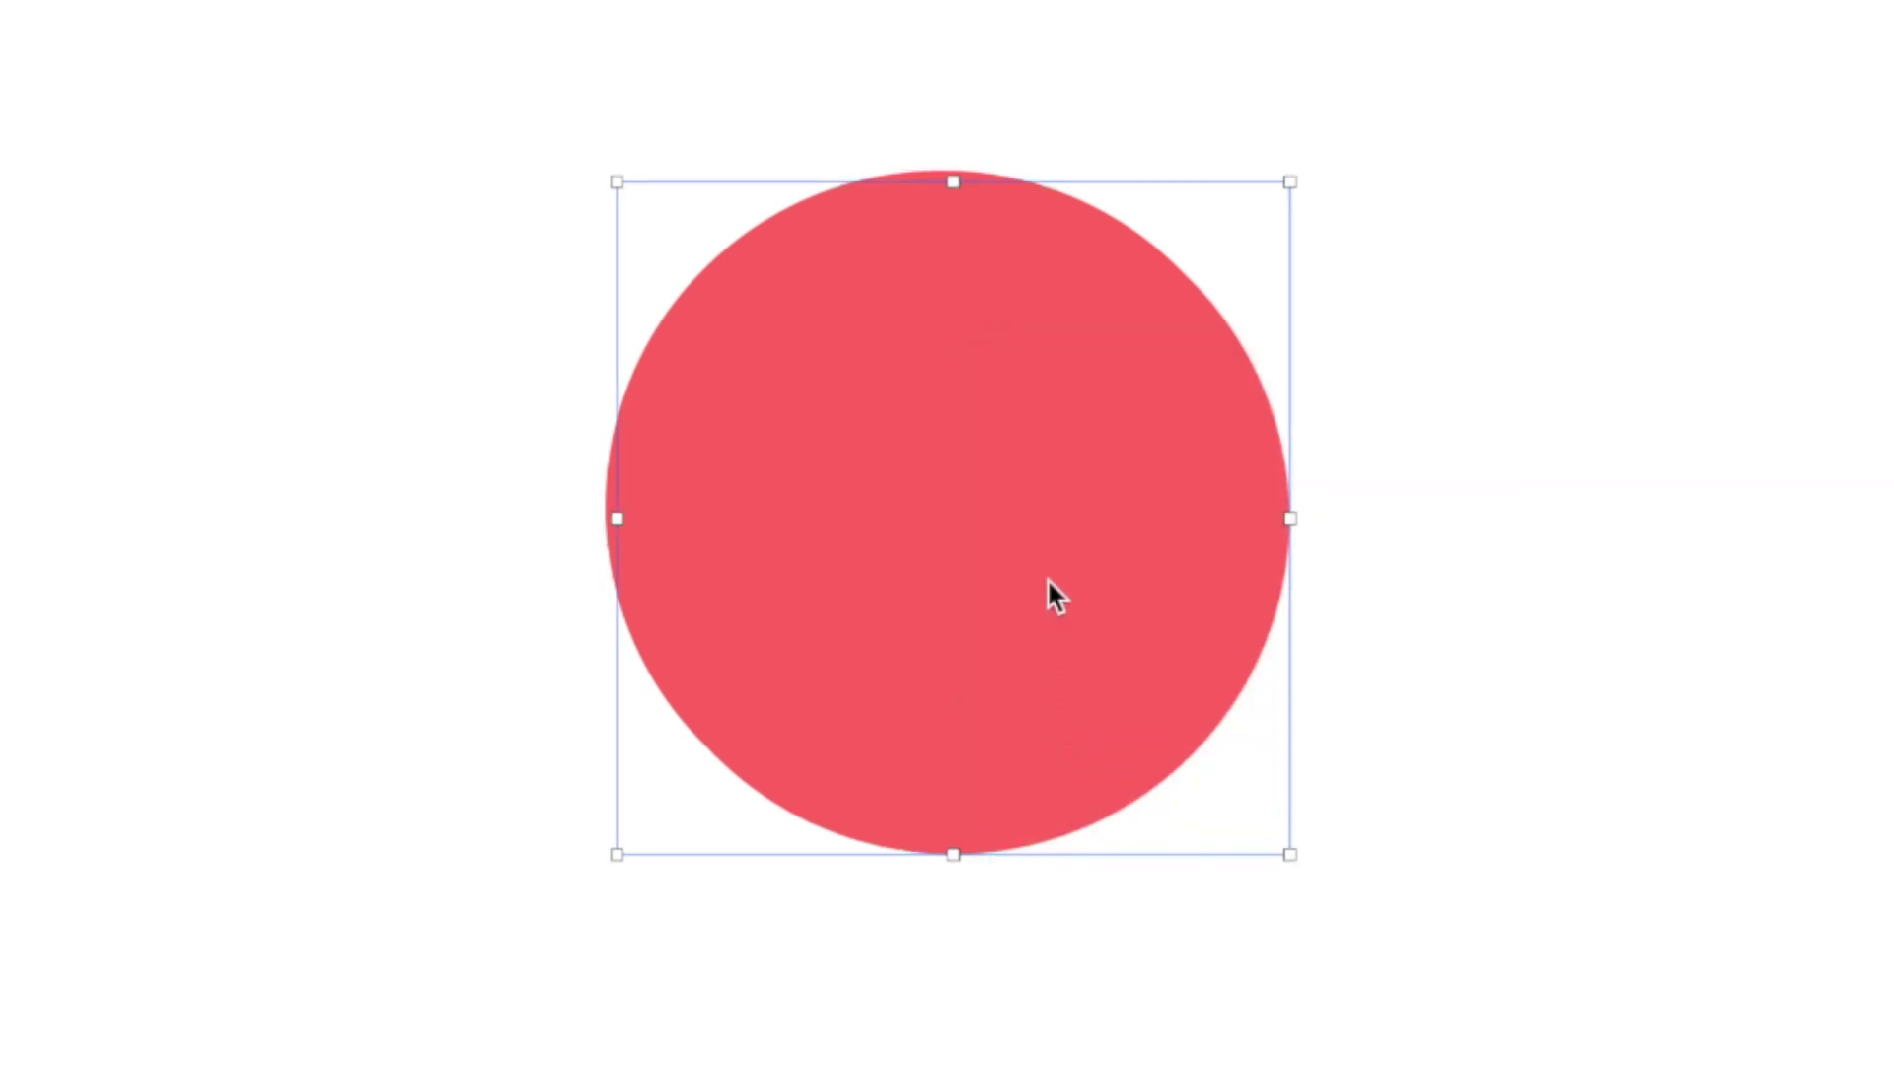
left_click_drag(1048, 591, 1022, 552)
Bring the pagoda photo from the Japan folder in Finder into the upper red circle on the slide.
key("ctrl+Right")
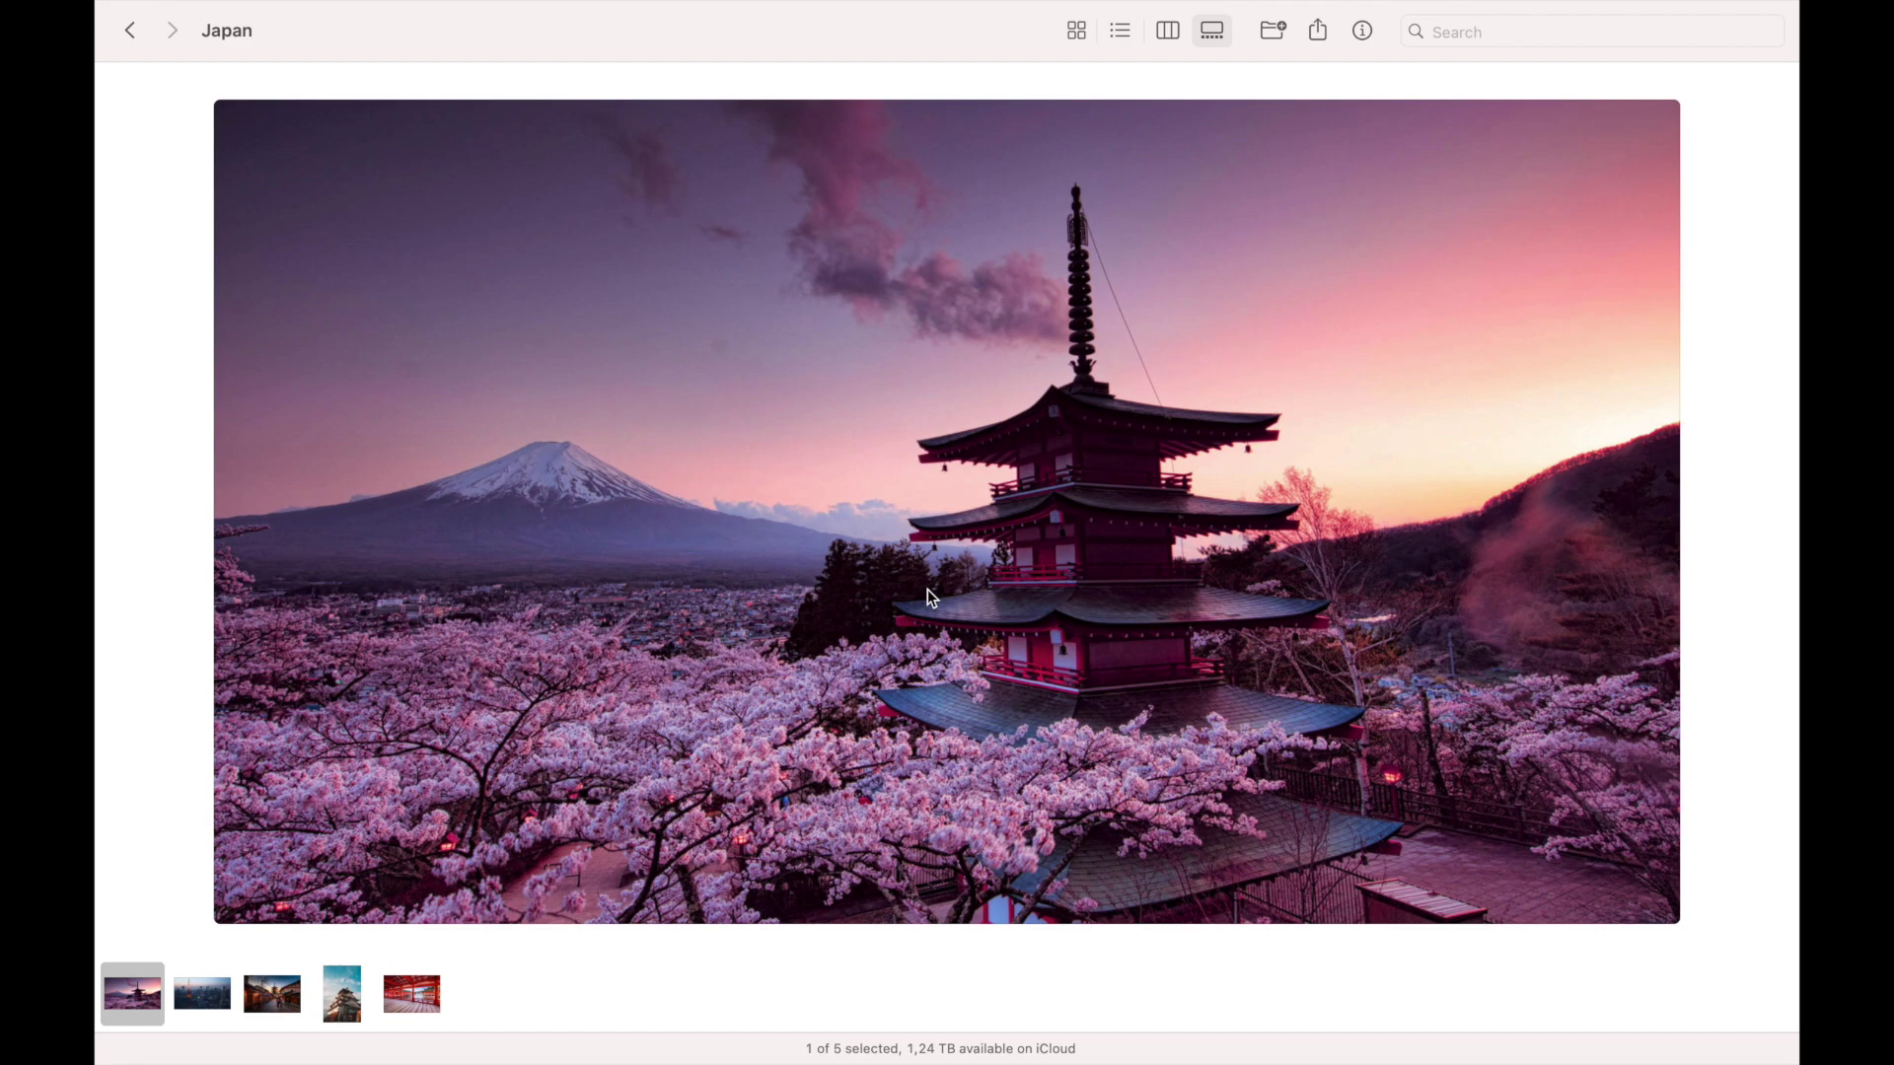
left_click_drag(932, 598, 854, 592)
key("ctrl+Left")
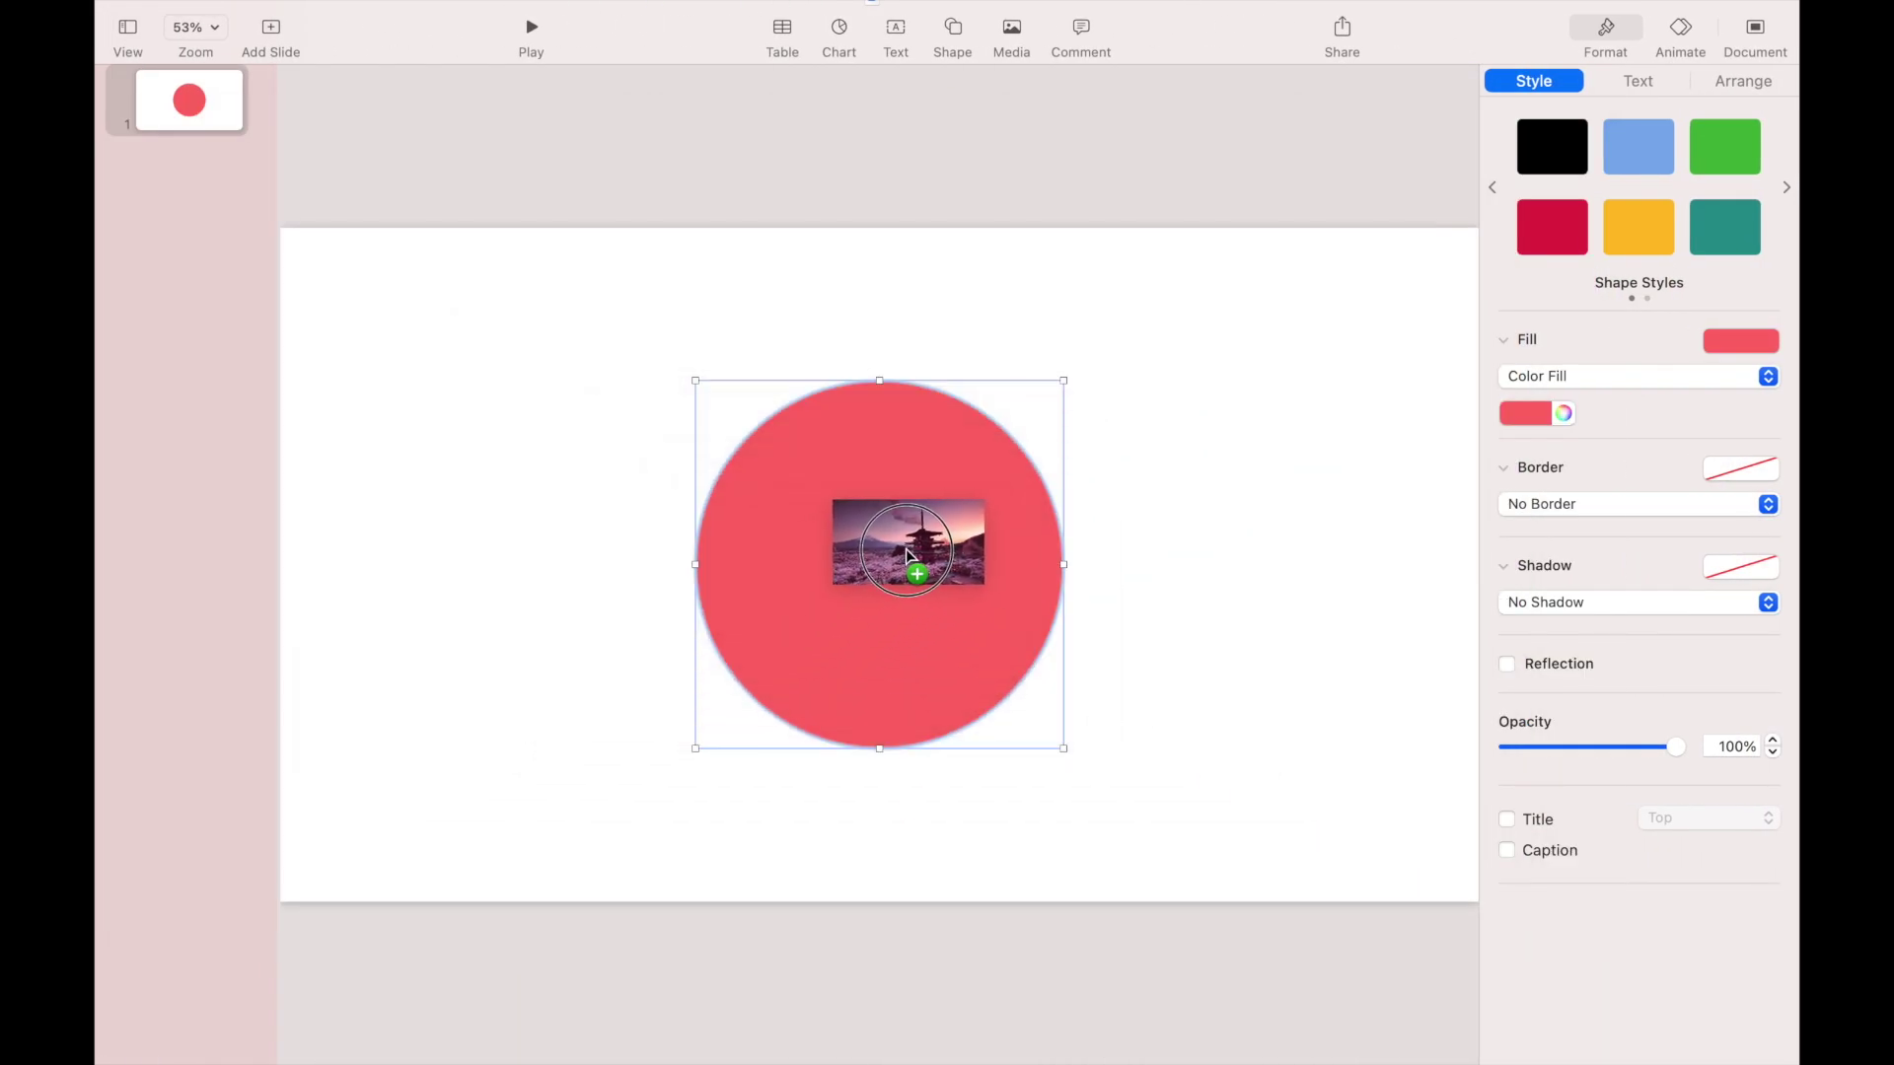
Adjust the photo's mask by scaling and moving the image so the pagoda sits centred in the circle.
double_click(905, 548)
left_click_drag(973, 795, 879, 797)
left_click_drag(927, 625, 862, 625)
left_click(1002, 795)
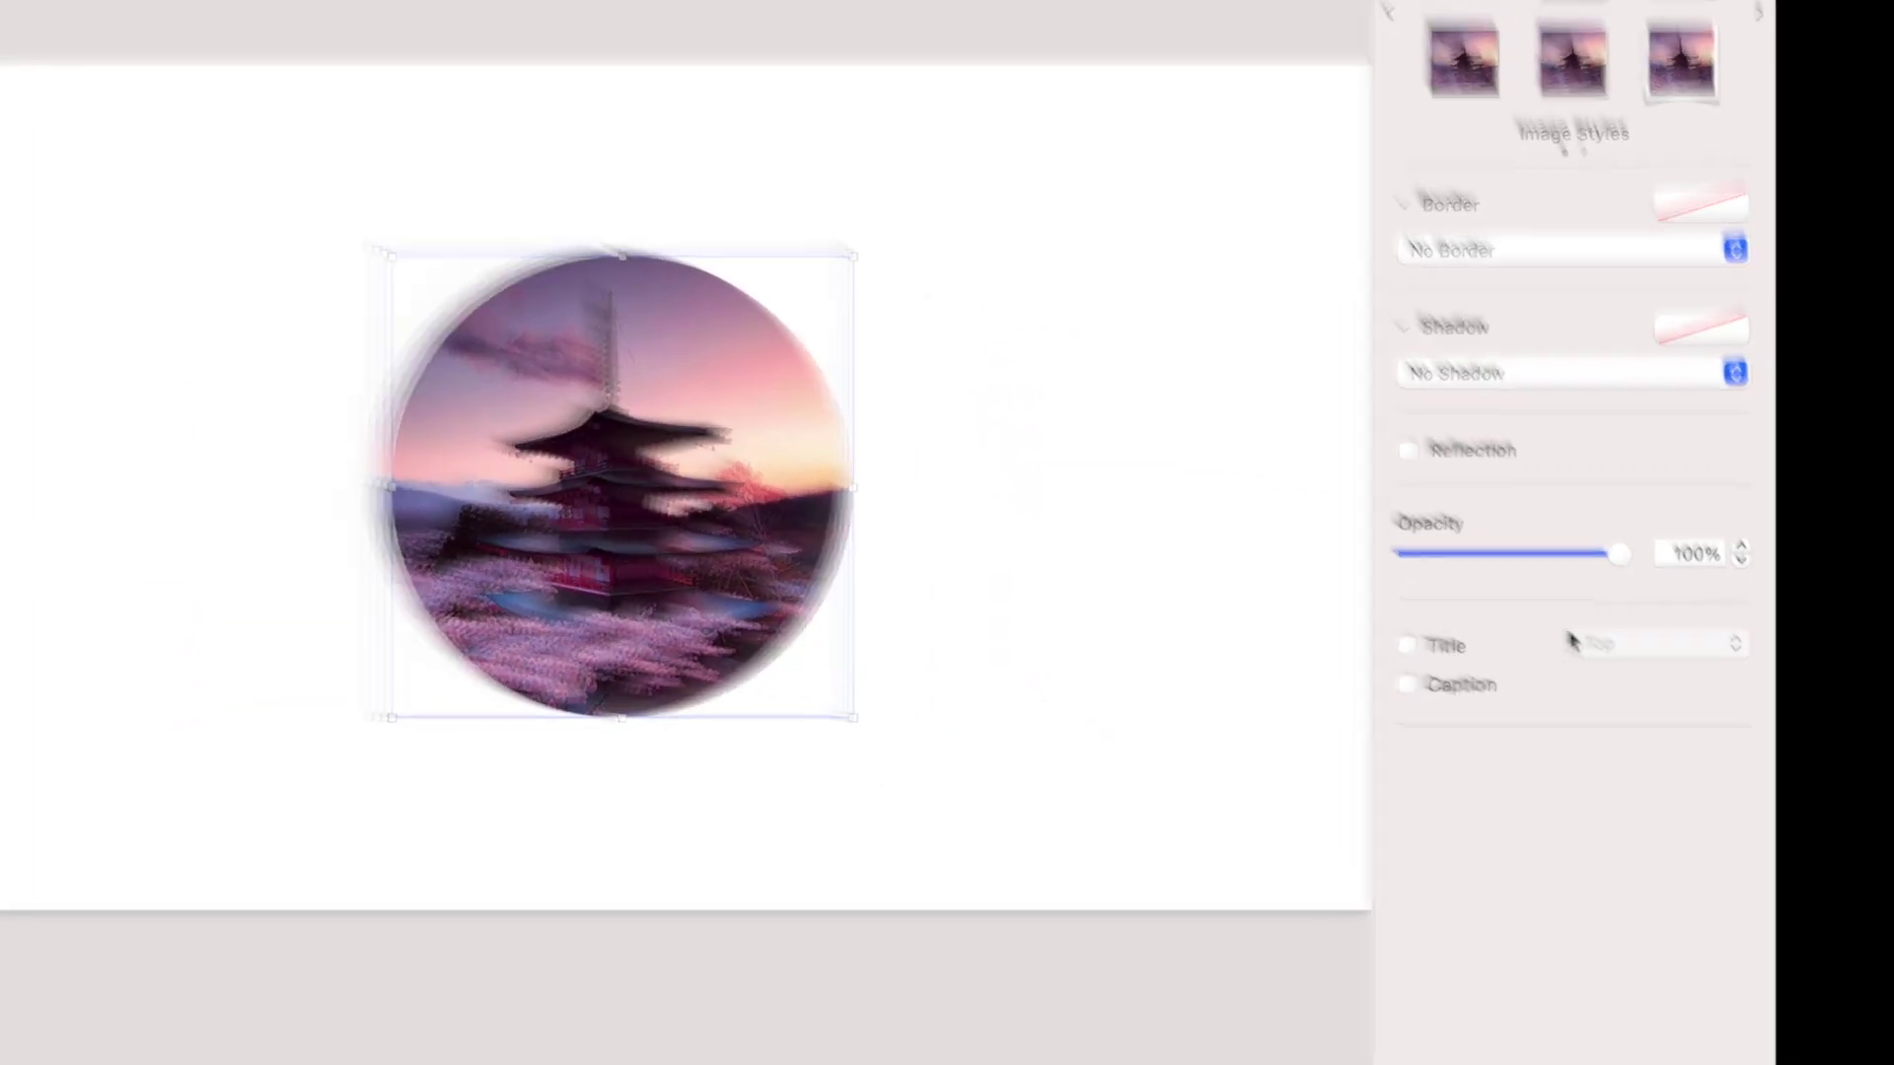
Set the masked photo's opacity to 25% and lower its saturation to -100%.
left_click(1731, 619)
type("25")
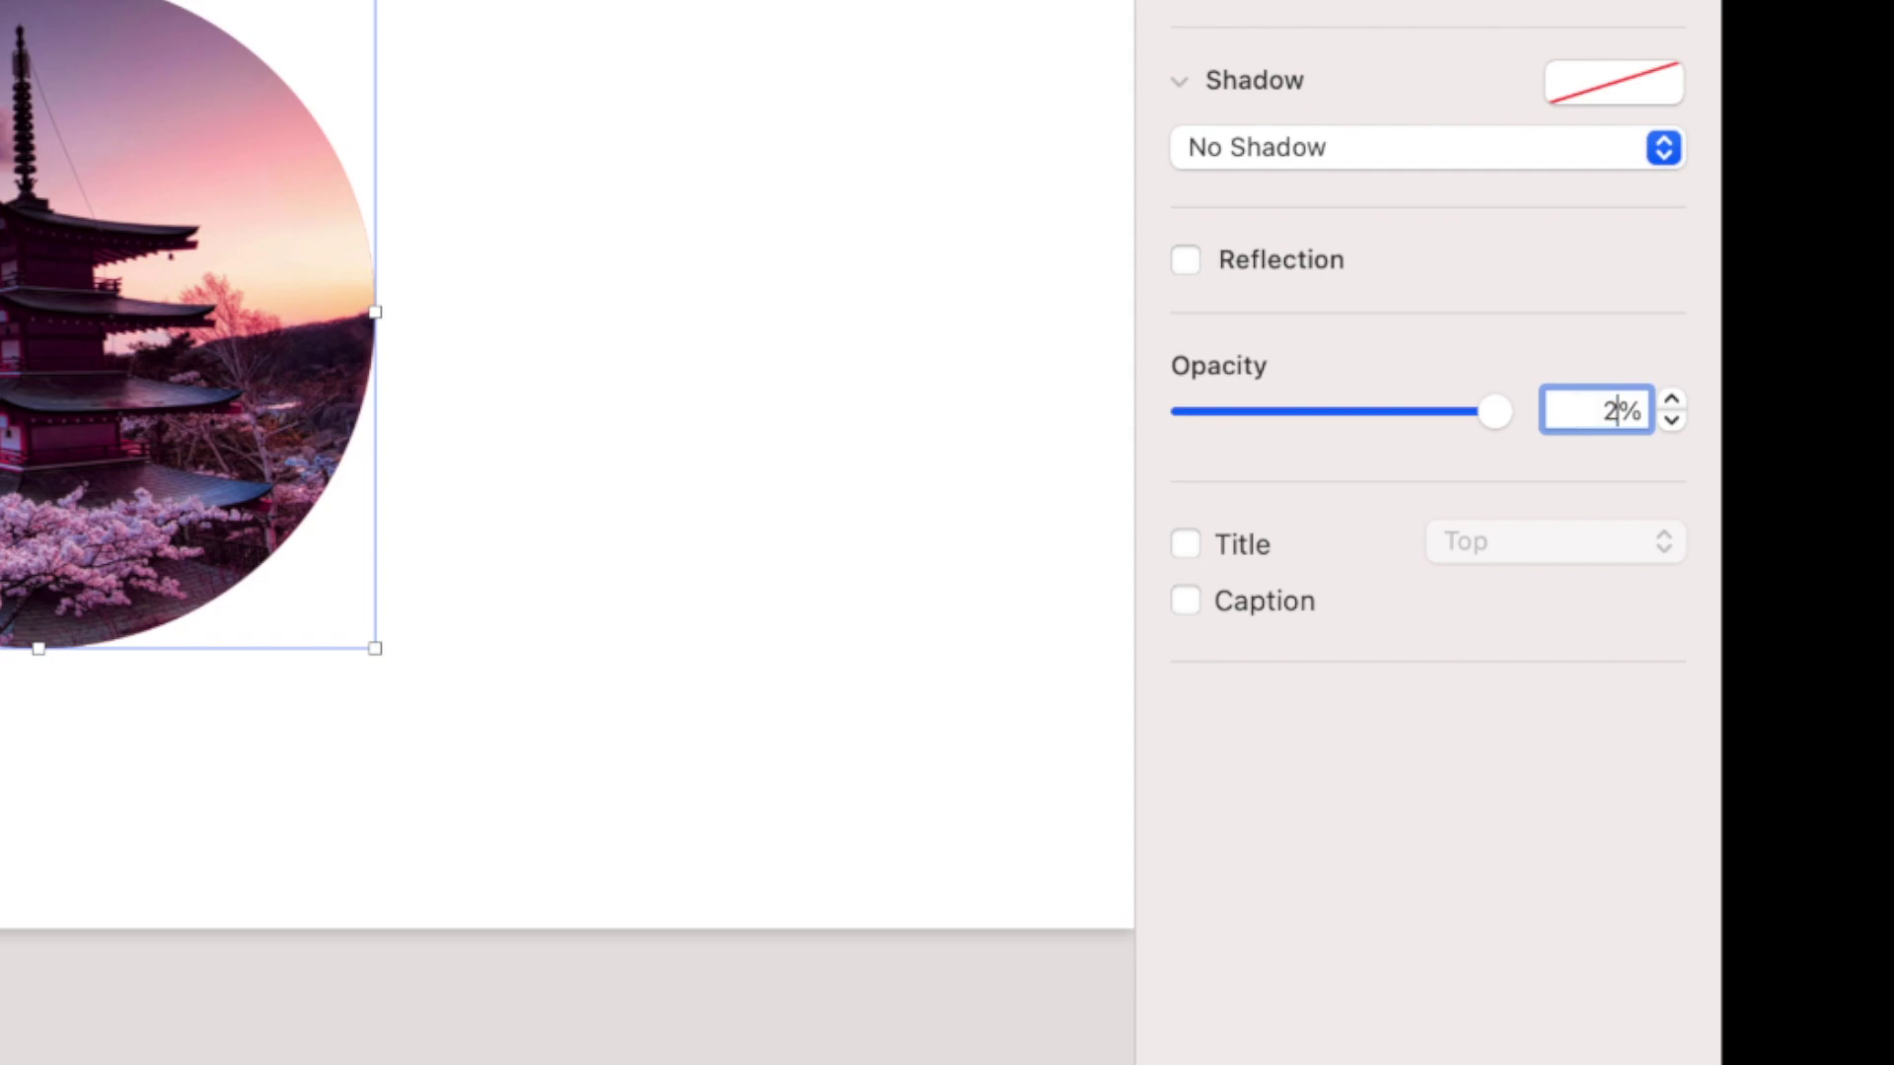
key("Return")
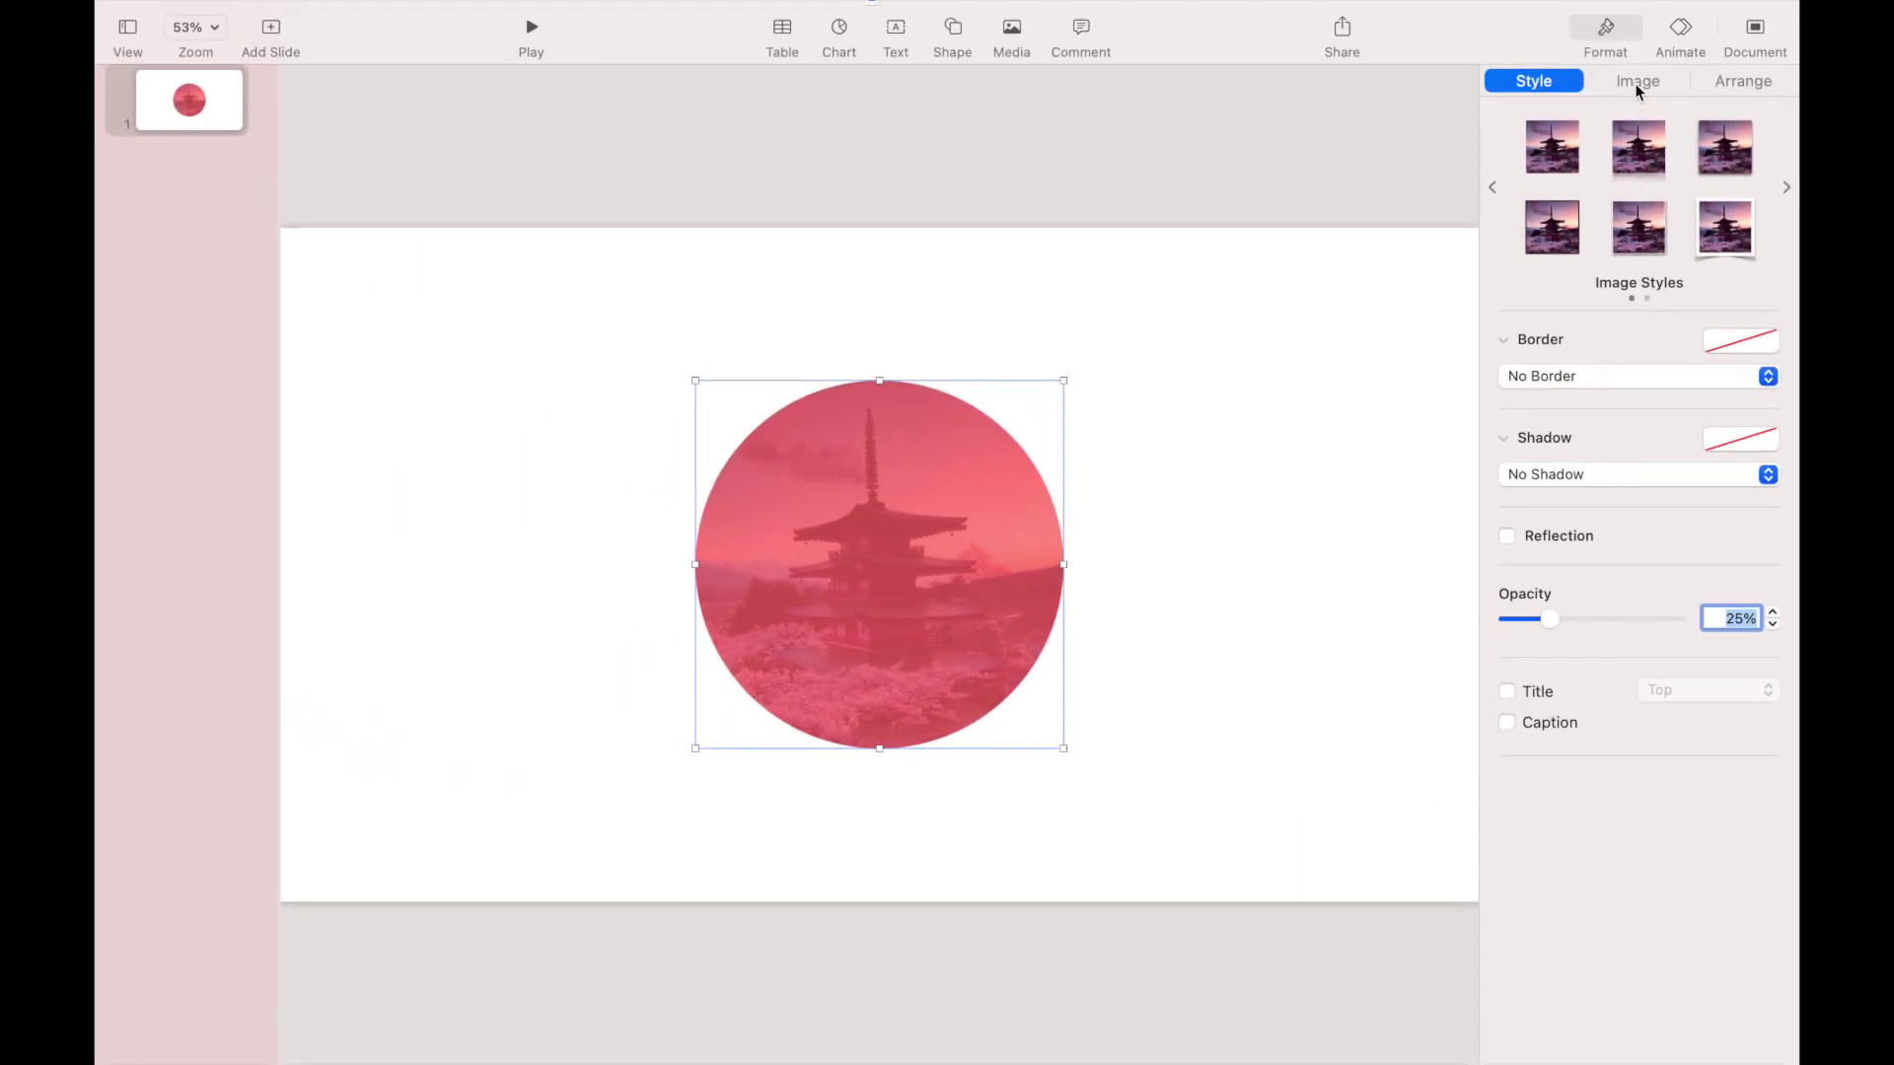
left_click(1635, 83)
left_click_drag(1588, 469, 1507, 465)
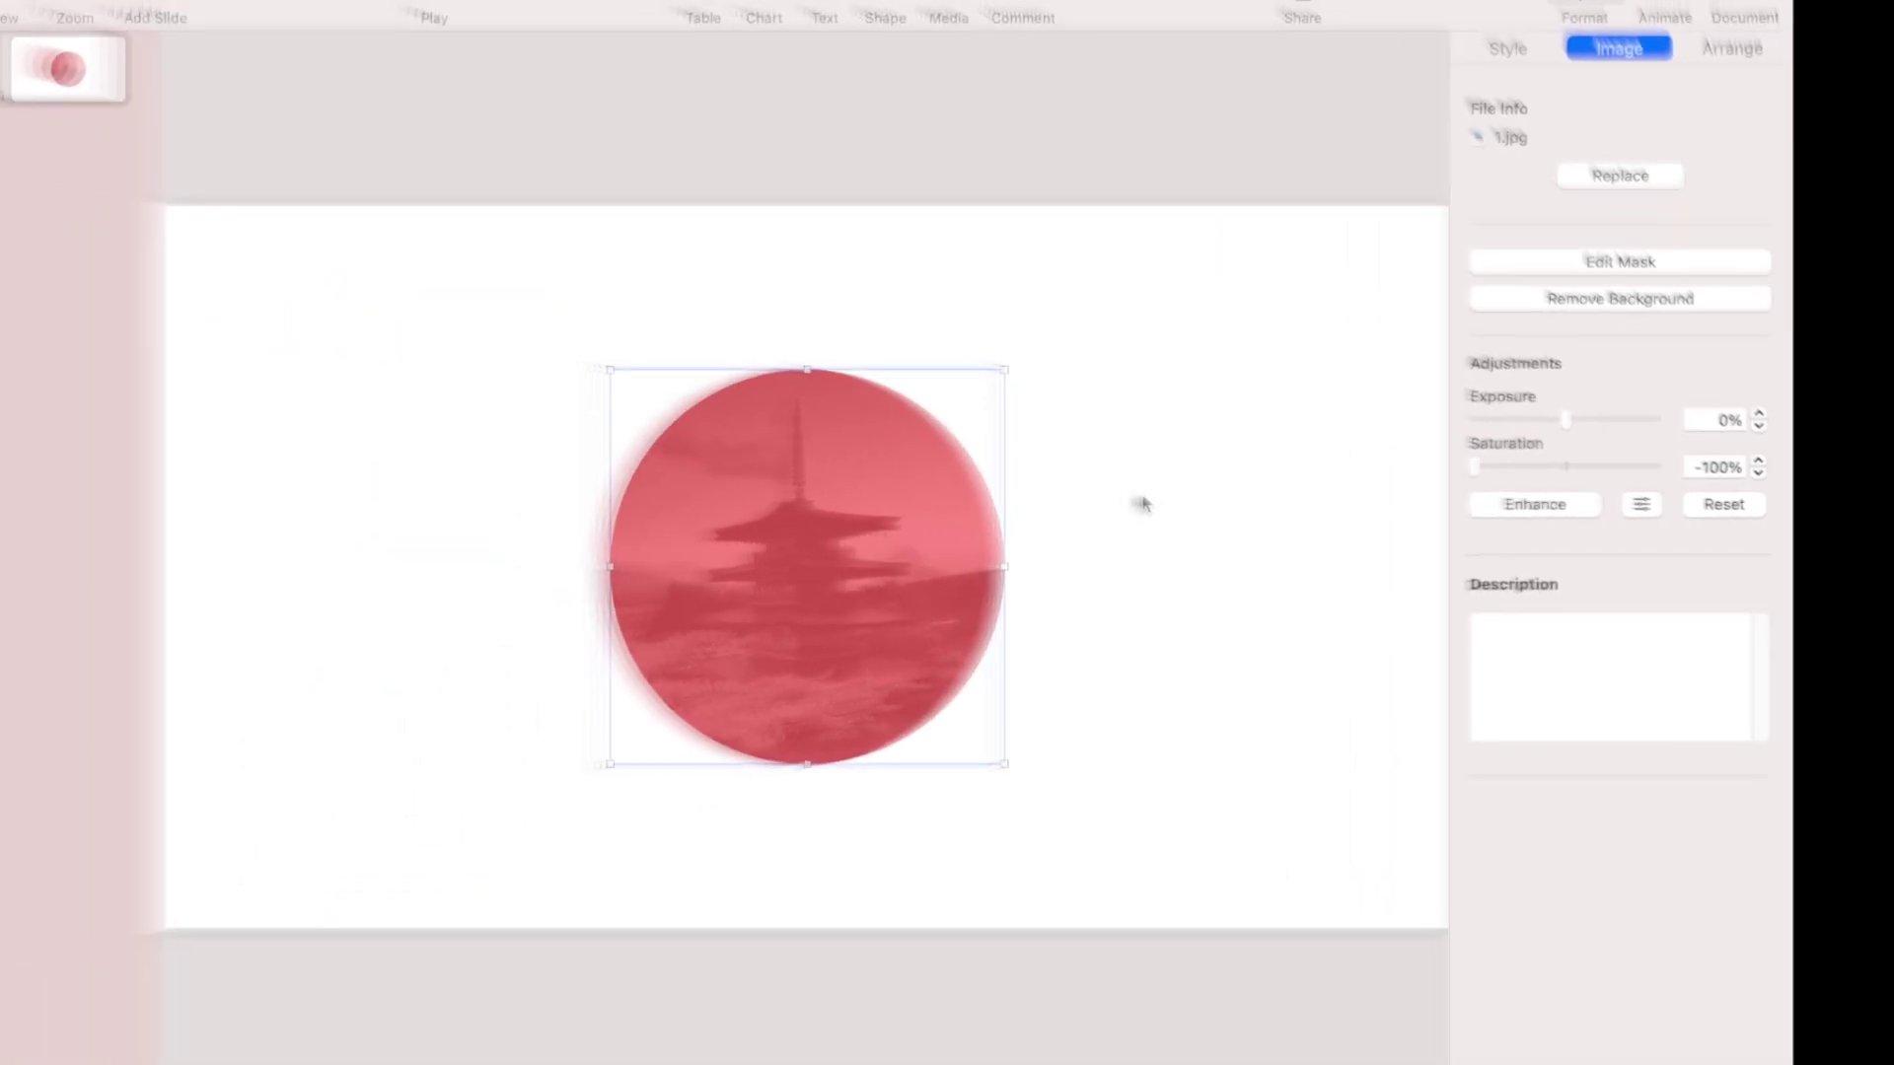
left_click(1137, 503)
Duplicate the first slide and delete the pagoda photo from the copy, keeping the plain red circle.
right_click(210, 114)
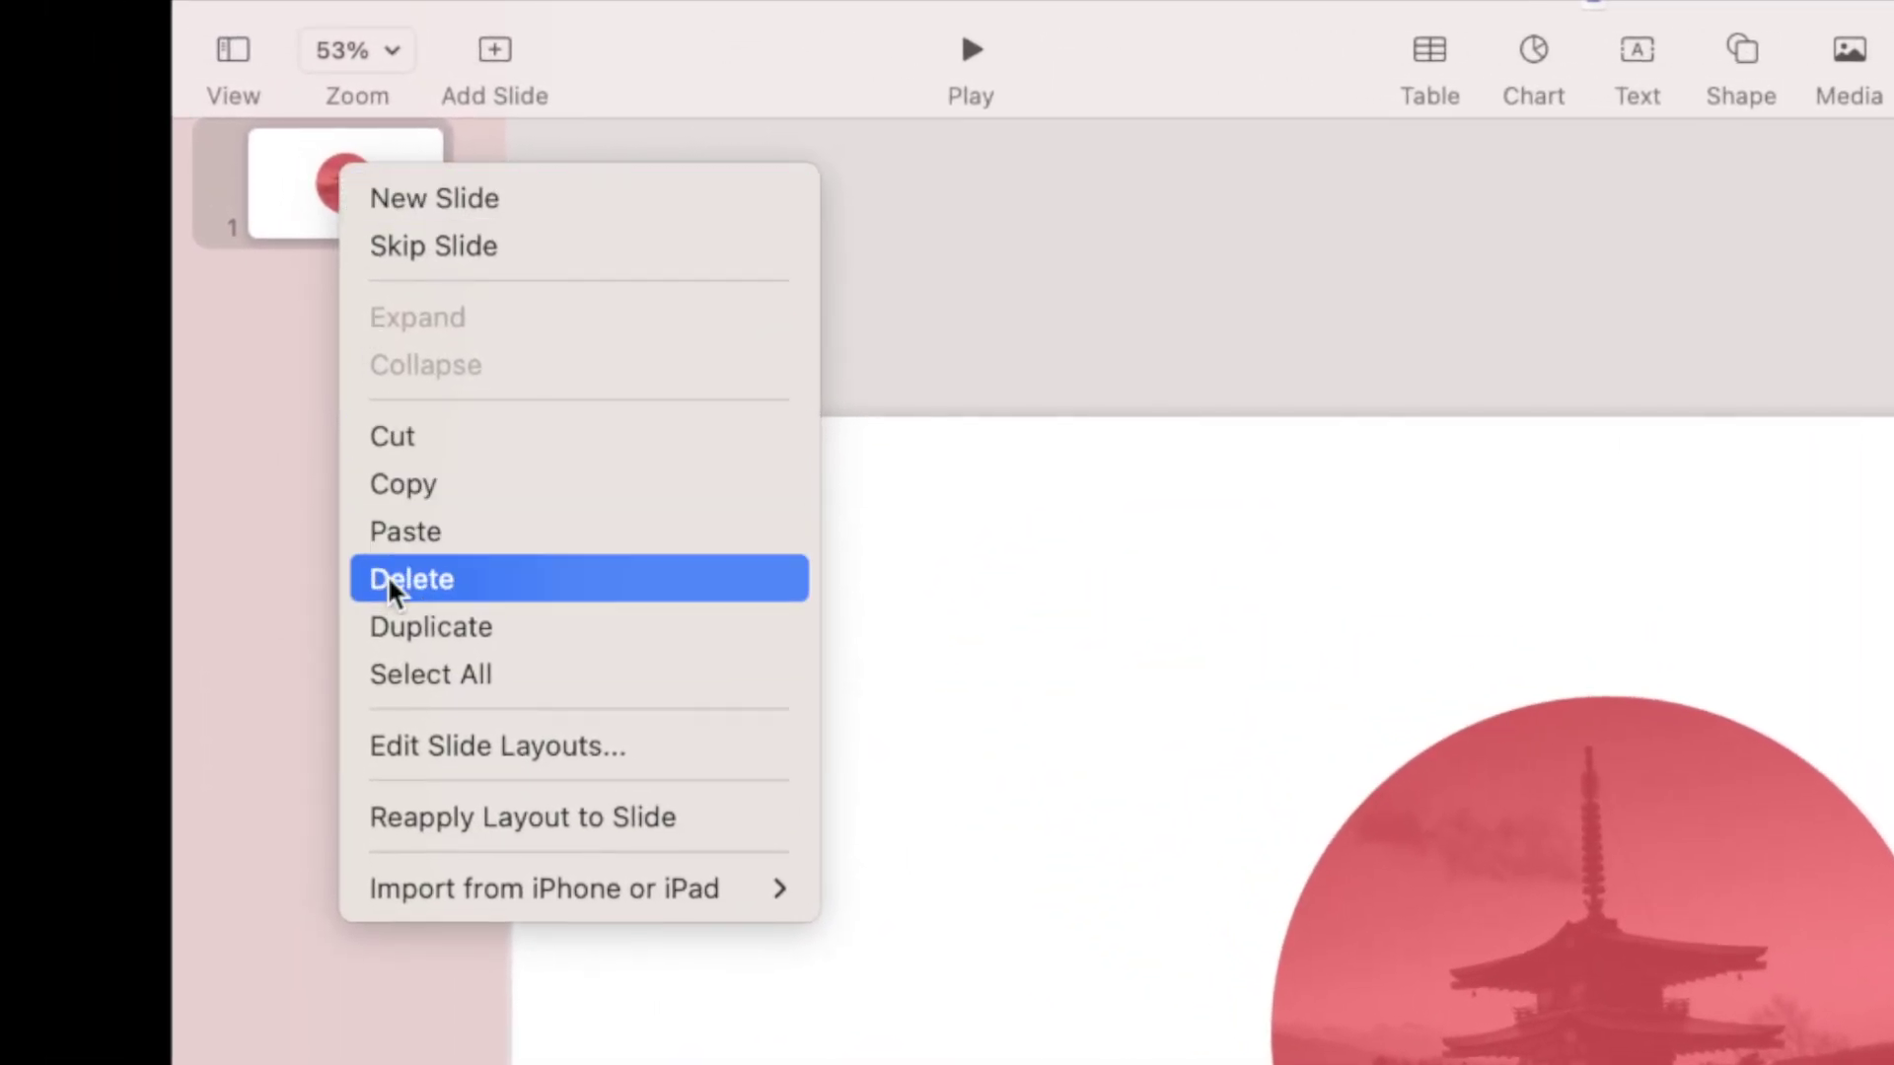
left_click(235, 374)
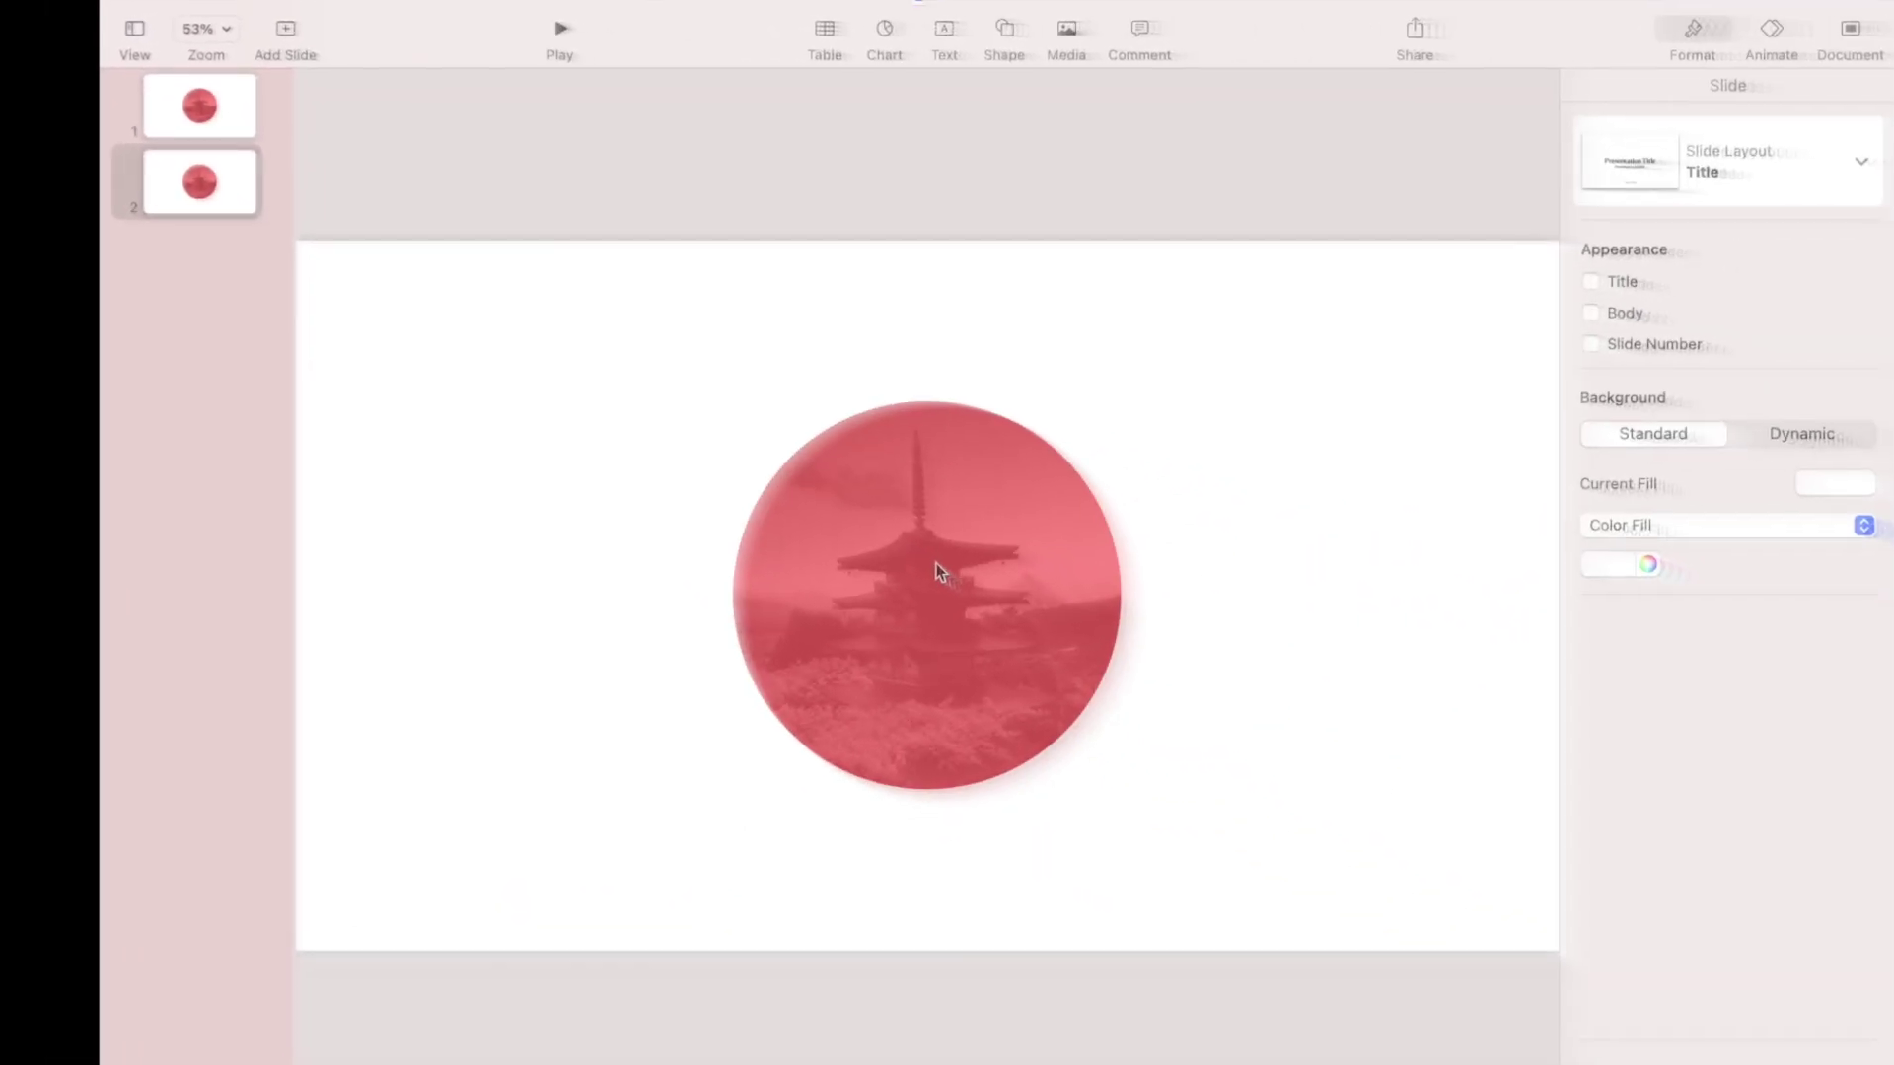
left_click(892, 536)
key("Delete")
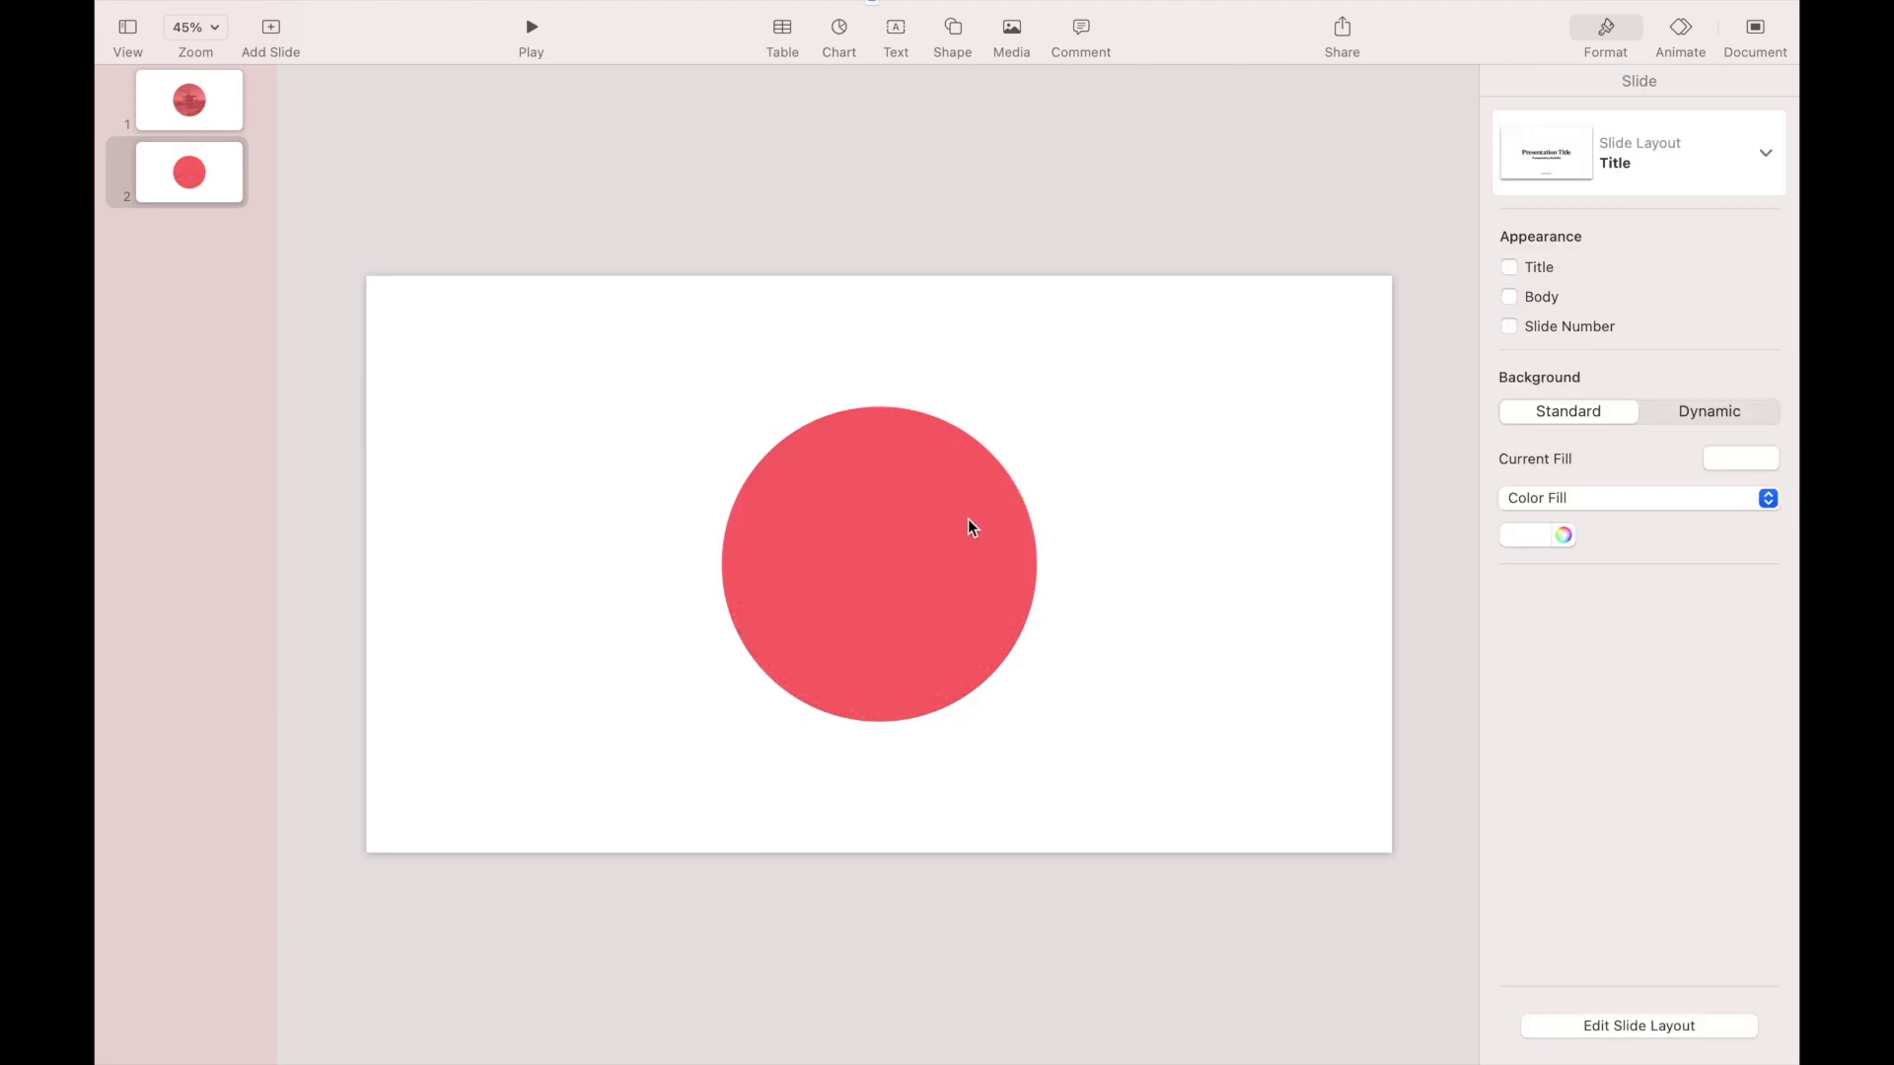
Shrink the red circle around its centre to about one fifth of its diameter.
left_click(967, 522)
left_click_drag(1033, 406, 917, 545)
Insert a straight line and stretch it horizontally from X 0 pt to about 3621 pt at about Y 322 pt, past the slide's right edge.
left_click(953, 31)
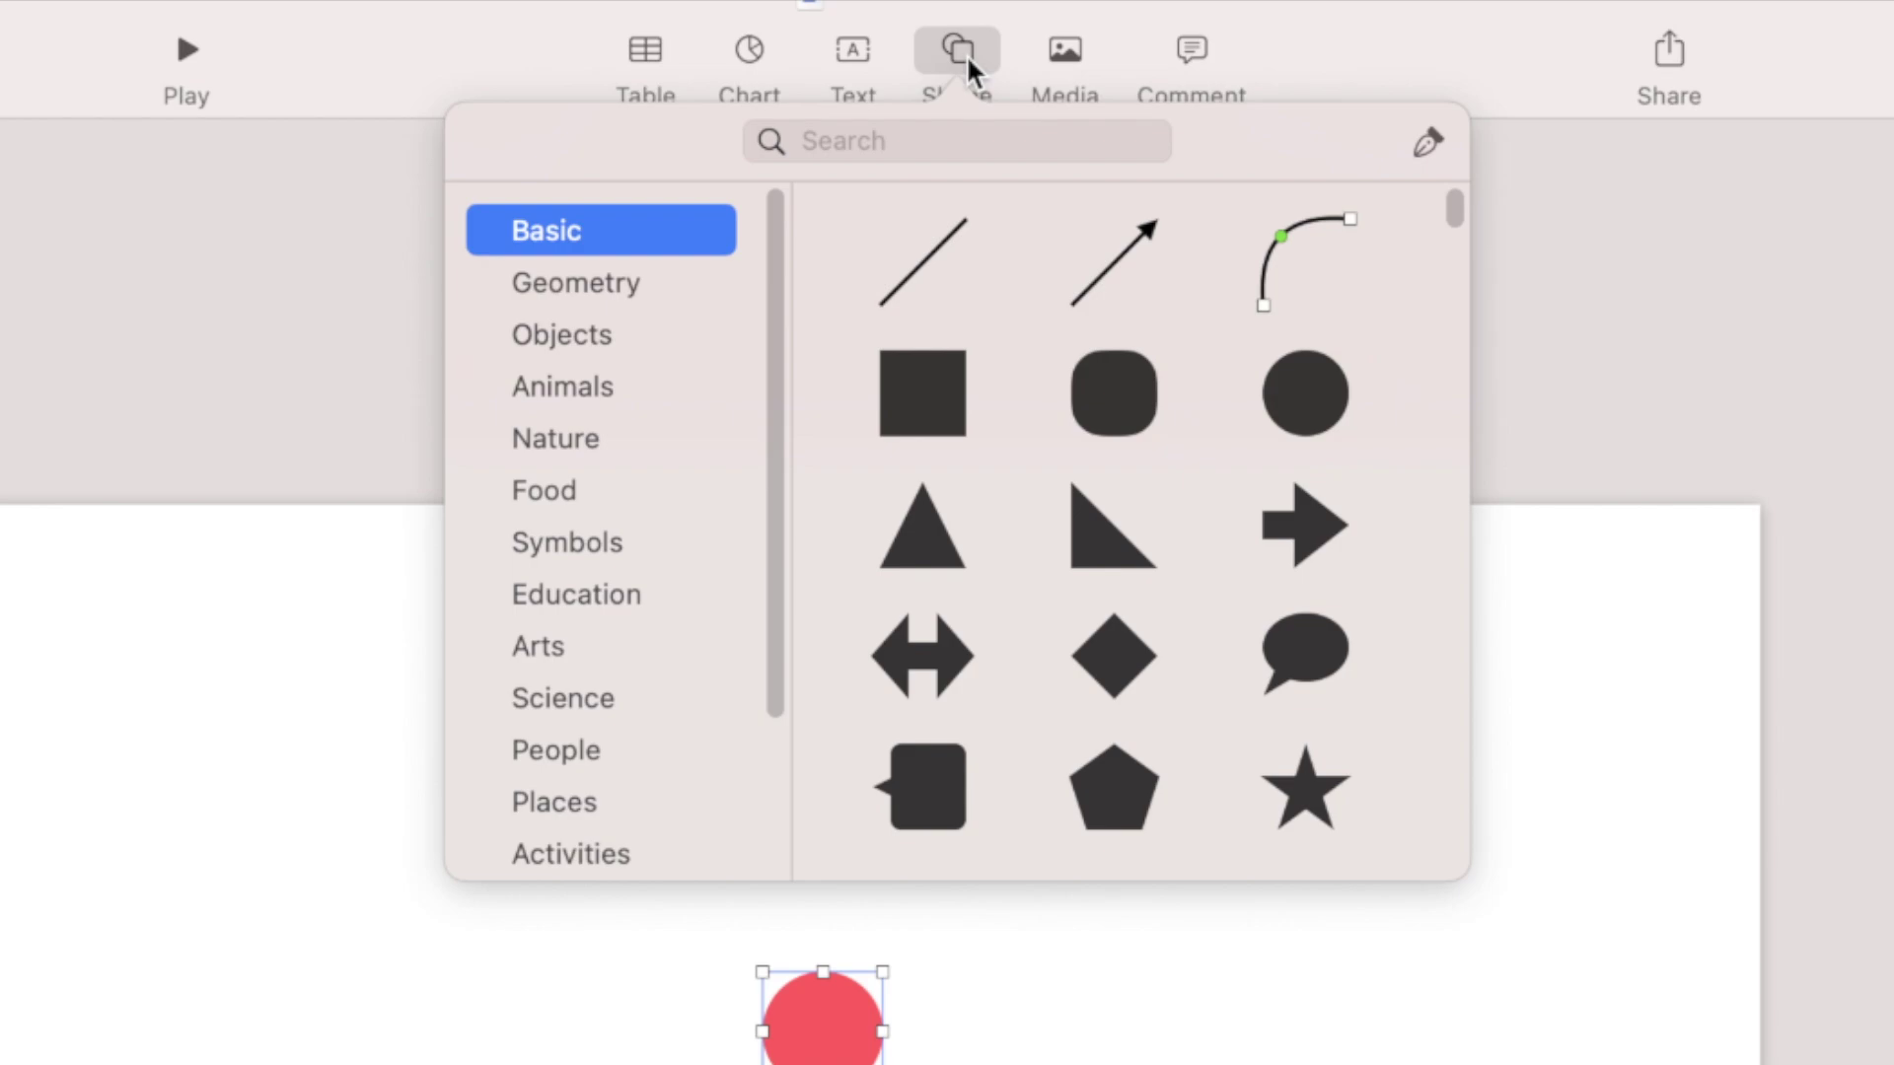
left_click(938, 246)
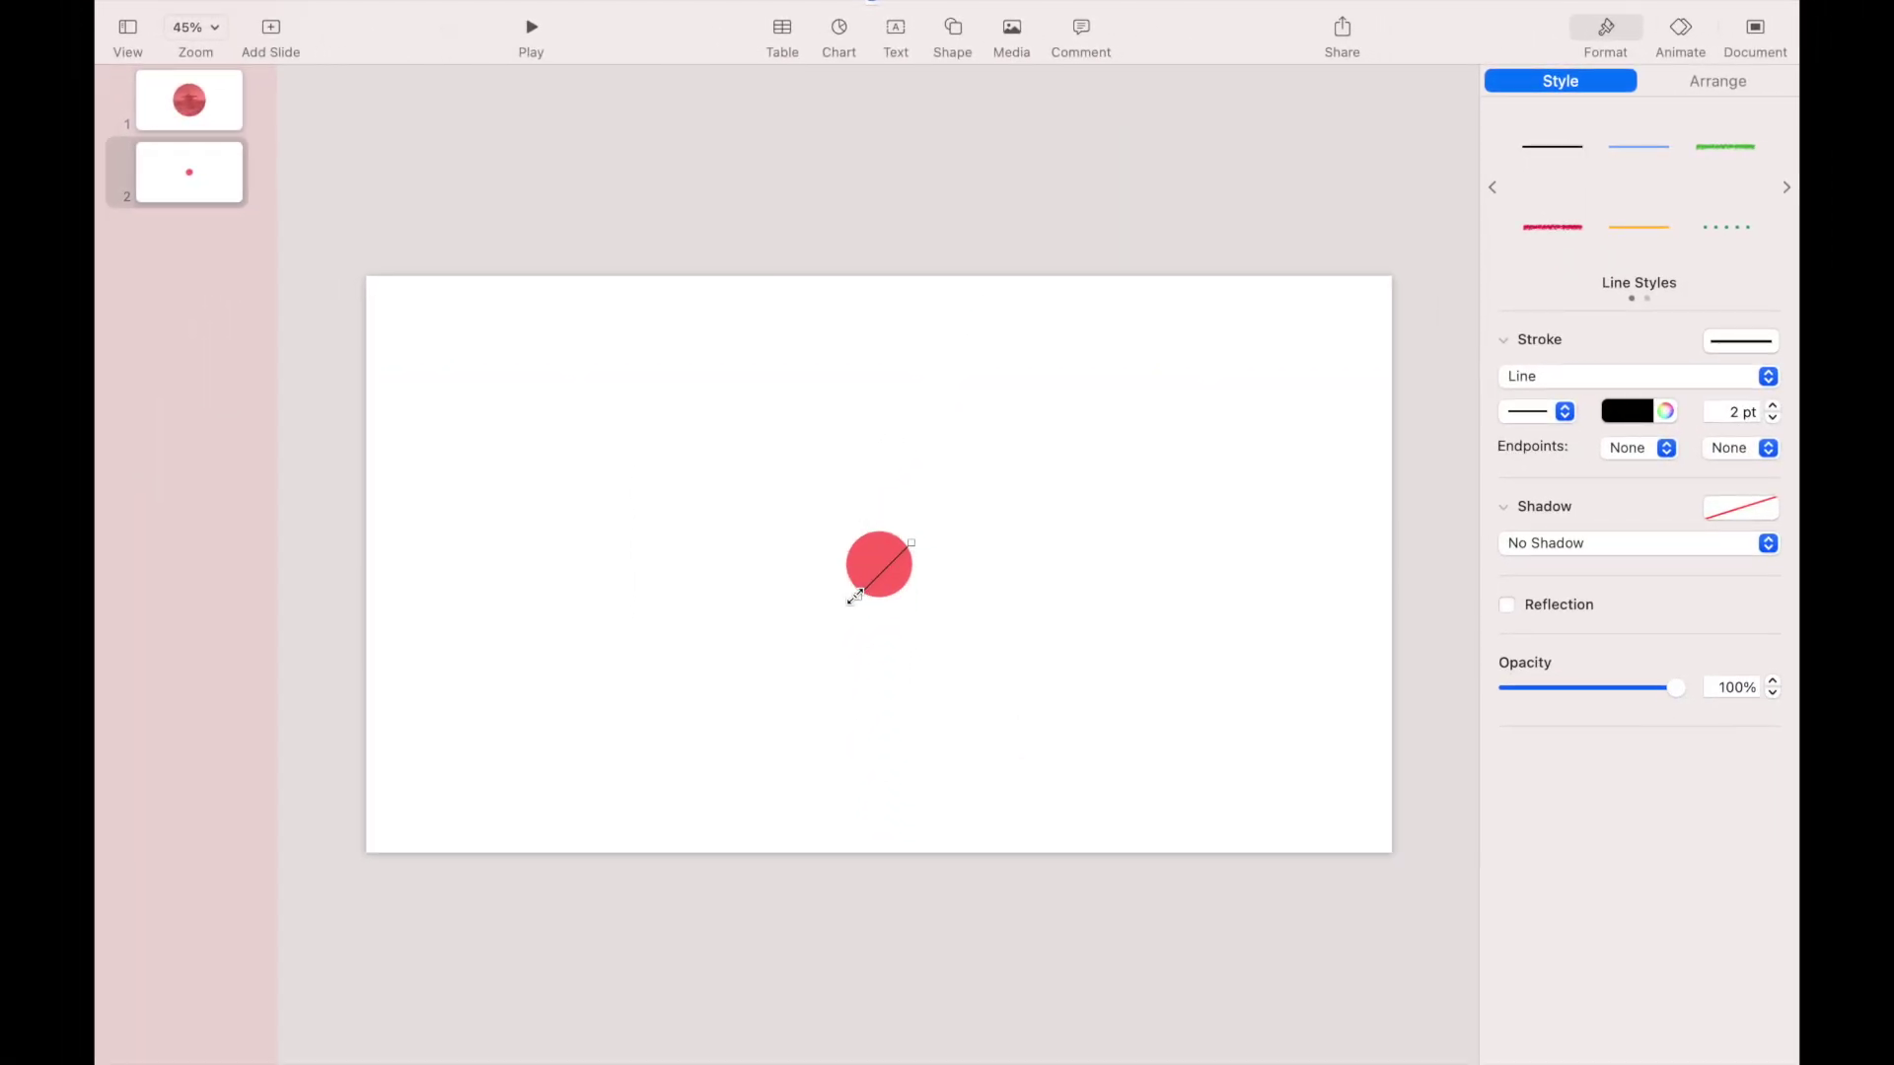
left_click_drag(854, 597, 344, 449)
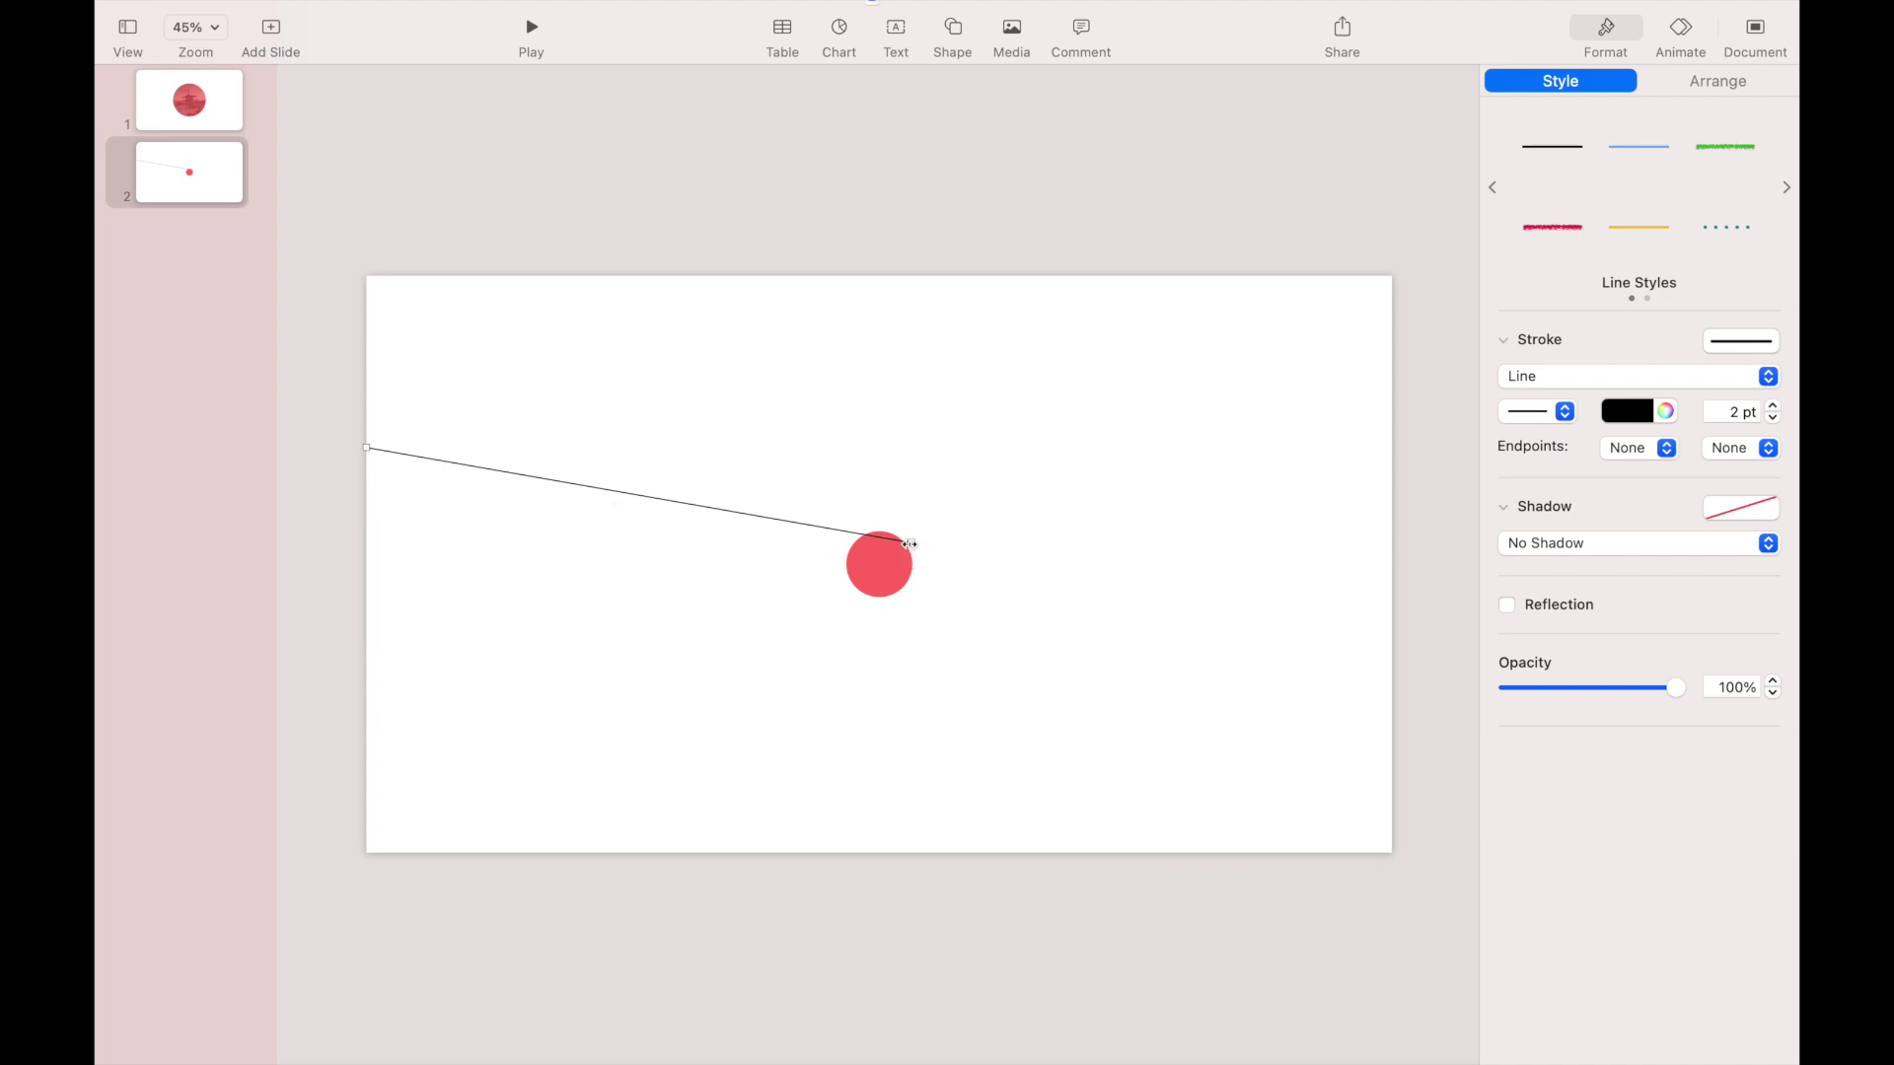
left_click_drag(909, 544, 1390, 446)
scroll(1217, 448, "down", 5)
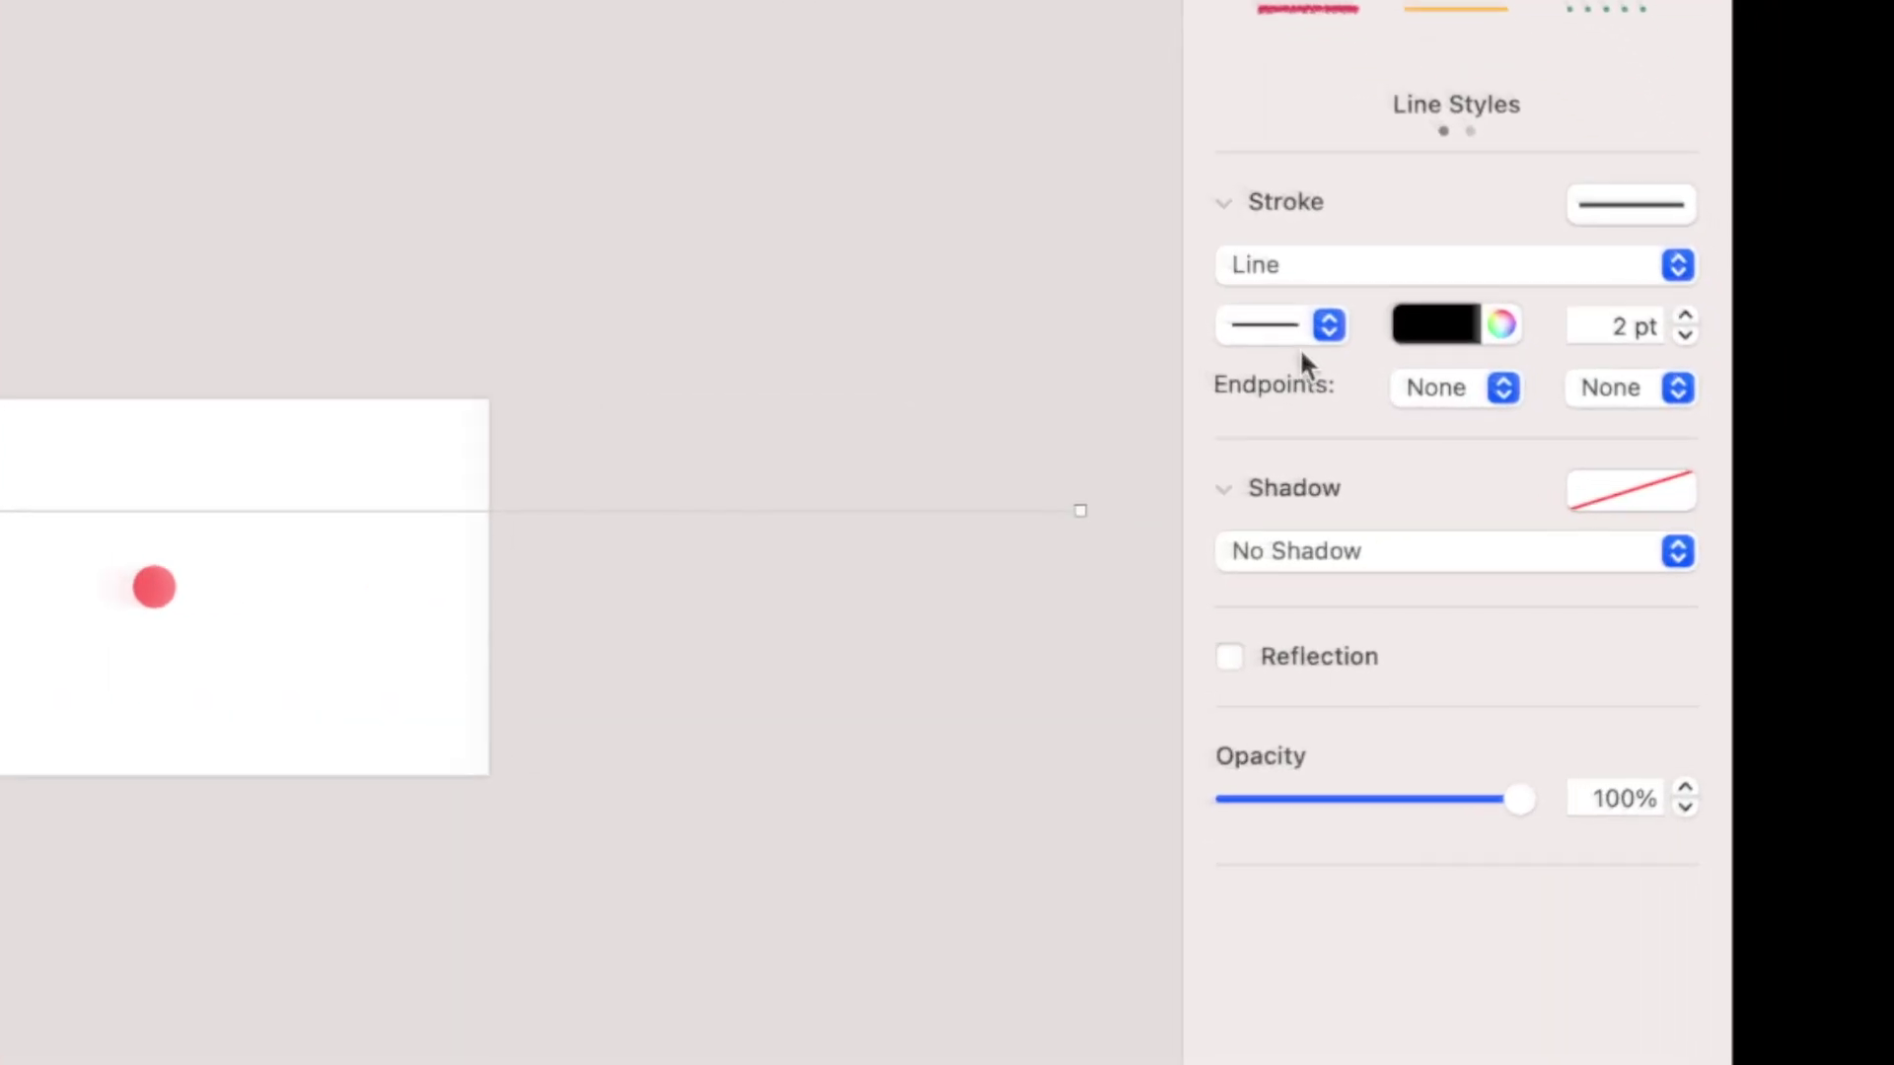
Give the line the dry brush stroke style with a width of 15 pt.
left_click(1553, 412)
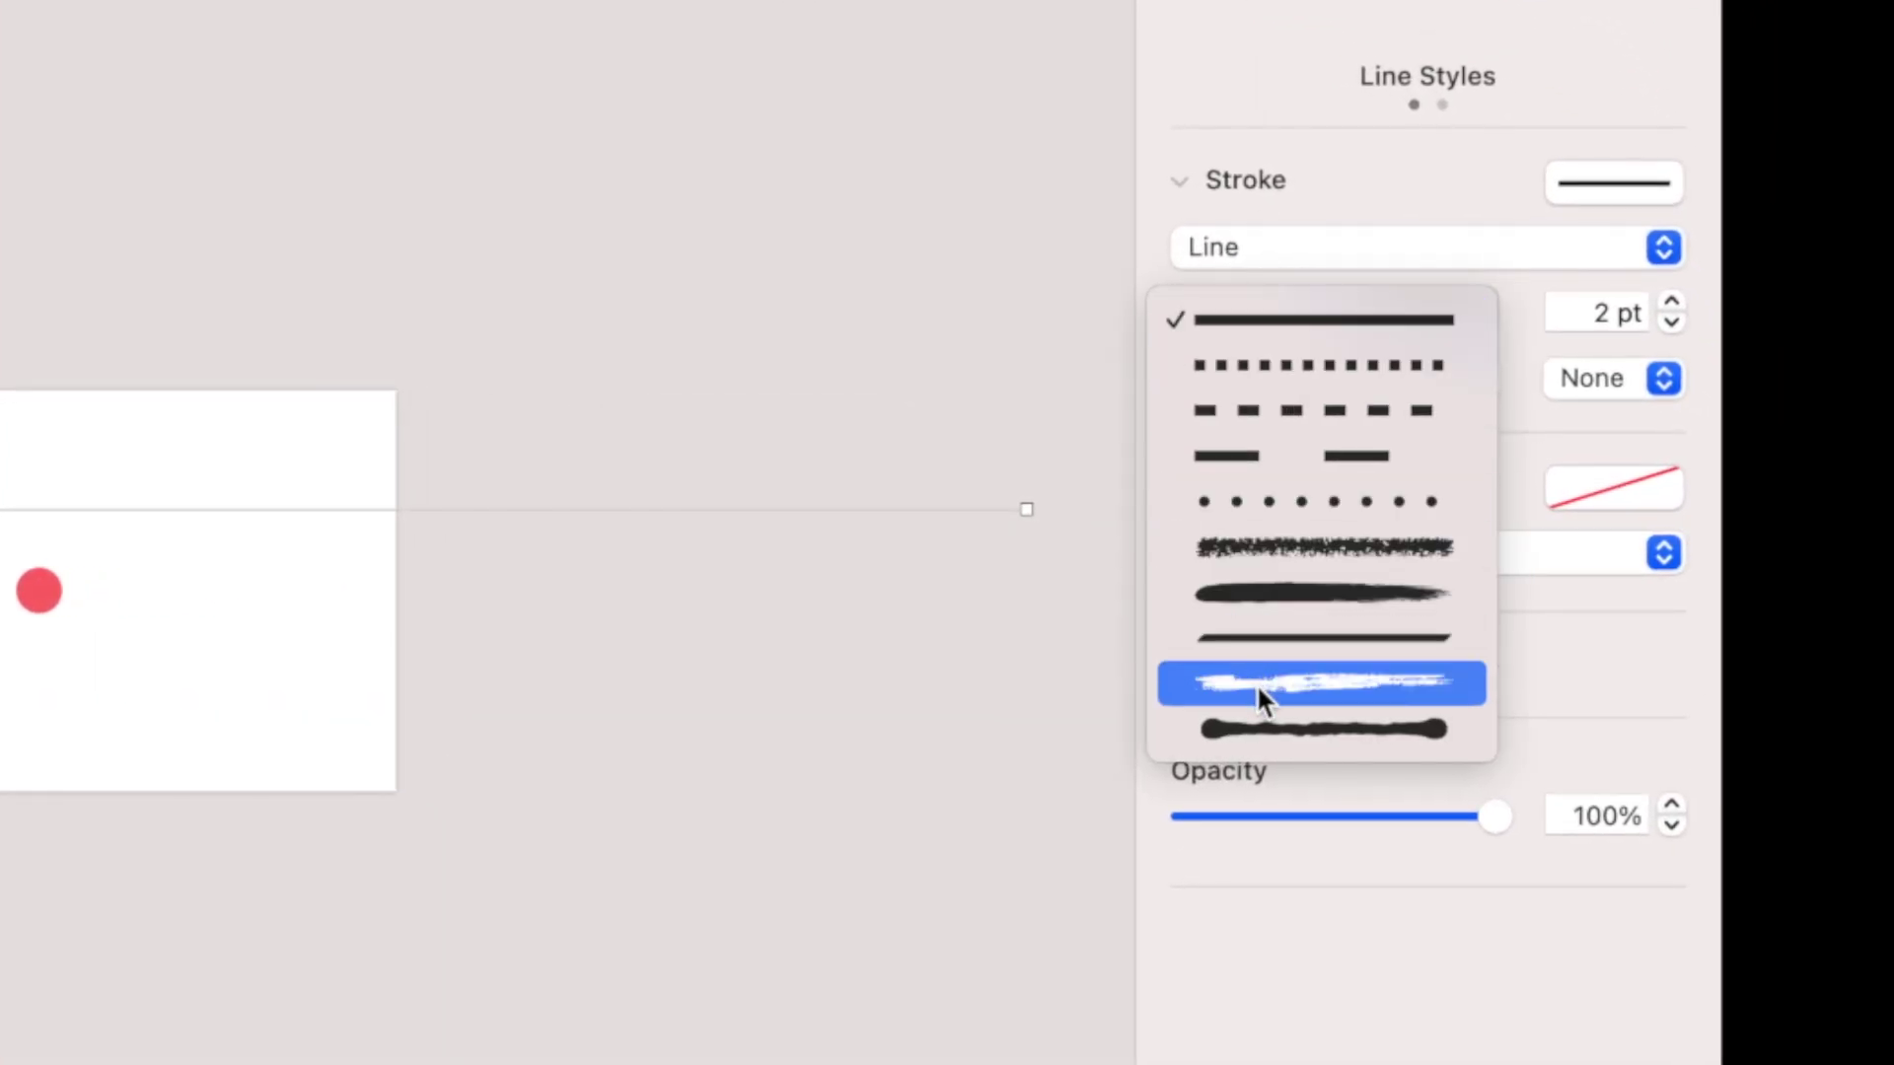
left_click(1282, 684)
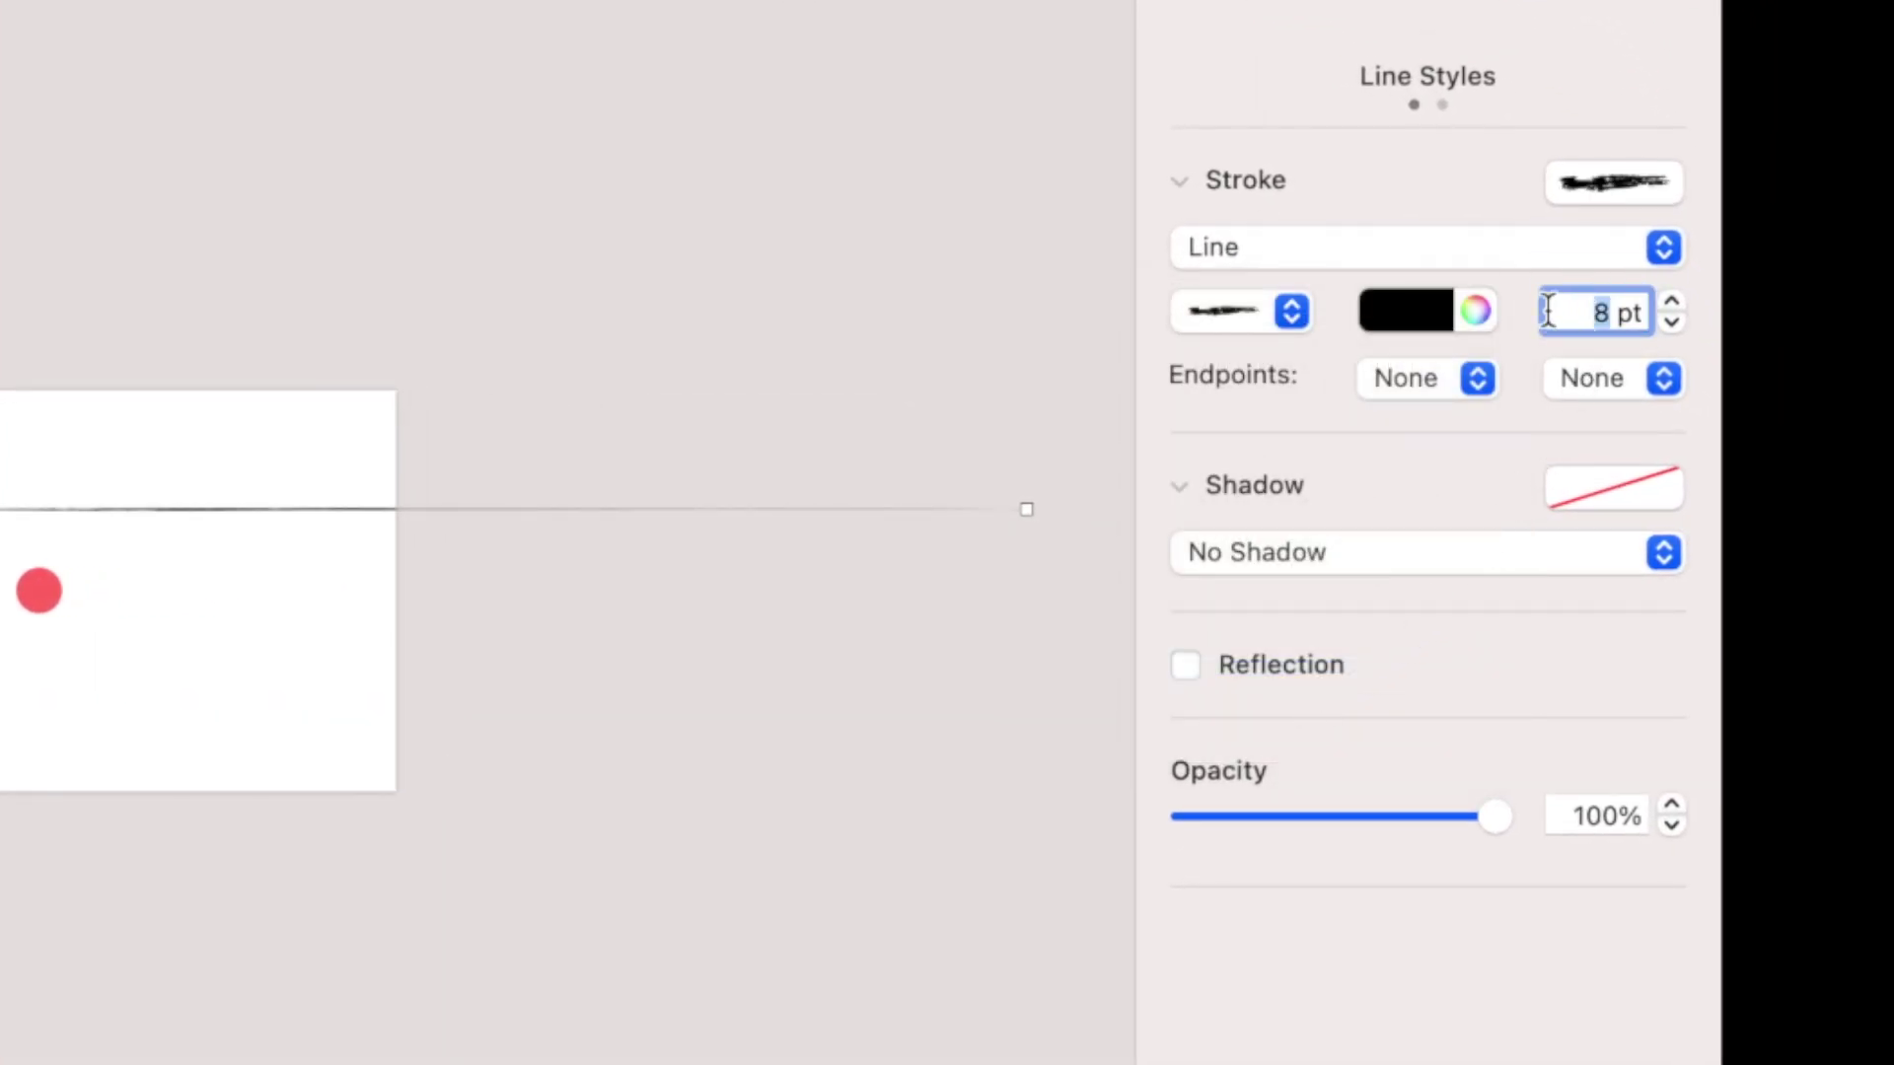
key("Return")
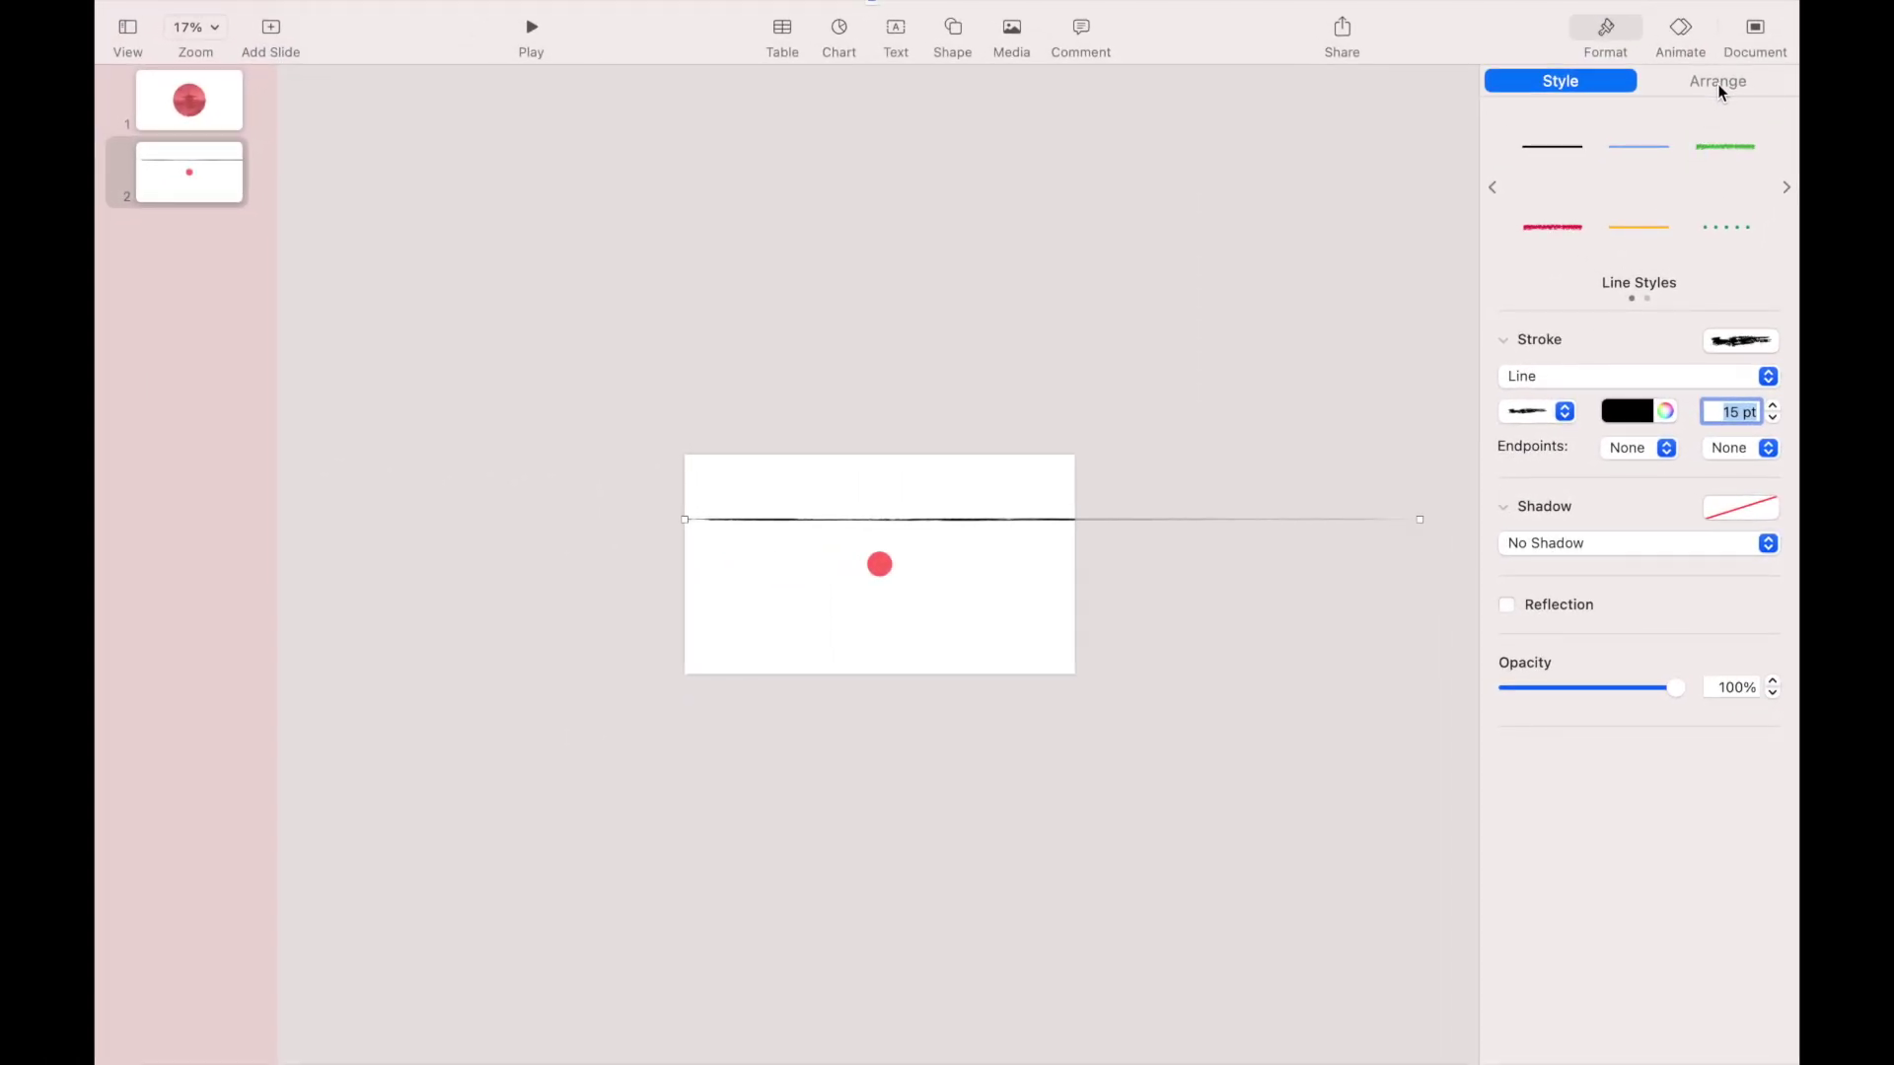
Rotate the line to 10° and move it so its thin end starts inside the slide, above the red circle.
left_click(1718, 83)
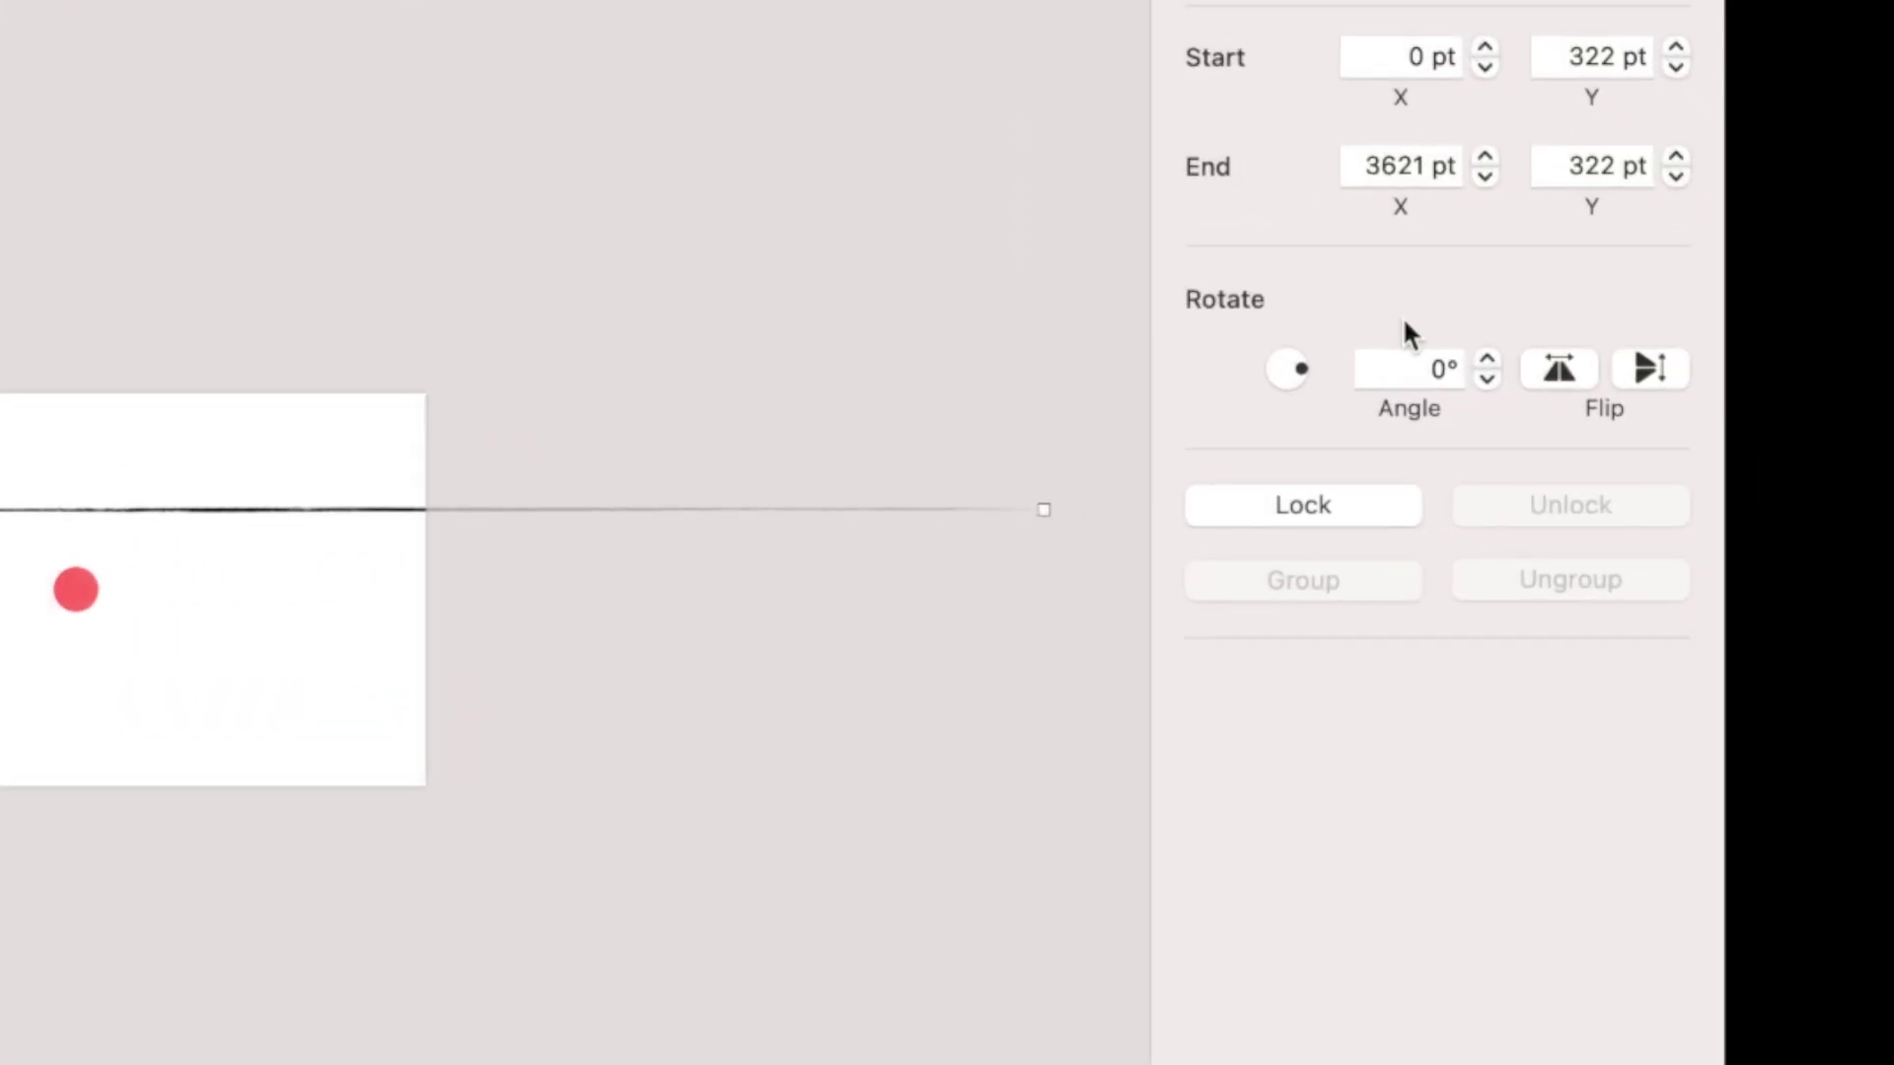
left_click(1397, 359)
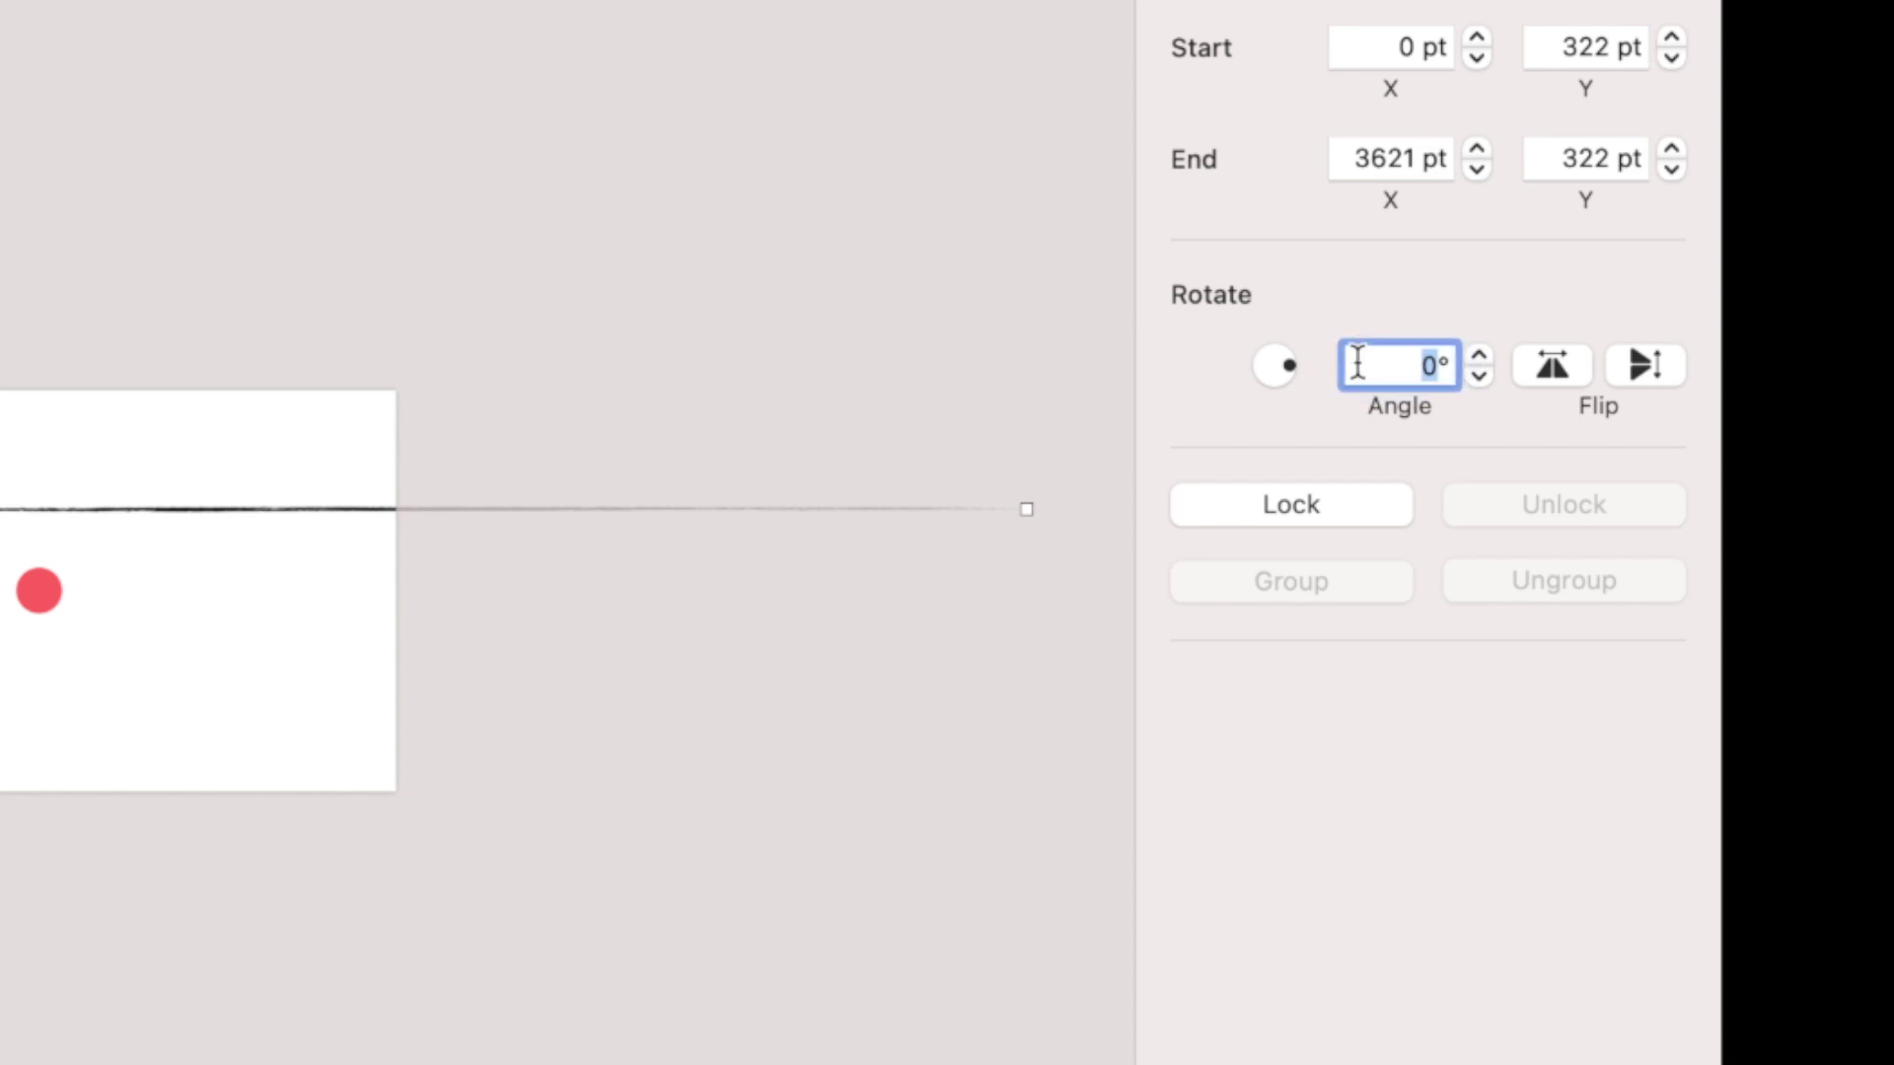
type("10")
key("Return")
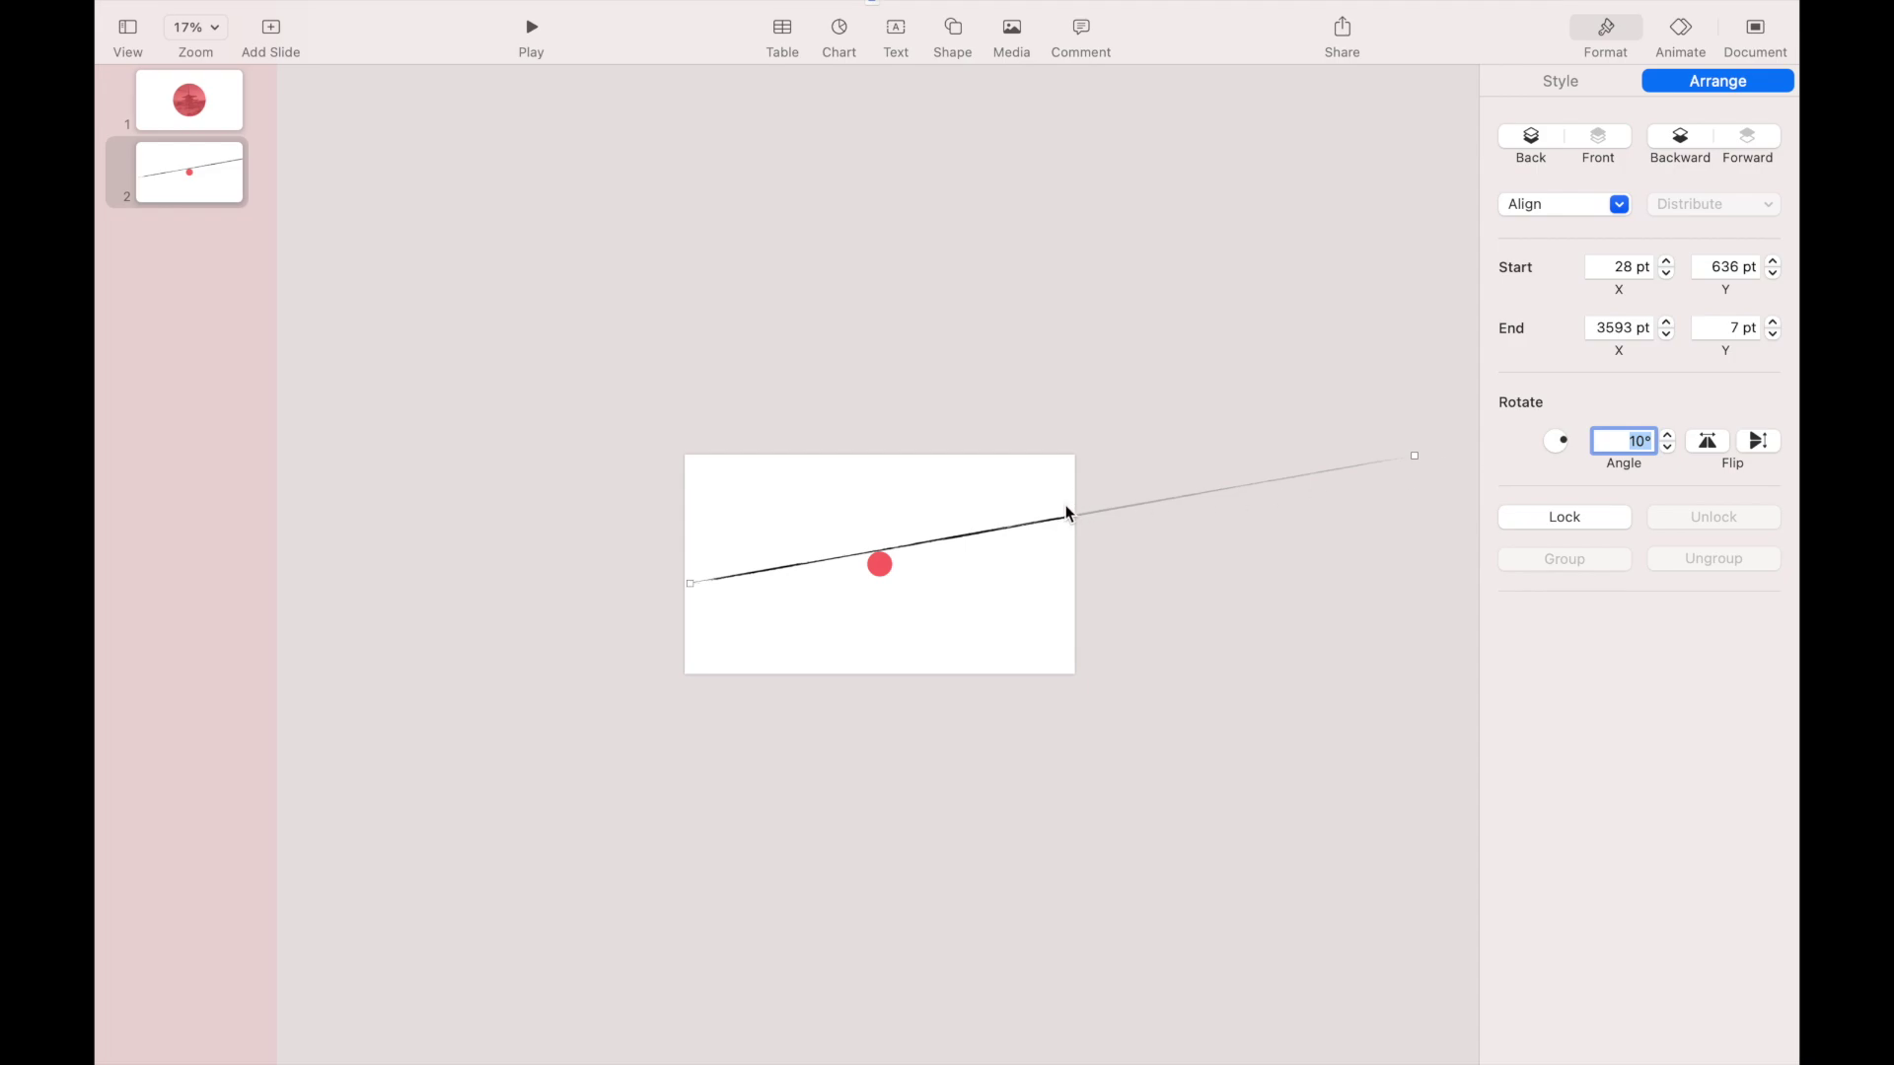
left_click_drag(1057, 527, 1133, 474)
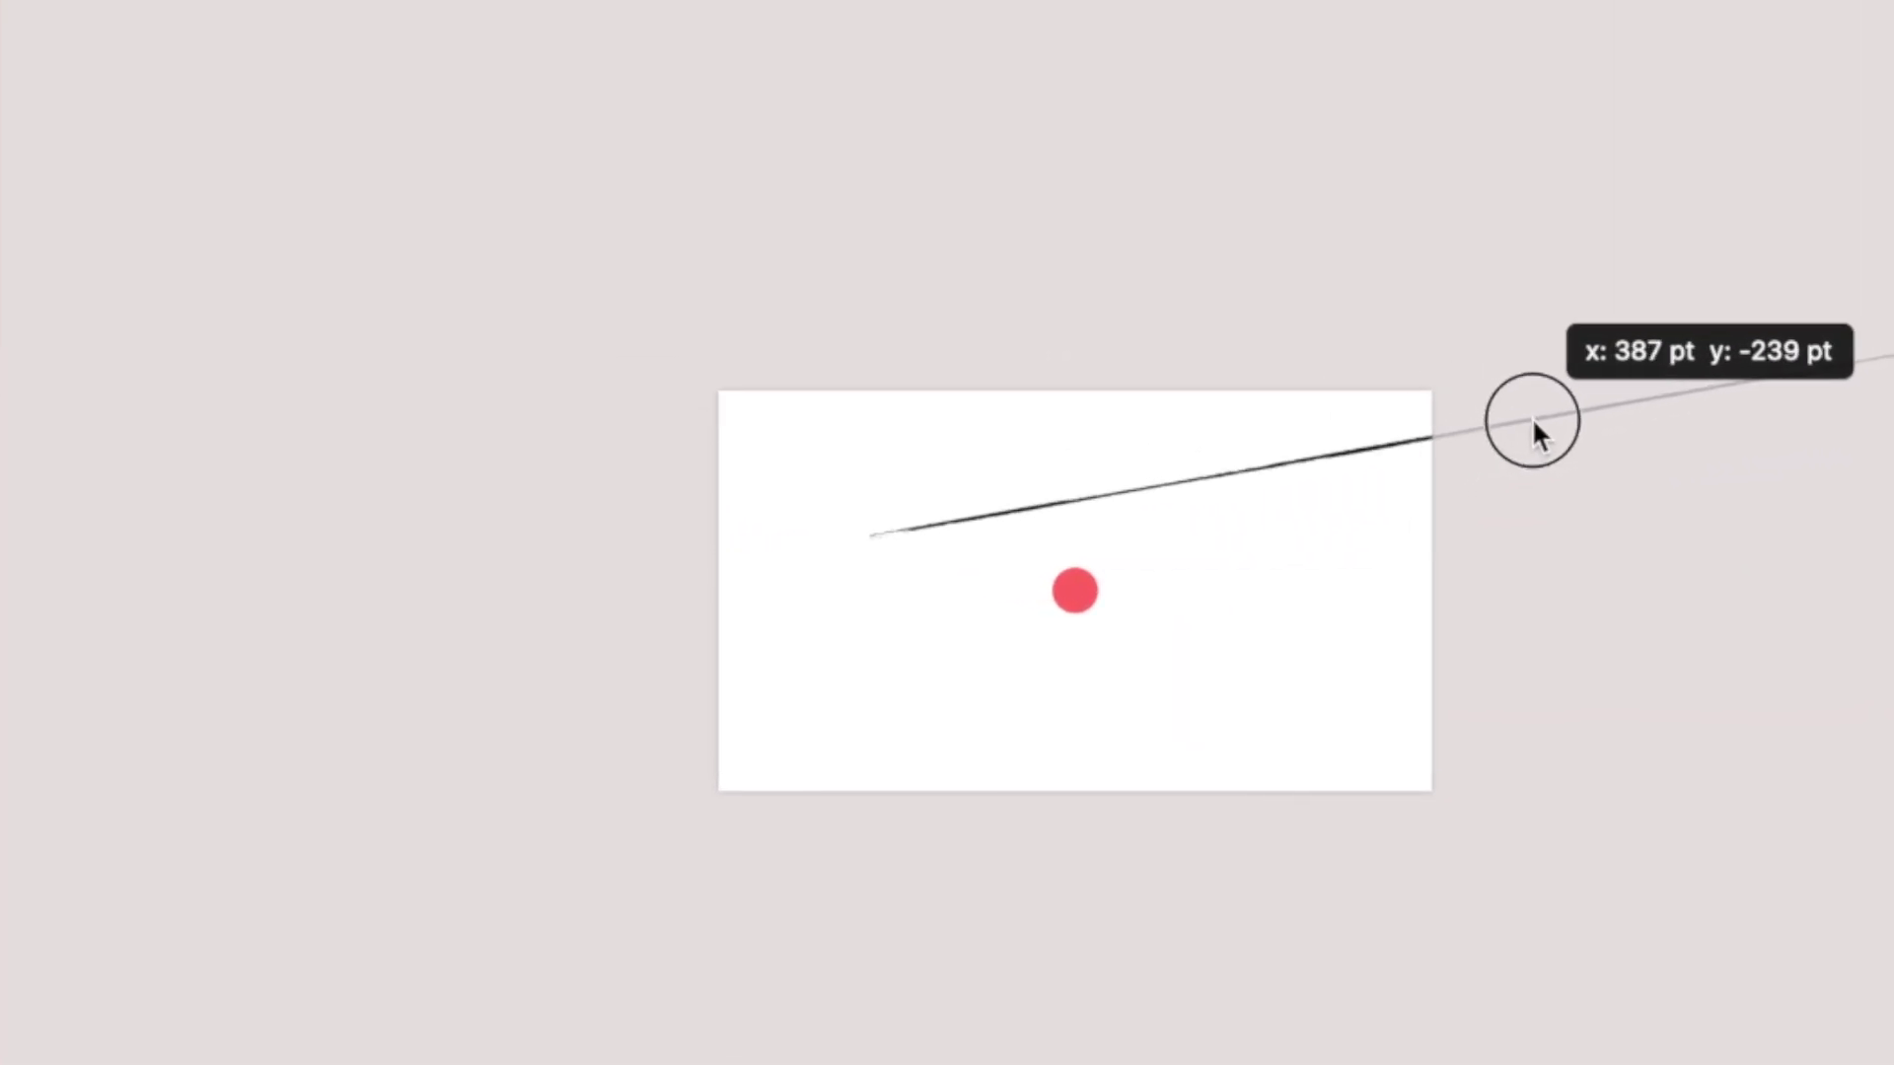
left_click_drag(1531, 418, 1519, 421)
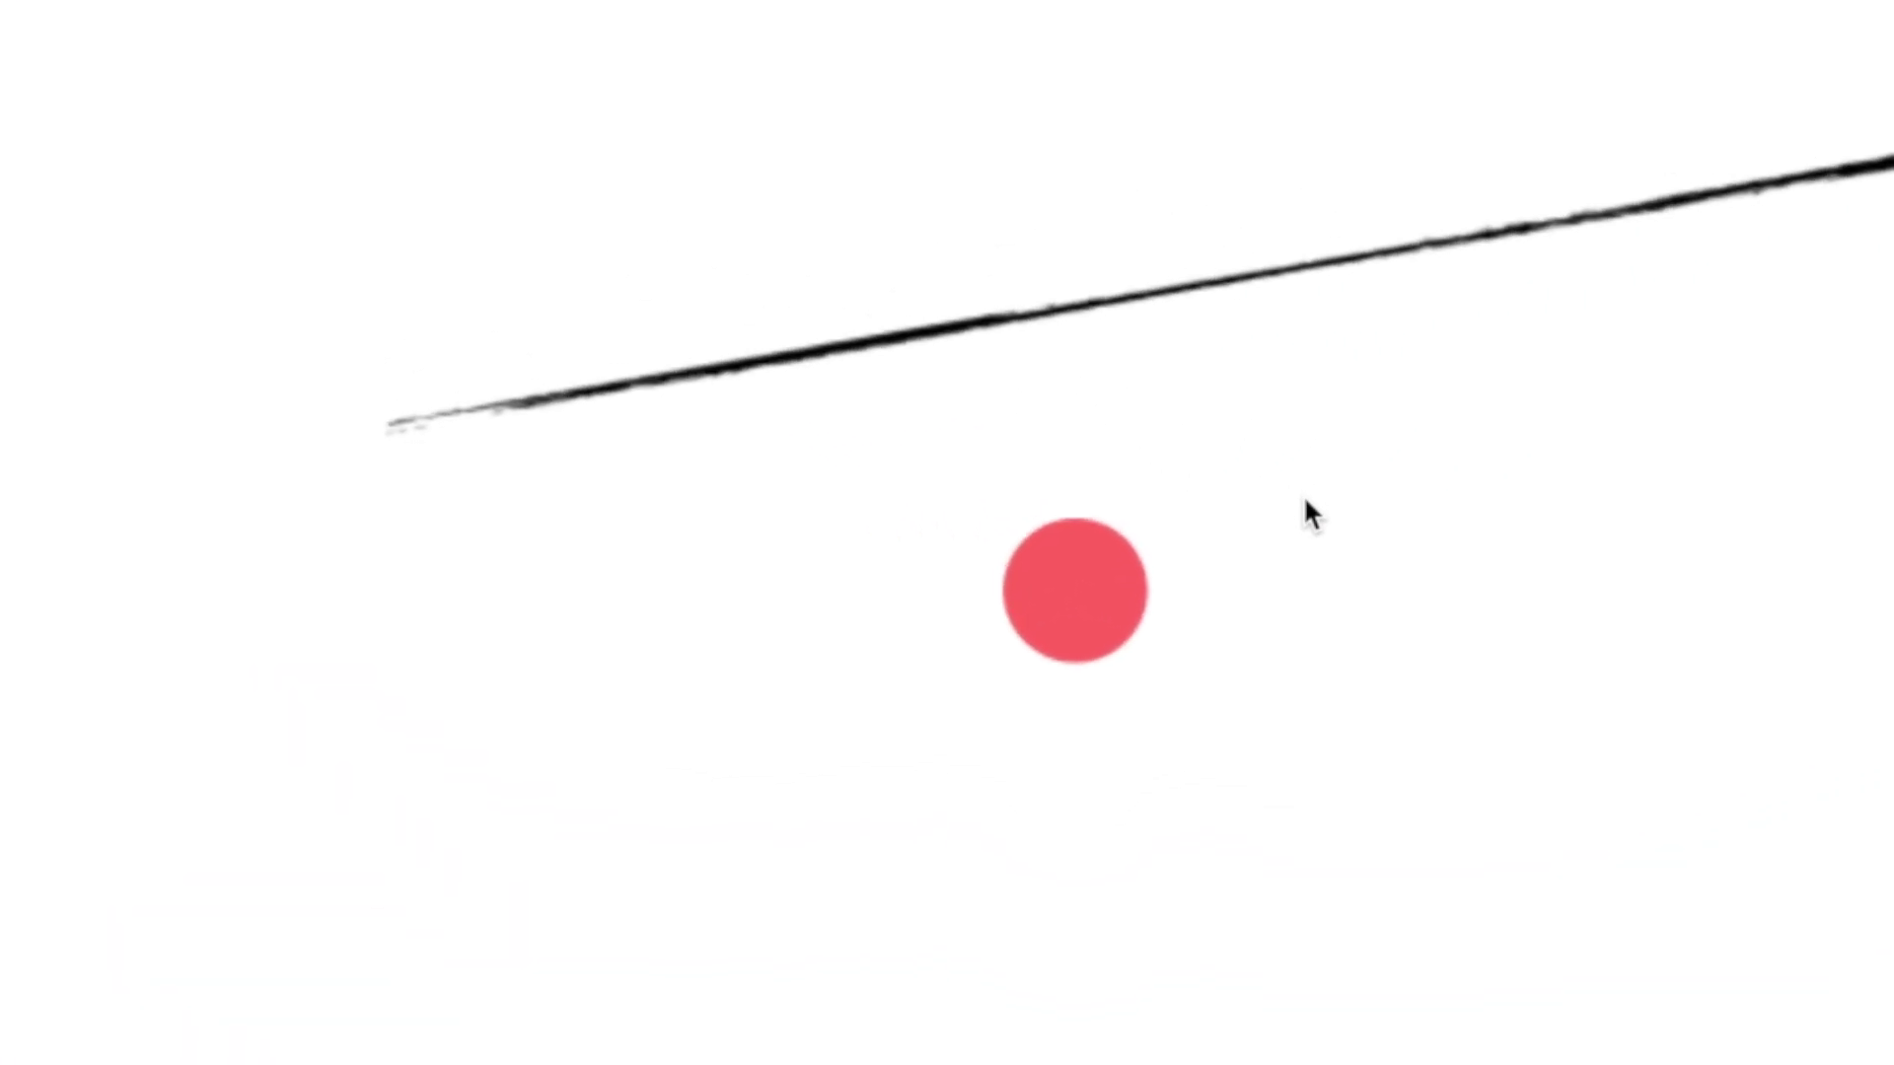
Move the small red circle onto the brush line near its starting end and bring it to the front.
left_click_drag(1135, 583, 801, 397)
right_click(762, 356)
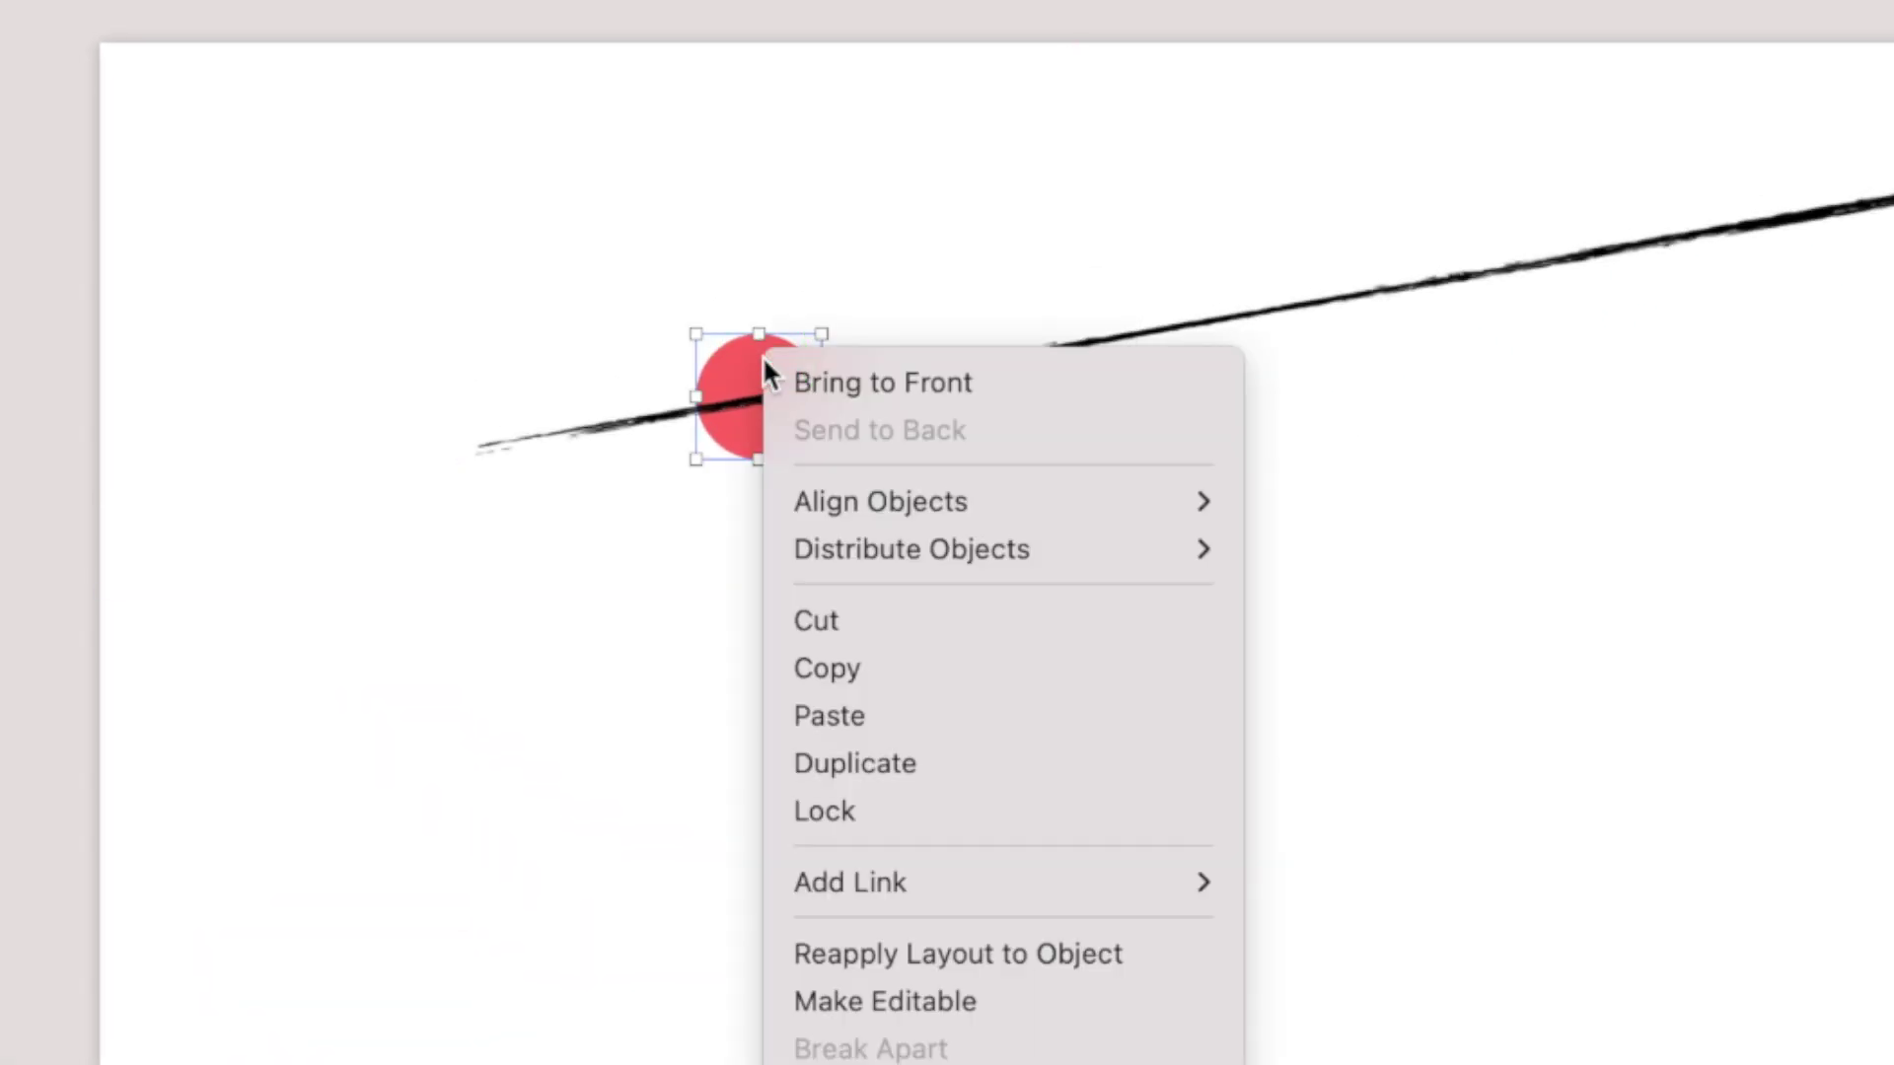
left_click(772, 365)
left_click_drag(763, 387, 859, 362)
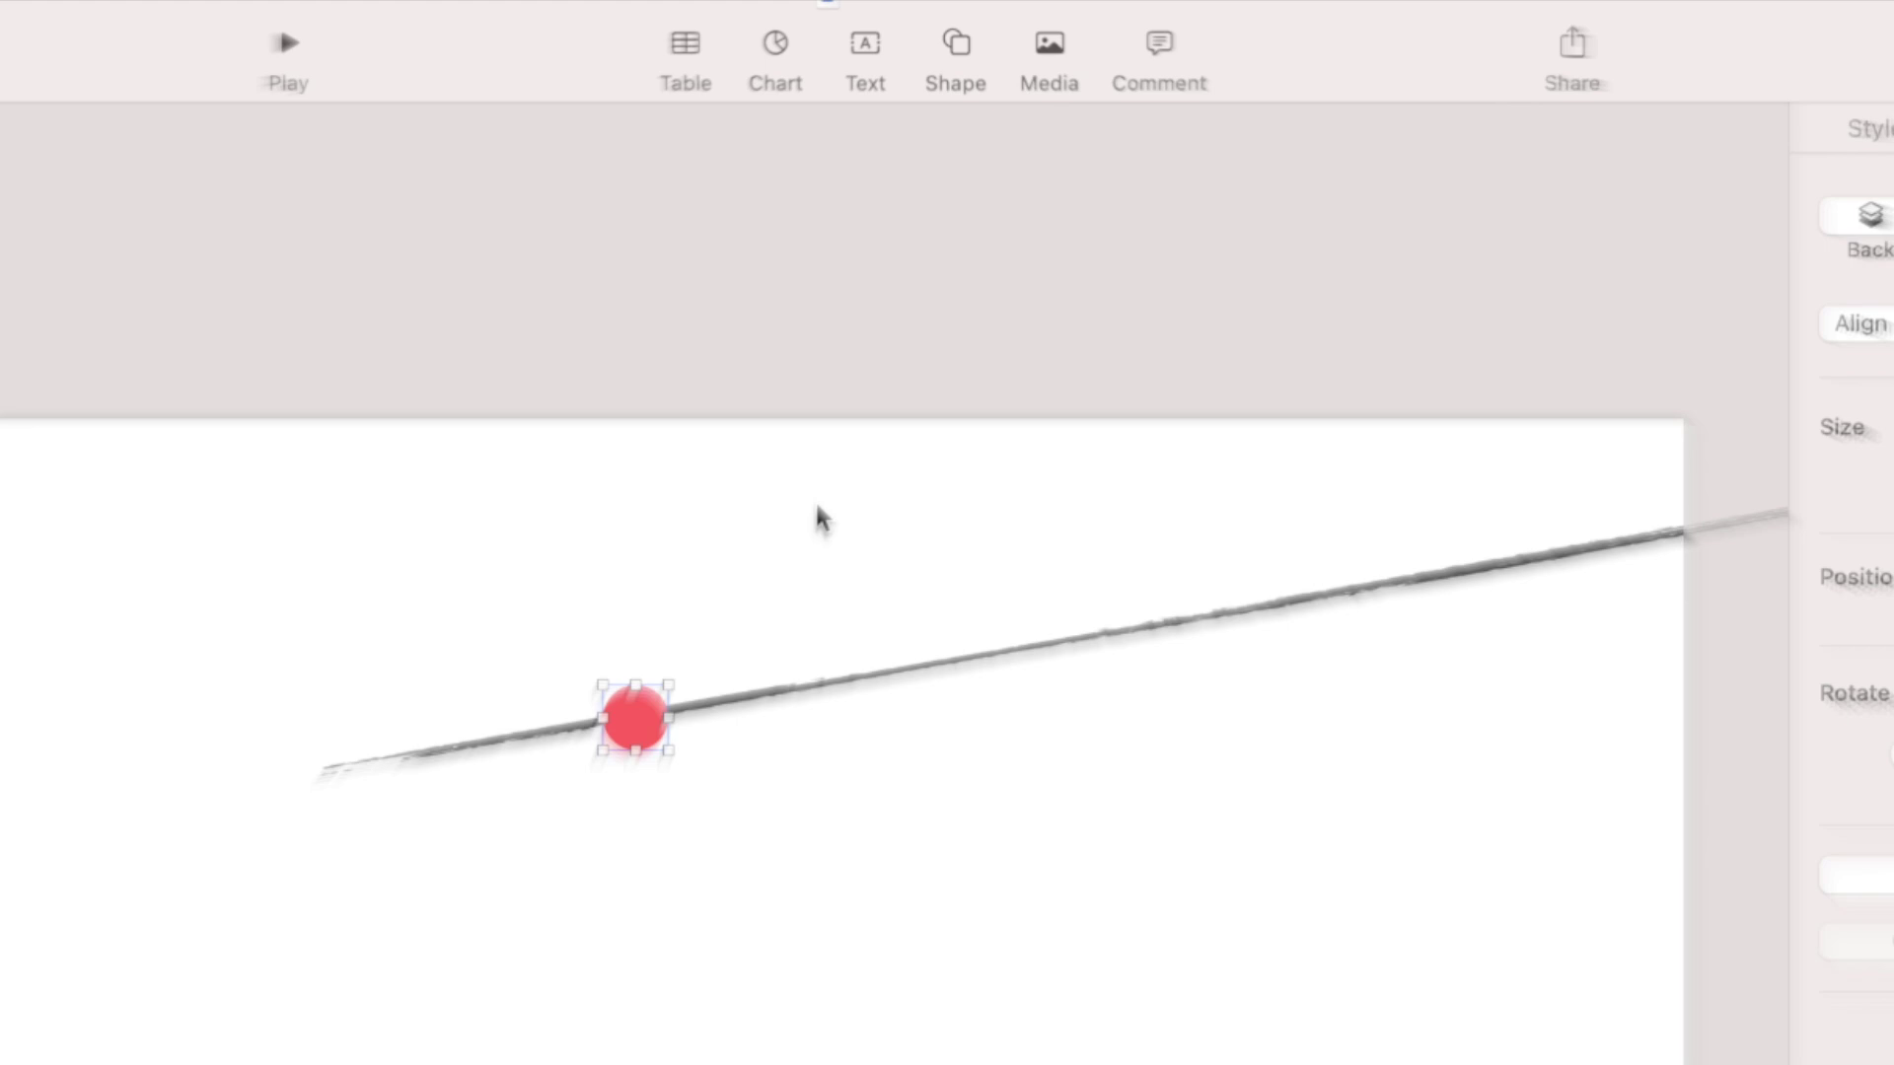
Insert a square and resize it to 728 × 1080 pt at the slide's left edge, covering its full height.
left_click(974, 54)
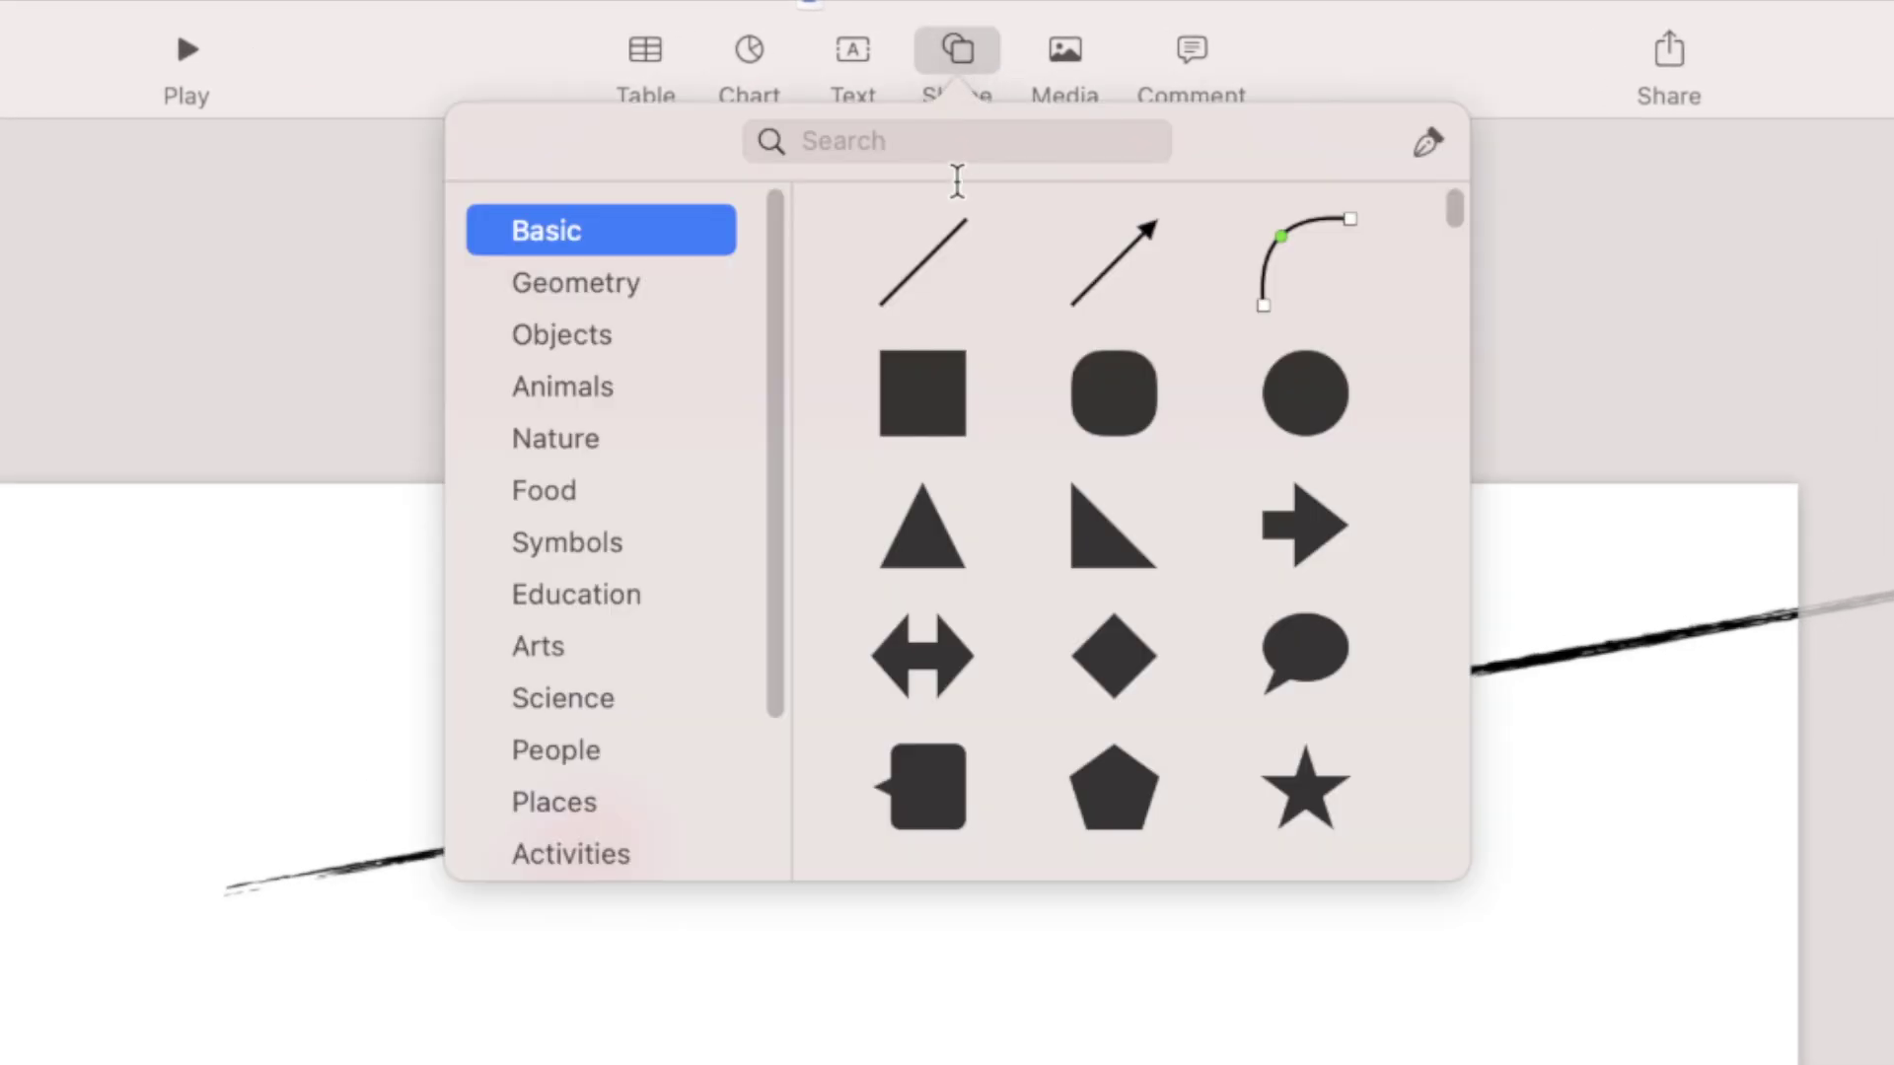
left_click(925, 400)
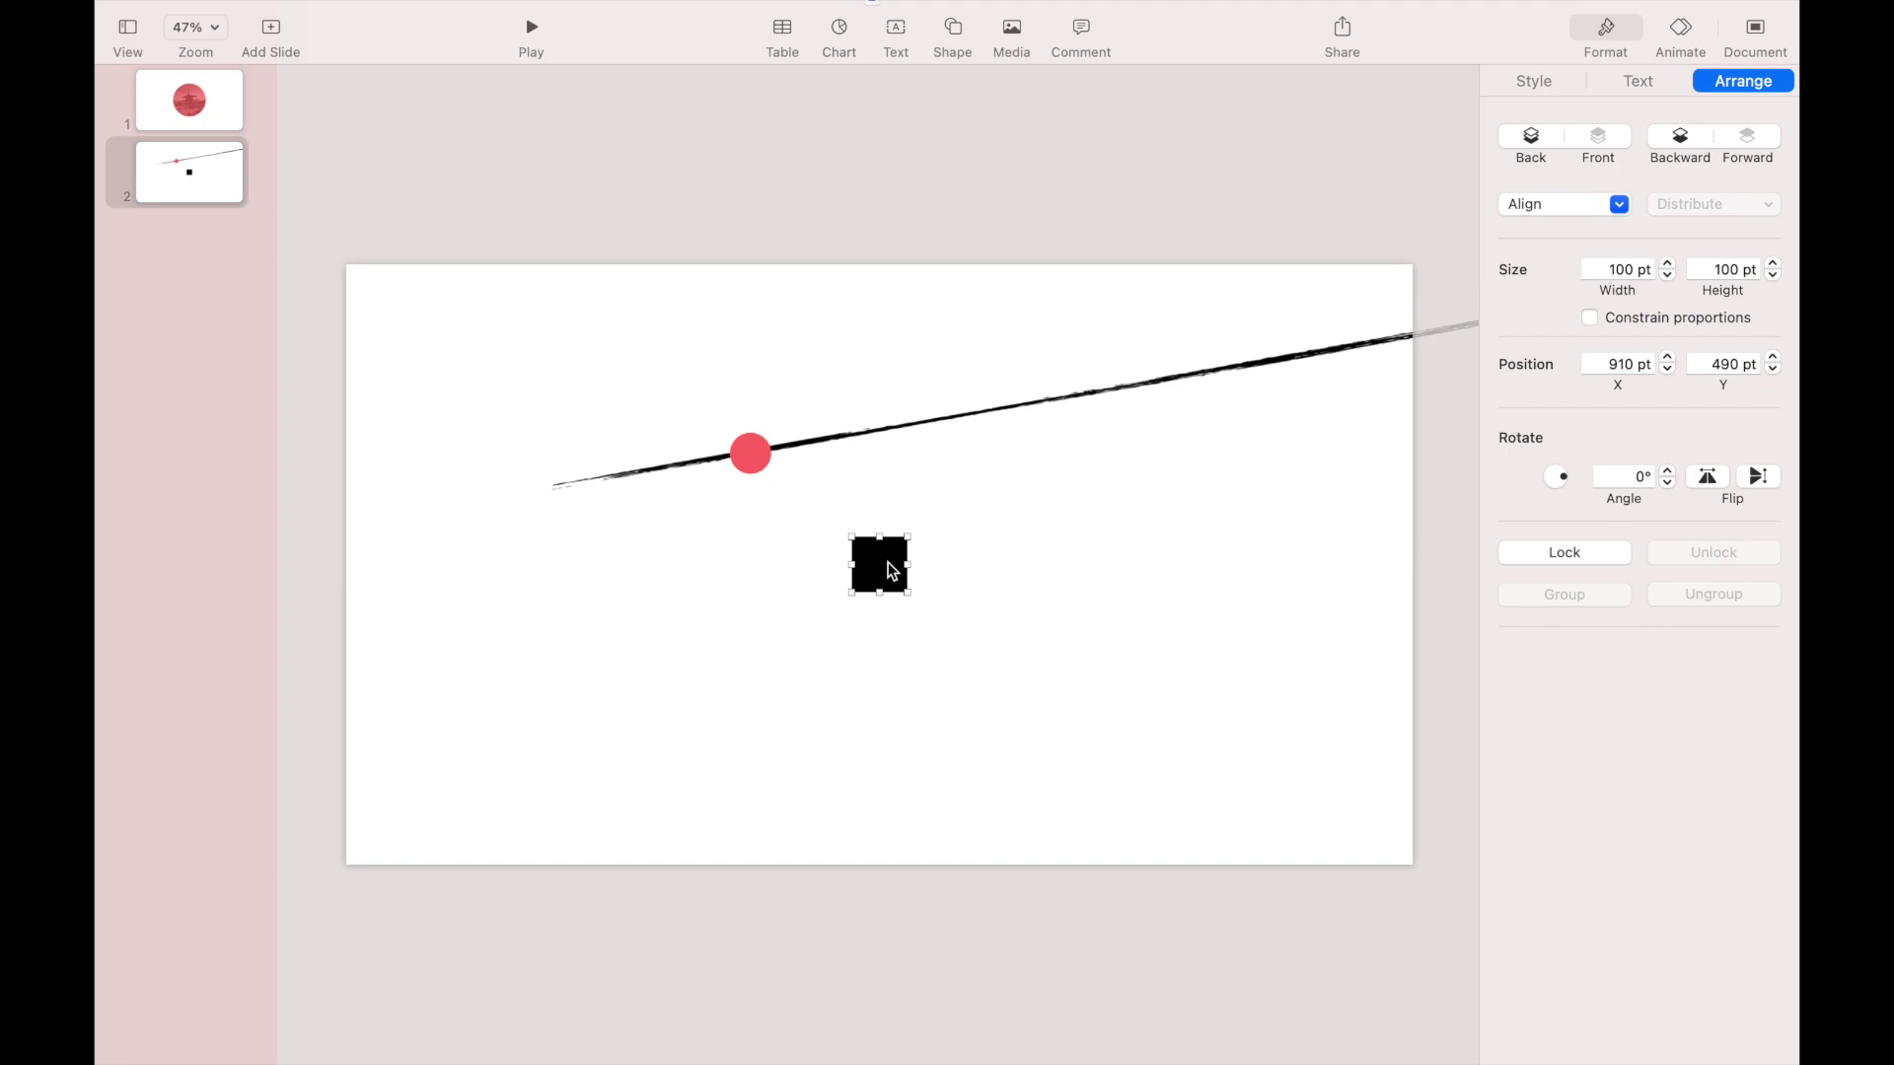
left_click_drag(891, 571, 746, 870)
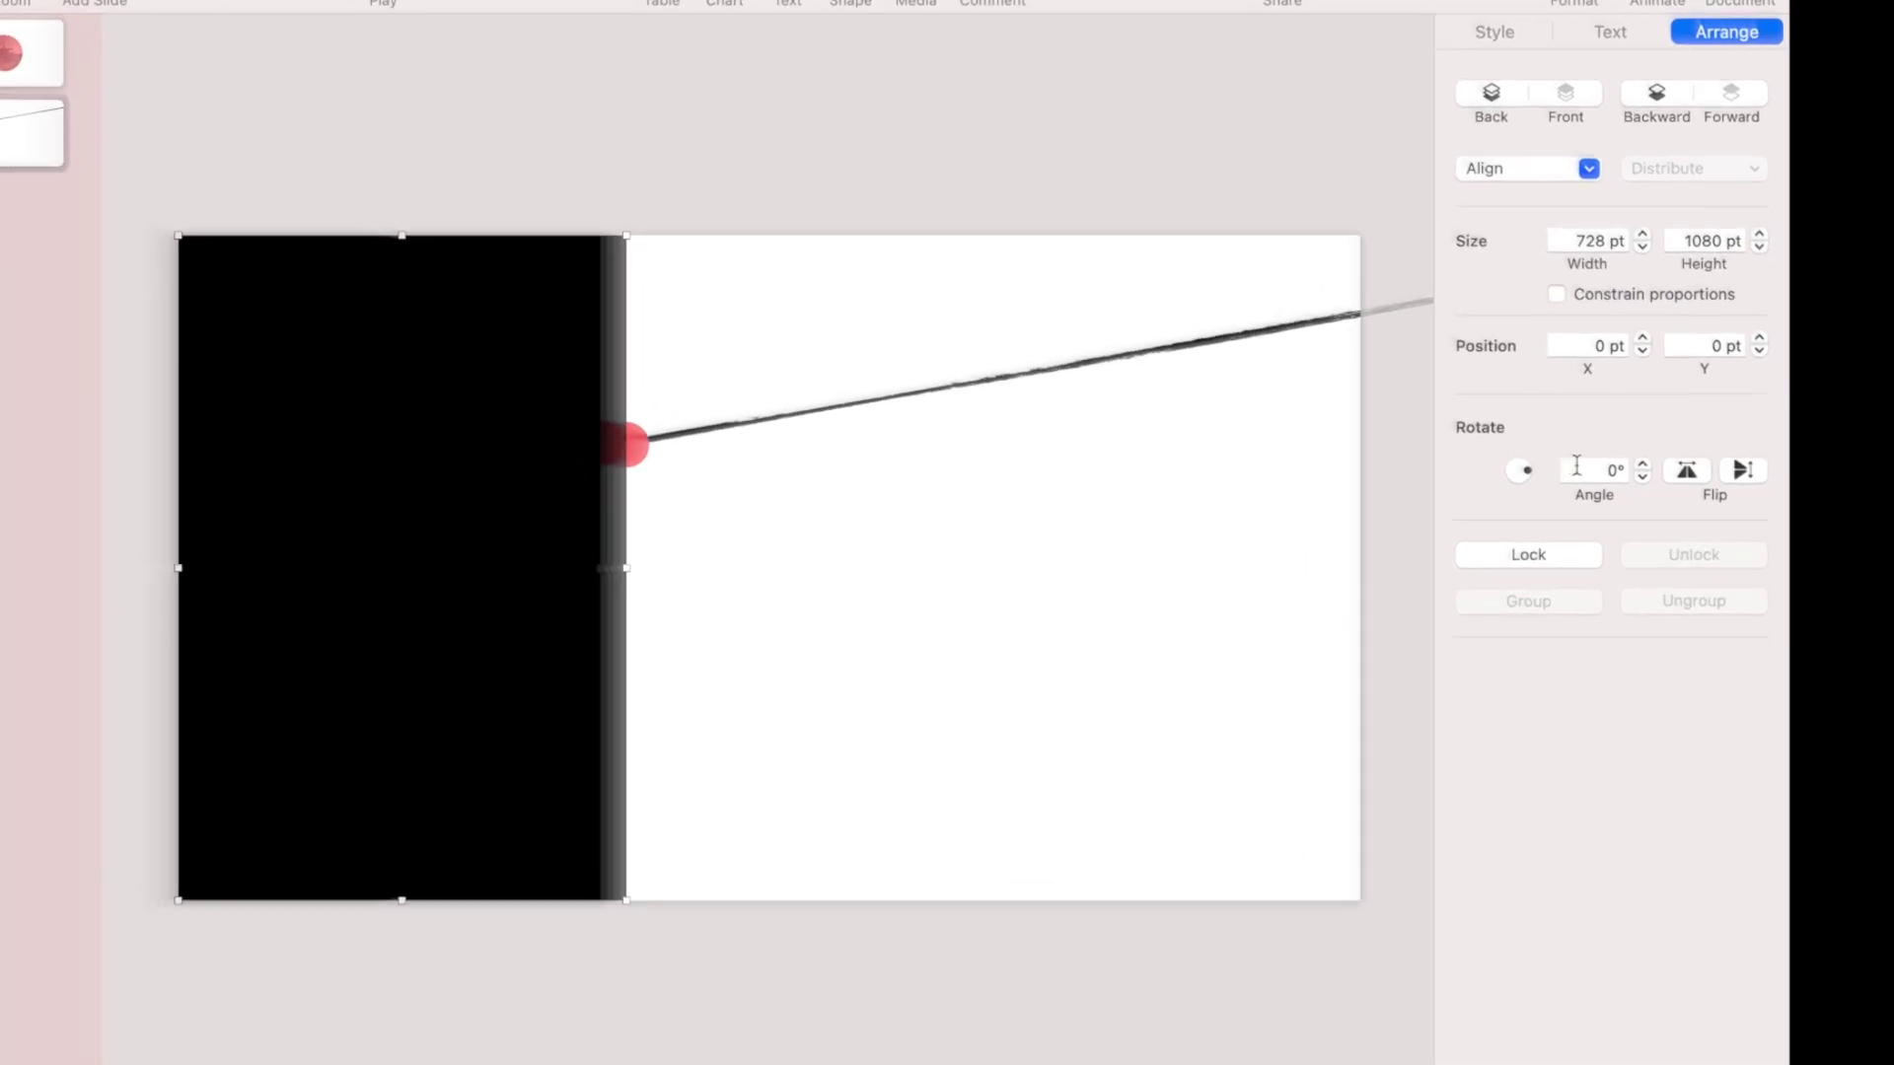
Rotate the black rectangle to 10°.
left_click(1617, 477)
type("10")
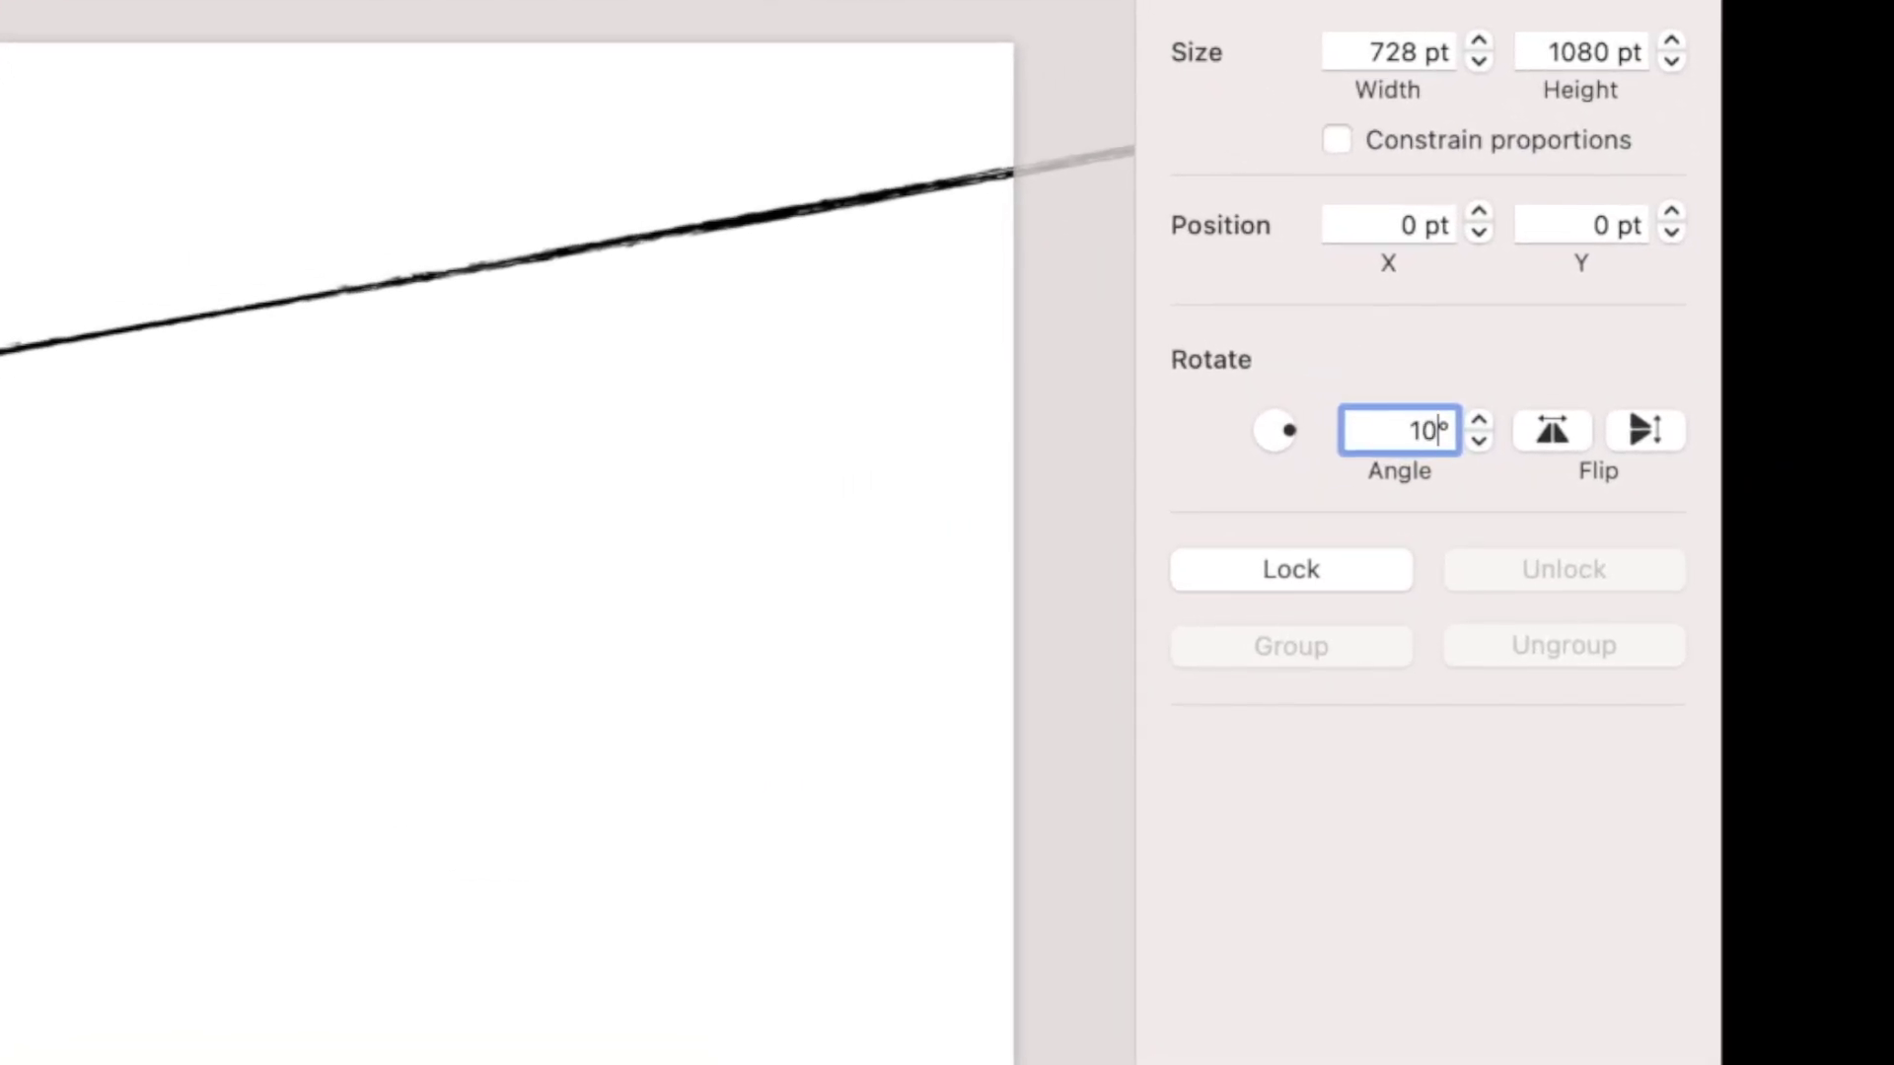
key("Return")
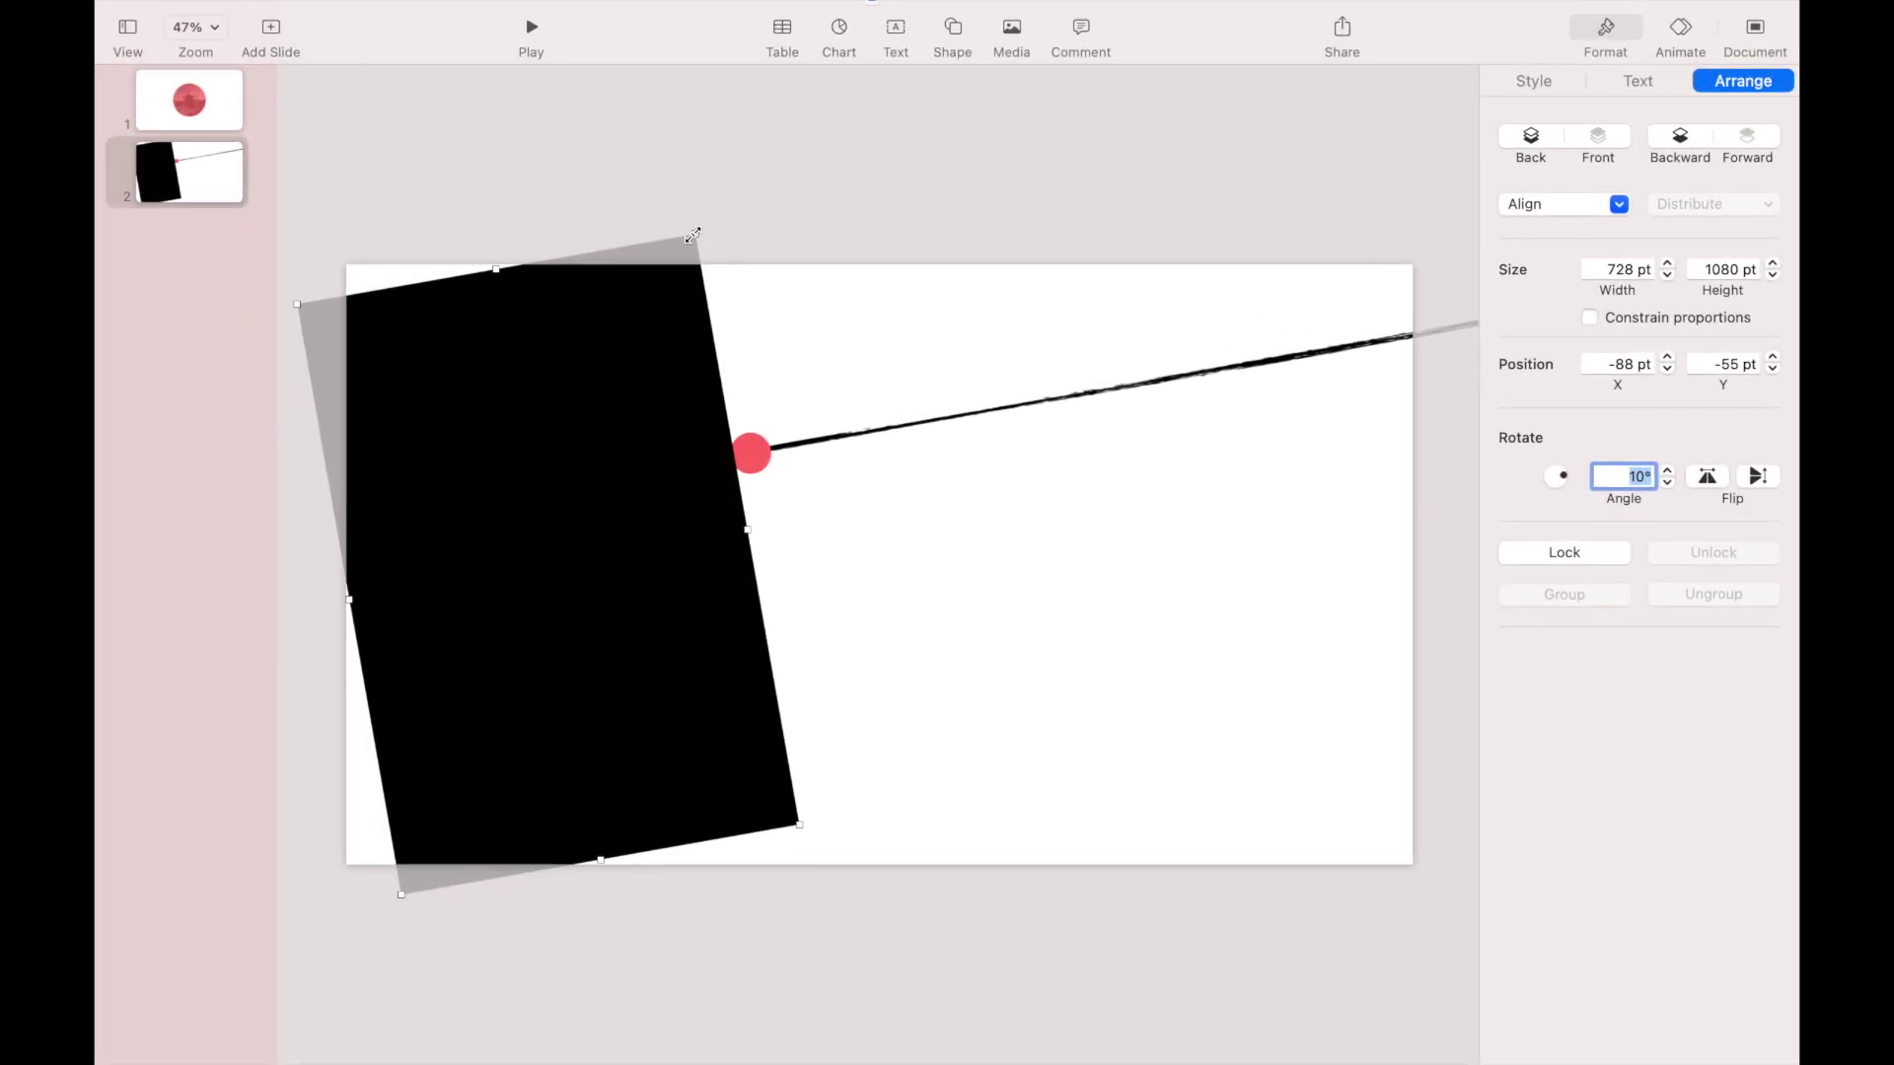
Extend the tilted rectangle past the slide's top, bottom and left edges, and send it to the back.
left_click_drag(693, 235, 740, 144)
mouse_move(680, 201)
left_mouse_down()
mouse_move(644, 248)
mouse_move(667, 248)
mouse_move(680, 190)
mouse_move(664, 223)
left_mouse_up()
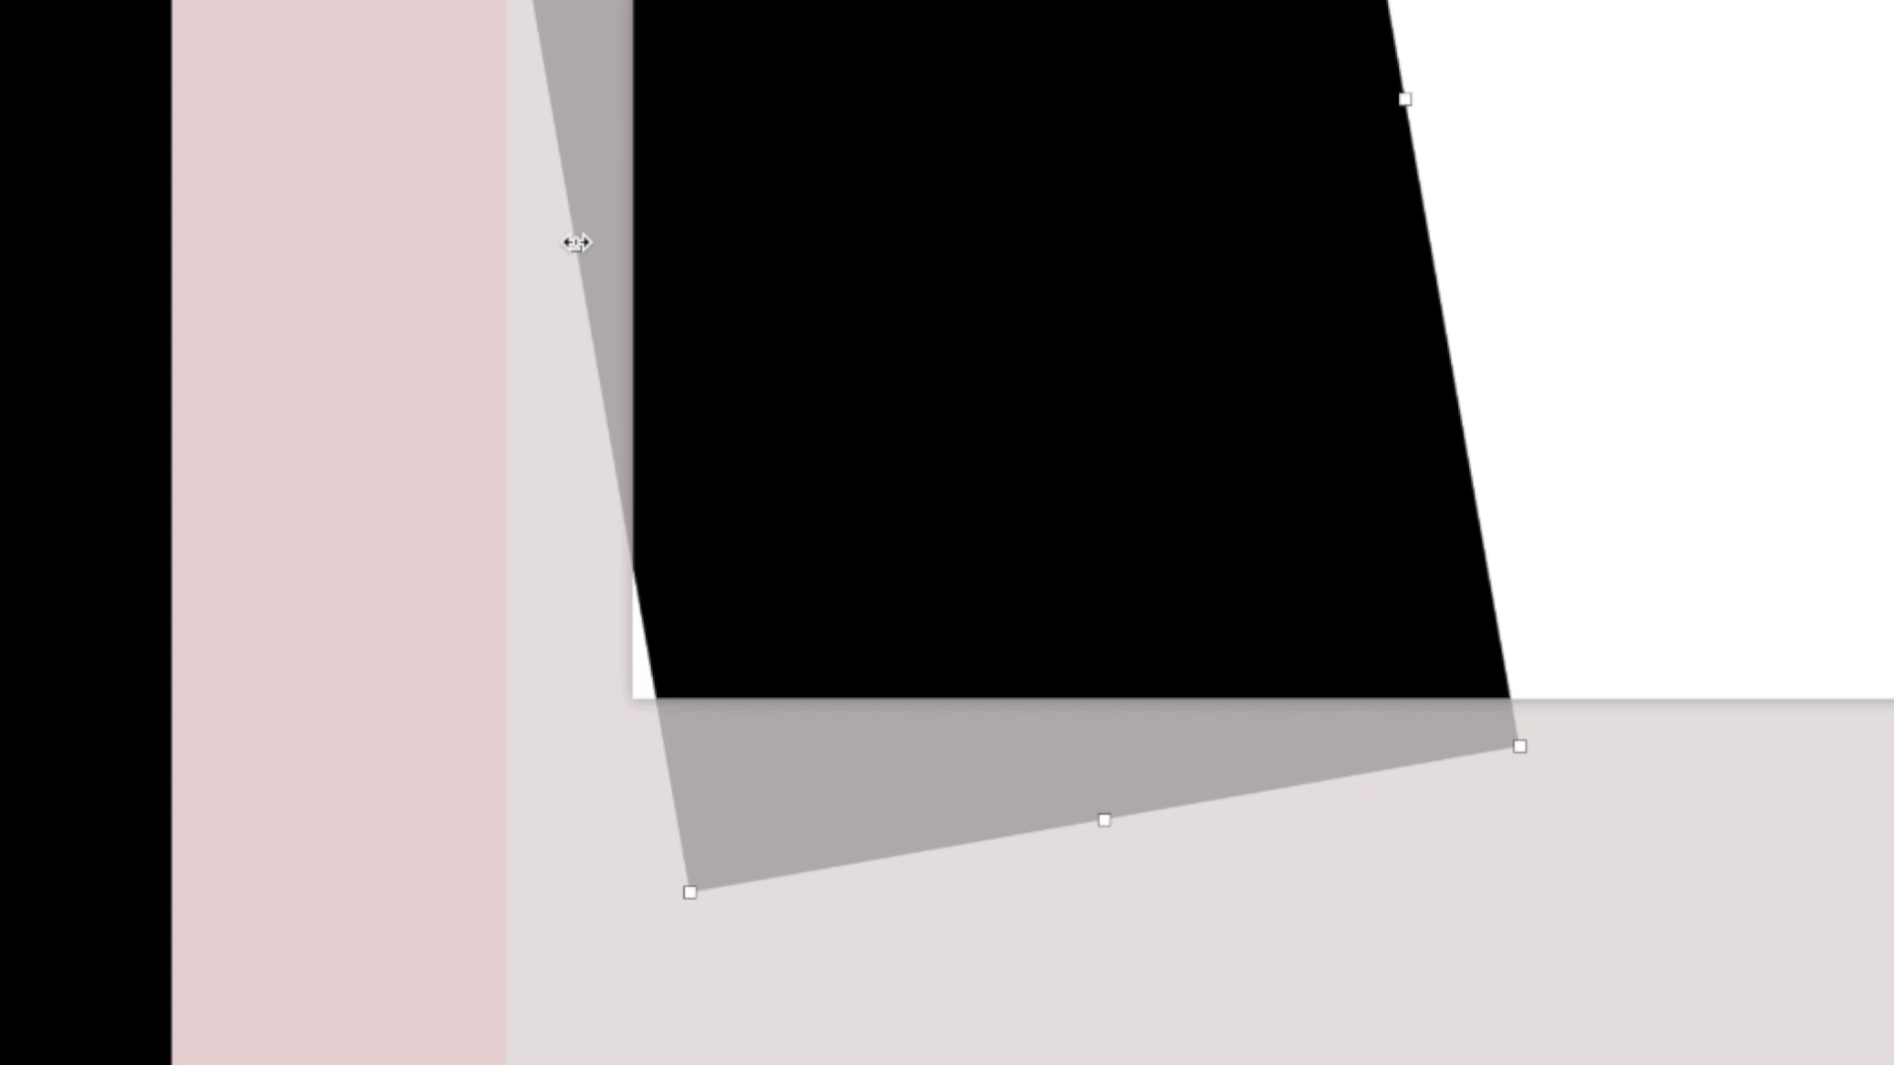
right_click(1049, 150)
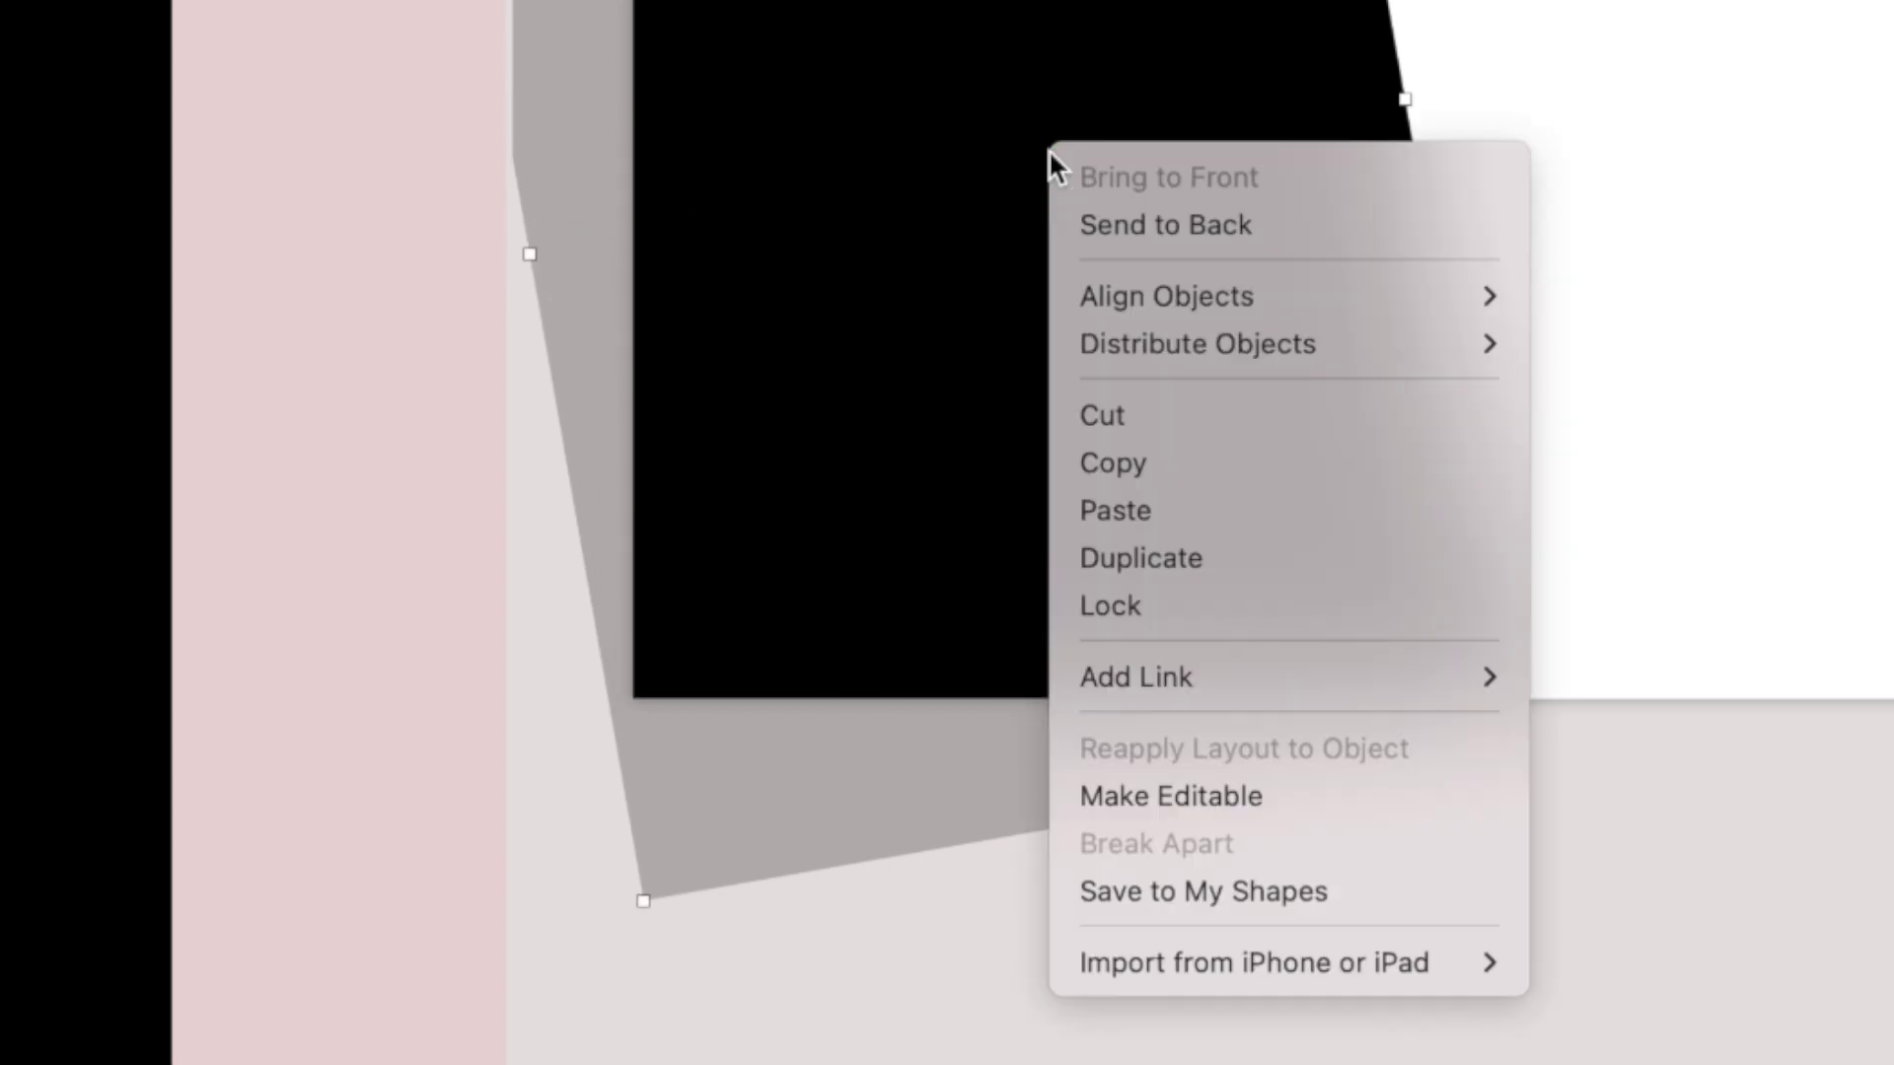
left_click(1060, 225)
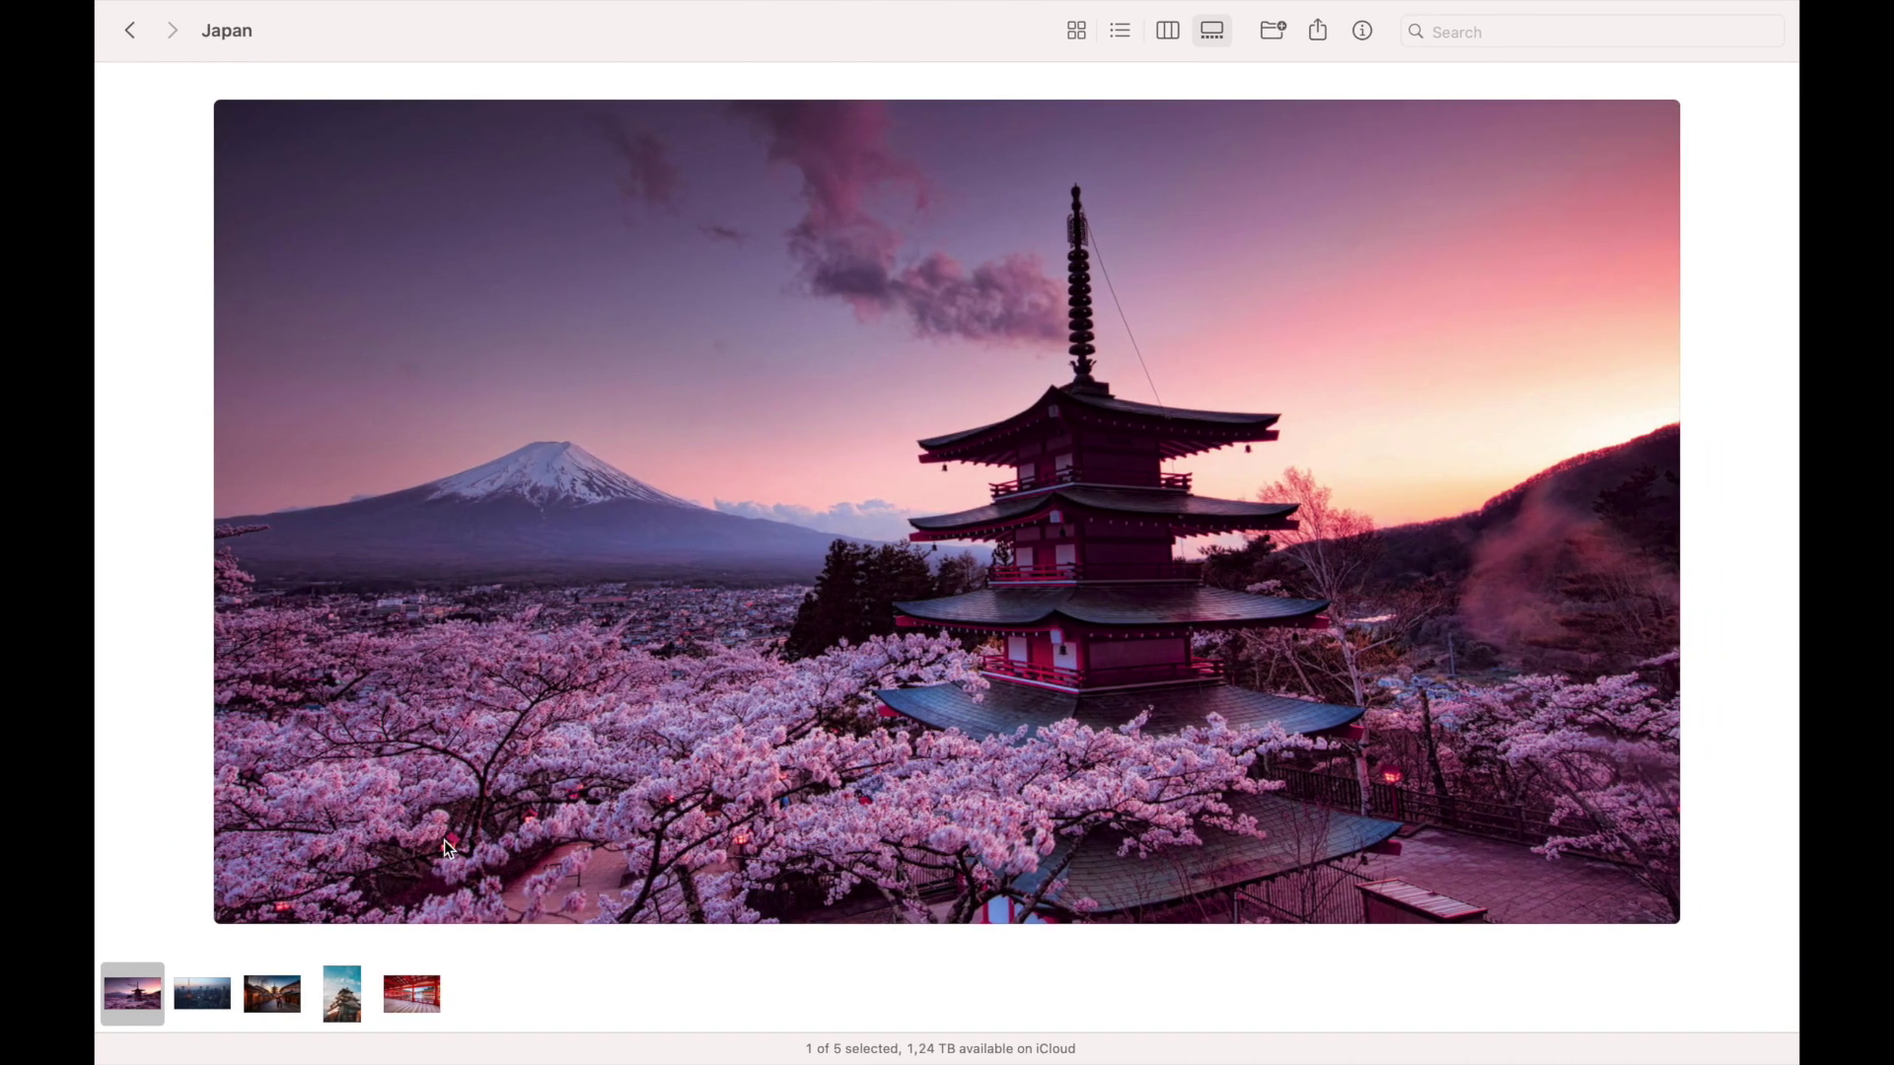
Fill the tilted rectangle on slide 2 with the Tokyo Tower photo from the Japan folder.
left_click(203, 994)
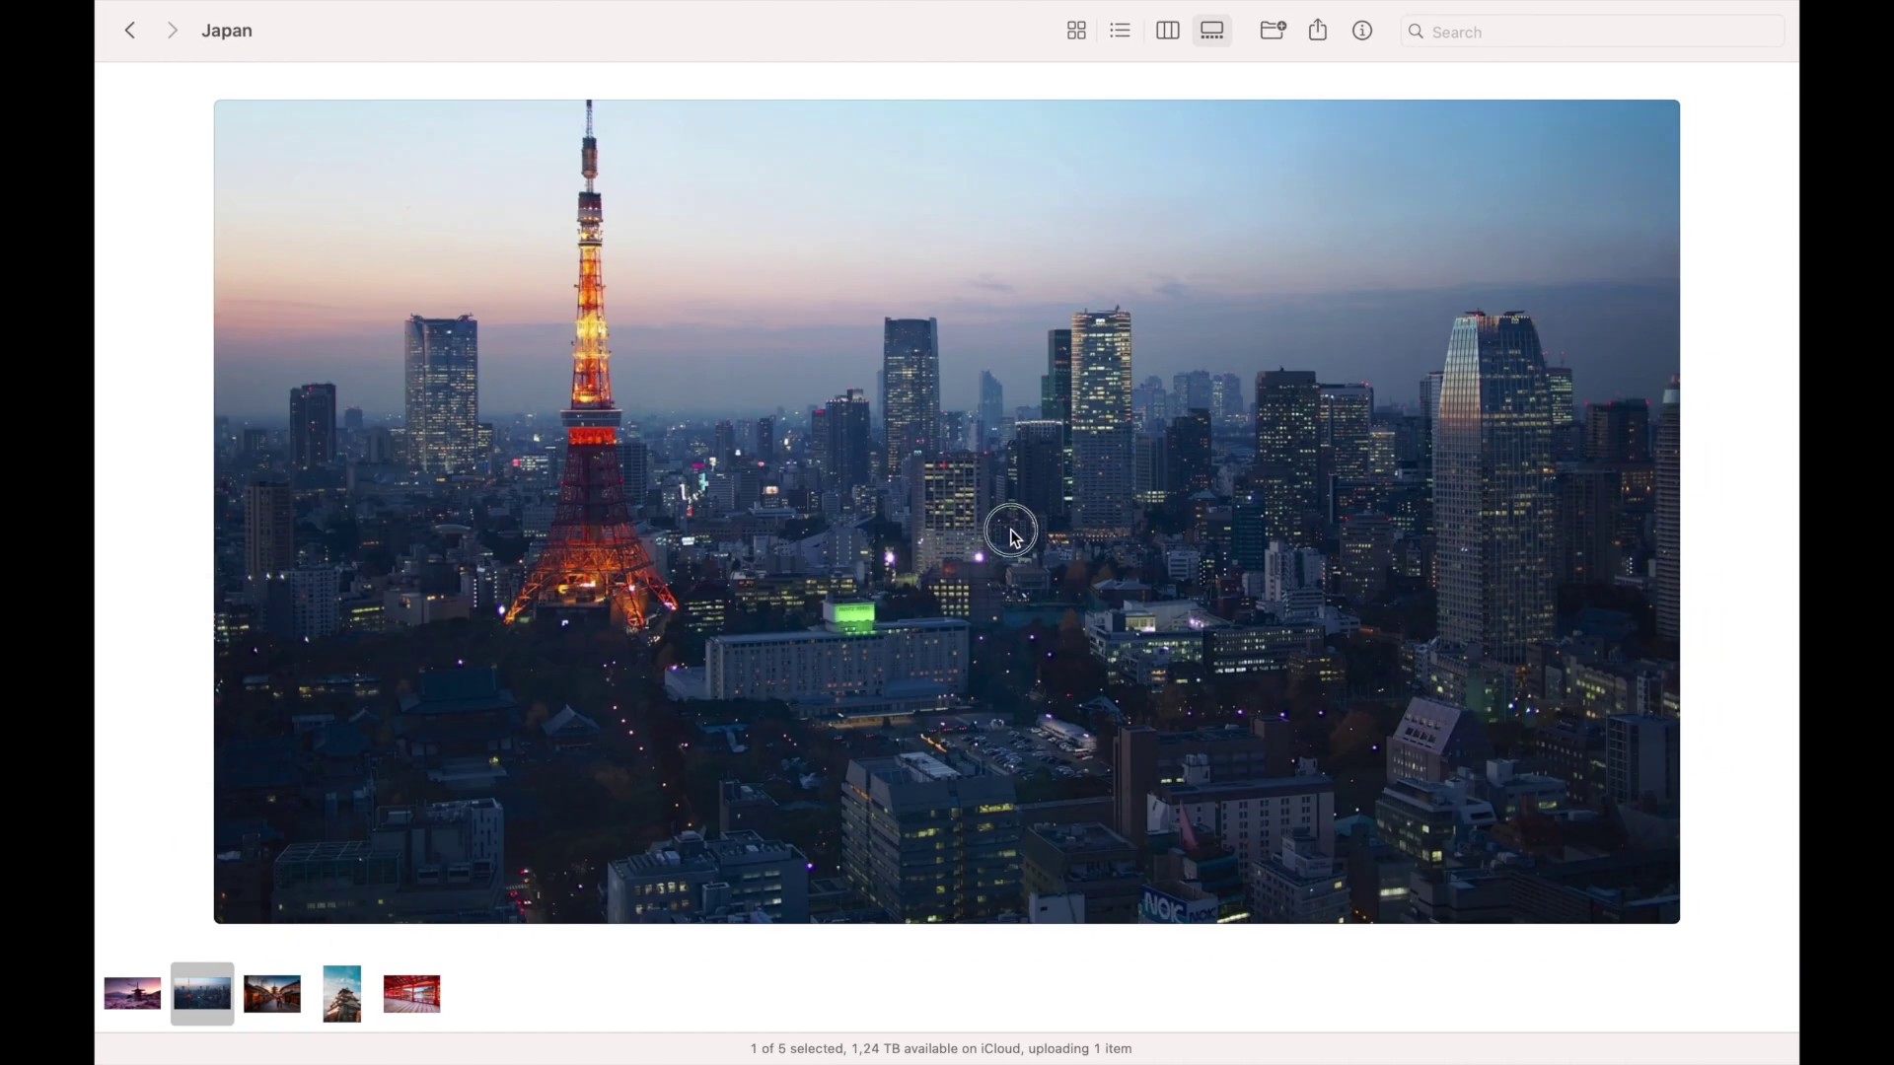
left_click_drag(1006, 528, 566, 540)
key("ctrl+Left")
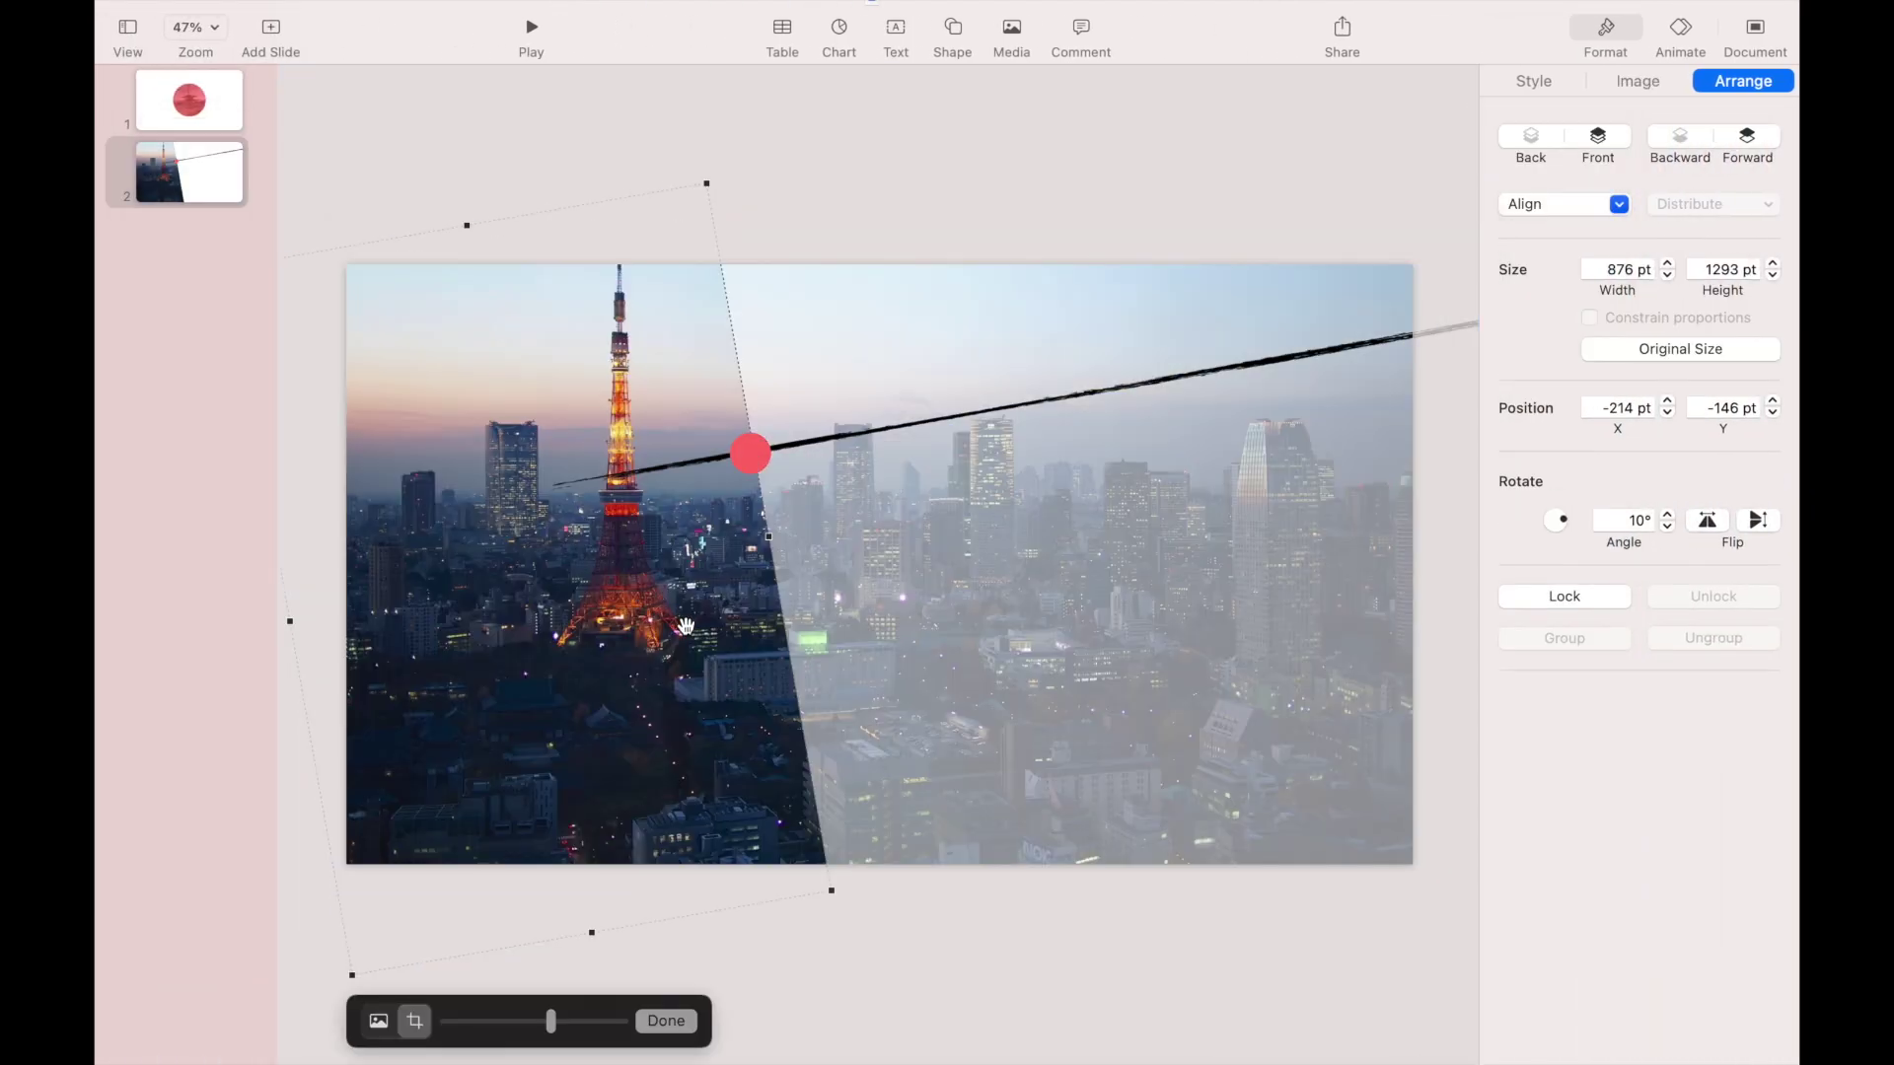
Enlarge and reposition the Tokyo Tower photo inside its tilted mask so the tower sits centred in the visible area.
left_click_drag(686, 626, 579, 622)
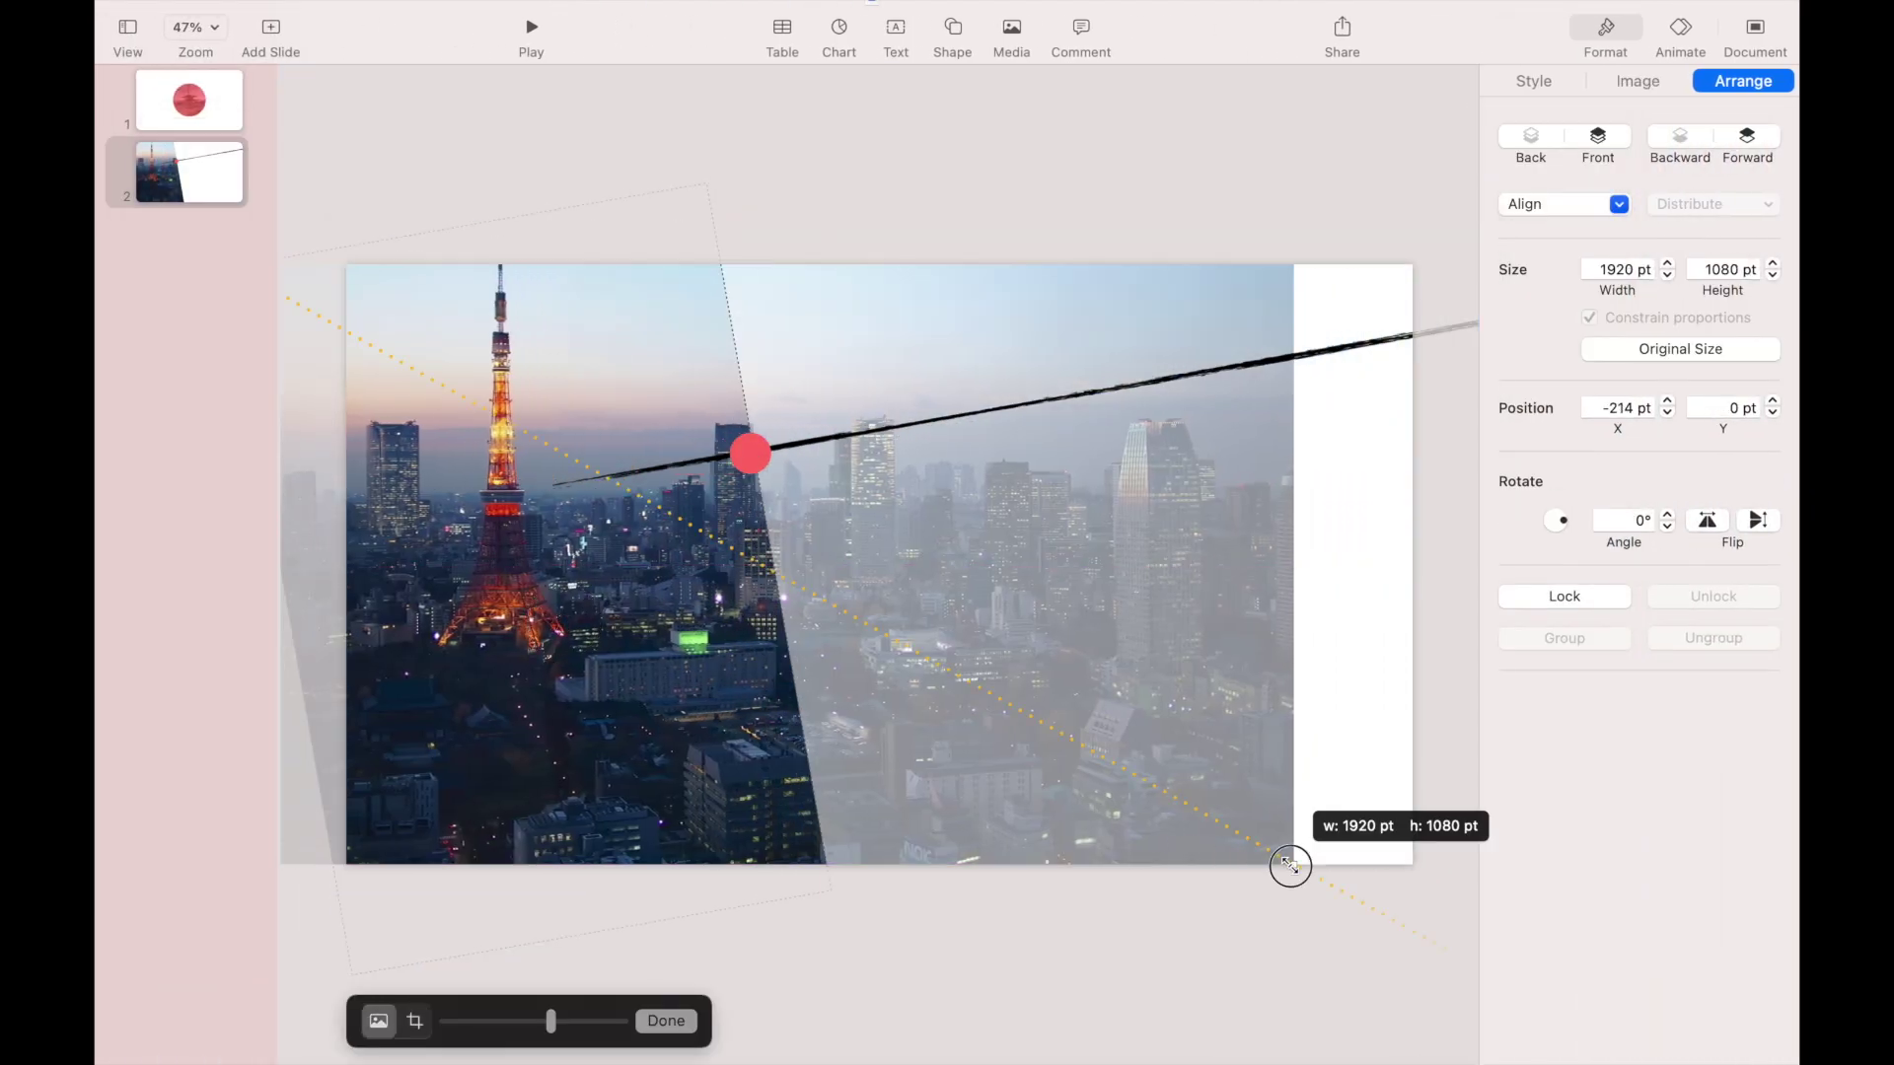
left_click_drag(1291, 866, 1530, 1014)
left_click_drag(705, 583, 661, 590)
left_click(666, 1021)
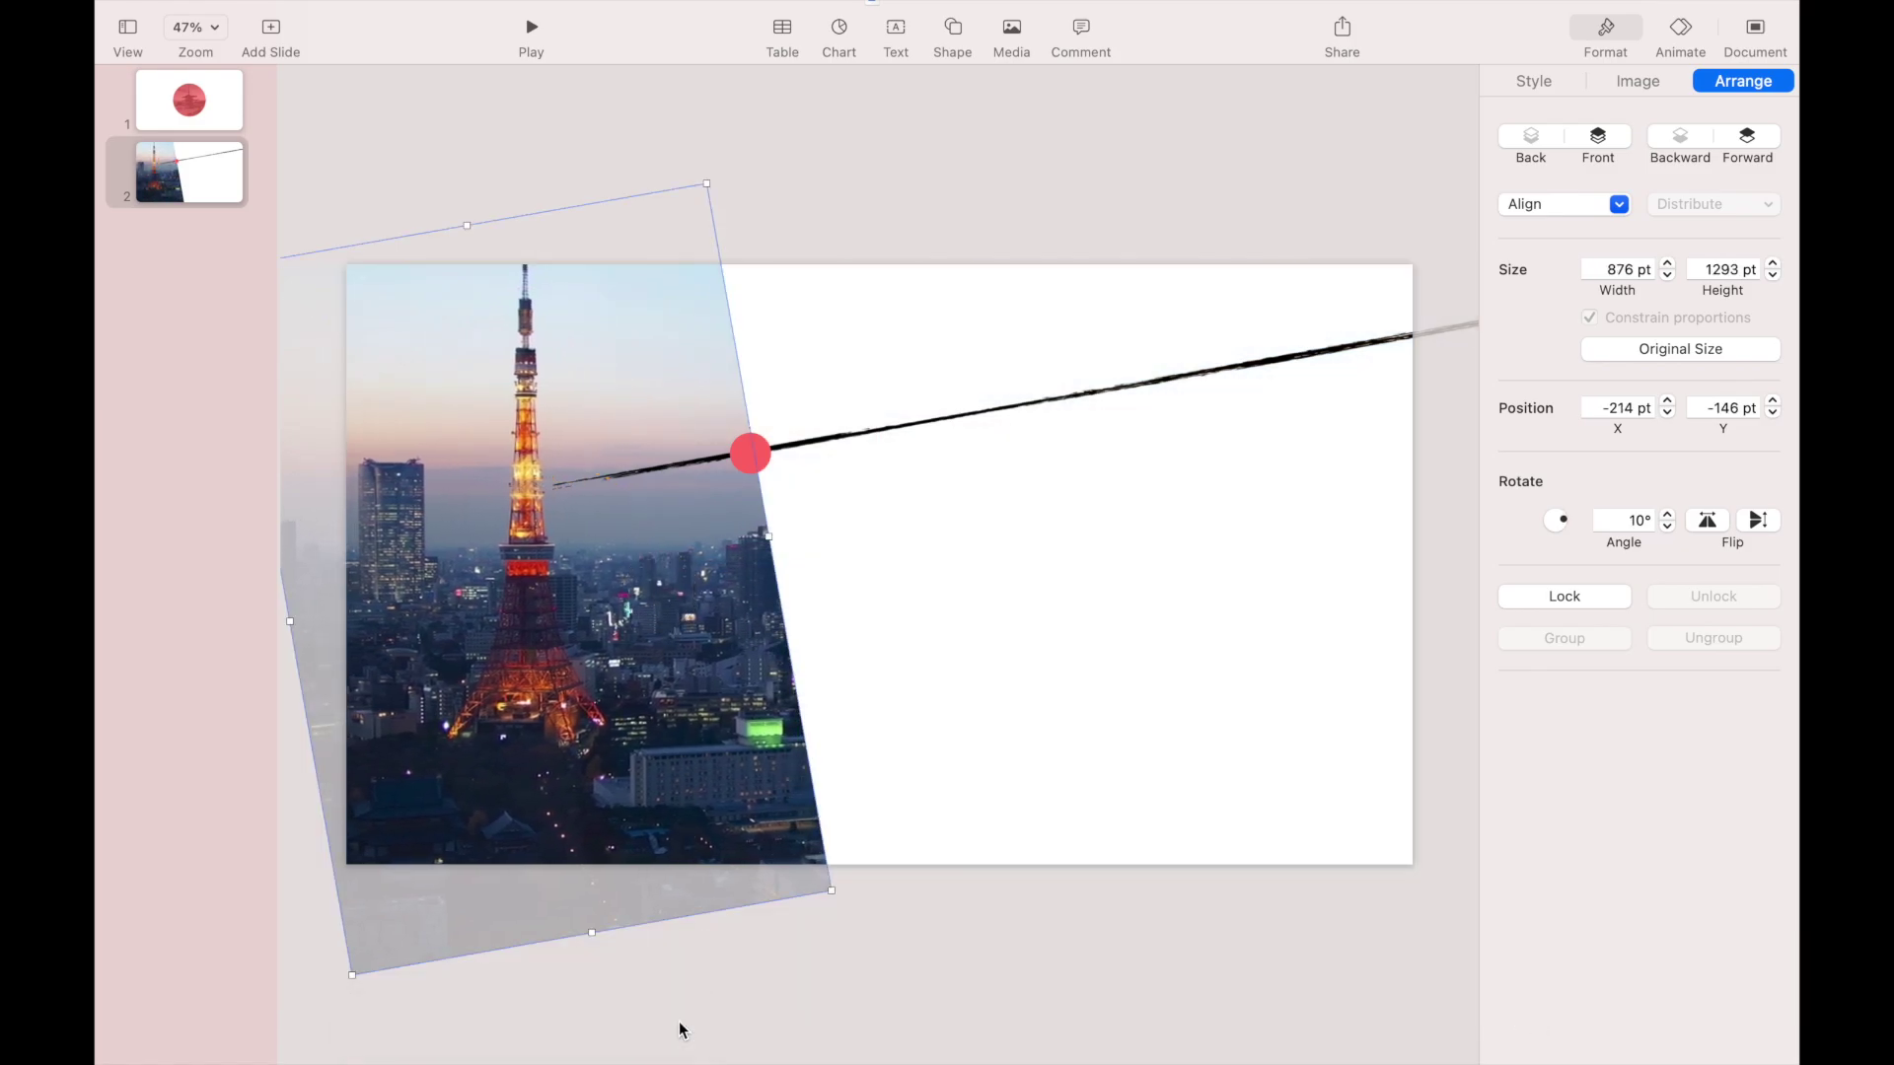
Define the tilted Tokyo Tower image as a media placeholder.
mouse_move(594, 3)
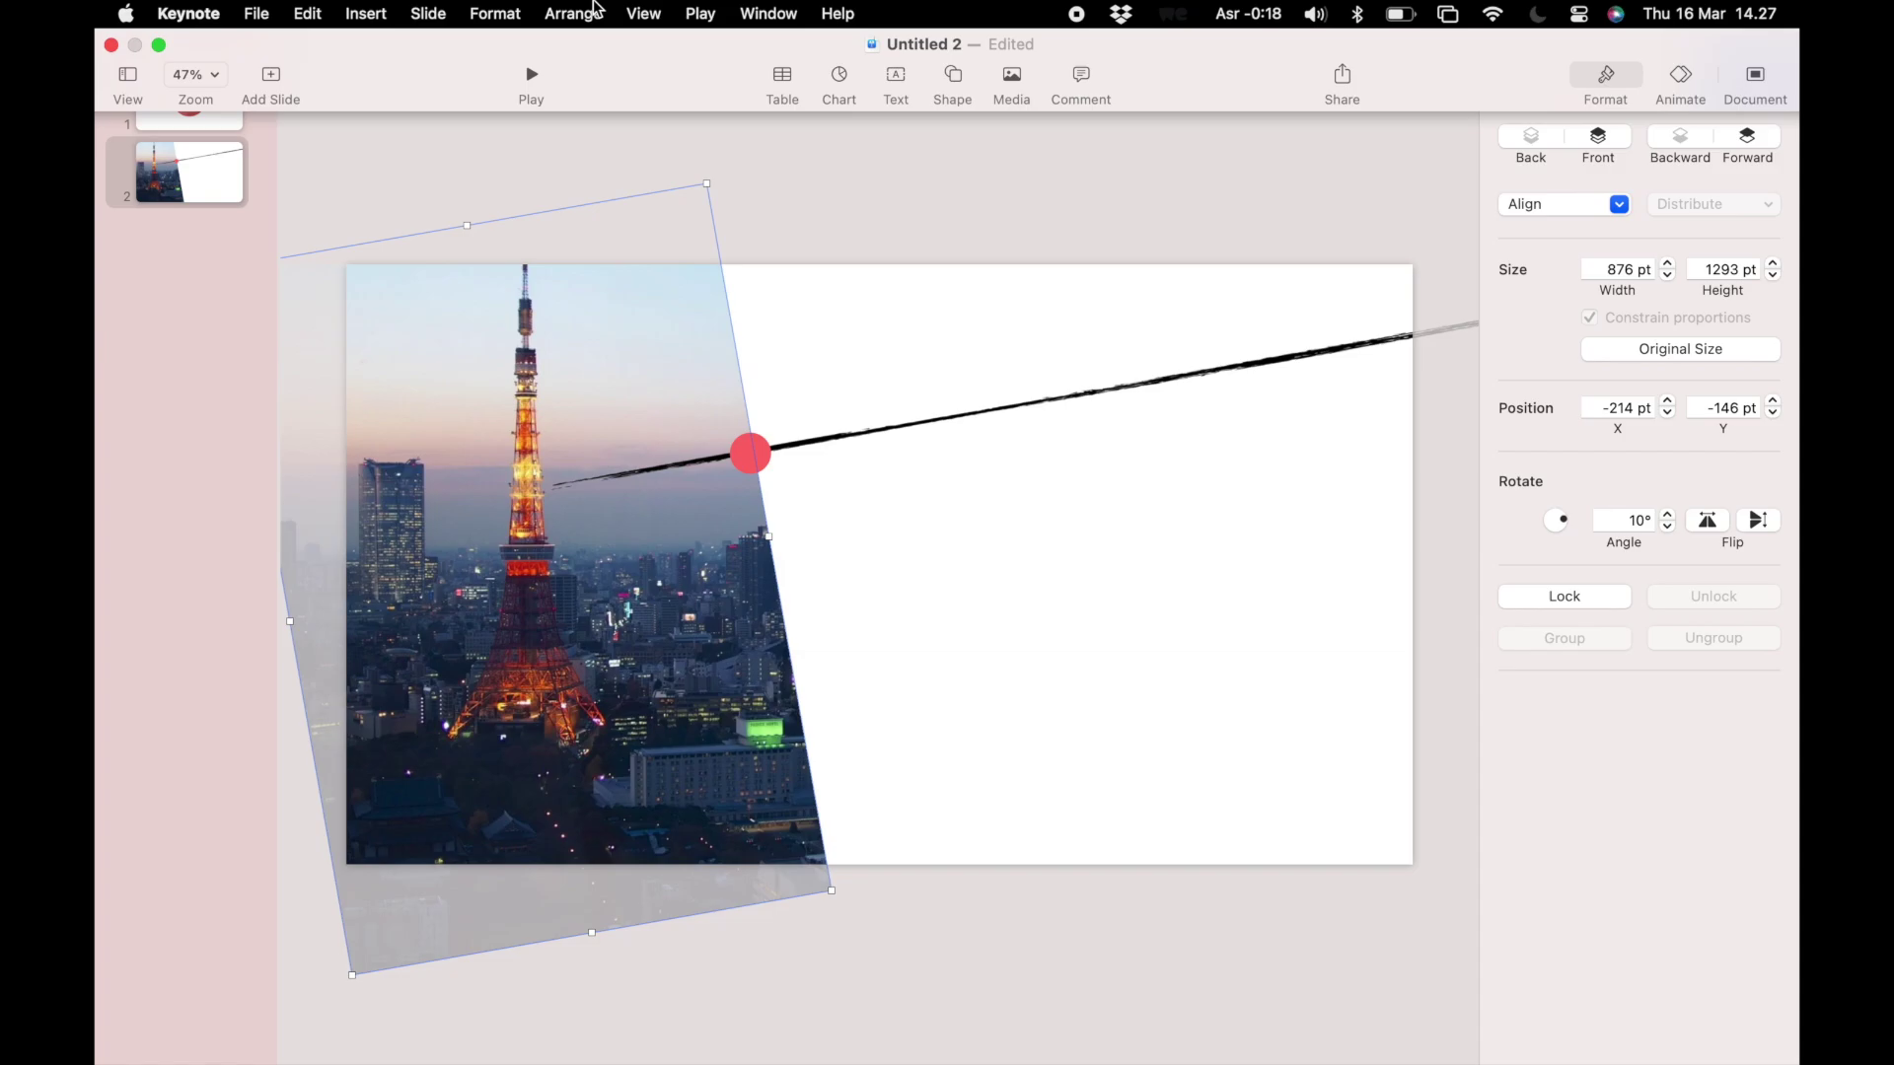
left_click(494, 14)
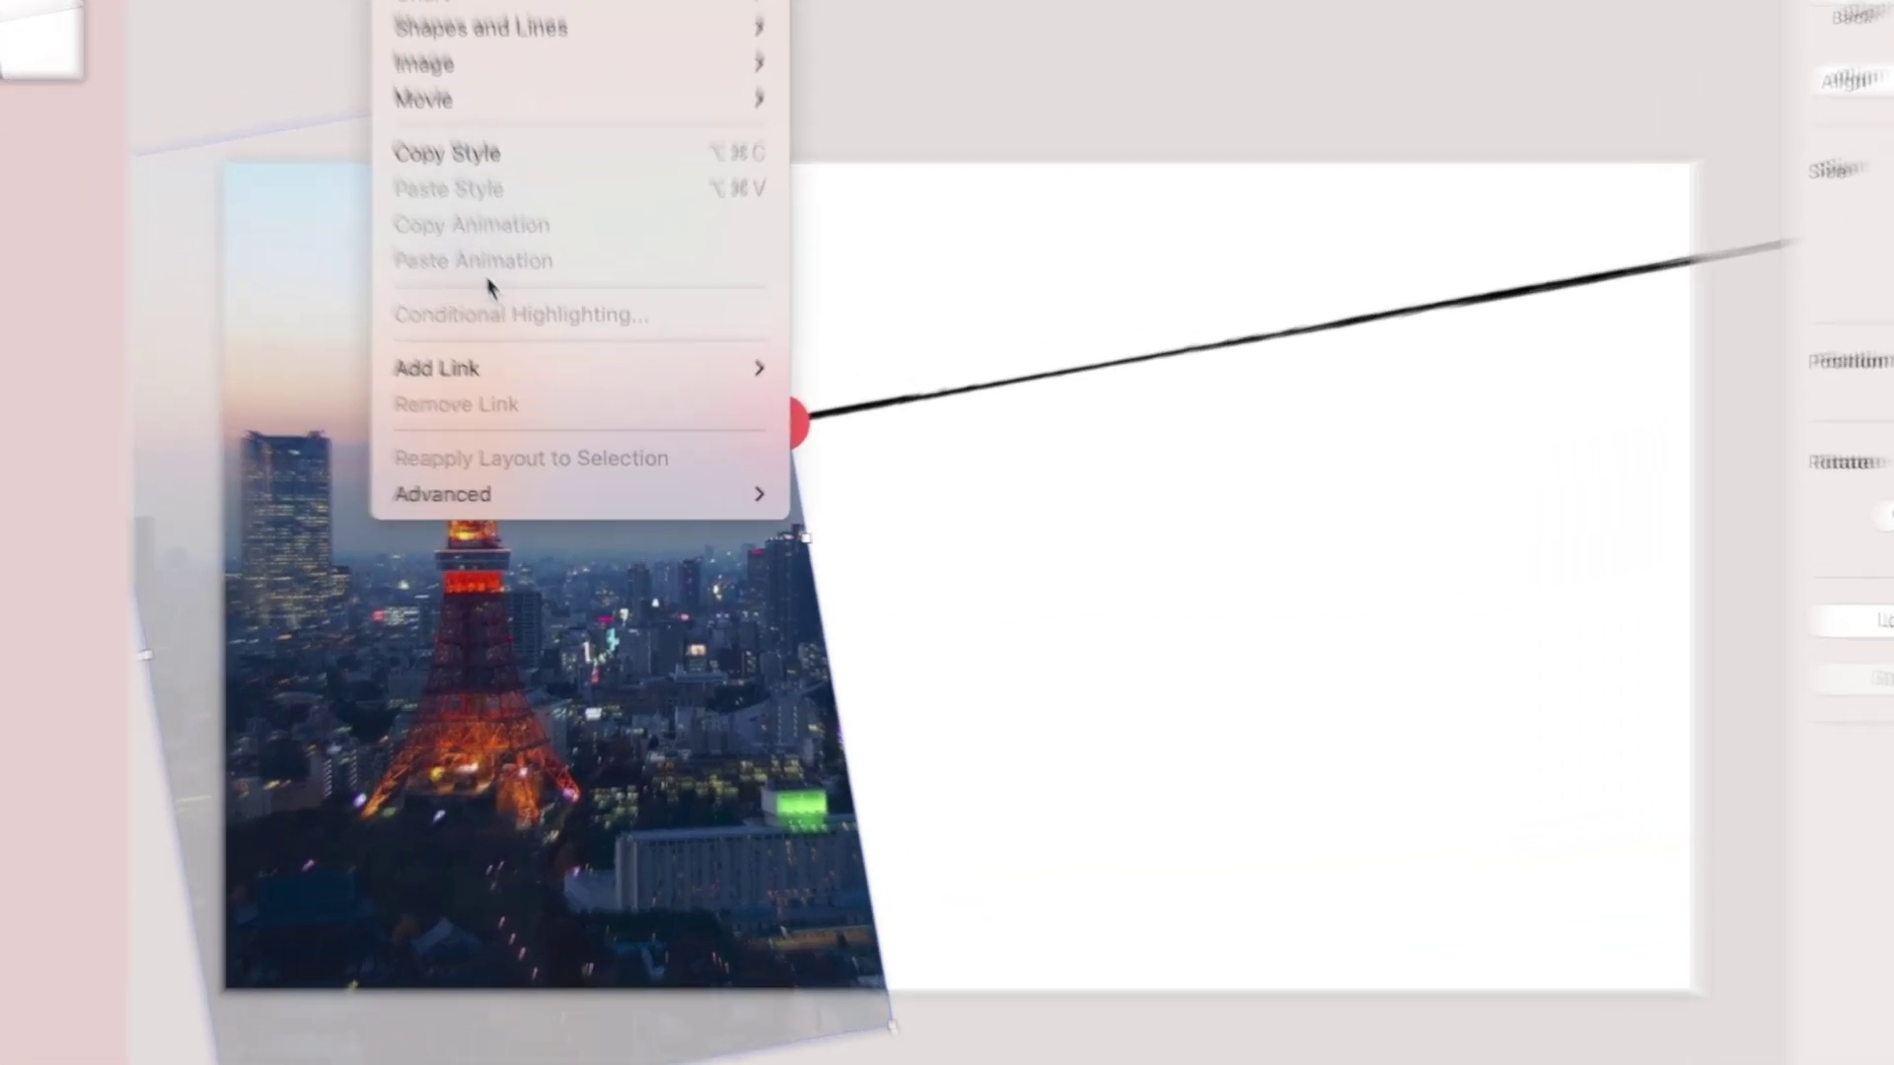
mouse_move(542, 507)
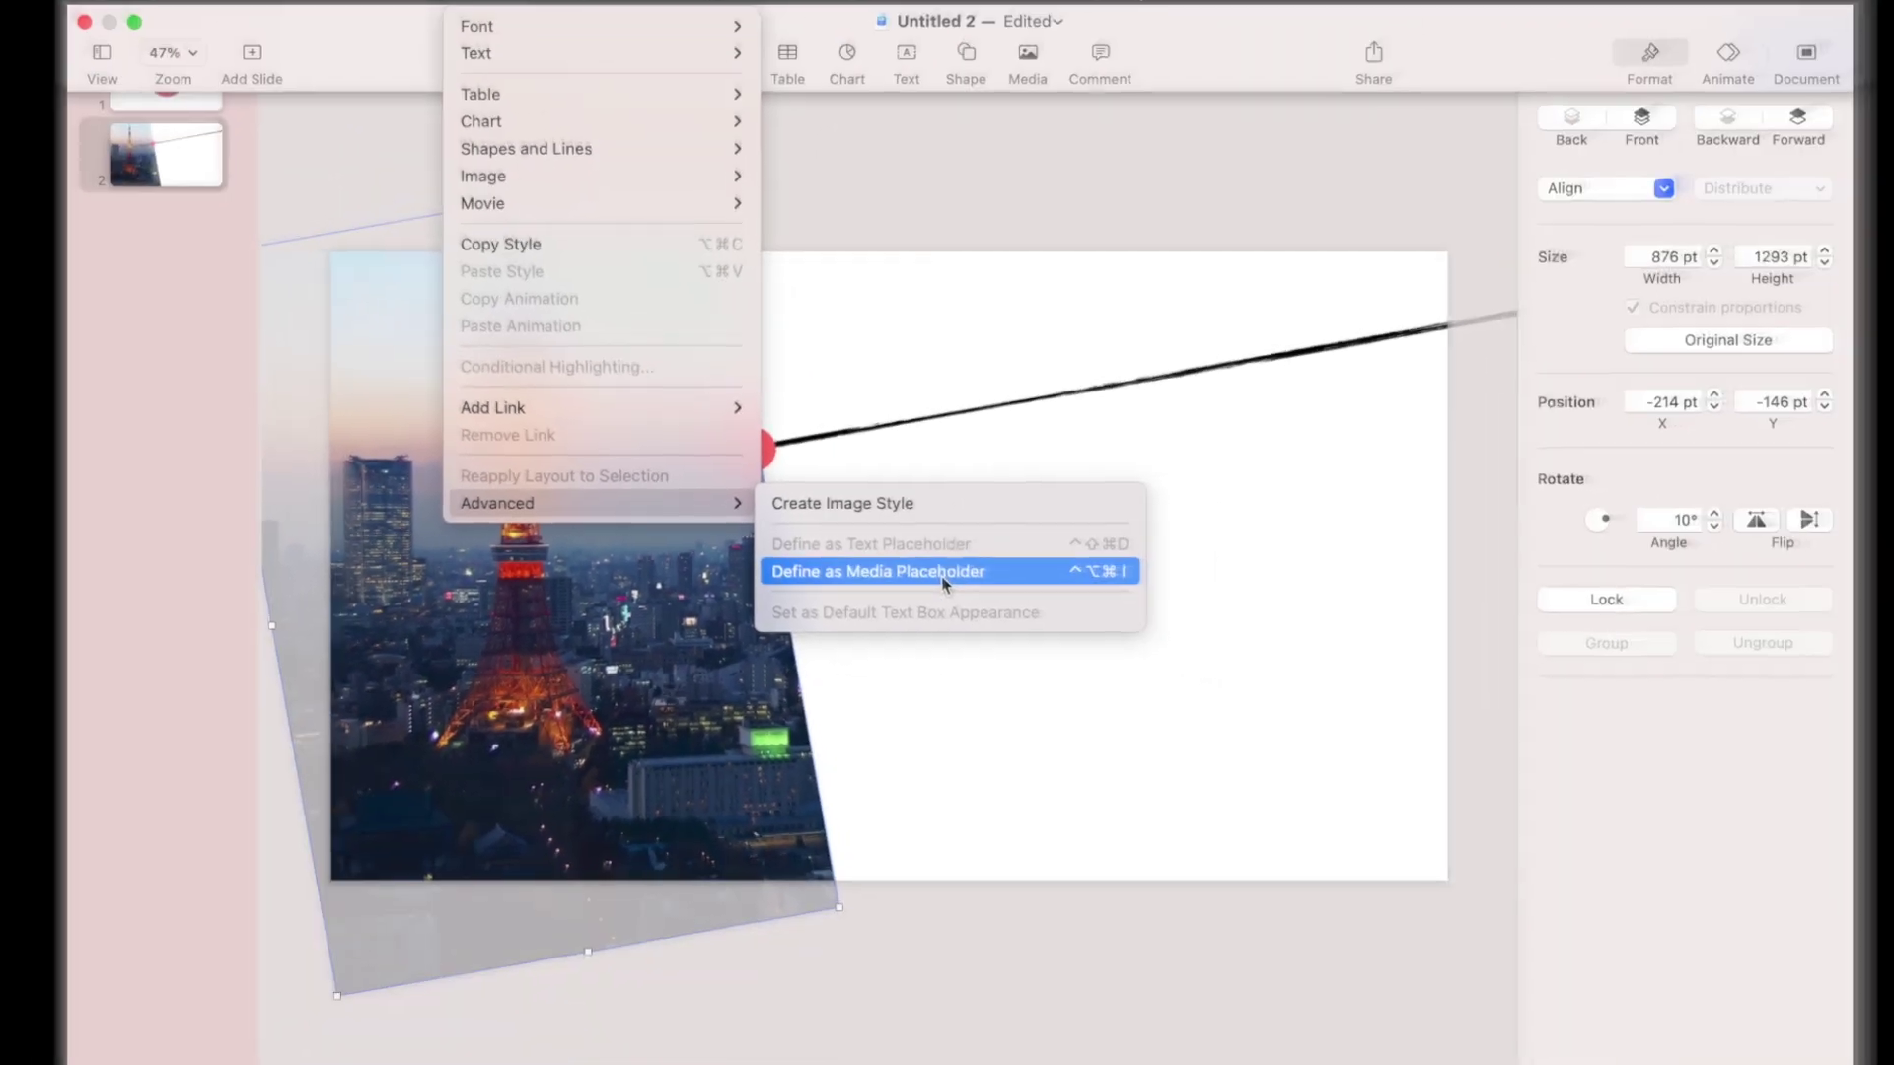
left_click(1144, 604)
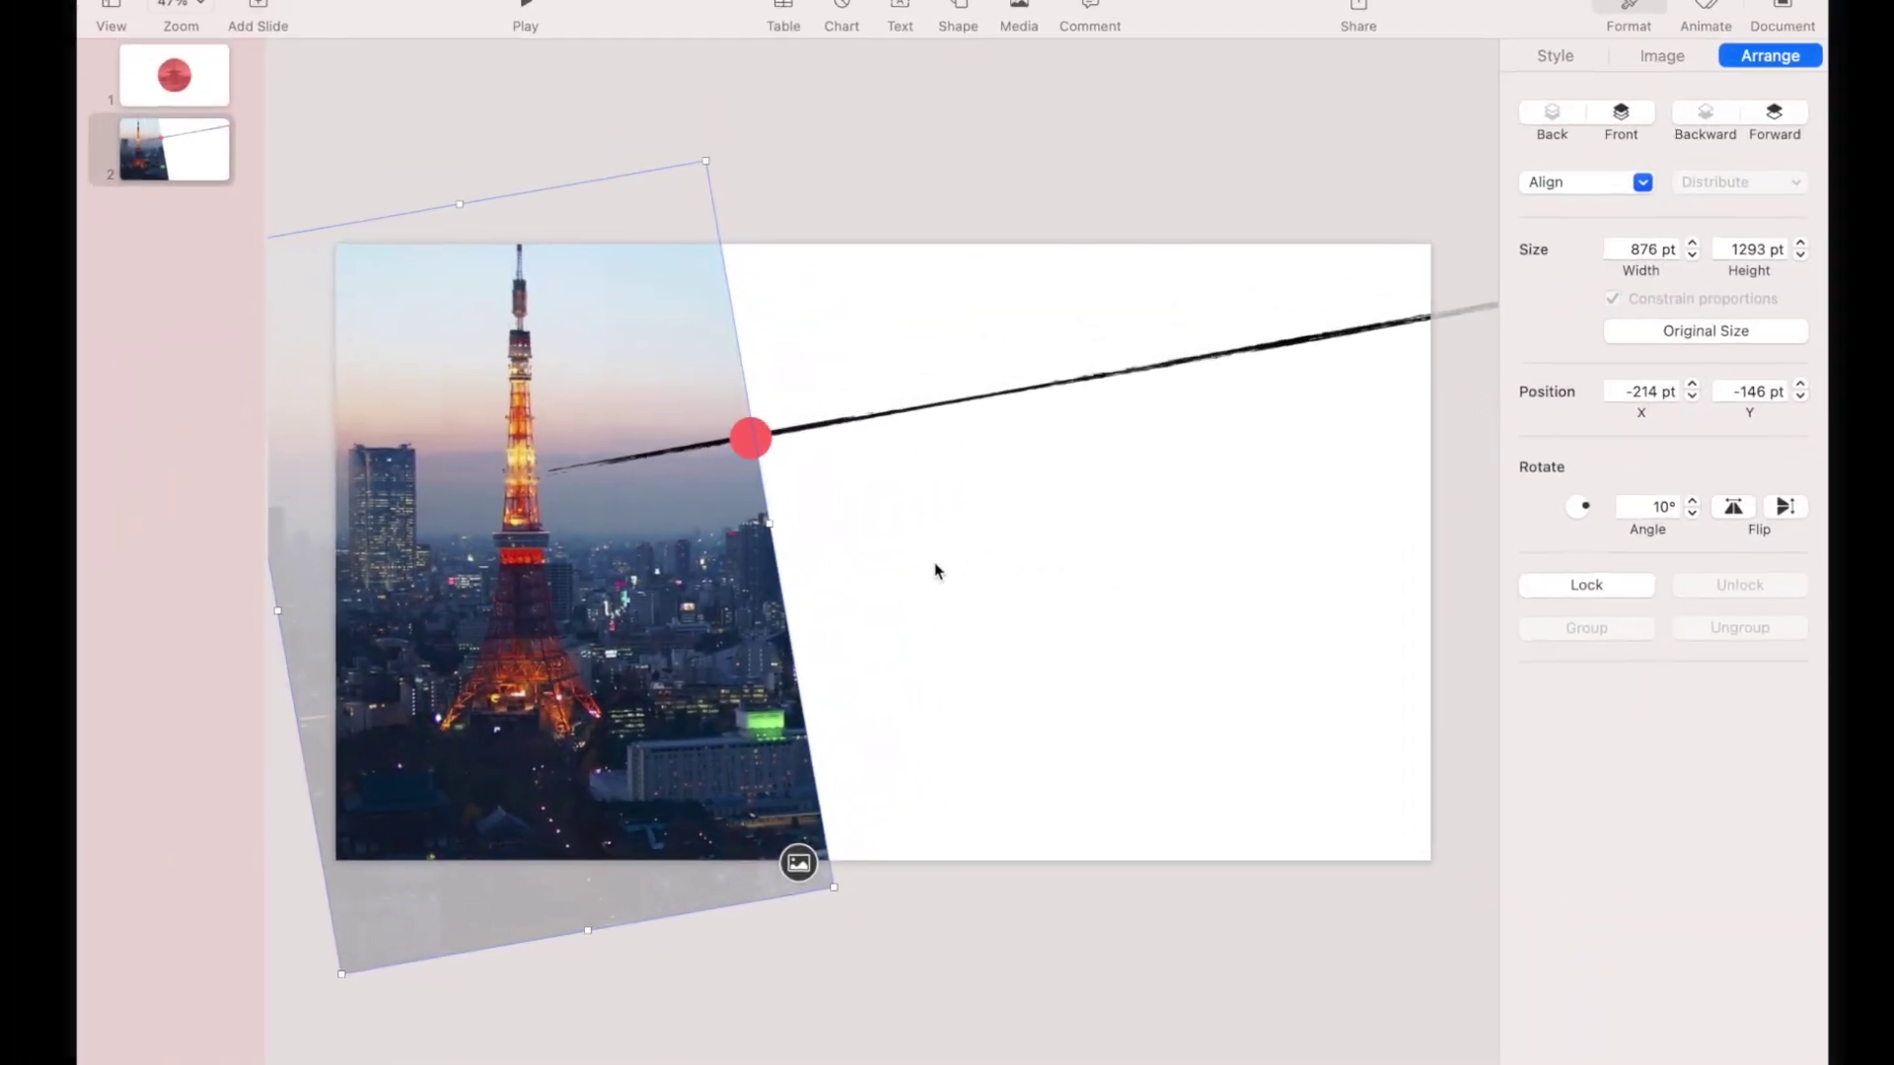
left_click(932, 577)
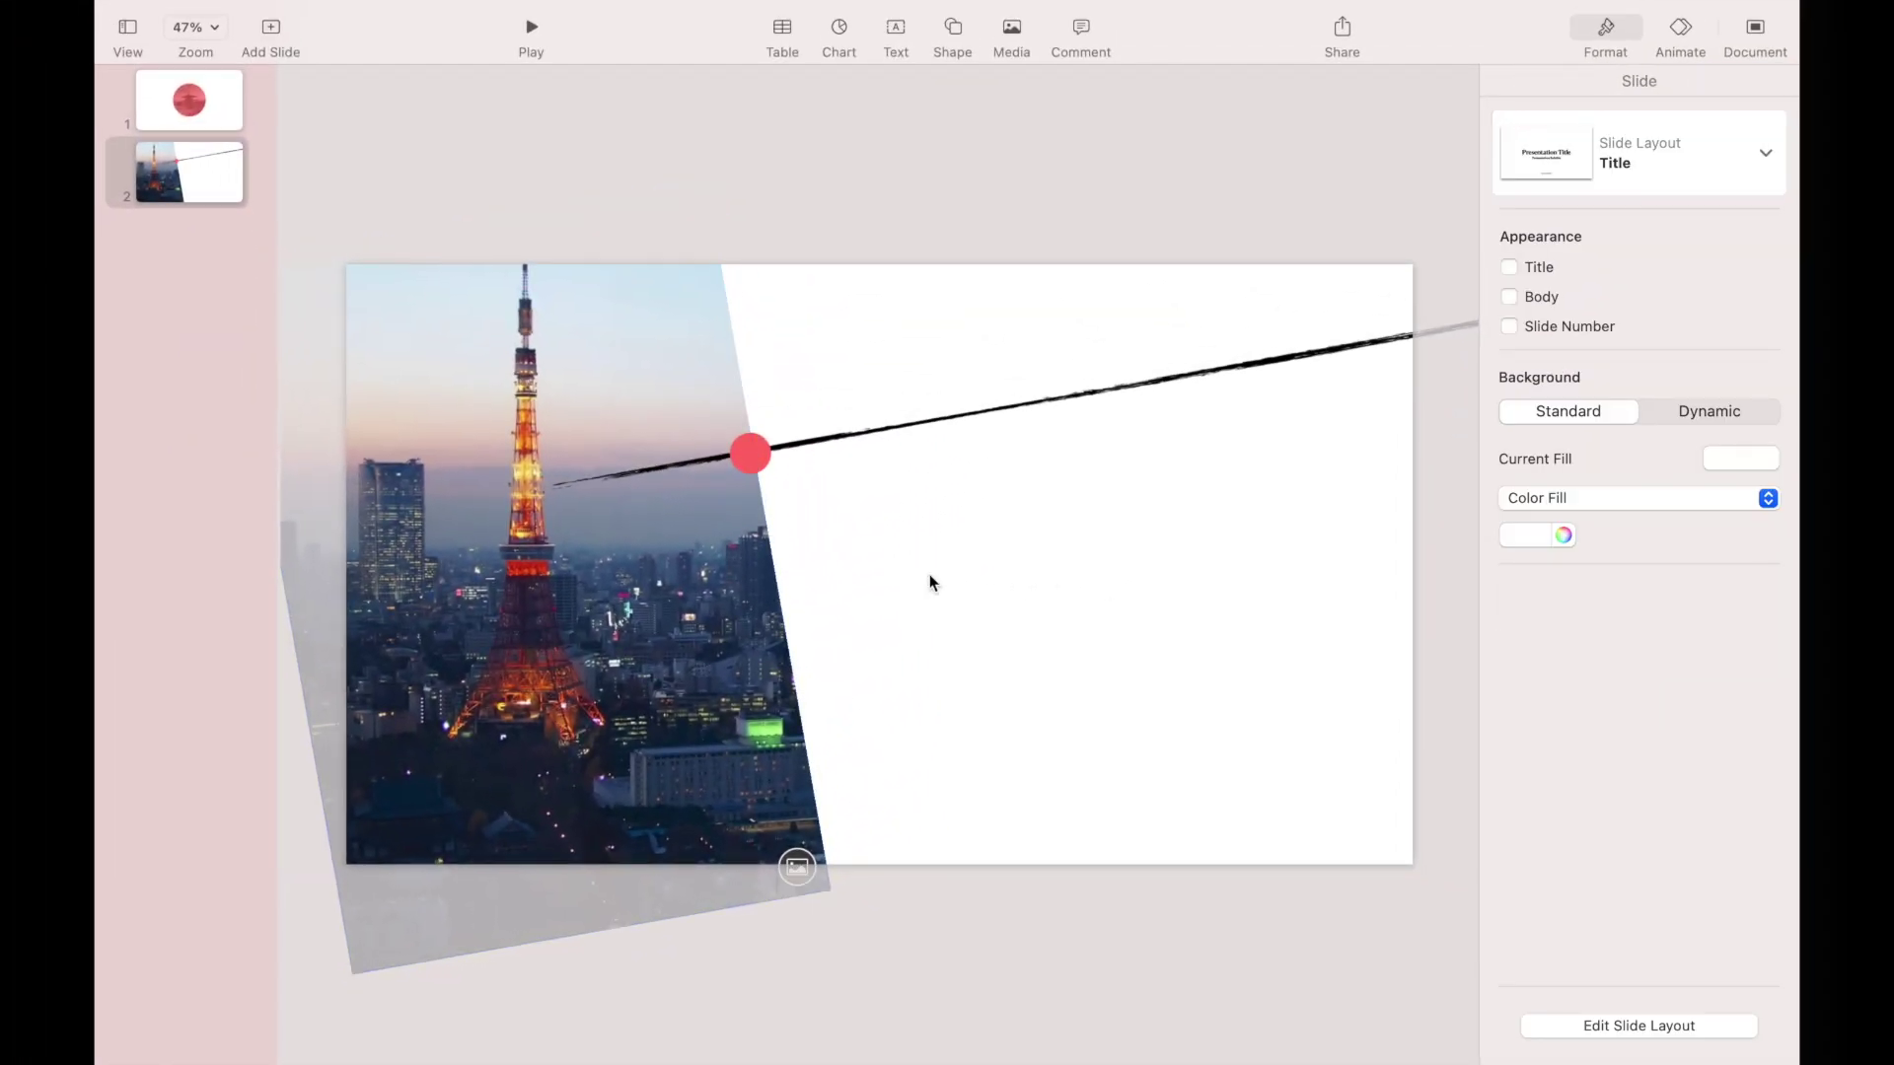
Duplicate slide 2.
right_click(268, 237)
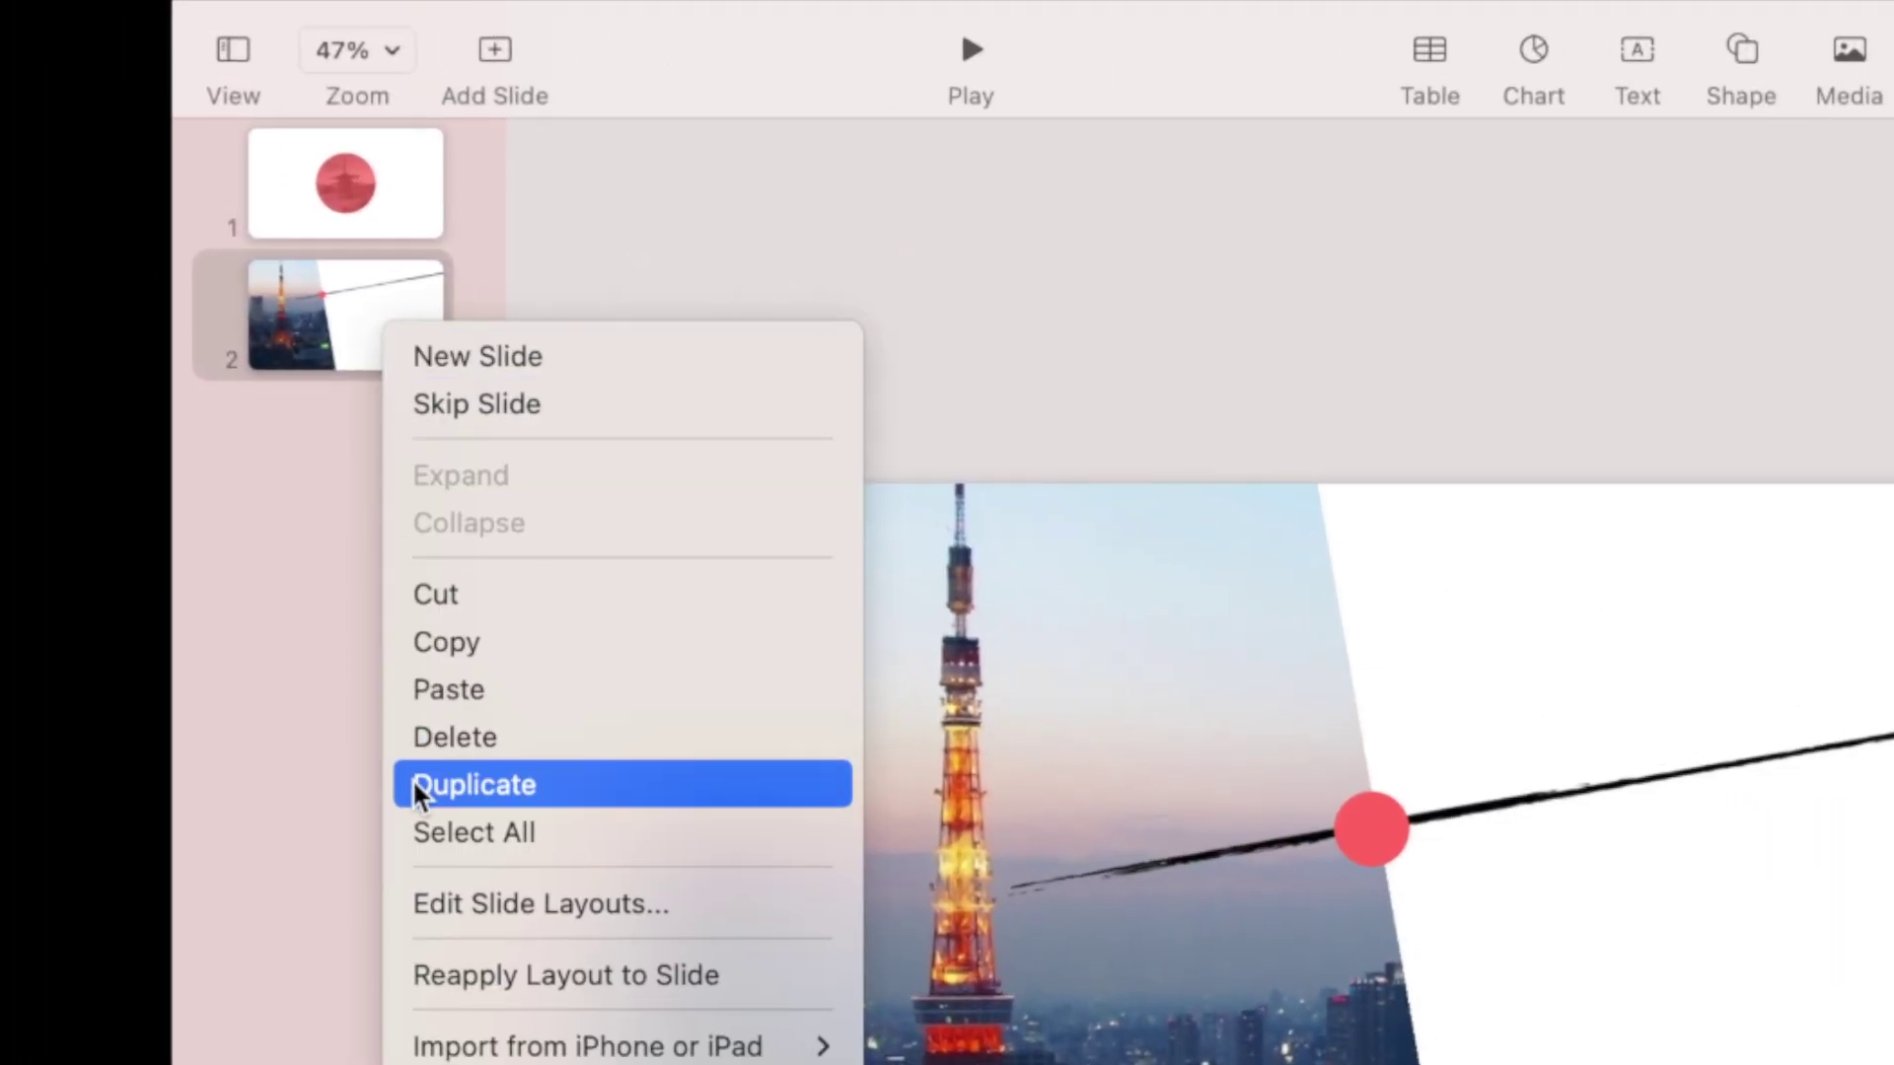
left_click(408, 784)
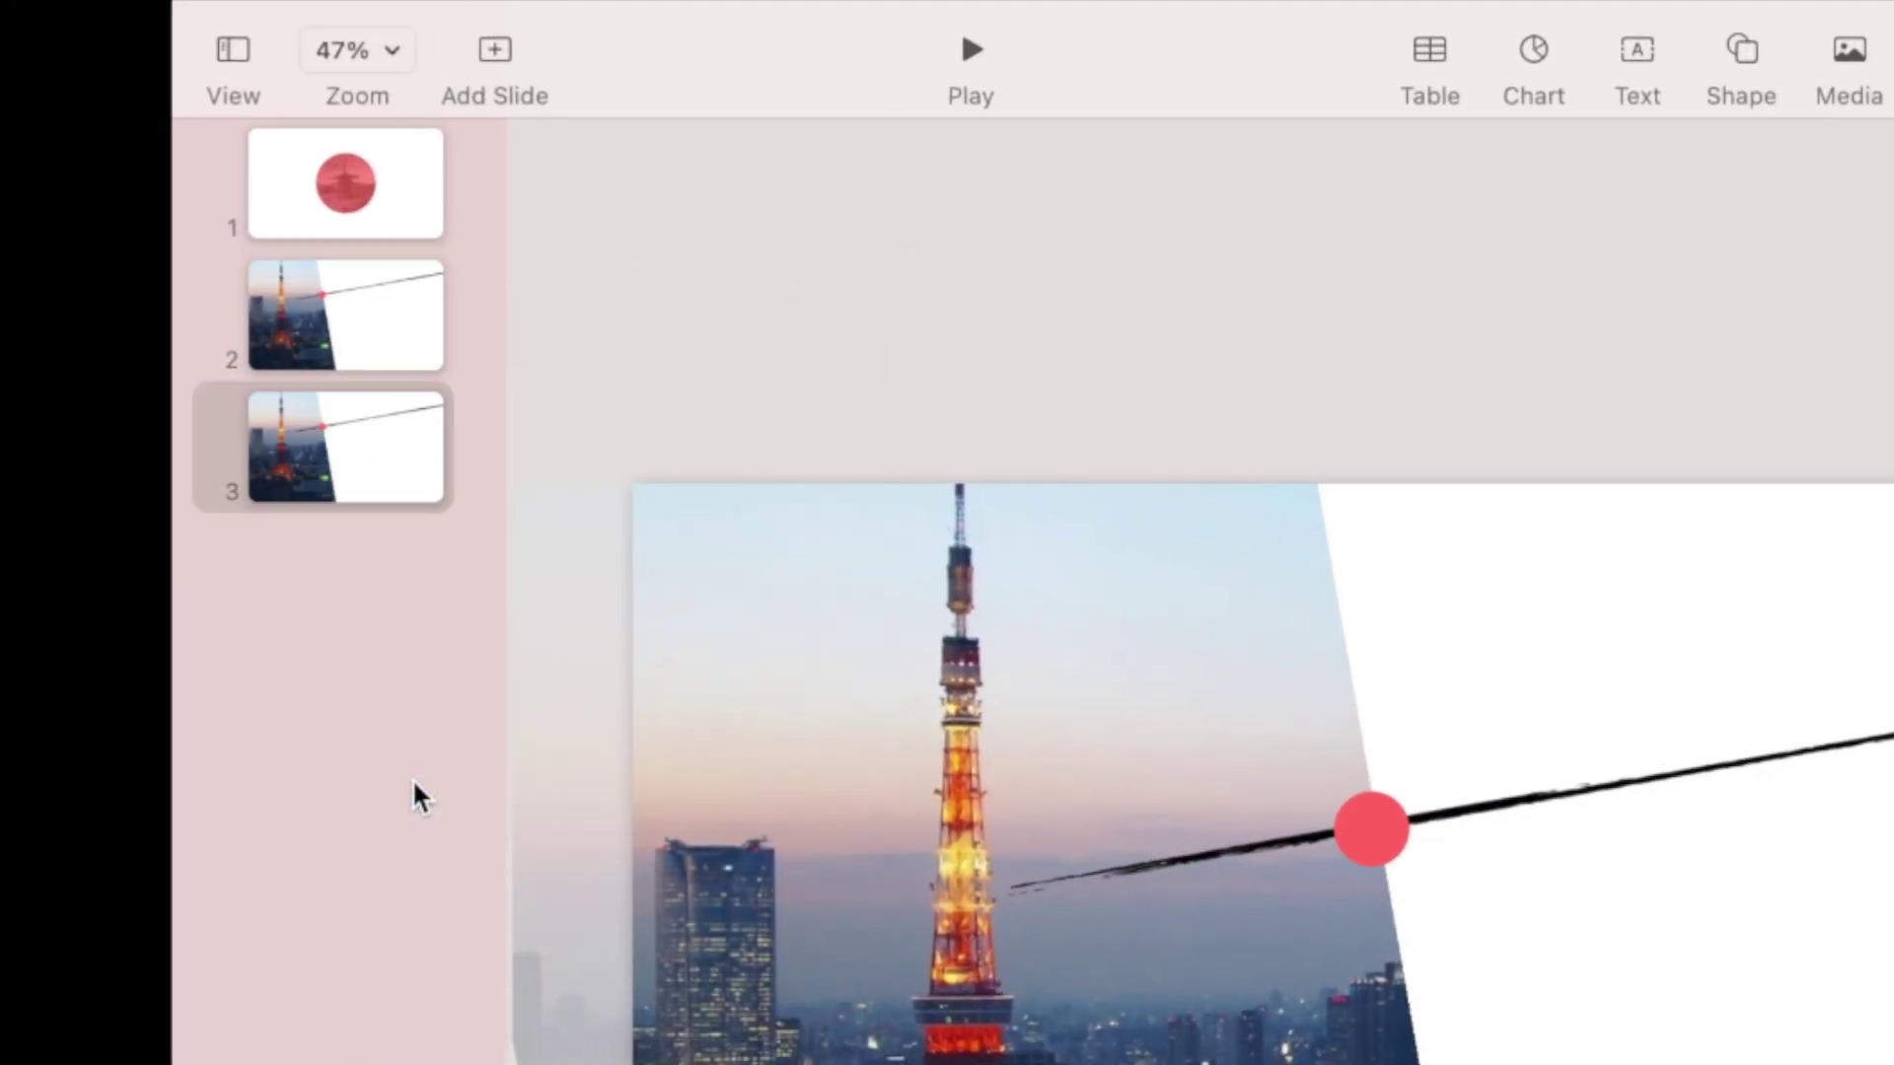
left_click(329, 440)
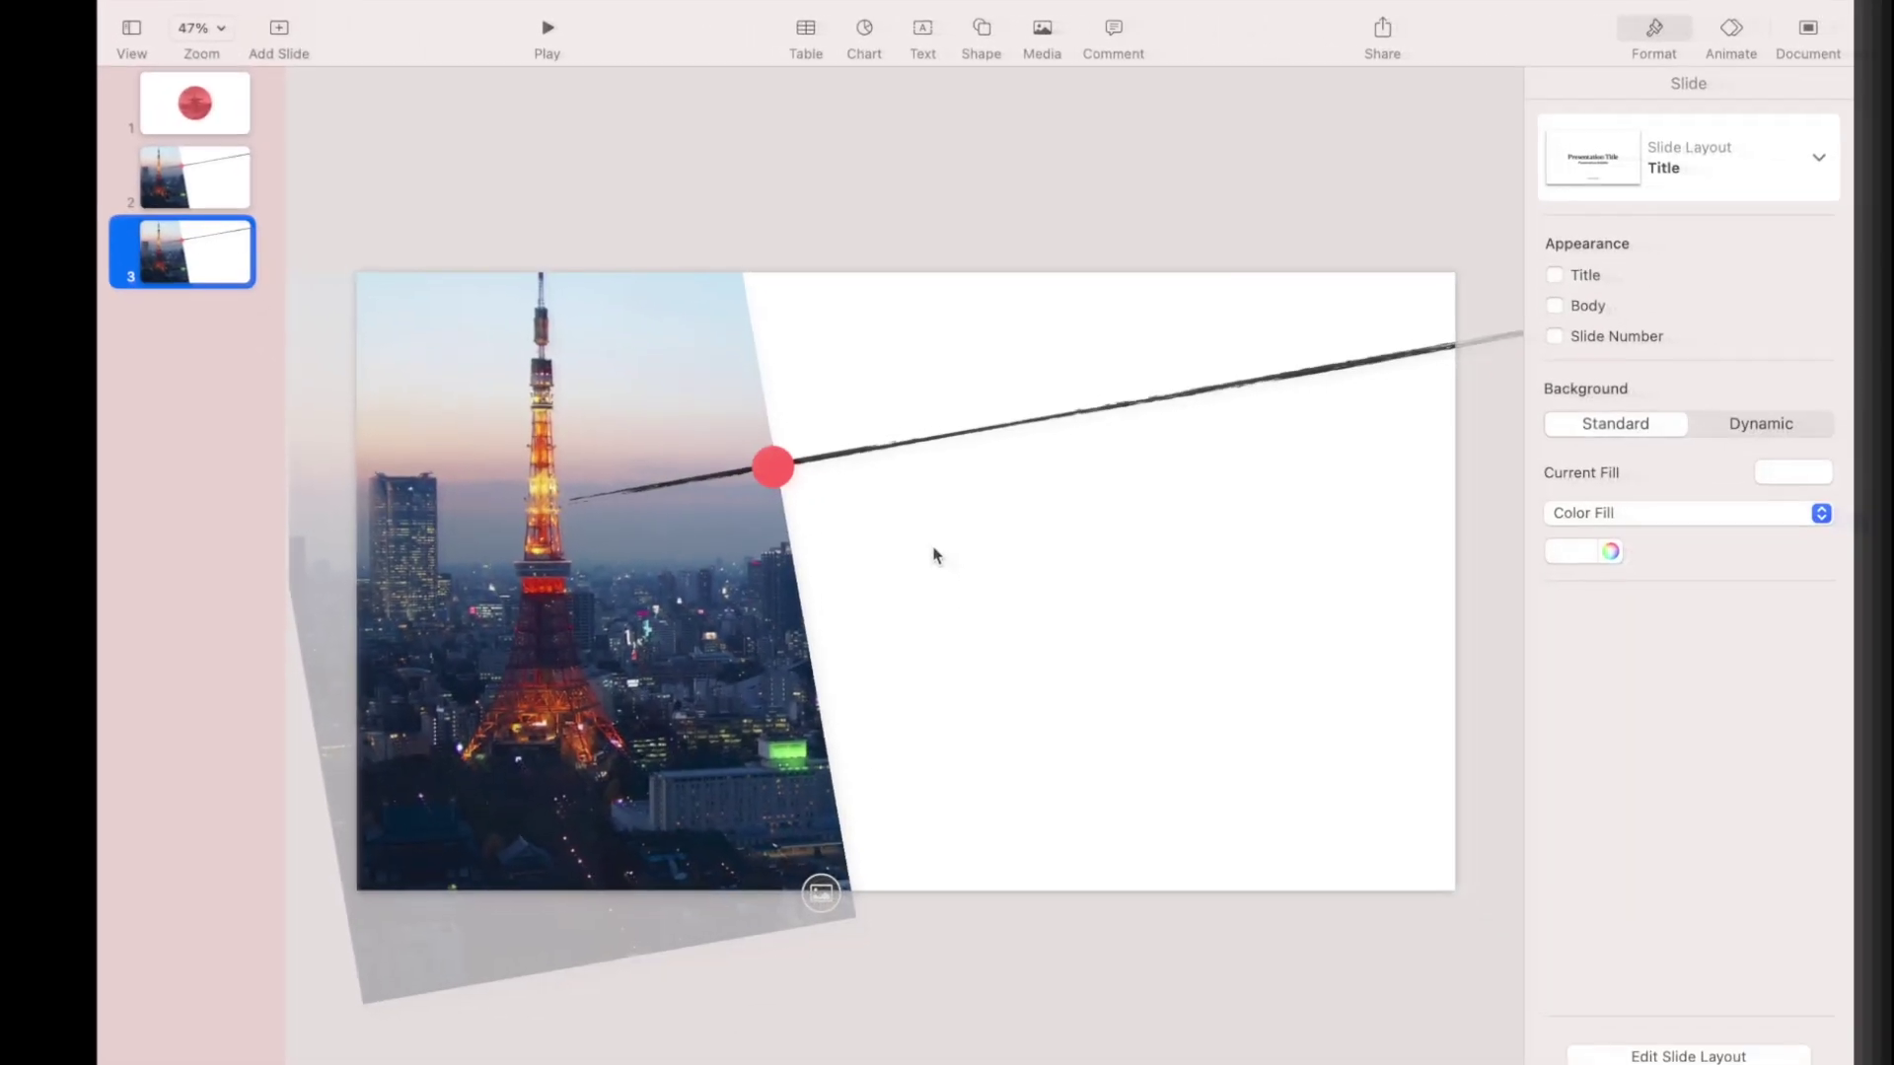
Move the photo, red circle and brush line together leftward on slide 3, leaving only the line's far end on the slide.
left_click(1649, 971)
scroll(1596, 948, "down", 5)
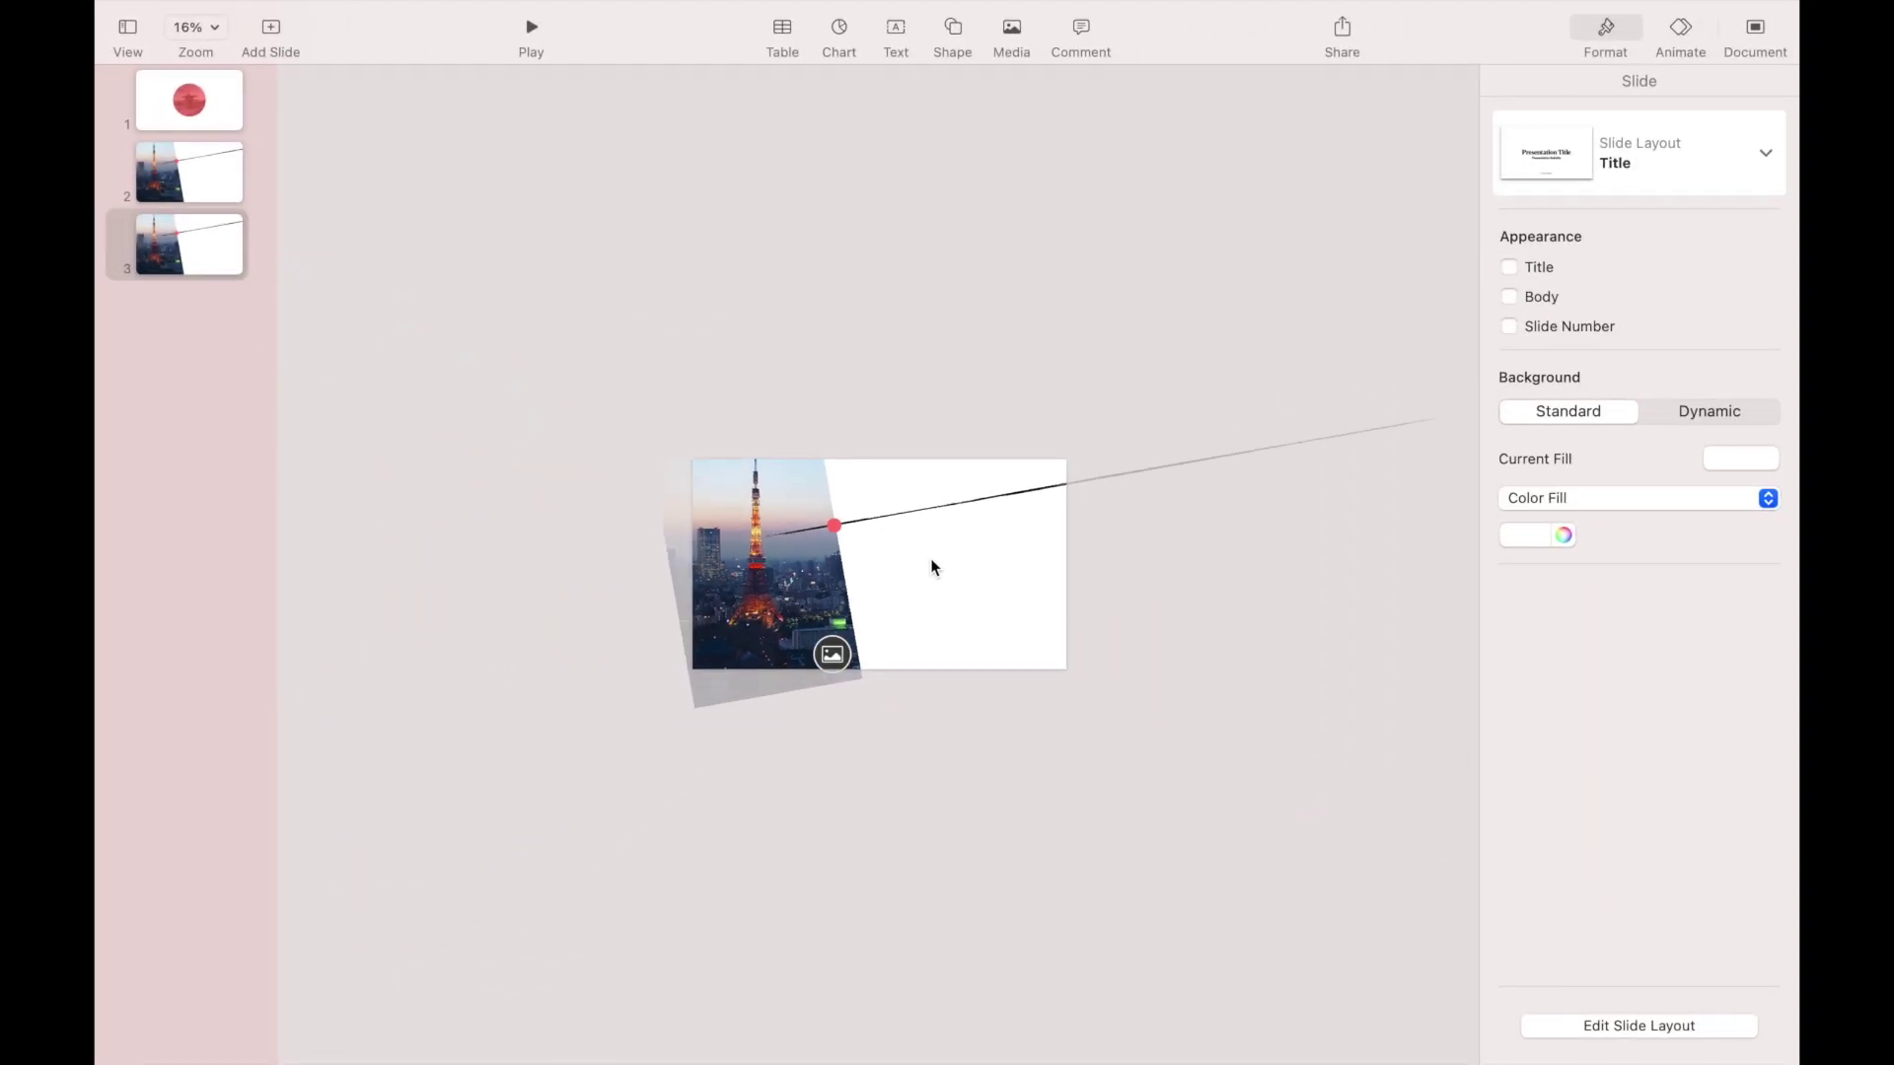
left_click_drag(1188, 806, 641, 312)
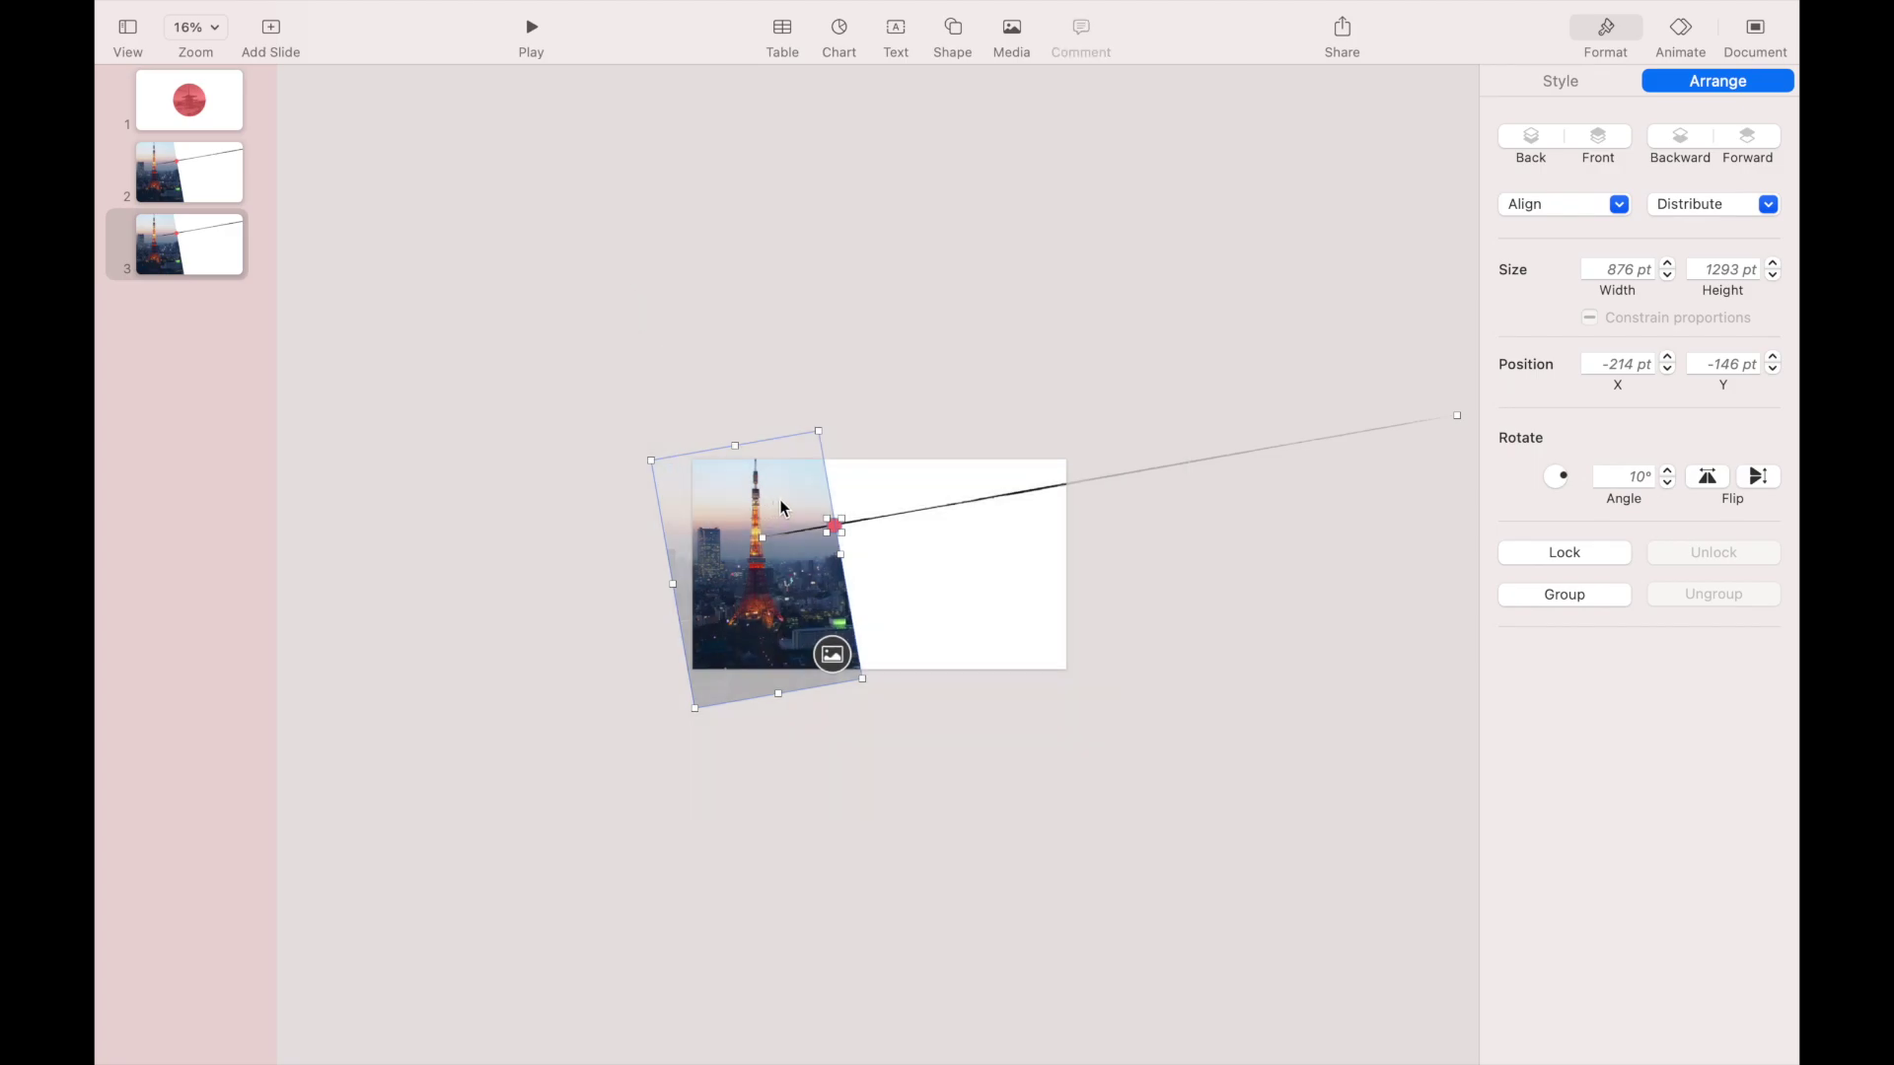
left_click_drag(1095, 475, 587, 539)
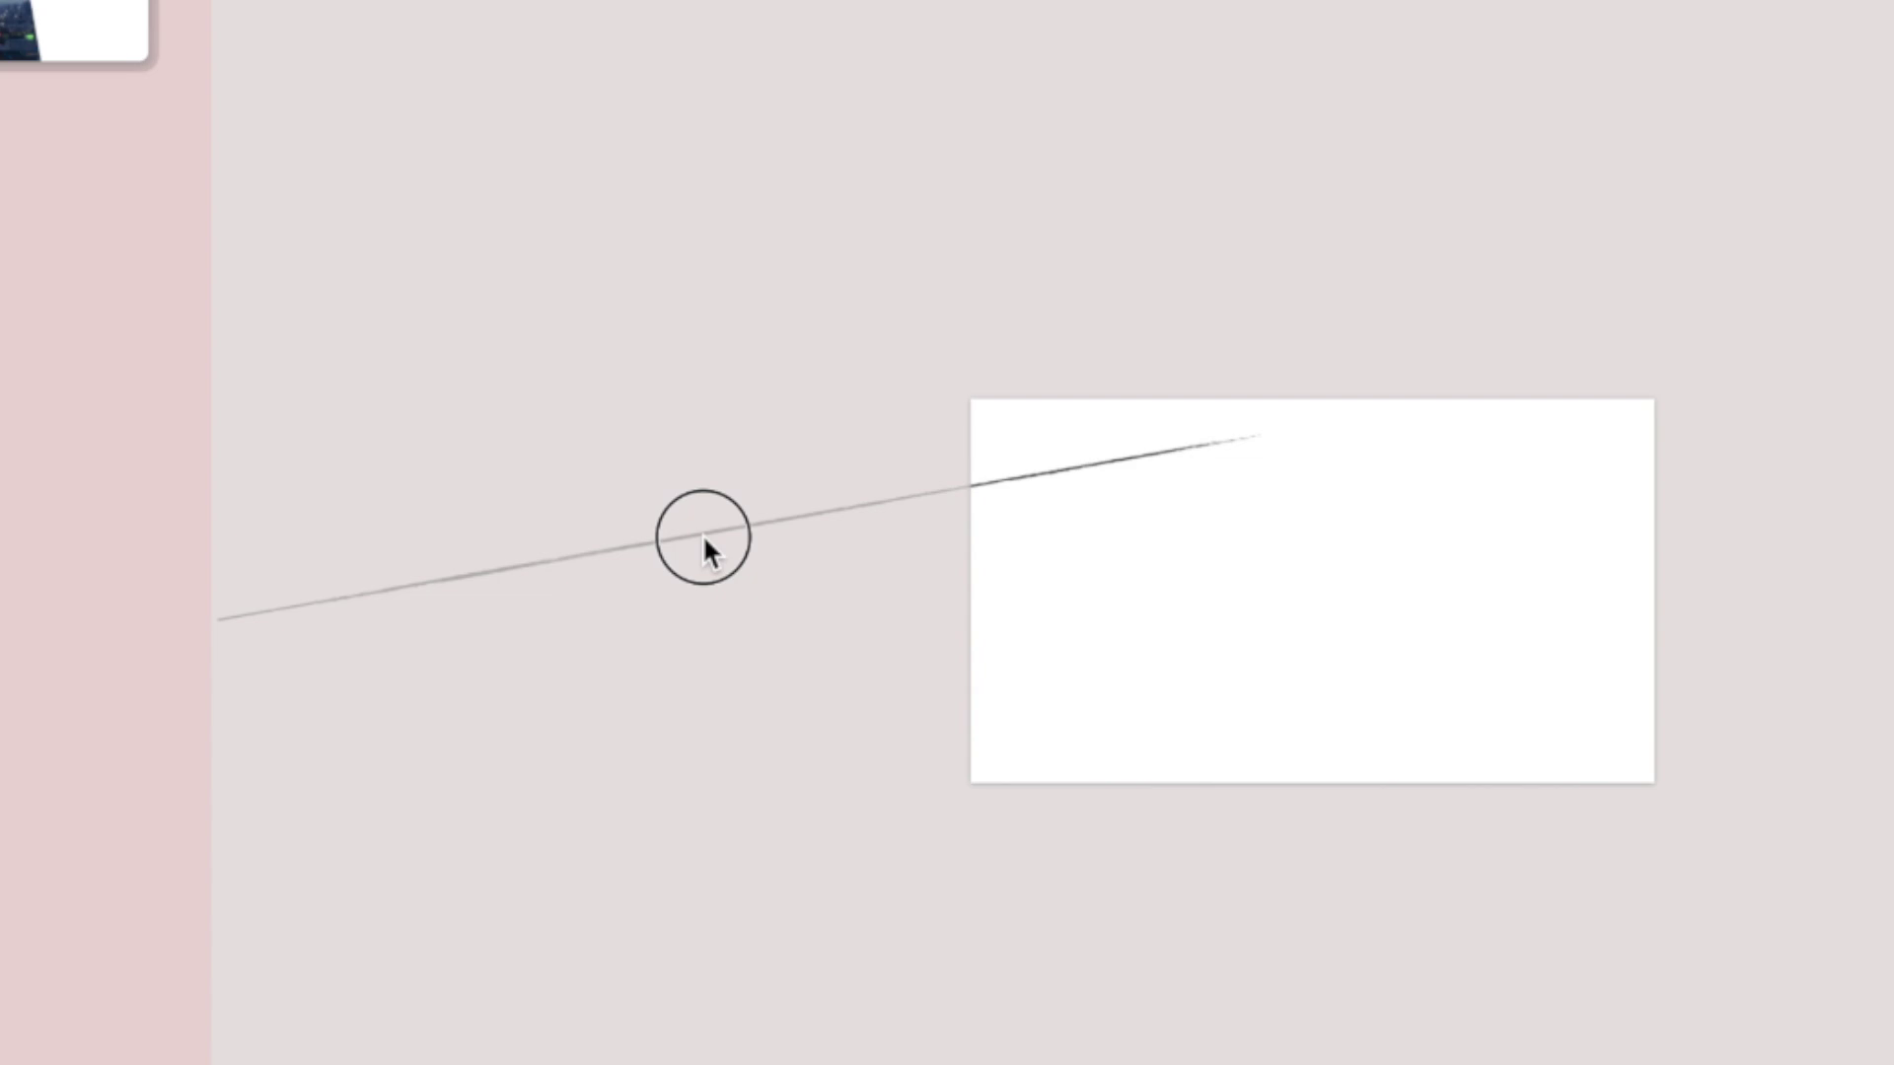
left_click_drag(703, 535, 691, 541)
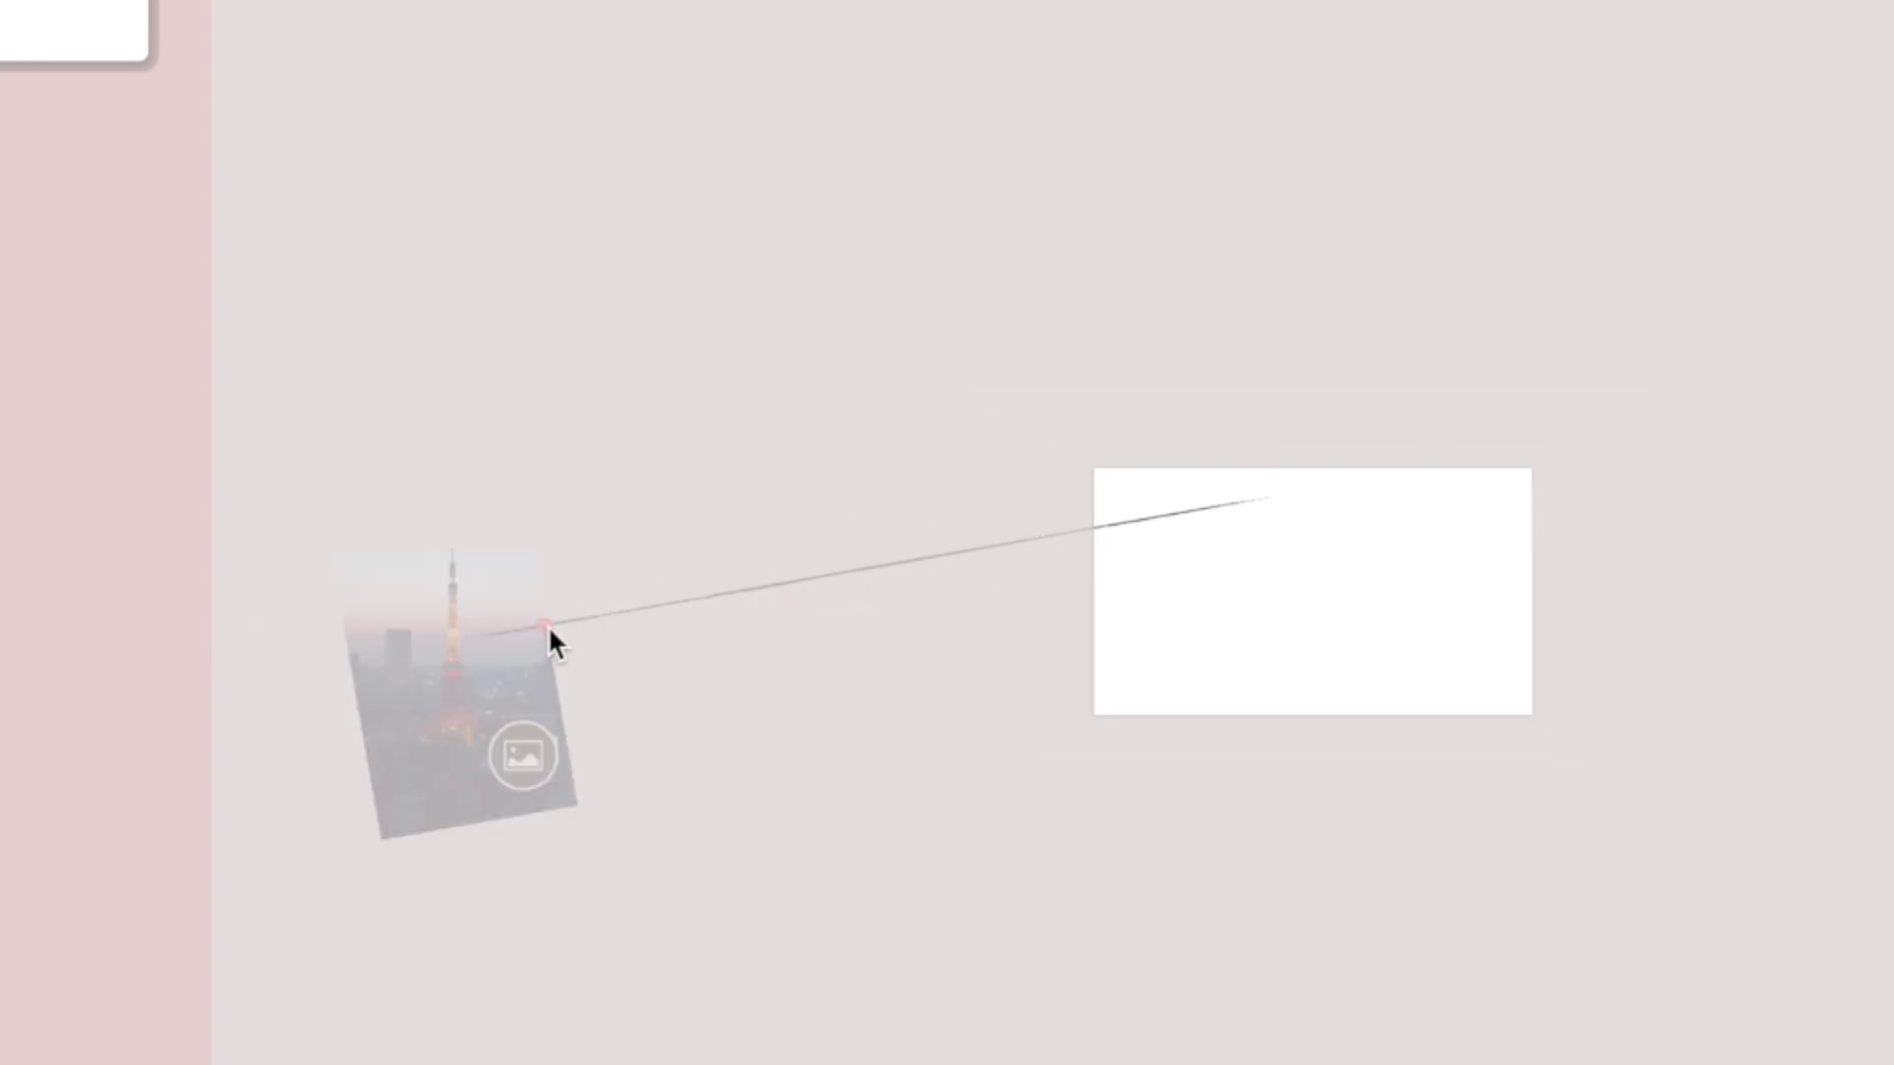
Move the red circle back onto the brush line near the slide's upper-left corner and enlarge it.
left_click_drag(548, 624, 1202, 516)
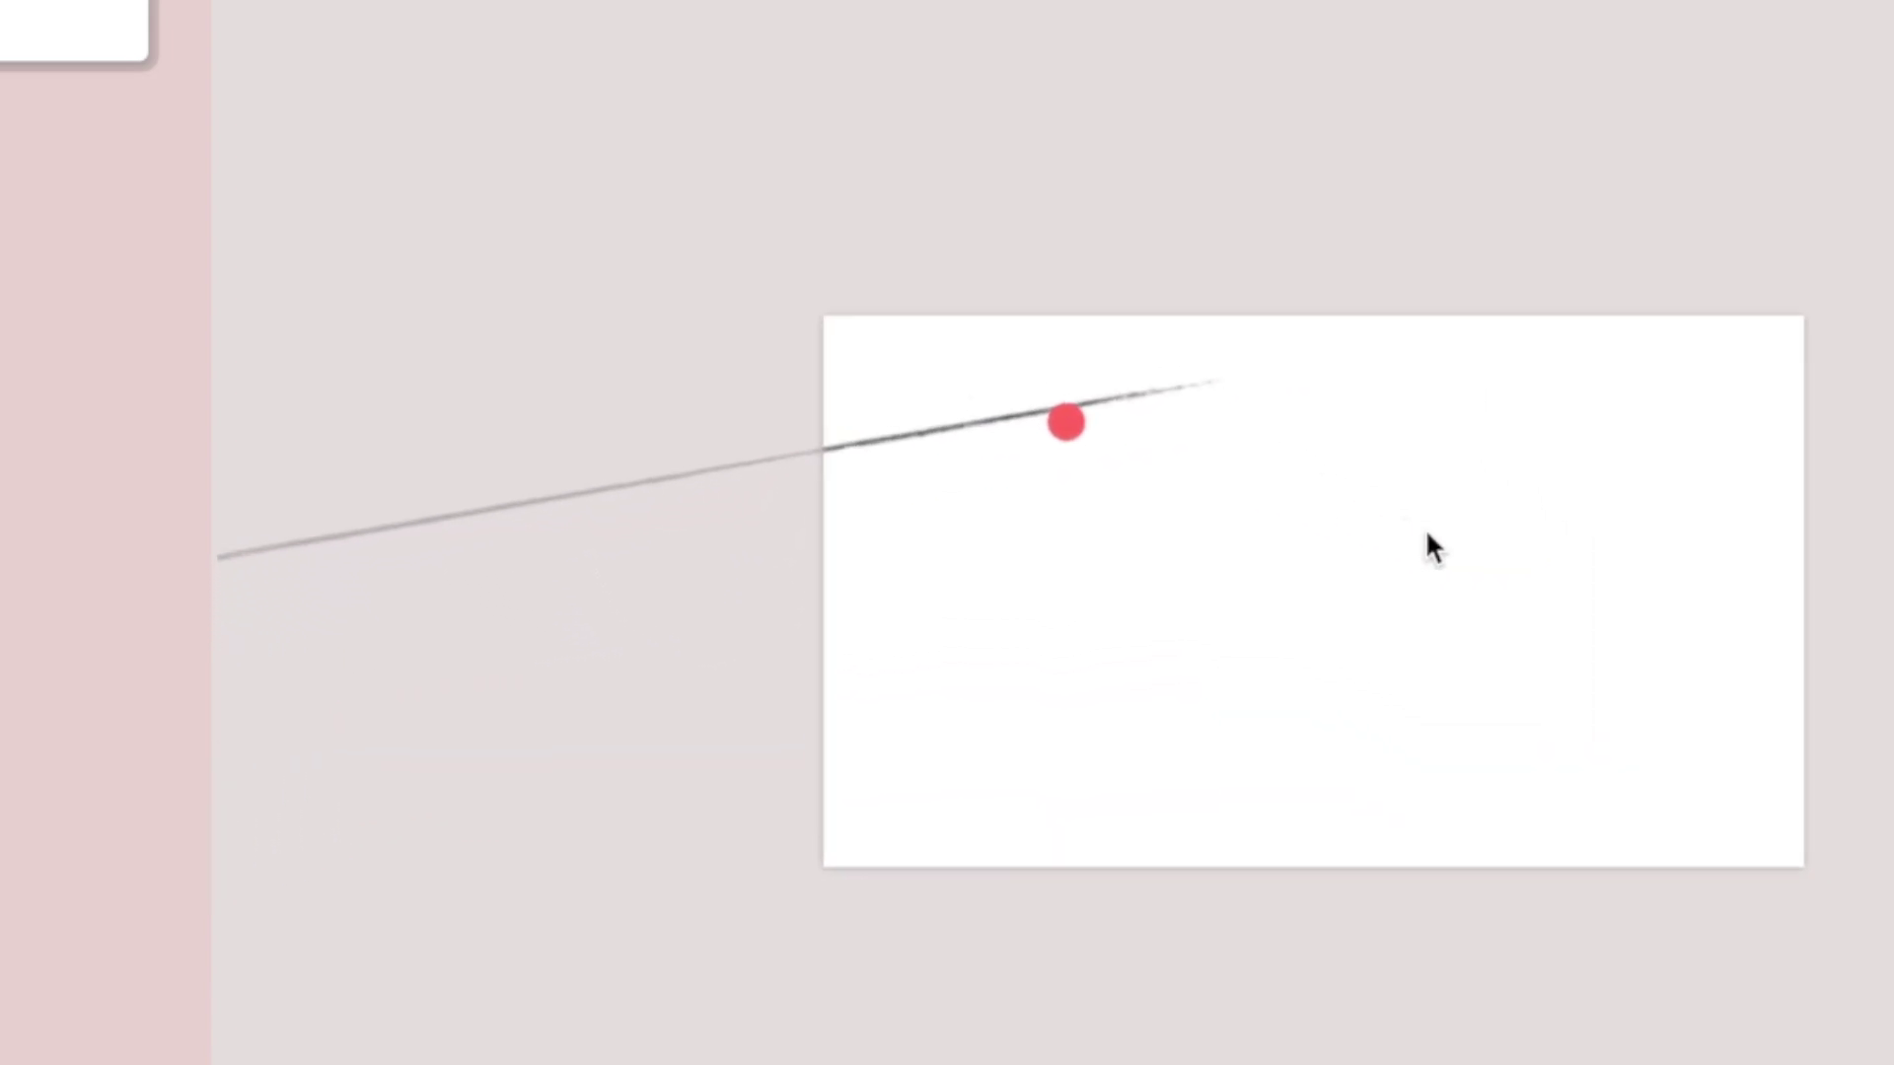
scroll(1425, 529, "up", 5)
left_click(897, 313)
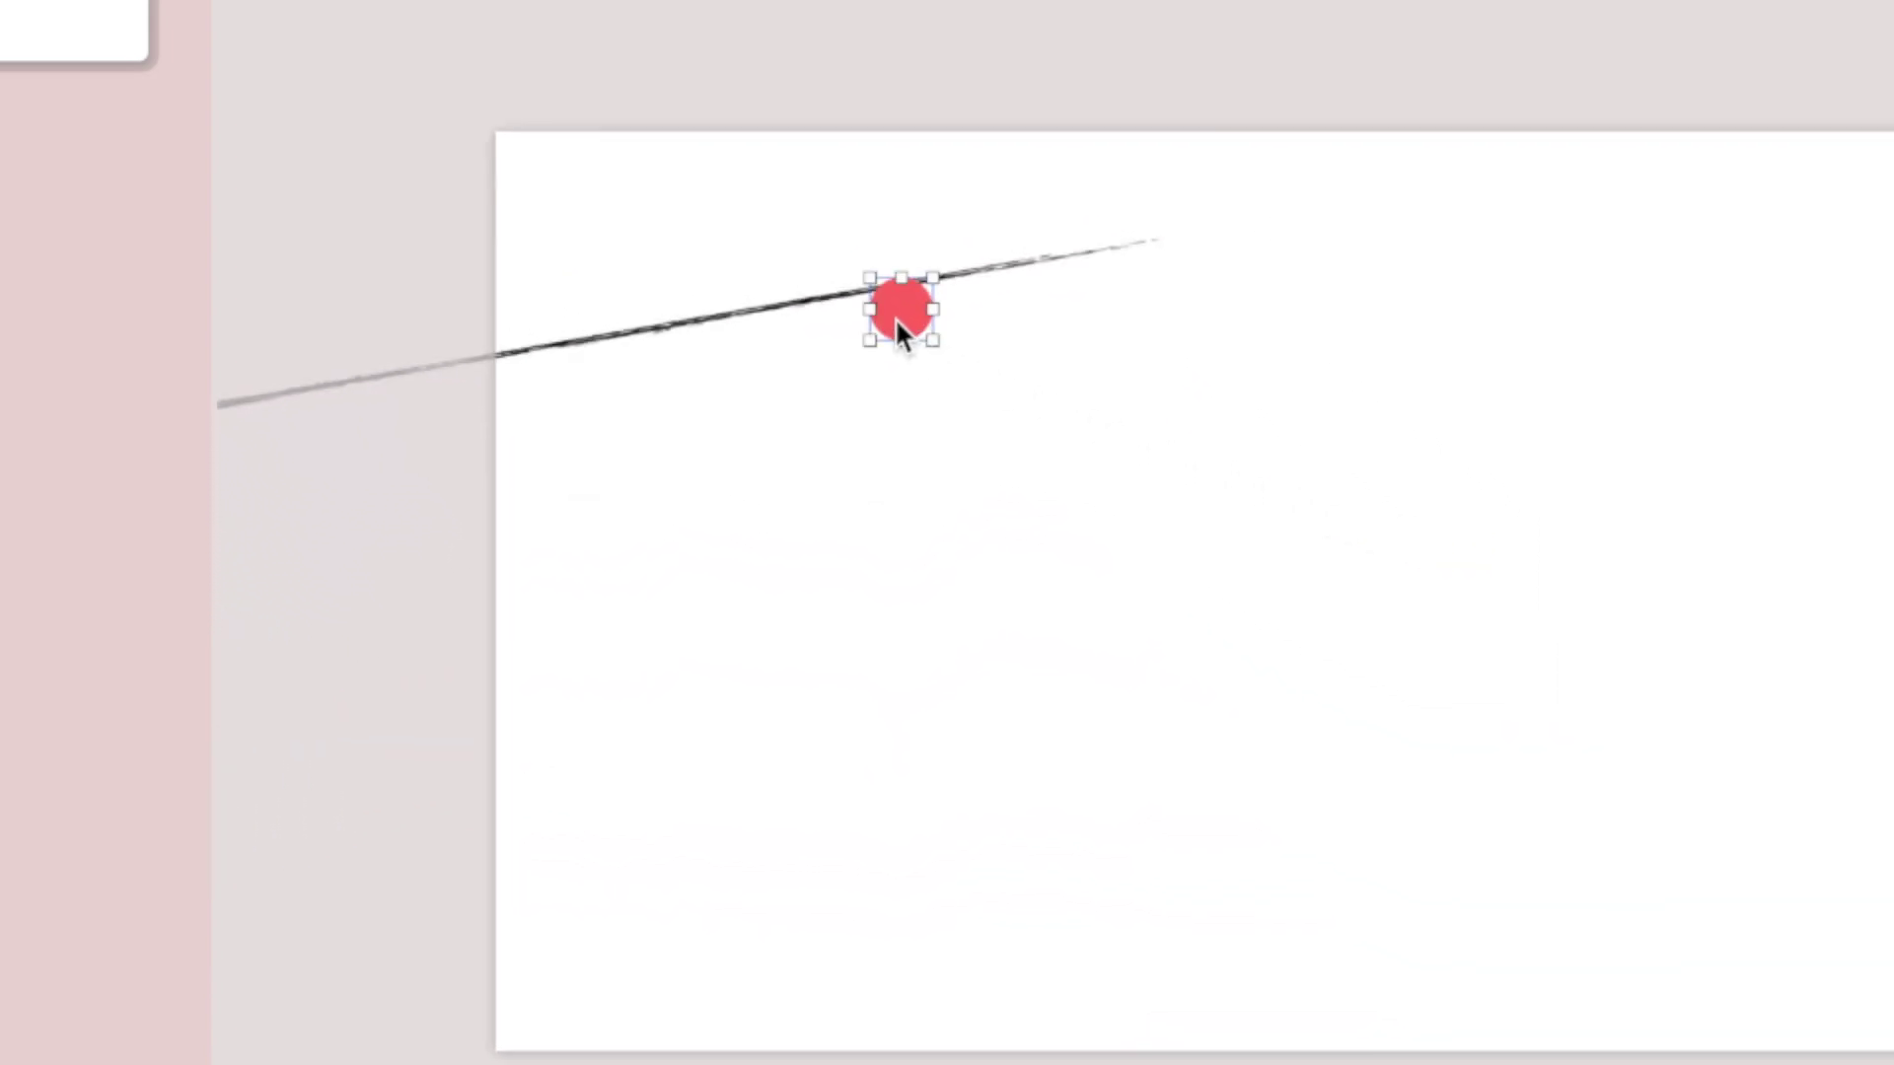
left_click_drag(898, 308, 892, 235)
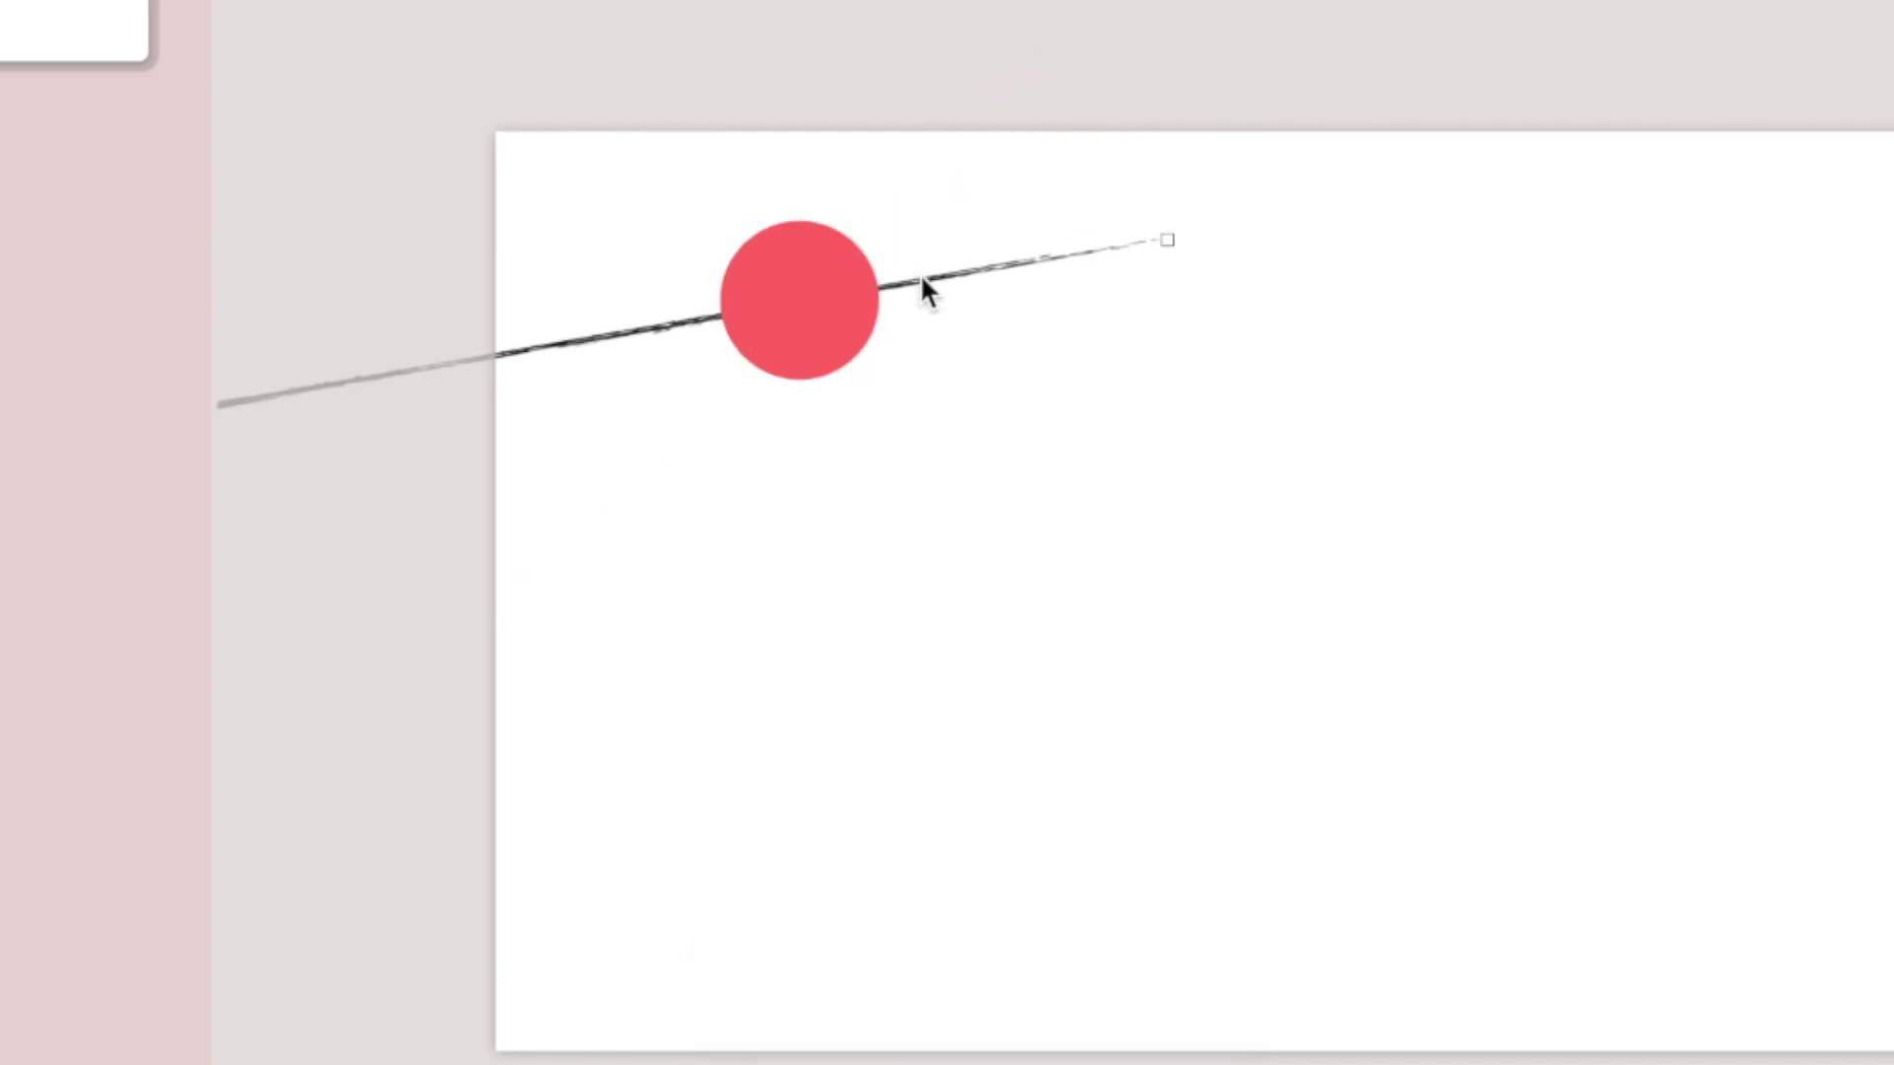
Duplicate the brush line, move the copy away from the original and rotate it to 100°.
right_click(930, 276)
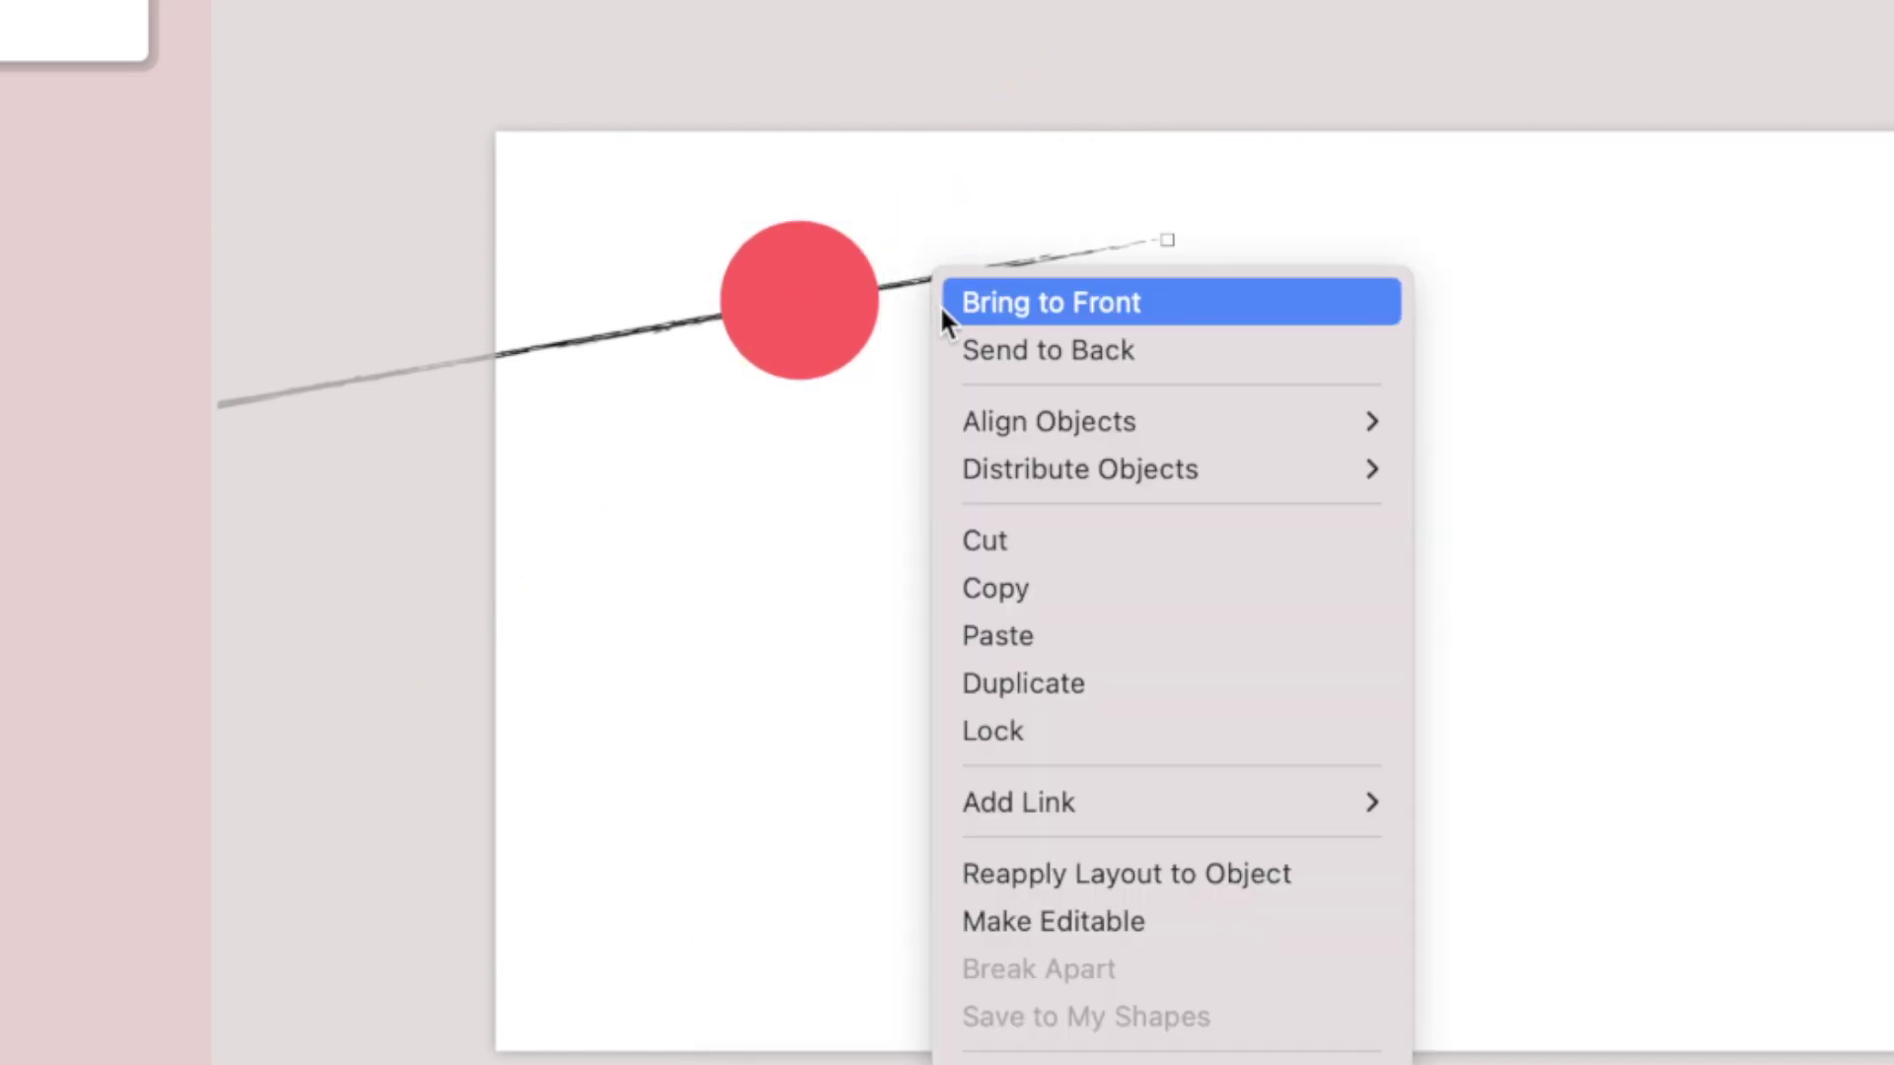
left_click(973, 683)
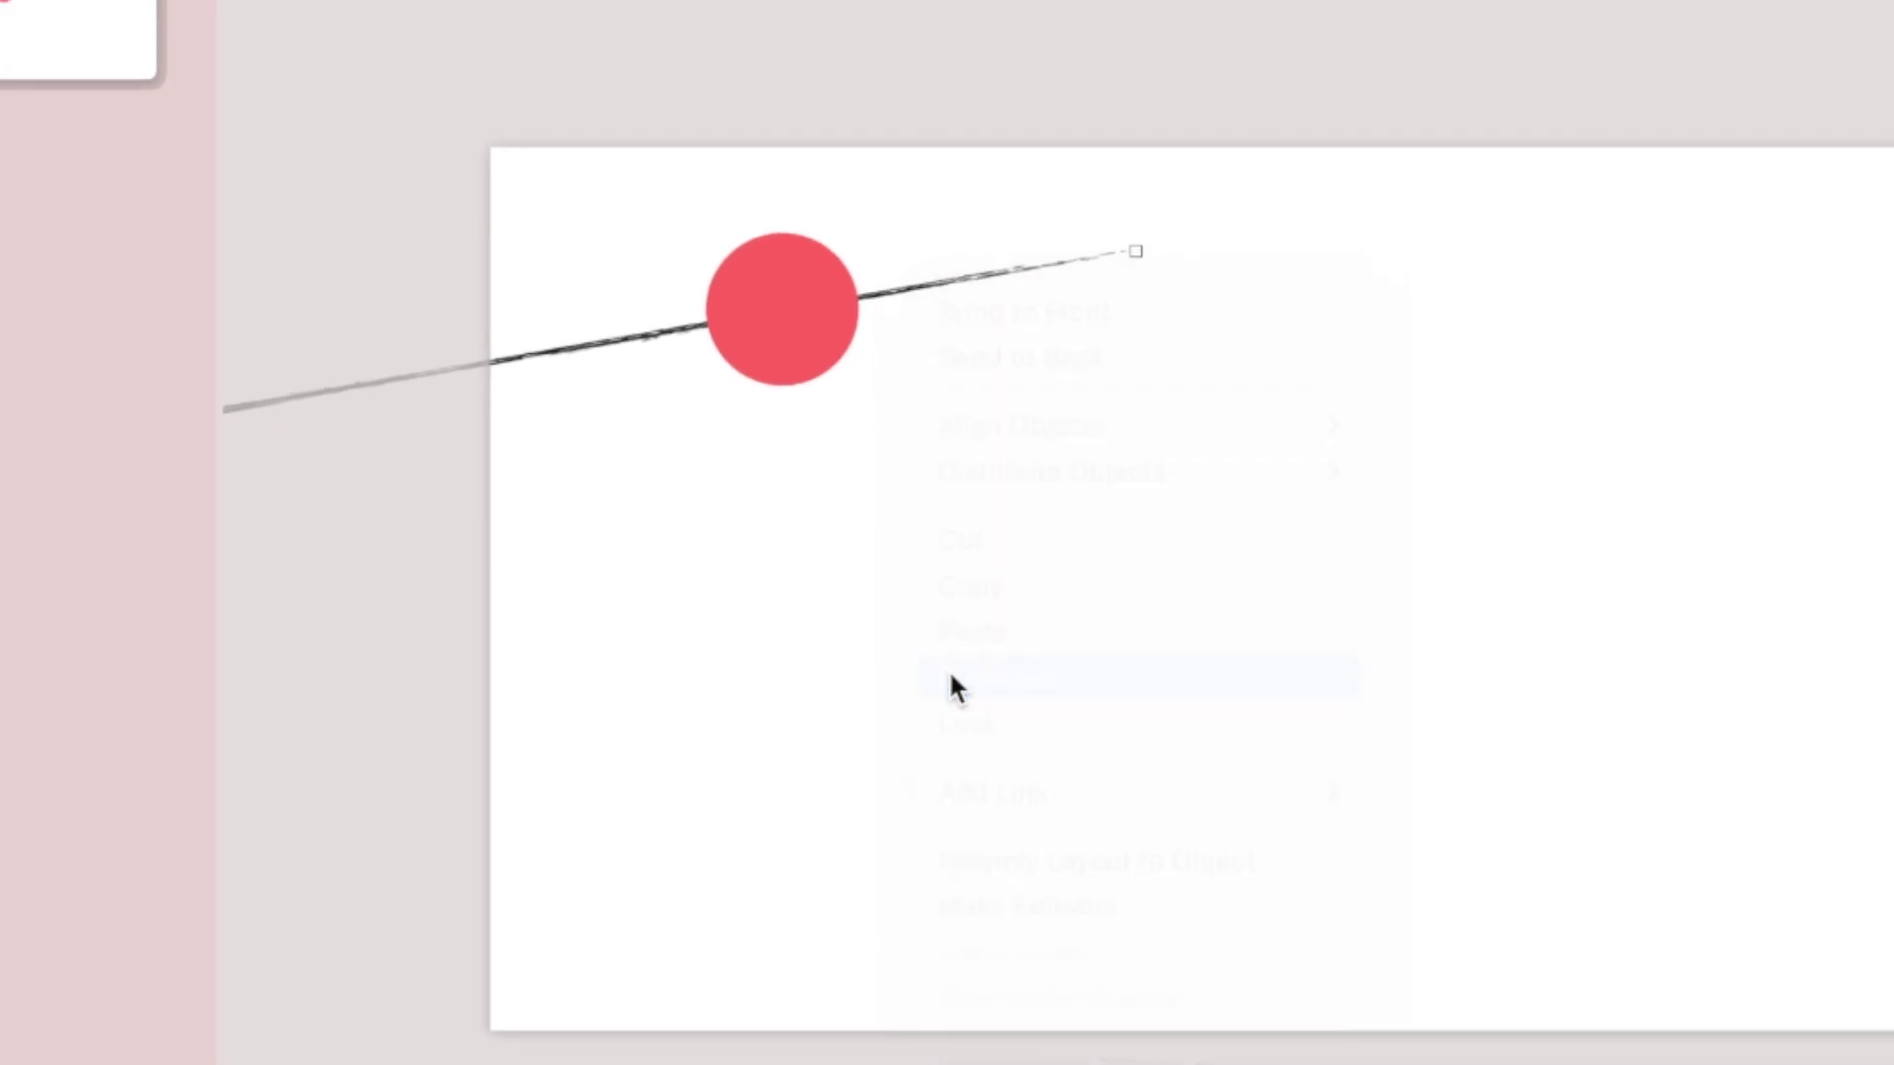
left_click_drag(717, 399, 1361, 505)
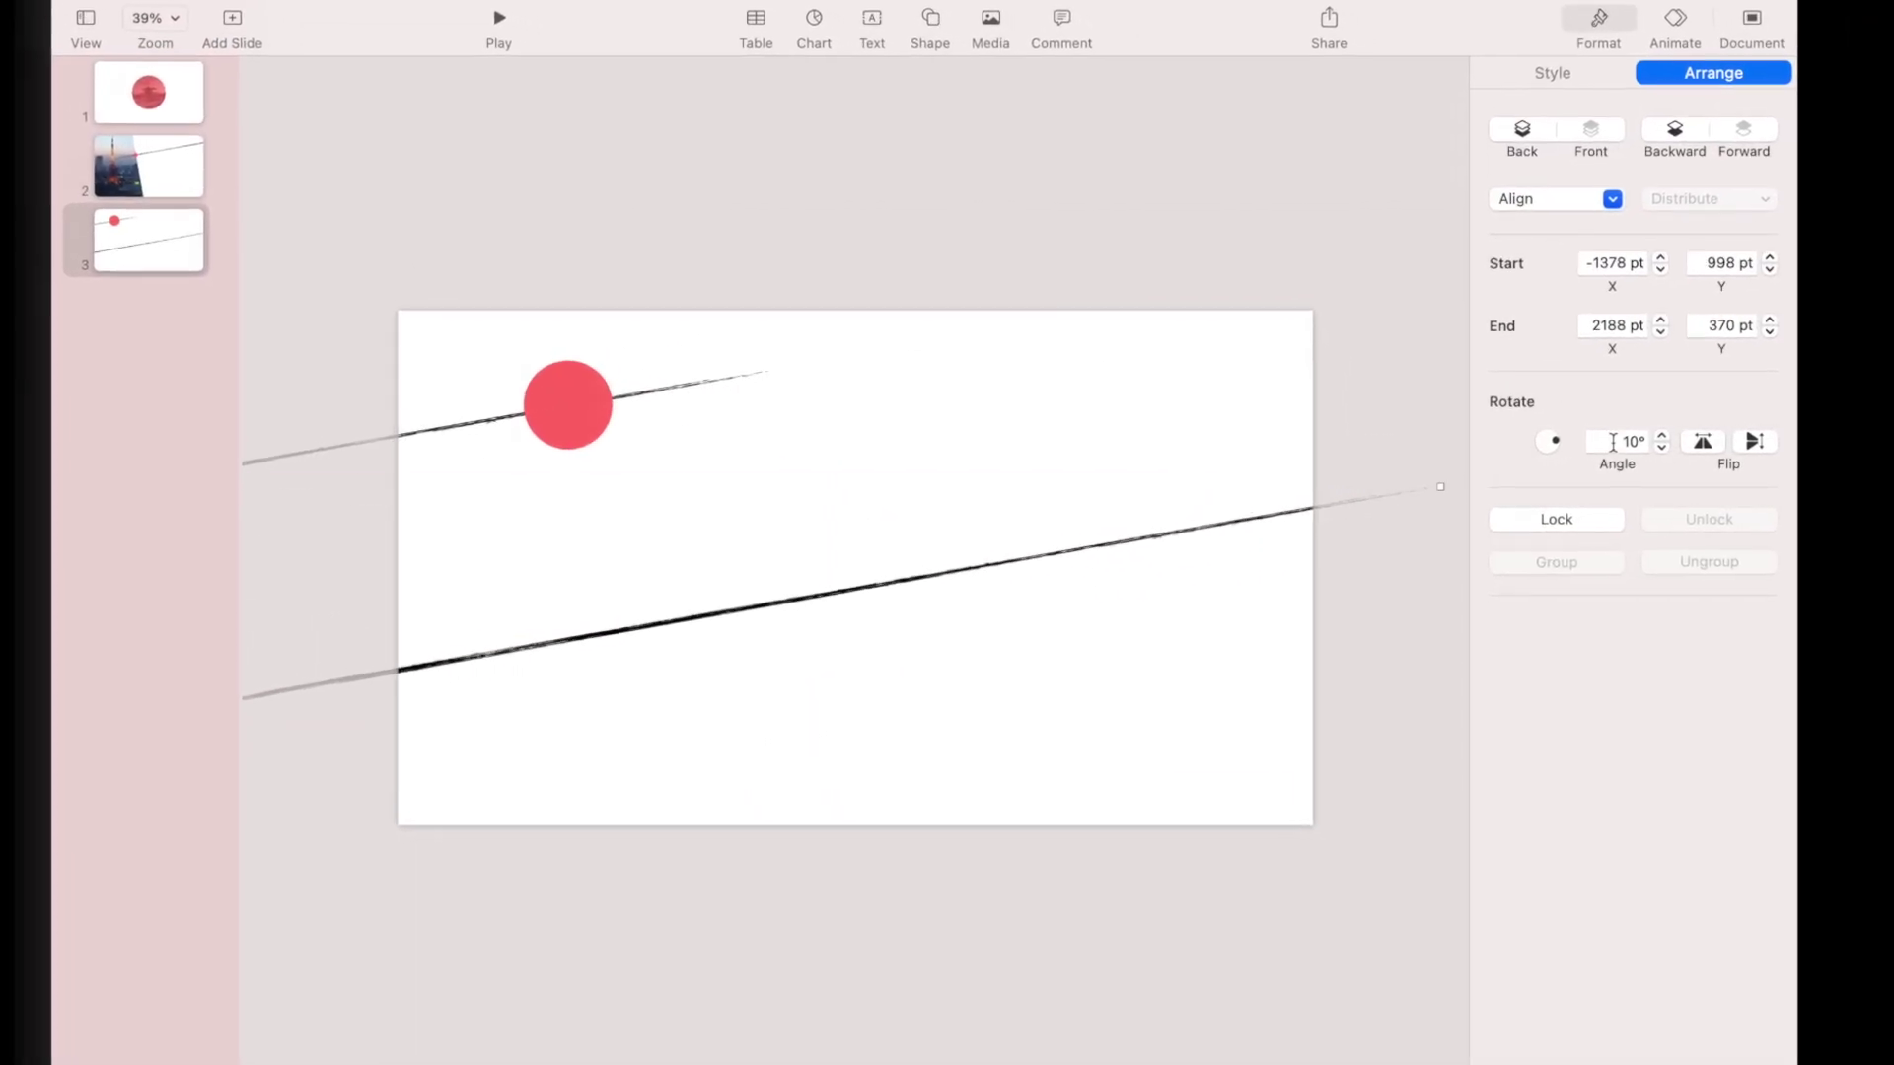
left_click(1646, 440)
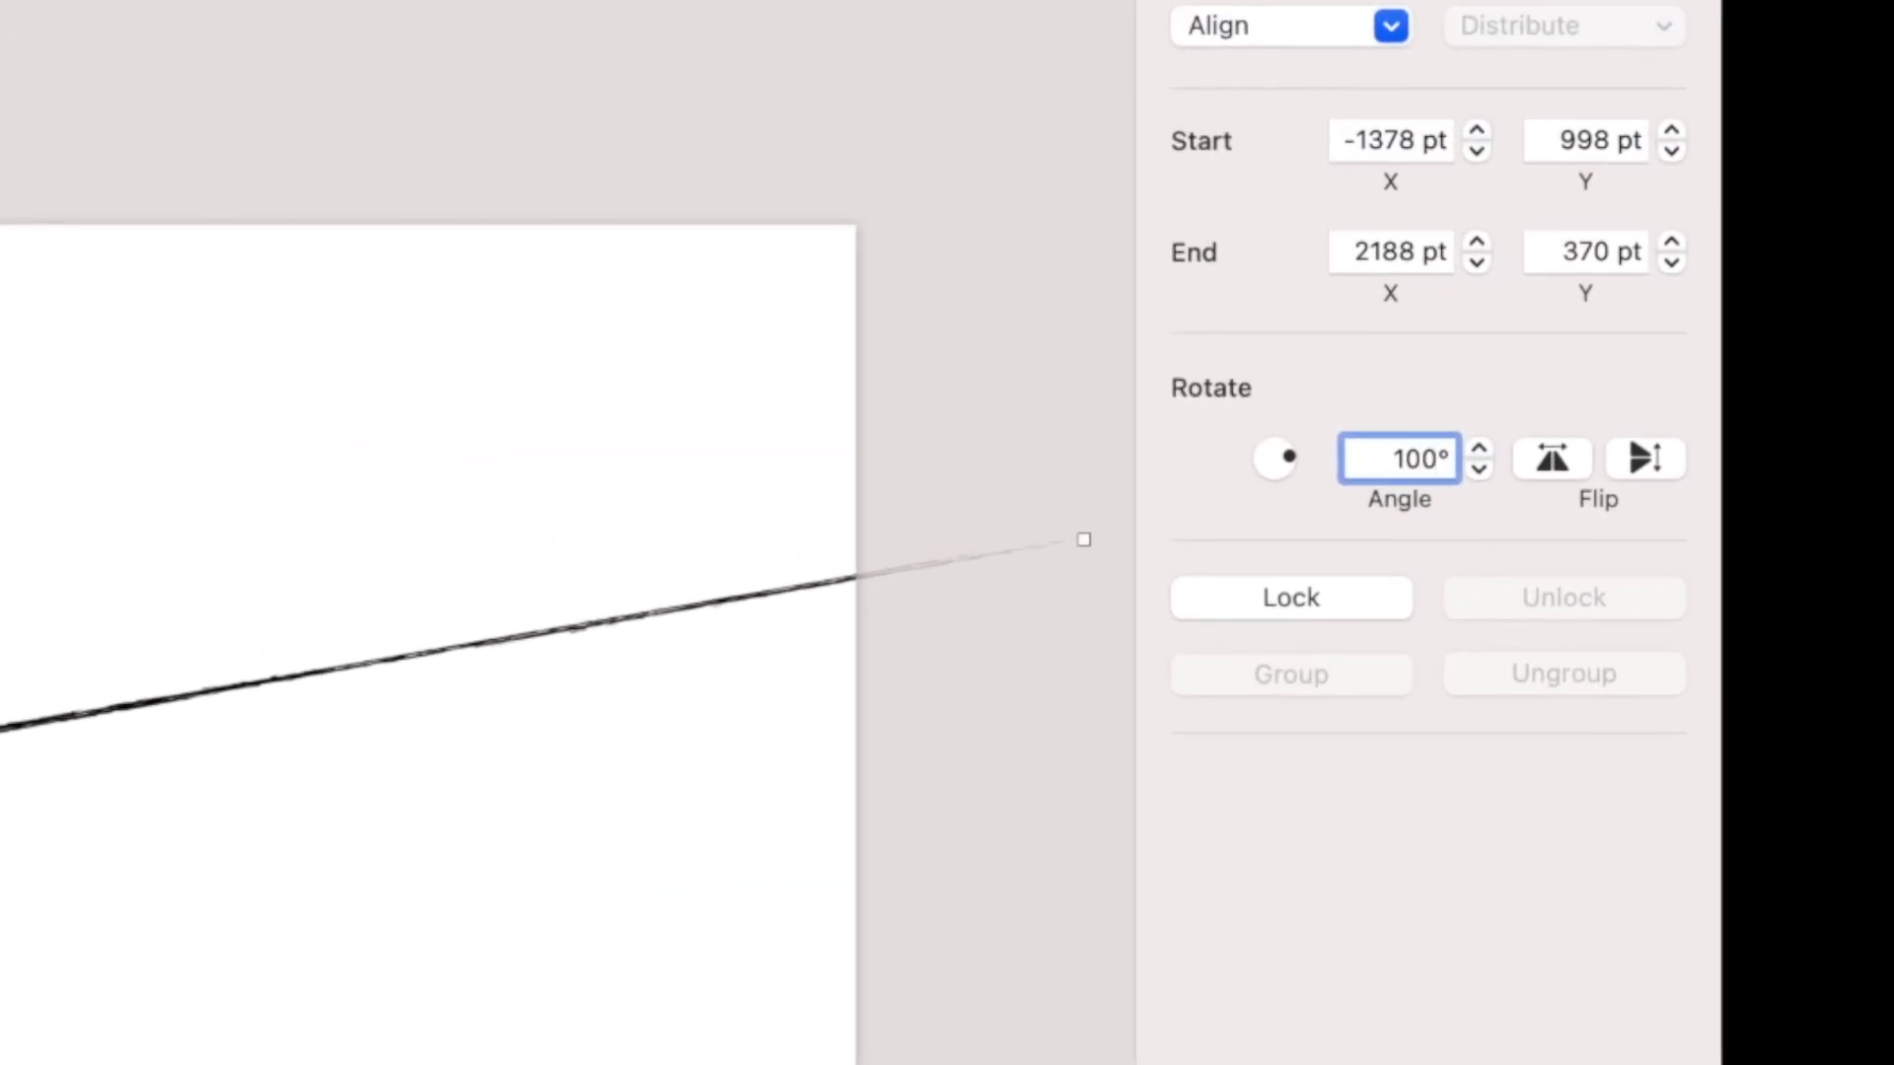
type("100")
key("Return")
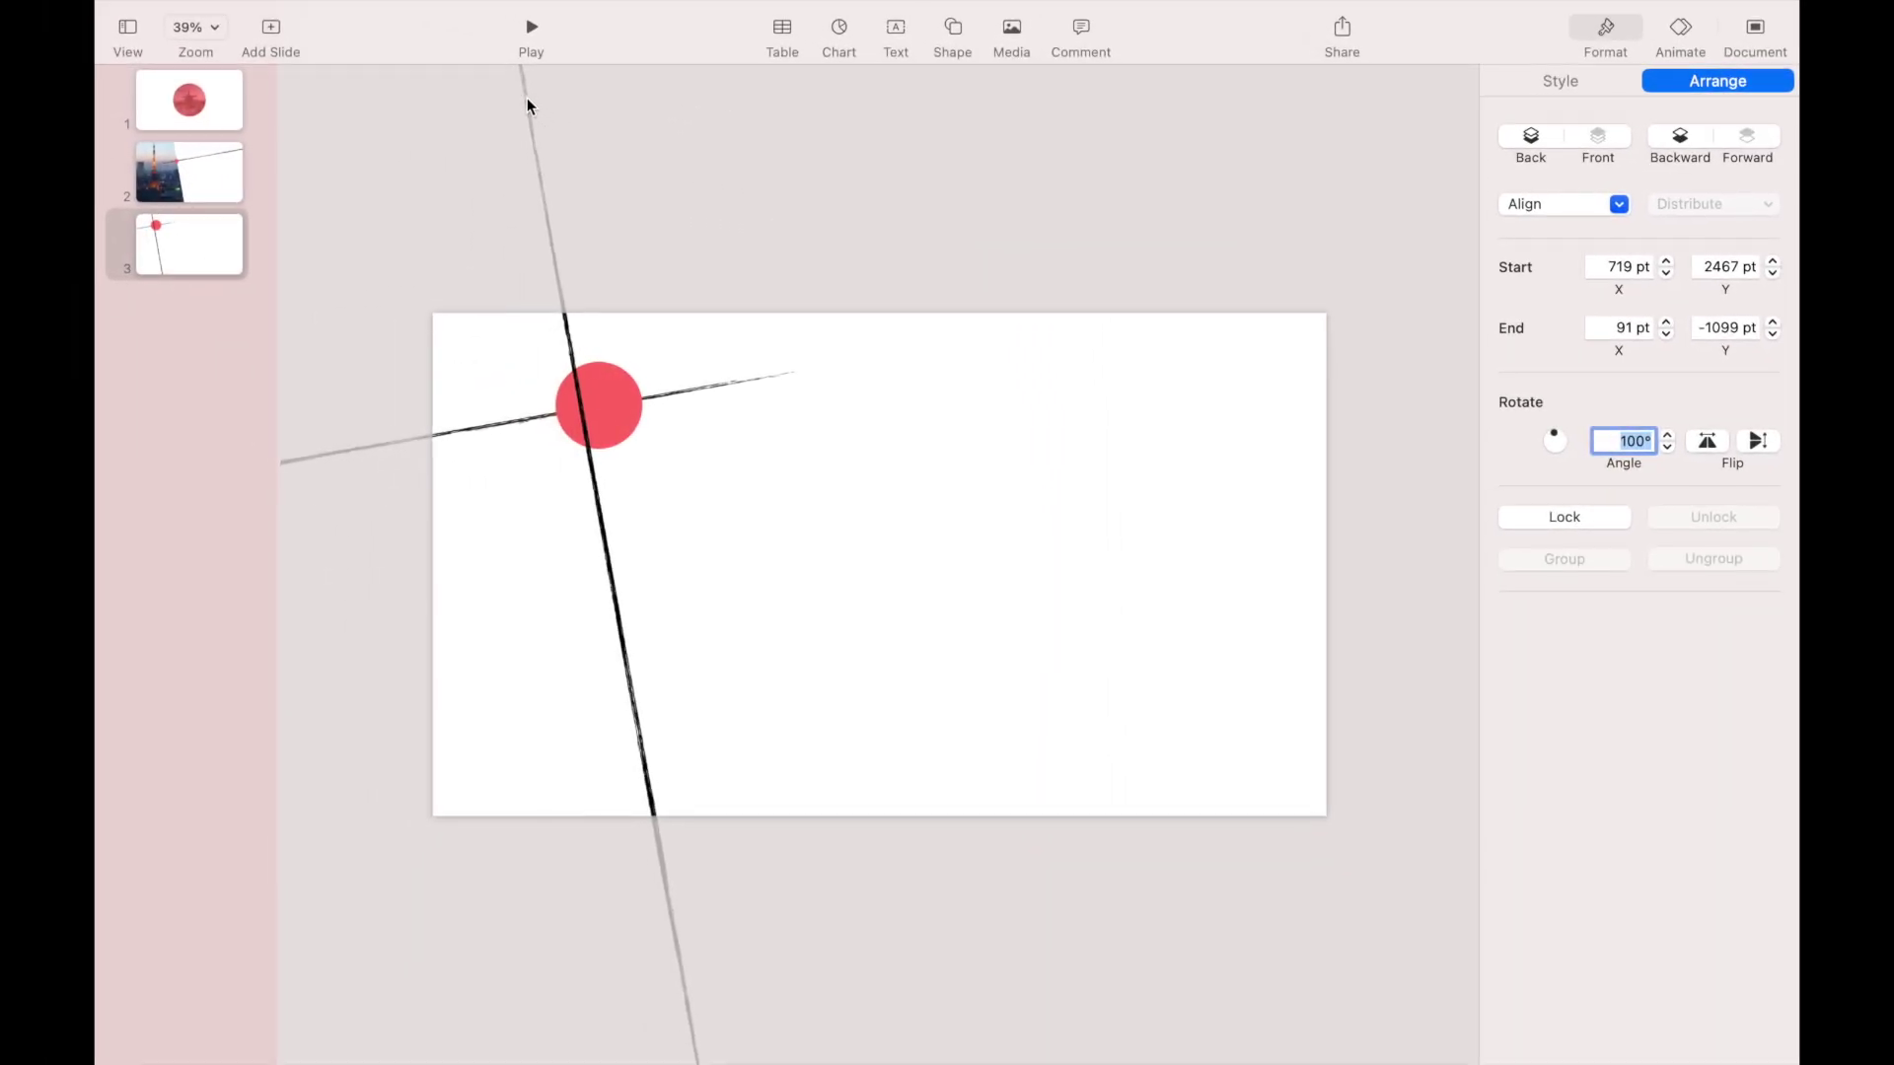
Position the steep brush line so its tip passes through the red circle, and send it to the back.
left_click_drag(527, 106, 624, 631)
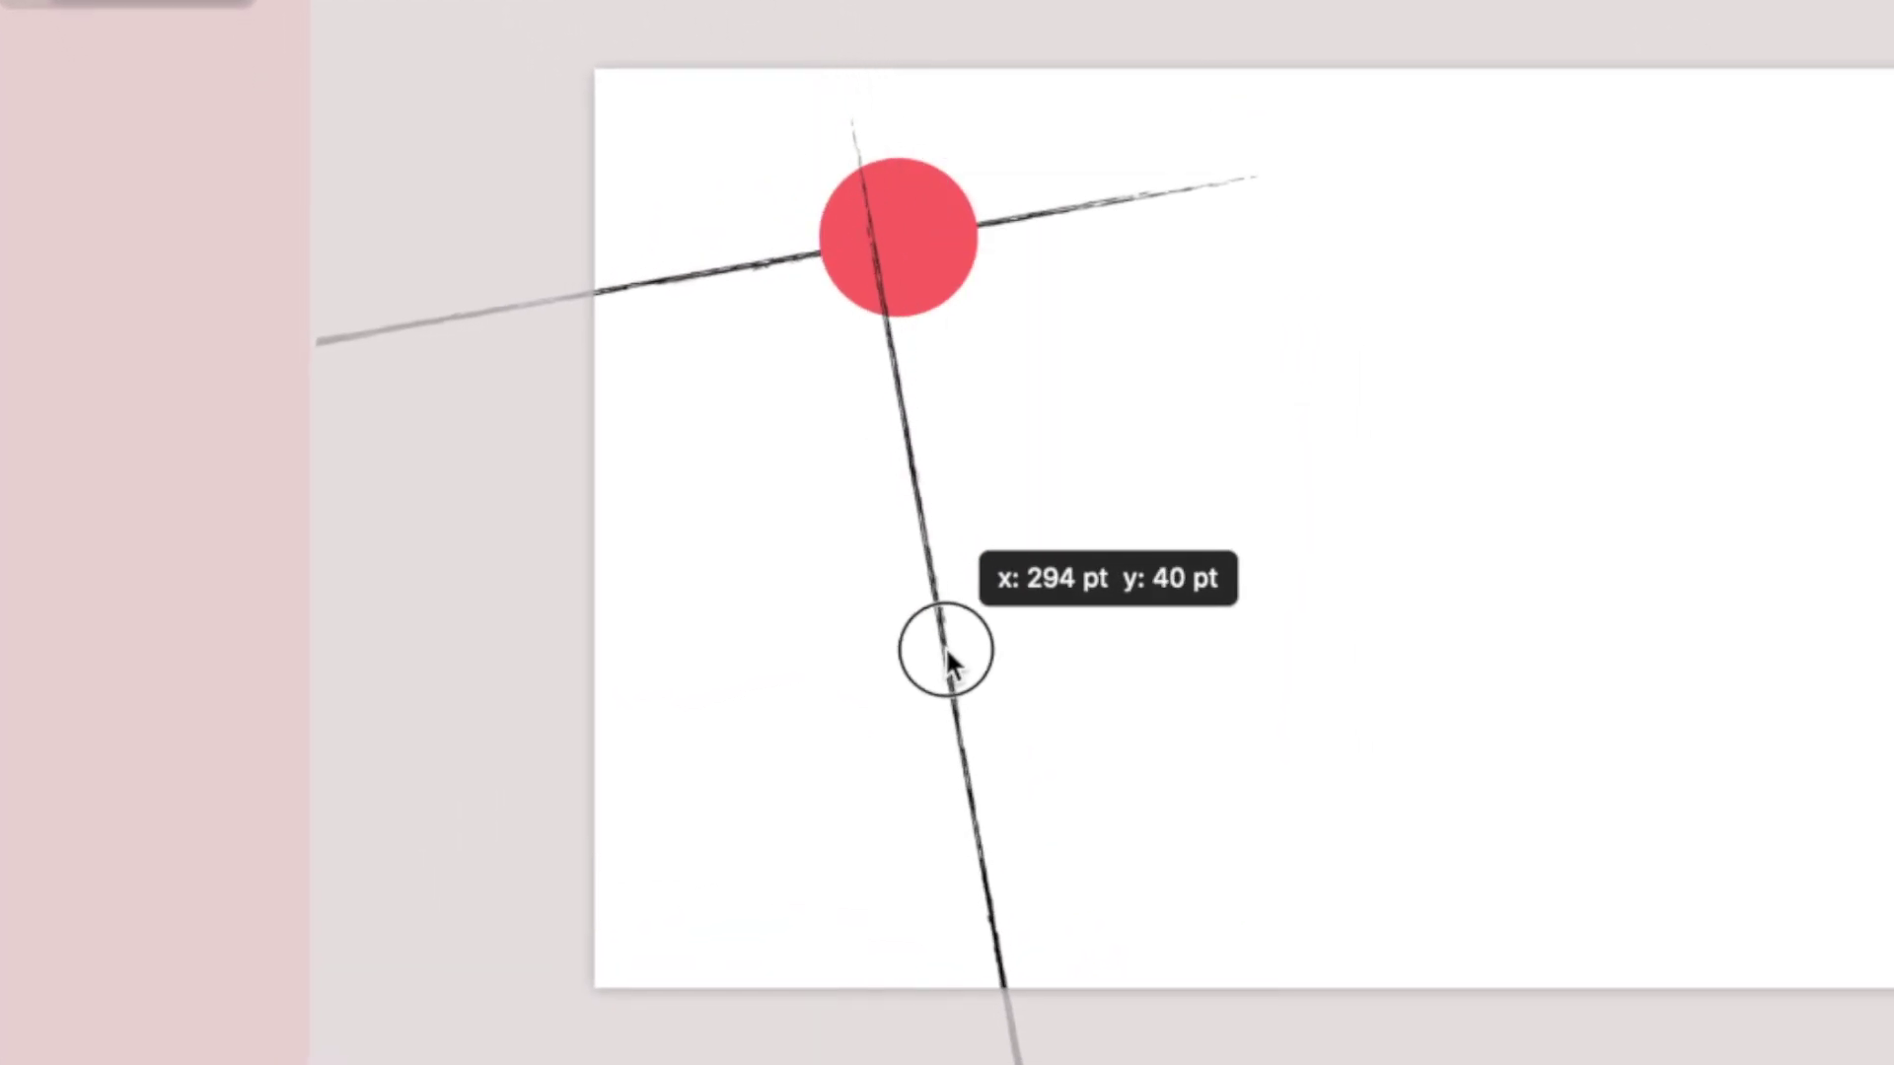
left_click_drag(946, 652, 965, 623)
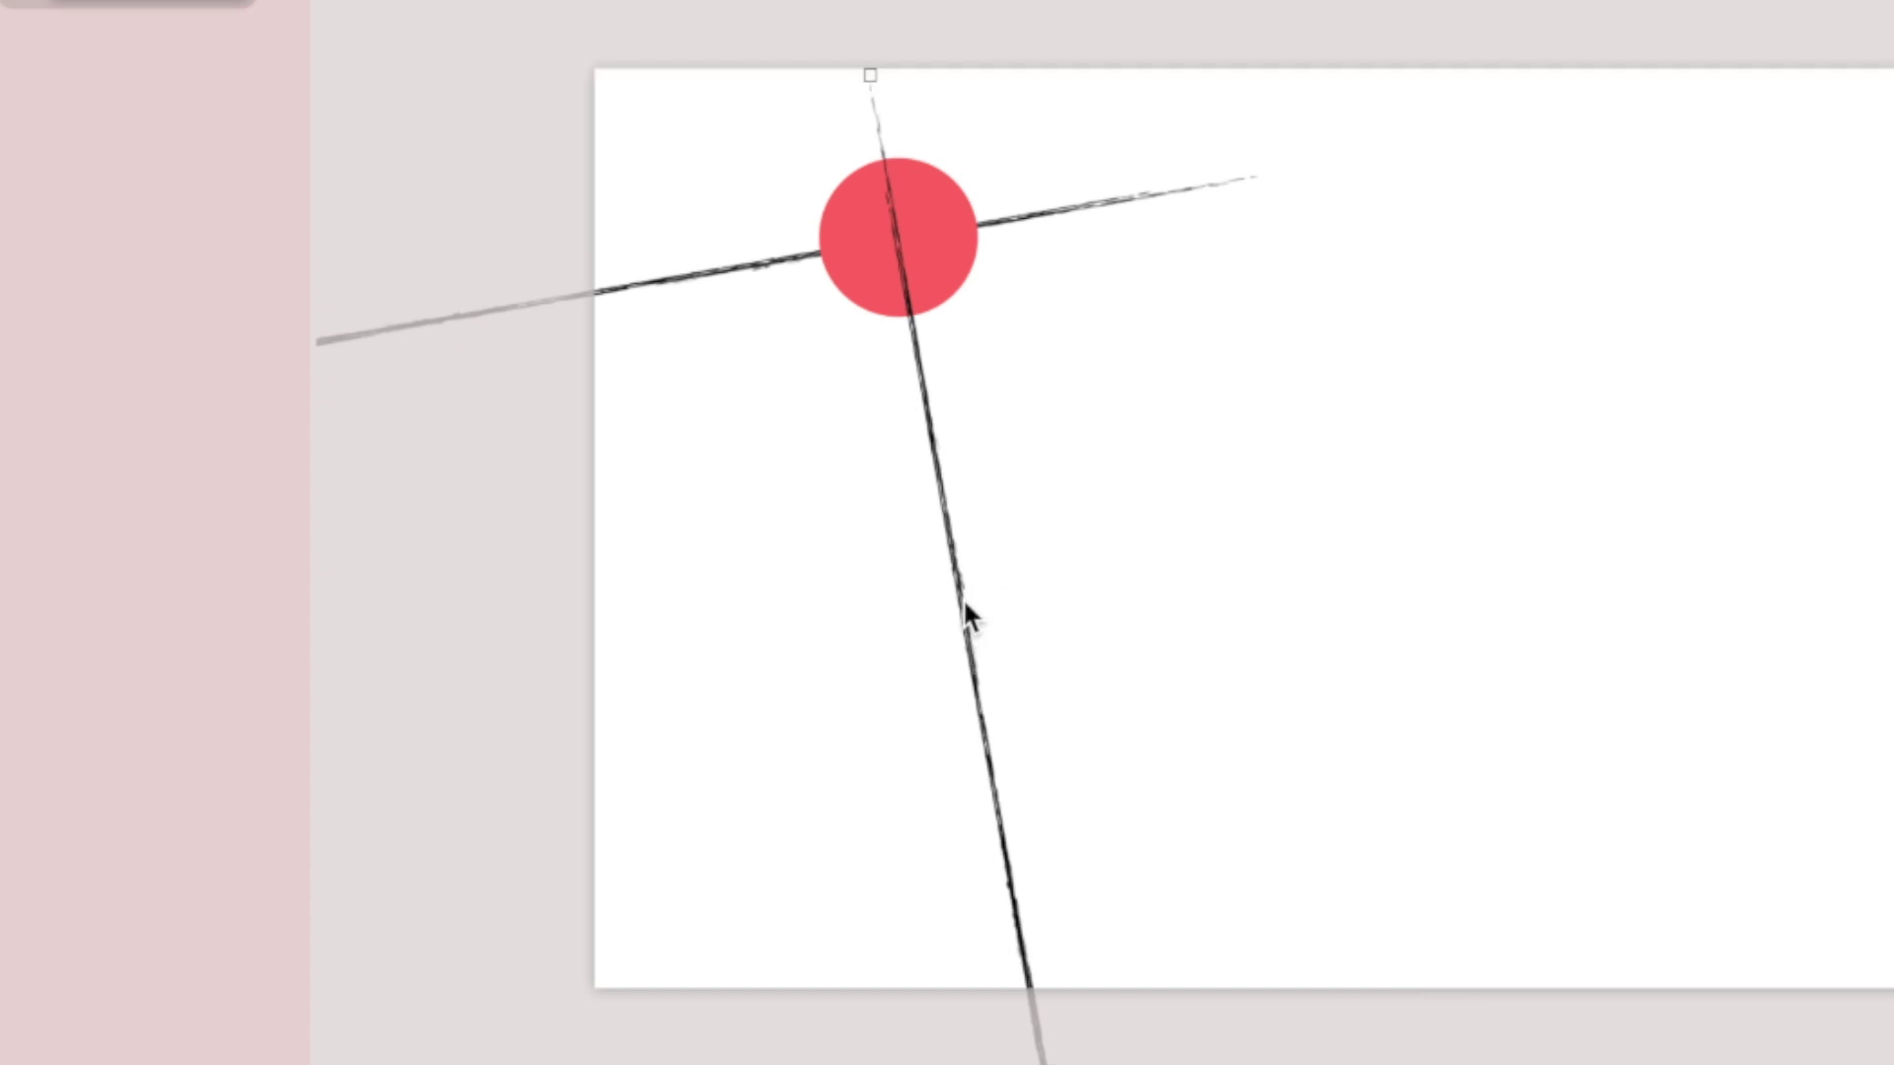
right_click(962, 596)
left_click(979, 652)
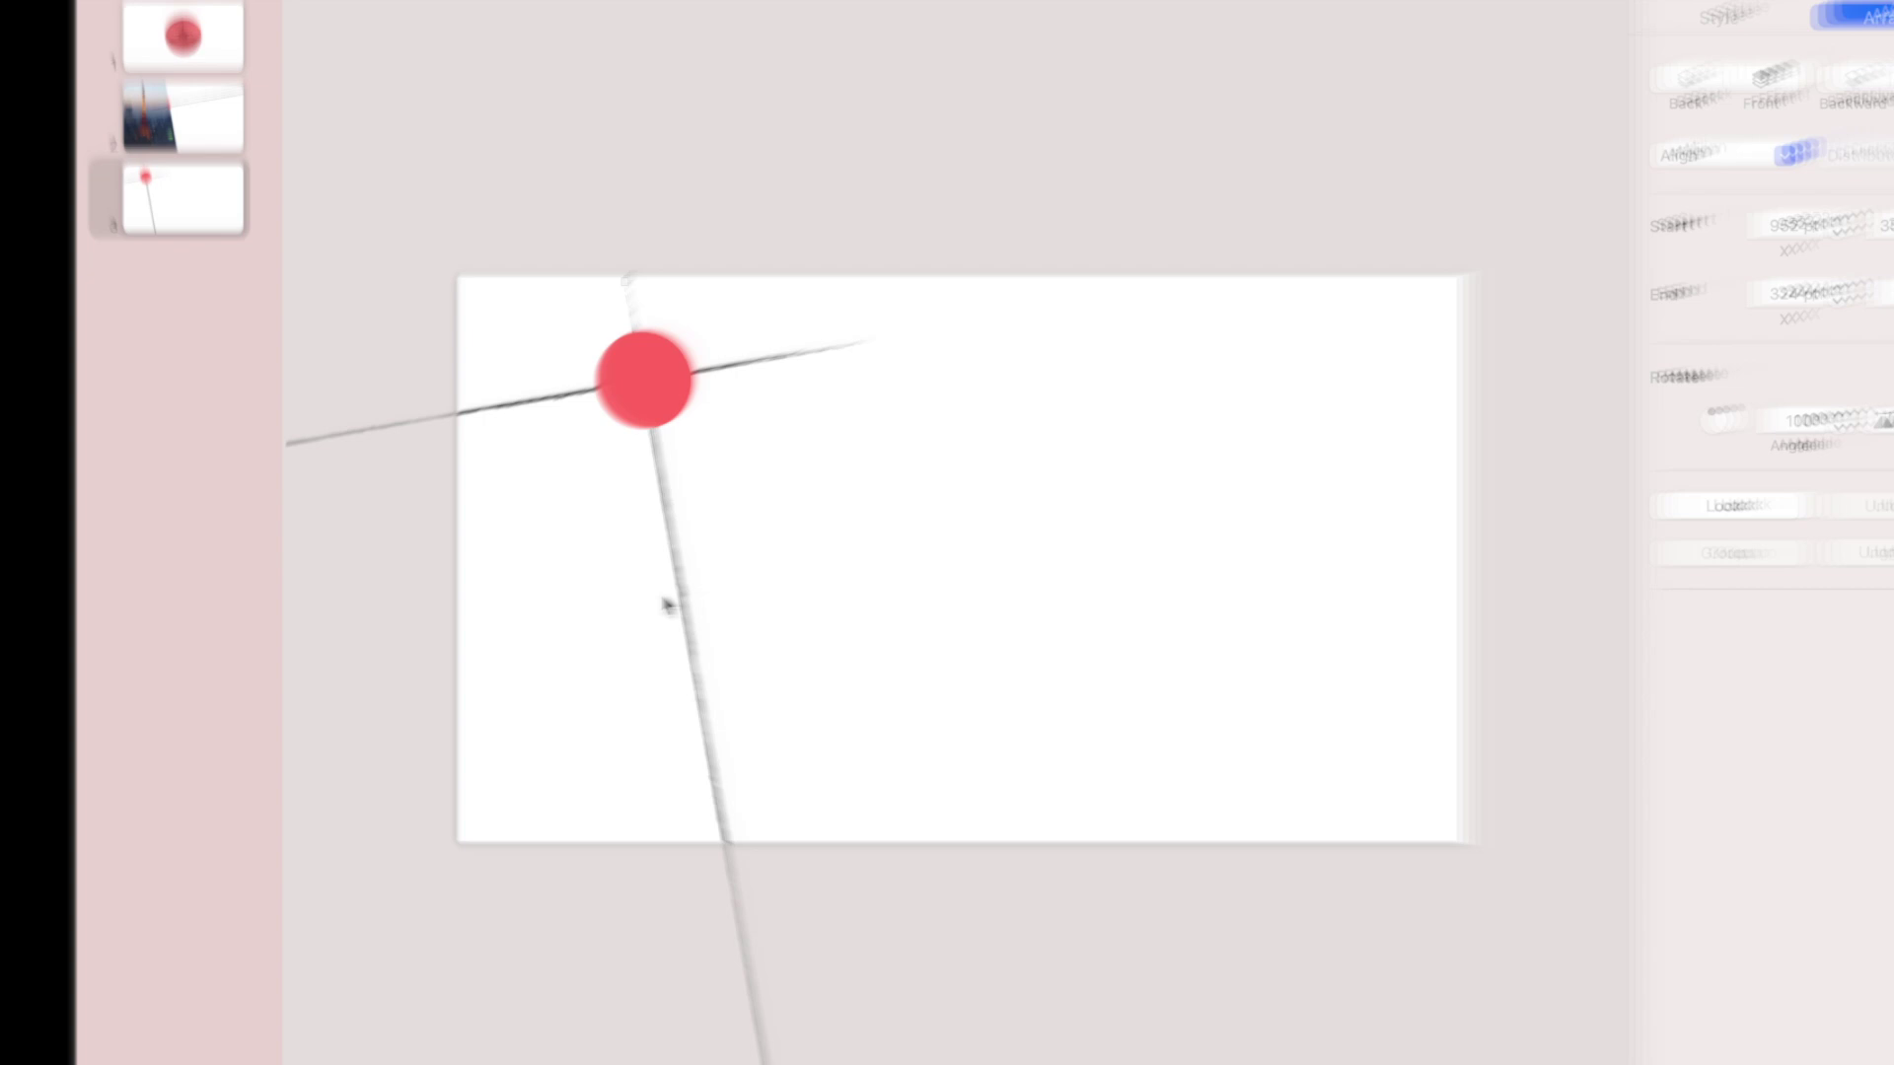
left_click(878, 576)
Duplicate the off-slide Tokyo Tower placeholder and place the copy over the right side of slide 3, covering its full height.
key("super+minus")
key("super+minus")
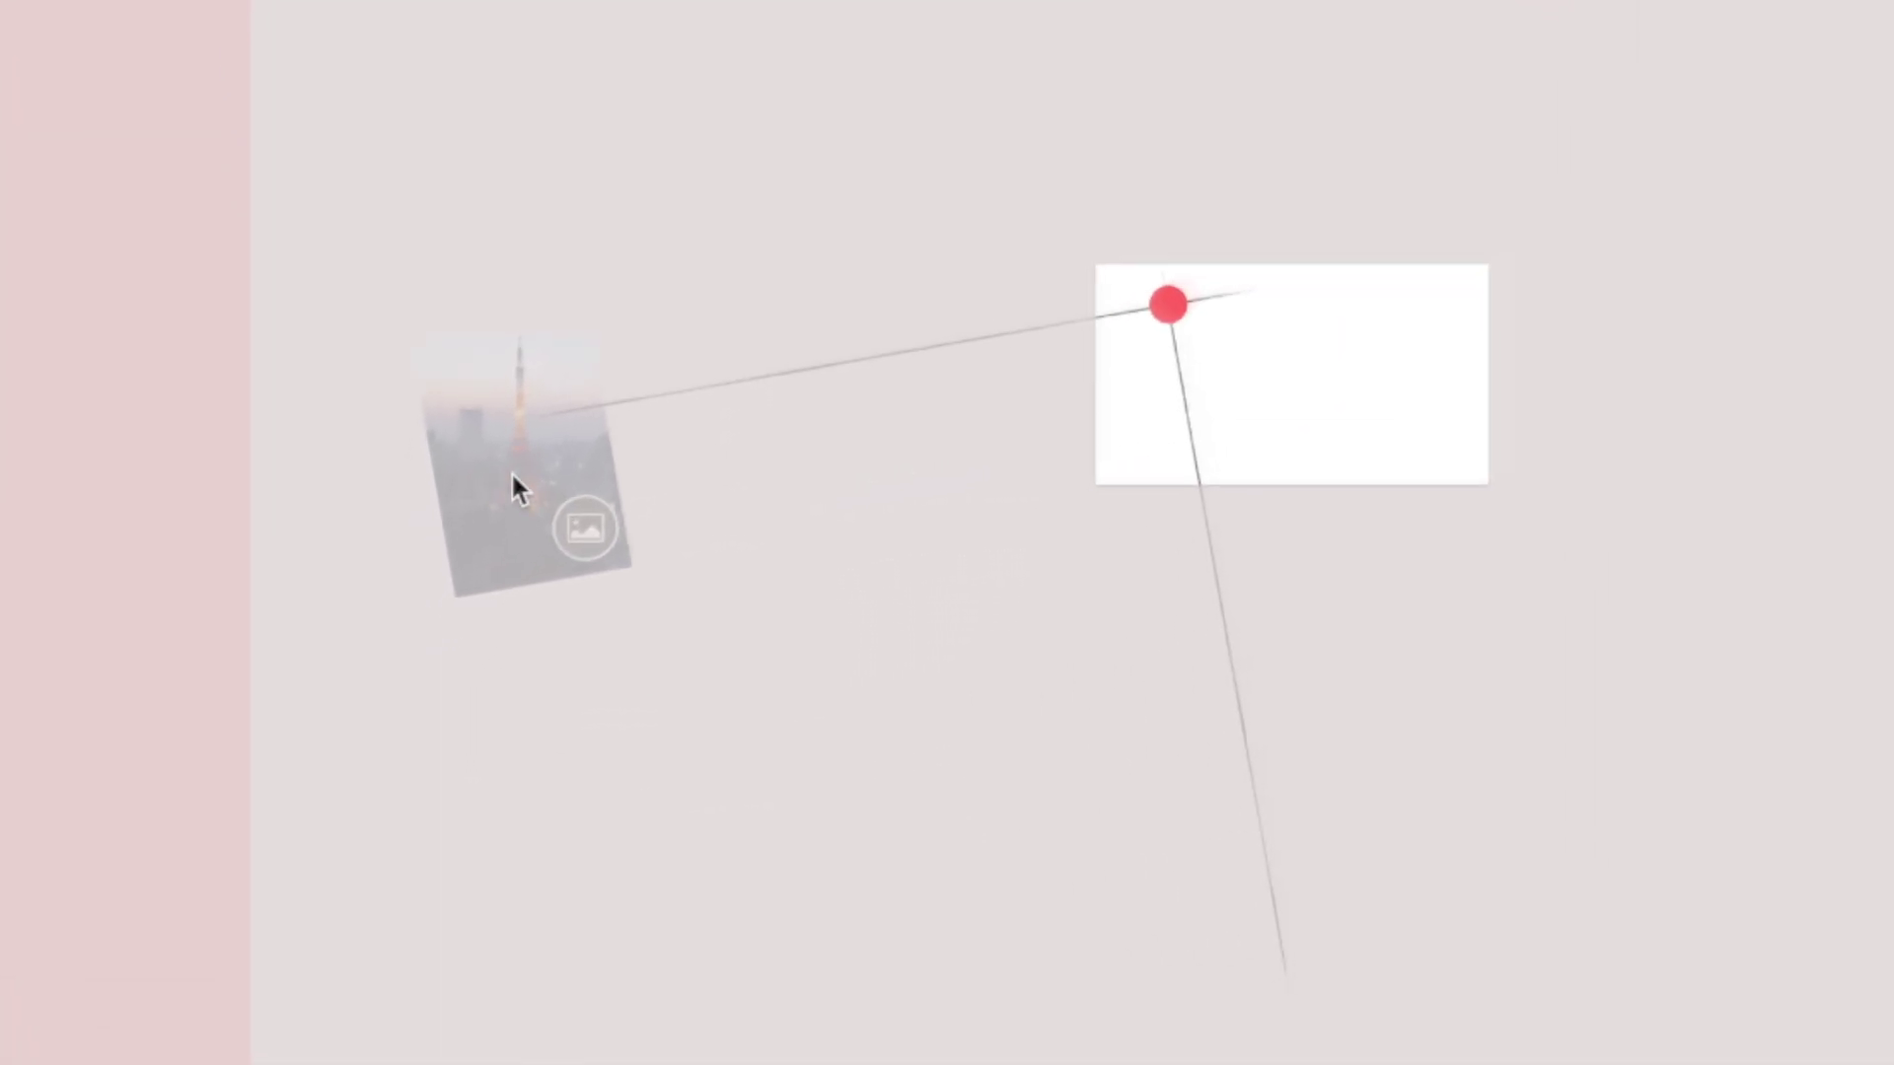
left_click(511, 471)
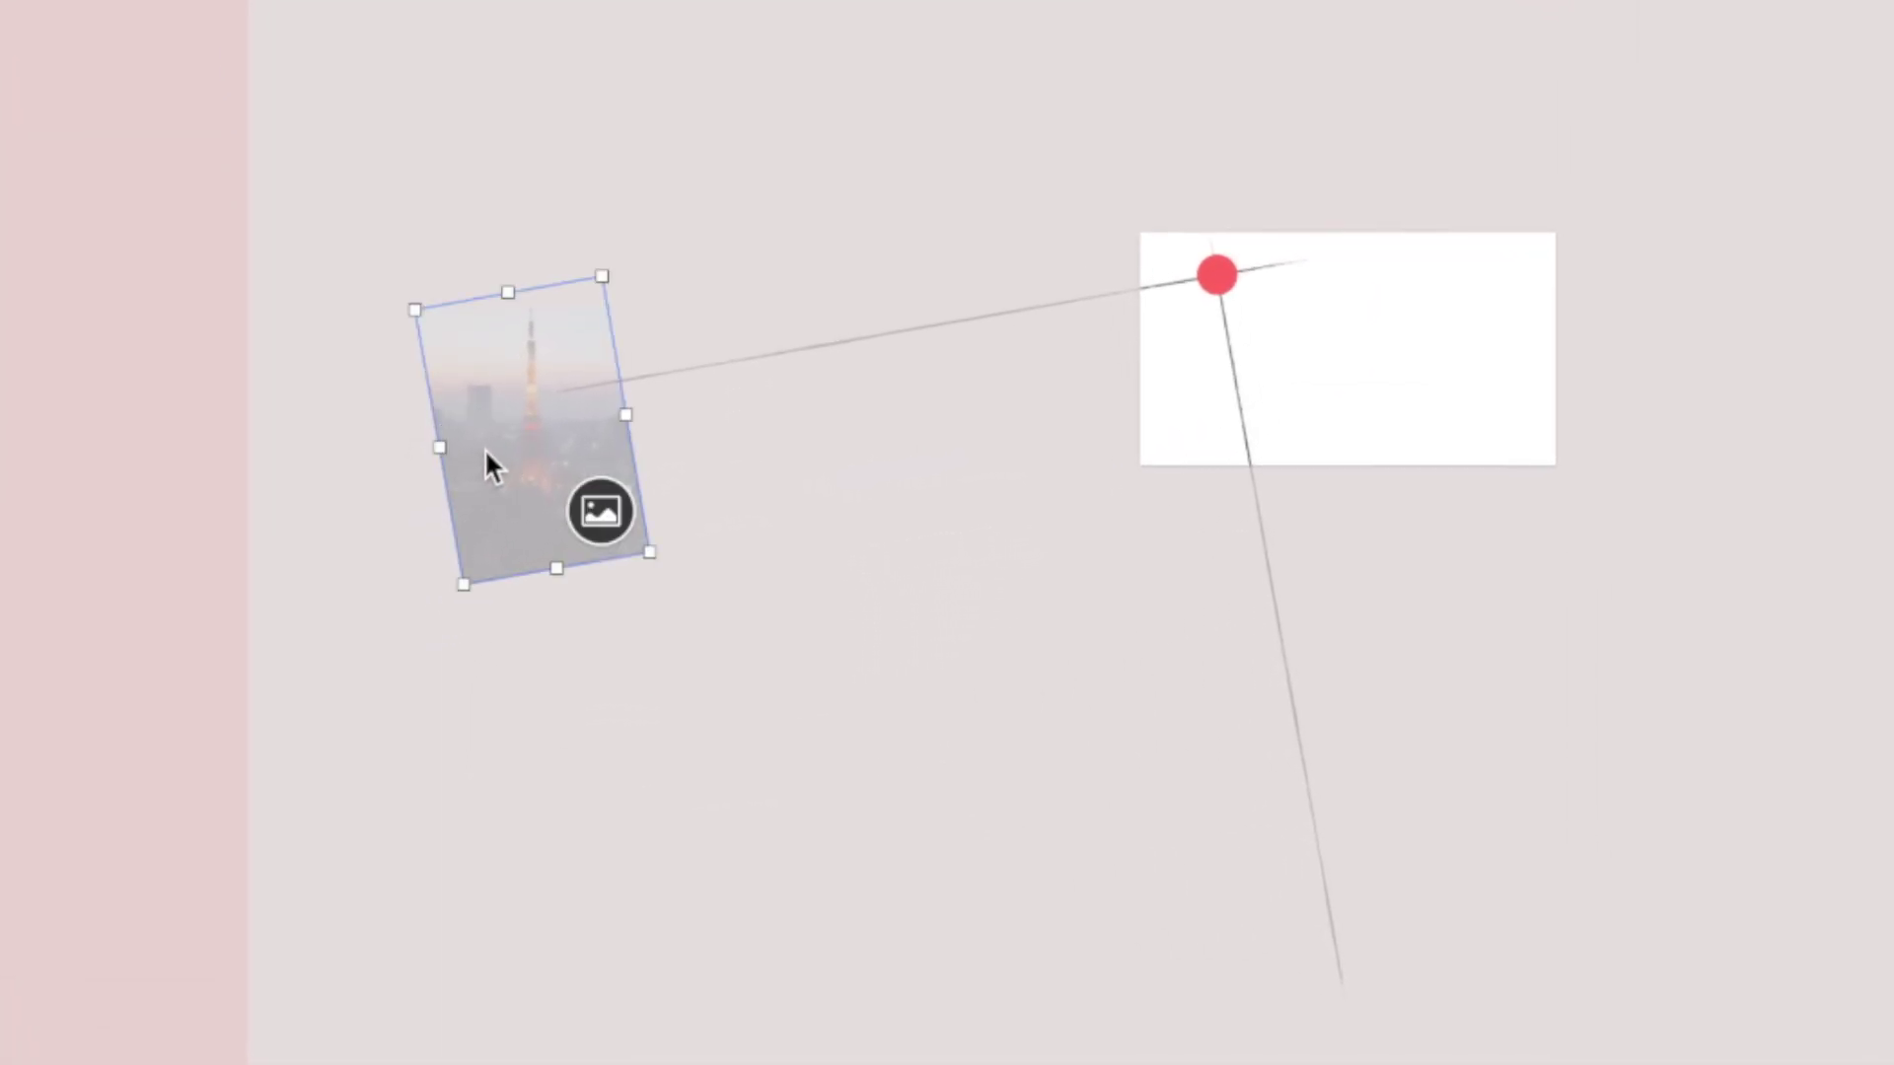
right_click(488, 448)
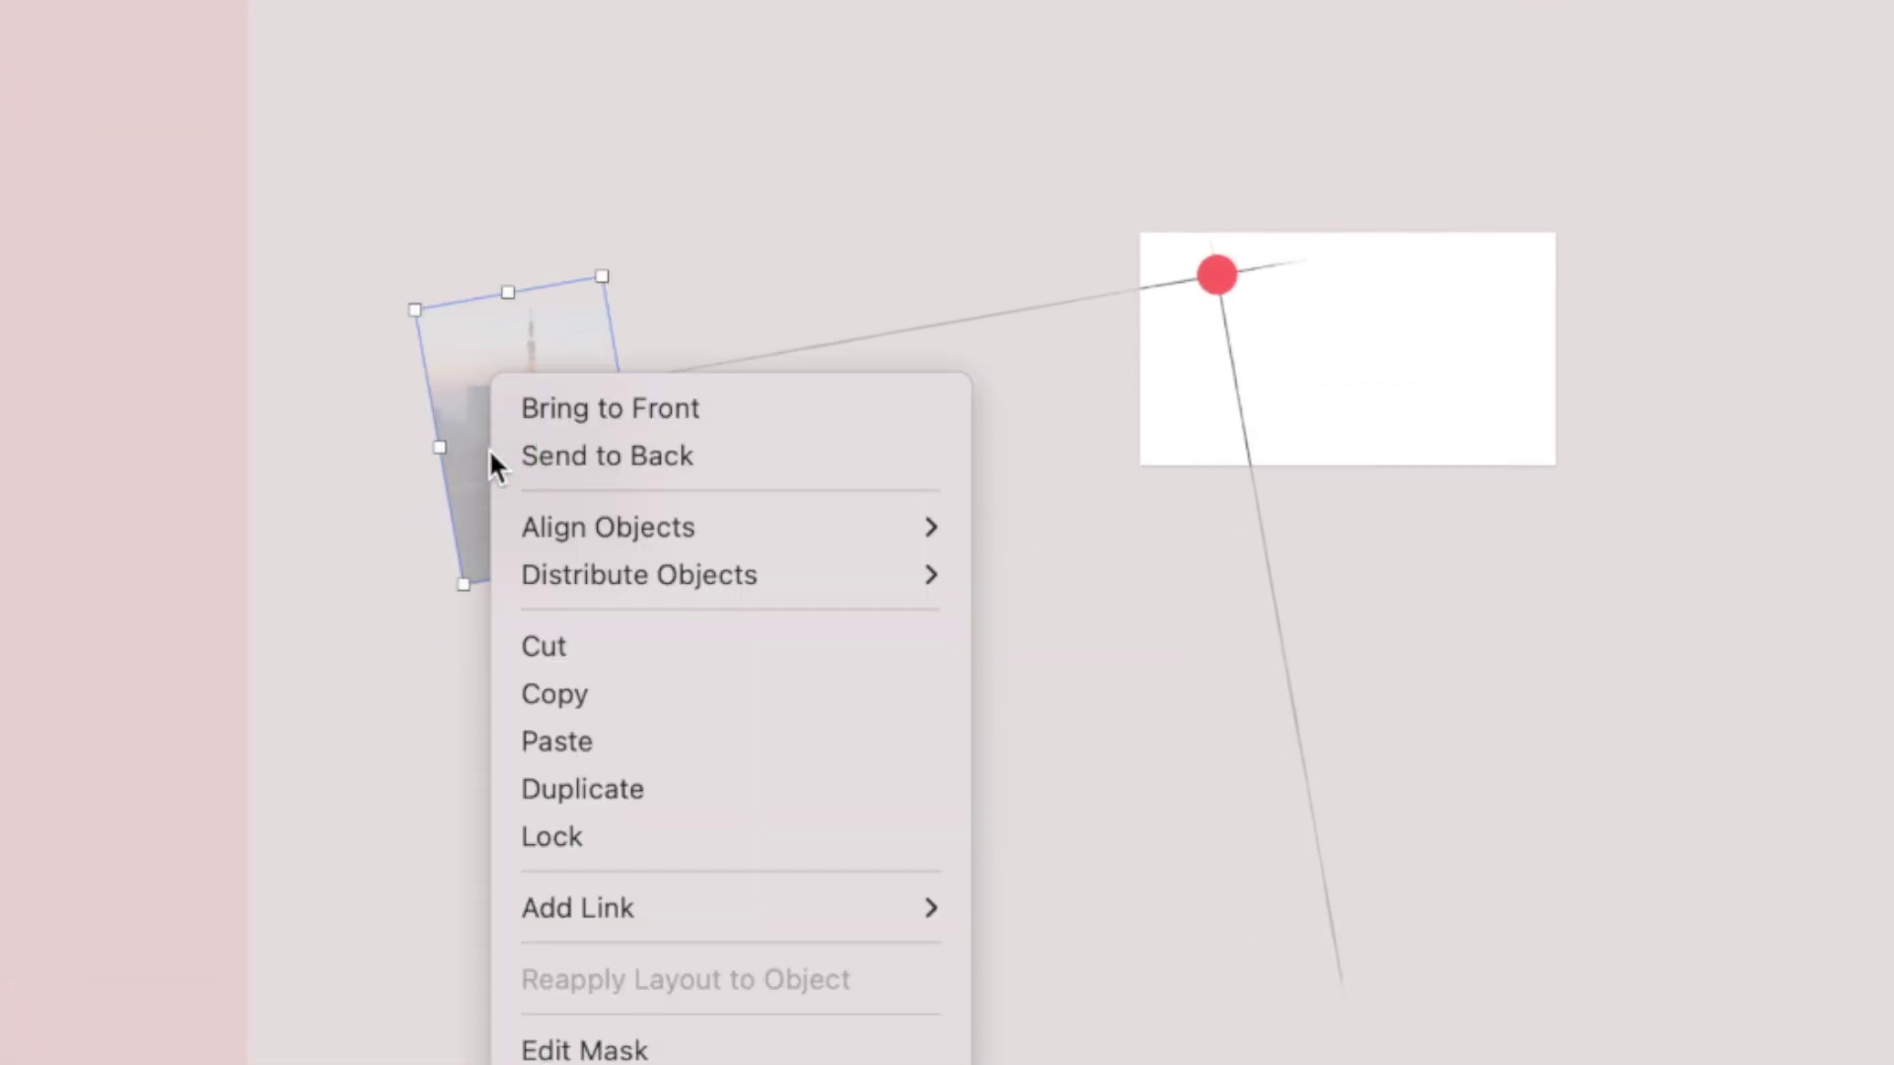
left_click(558, 792)
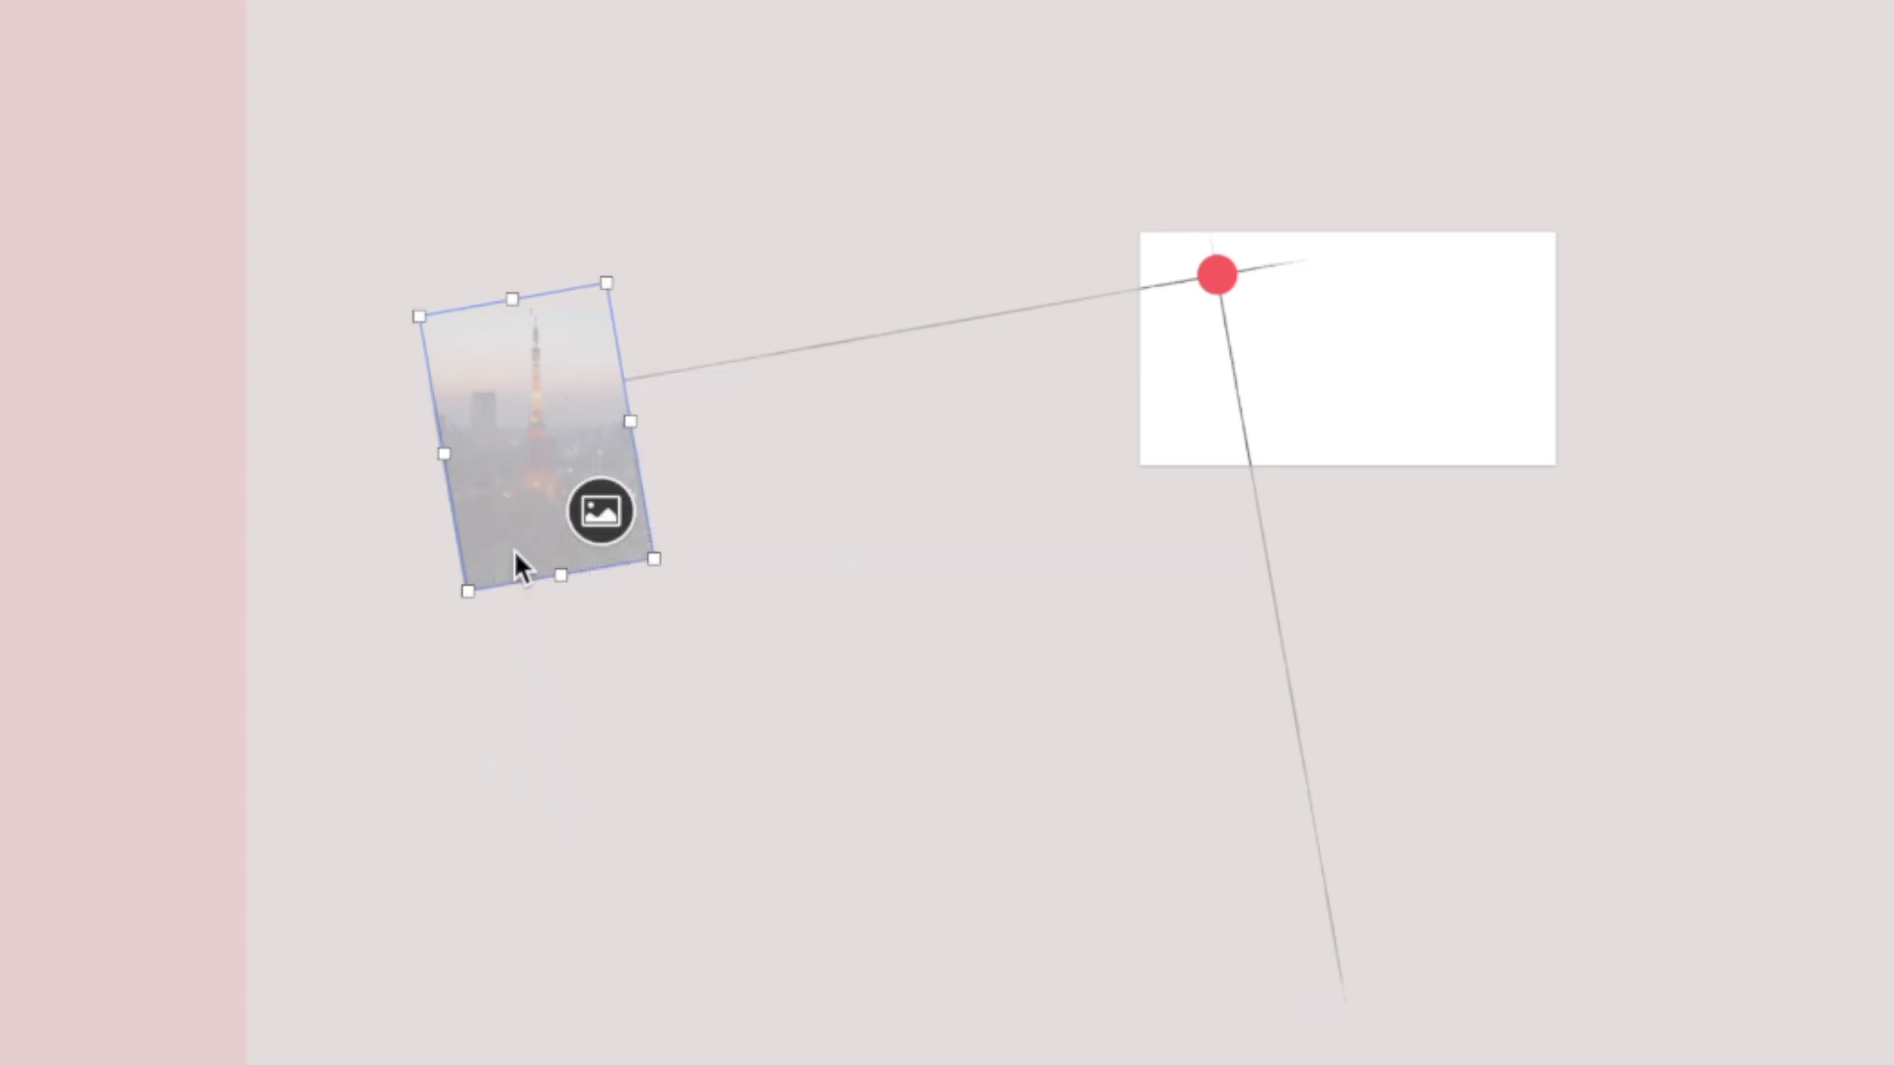
left_click_drag(516, 554, 964, 617)
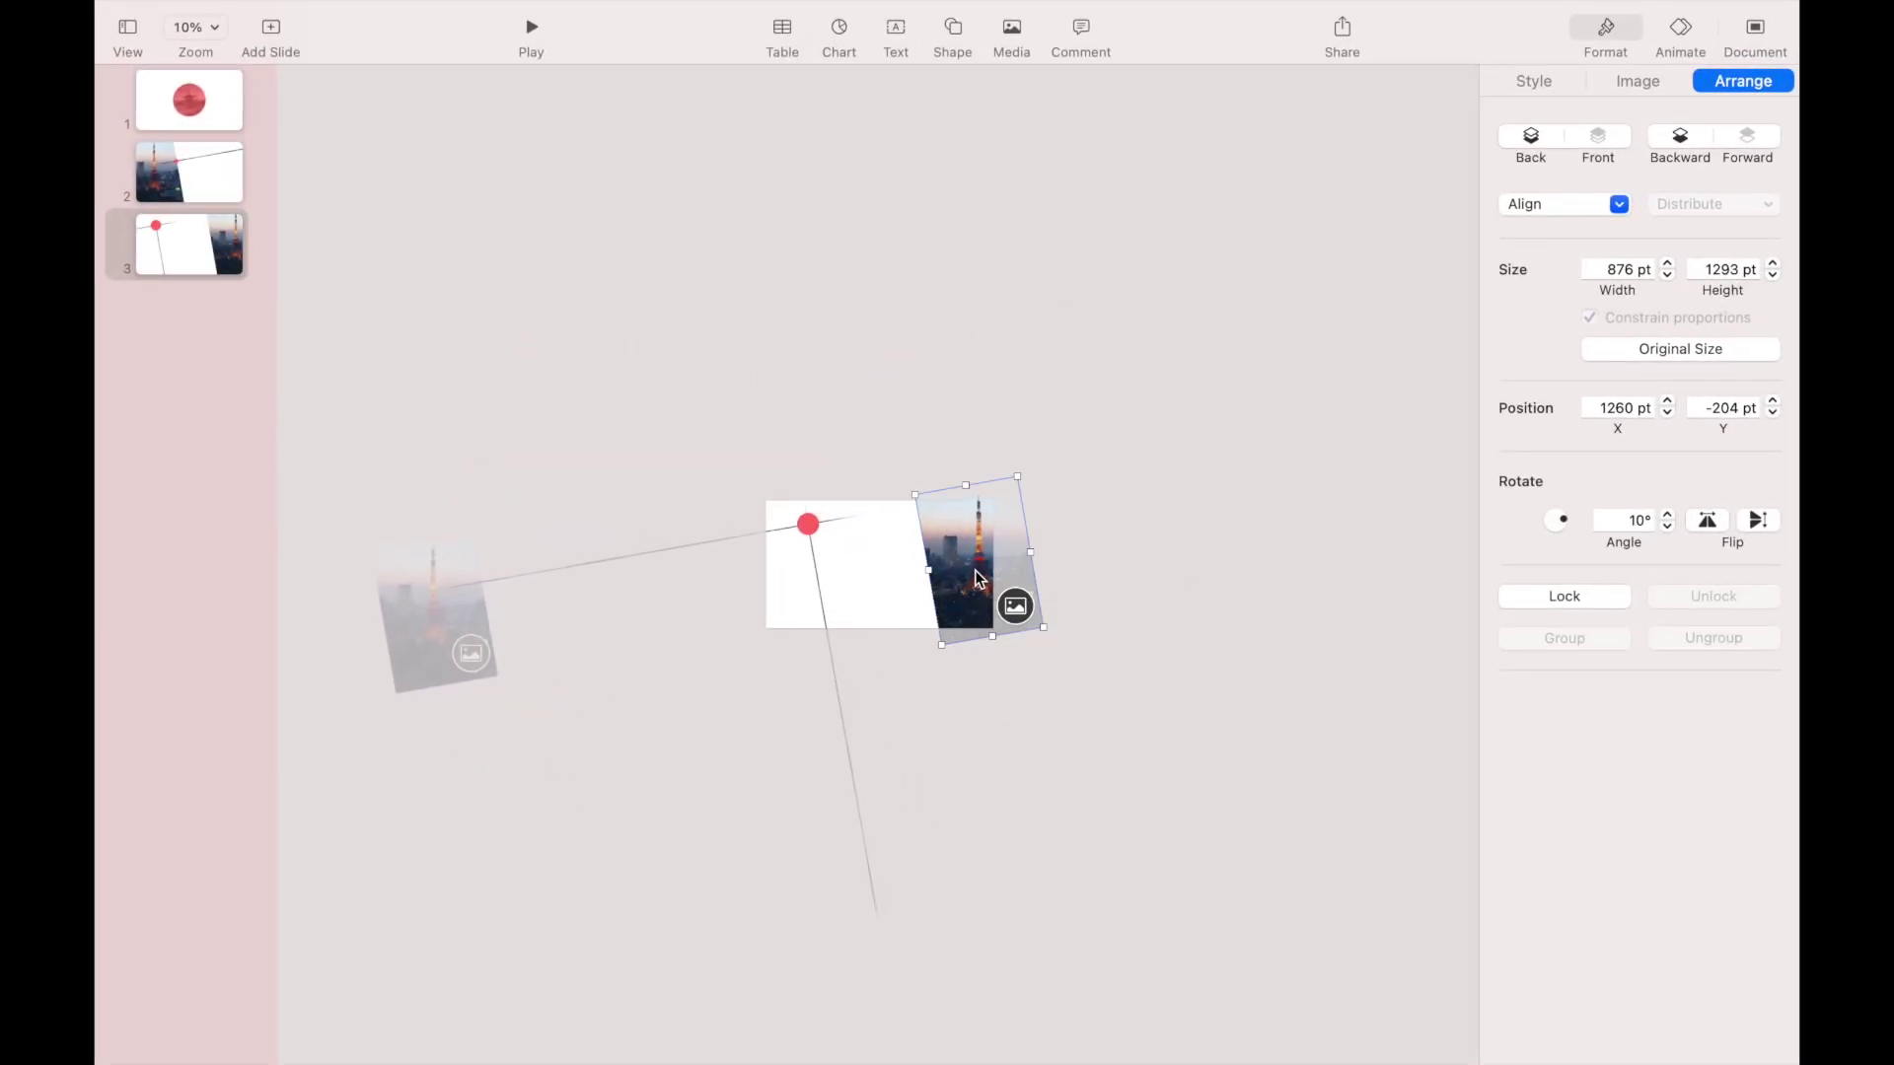
scroll(977, 577, "up", 5)
left_click_drag(1201, 495, 1116, 499)
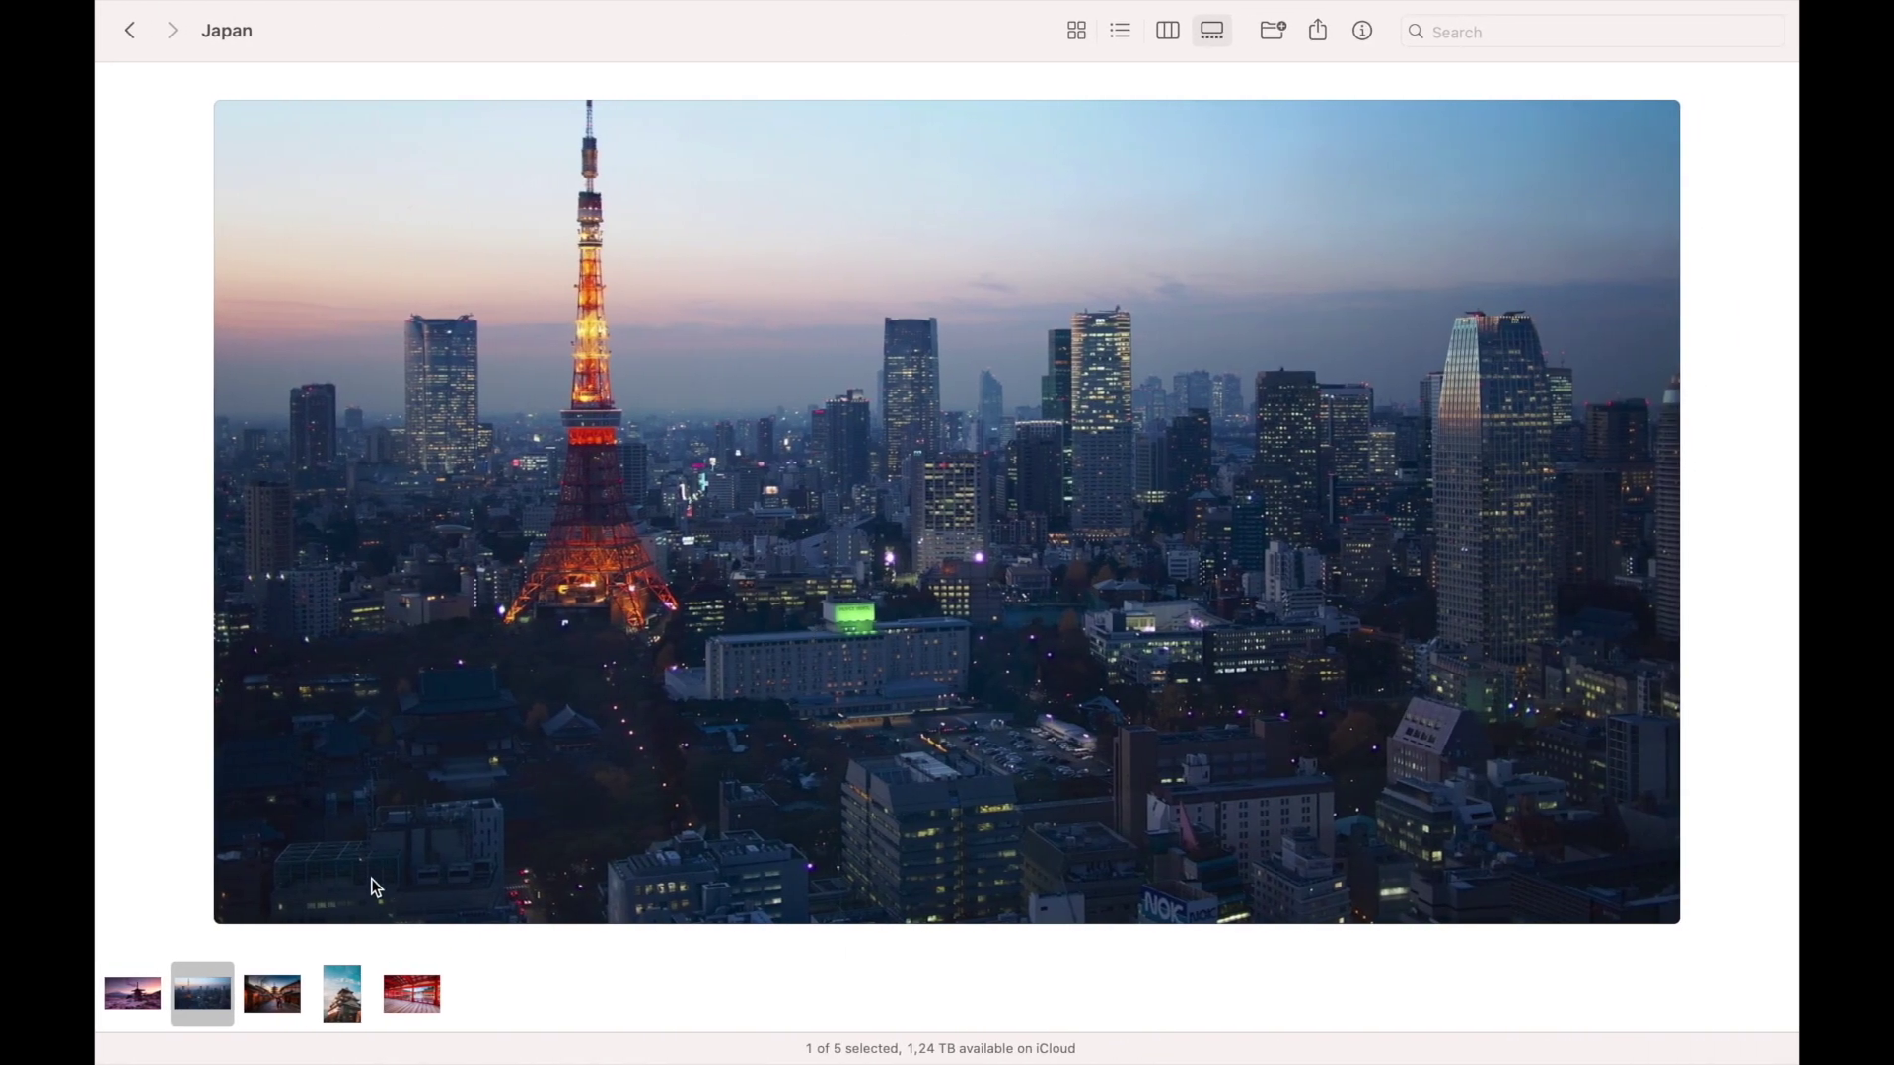
Replace the photo in the duplicated placeholder with 3.jpeg from the Japan folder.
left_click(272, 995)
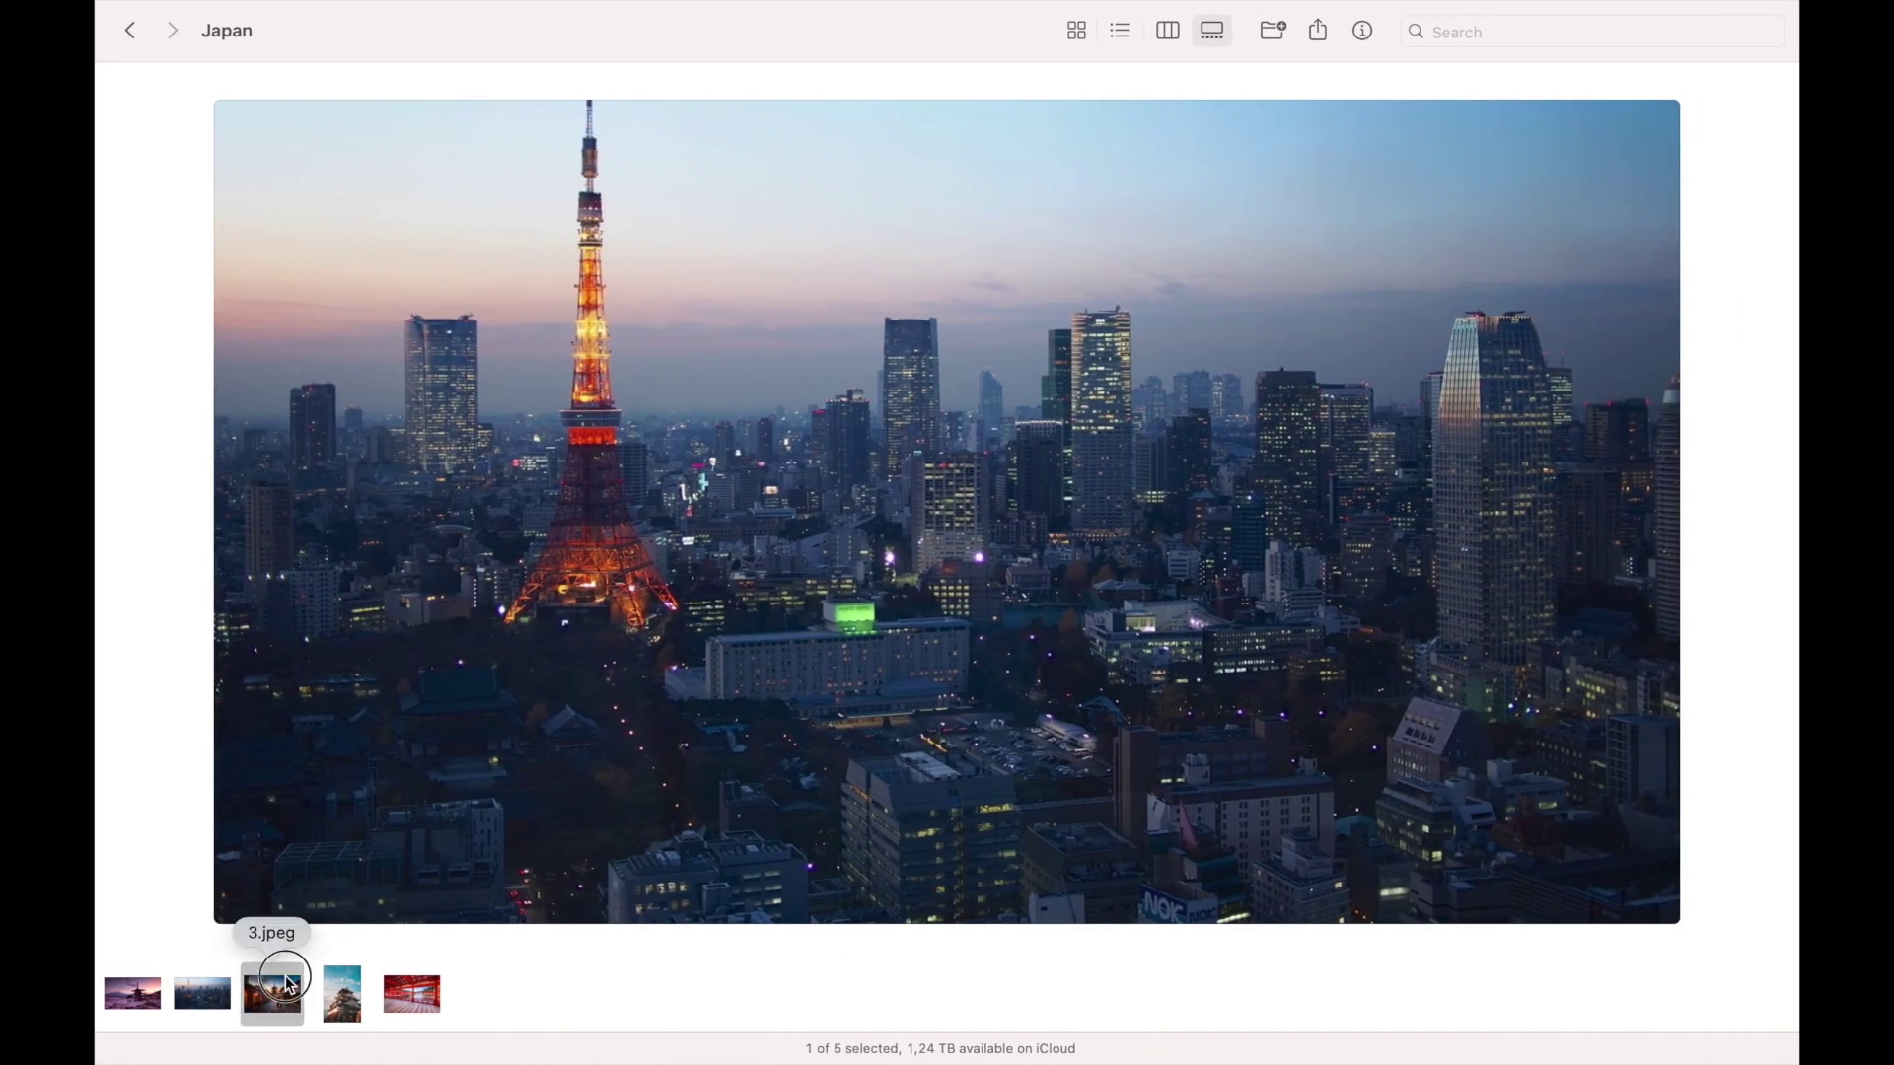
key("ctrl+Left")
left_click_drag(927, 591, 1120, 488)
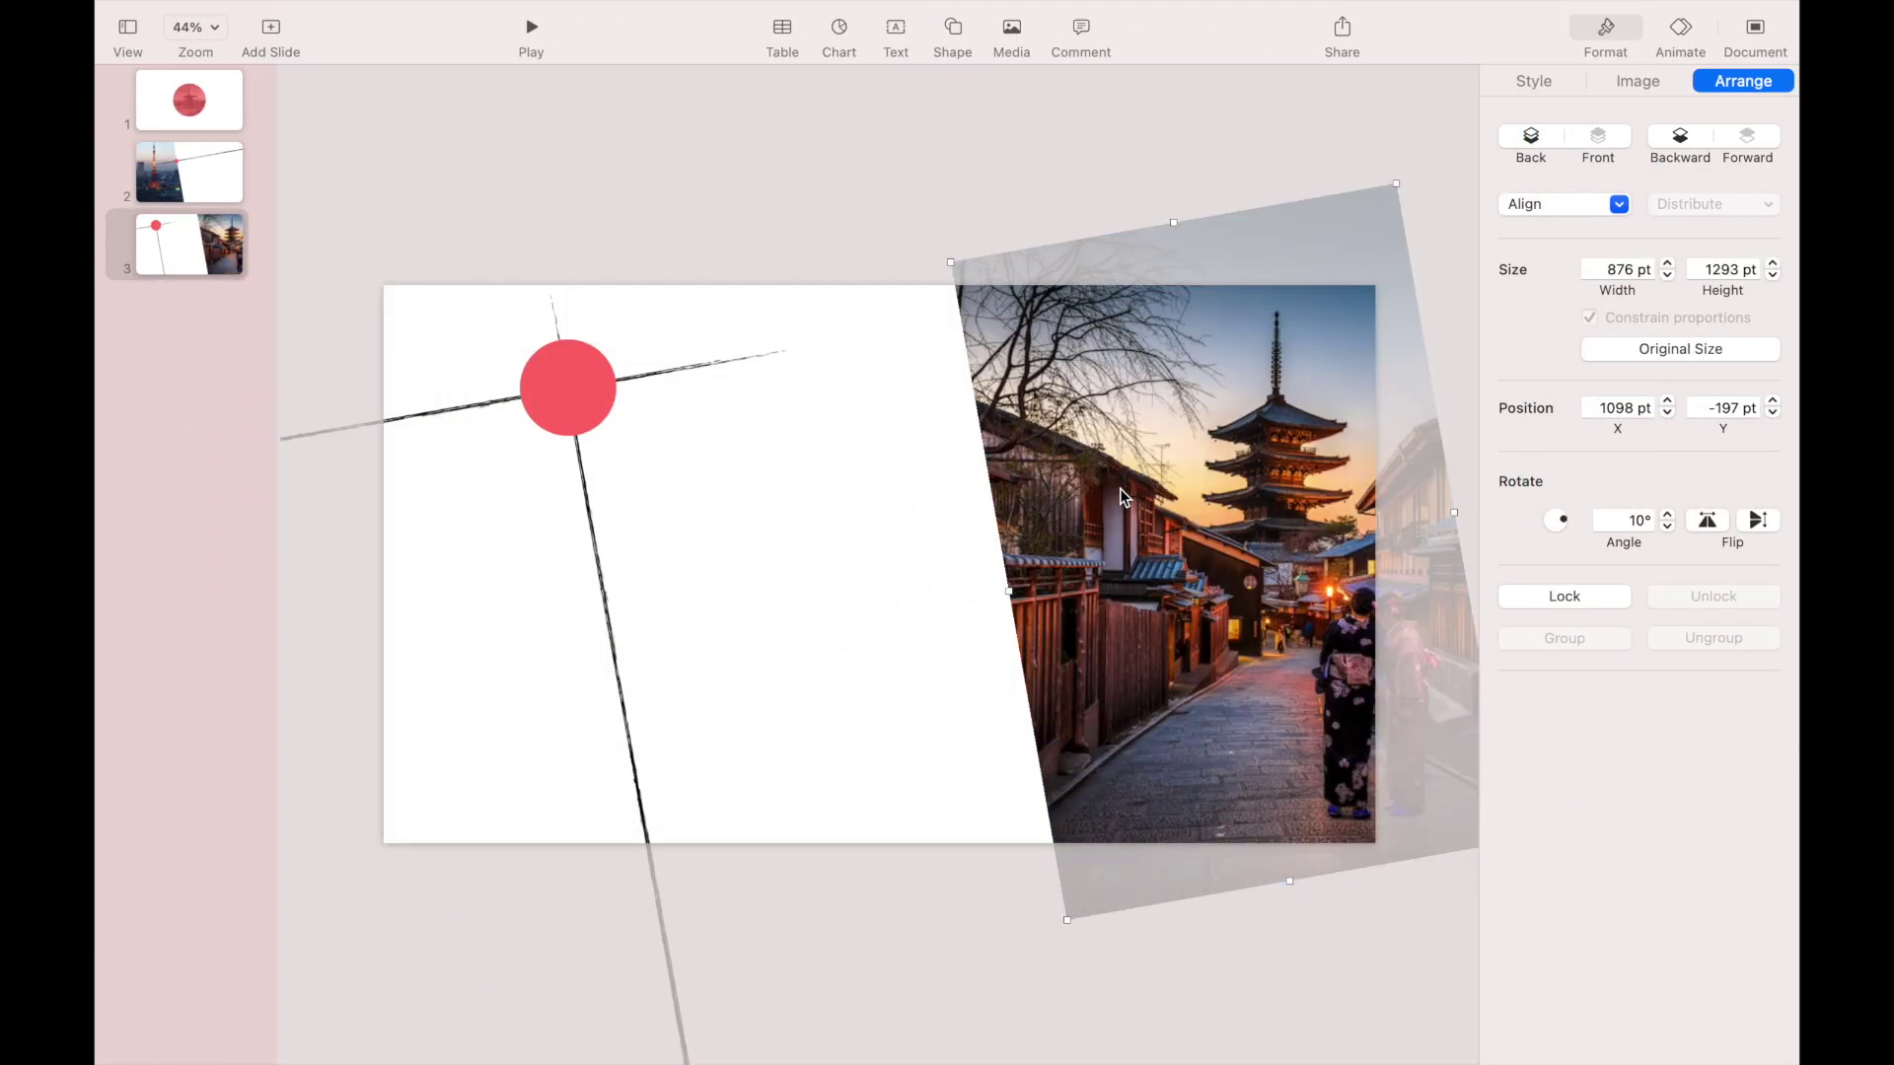
Reposition the photo inside its mask on slide 3 so the pagoda and both women in kimonos are fully shown.
double_click(1152, 511)
left_click_drag(1164, 557, 1041, 555)
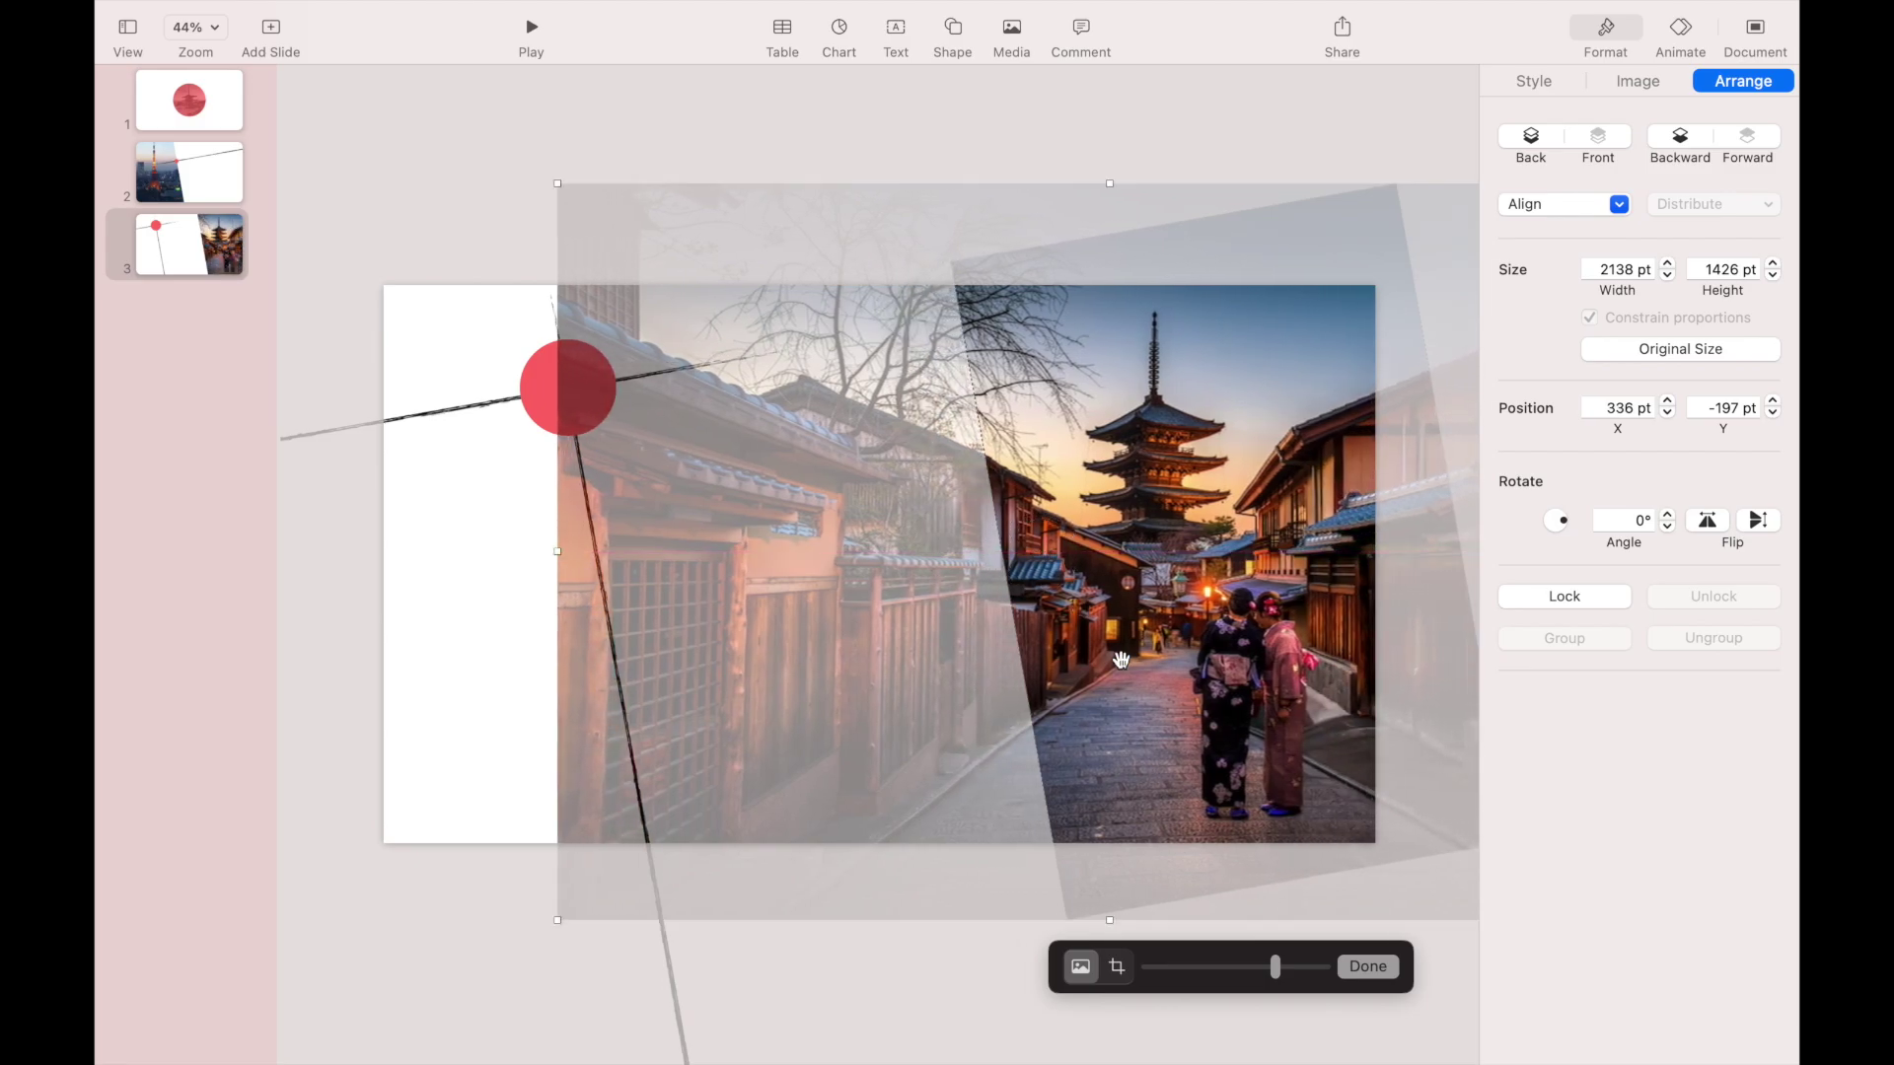
left_click(1365, 969)
left_click(1201, 943)
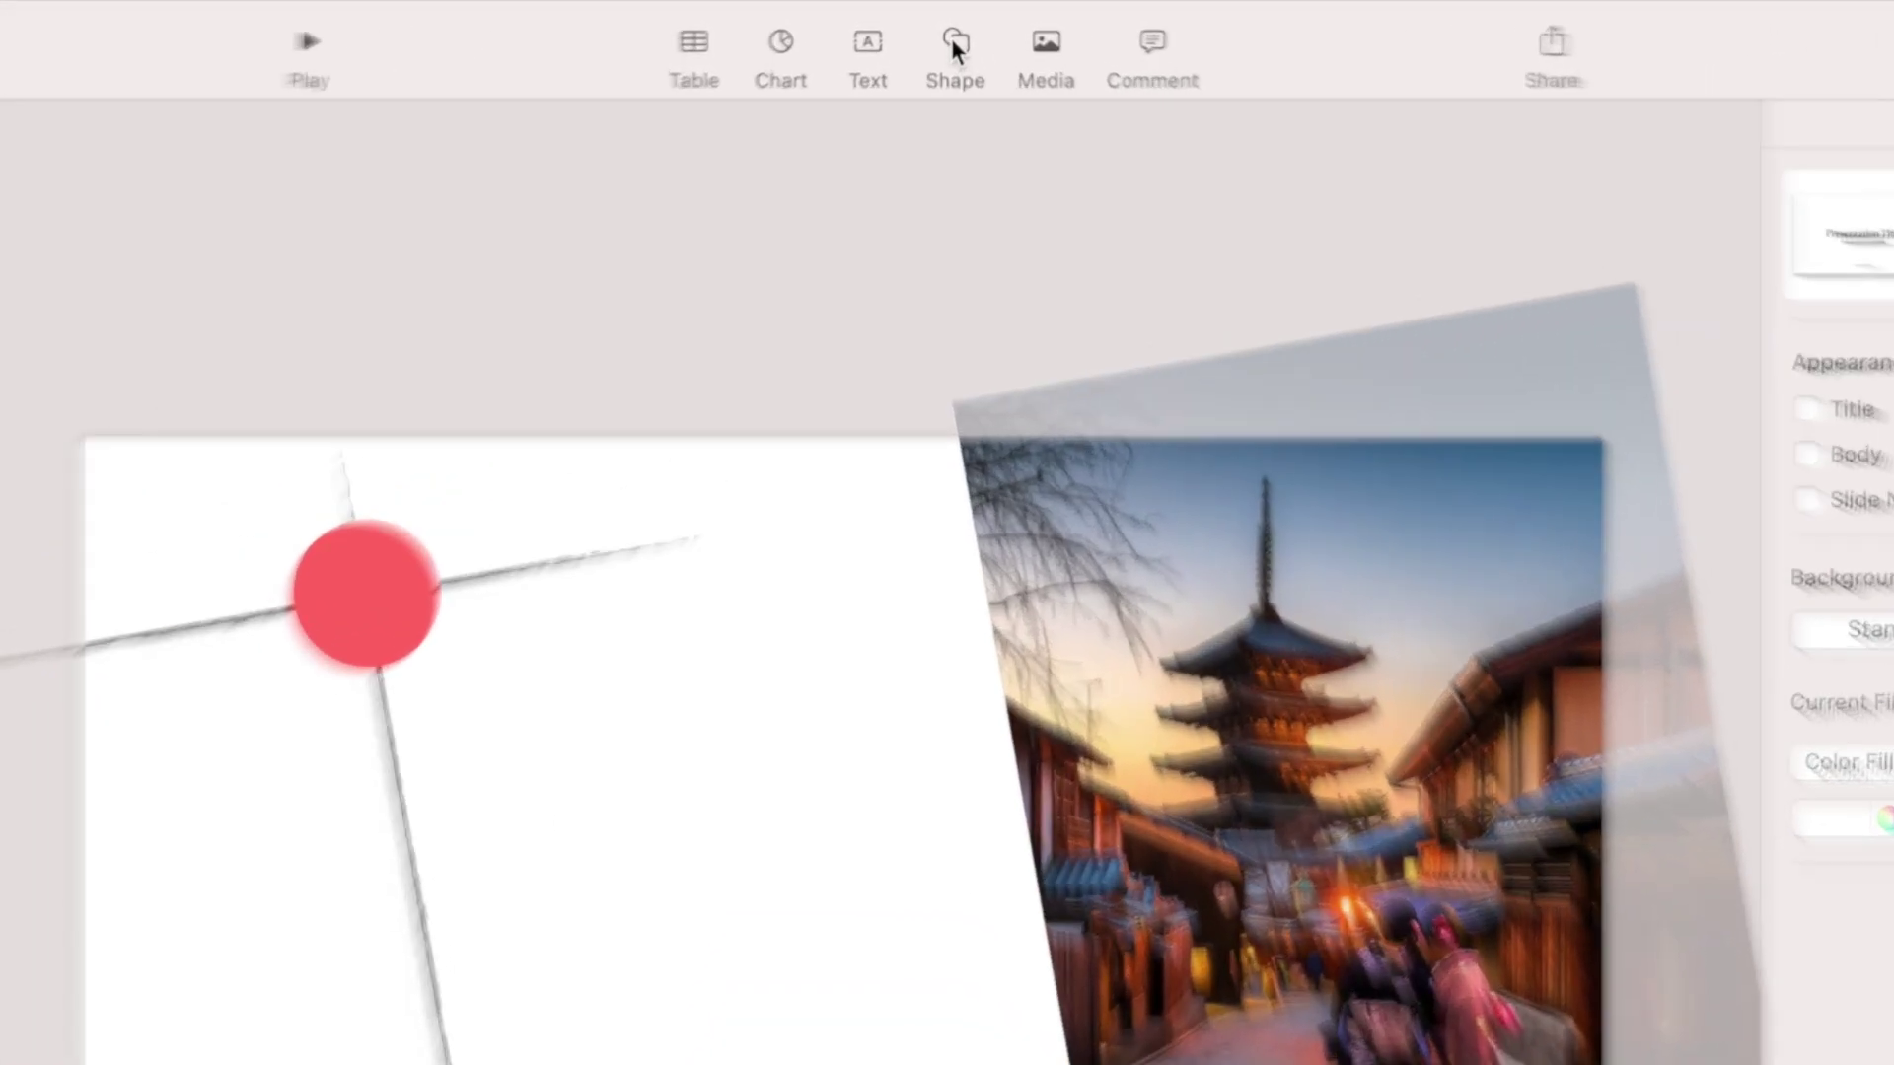
Search the shape library for "like", insert the Like thumbs-up shape and centre it on the red circle.
left_click(953, 29)
left_click(947, 143)
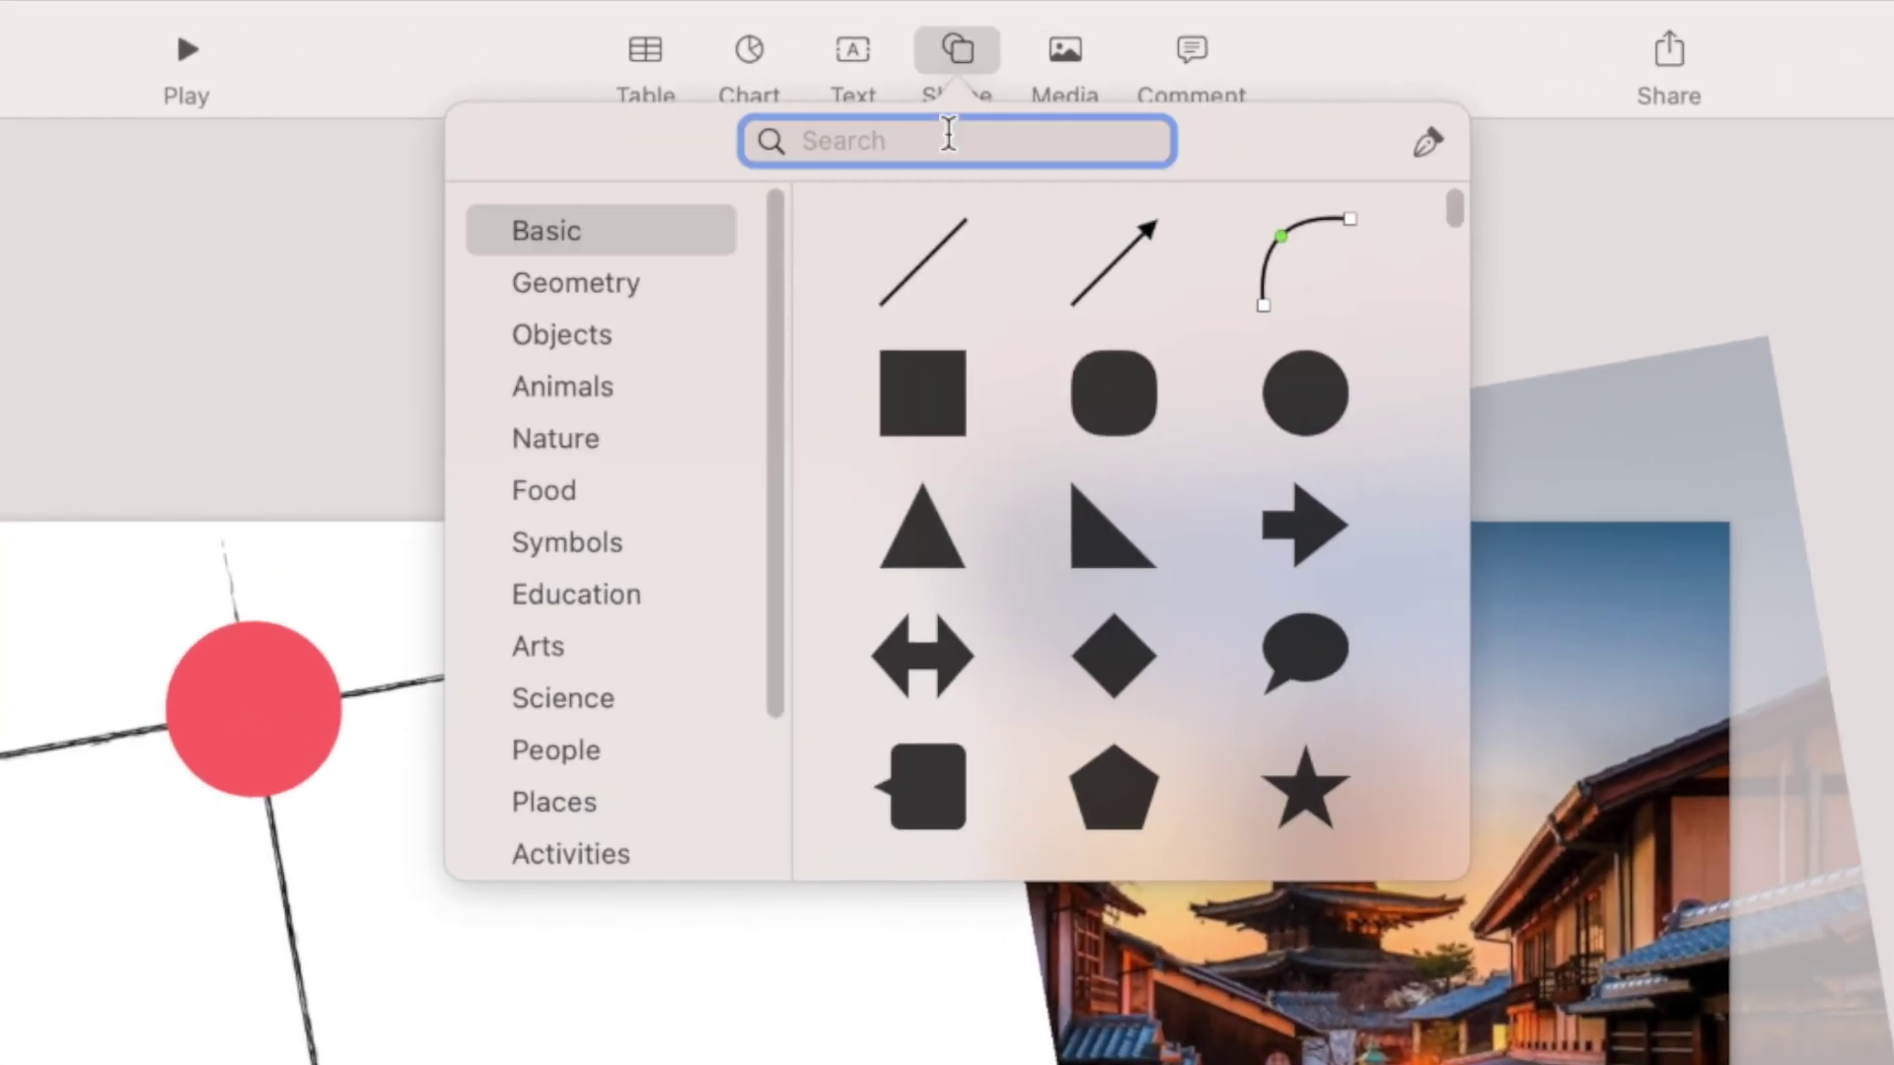
type("like")
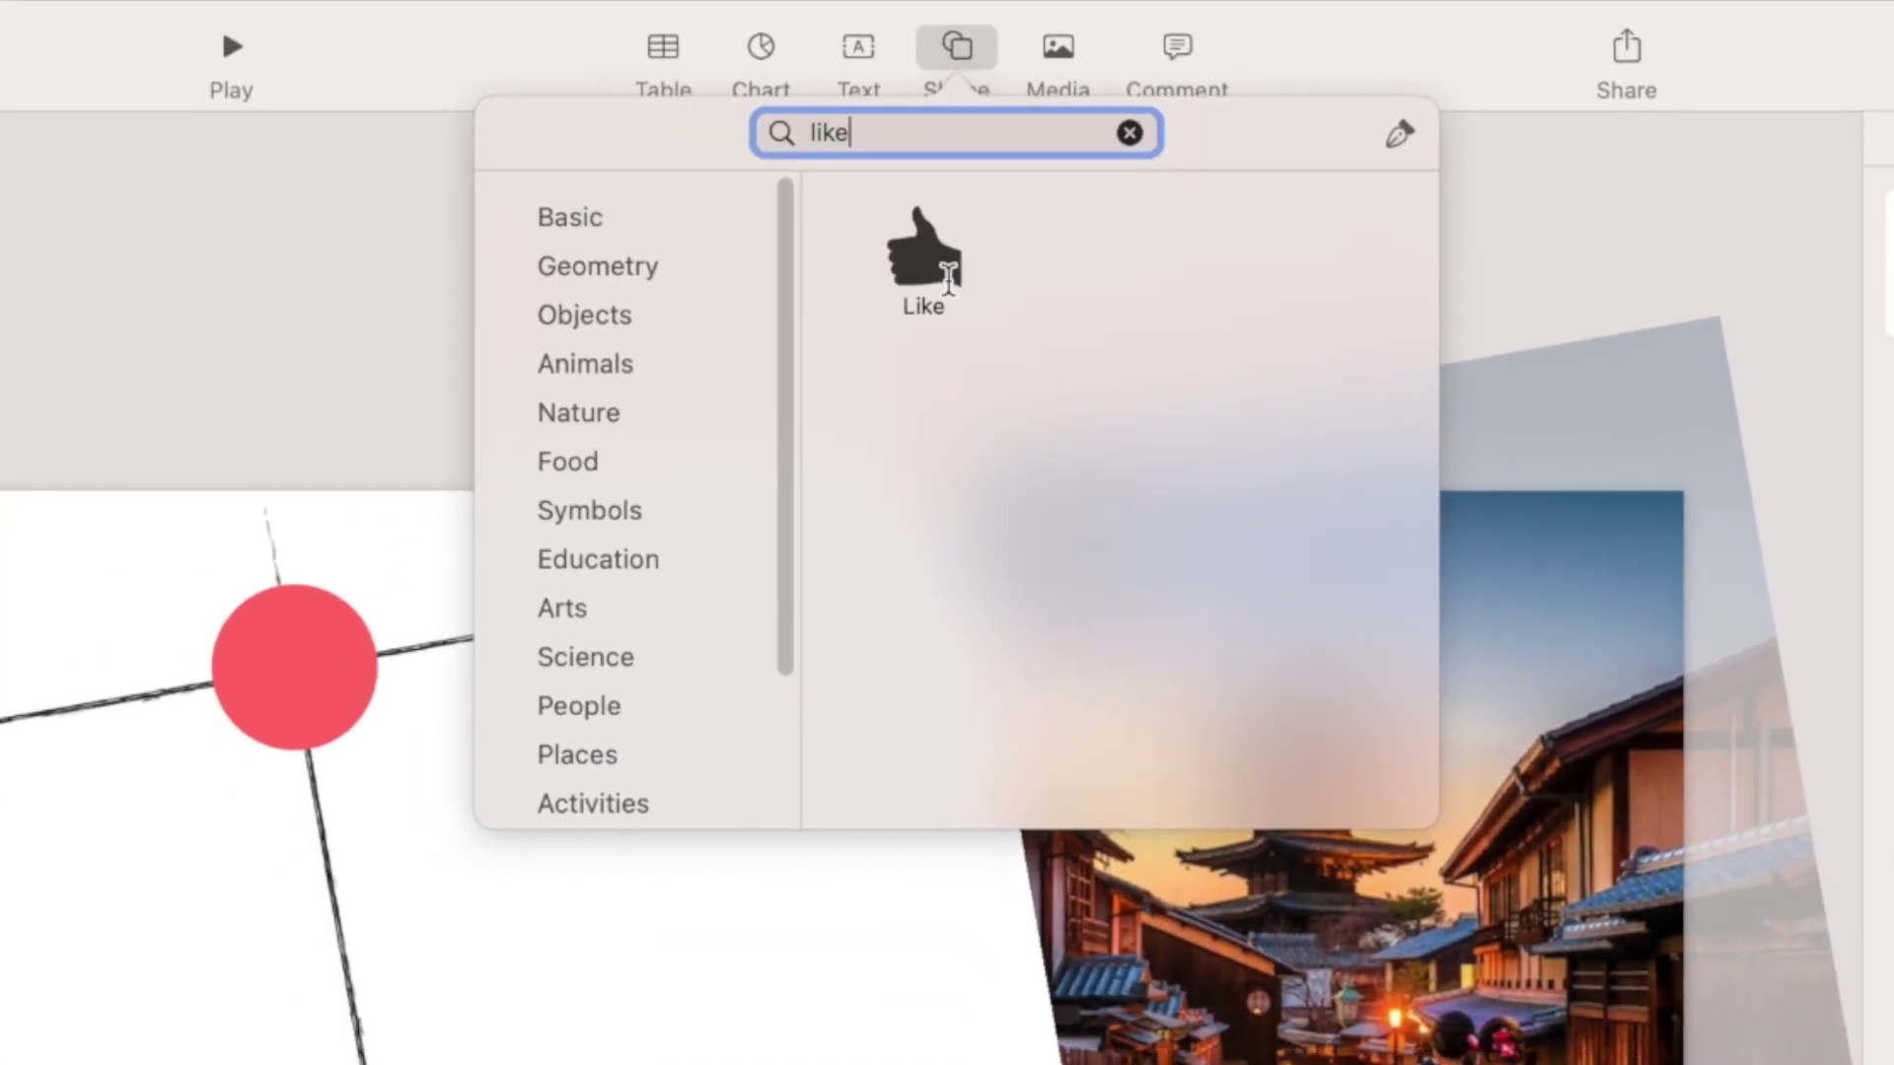
left_click(922, 261)
left_click_drag(880, 571, 572, 390)
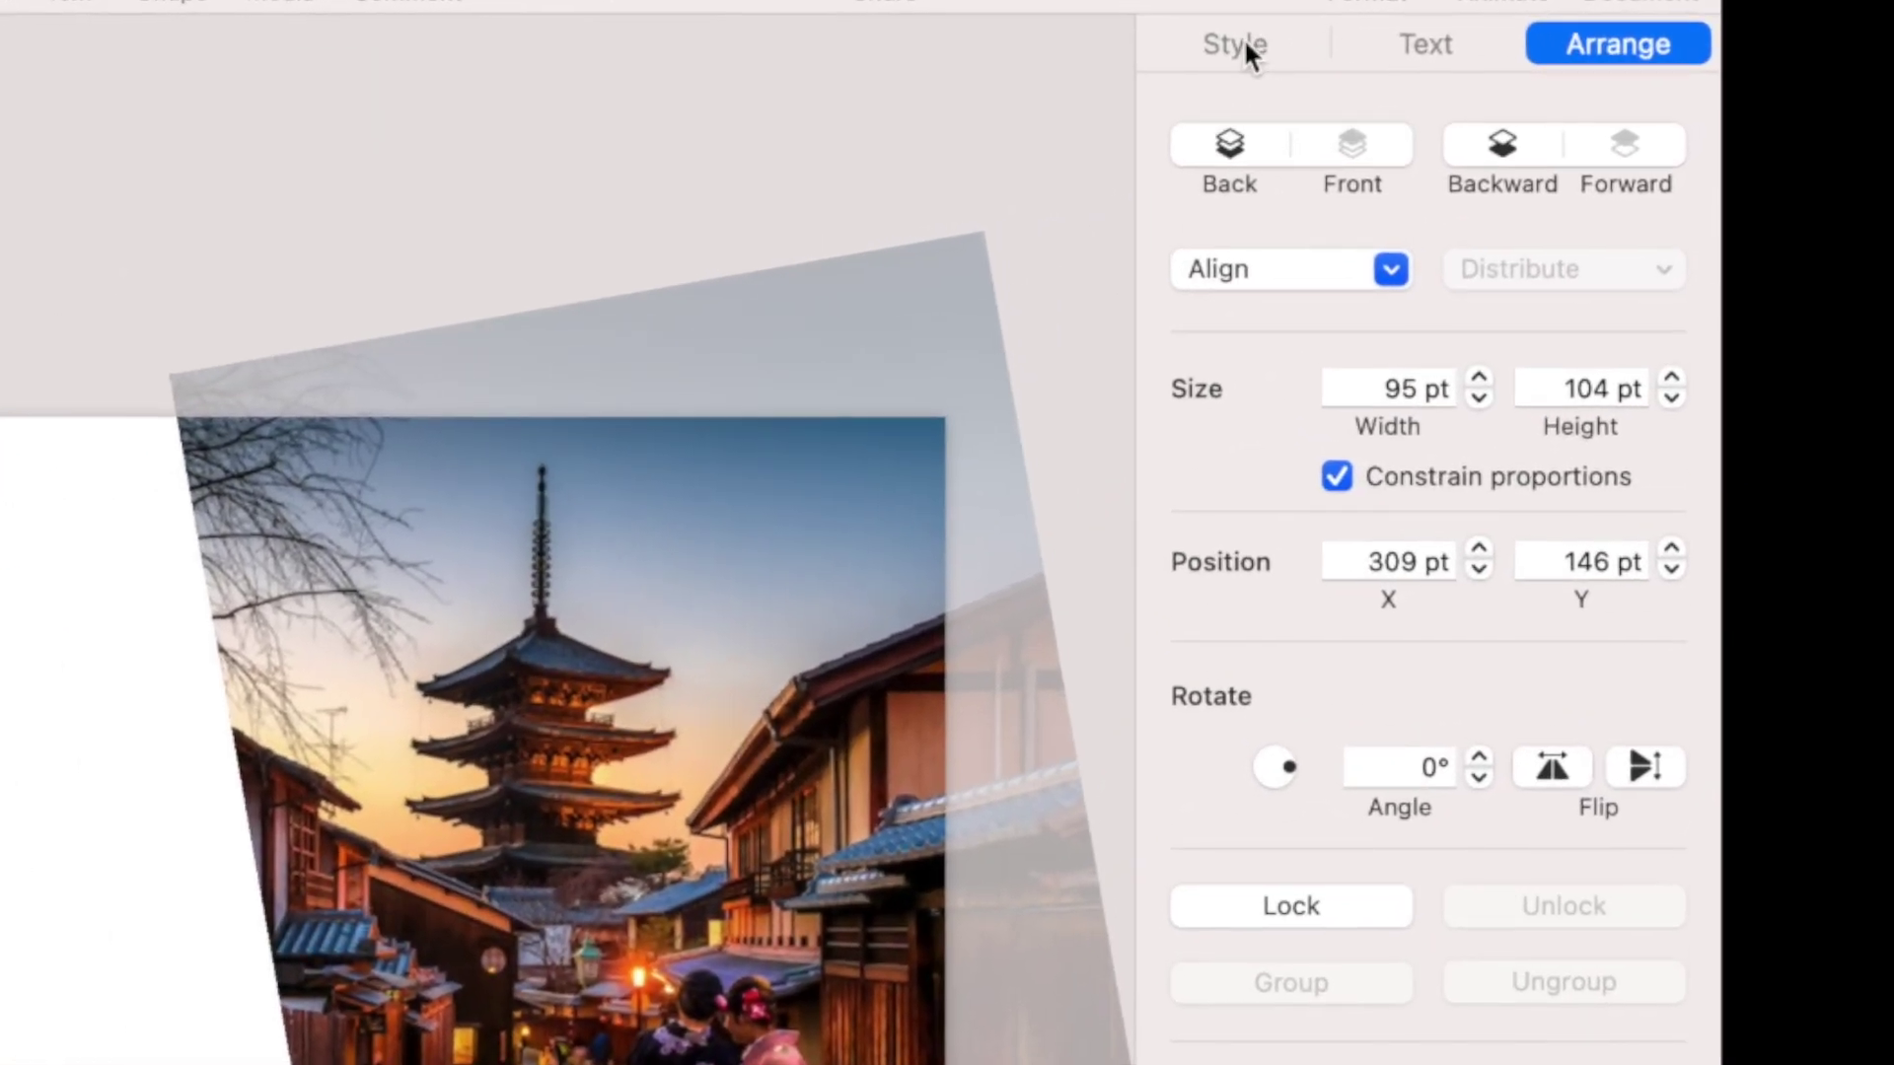
Fill the thumbs-up shape on the red circle with white.
left_click(1512, 77)
left_click(1239, 649)
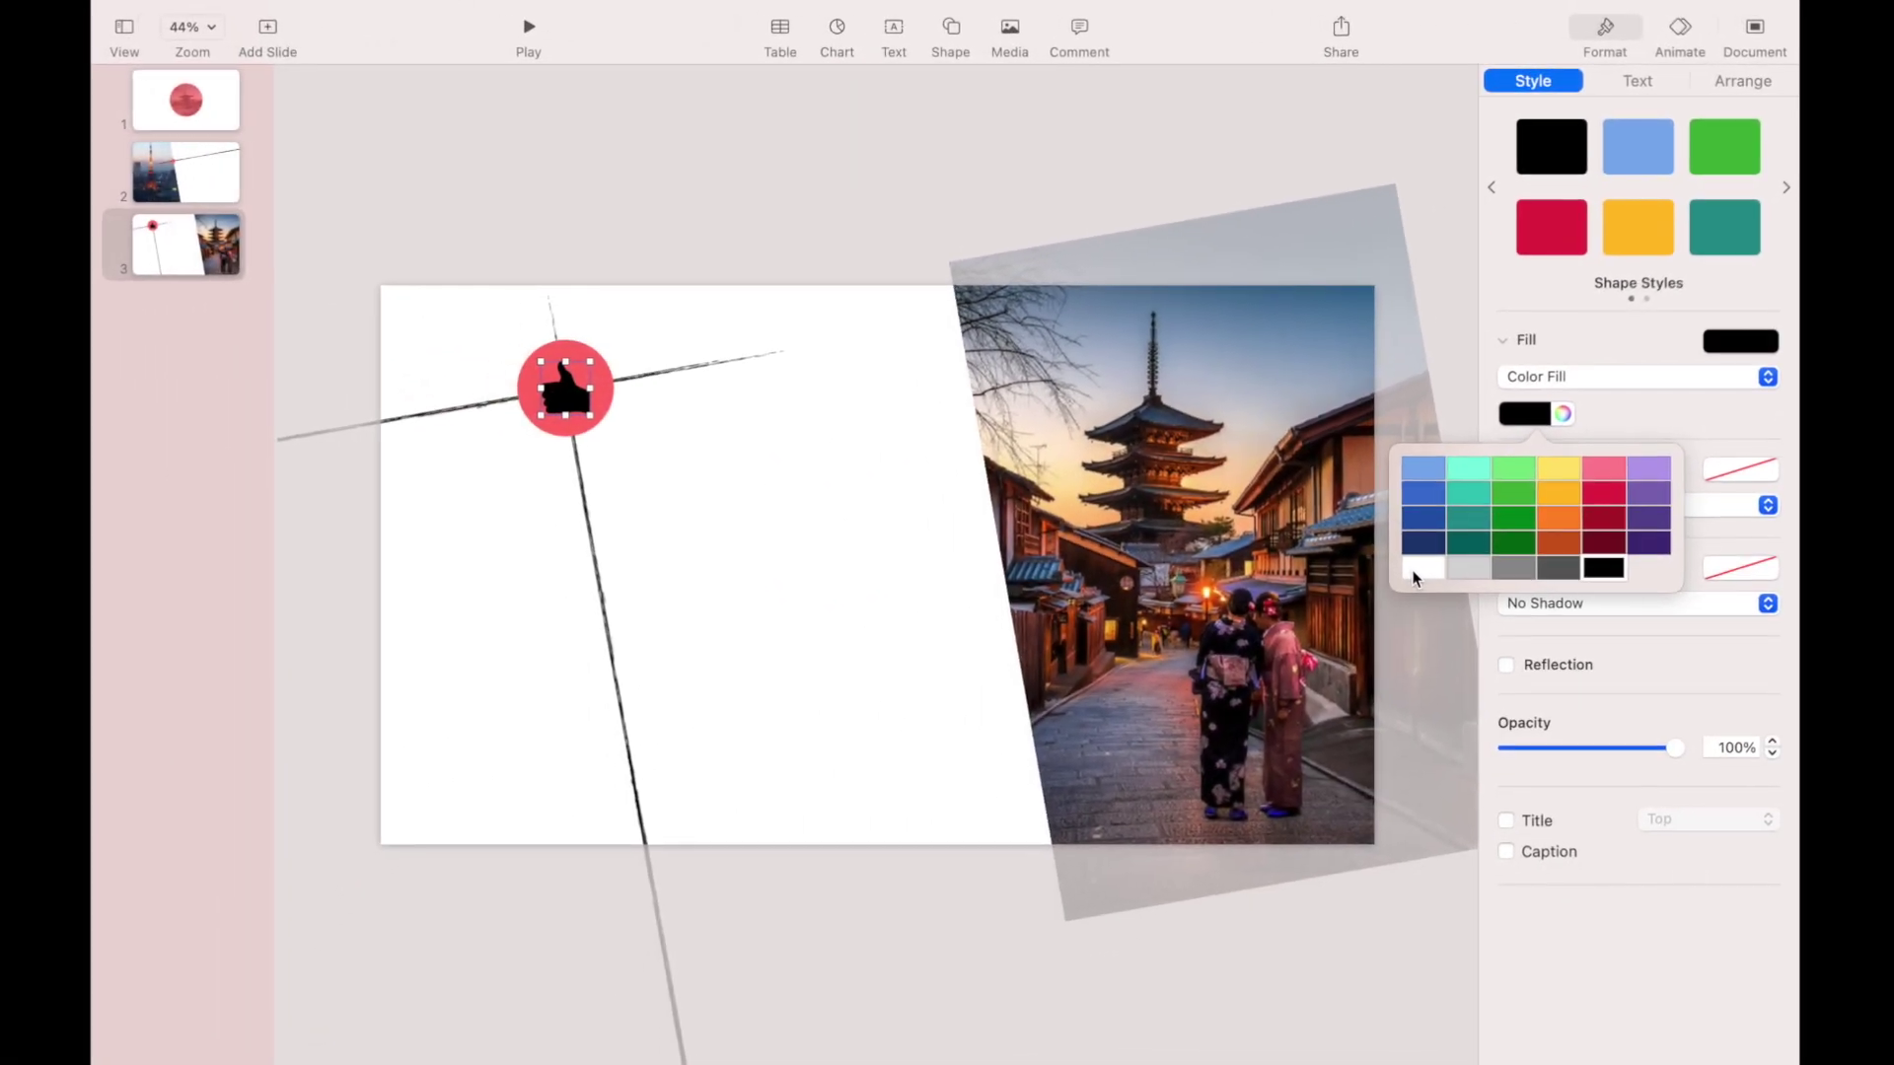
left_click(1021, 937)
left_click(29, 905)
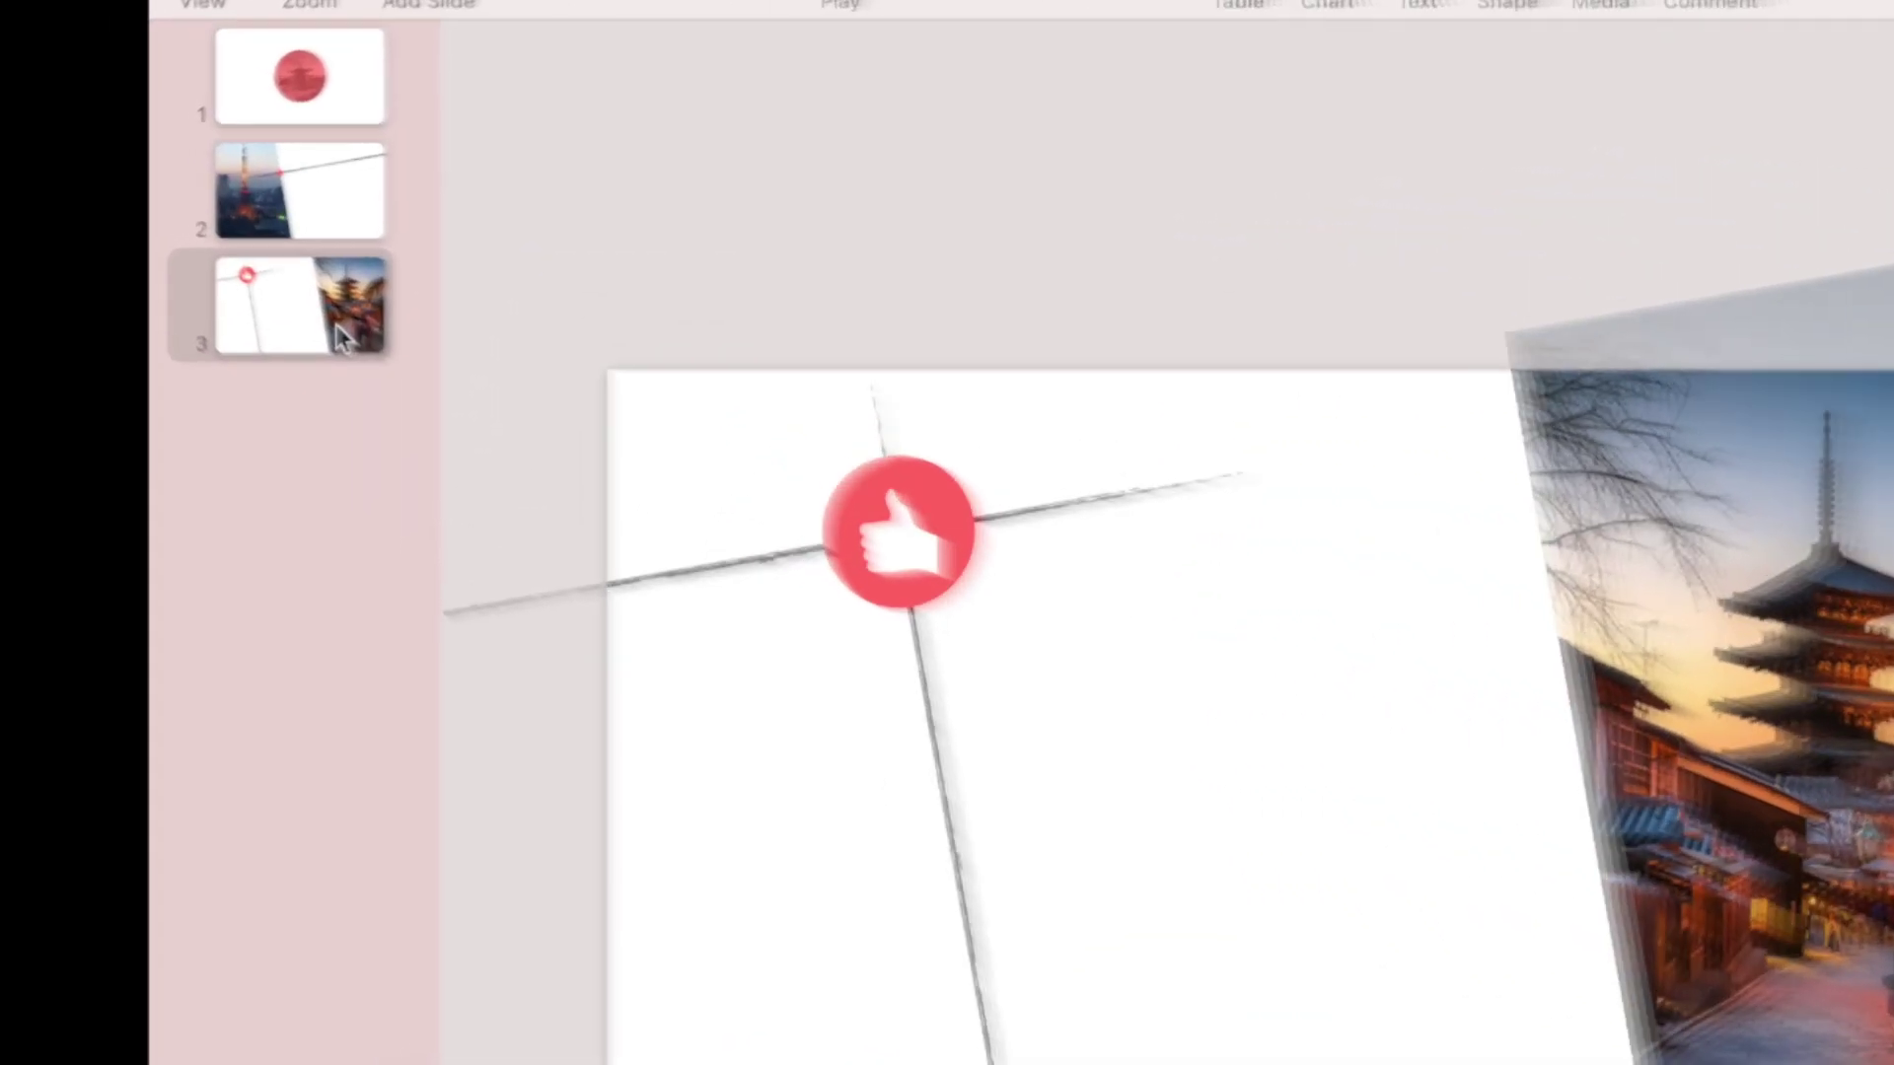
Duplicate slide 3 and open the copy, slide 4, for editing.
right_click(211, 255)
left_click(440, 801)
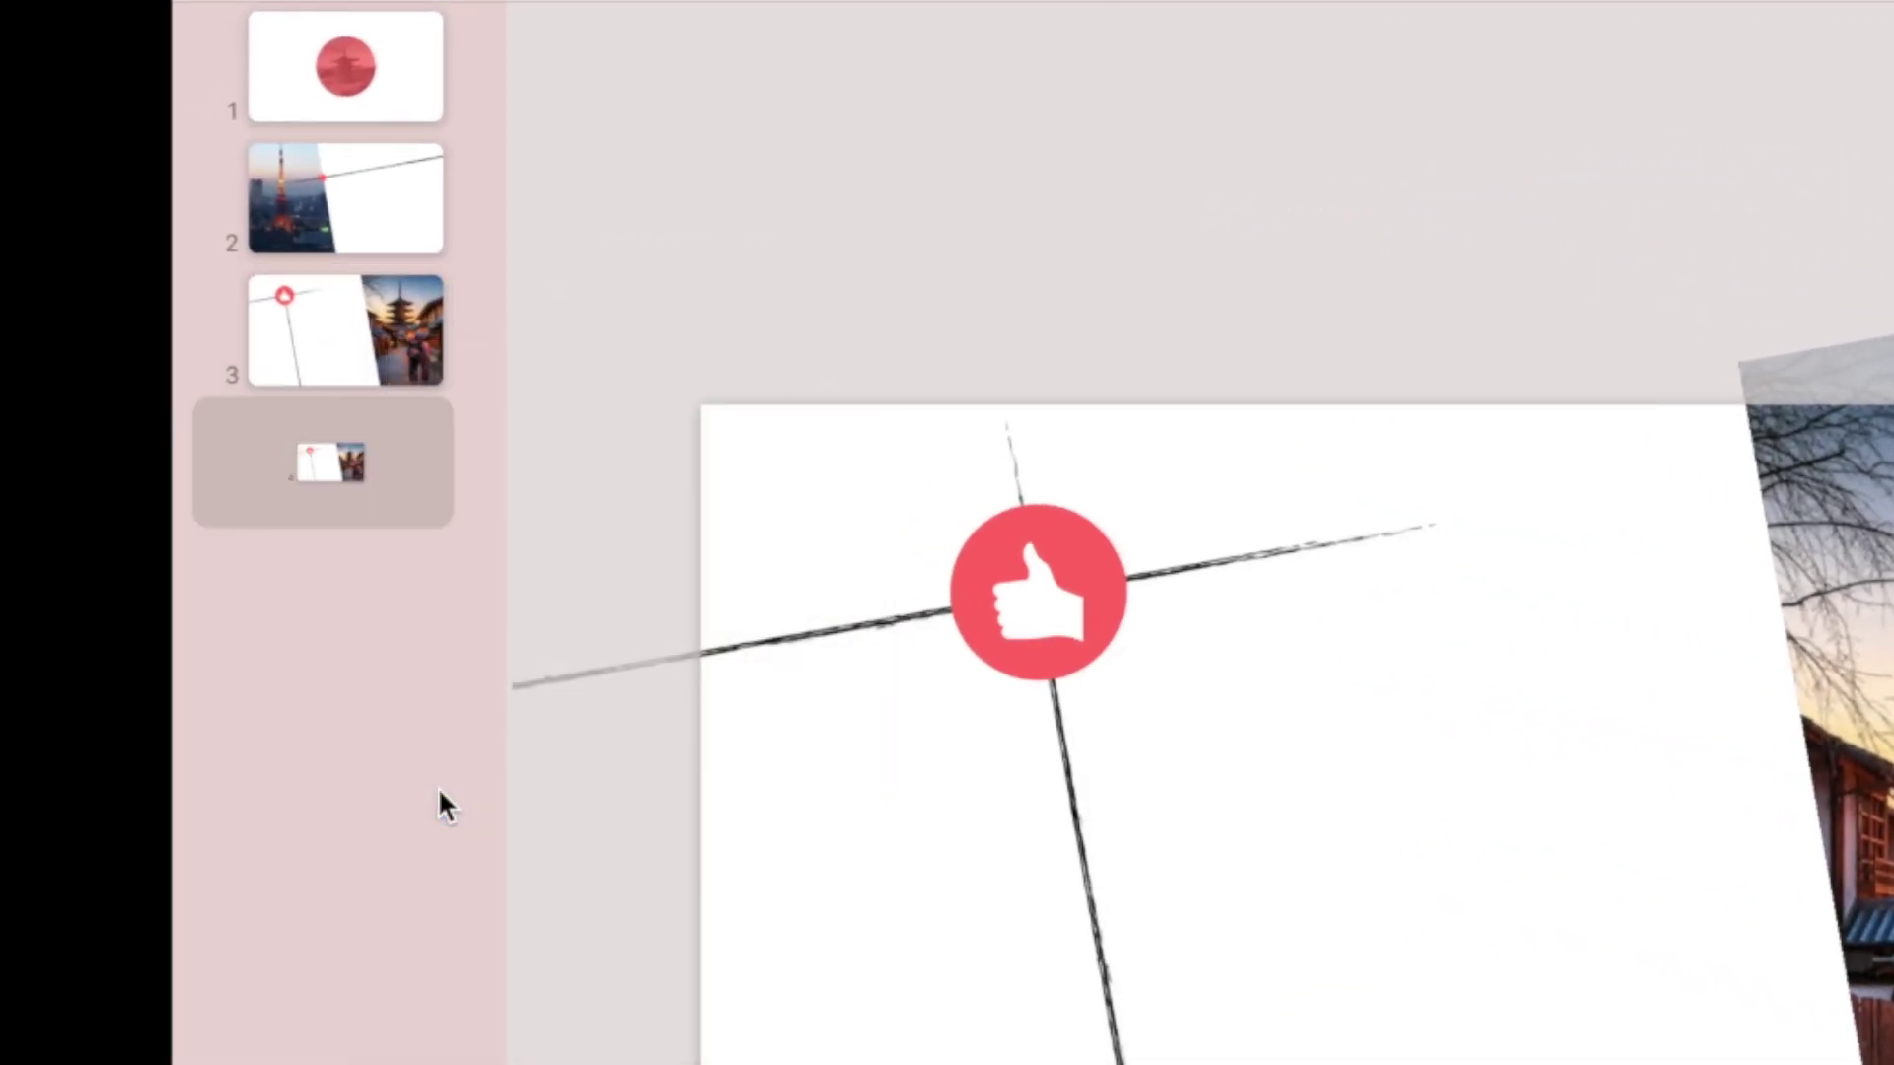
left_click(340, 479)
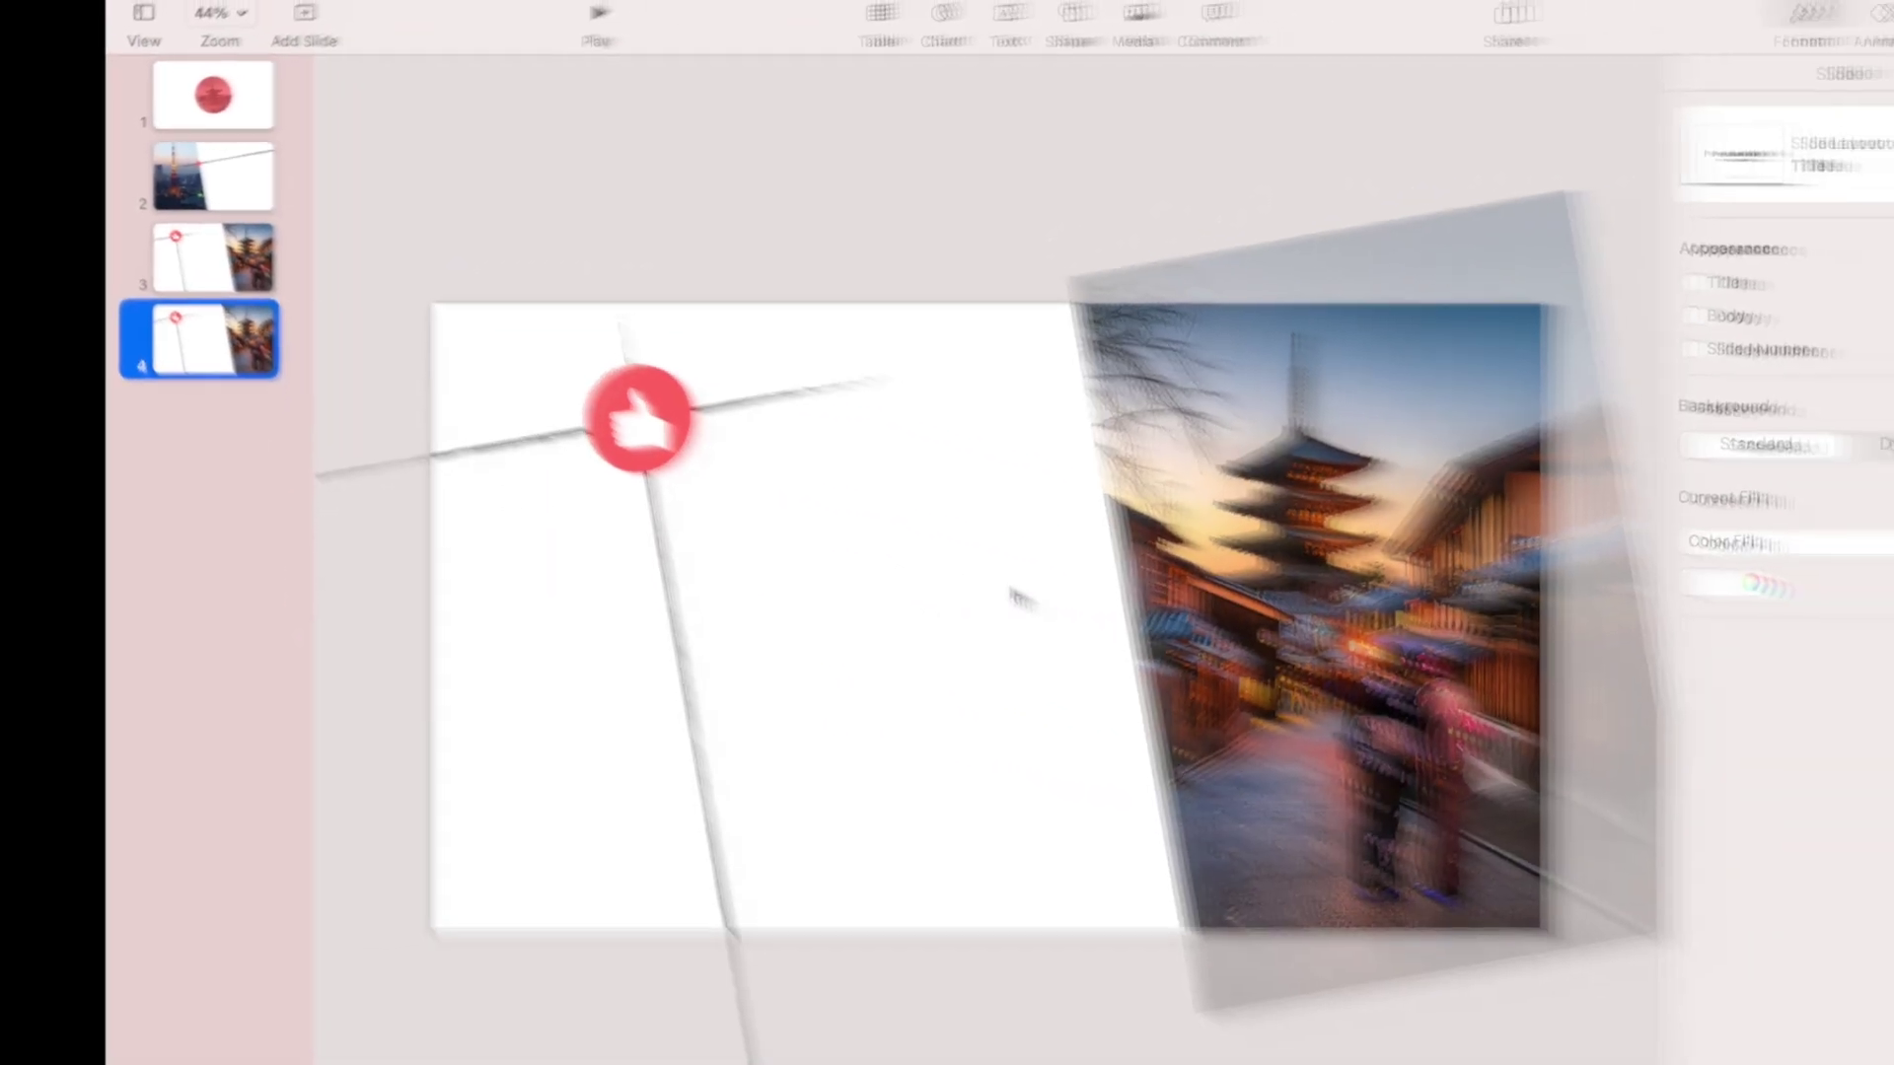
left_click(900, 542)
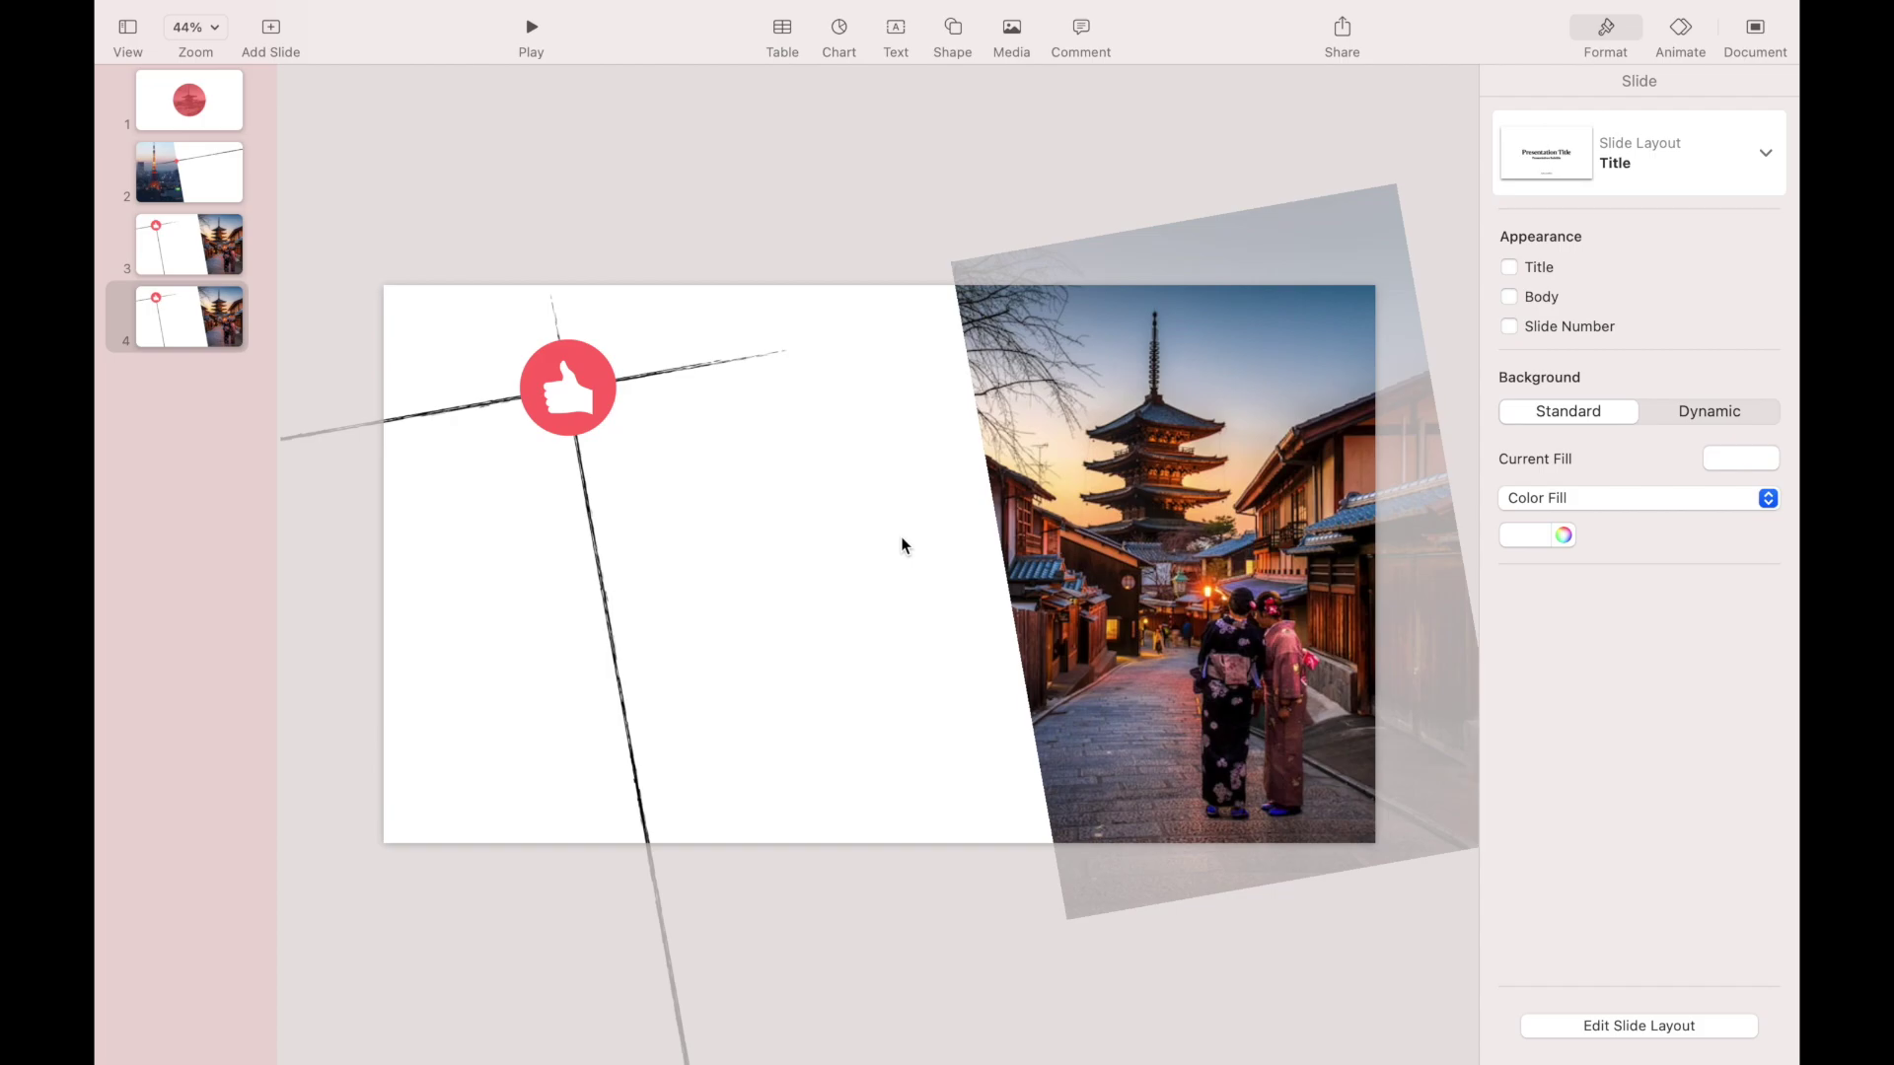
Shift all objects so the steep brush line's lower tip lies on slide 4, and place the Tokyo Tower placeholder over the slide's left side.
scroll(901, 542, "down", 5)
left_click_drag(1128, 412, 349, 961)
left_click_drag(1228, 829, 1391, 275)
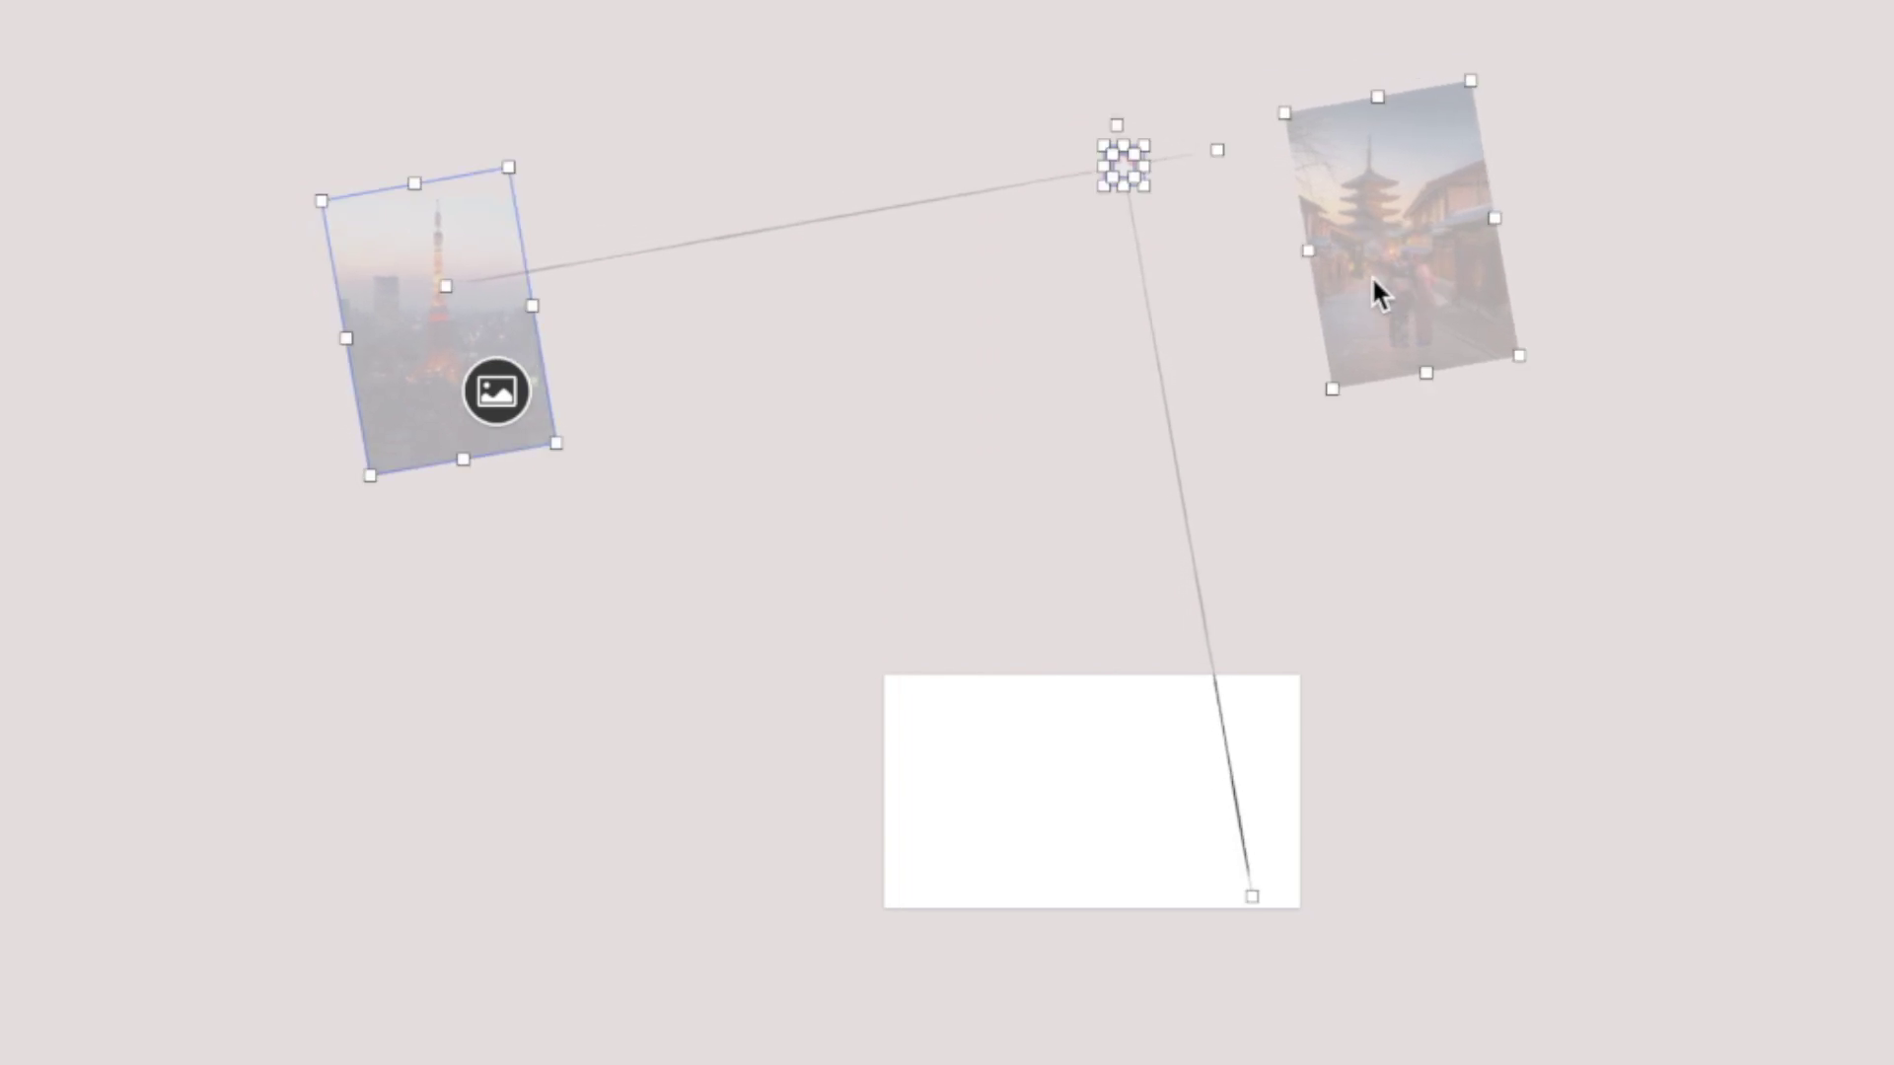
left_click(1376, 537)
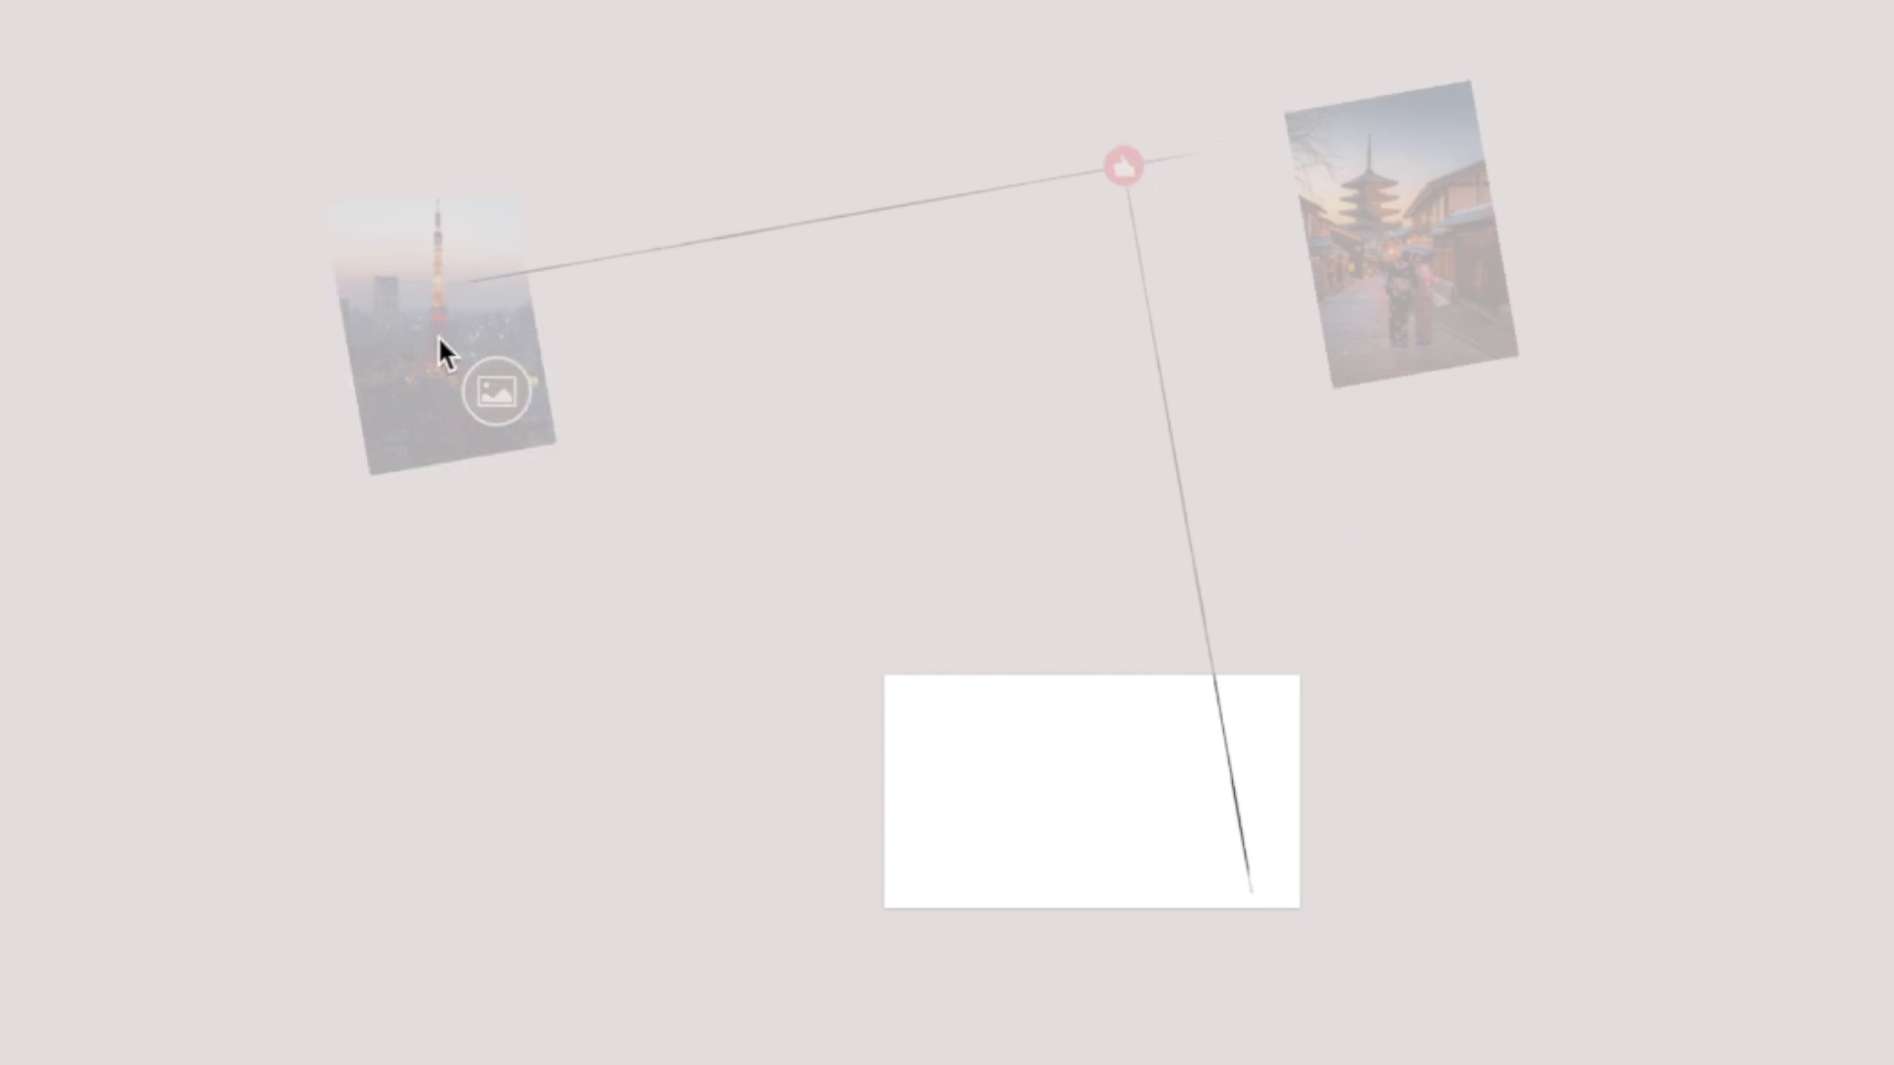
left_click(409, 332)
left_click_drag(409, 333, 903, 779)
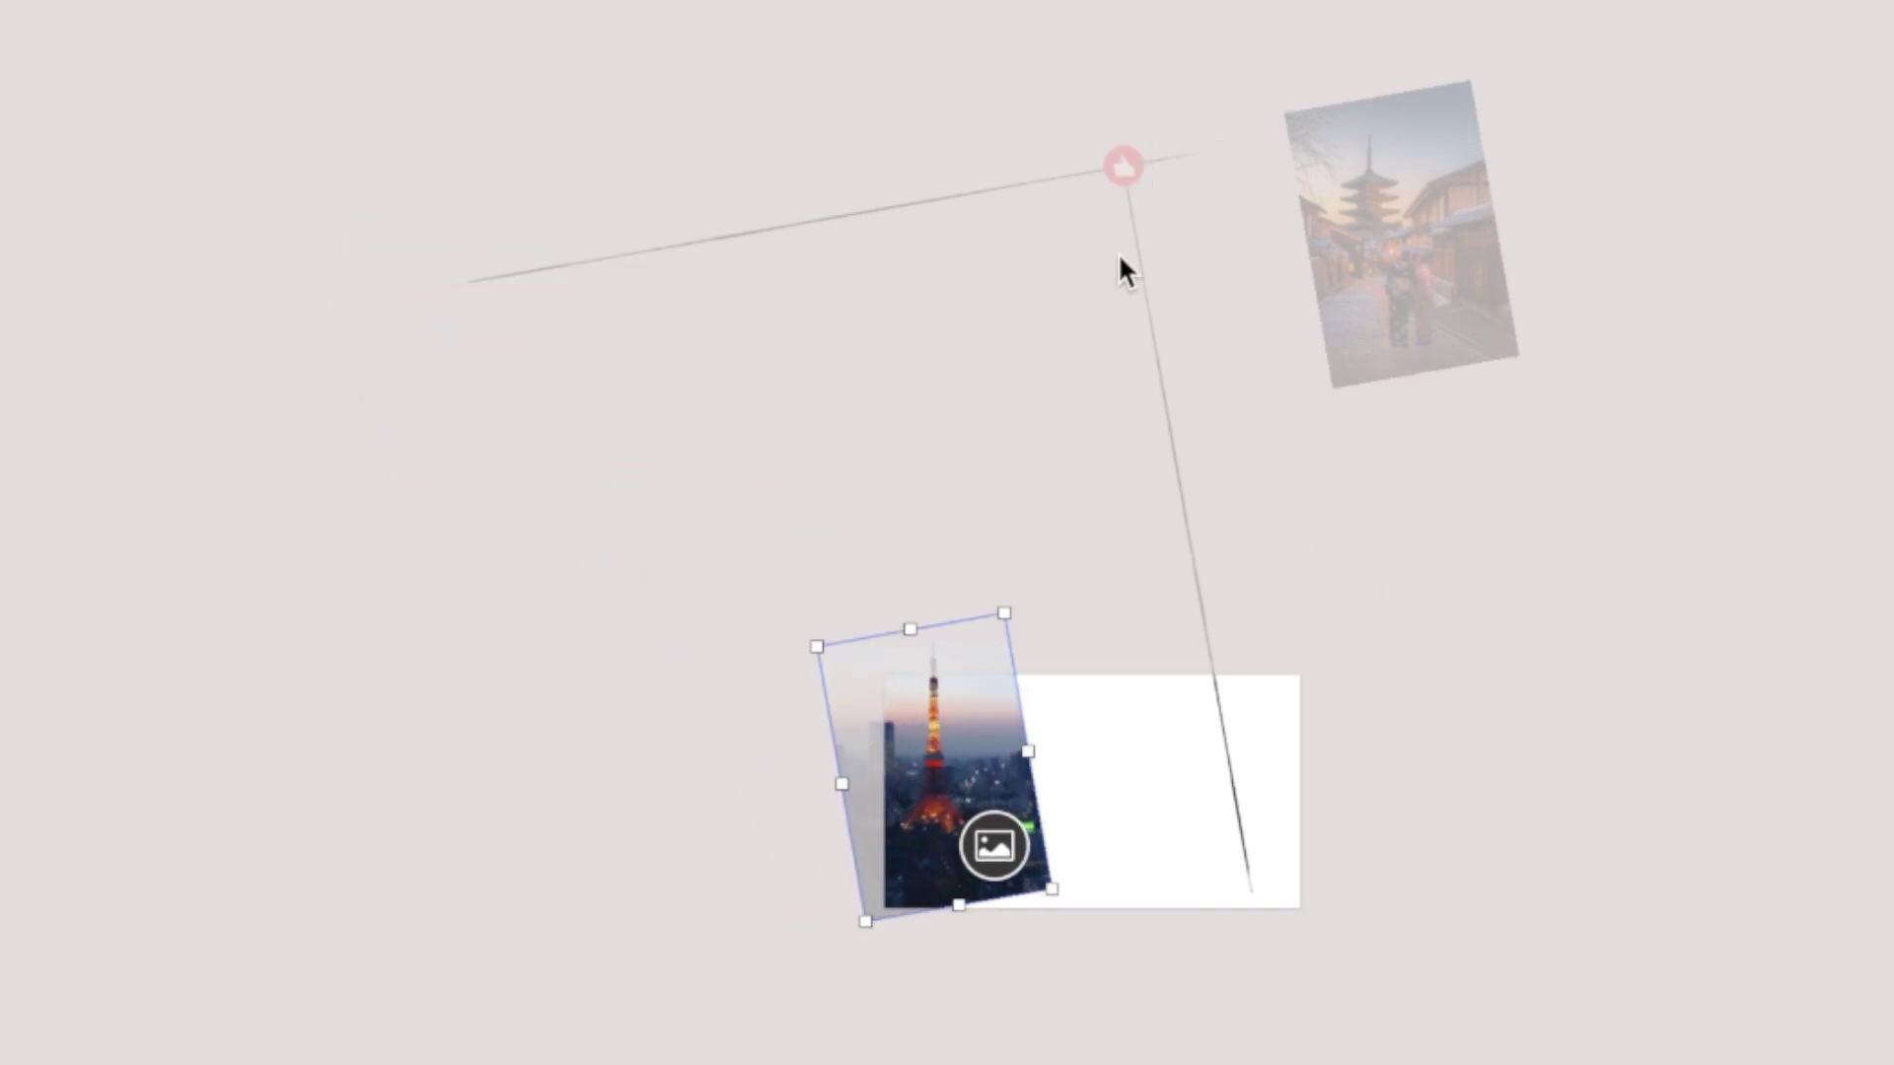
Delete the thumbs-up shape and move the red circle onto the steep brush line near its lower end on slide 4.
left_click(1134, 158)
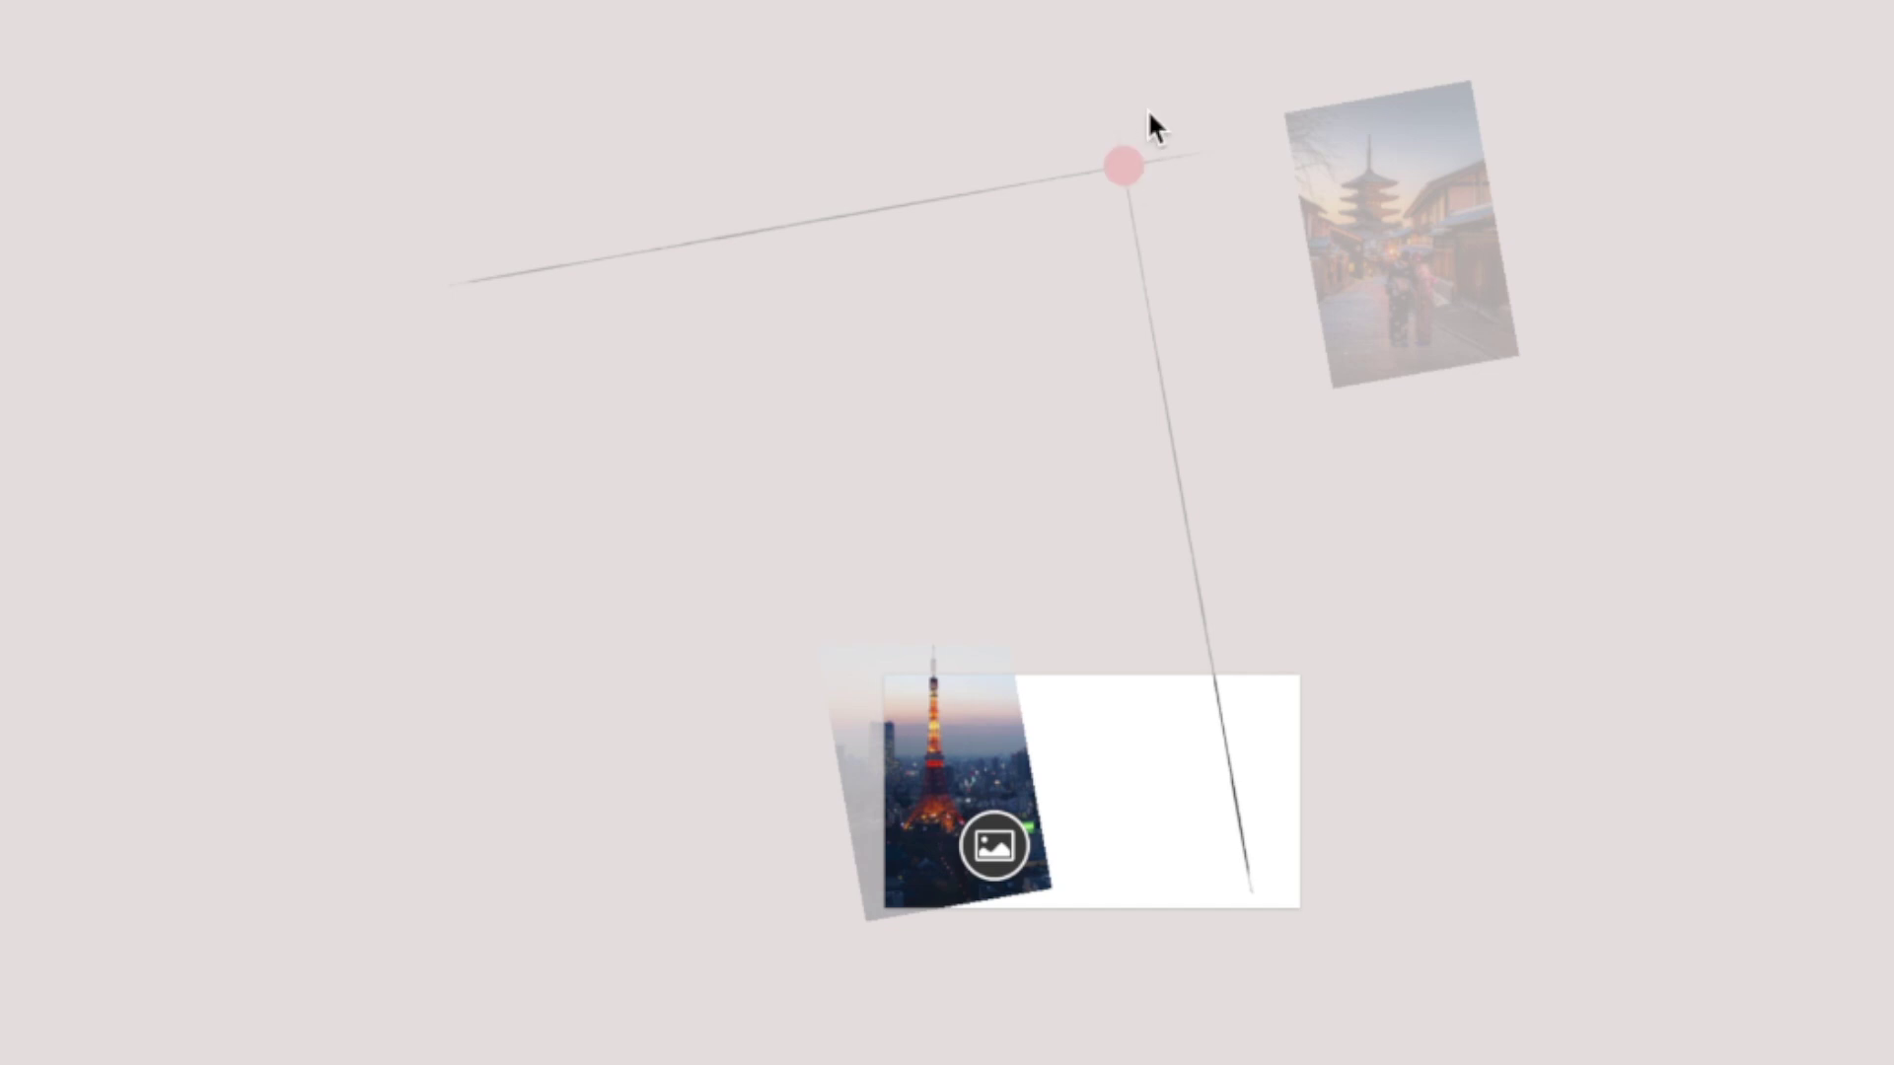
left_click_drag(1129, 163, 1211, 807)
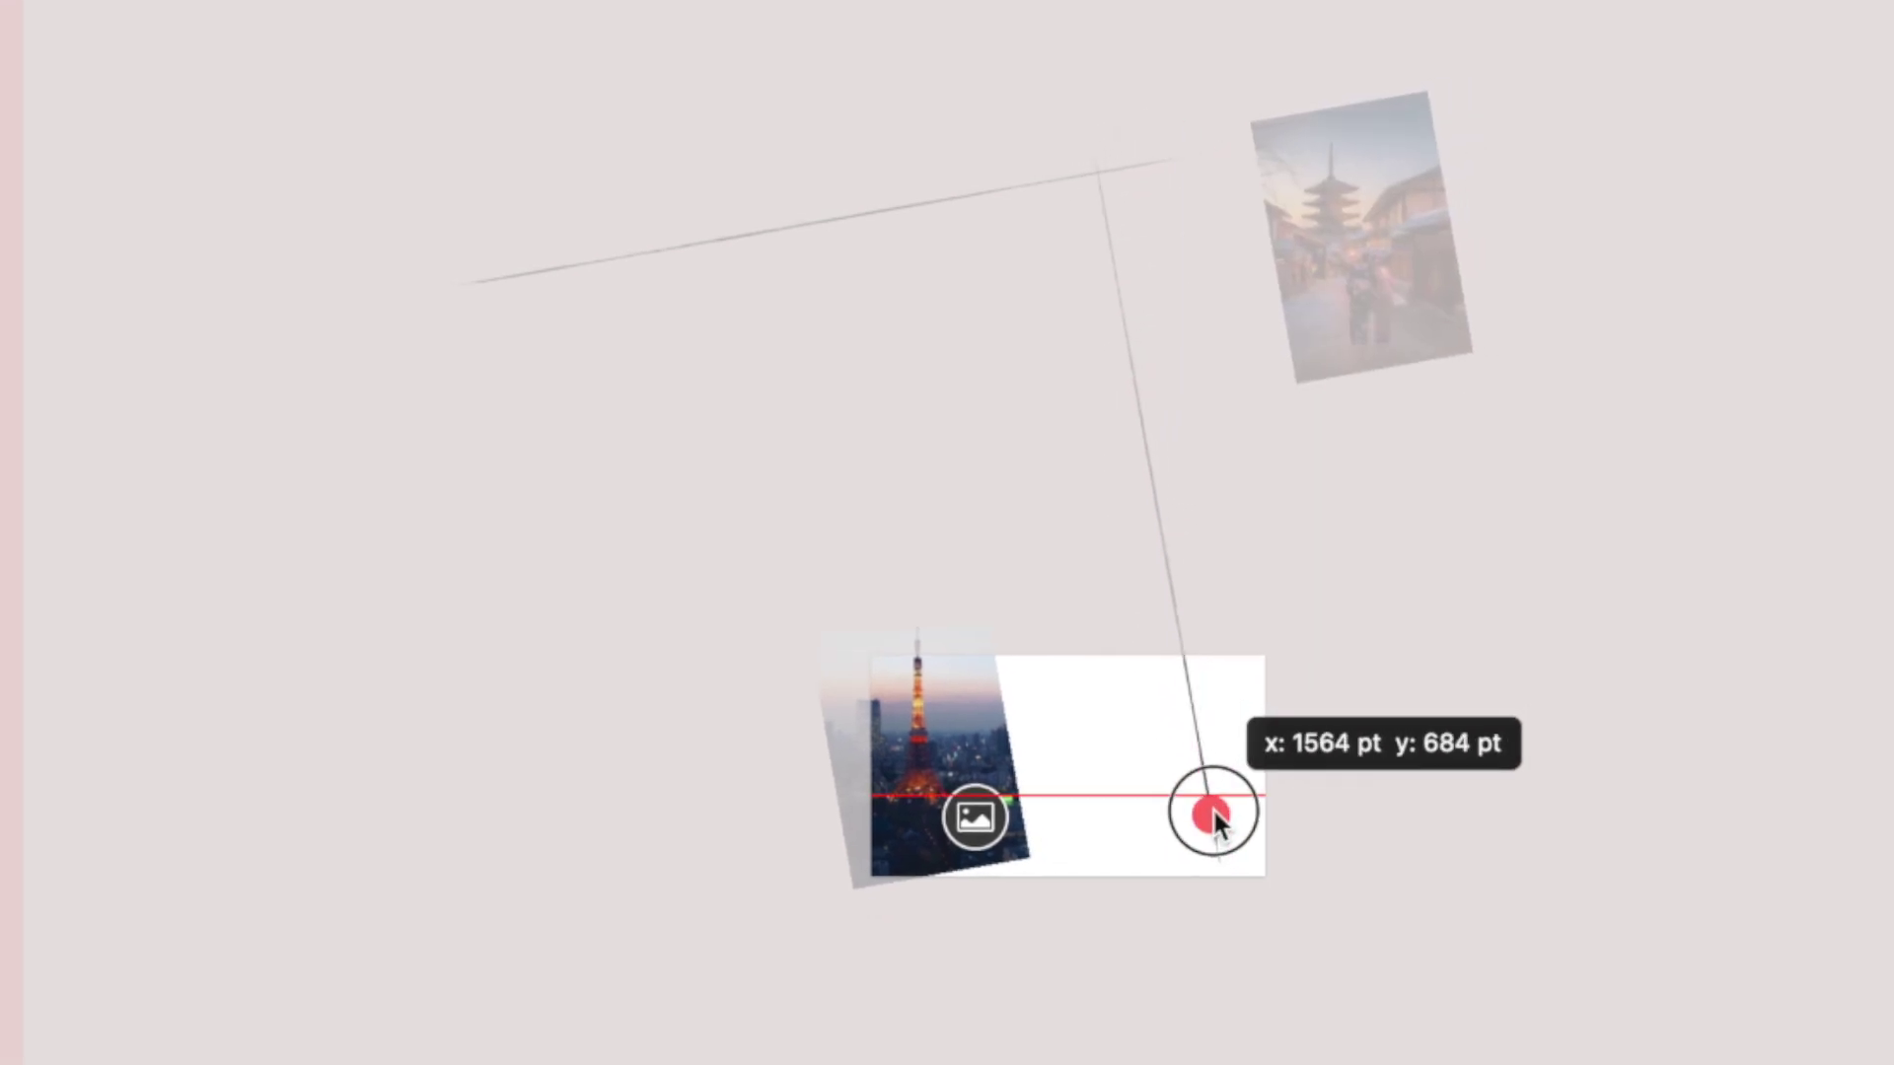
left_click(1257, 824)
Adjust the Tokyo Tower placeholder to cover the slide's full height, and shrink the red circle to about half its size on the steep line.
scroll(1258, 825, "up", 5)
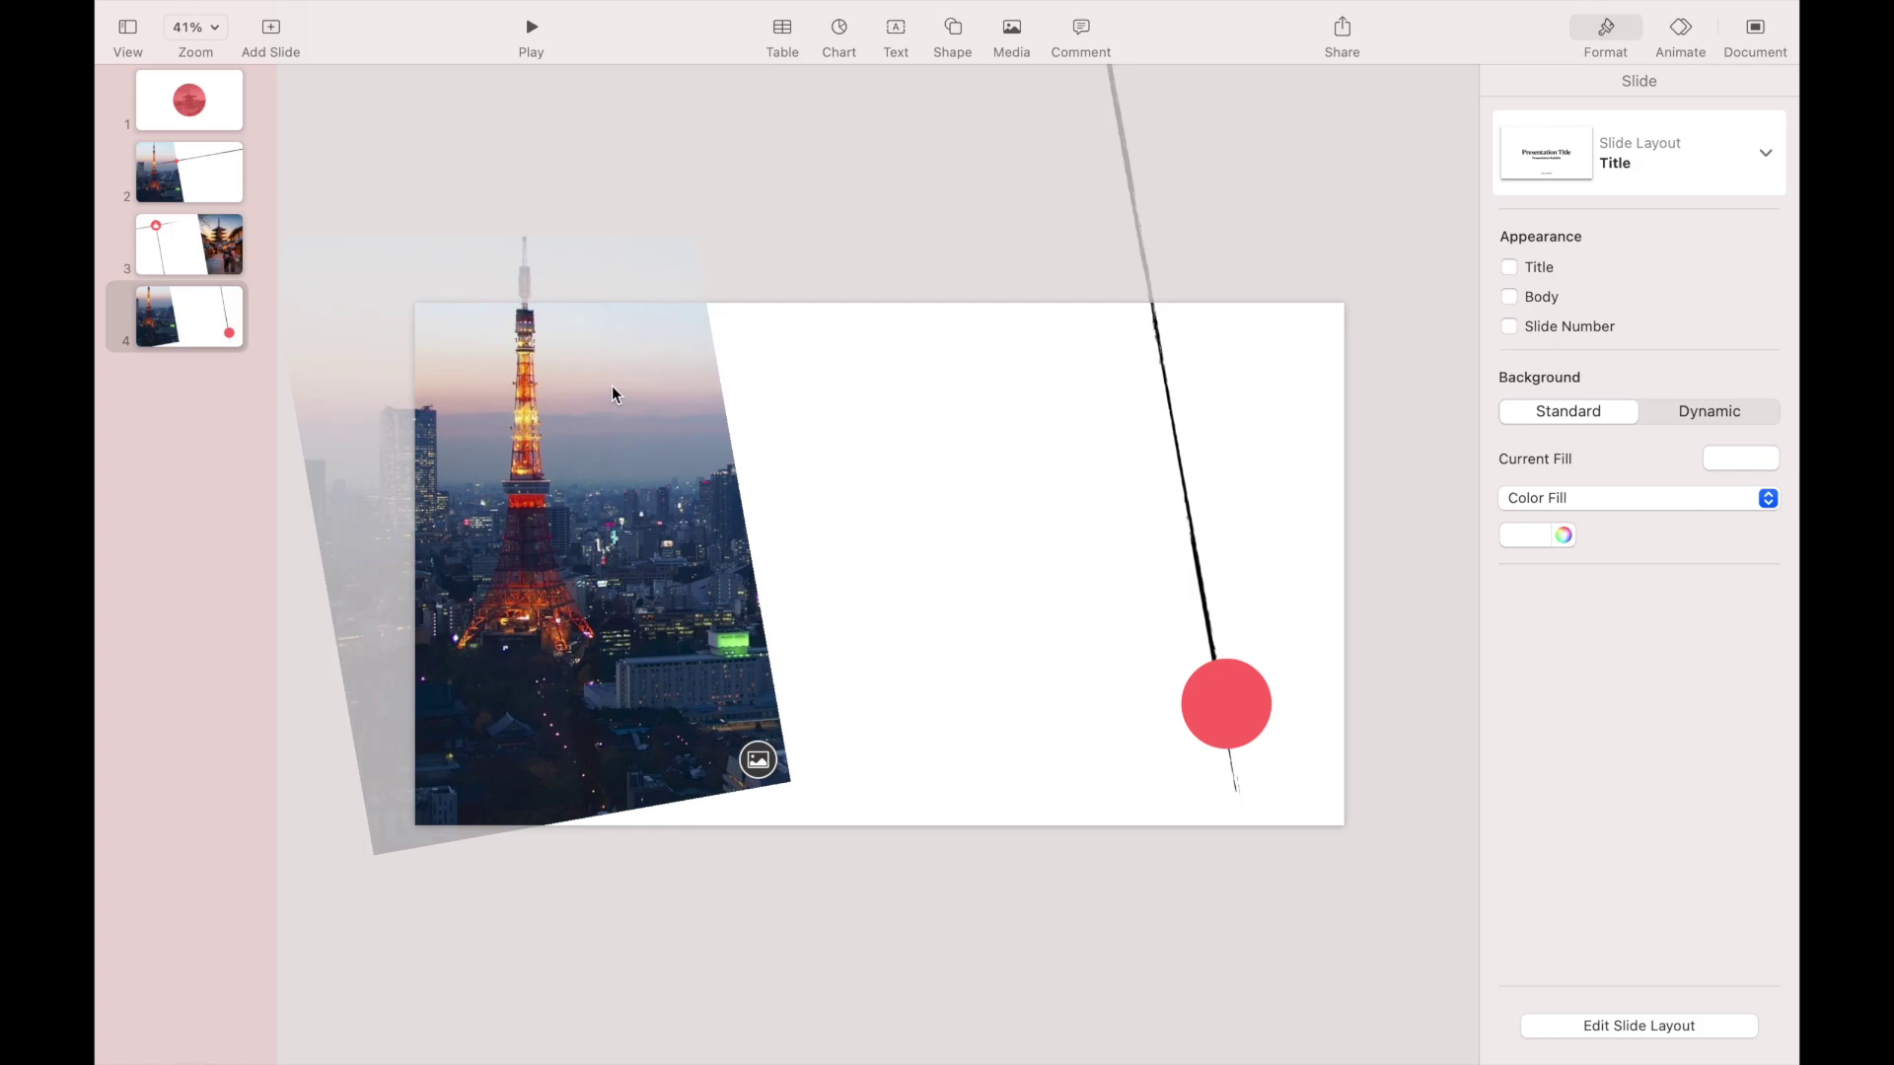
left_click_drag(612, 393, 657, 437)
left_click_drag(1233, 712, 1215, 642)
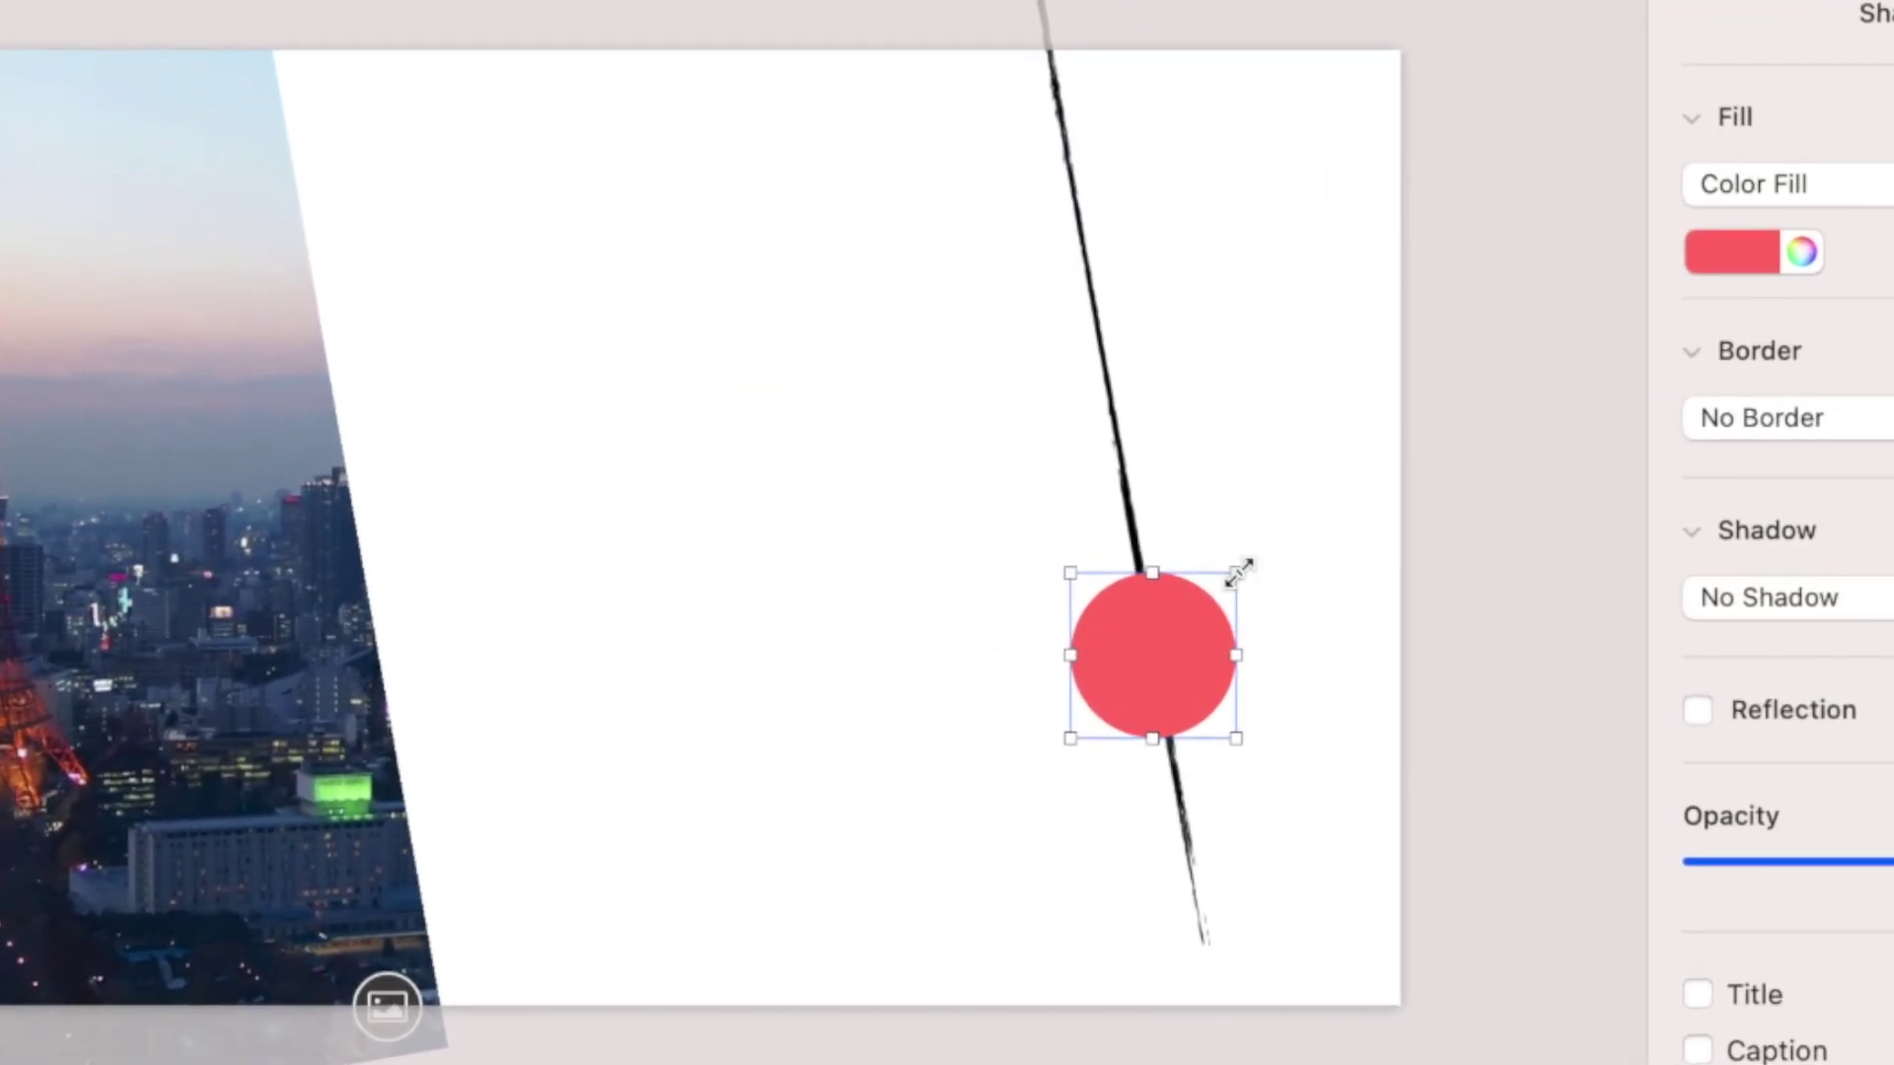
left_click_drag(1237, 574, 1137, 746)
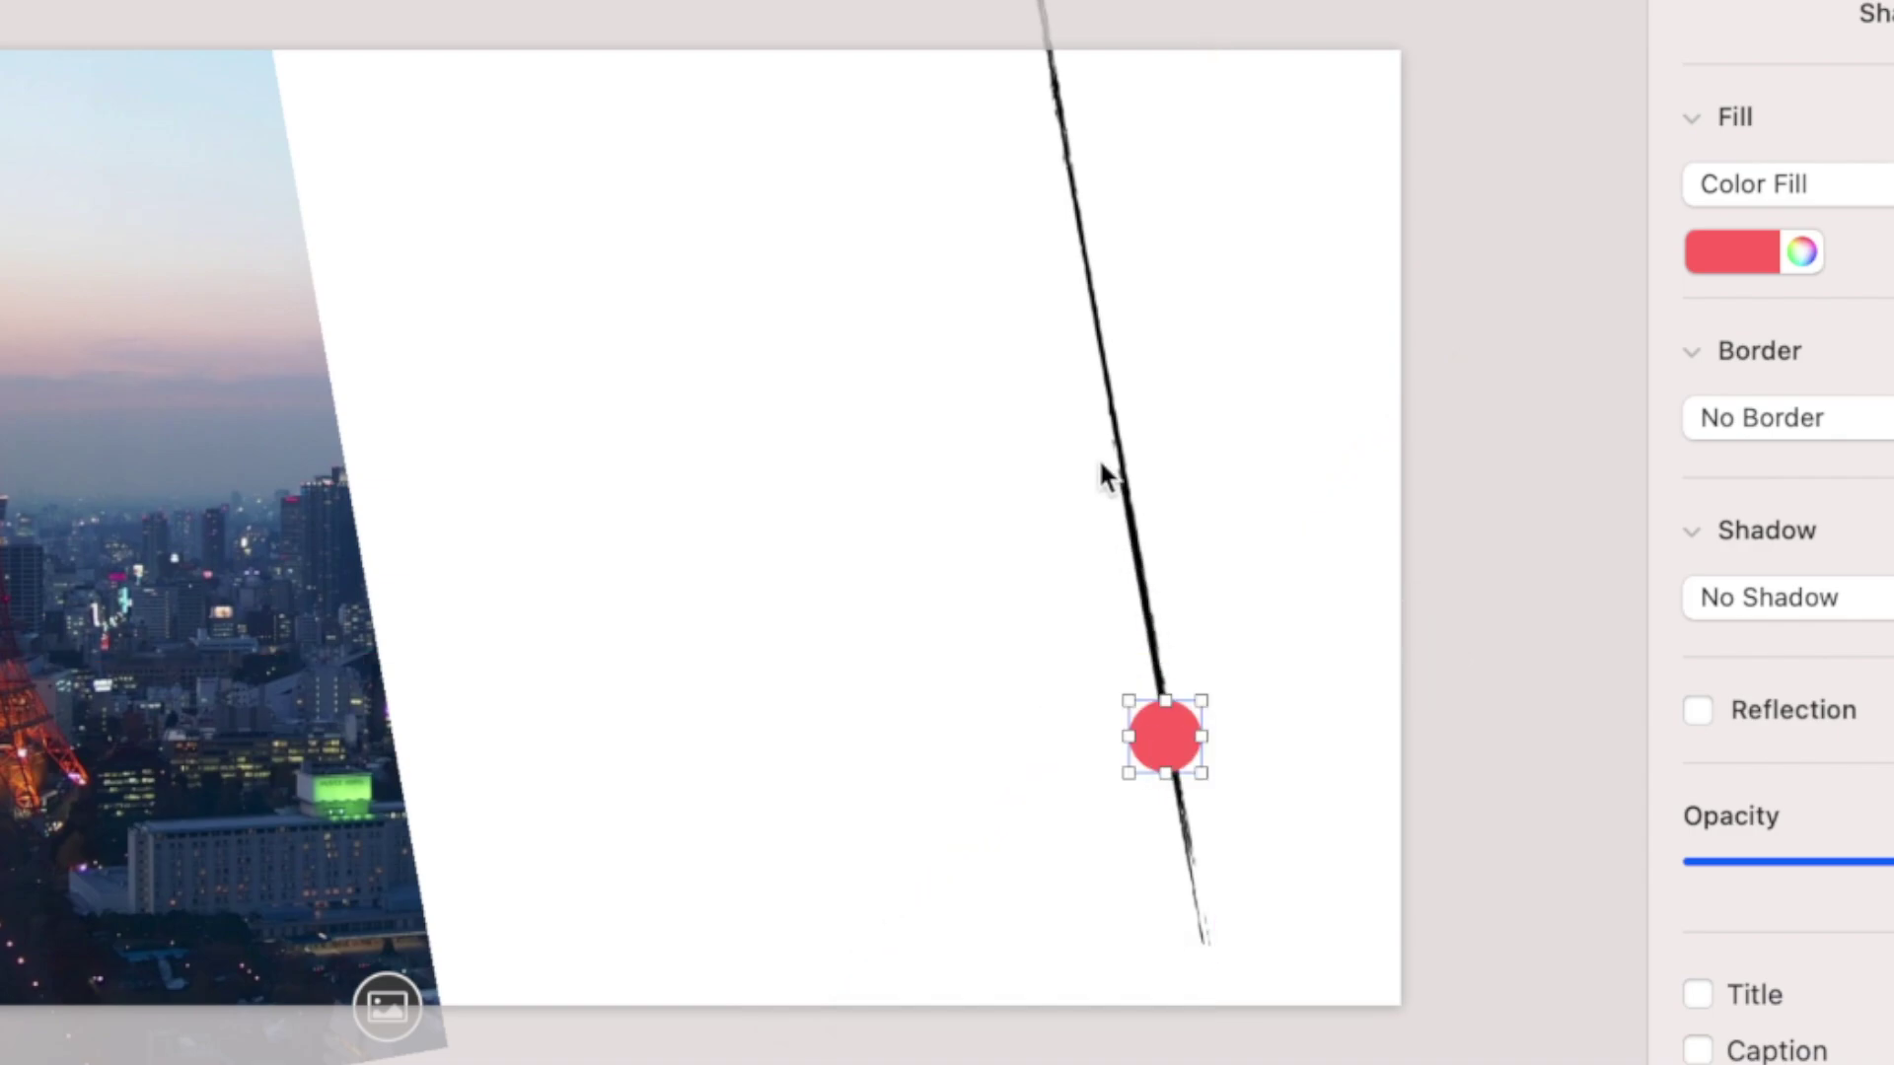
Duplicate the steep brush line on slide 4, move the copy away from the original and rotate it to 10°.
left_click(1103, 385)
right_click(1103, 375)
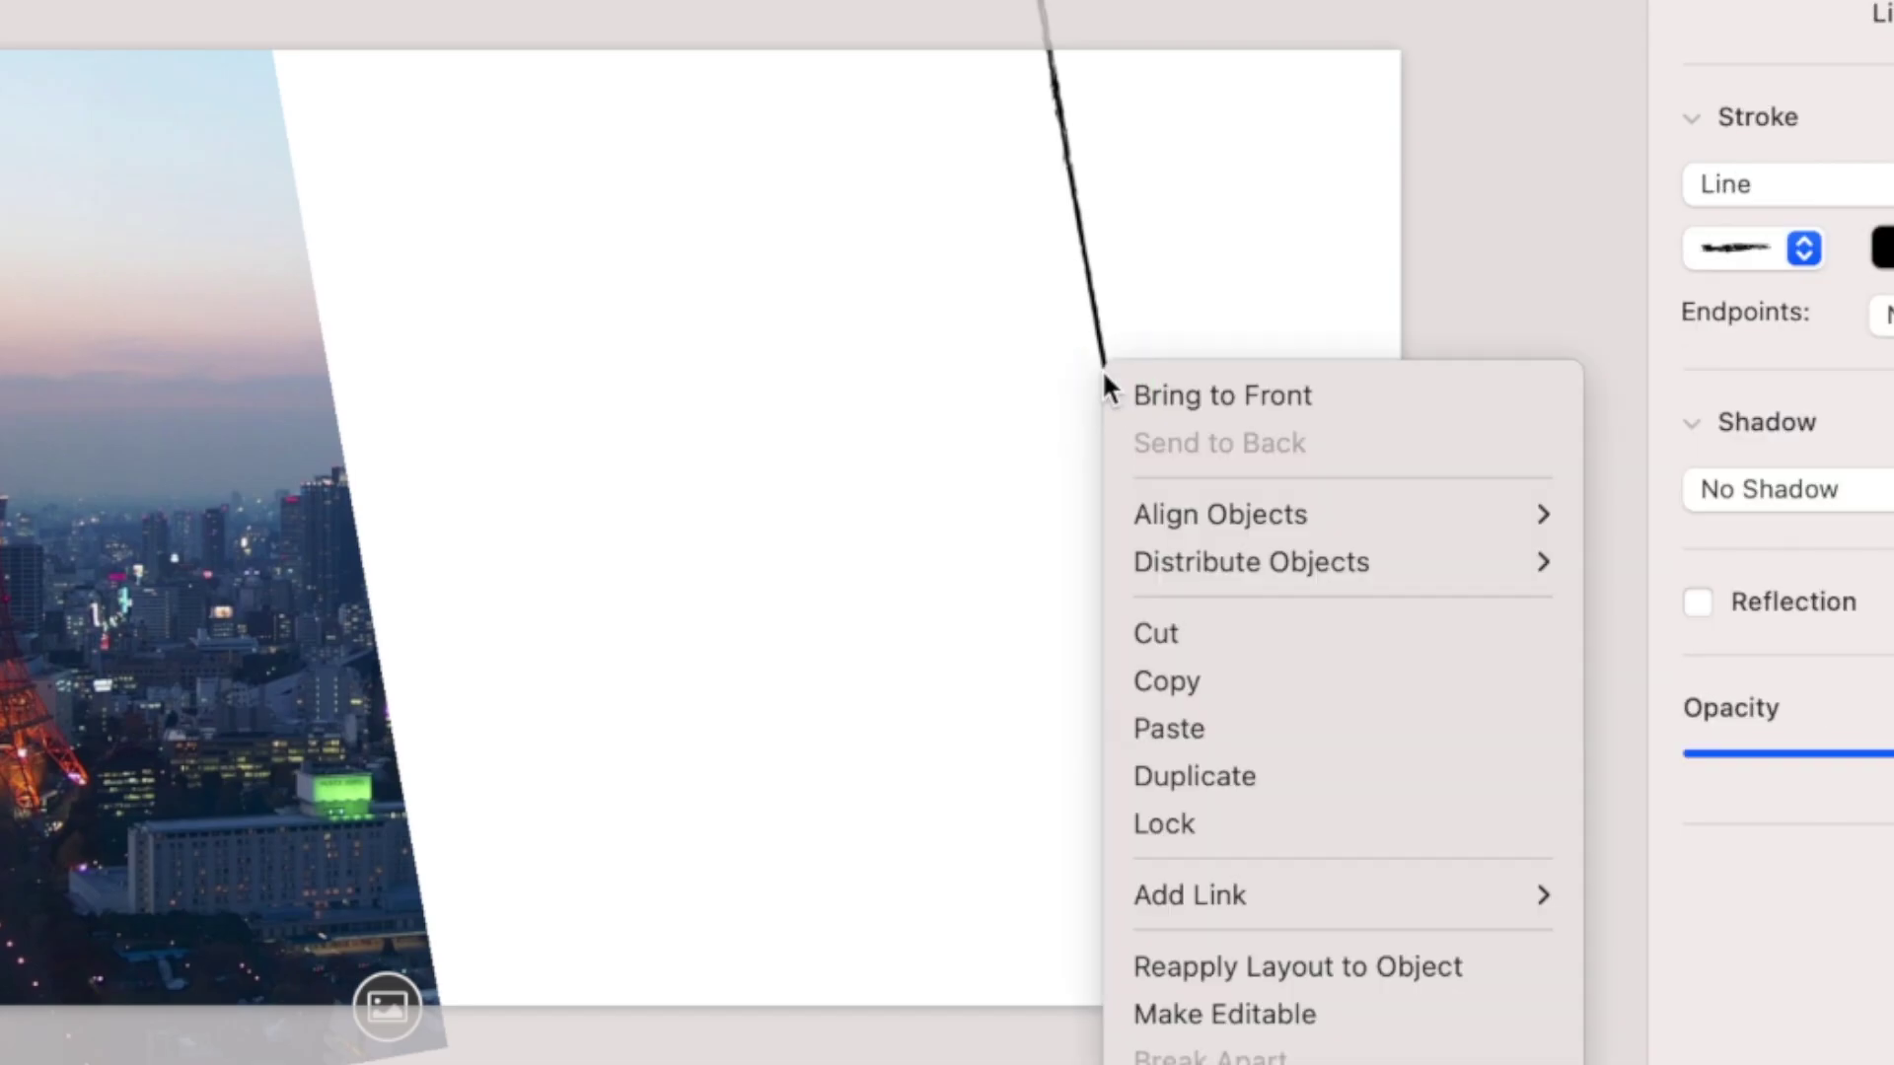
left_click(1125, 779)
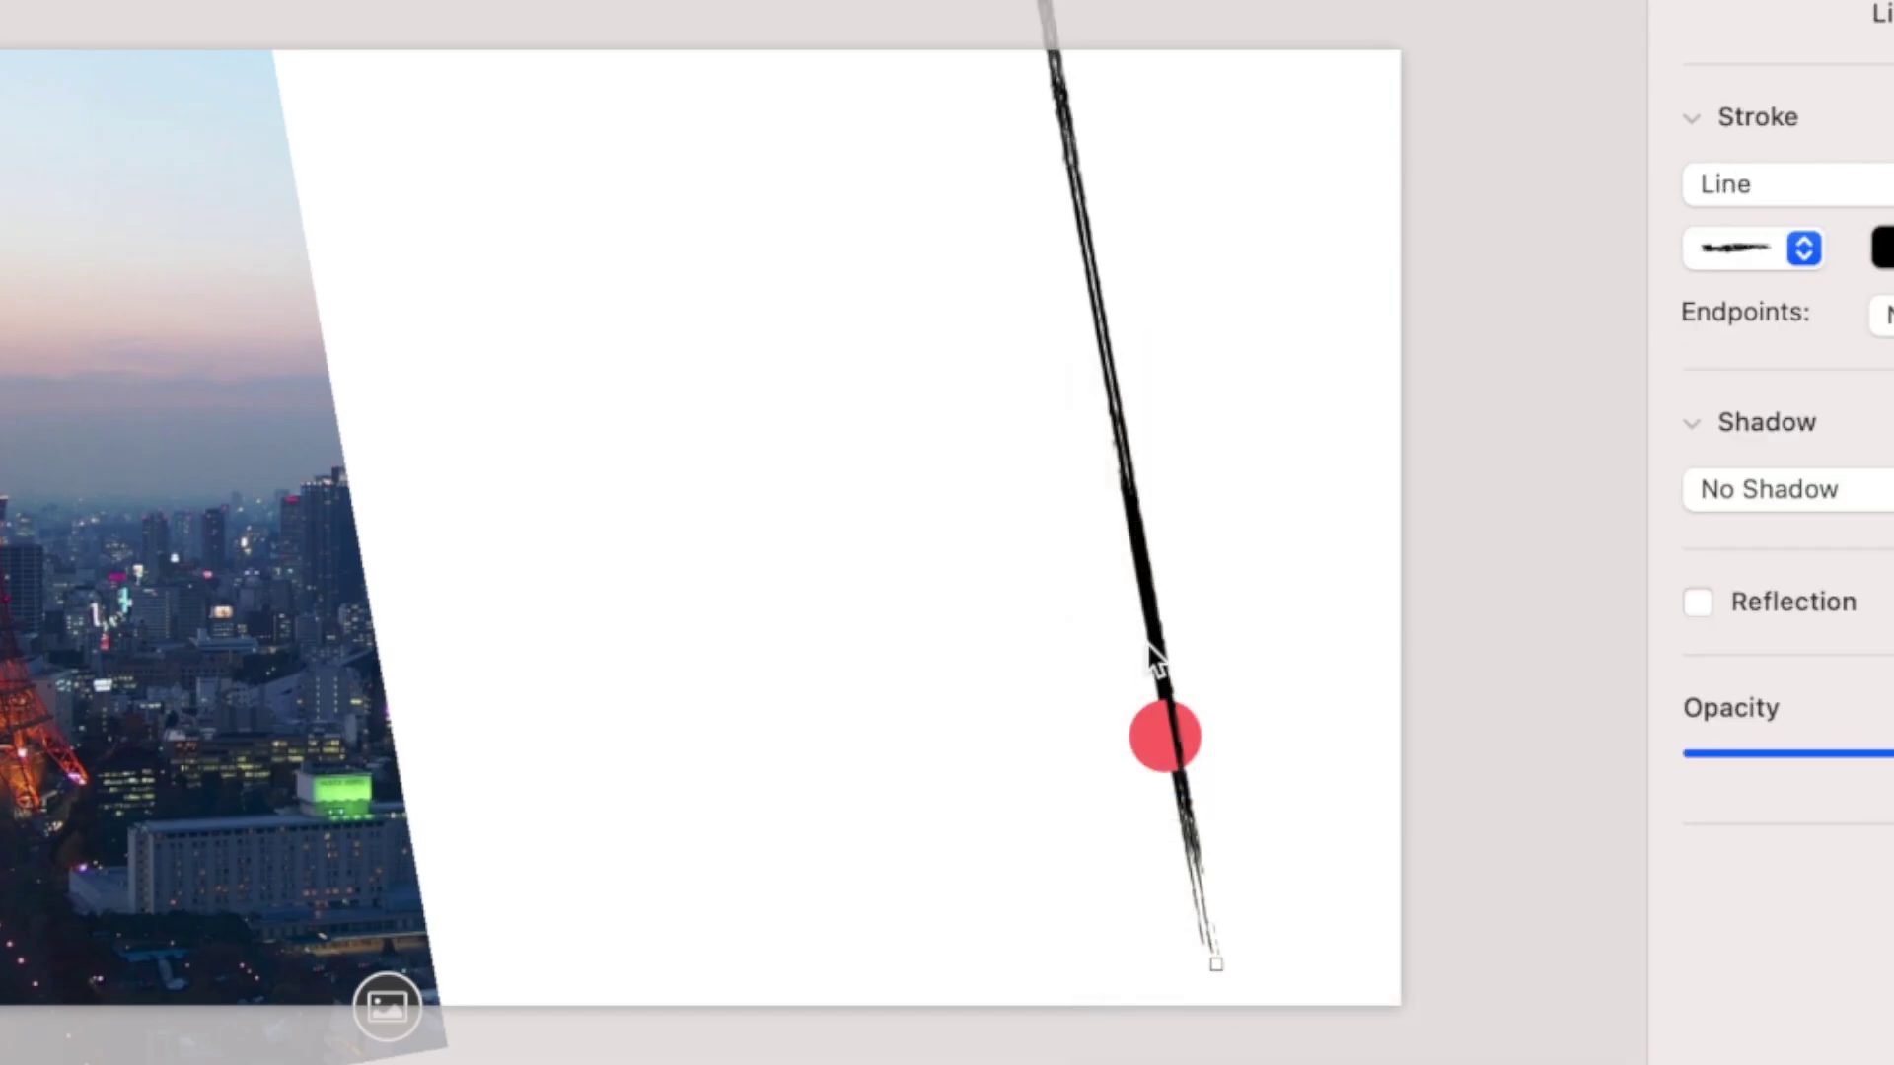
left_click_drag(1158, 623, 900, 680)
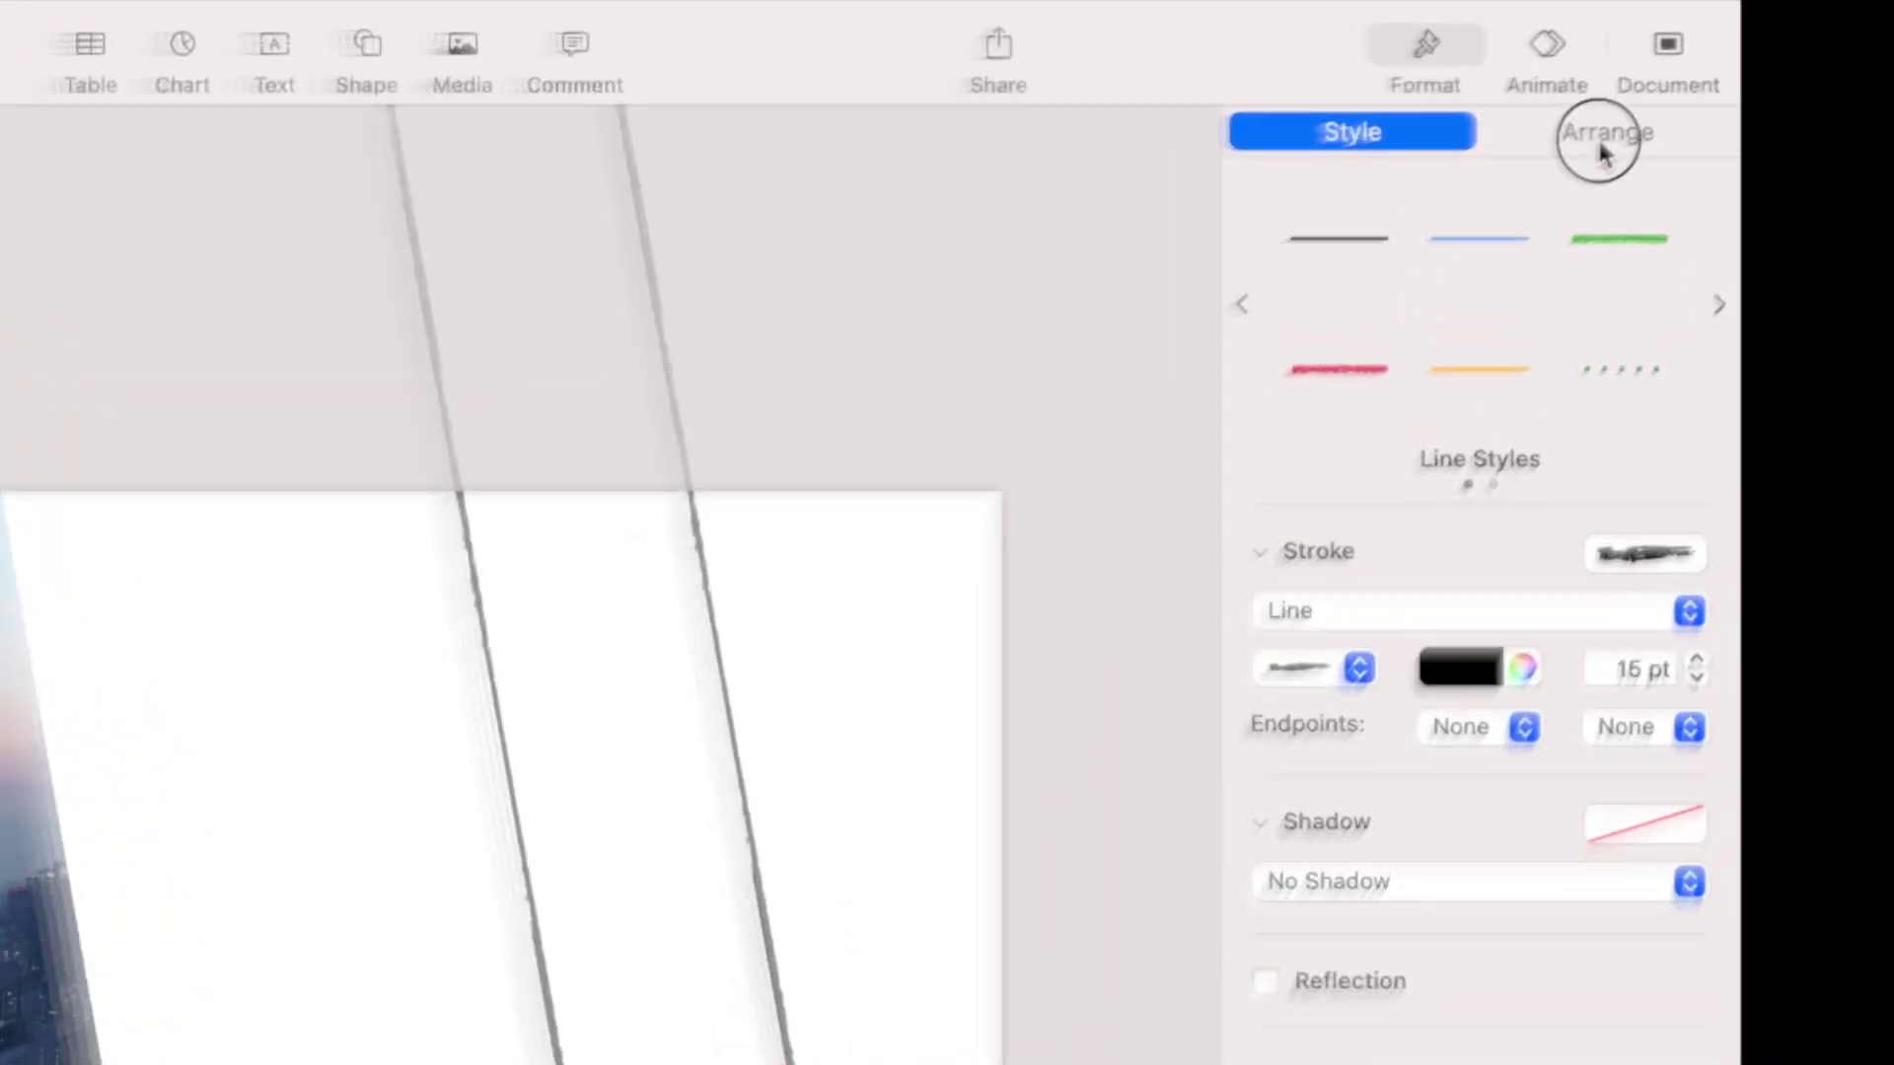
left_click(1715, 85)
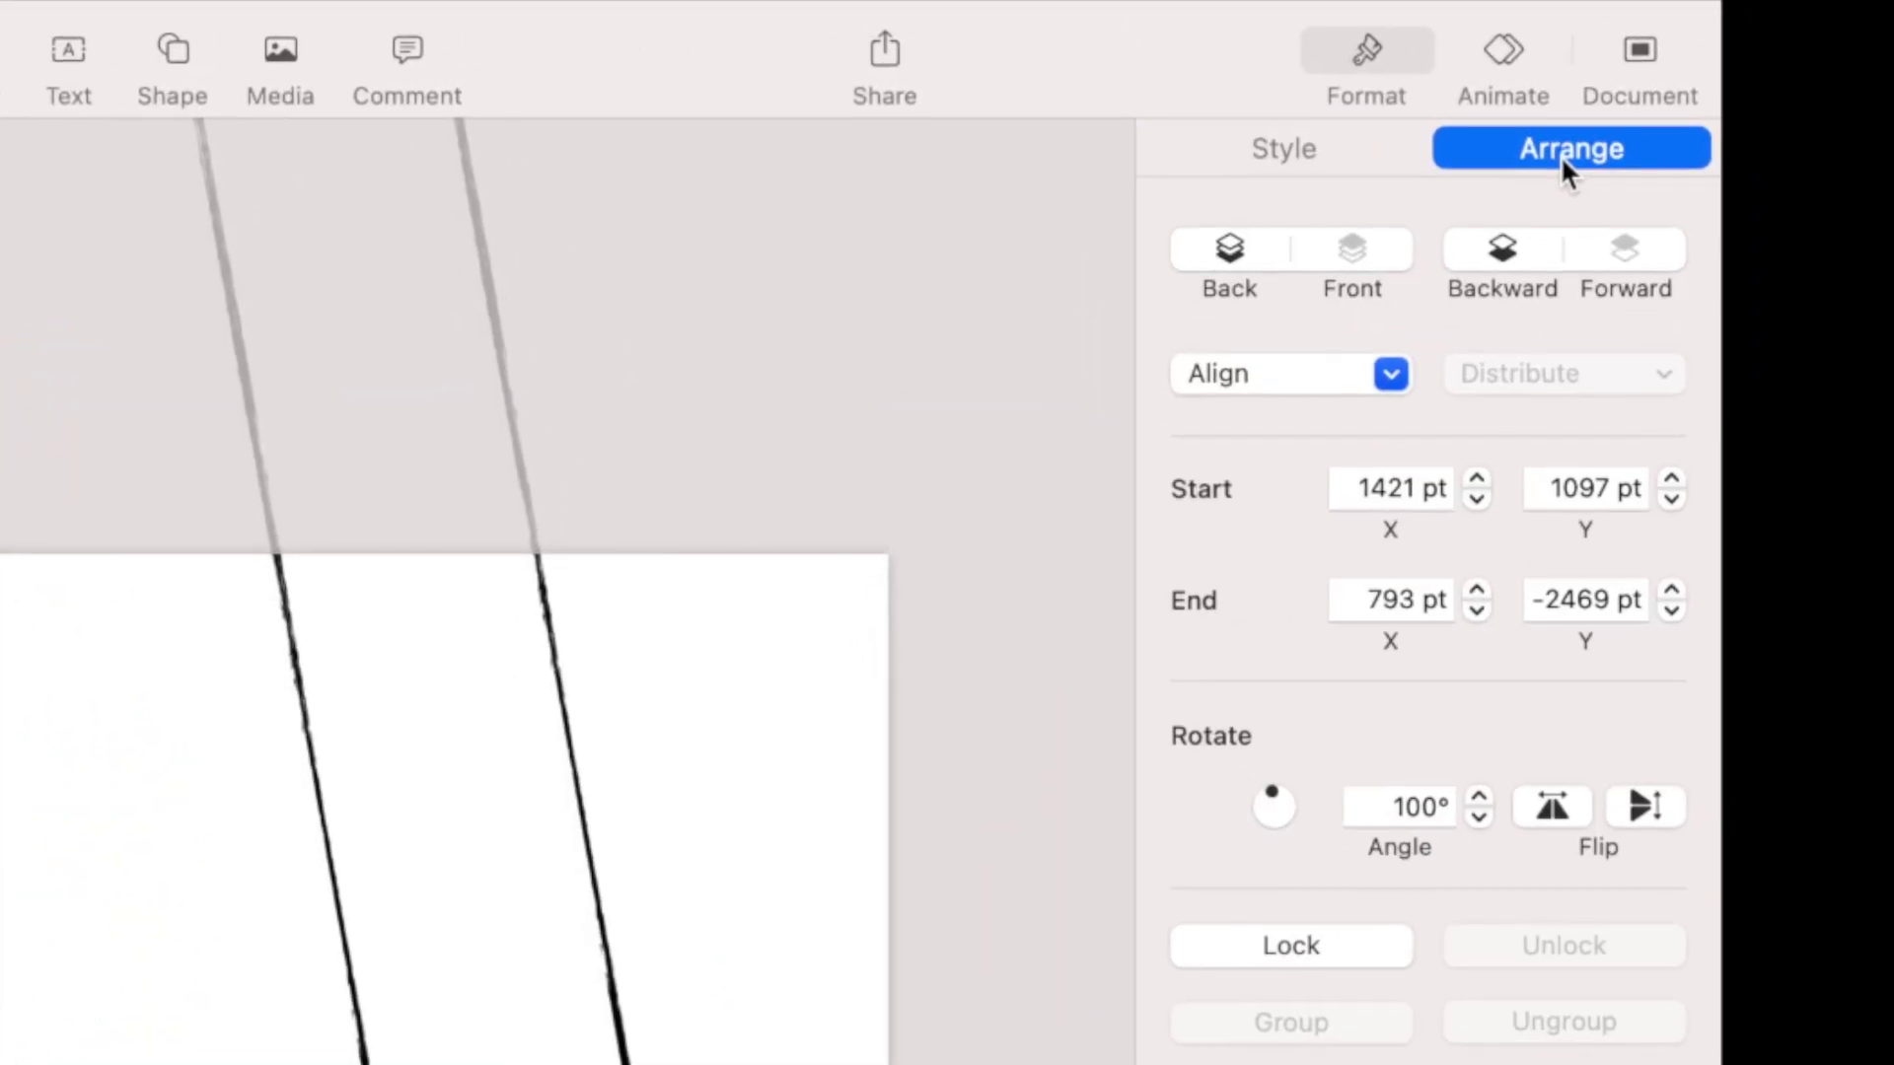
left_click_drag(1391, 803, 1344, 805)
type("10")
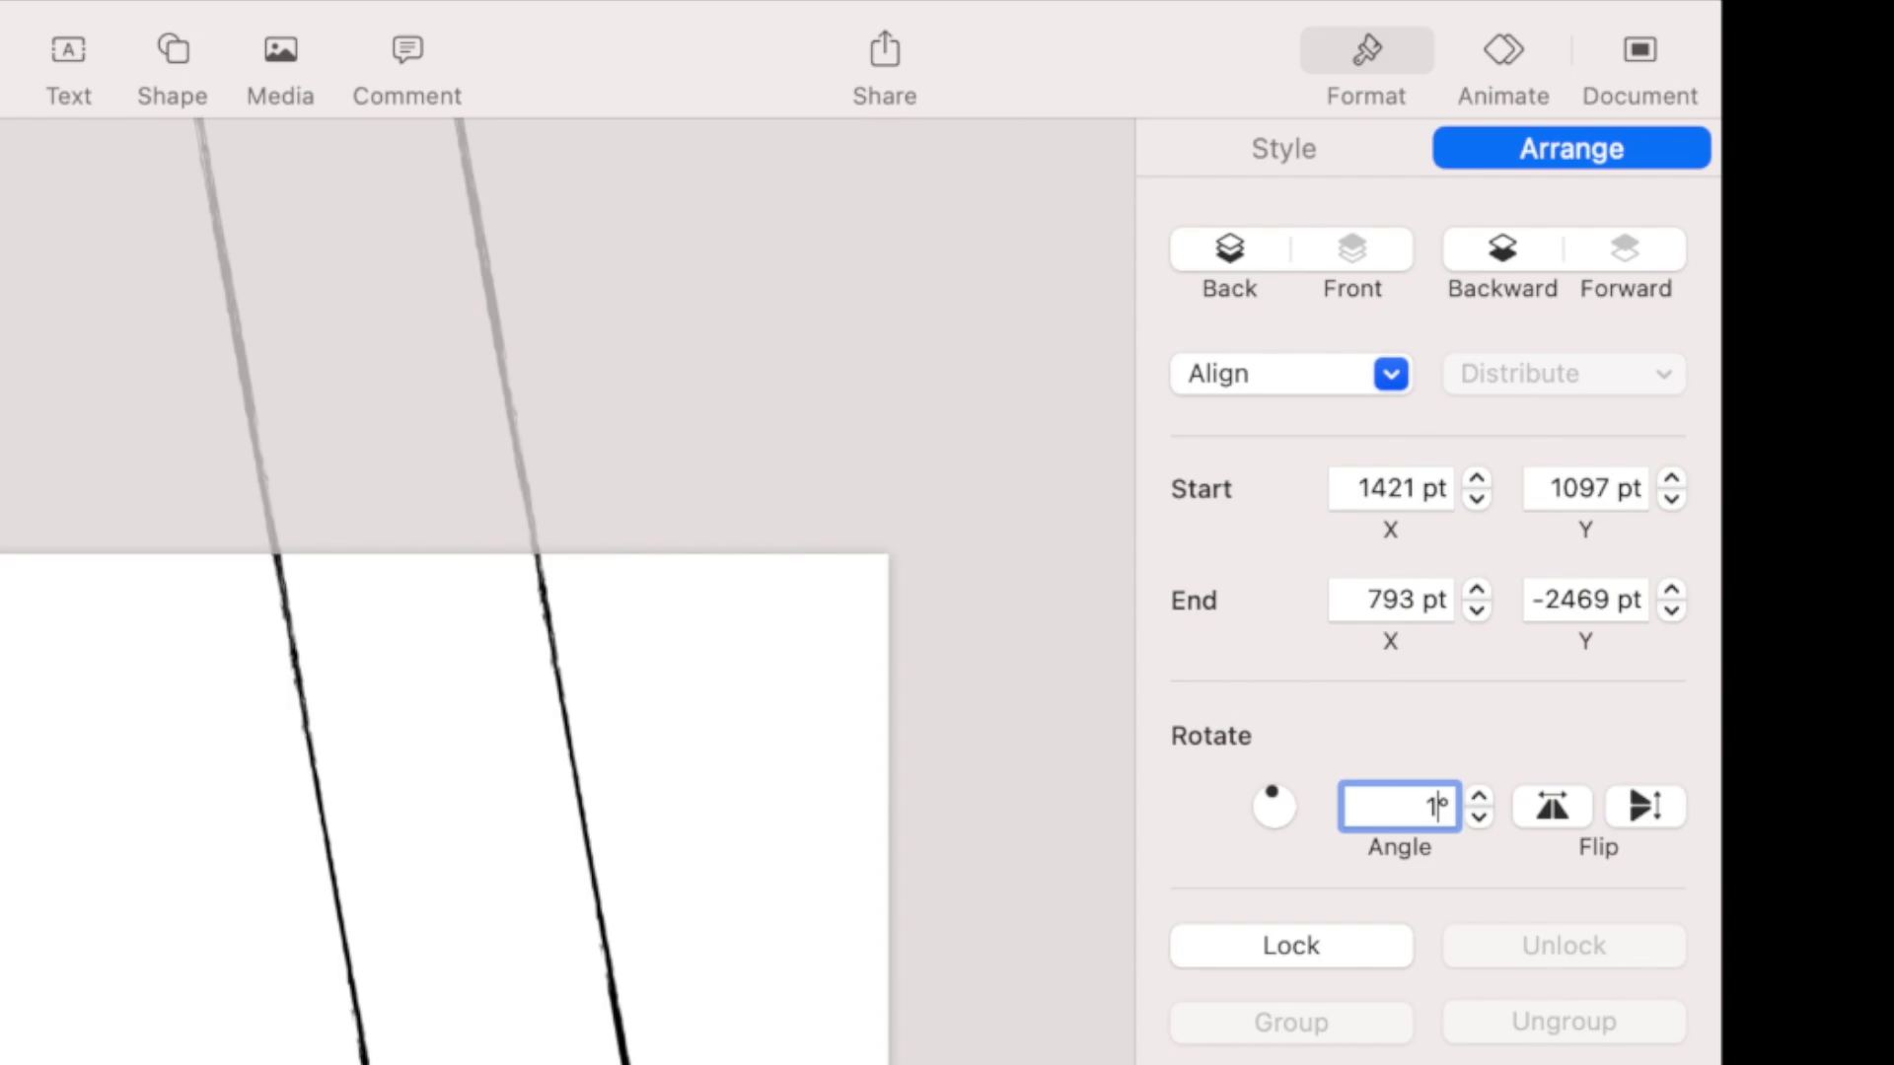
key("Return")
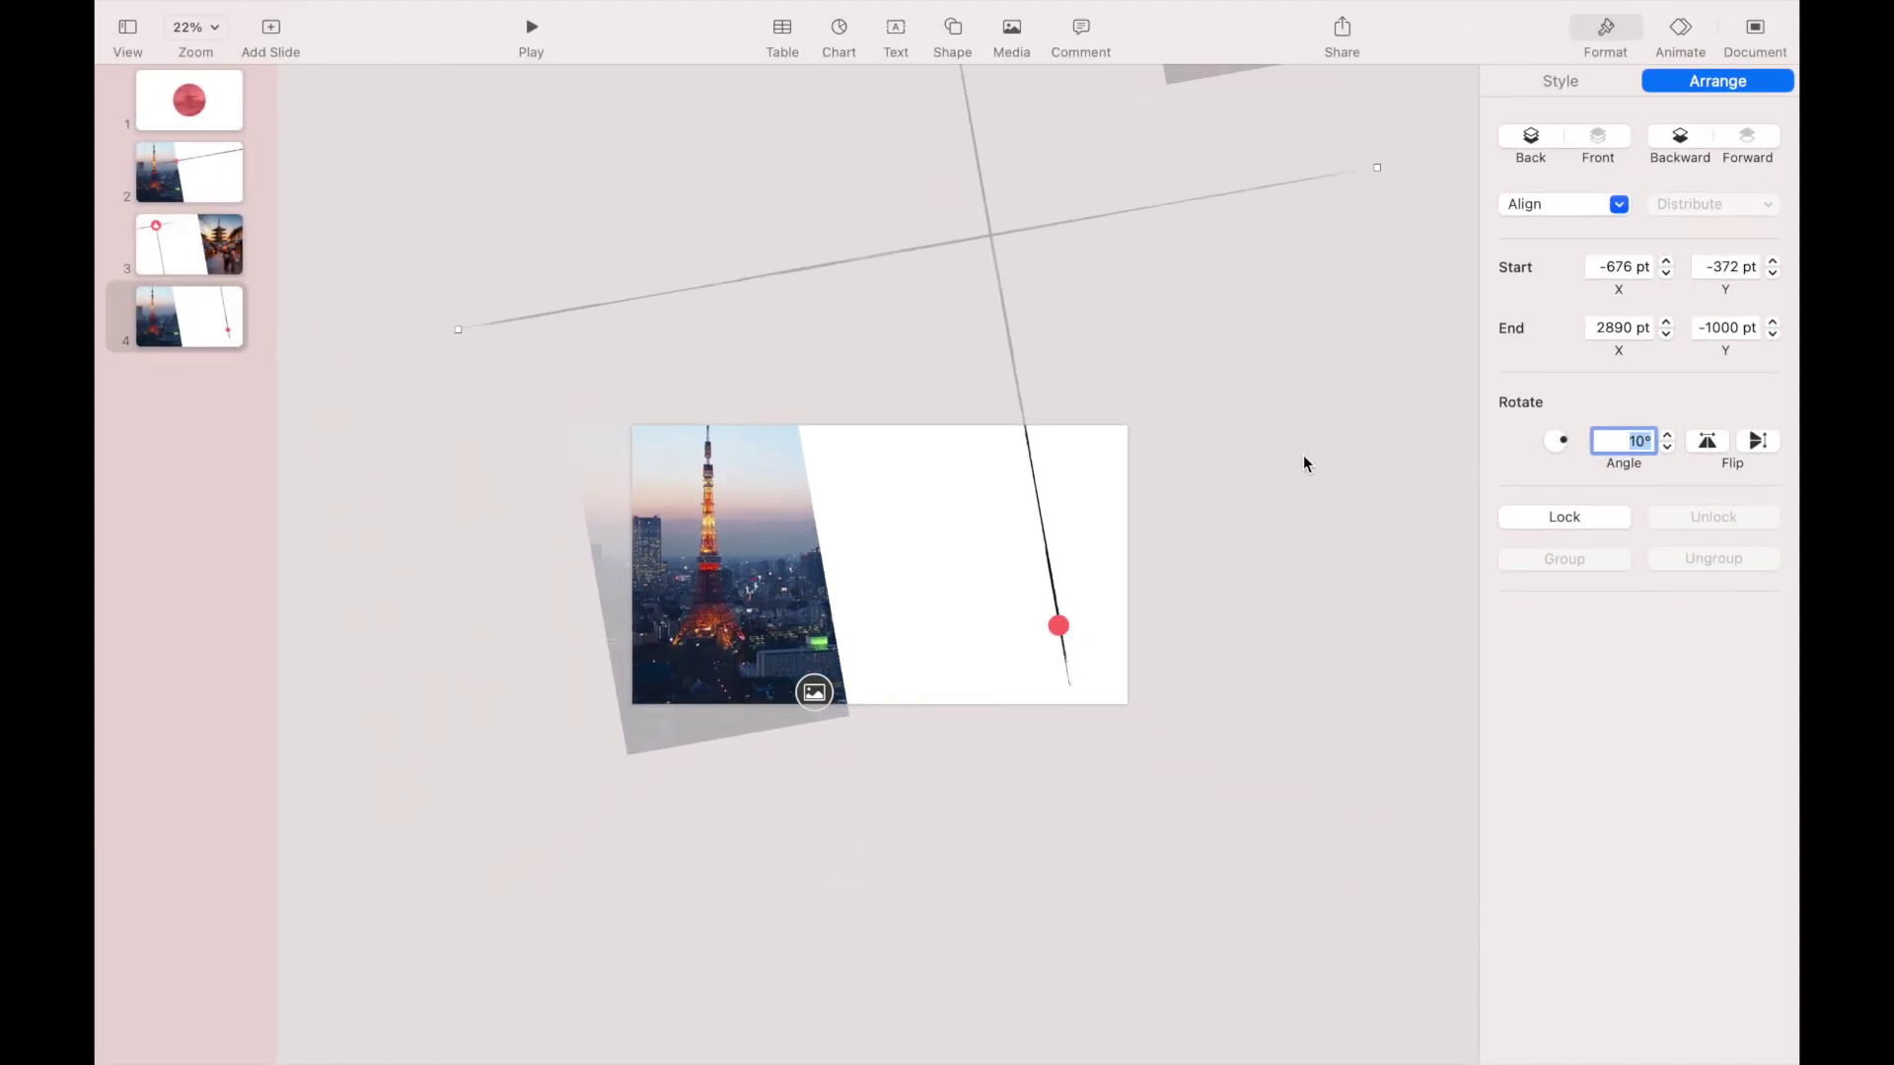
Position the 10° brush line so its tip end crosses the small red circle, and send the line to the back.
left_click_drag(949, 243, 1384, 568)
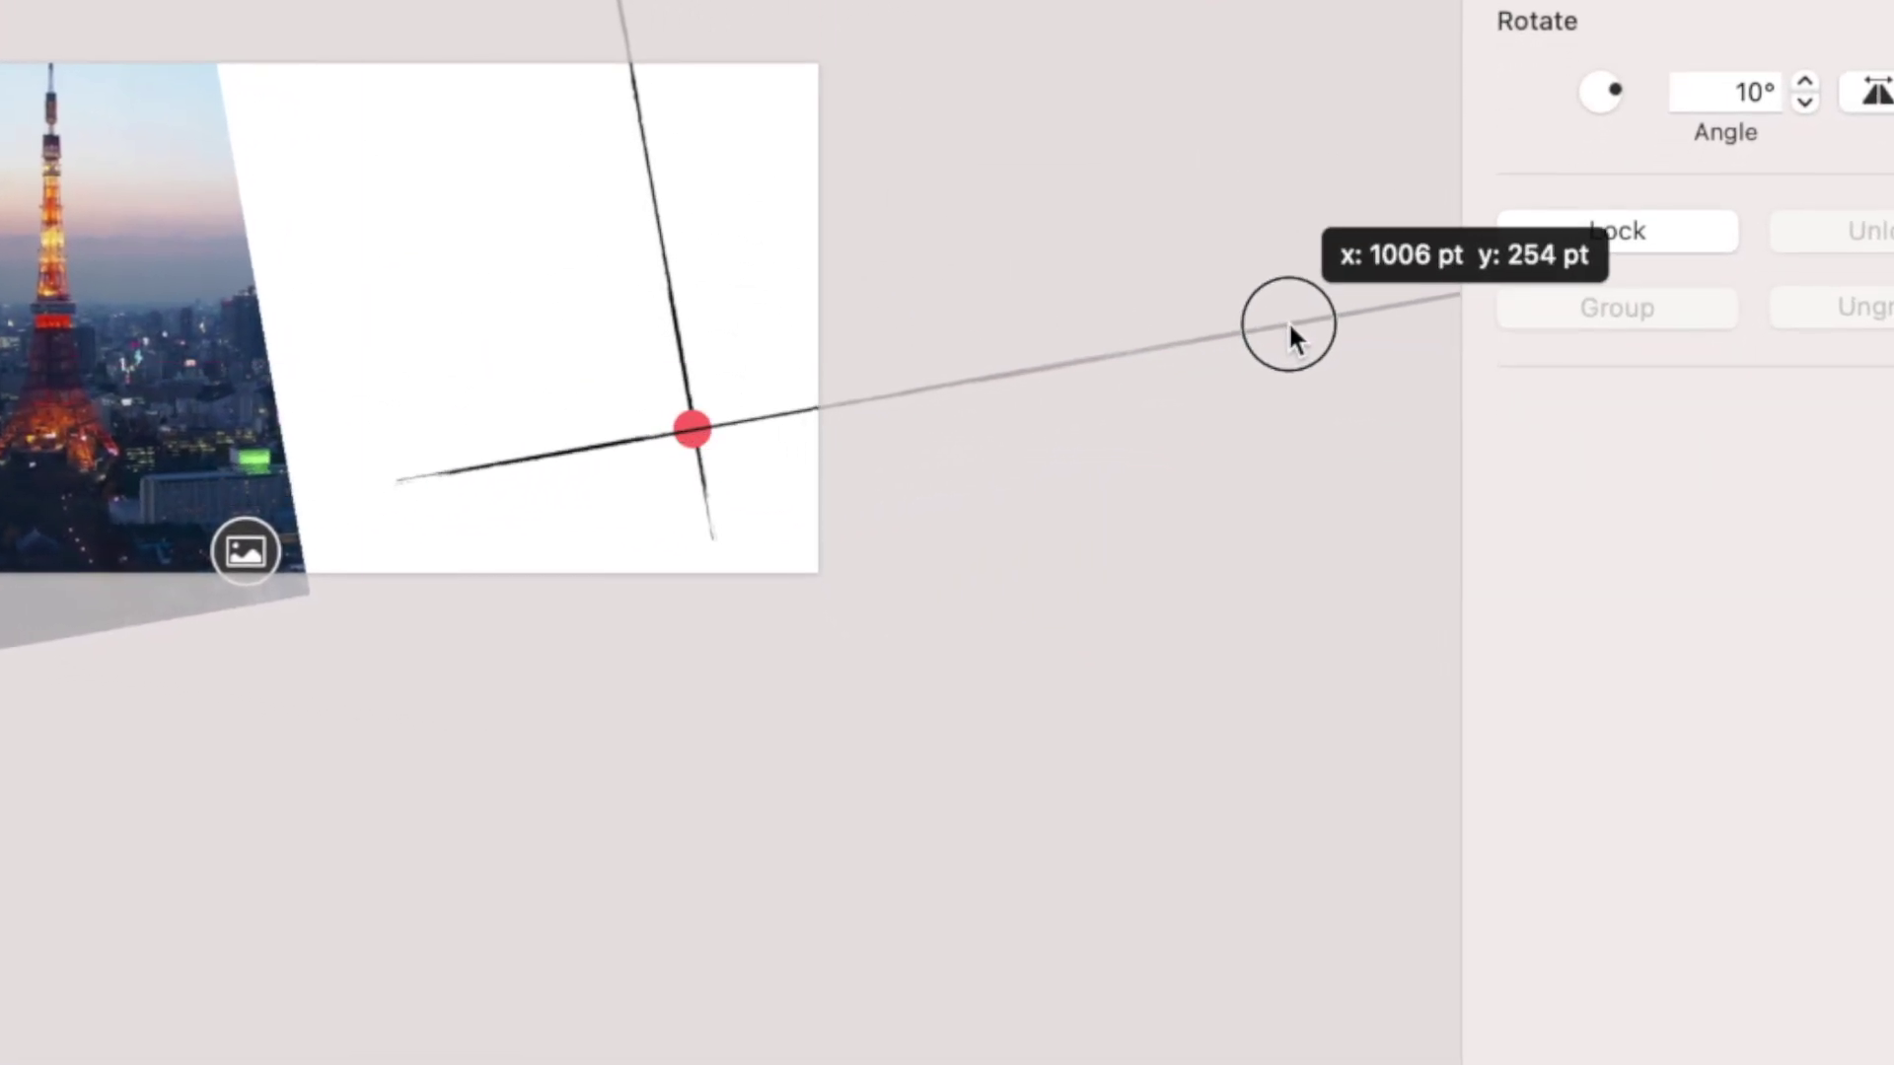
left_click_drag(1289, 322, 1292, 319)
left_click_drag(927, 385, 1015, 380)
scroll(1015, 381, "up", 5)
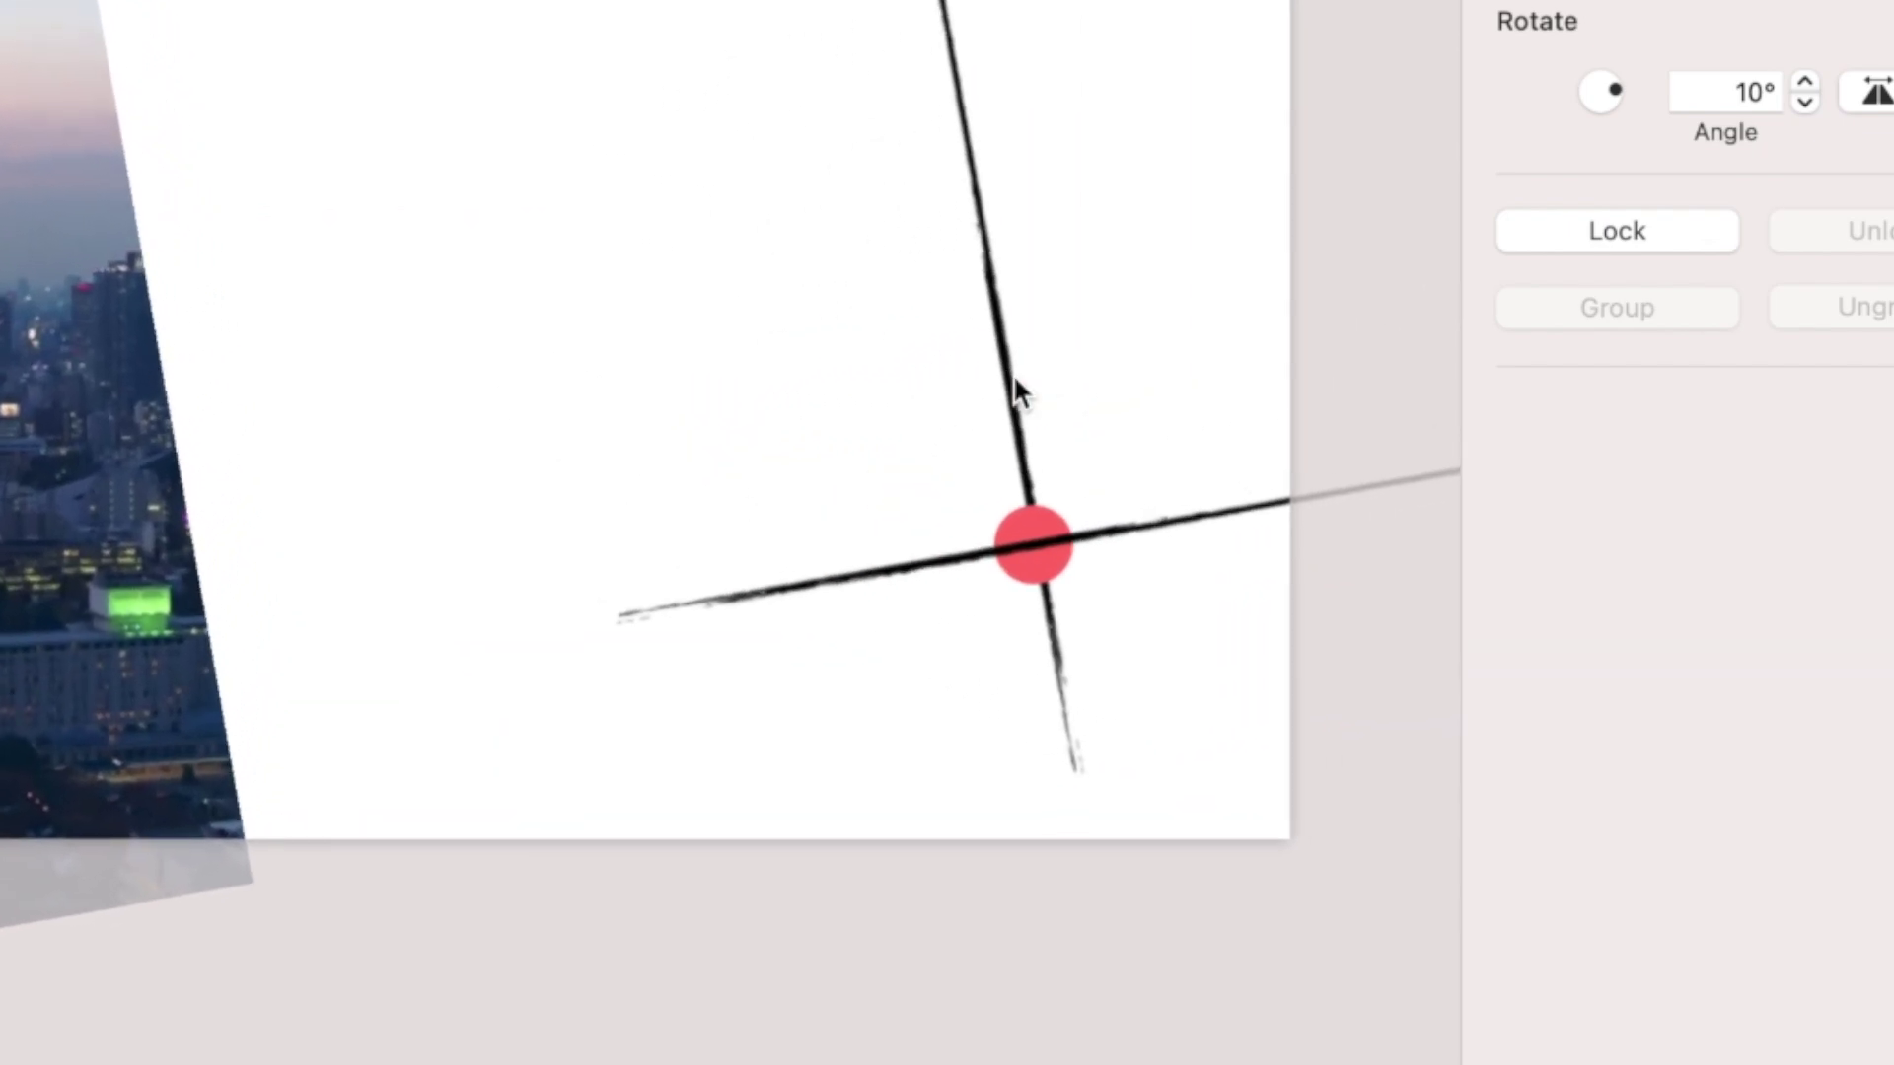
right_click(1160, 546)
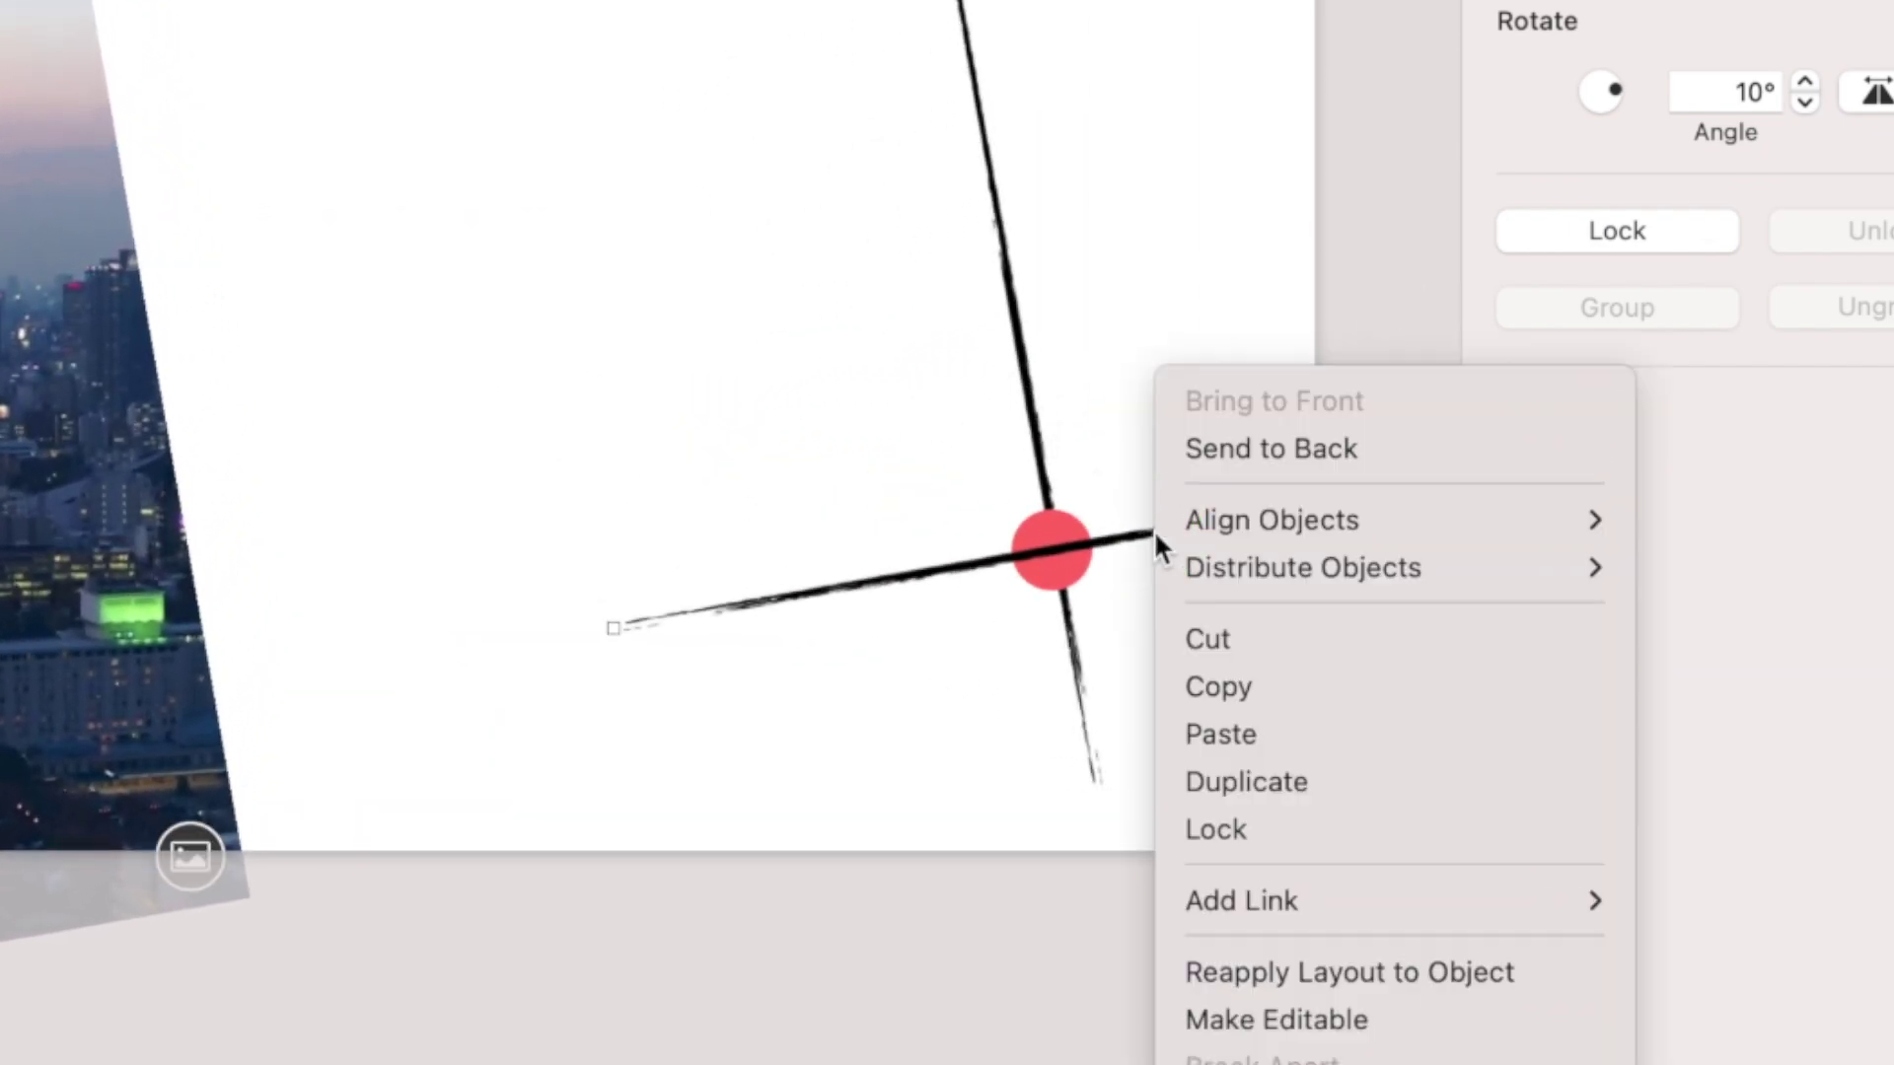
left_click(1227, 447)
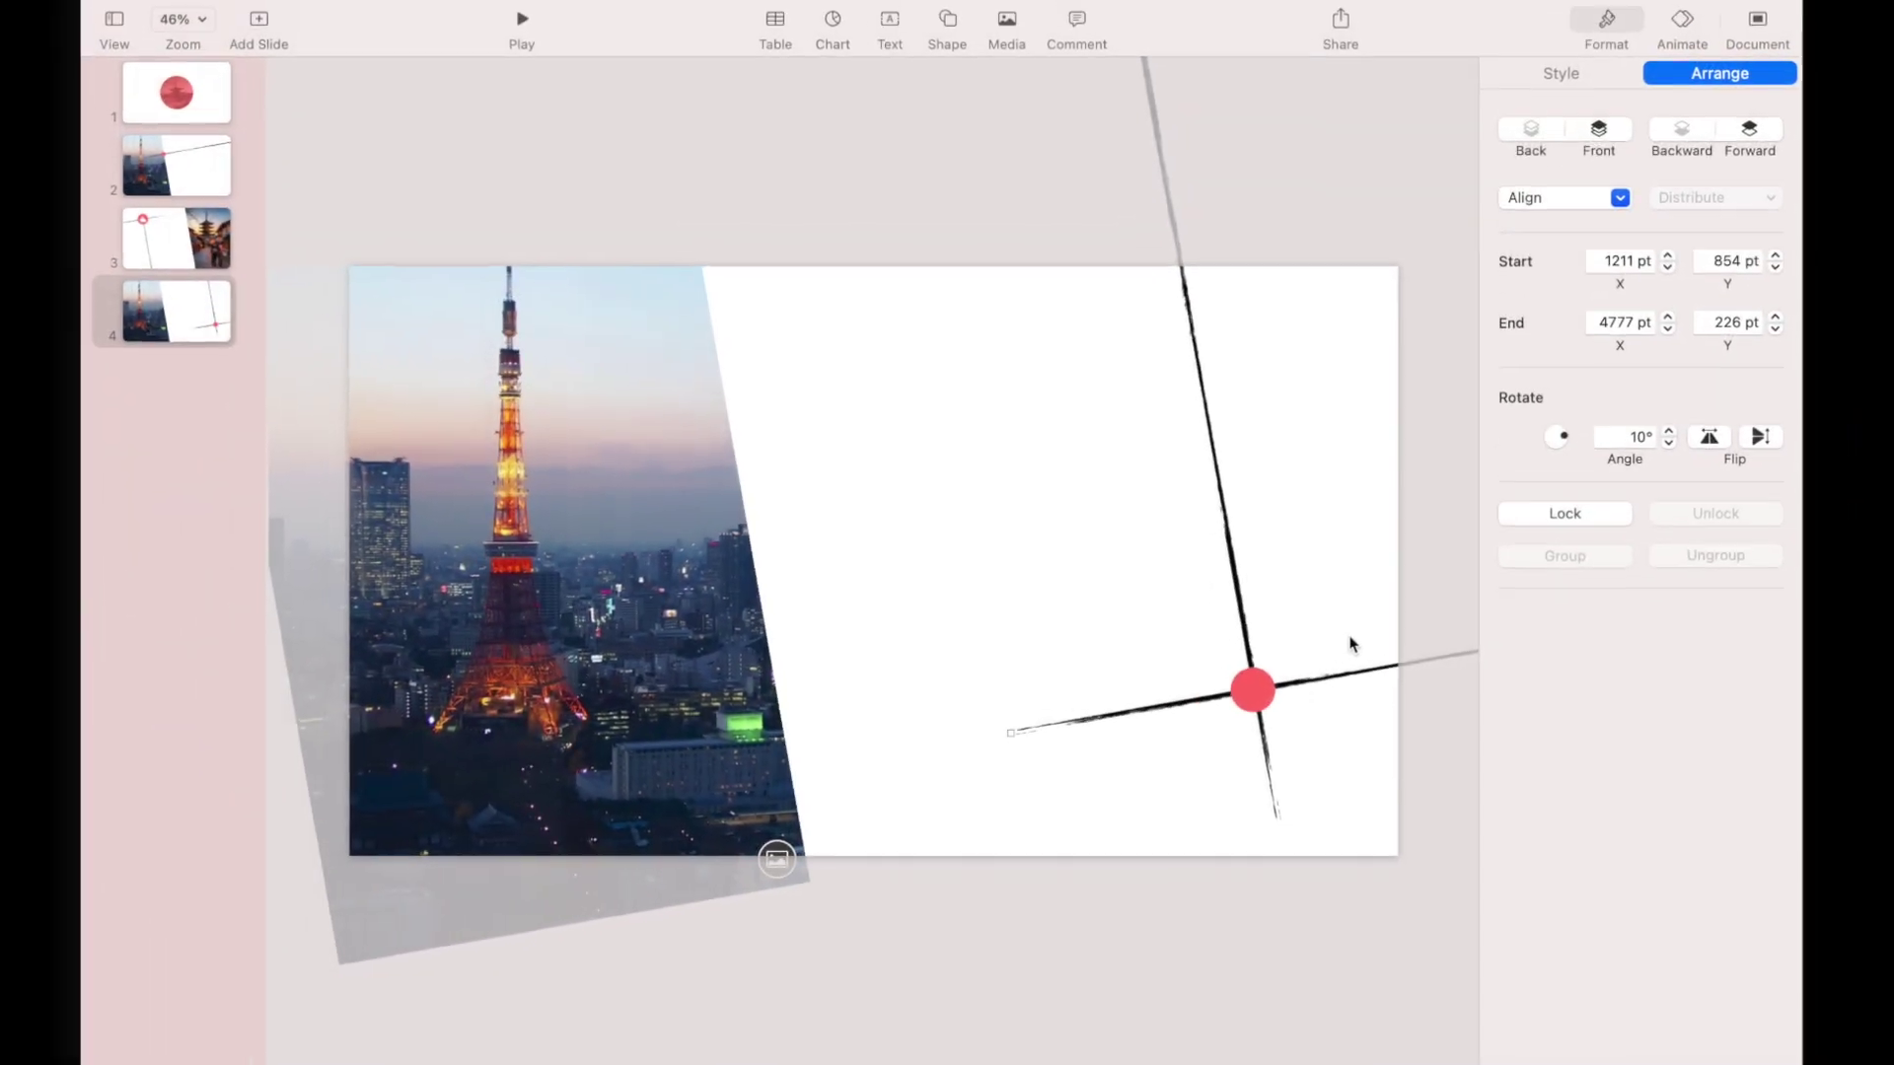
left_click(1245, 366)
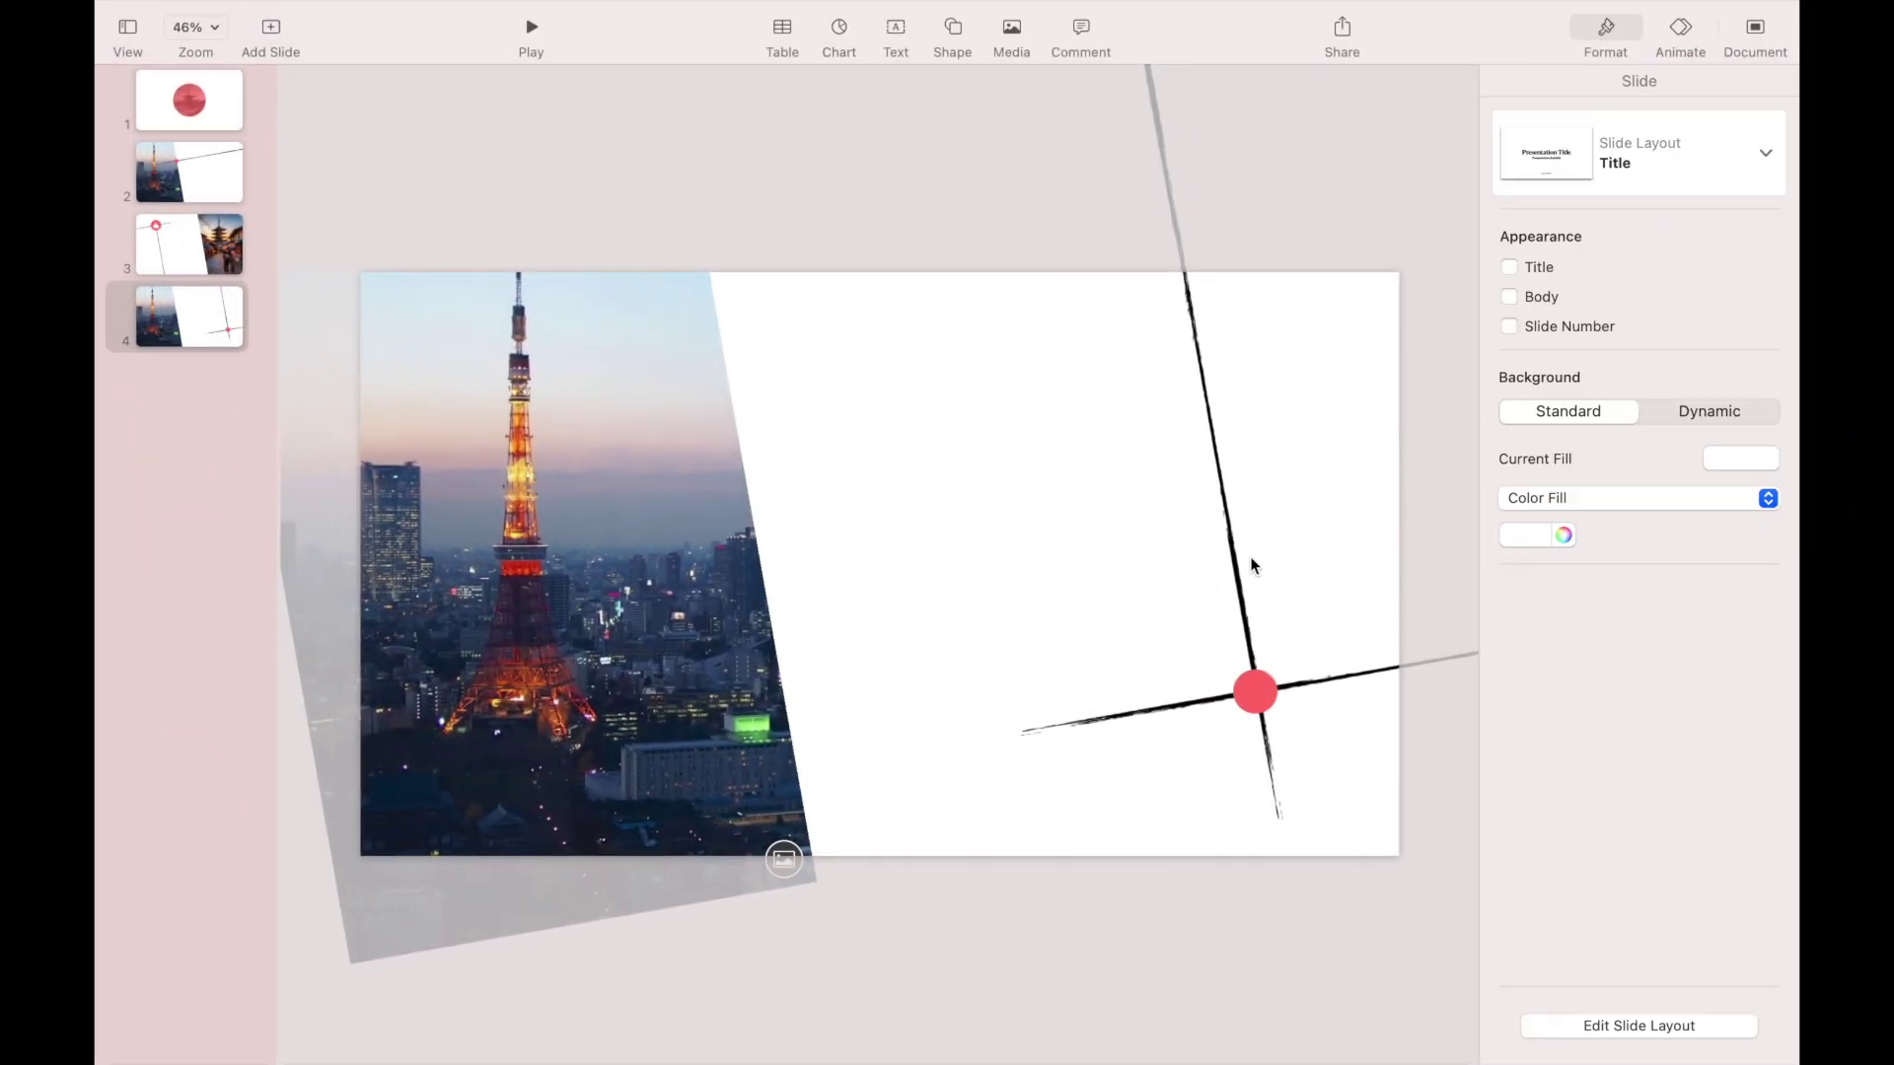
Replace the Tokyo Tower photo on slide 4 with the castle photo from the Japan folder.
key("ctrl+Right")
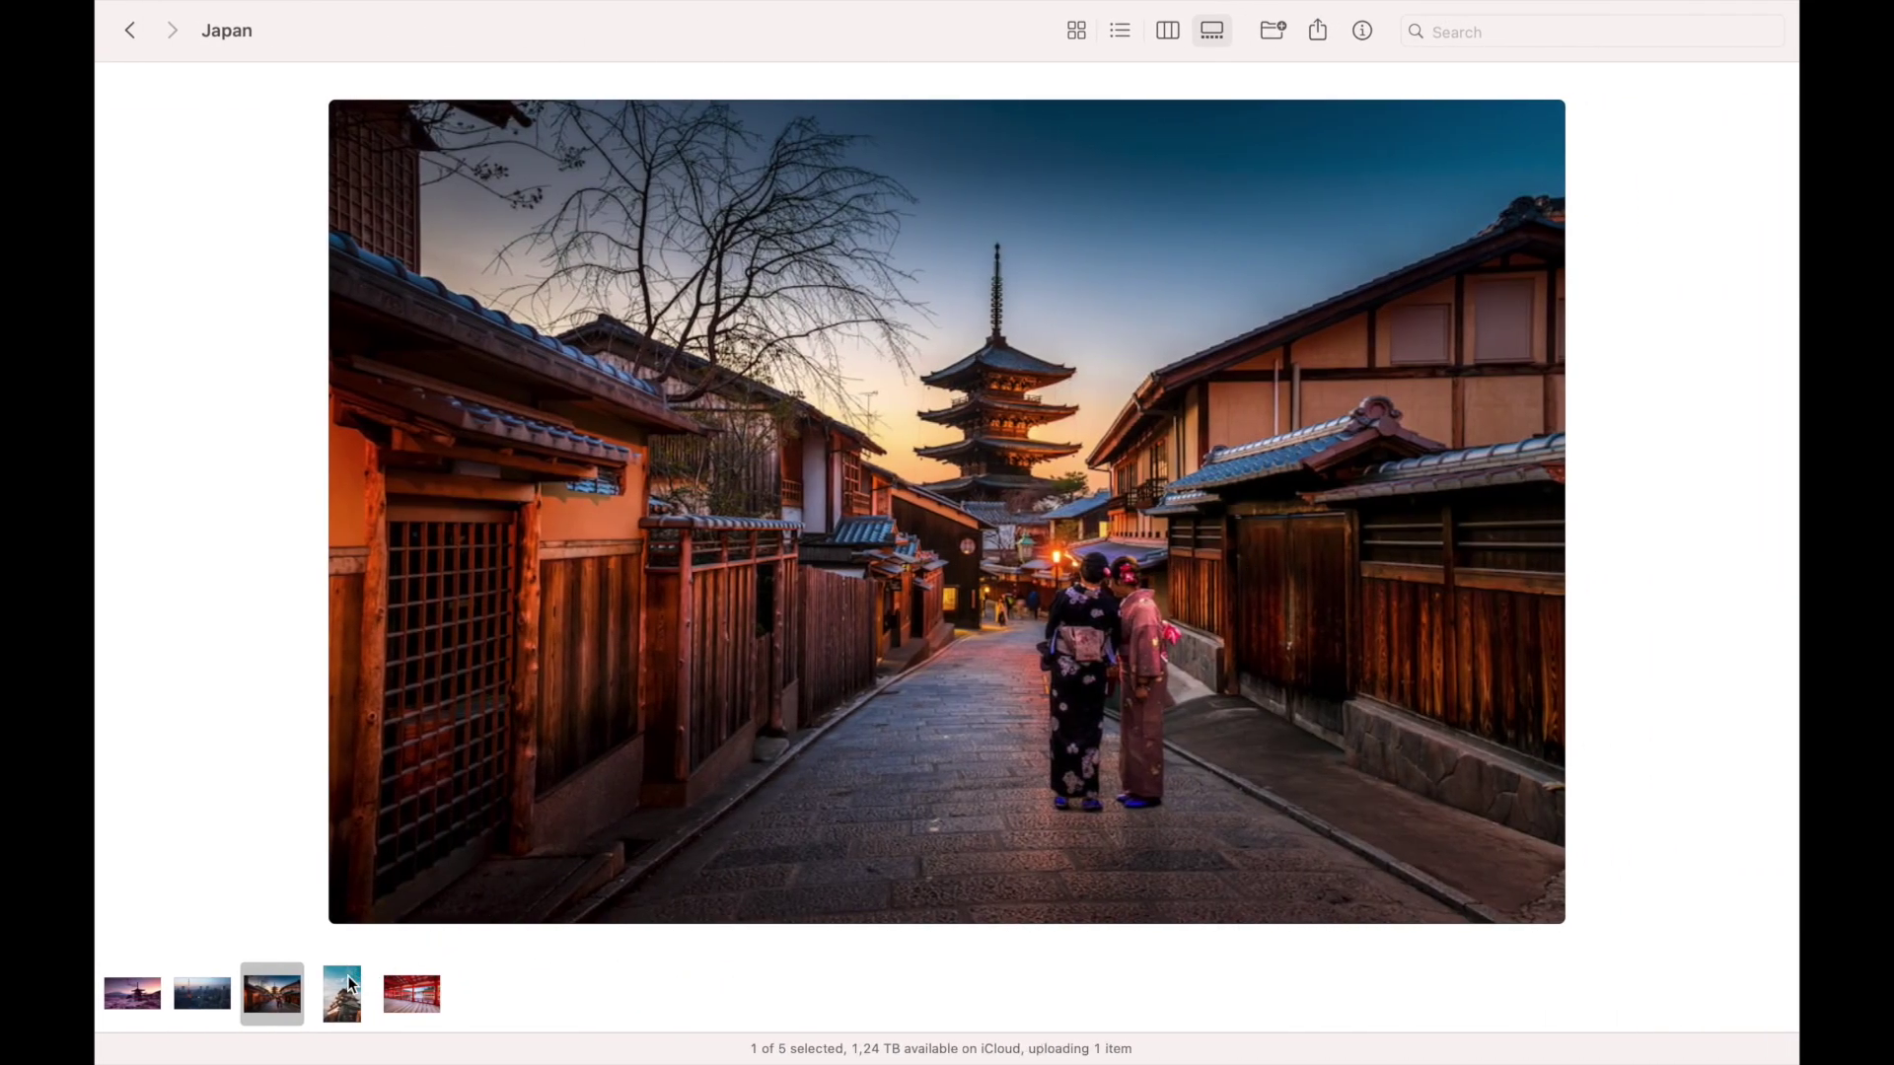
left_click(352, 986)
left_click_drag(961, 563, 632, 485)
key("ctrl+Left")
double_click(613, 547)
left_click(658, 1010)
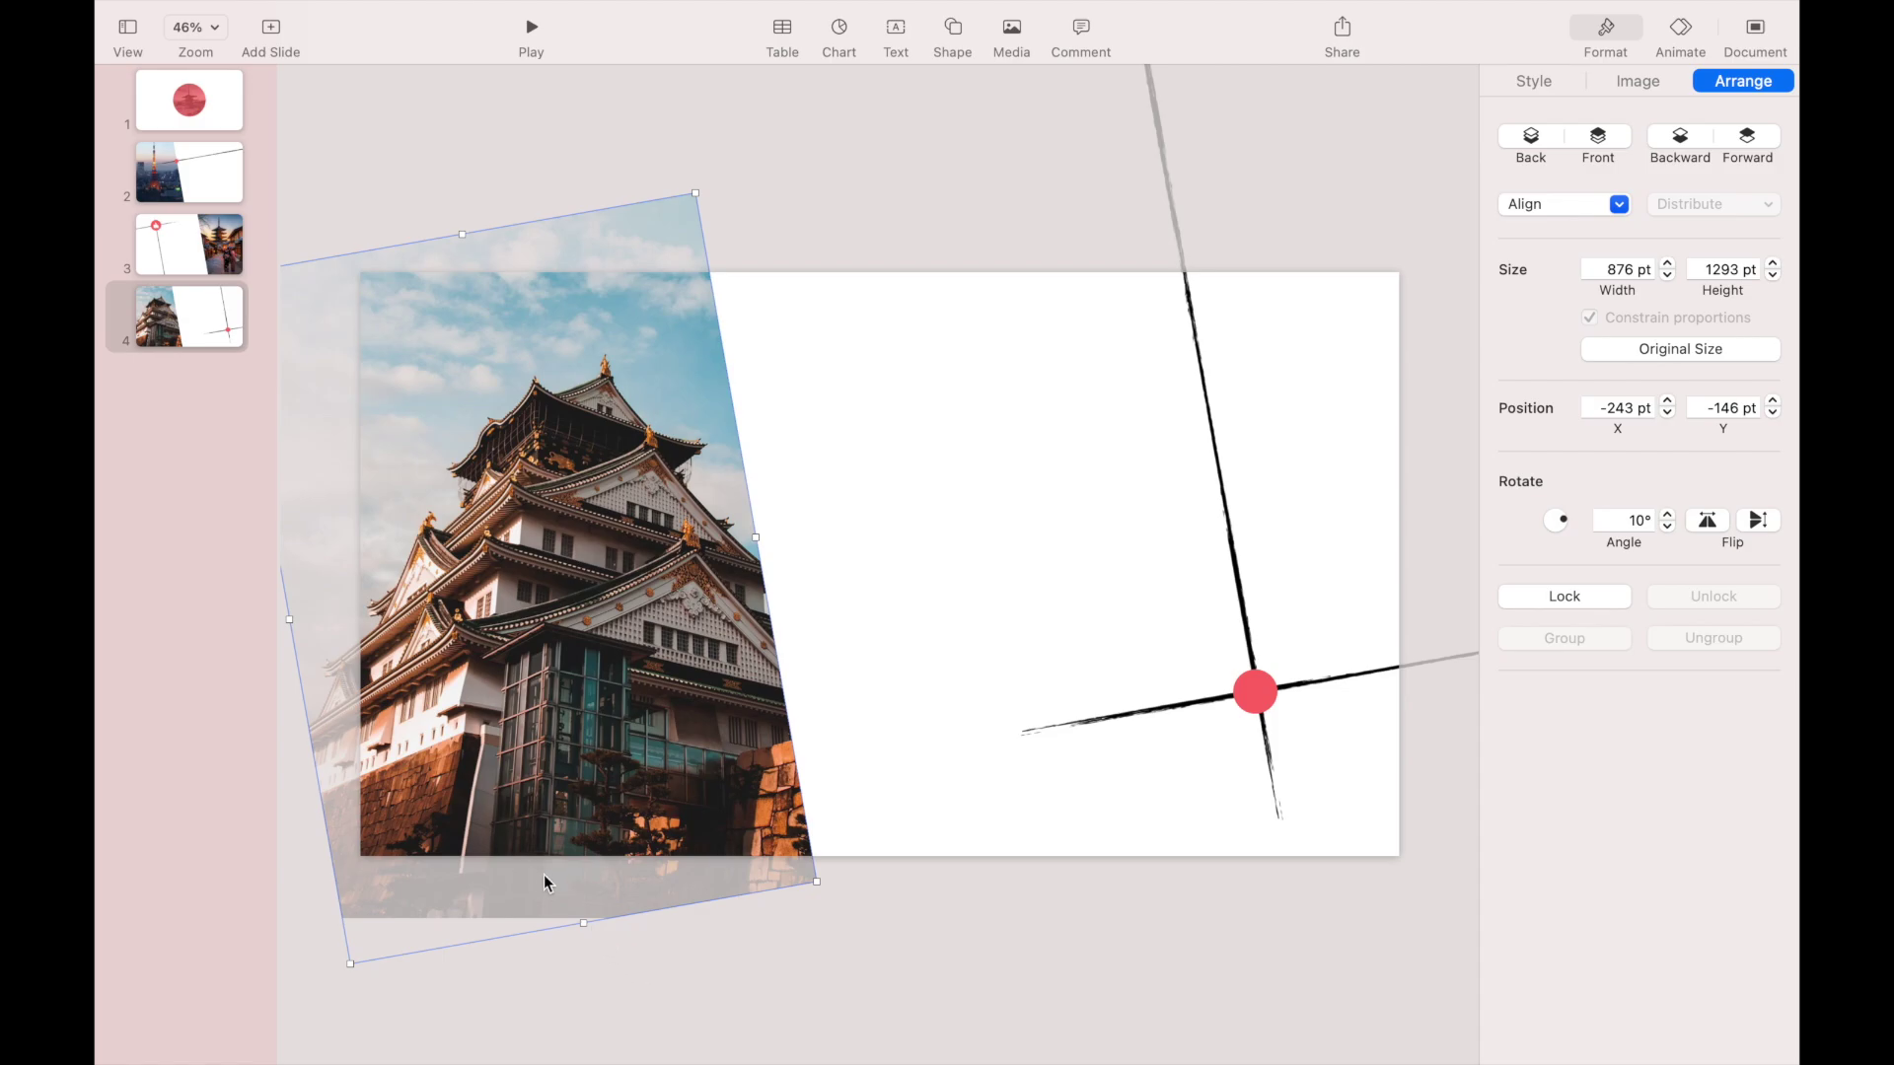
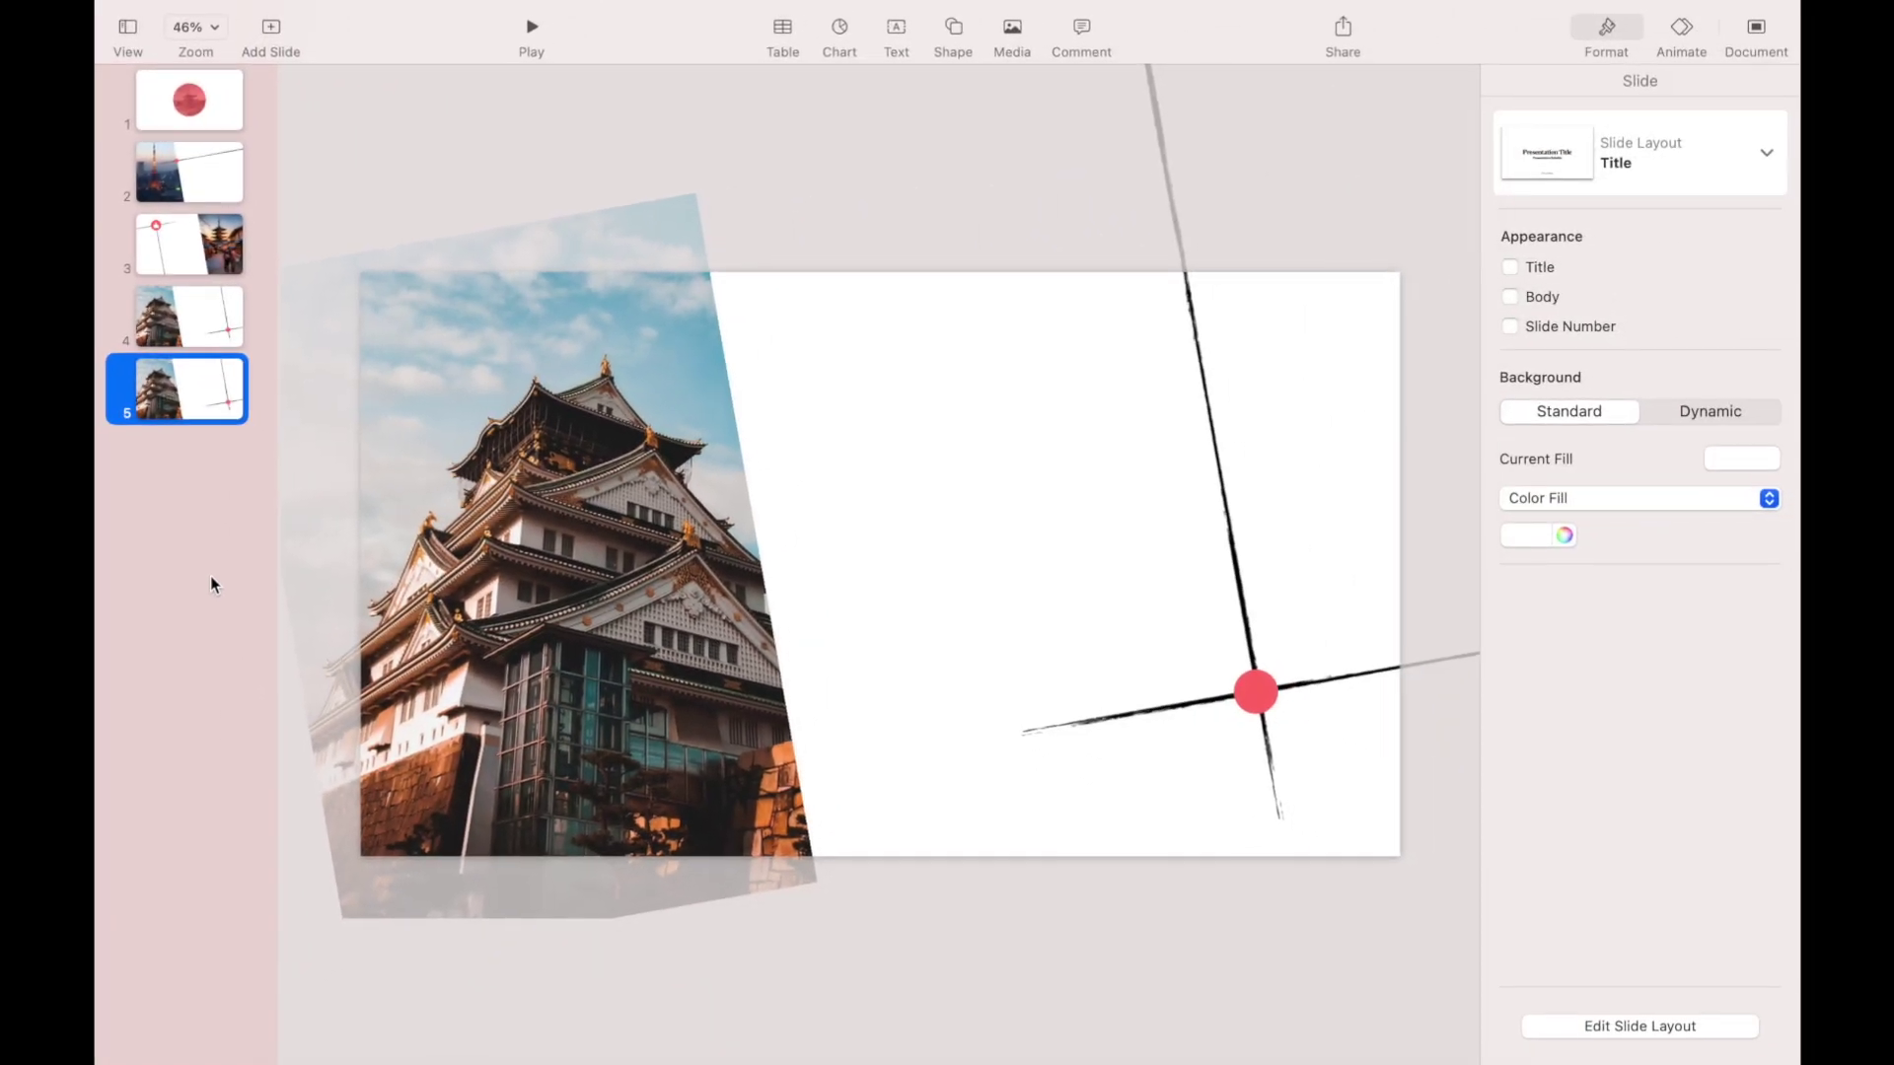
Shift all objects on slide 5 so the shallow brush line's far tip crosses the slide, and place the pagoda photo over its right side.
scroll(1002, 523, "down", 5)
left_click_drag(1269, 846, 449, 93)
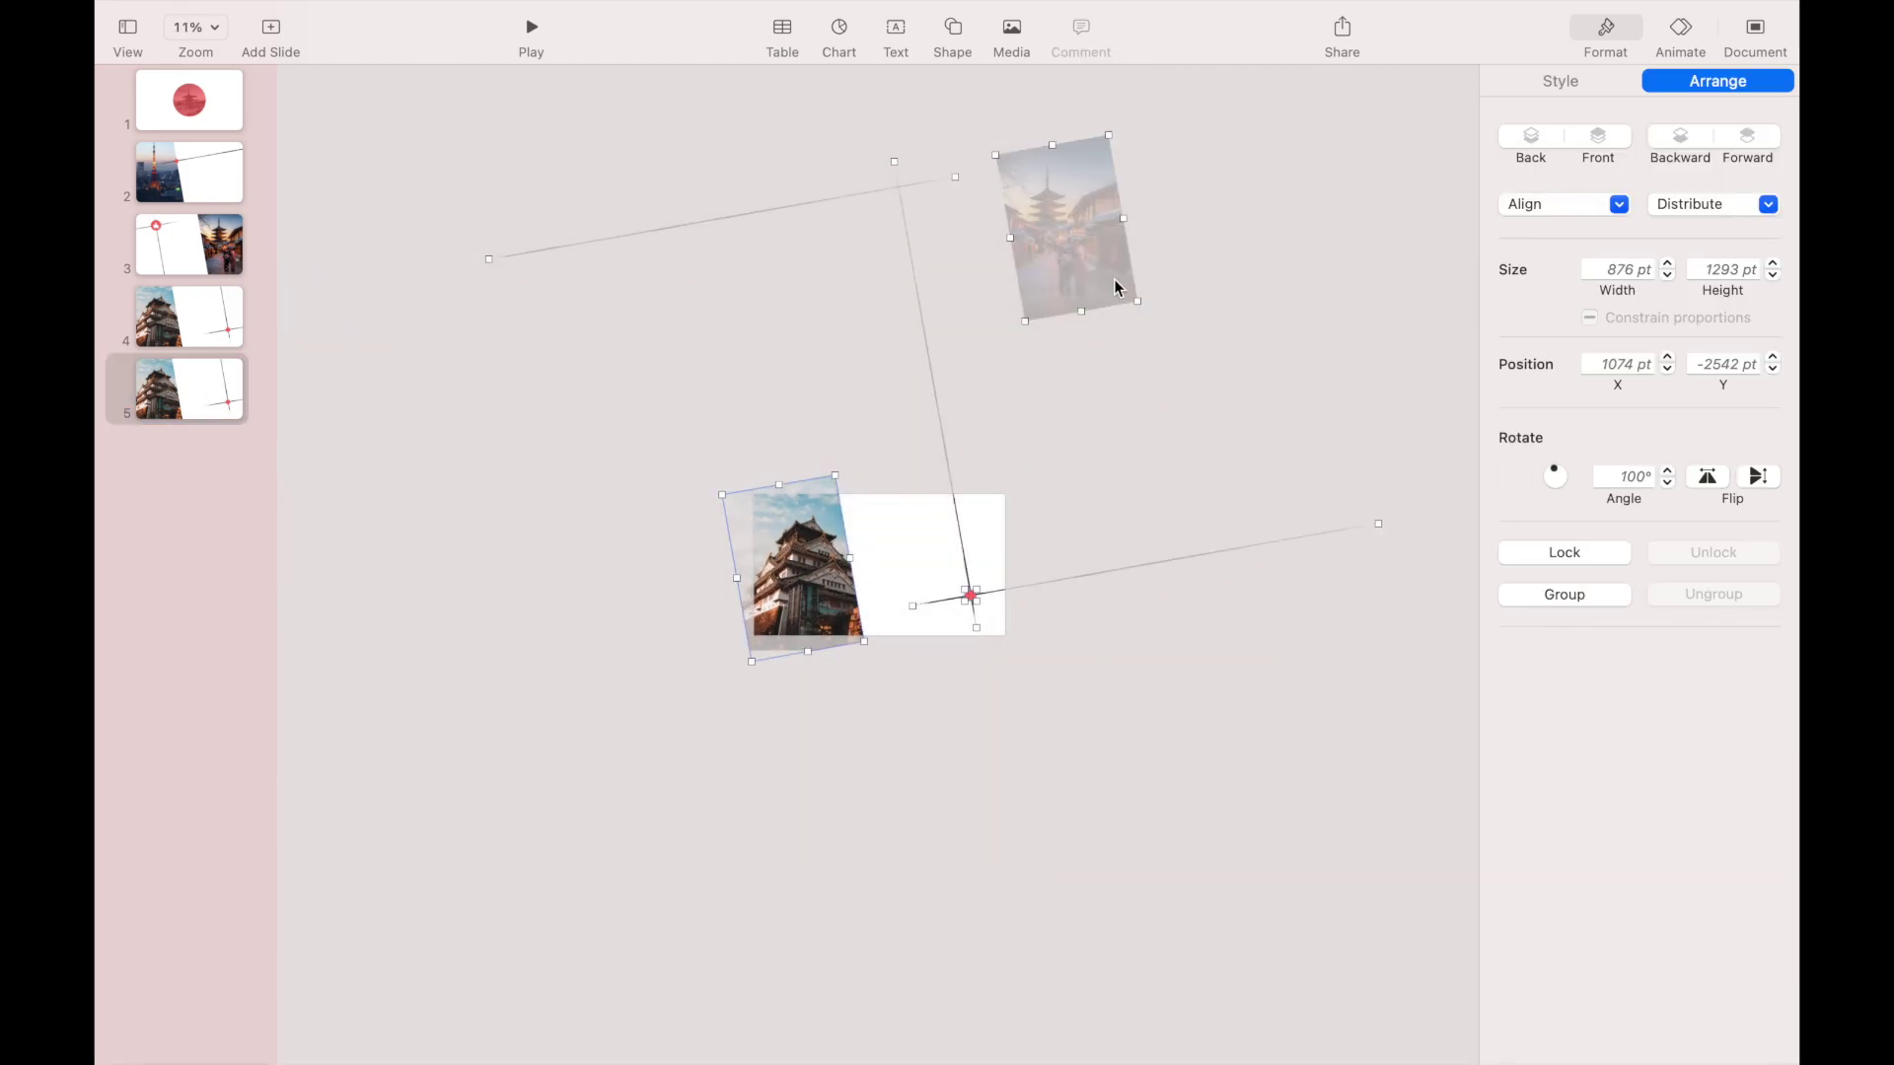
left_click_drag(1174, 561, 778, 612)
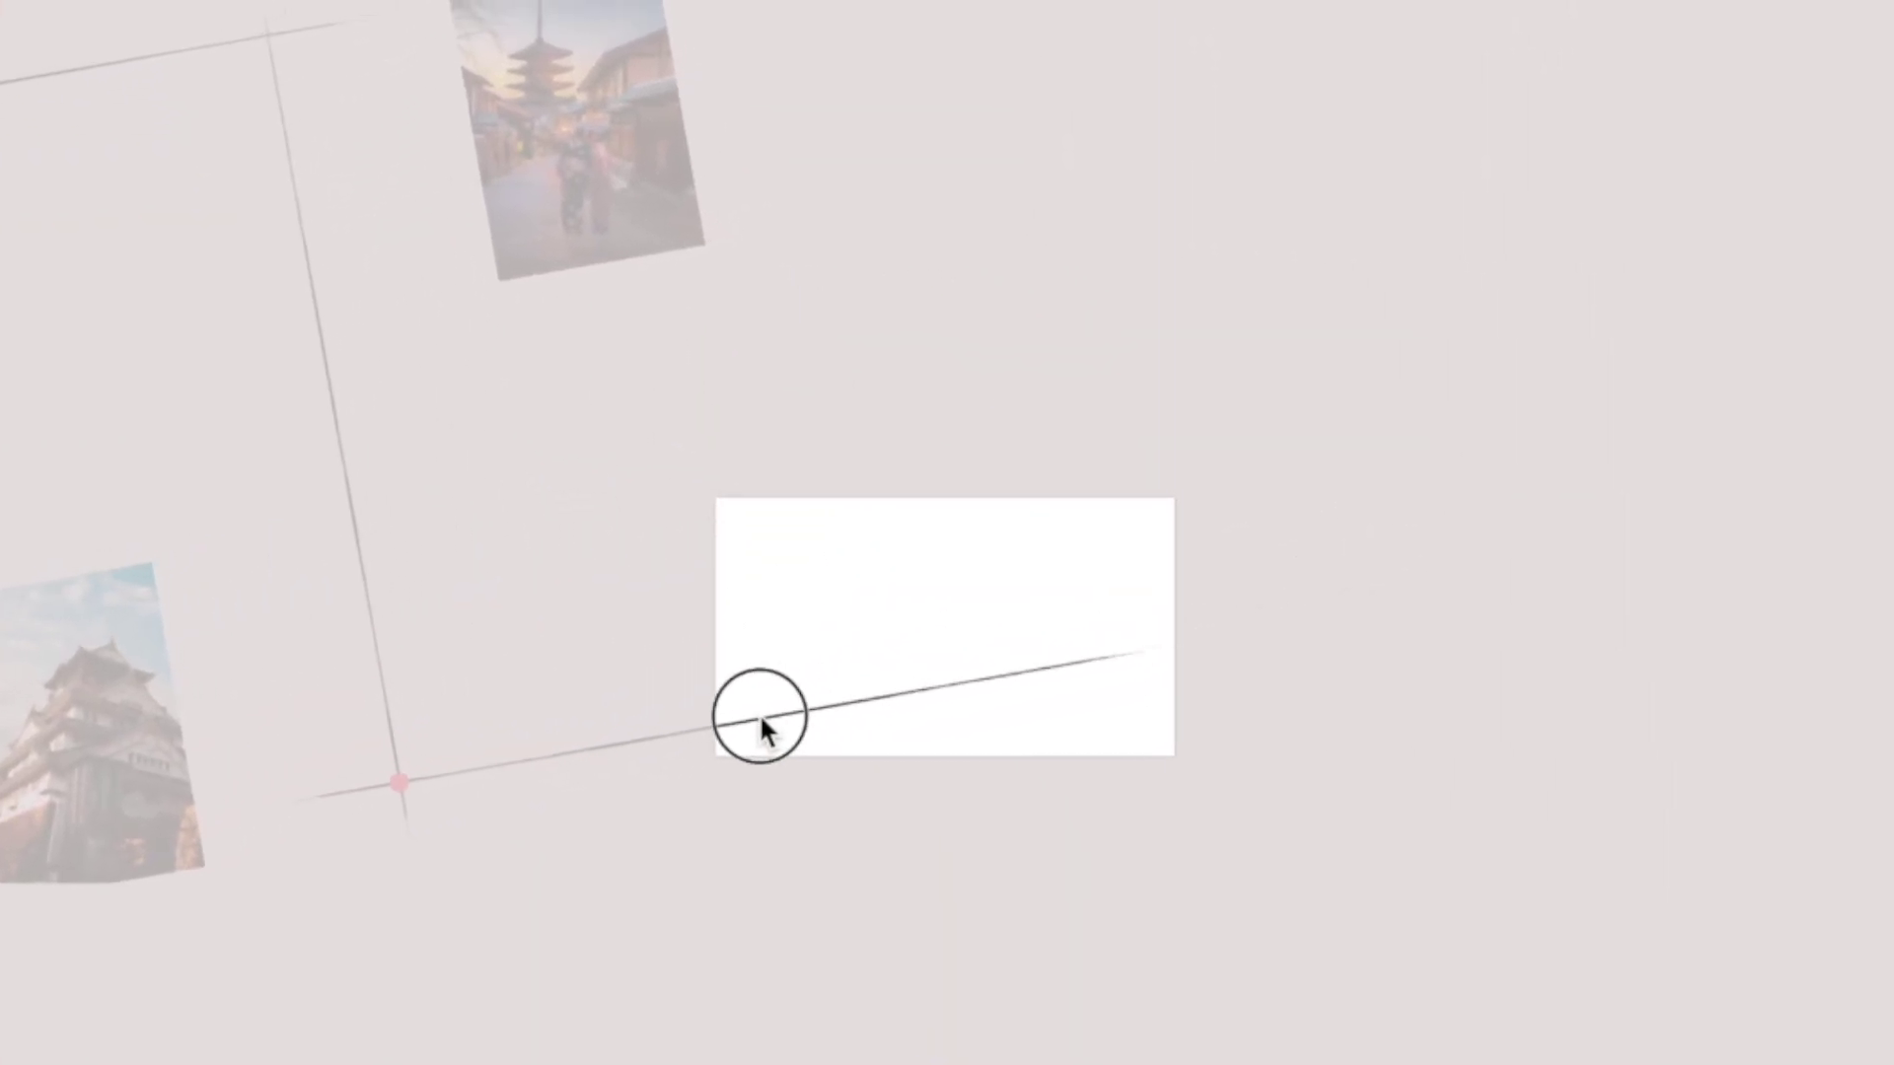
left_click_drag(759, 713, 747, 712)
left_click(750, 725)
left_click(580, 138)
left_click_drag(580, 110, 1134, 614)
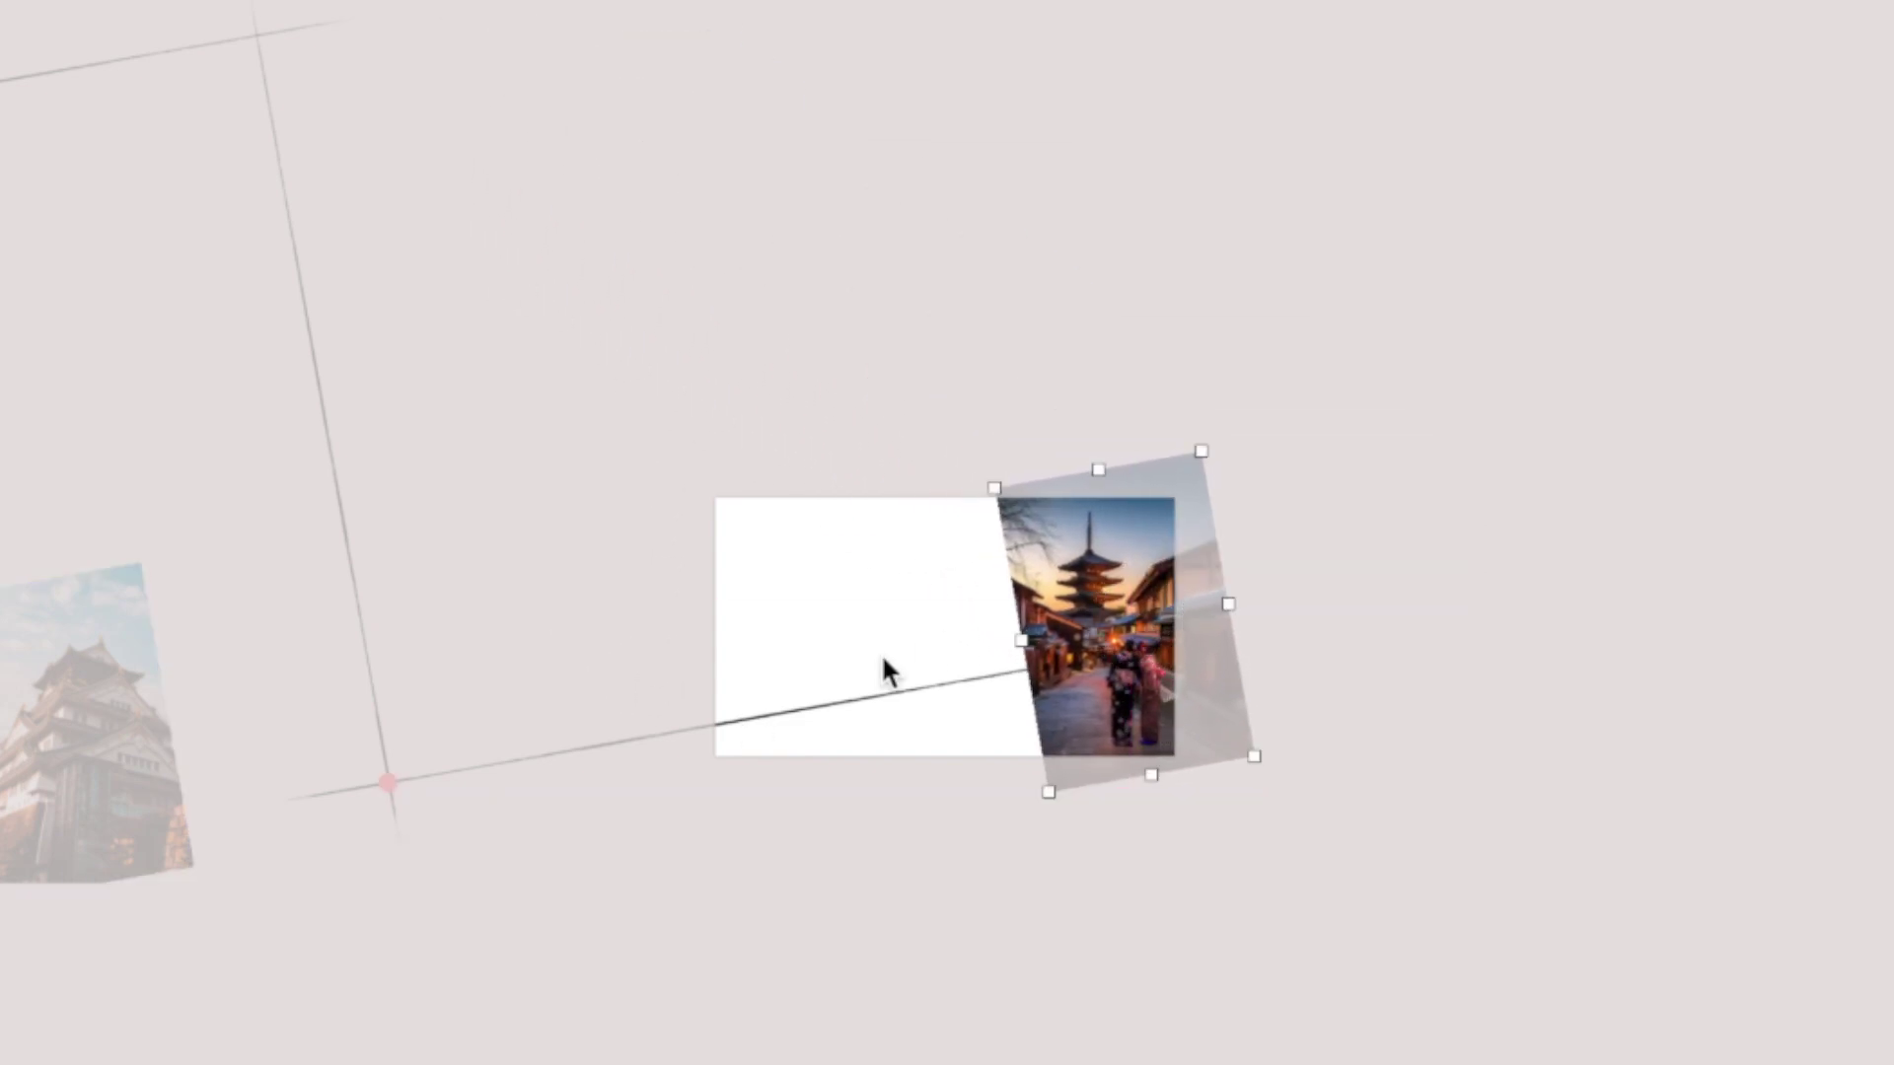
Move the small red circle on slide 5 to the brush line's end at the photo edge, bring it to the front and enlarge it.
left_click_drag(388, 783, 1026, 671)
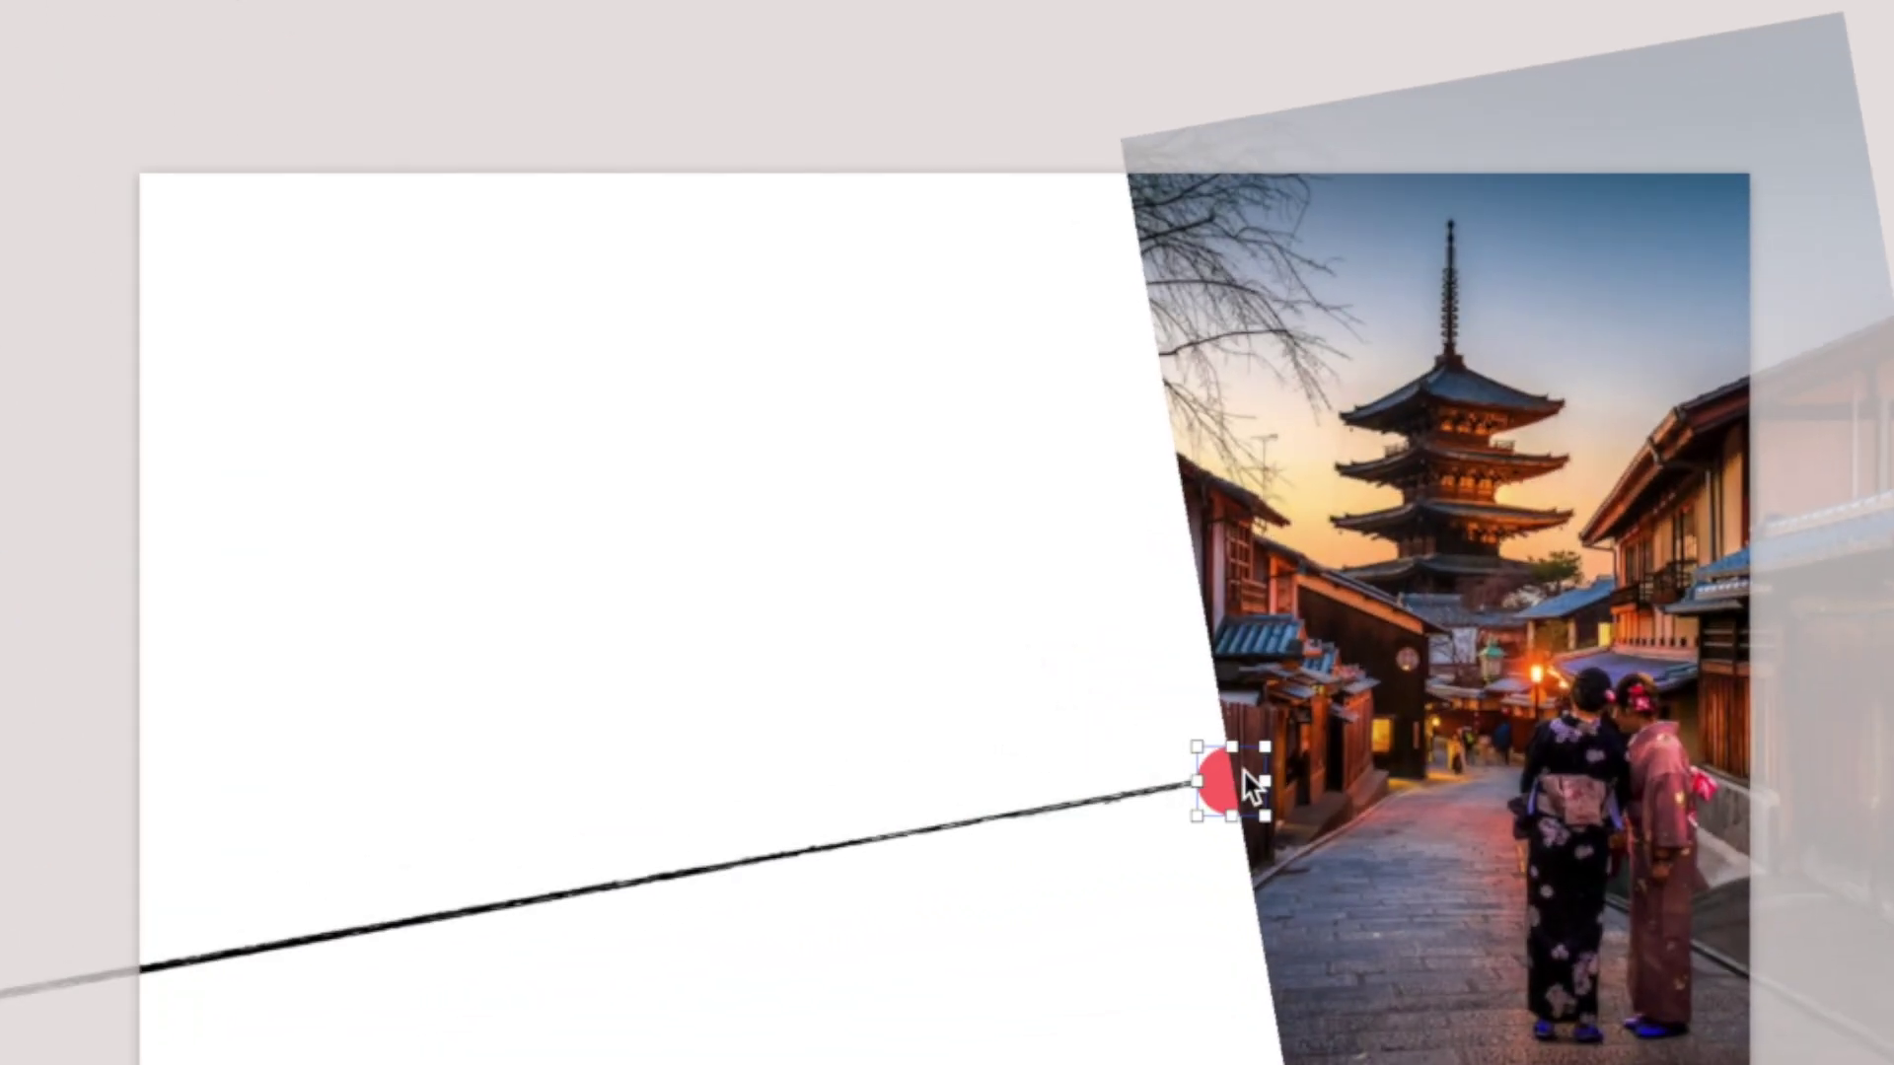
left_click_drag(1225, 771, 1160, 694)
right_click(1160, 695)
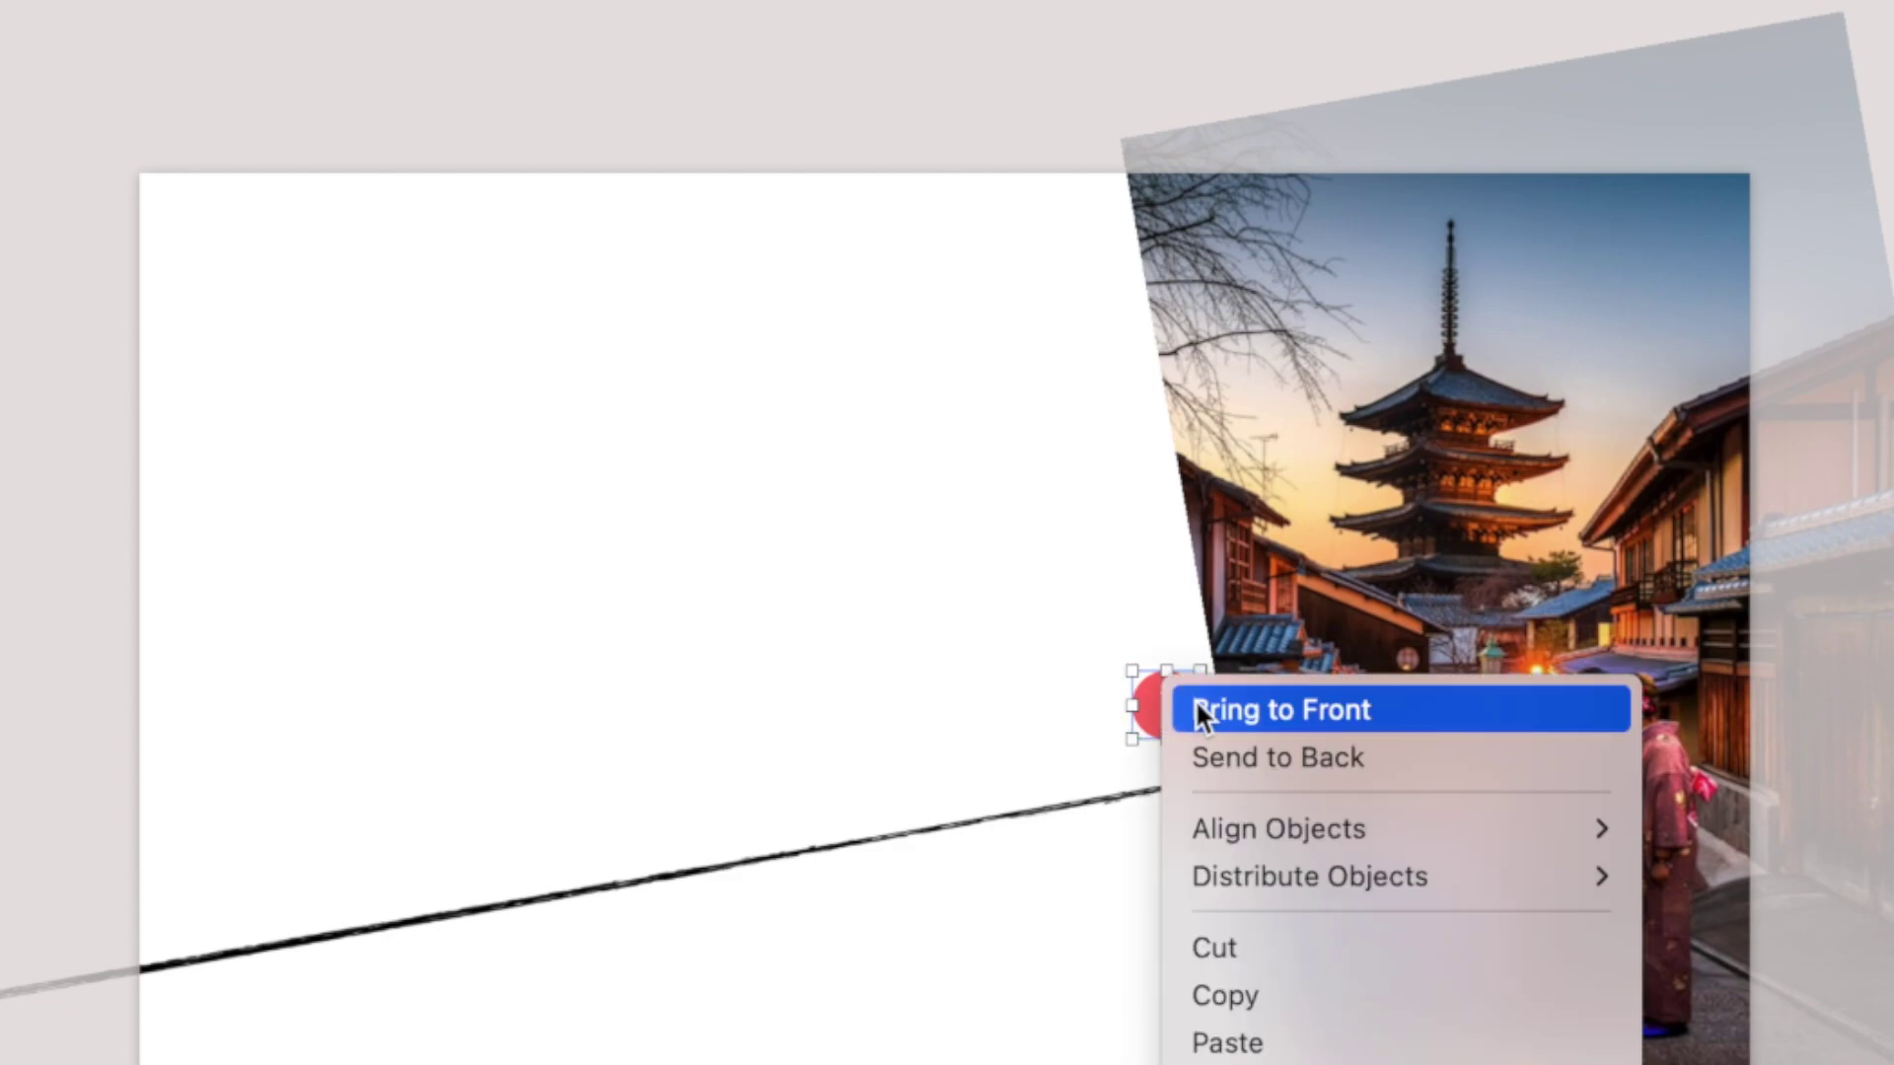
left_click(1228, 703)
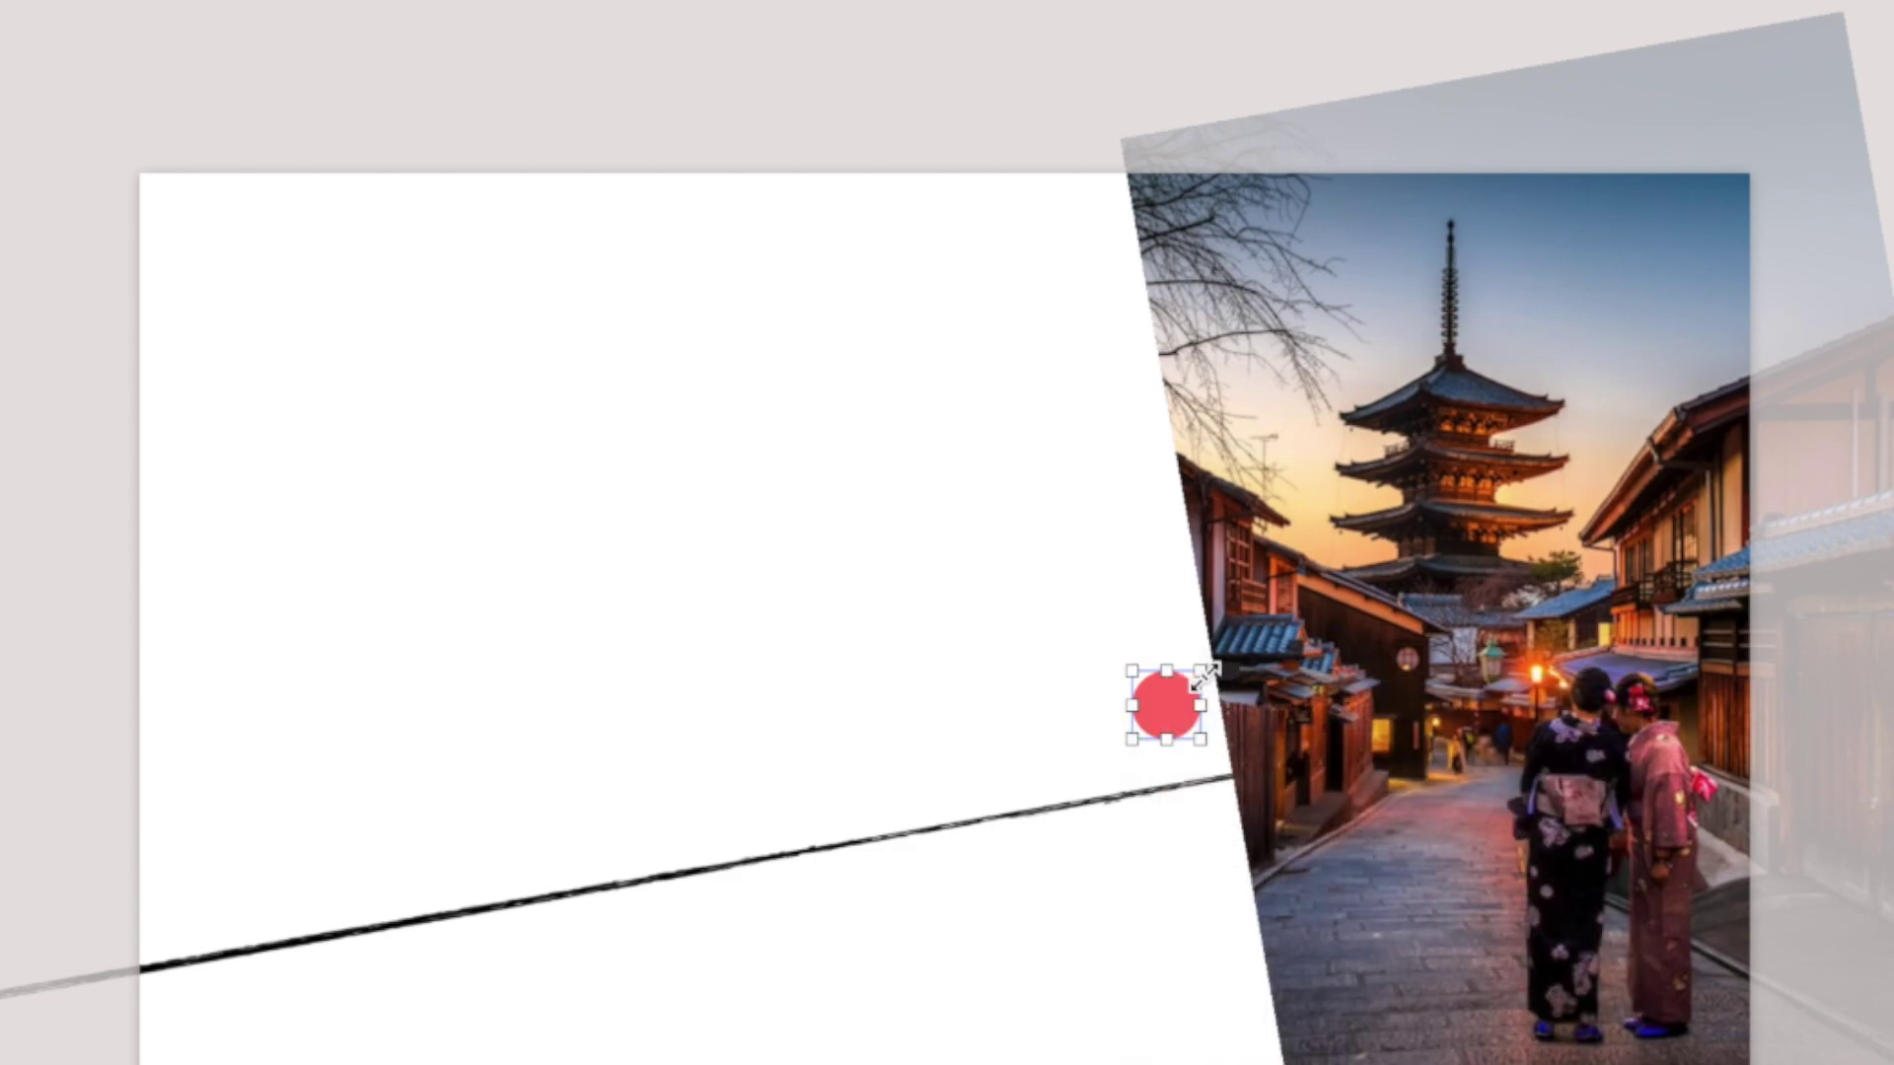
left_click_drag(1199, 676, 1312, 572)
left_click_drag(1266, 641, 1290, 764)
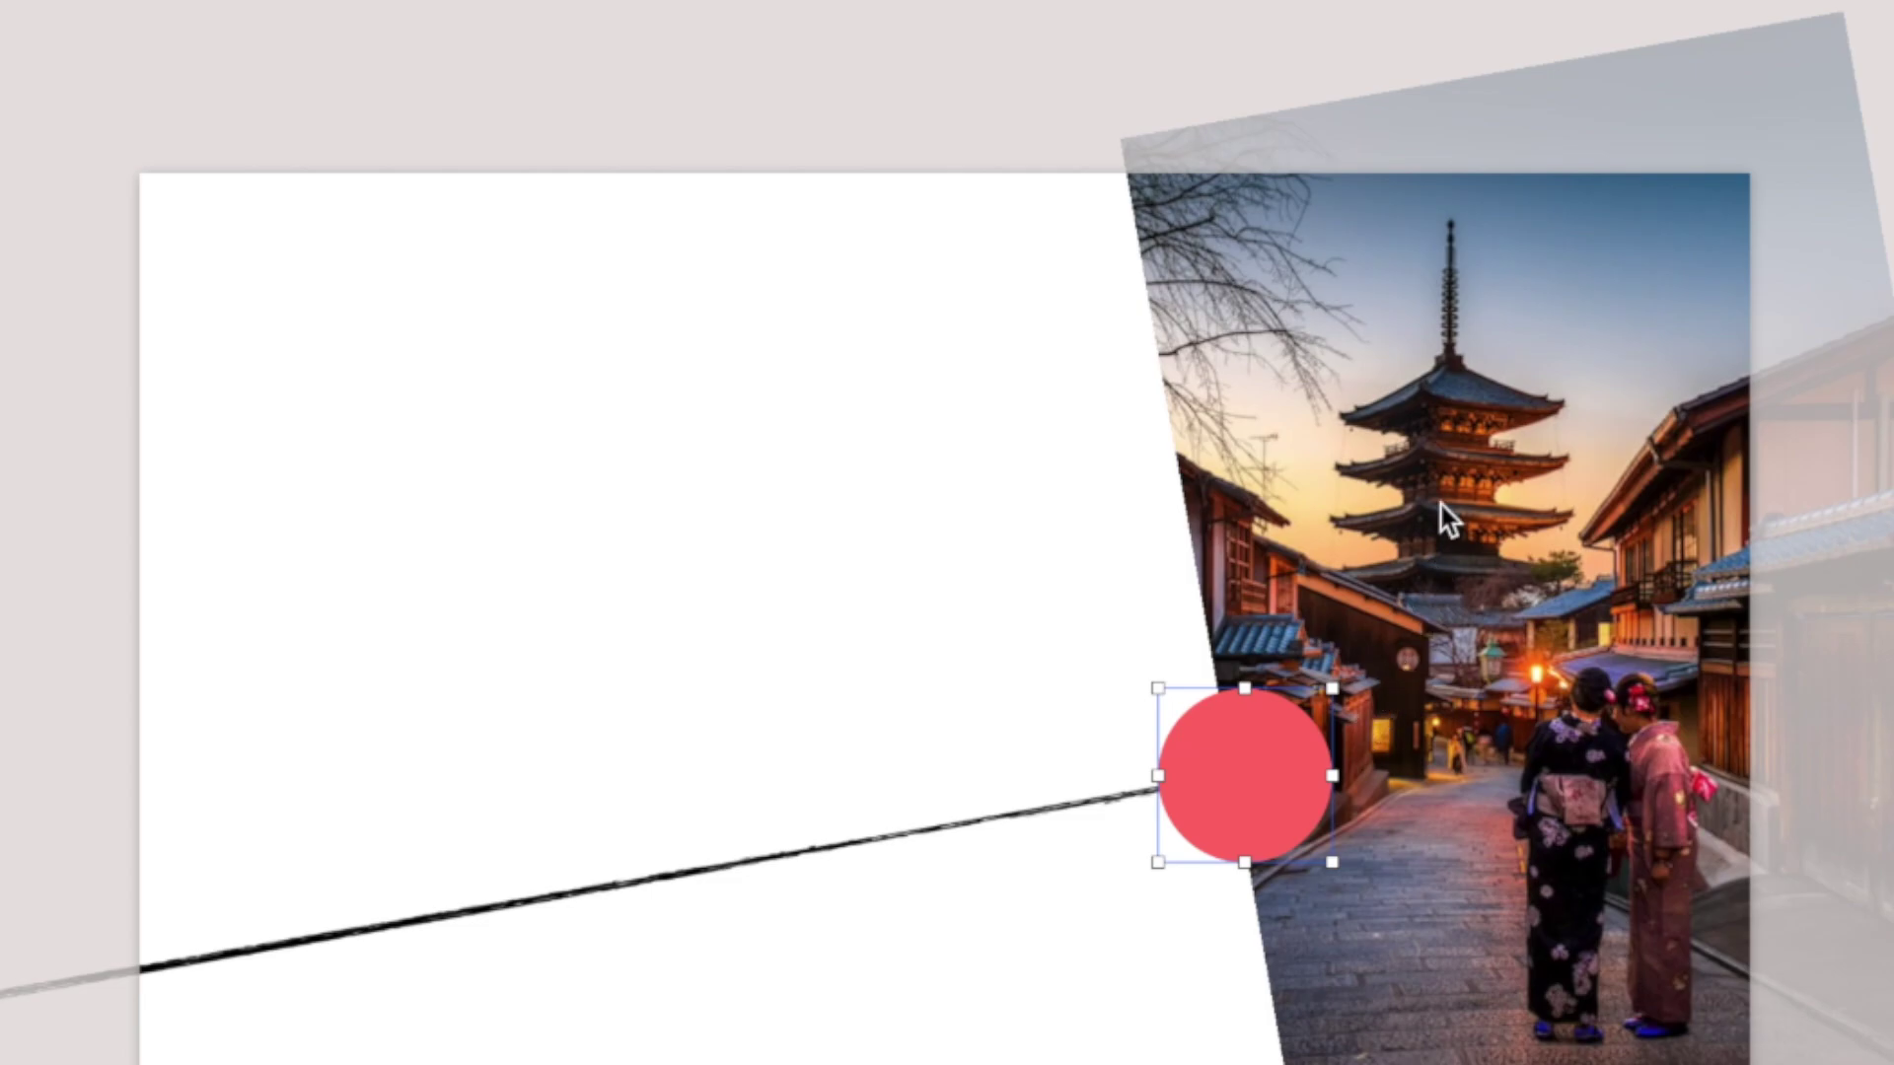
Send the tilted pagoda photo on slide 5 to the back.
left_click(1462, 381)
right_click(1459, 298)
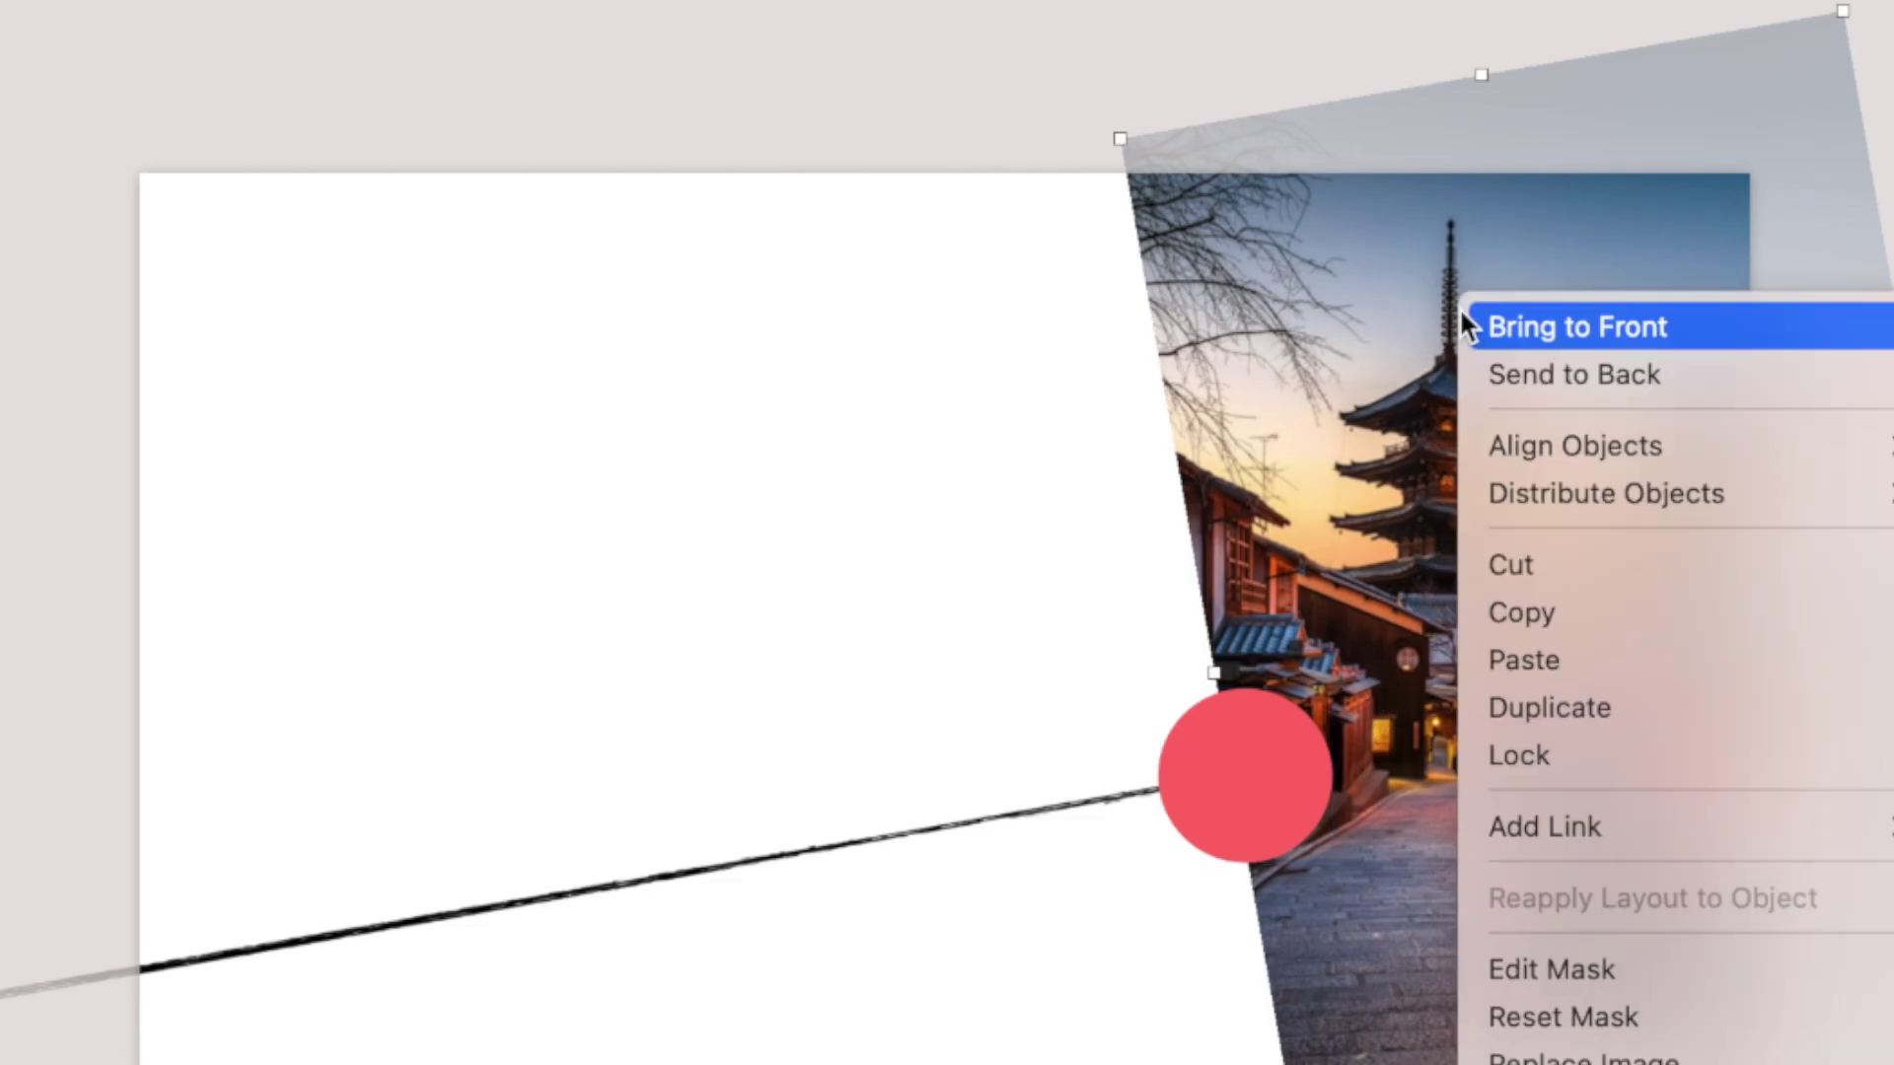
left_click(1475, 375)
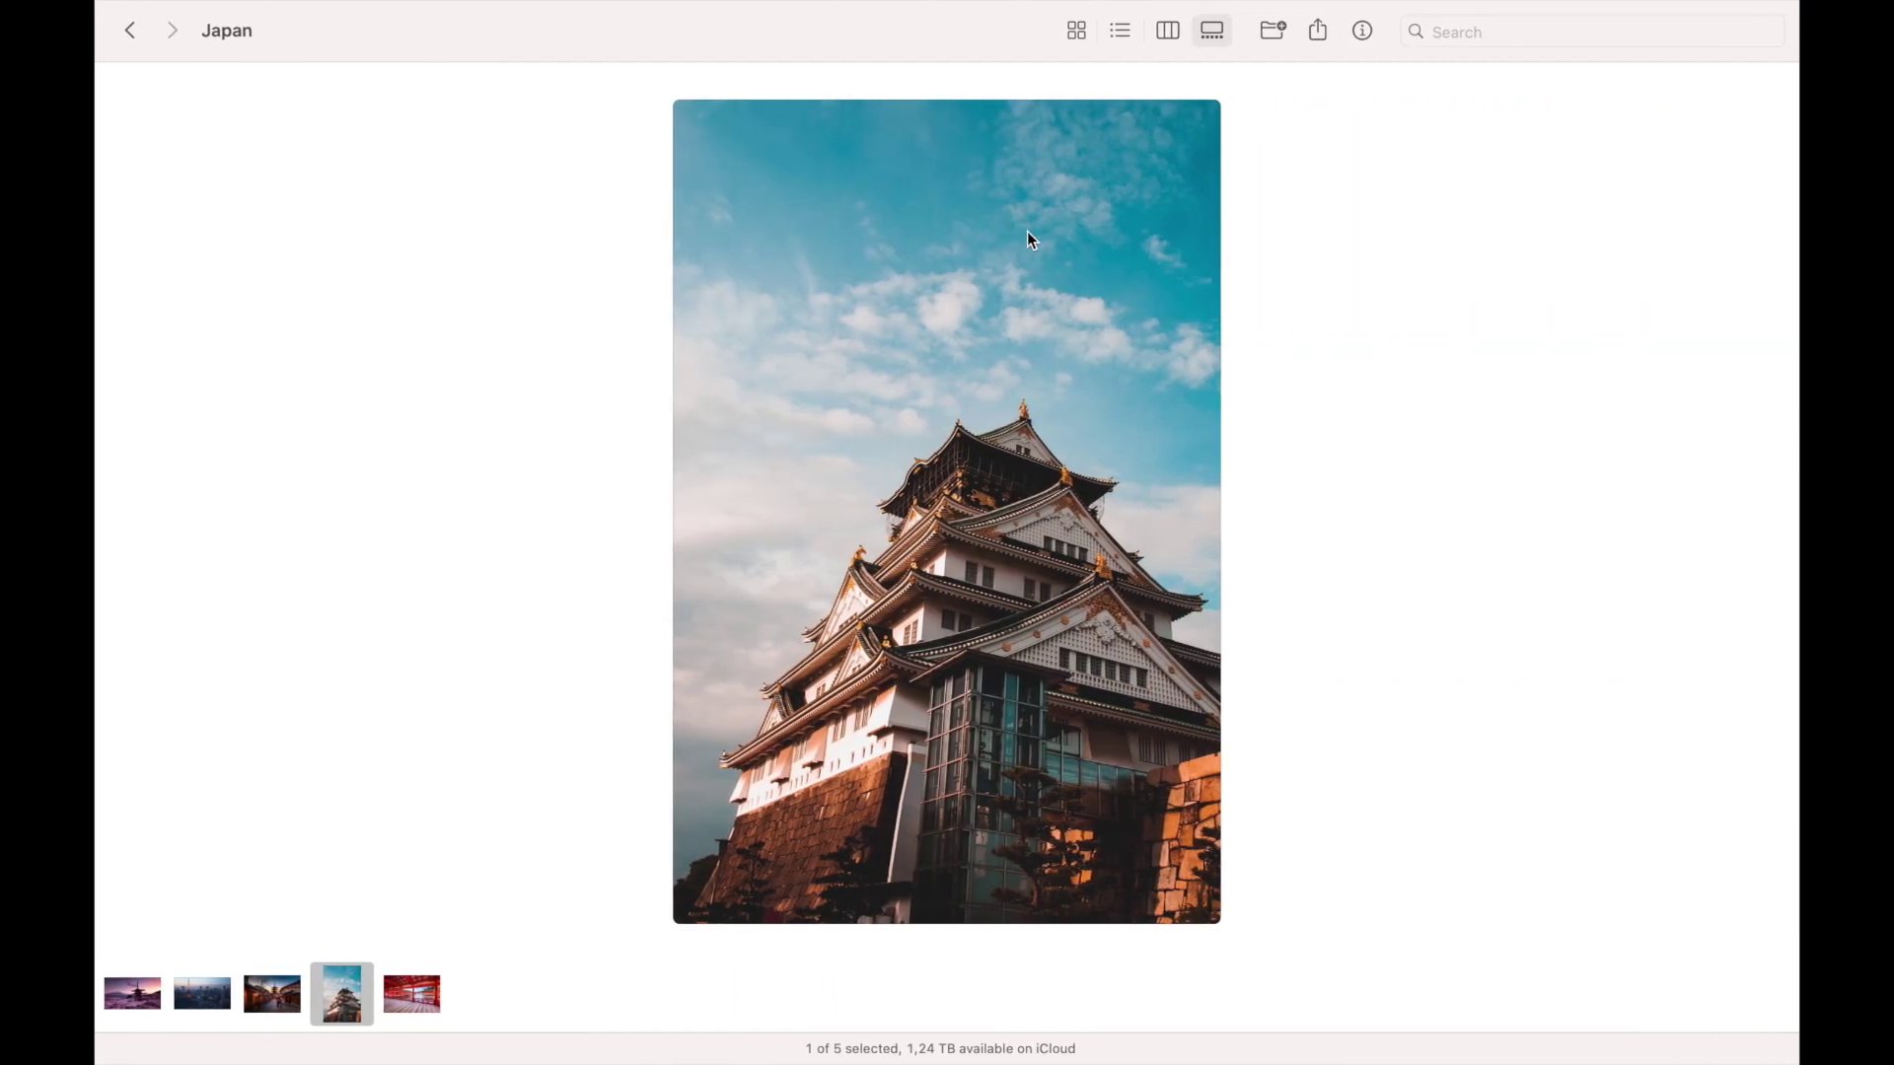
Replace the pagoda photo on slide 5 with the red shrine photo from the Japan folder and reposition the image within its mask.
left_click(419, 987)
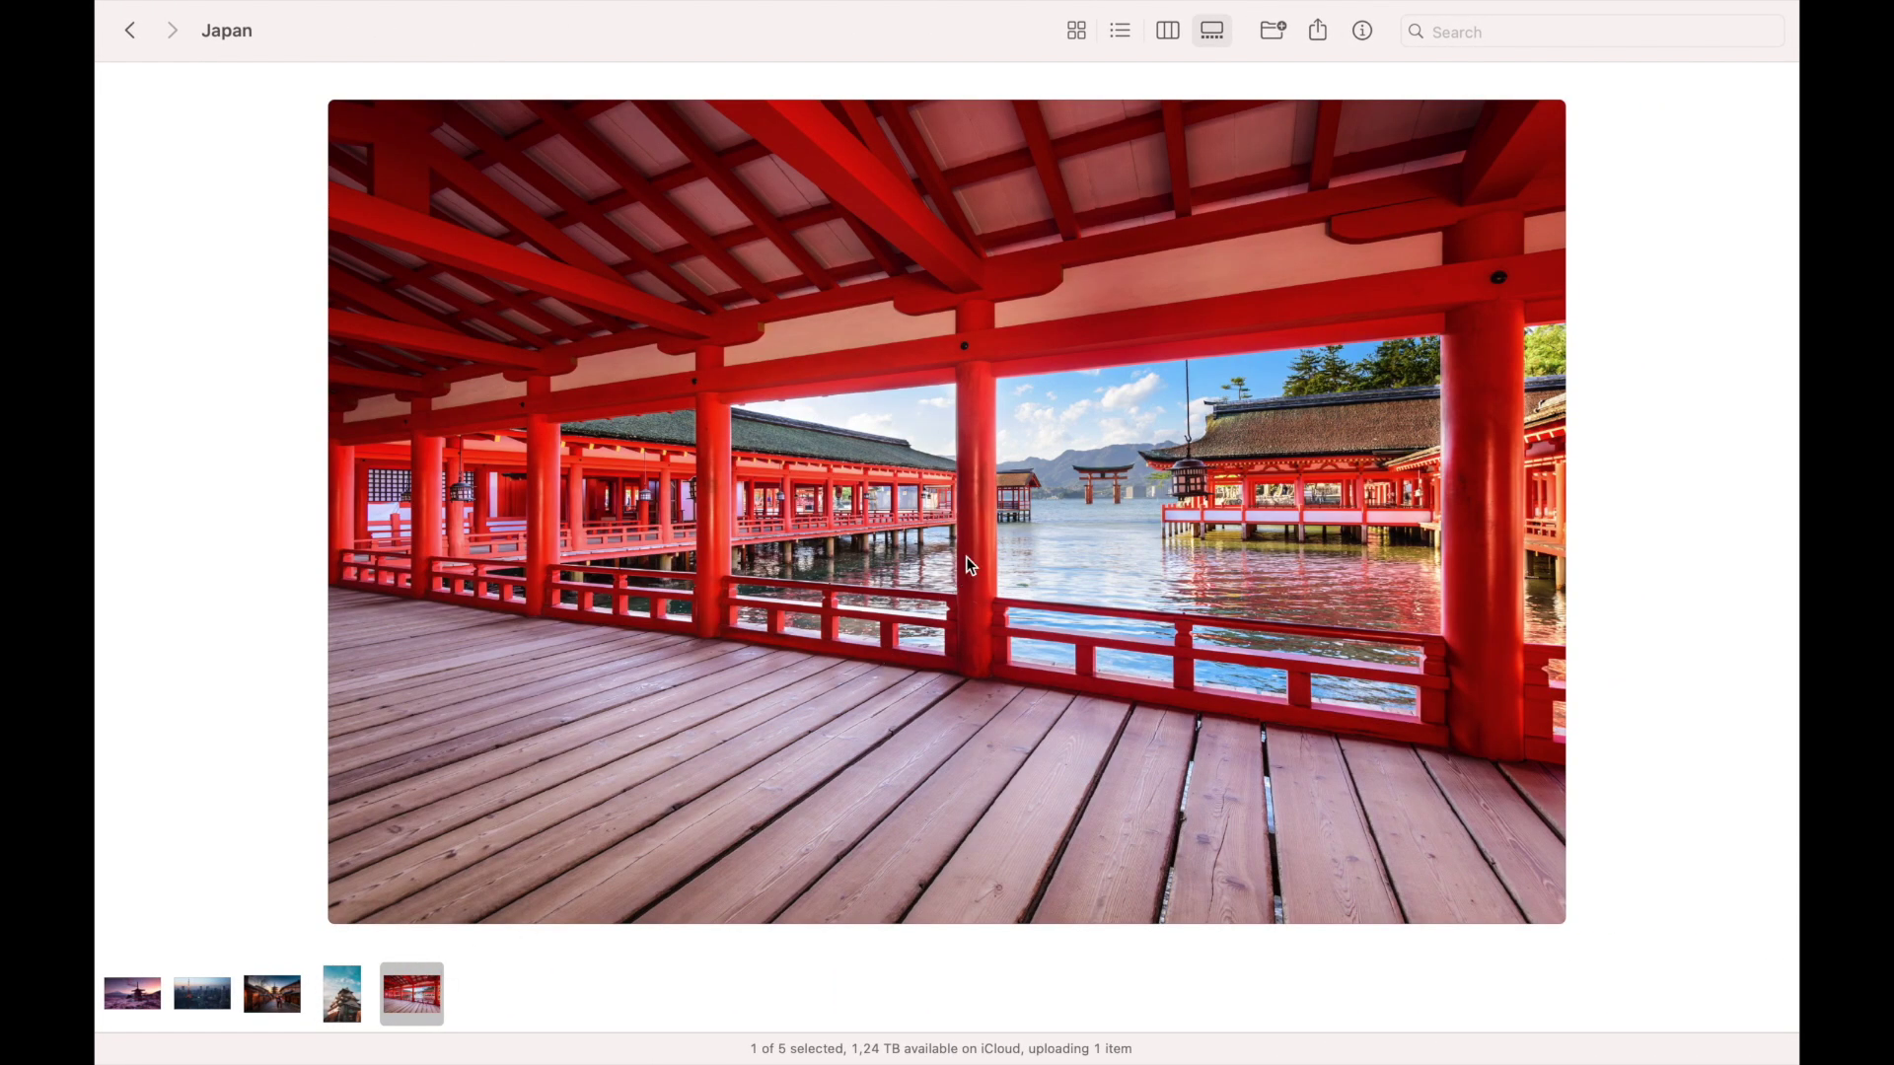
left_click_drag(931, 596, 1235, 428)
double_click(1217, 496)
left_click_drag(1208, 527, 1071, 529)
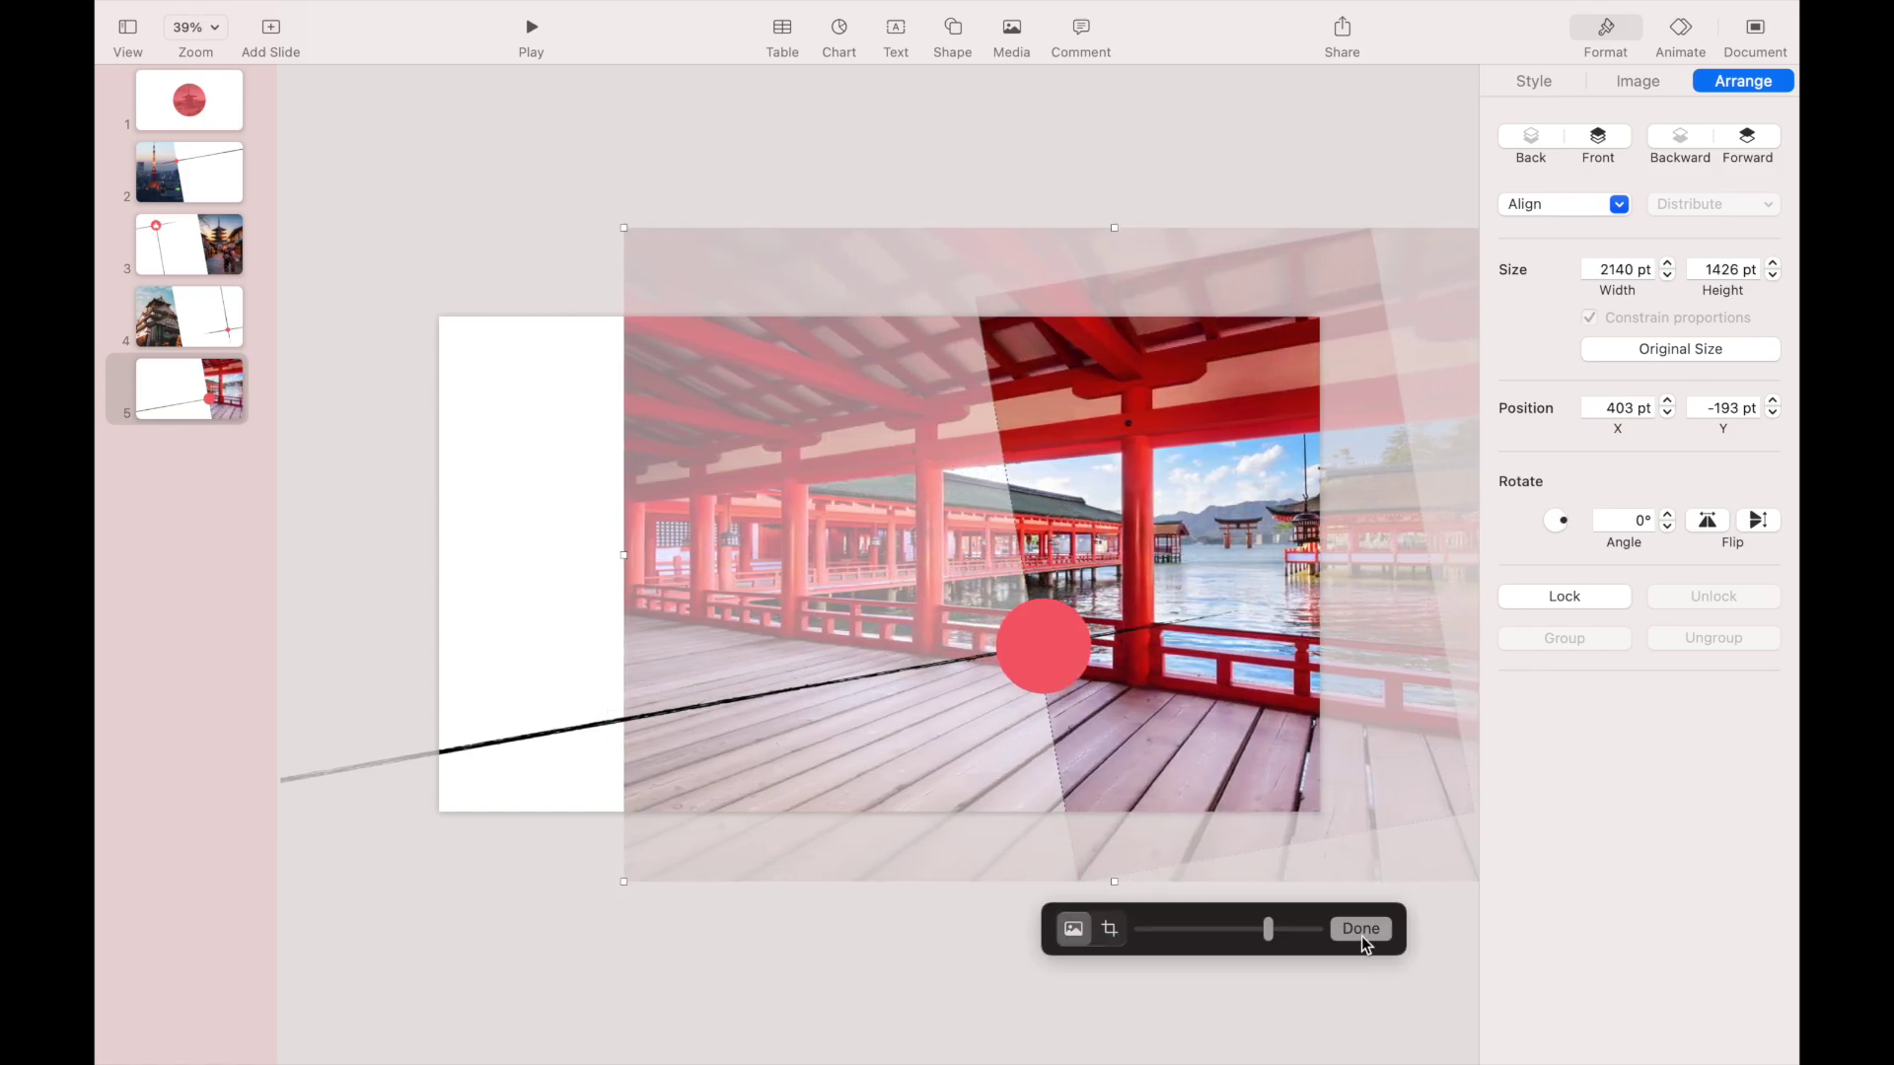
left_click(1361, 929)
left_click(1234, 931)
Insert the Like shape on slide 5 and center it on the red circle.
left_click(945, 32)
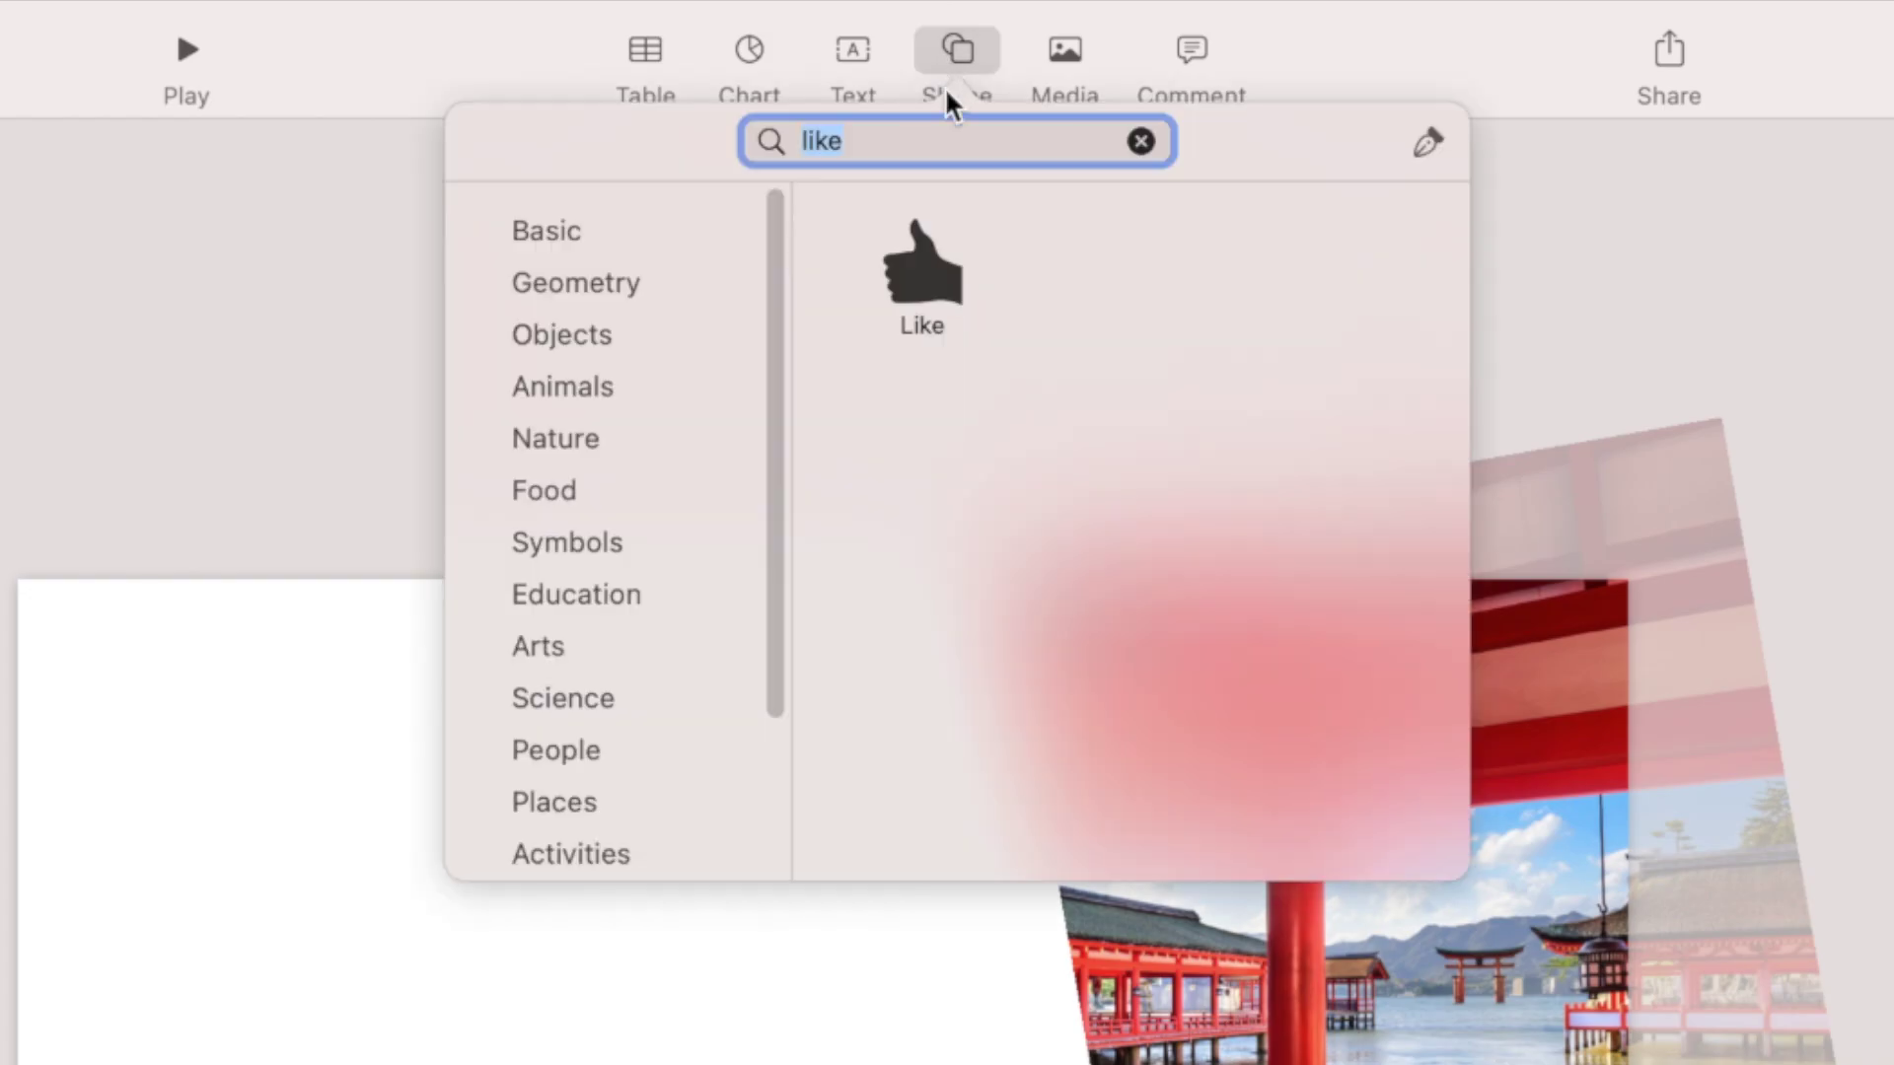
left_click(925, 271)
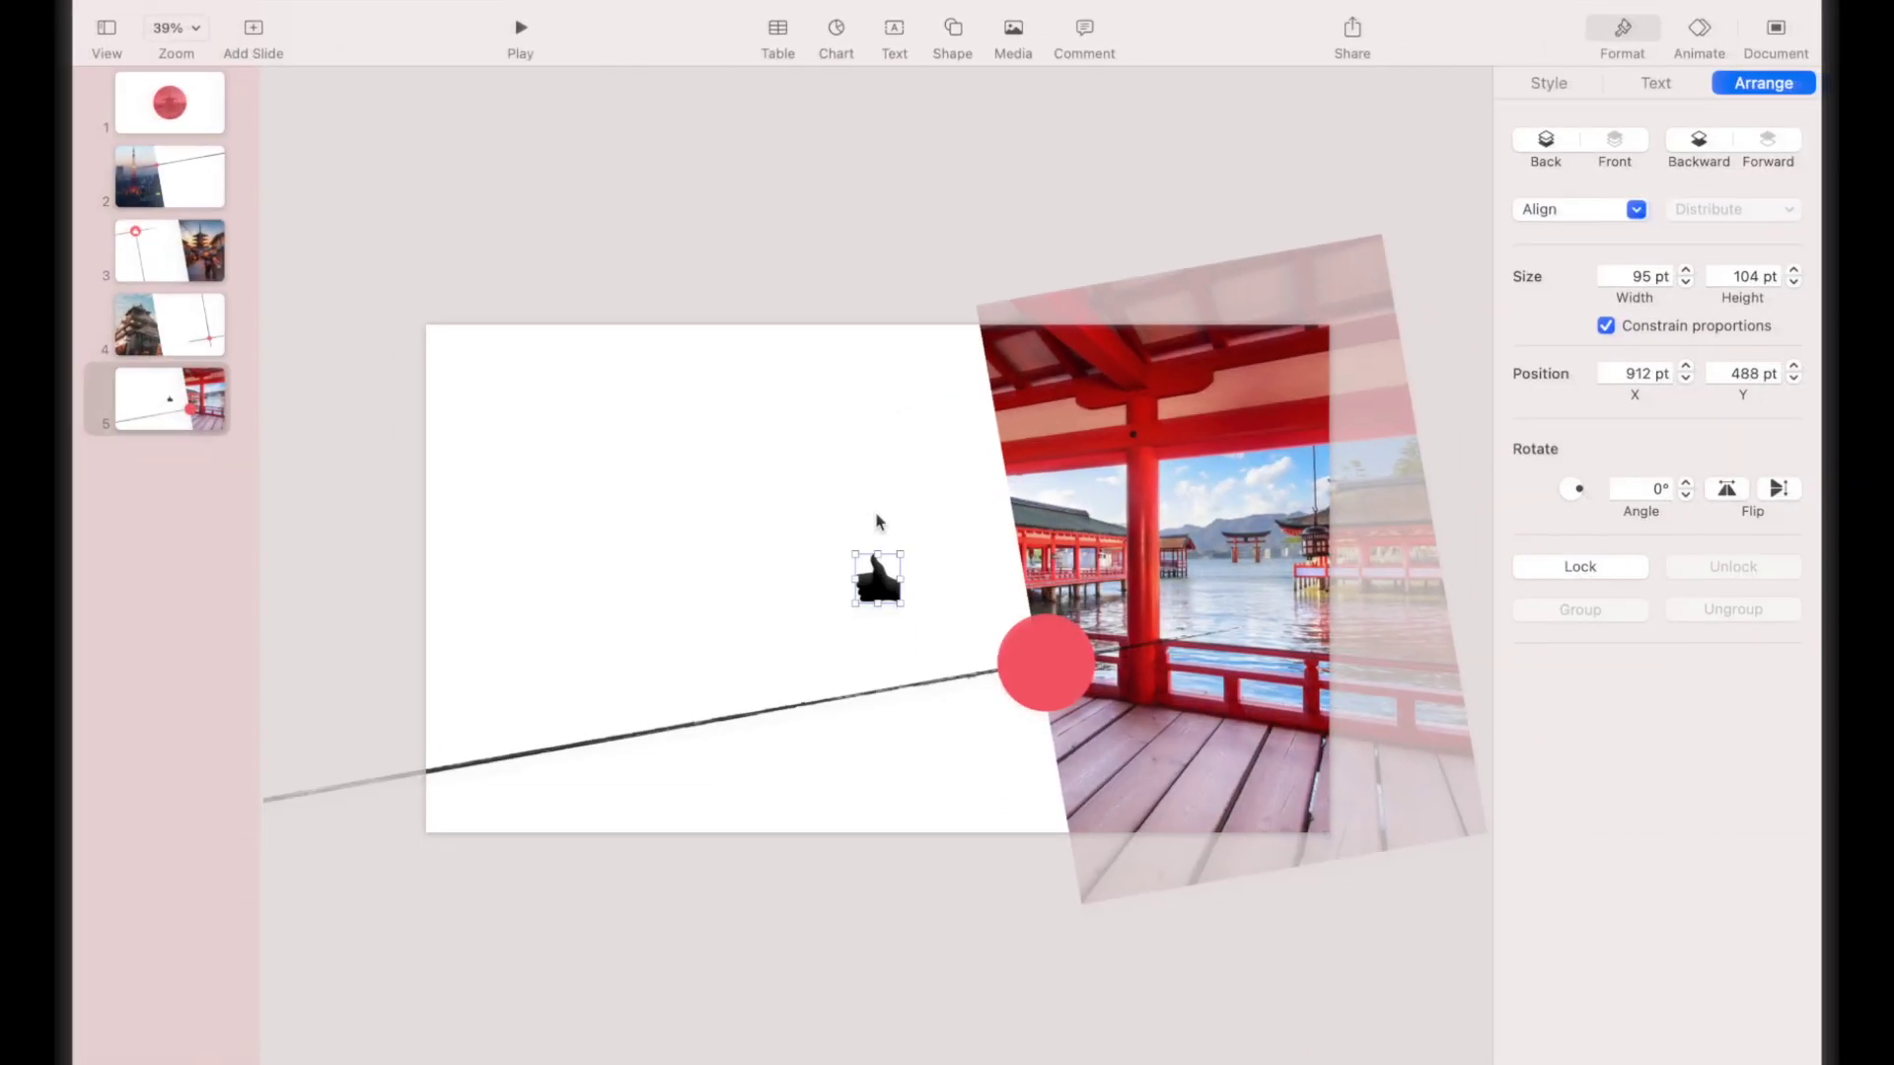
left_click_drag(835, 992, 1122, 1064)
left_click_drag(1046, 648, 1044, 655)
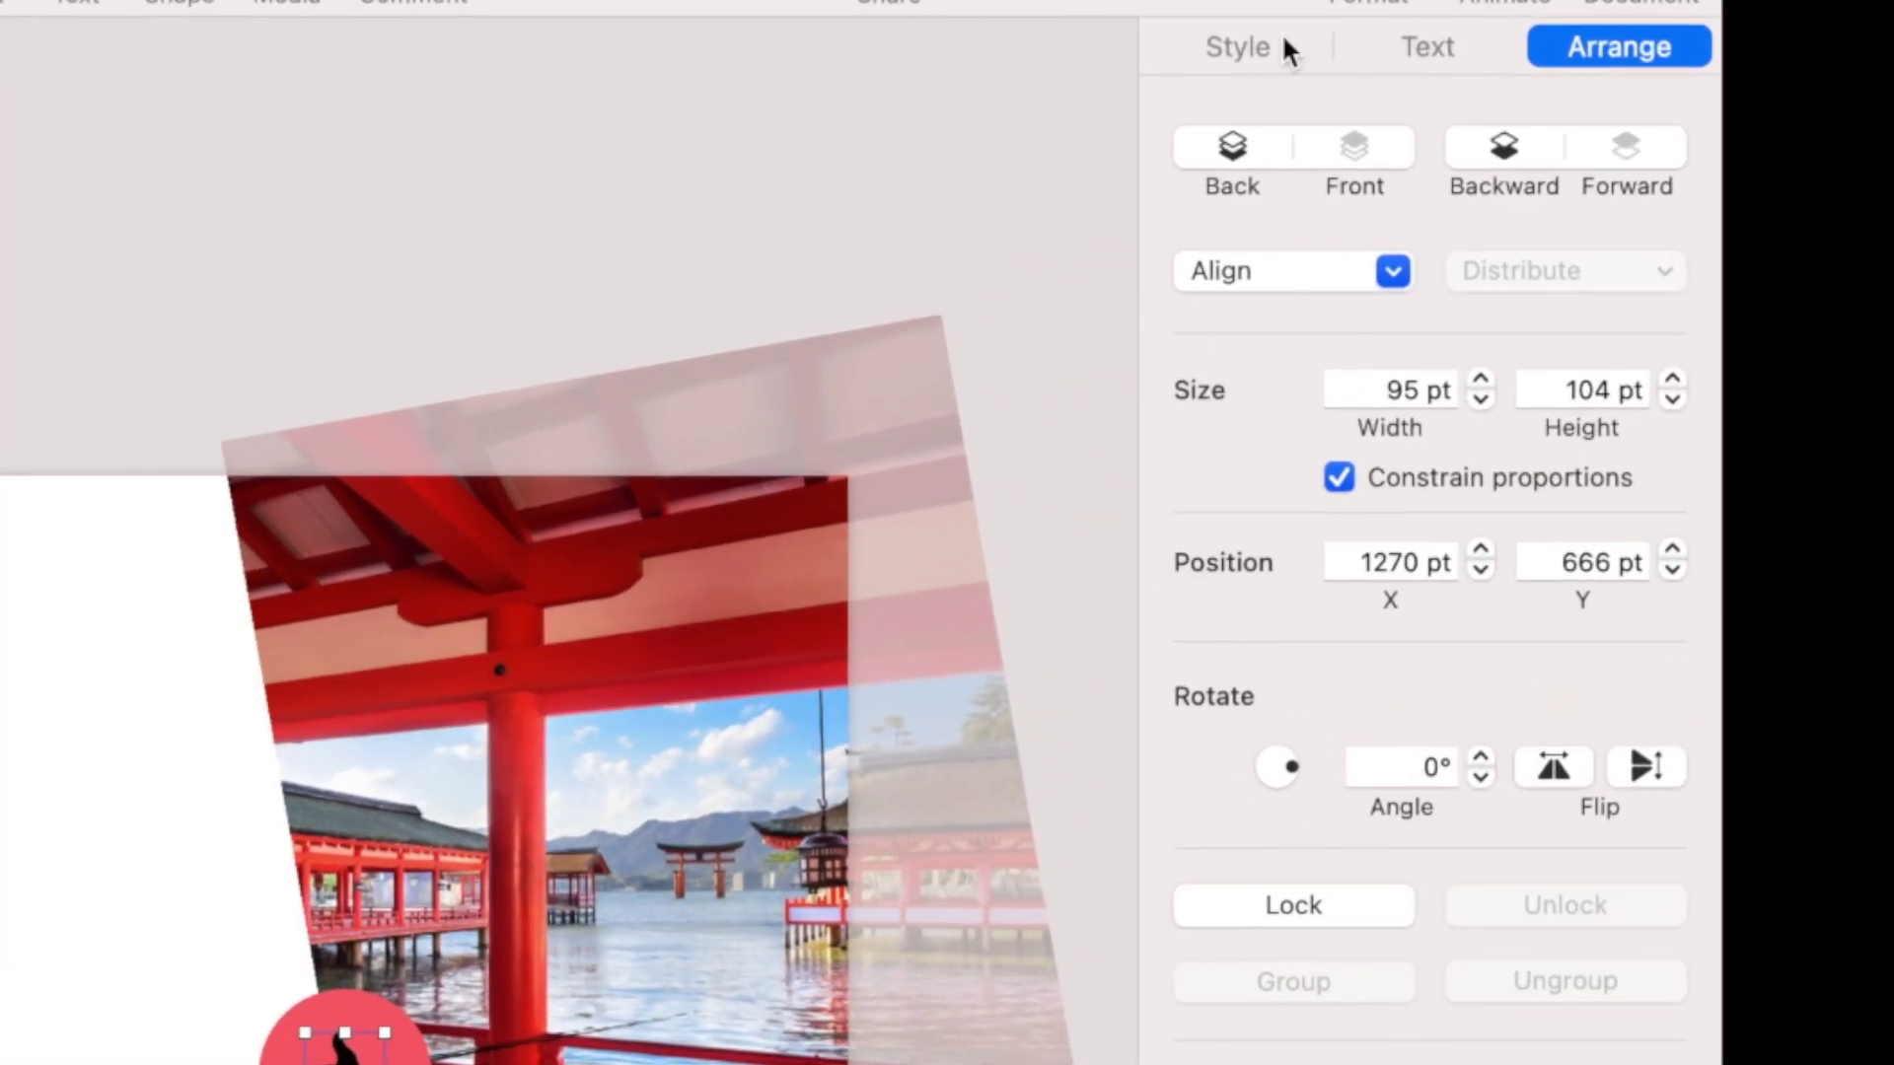
Fill the thumbs-up icon on the red circle with white.
left_click(1501, 74)
left_click(1463, 449)
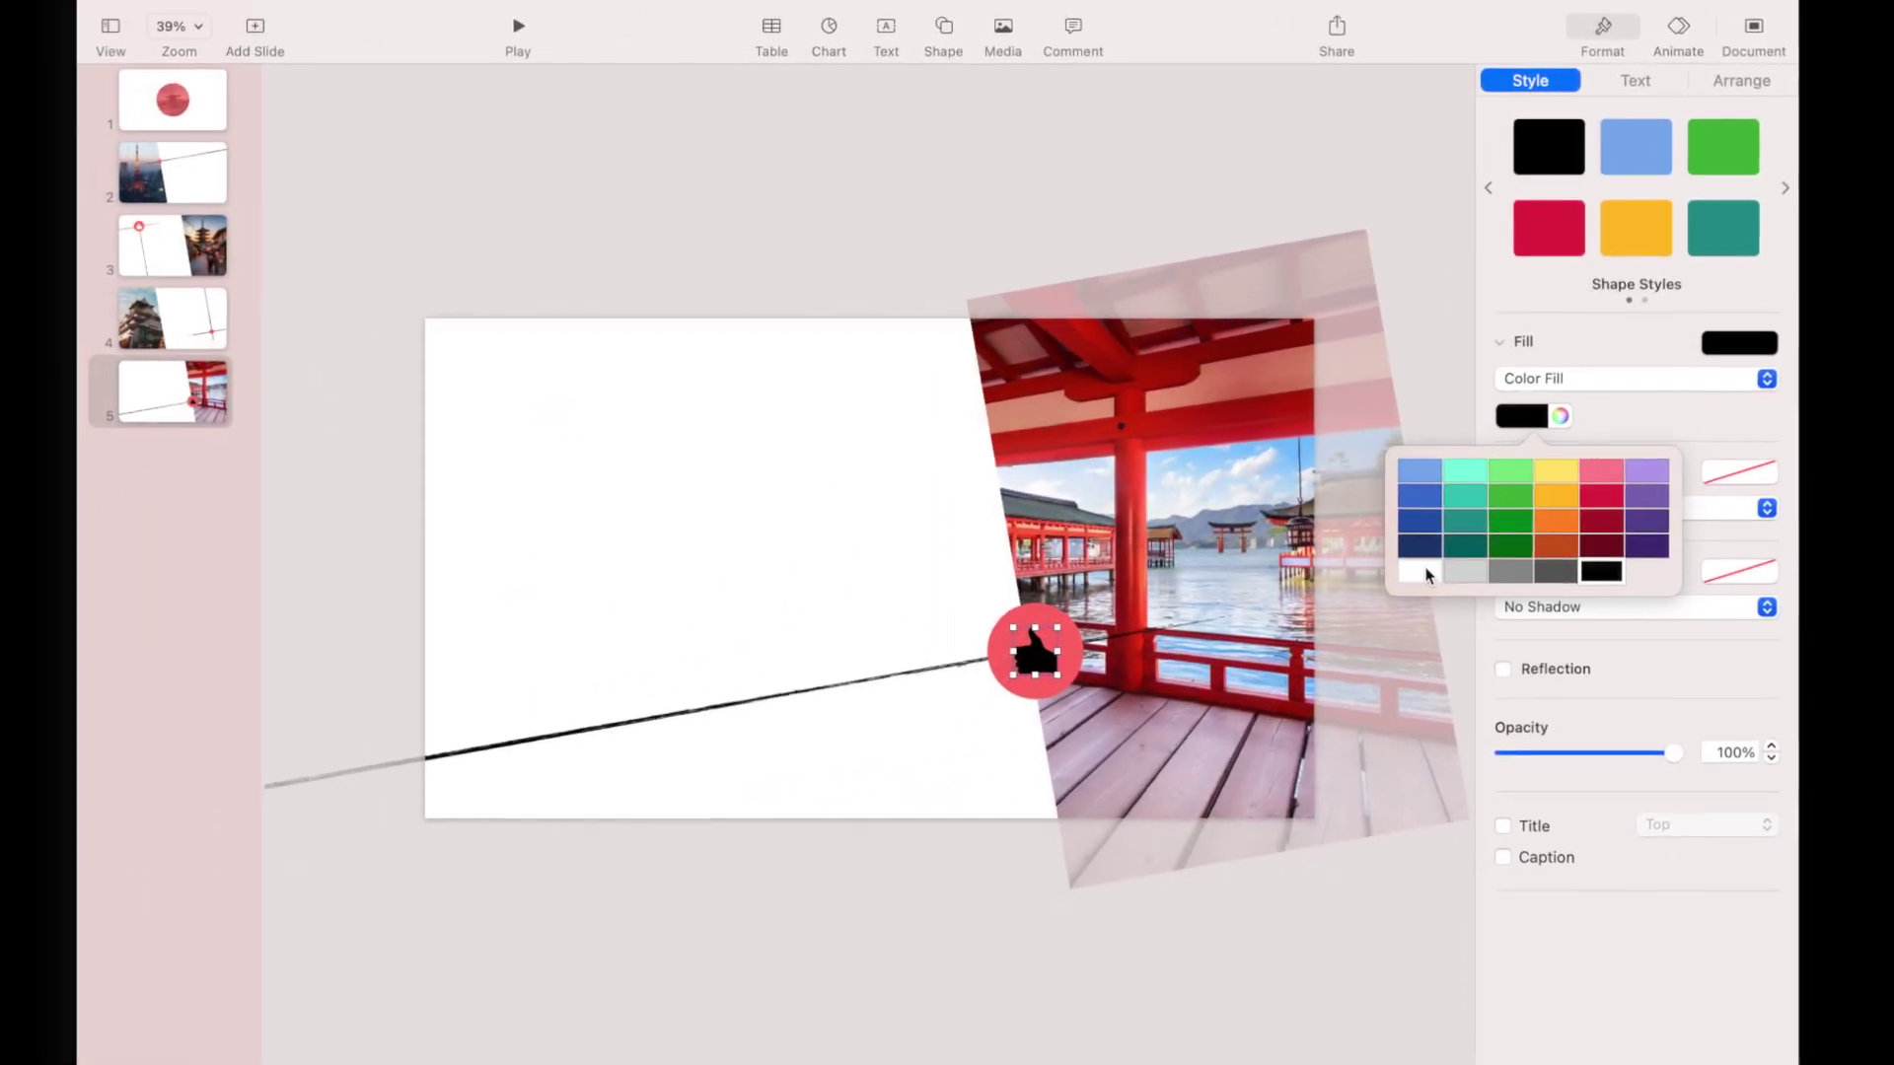
left_click(1035, 934)
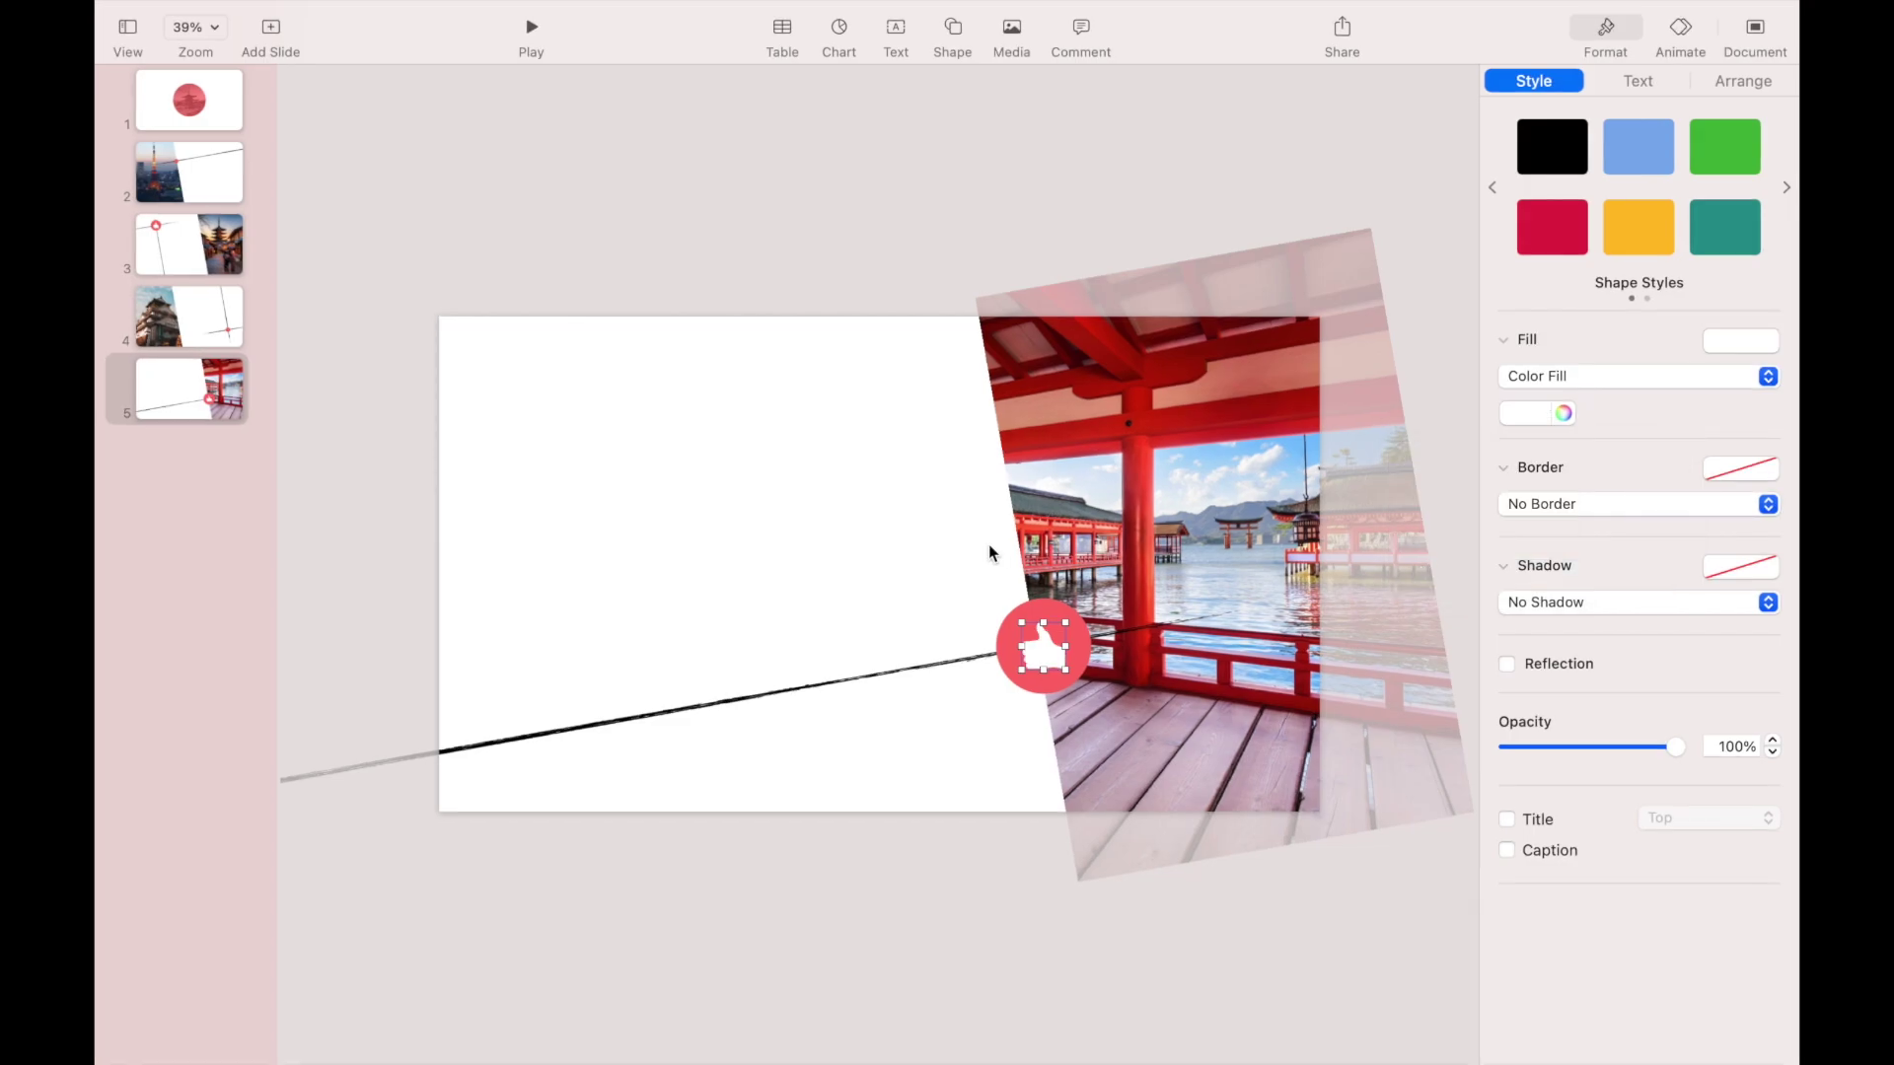
left_click(921, 521)
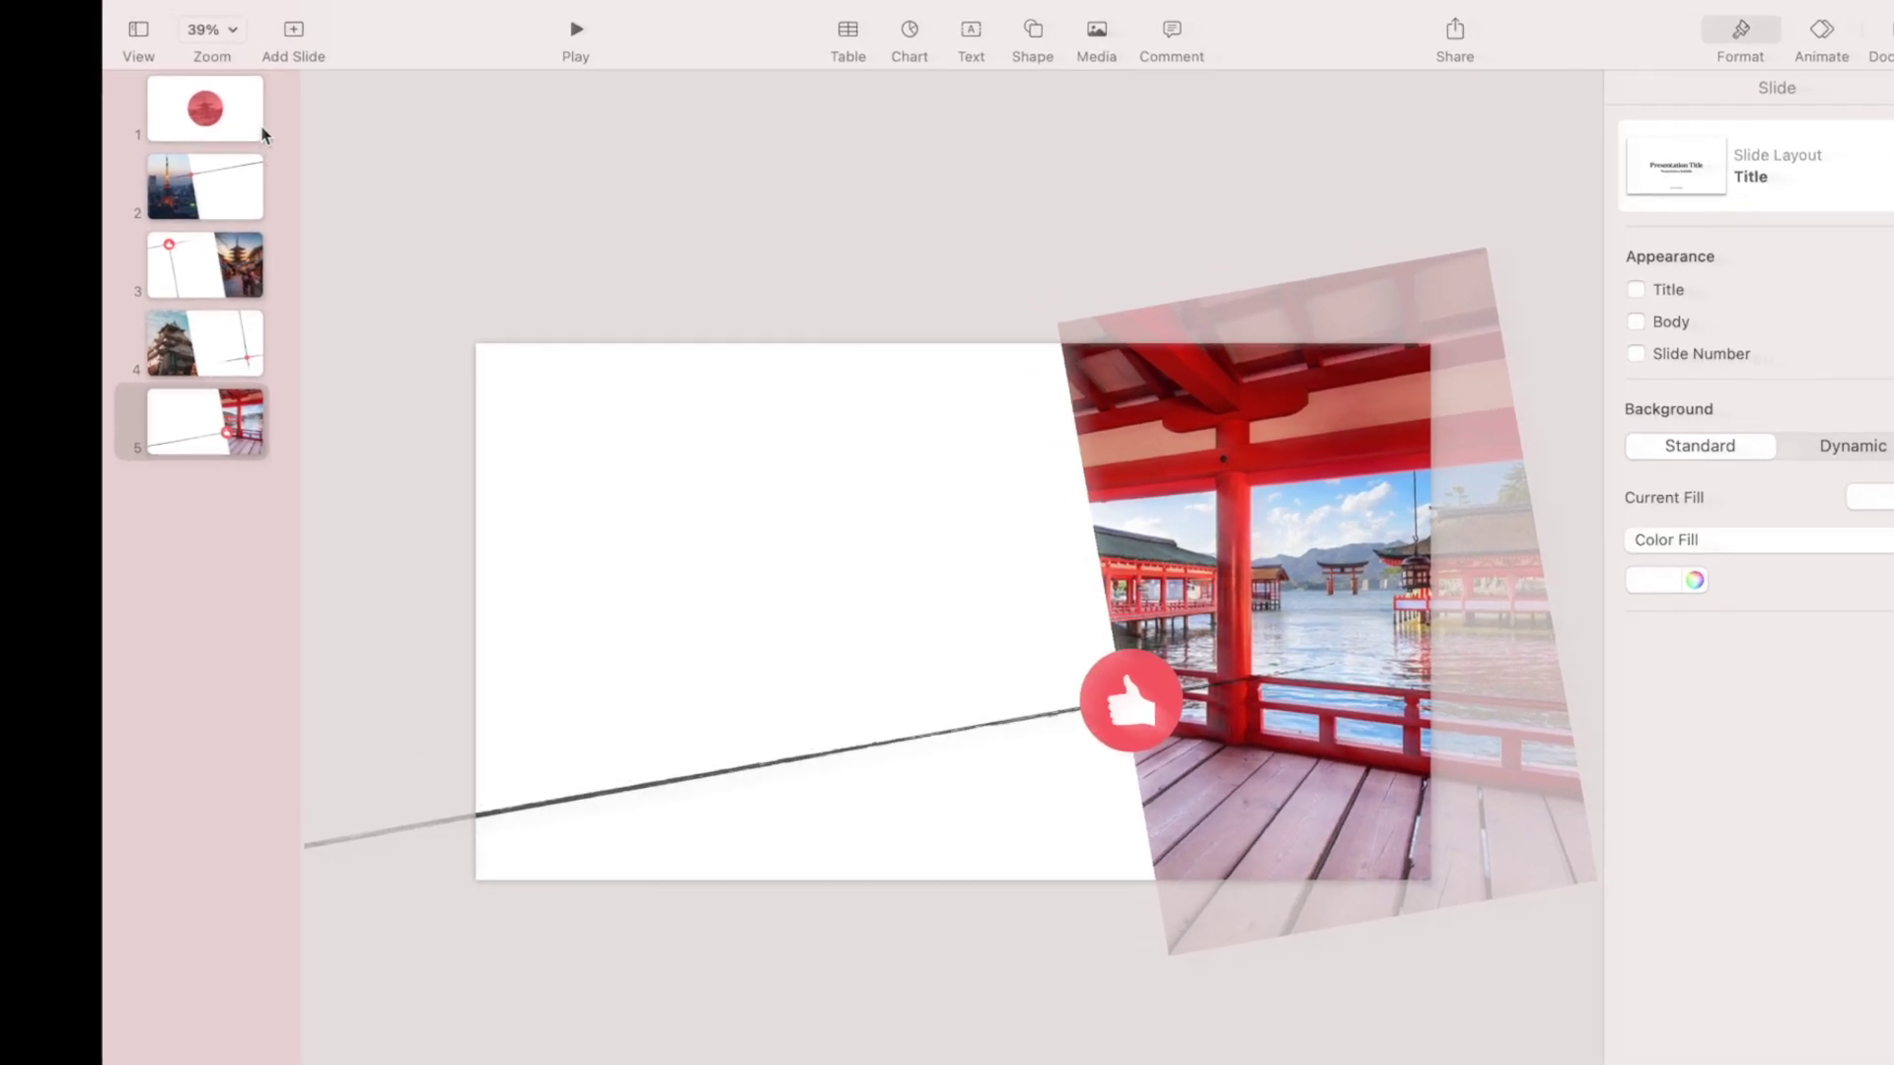
Duplicate slide 1 and move the copy to the end of the presentation as slide 6.
left_click(207, 93)
right_click(377, 174)
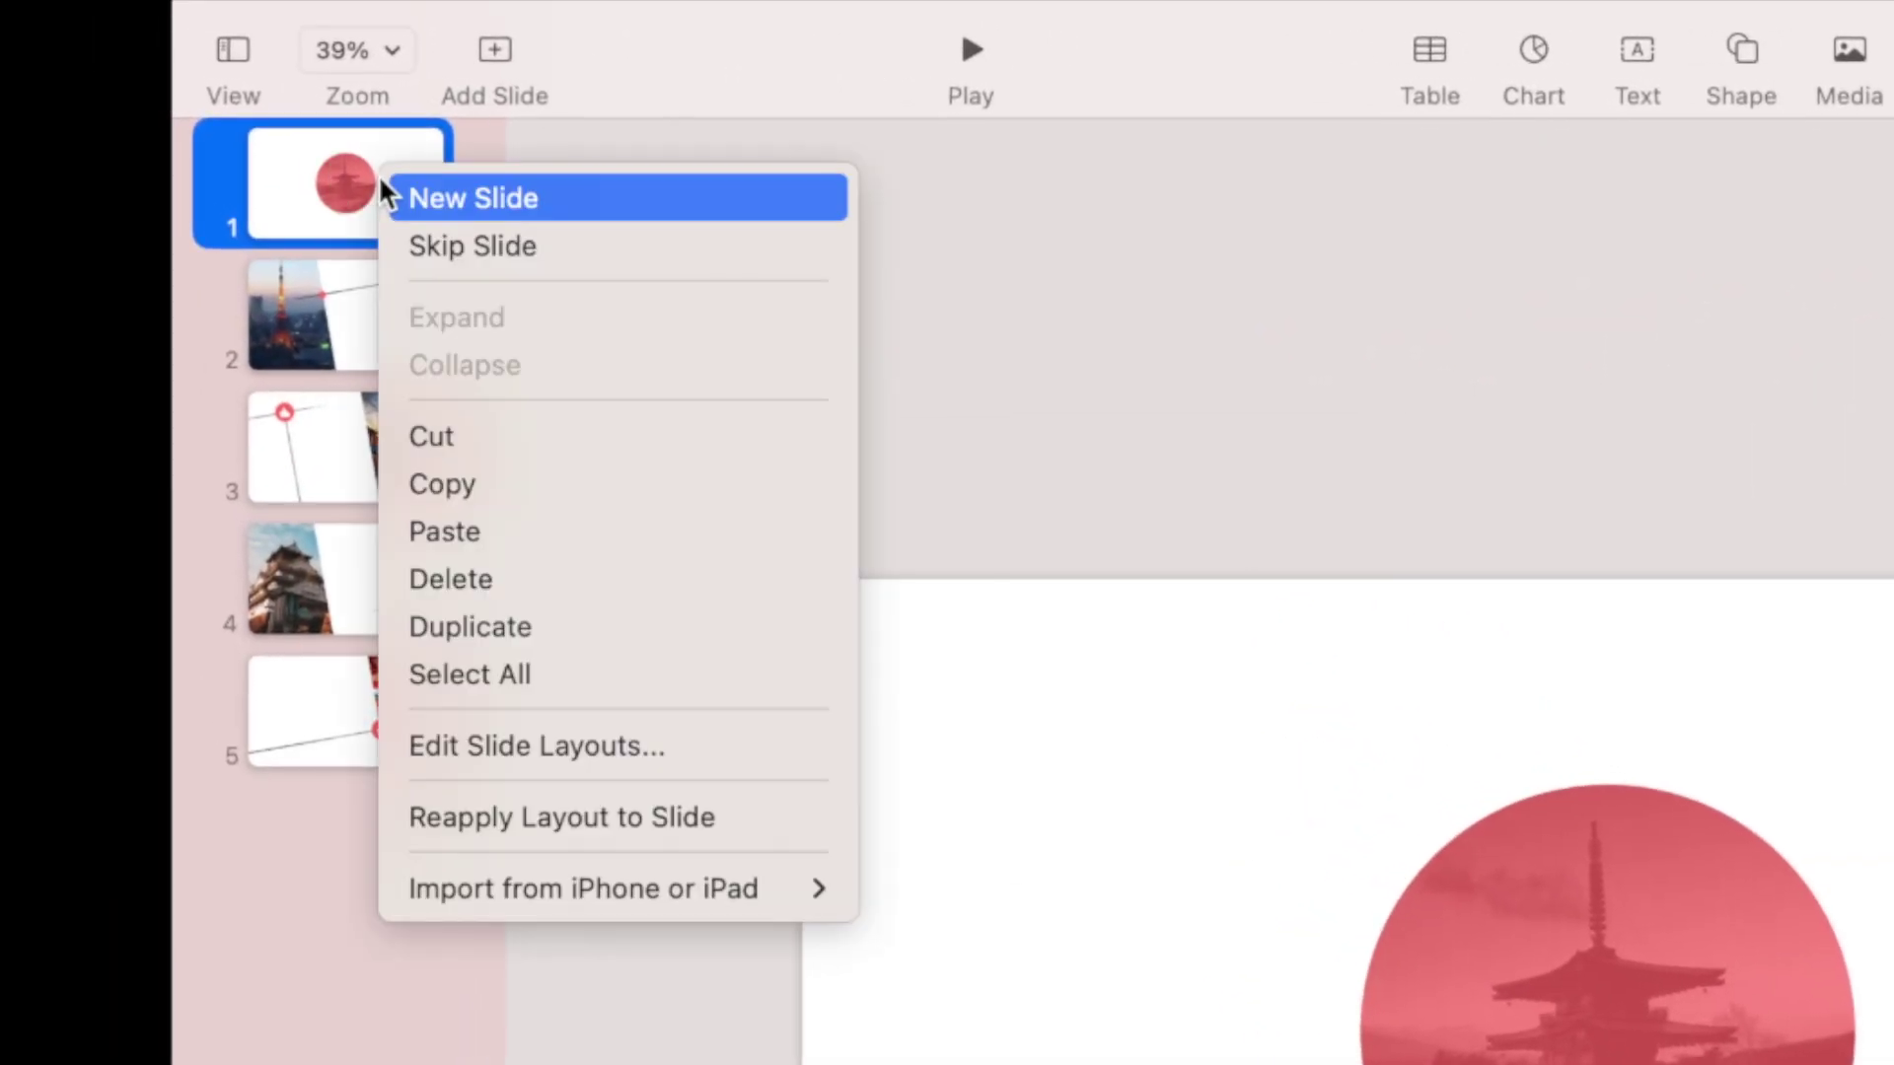
left_click(435, 627)
left_click_drag(400, 348, 358, 921)
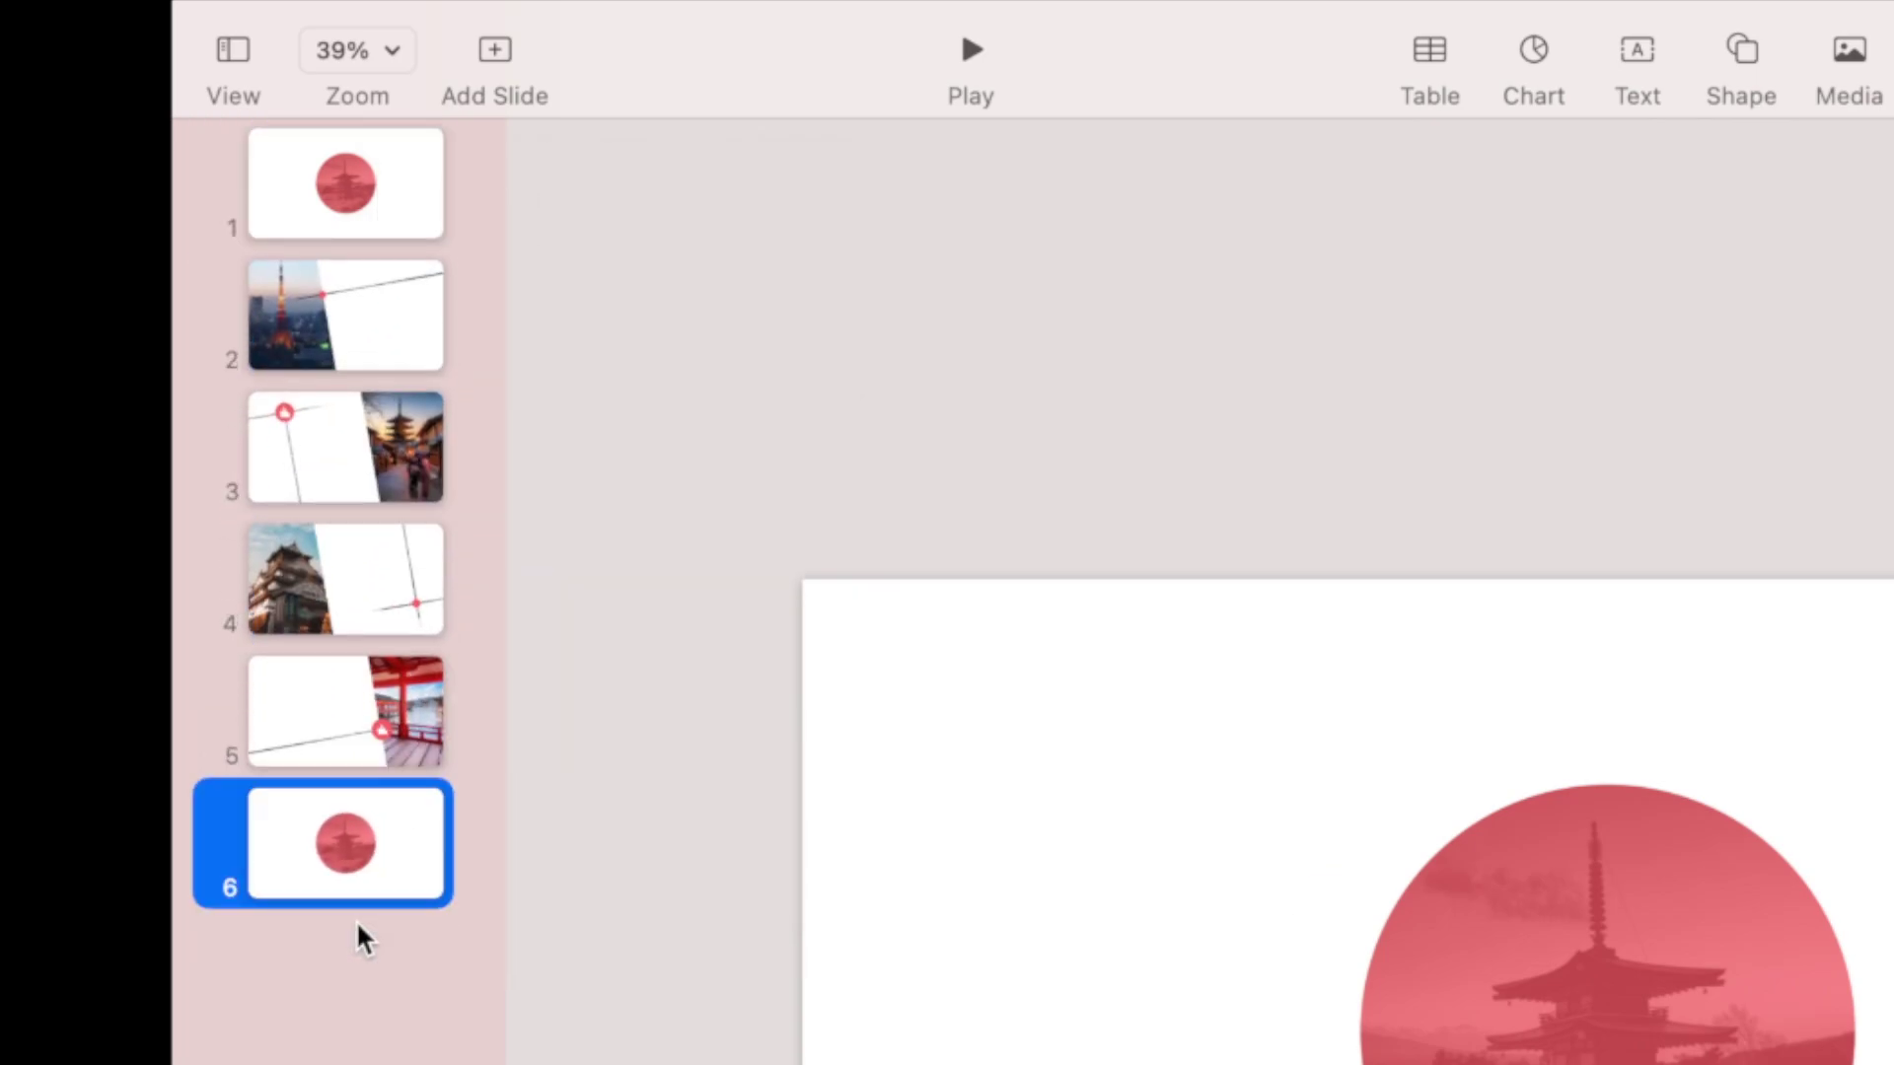
left_click(359, 710)
left_click(352, 584)
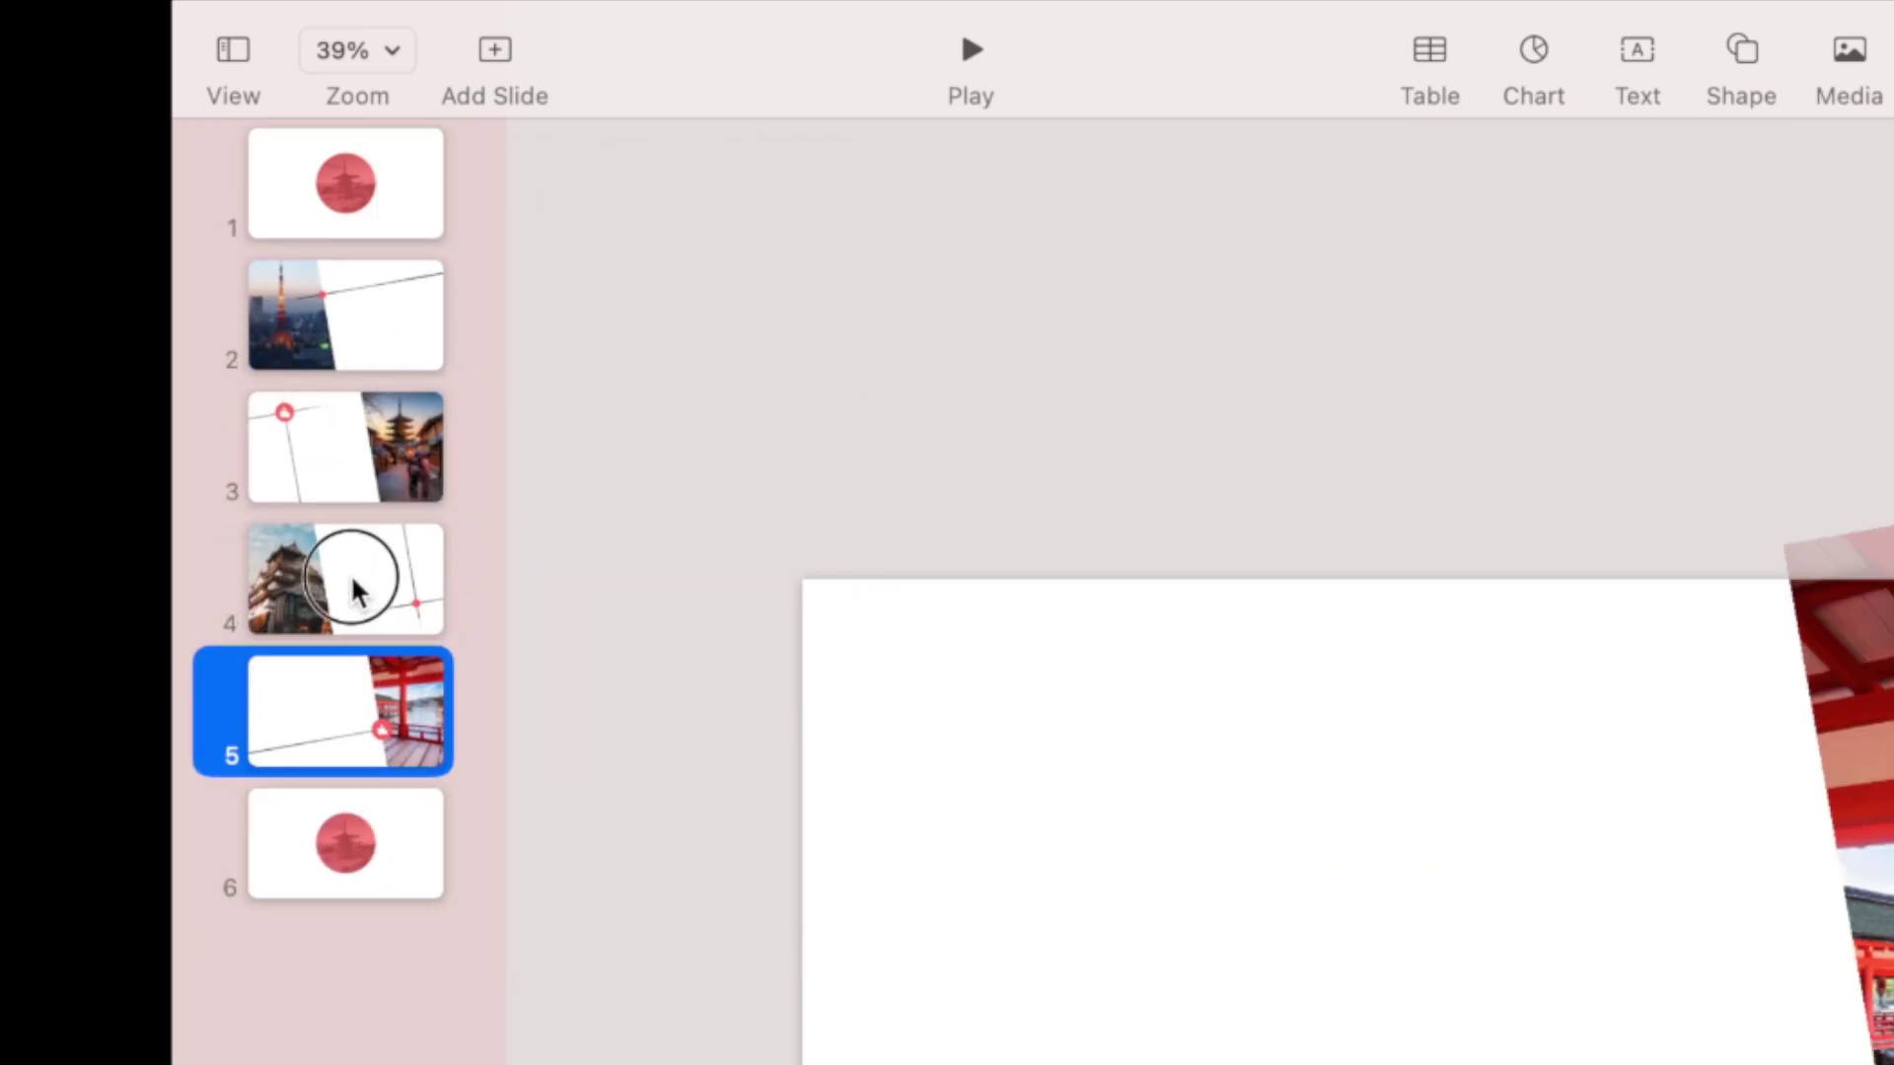
left_click(355, 448)
left_click(375, 340)
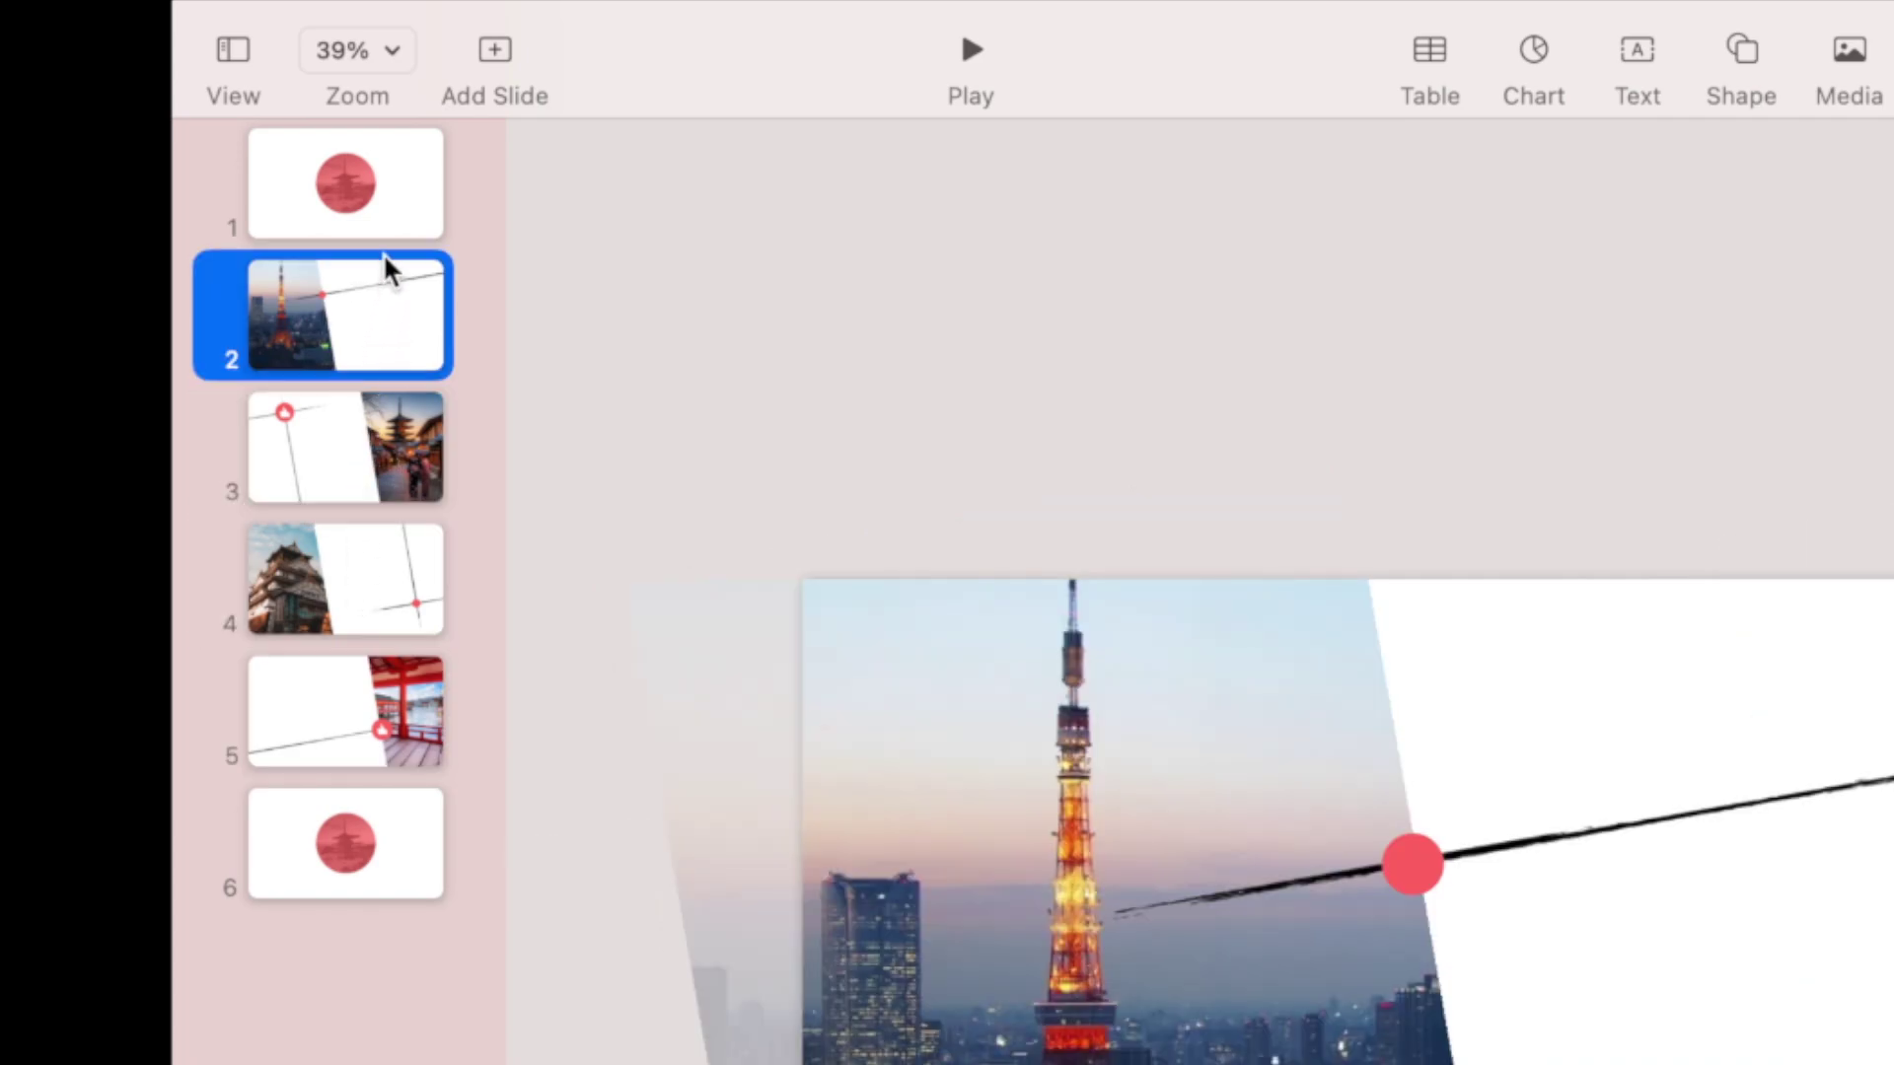
Apply the Magic Move transition to all six slides.
left_click(387, 209)
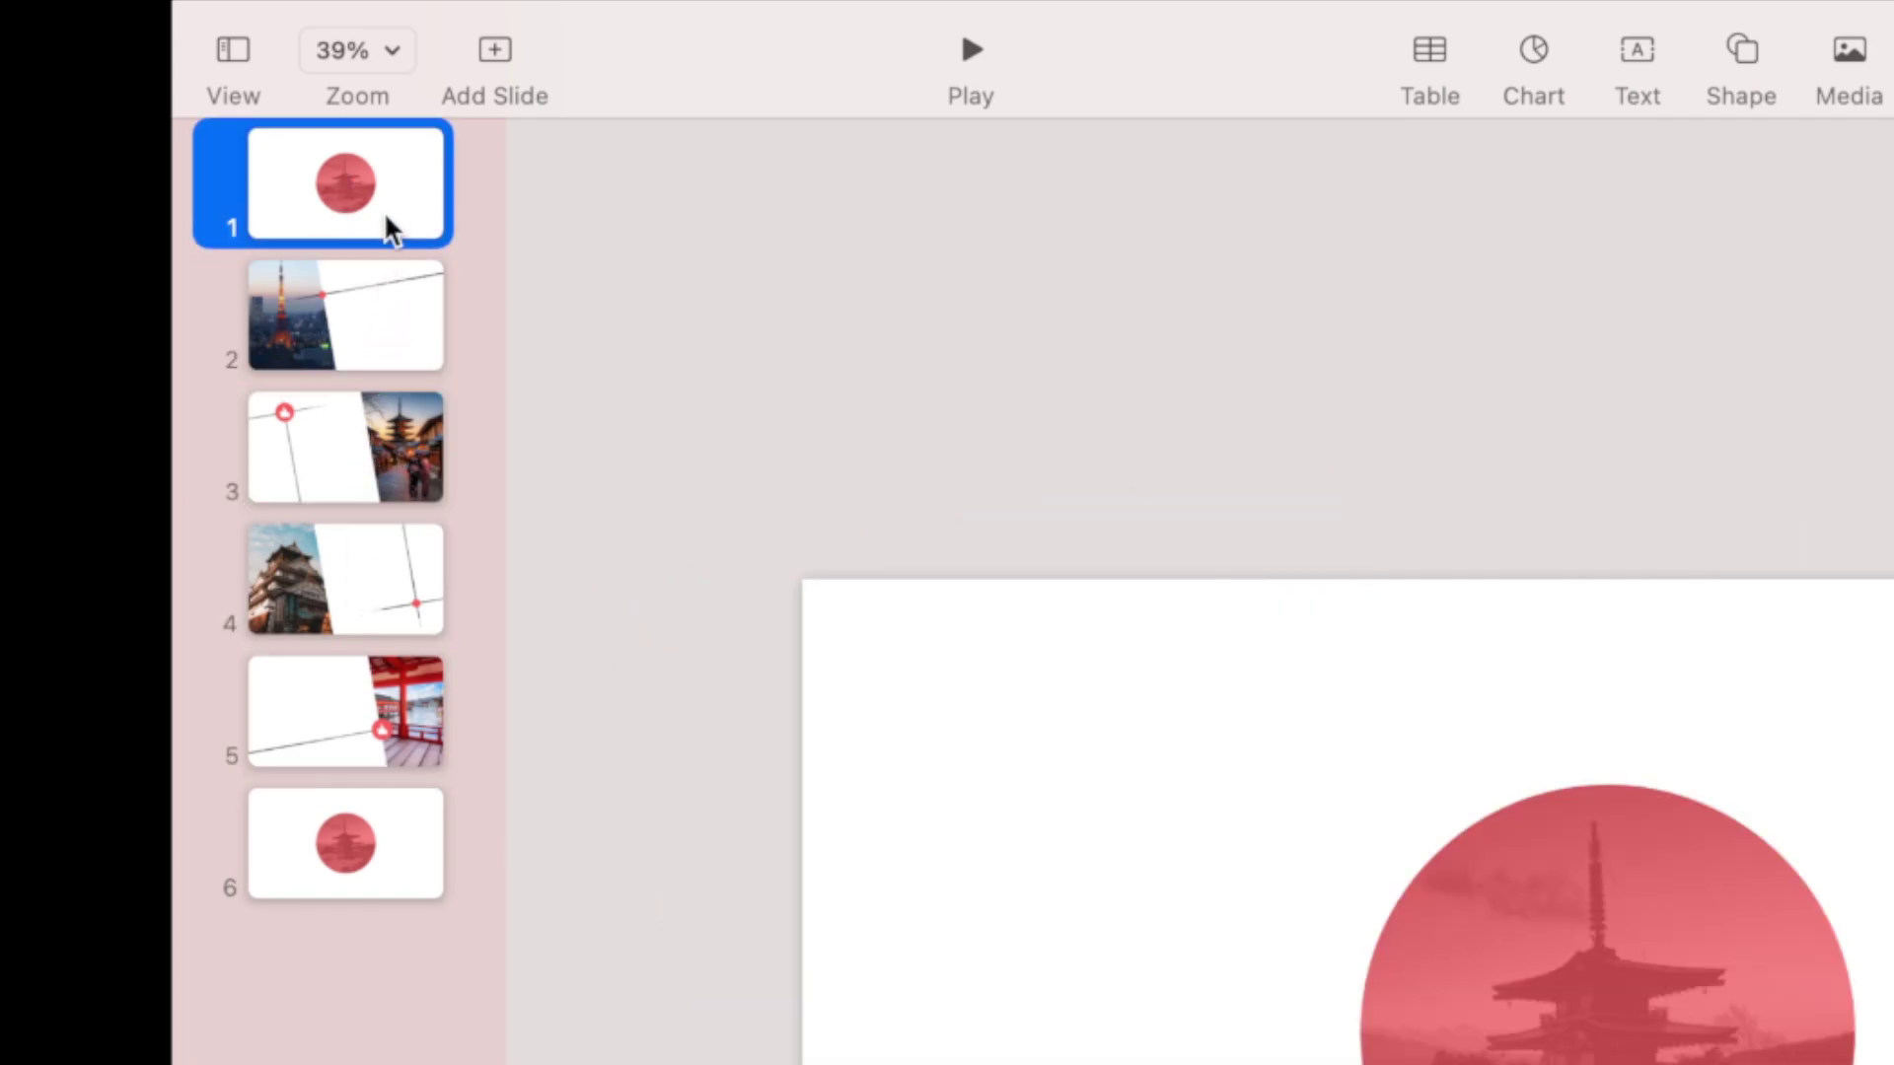
left_click(380, 848, "shift")
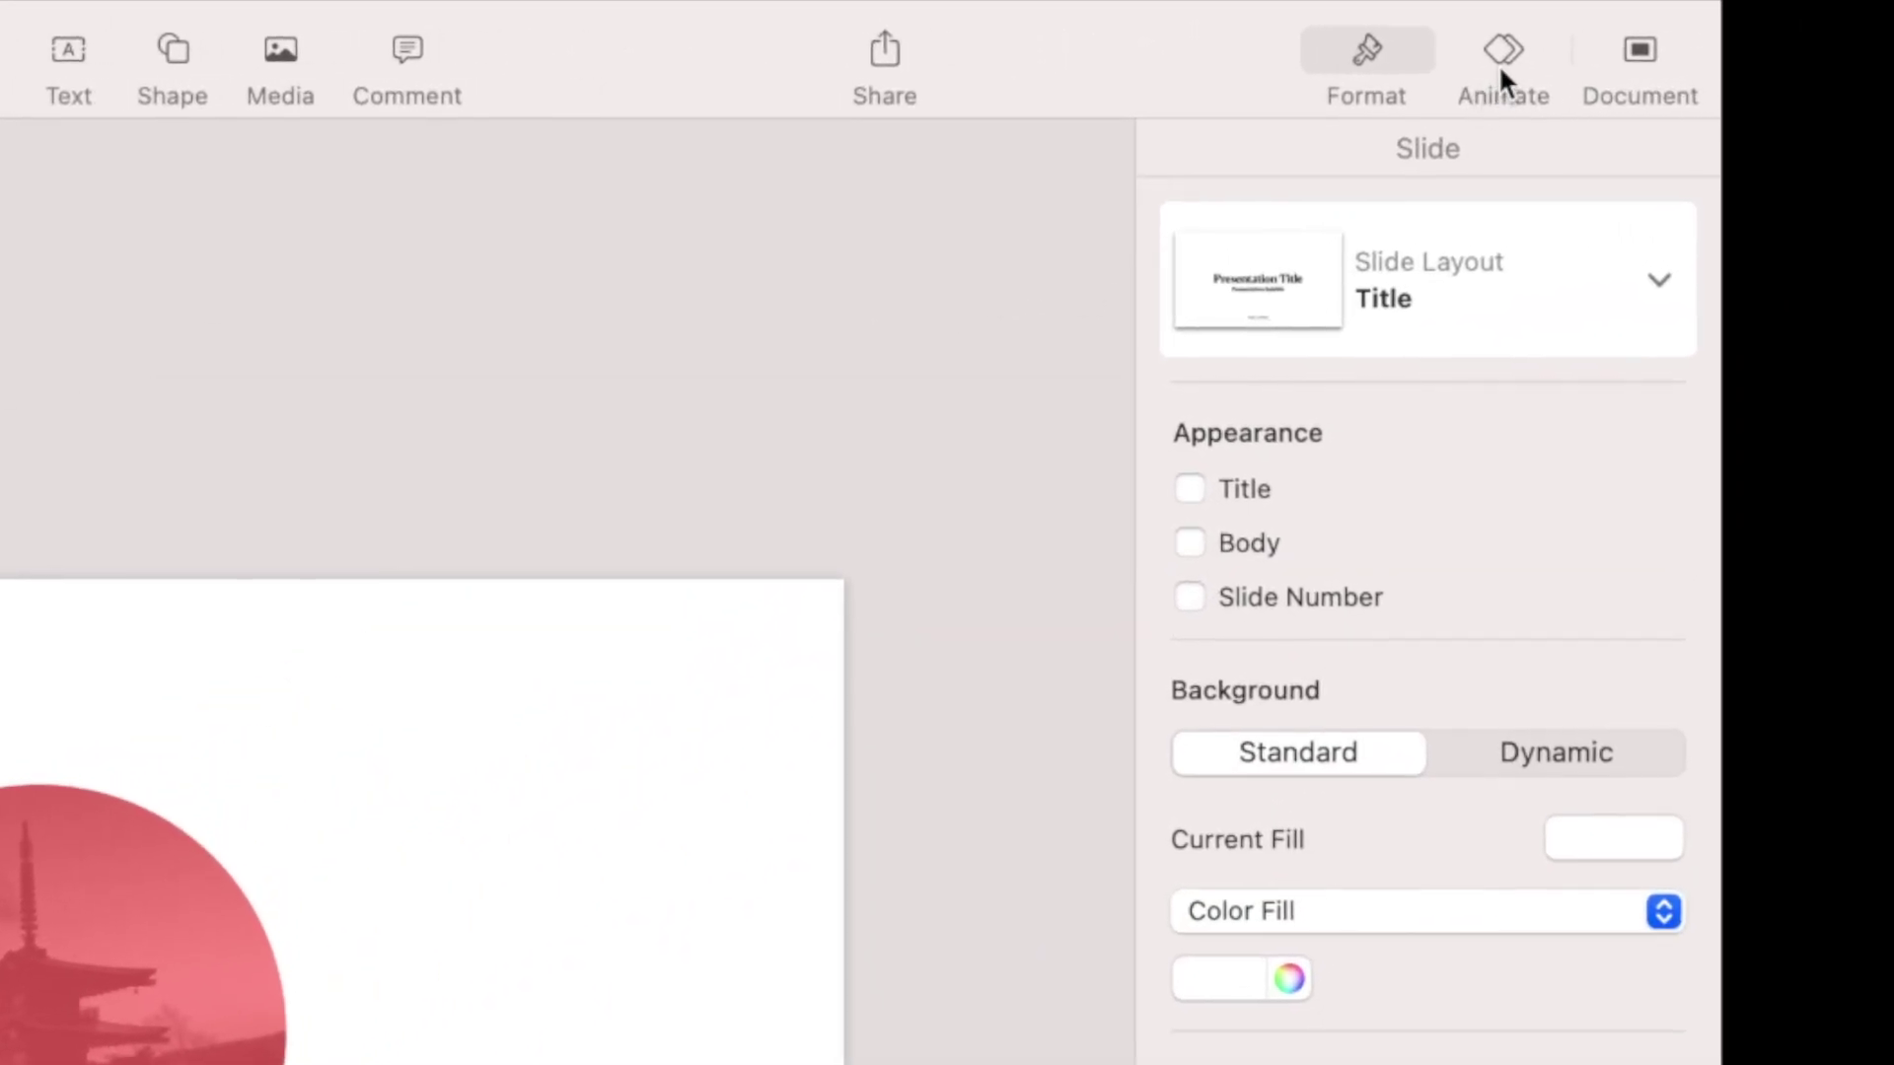
left_click(1506, 57)
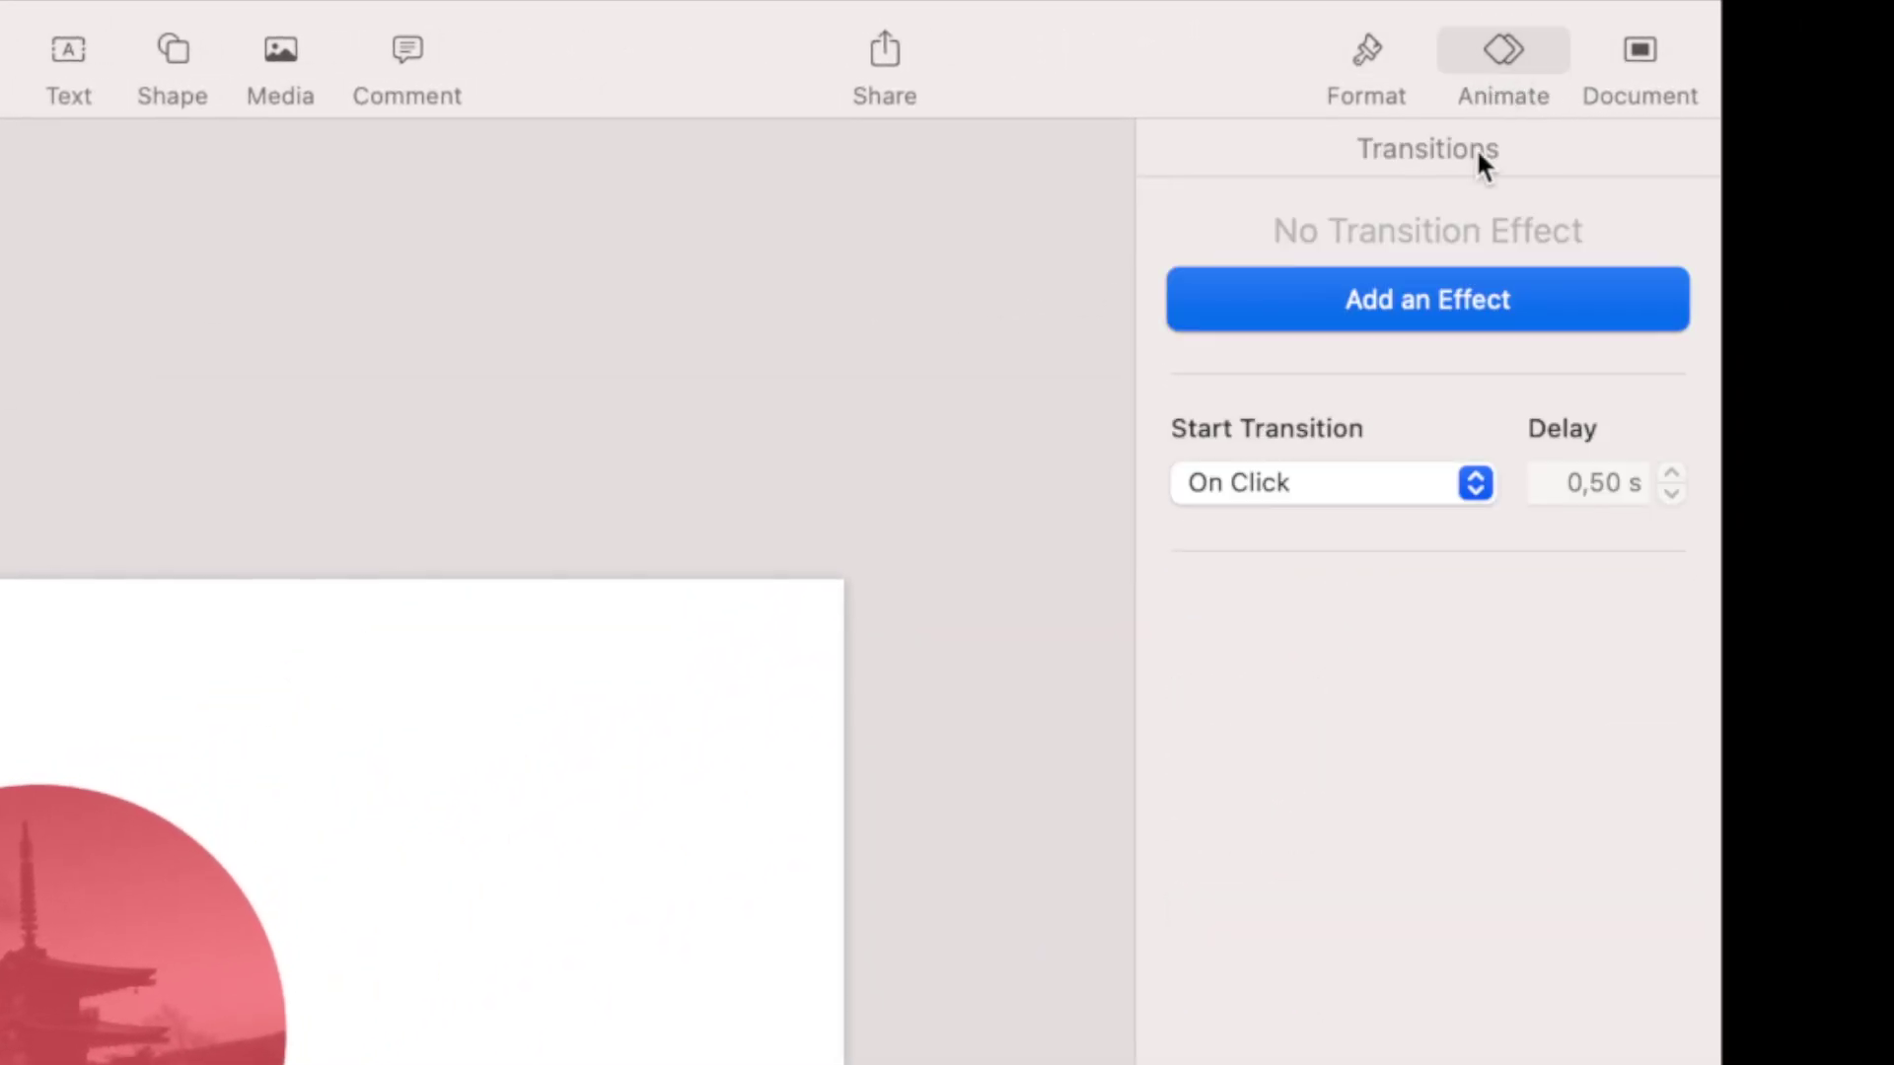
left_click(1432, 288)
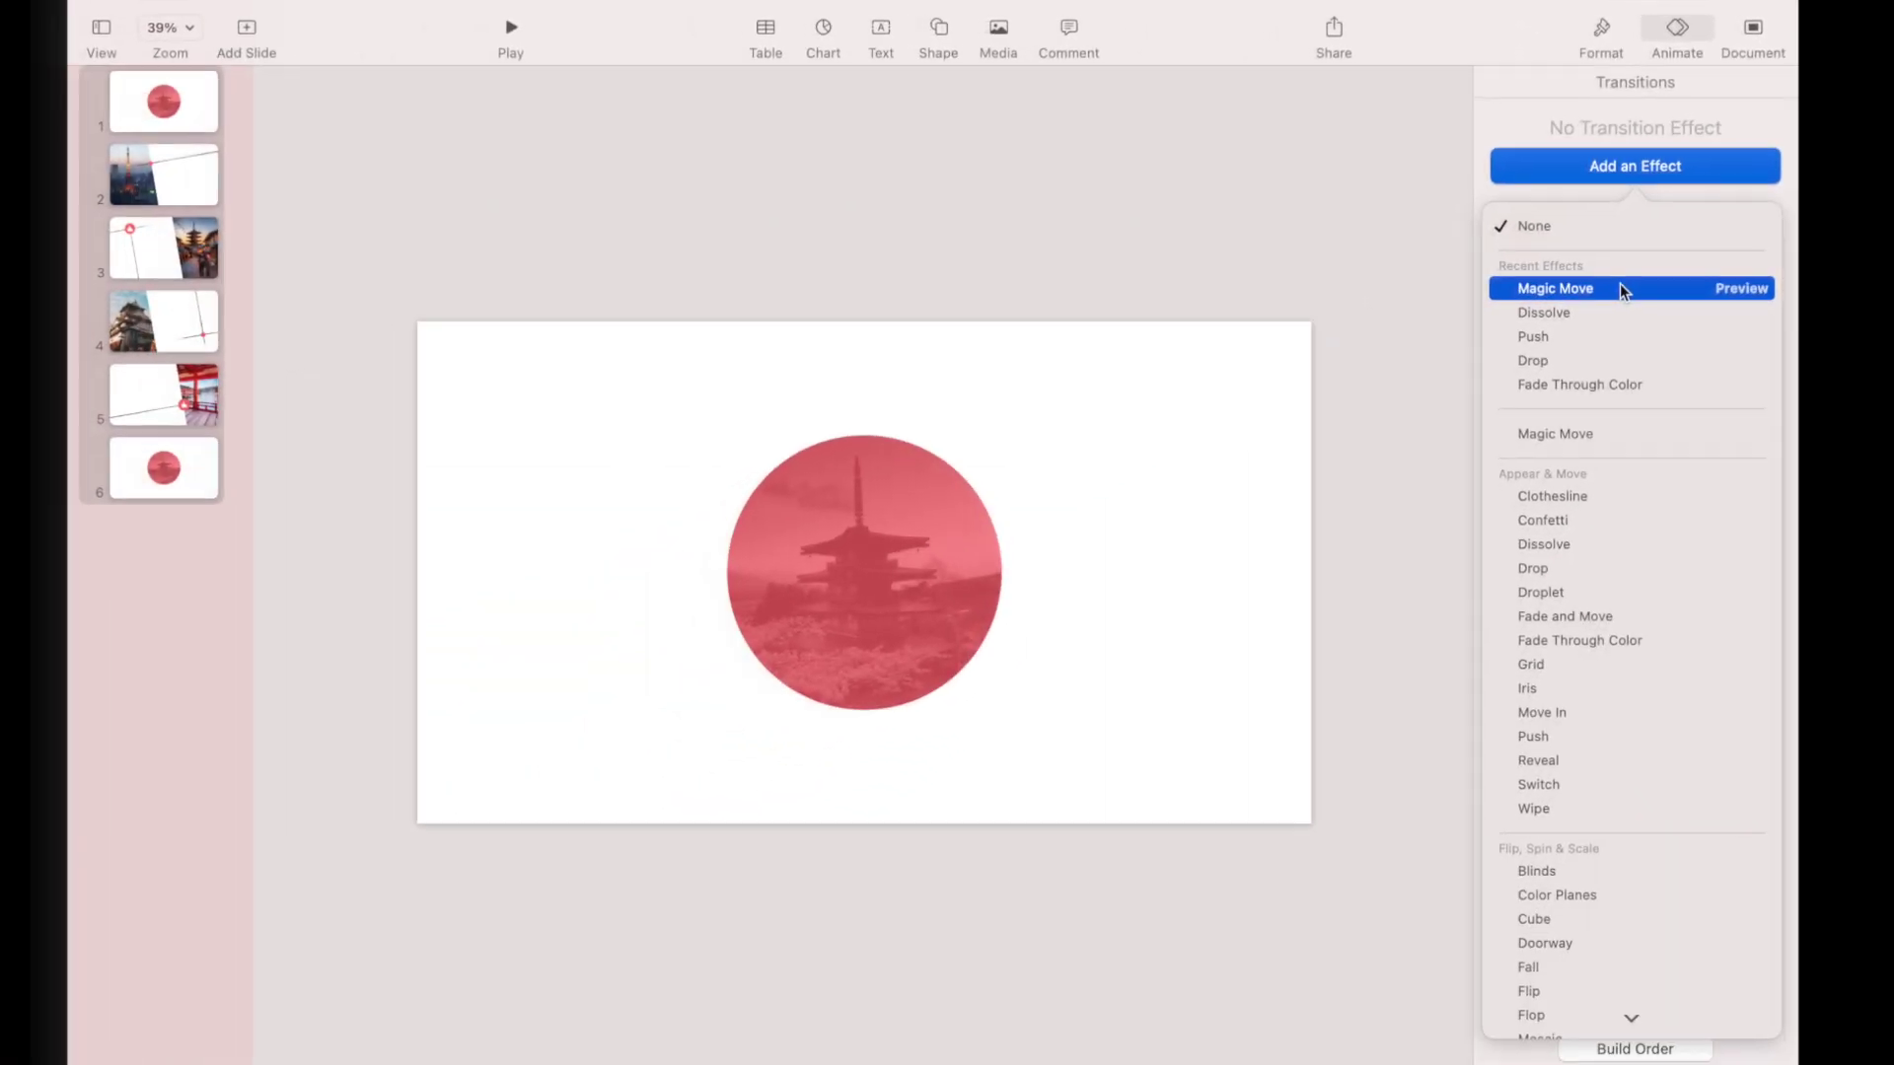
left_click(1440, 520)
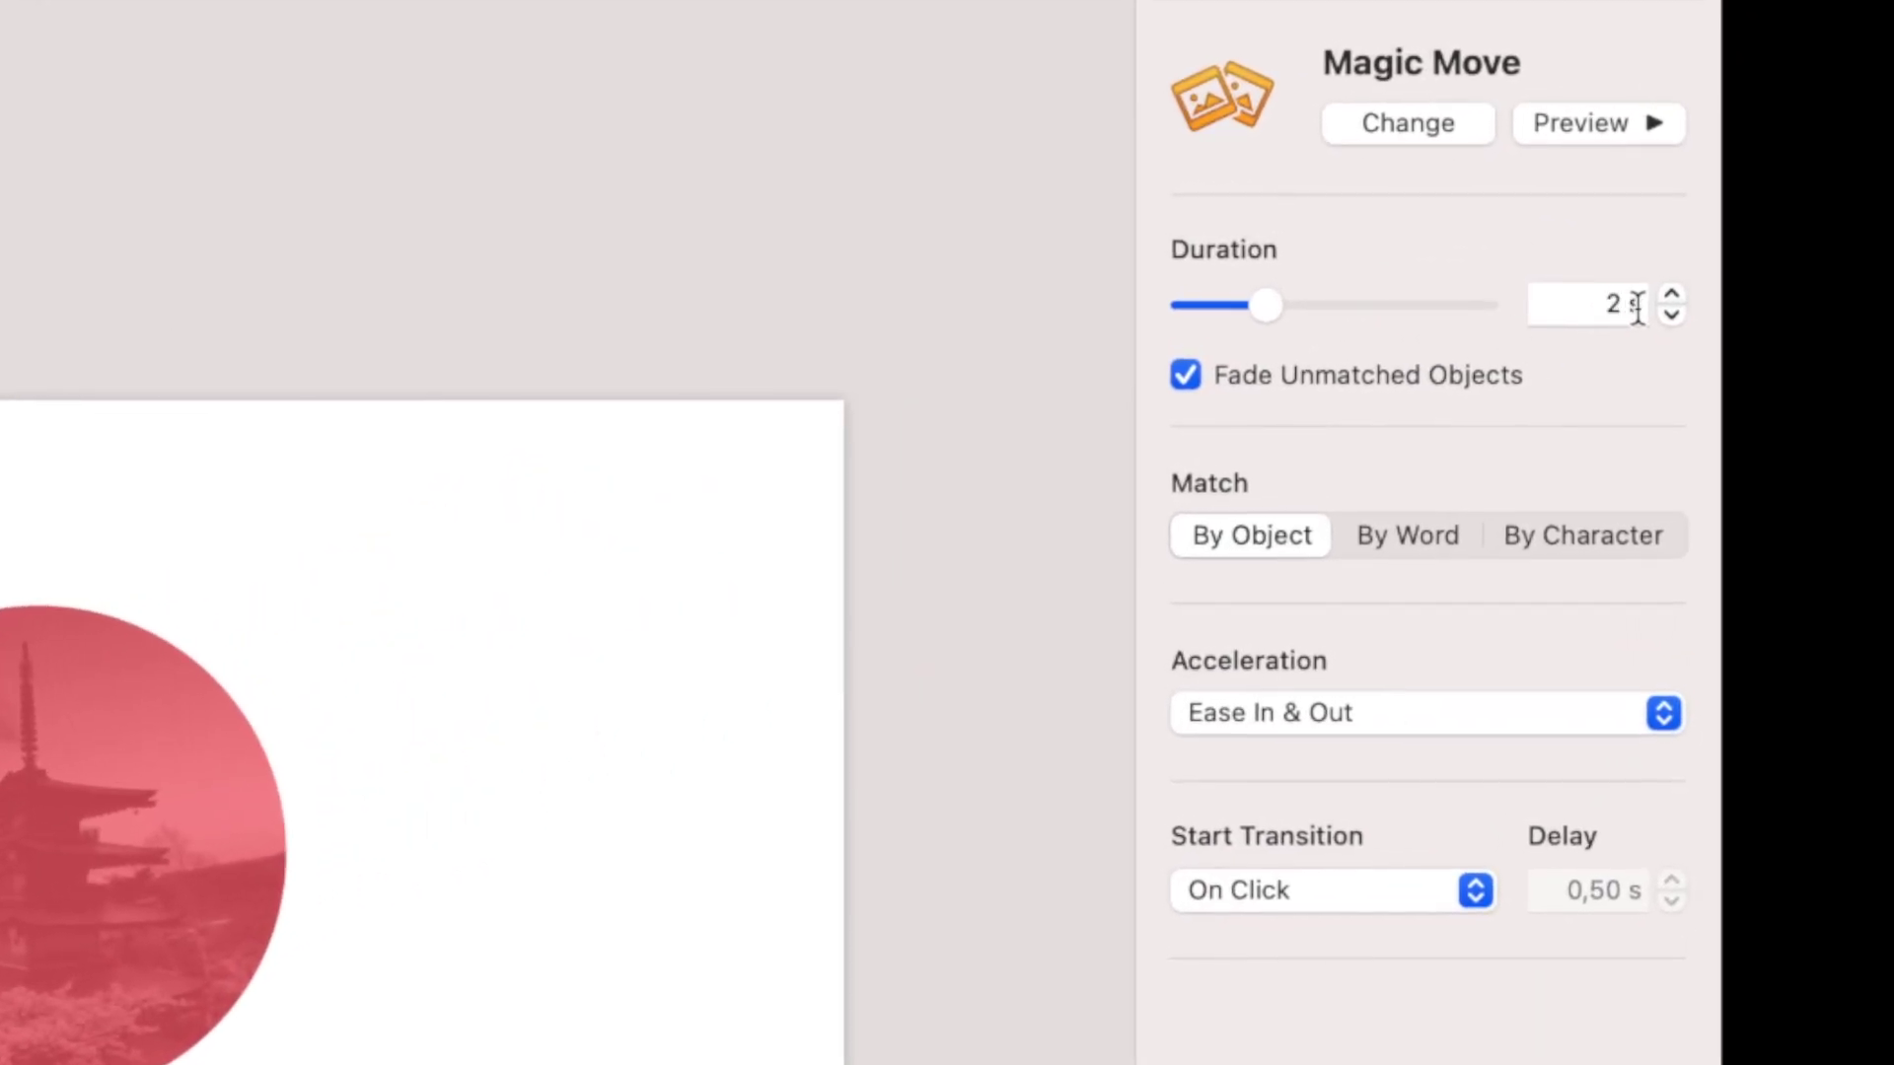
Set the Magic Move duration to 1 s and make the transitions start automatically with a 0 s delay.
left_click(1667, 312)
left_click(1667, 312)
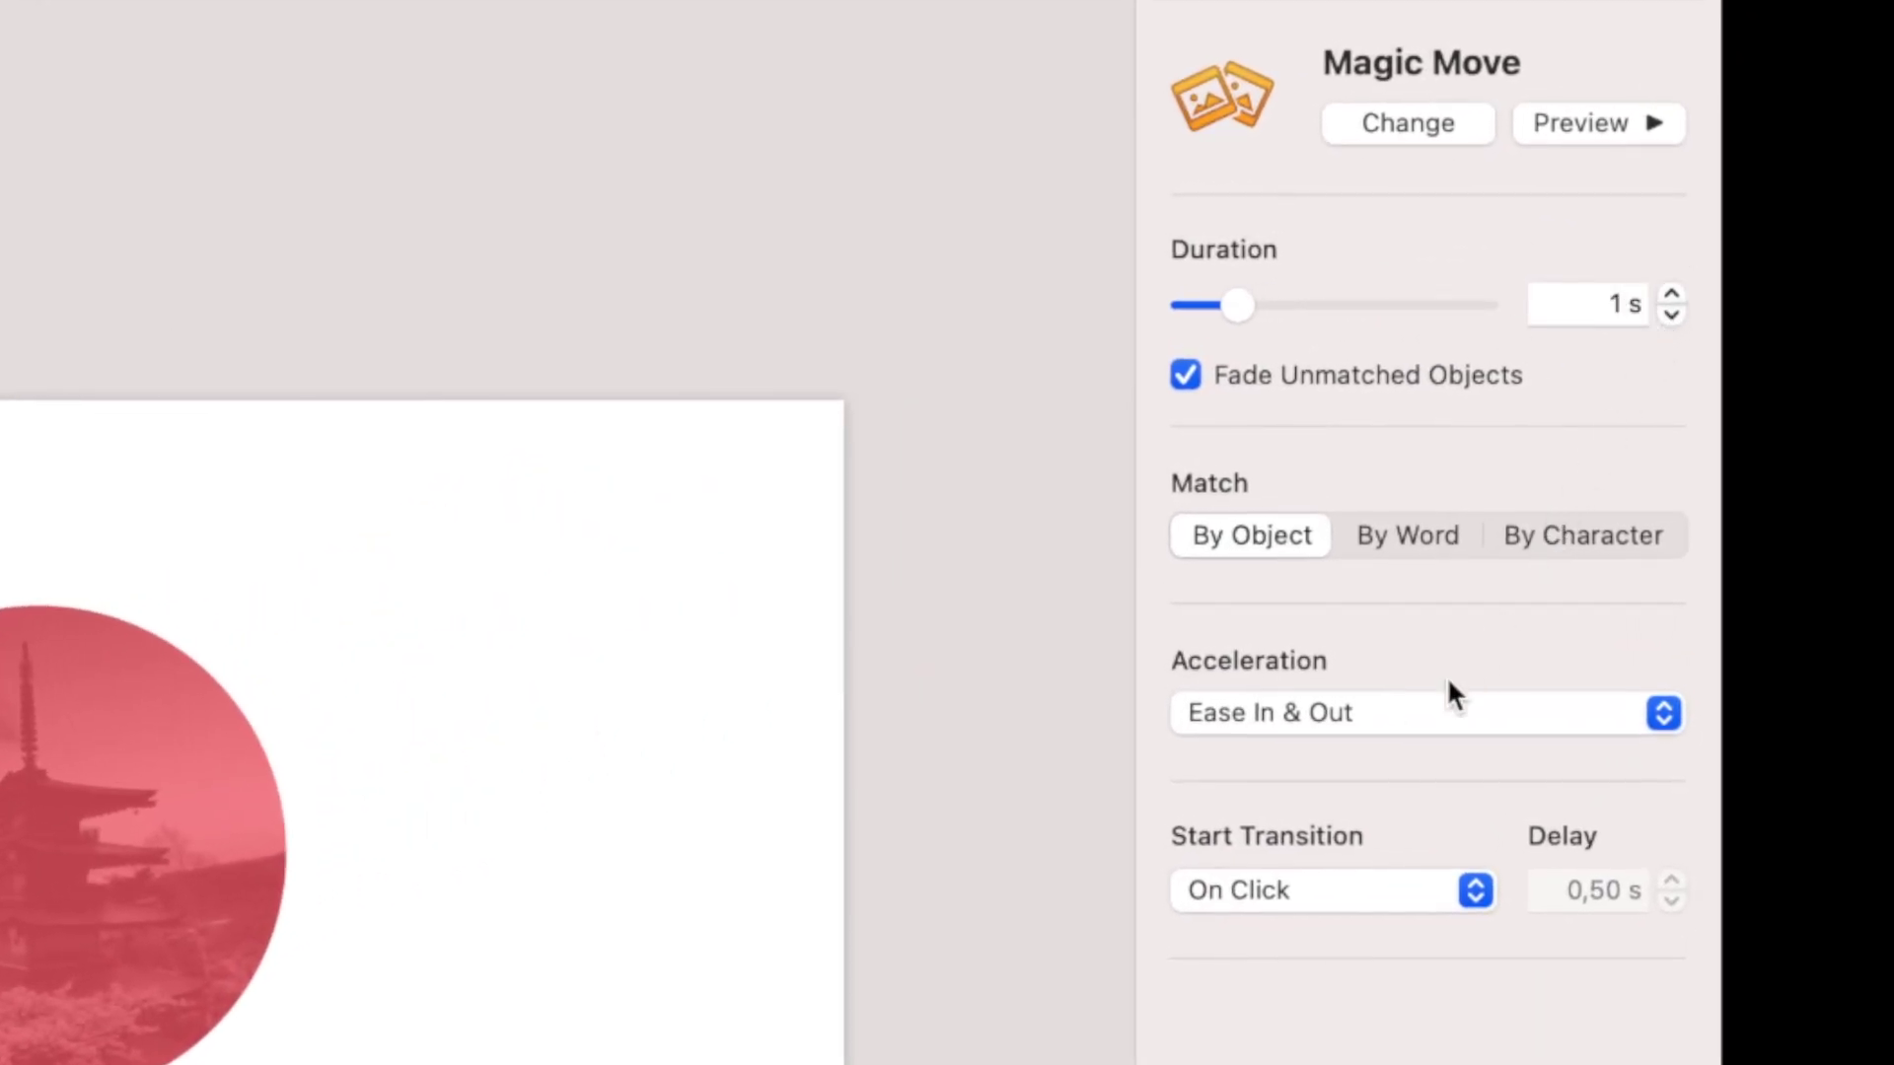
left_click(1293, 880)
left_click(1285, 935)
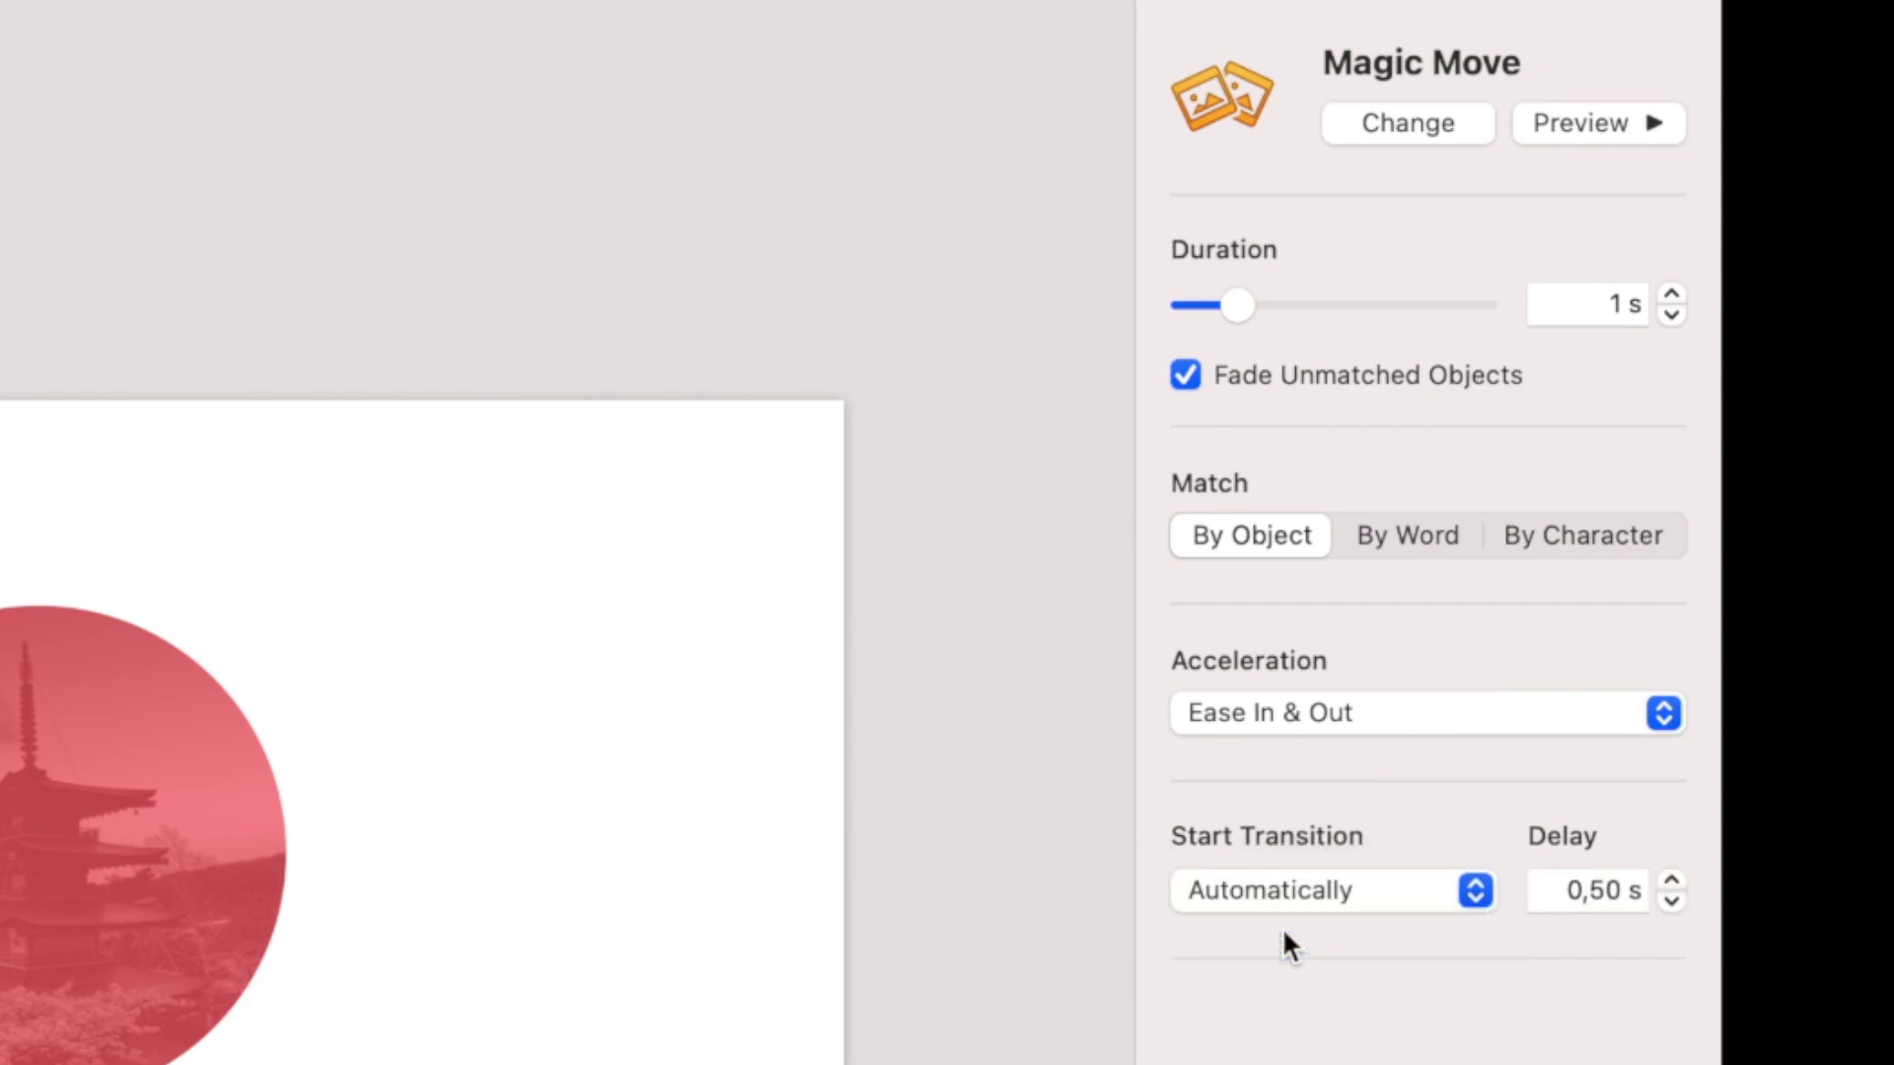
left_click(1671, 901)
left_click(1671, 901)
left_click(1670, 901)
left_click(1671, 901)
left_click(1671, 901)
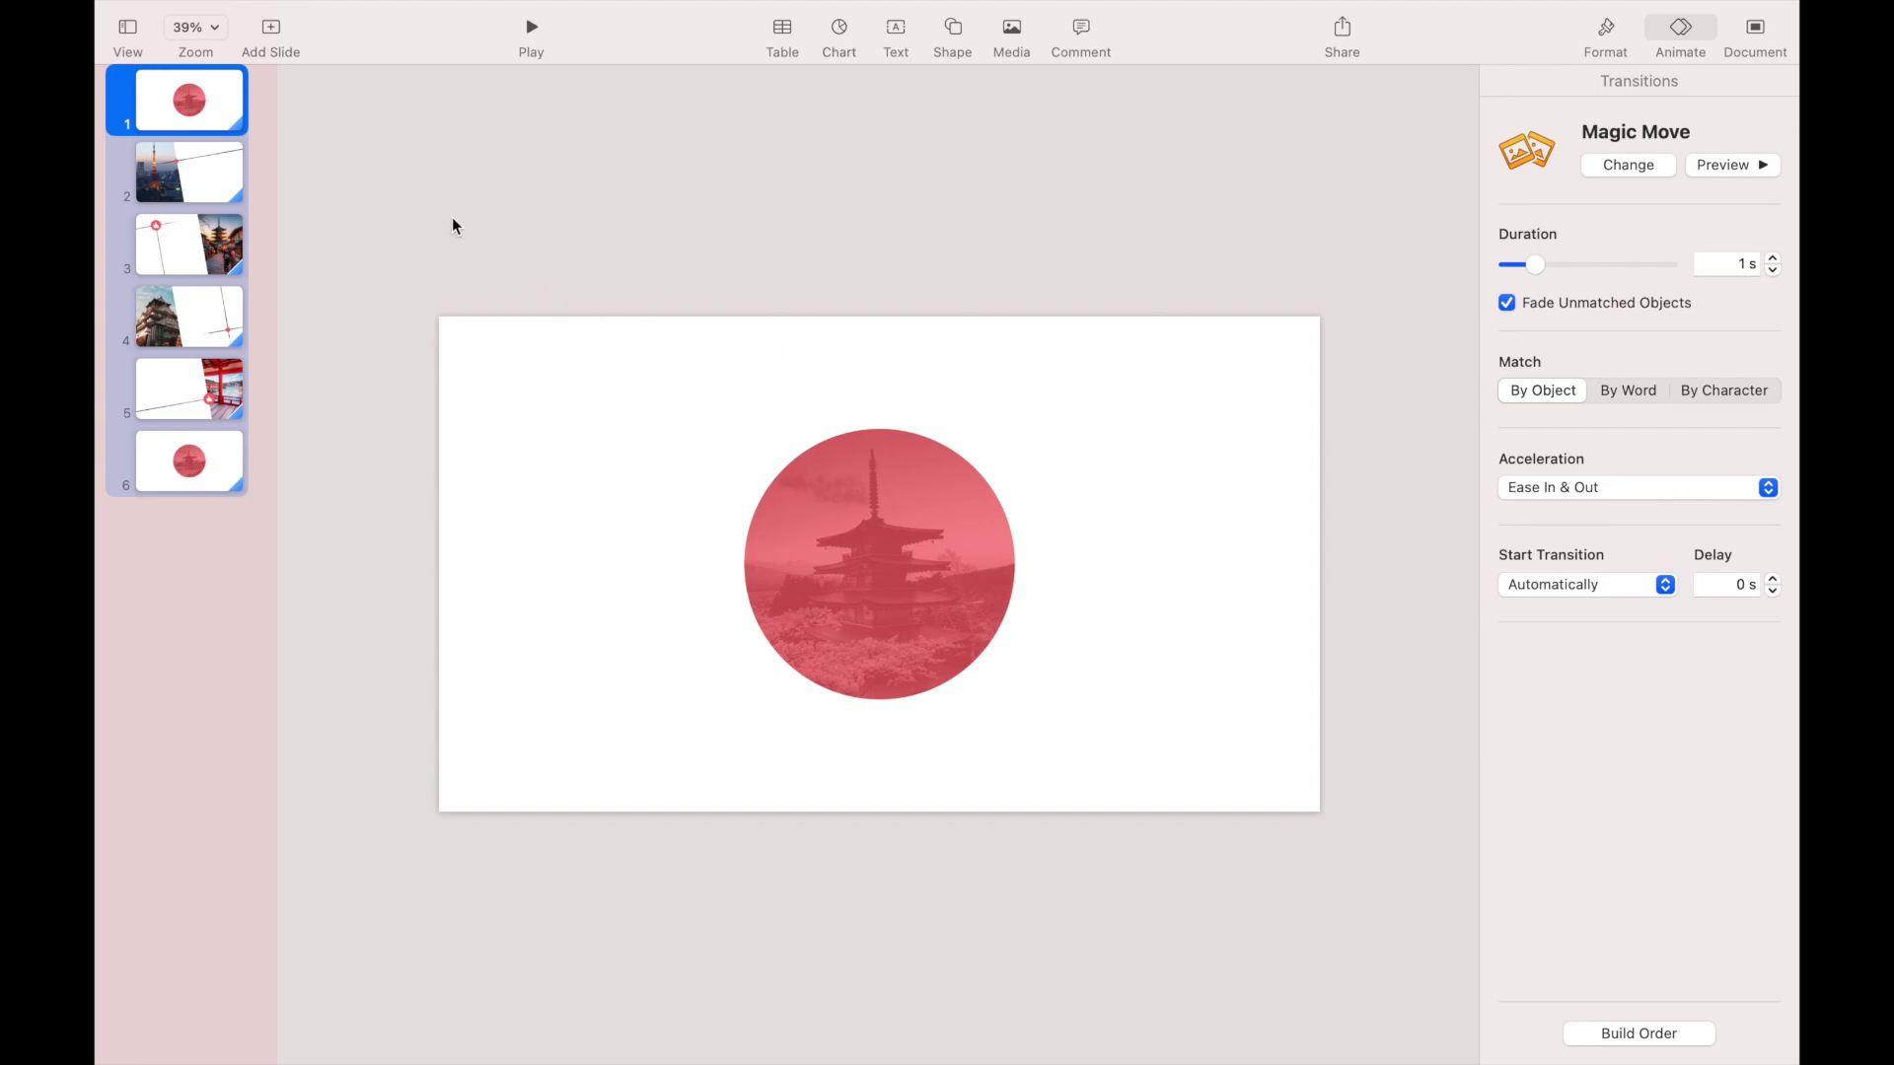
Shift the pagoda photo on slide 1 off the red circle and give the photo a Dissolve build-in effect.
left_click(882, 477)
left_click_drag(882, 476, 971, 523)
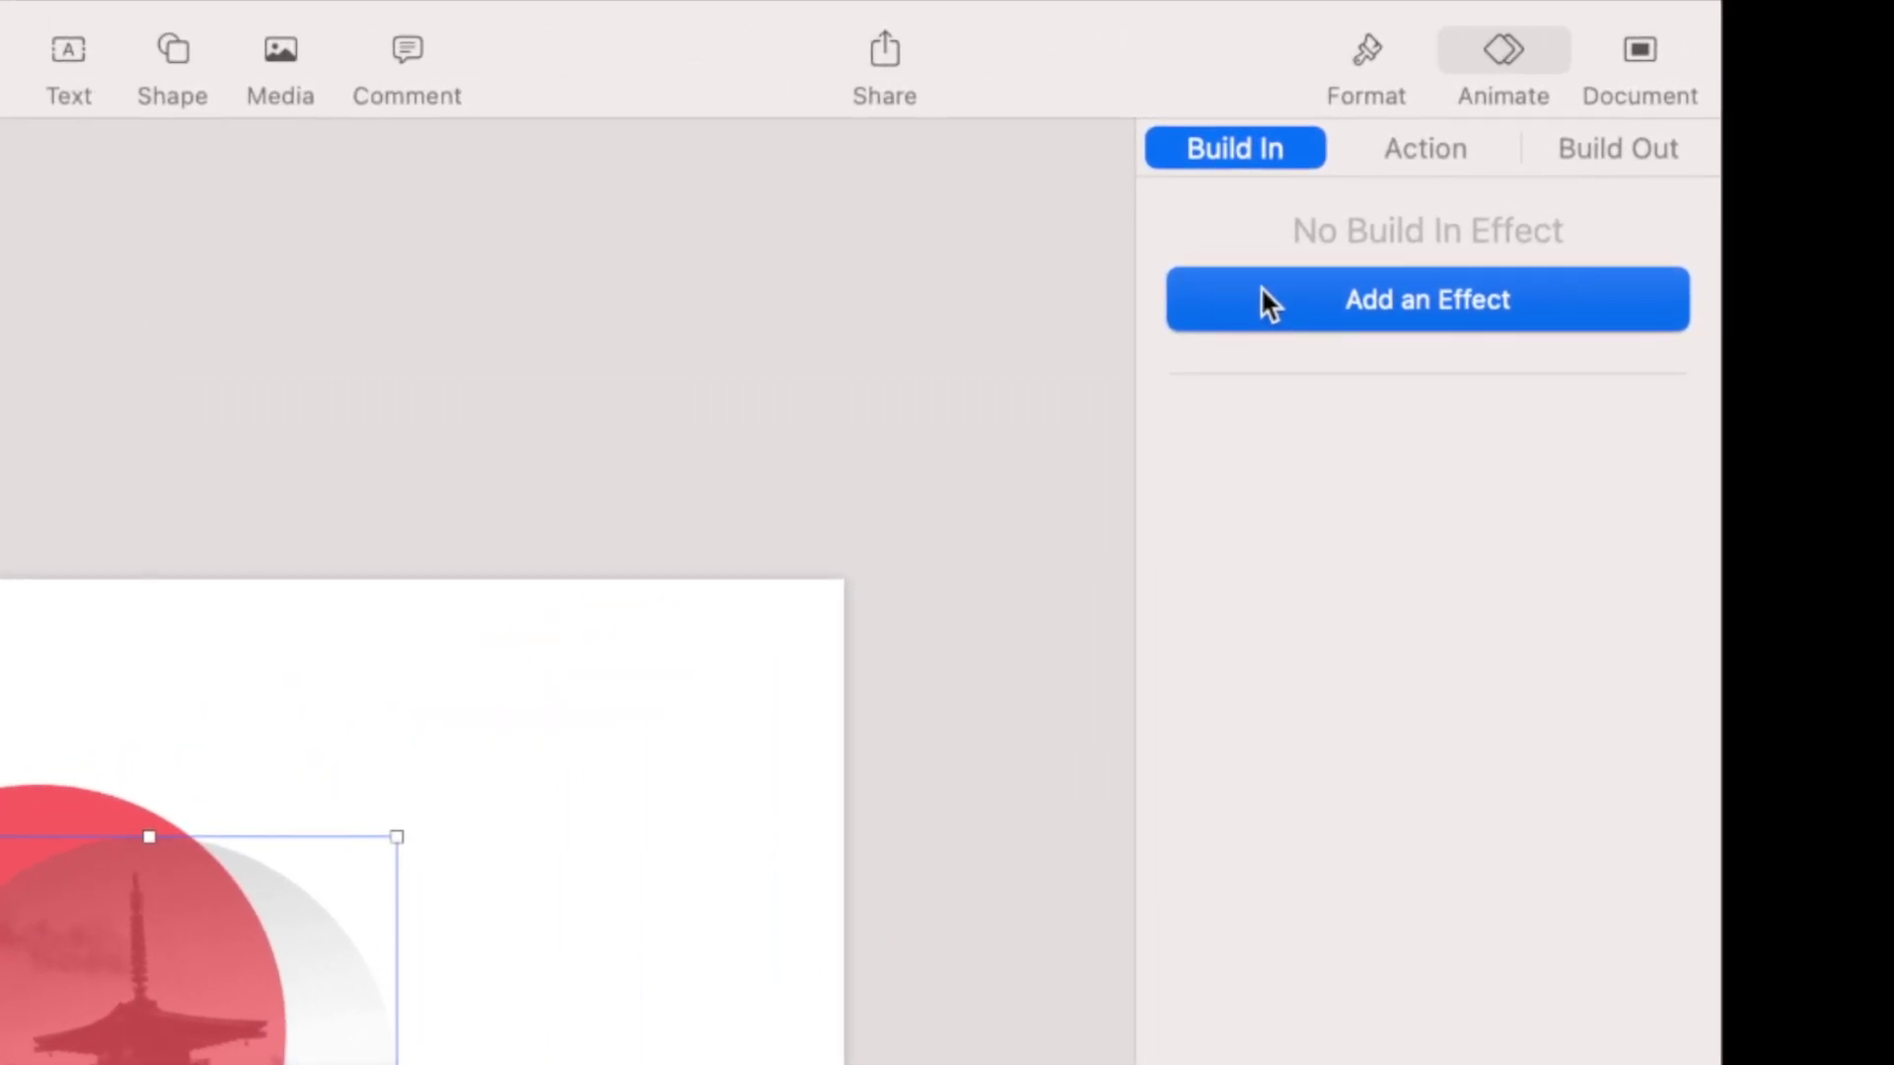
left_click(1330, 267)
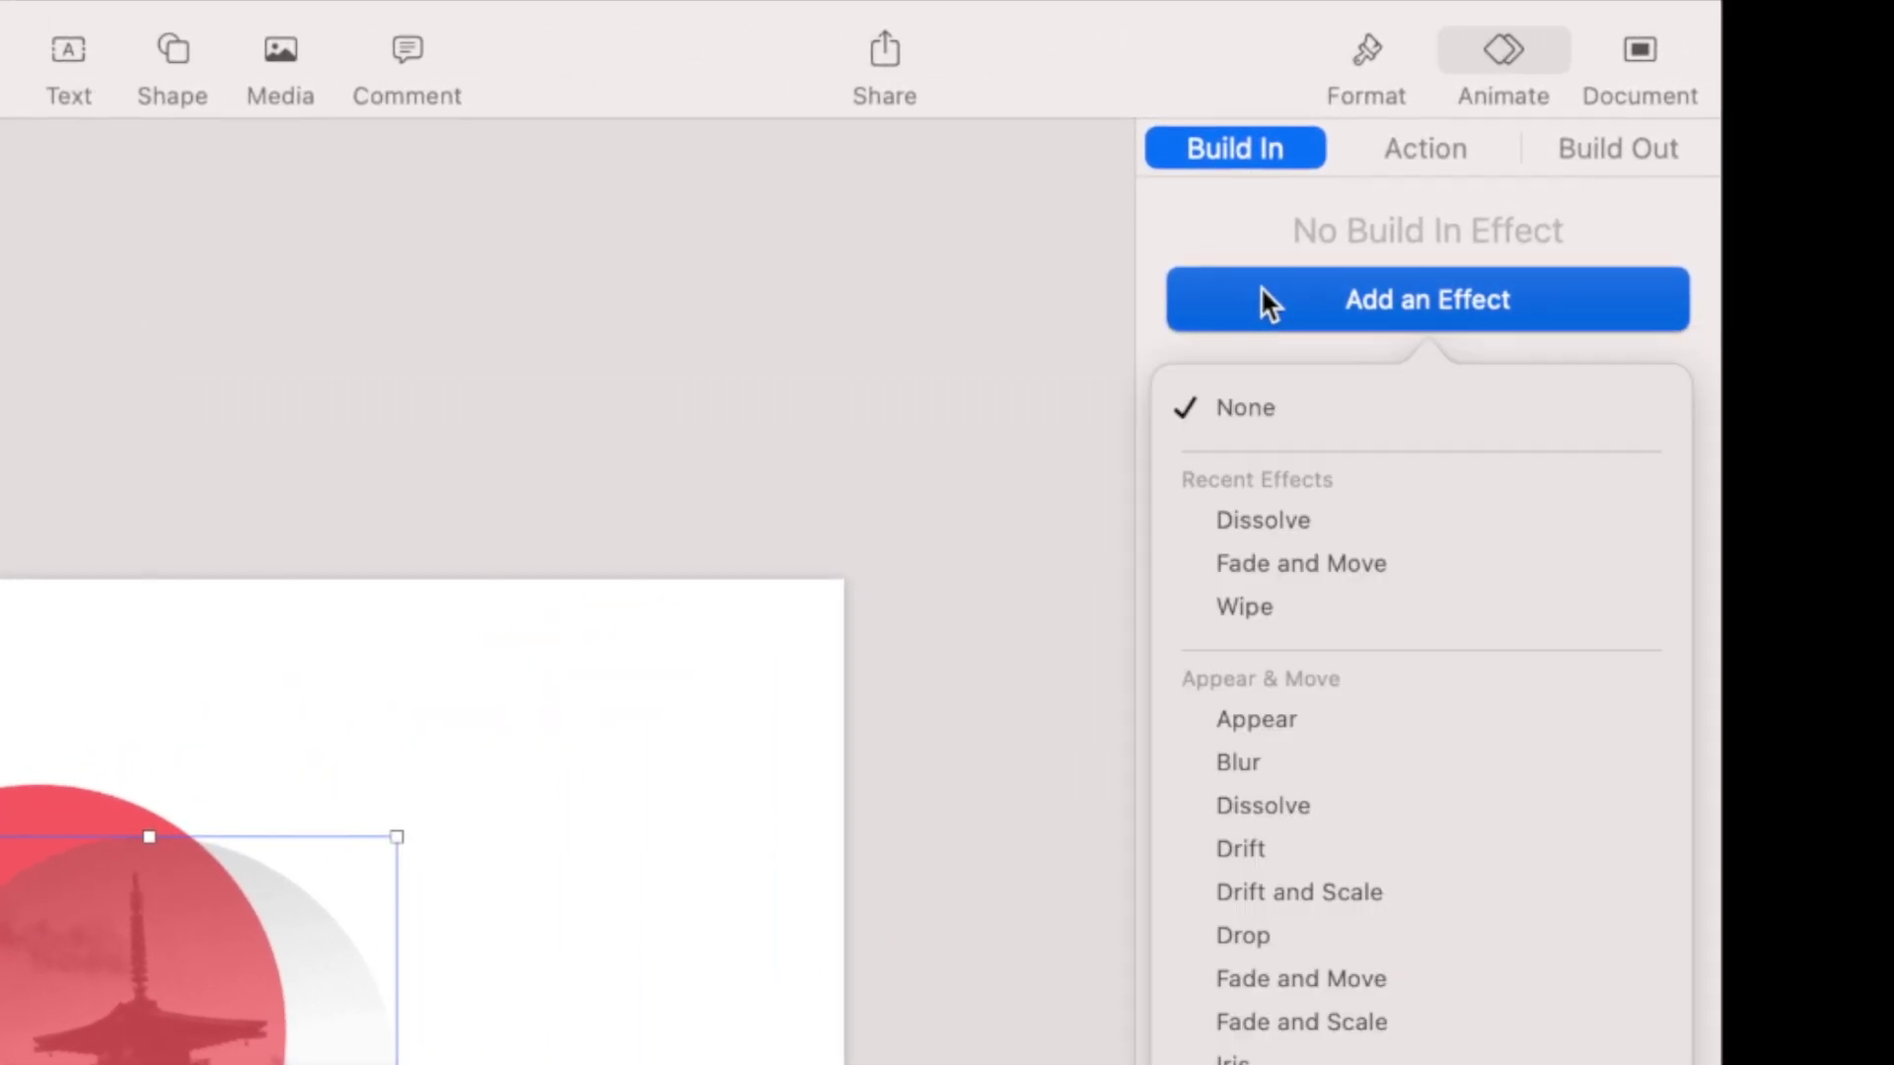
left_click(1256, 522)
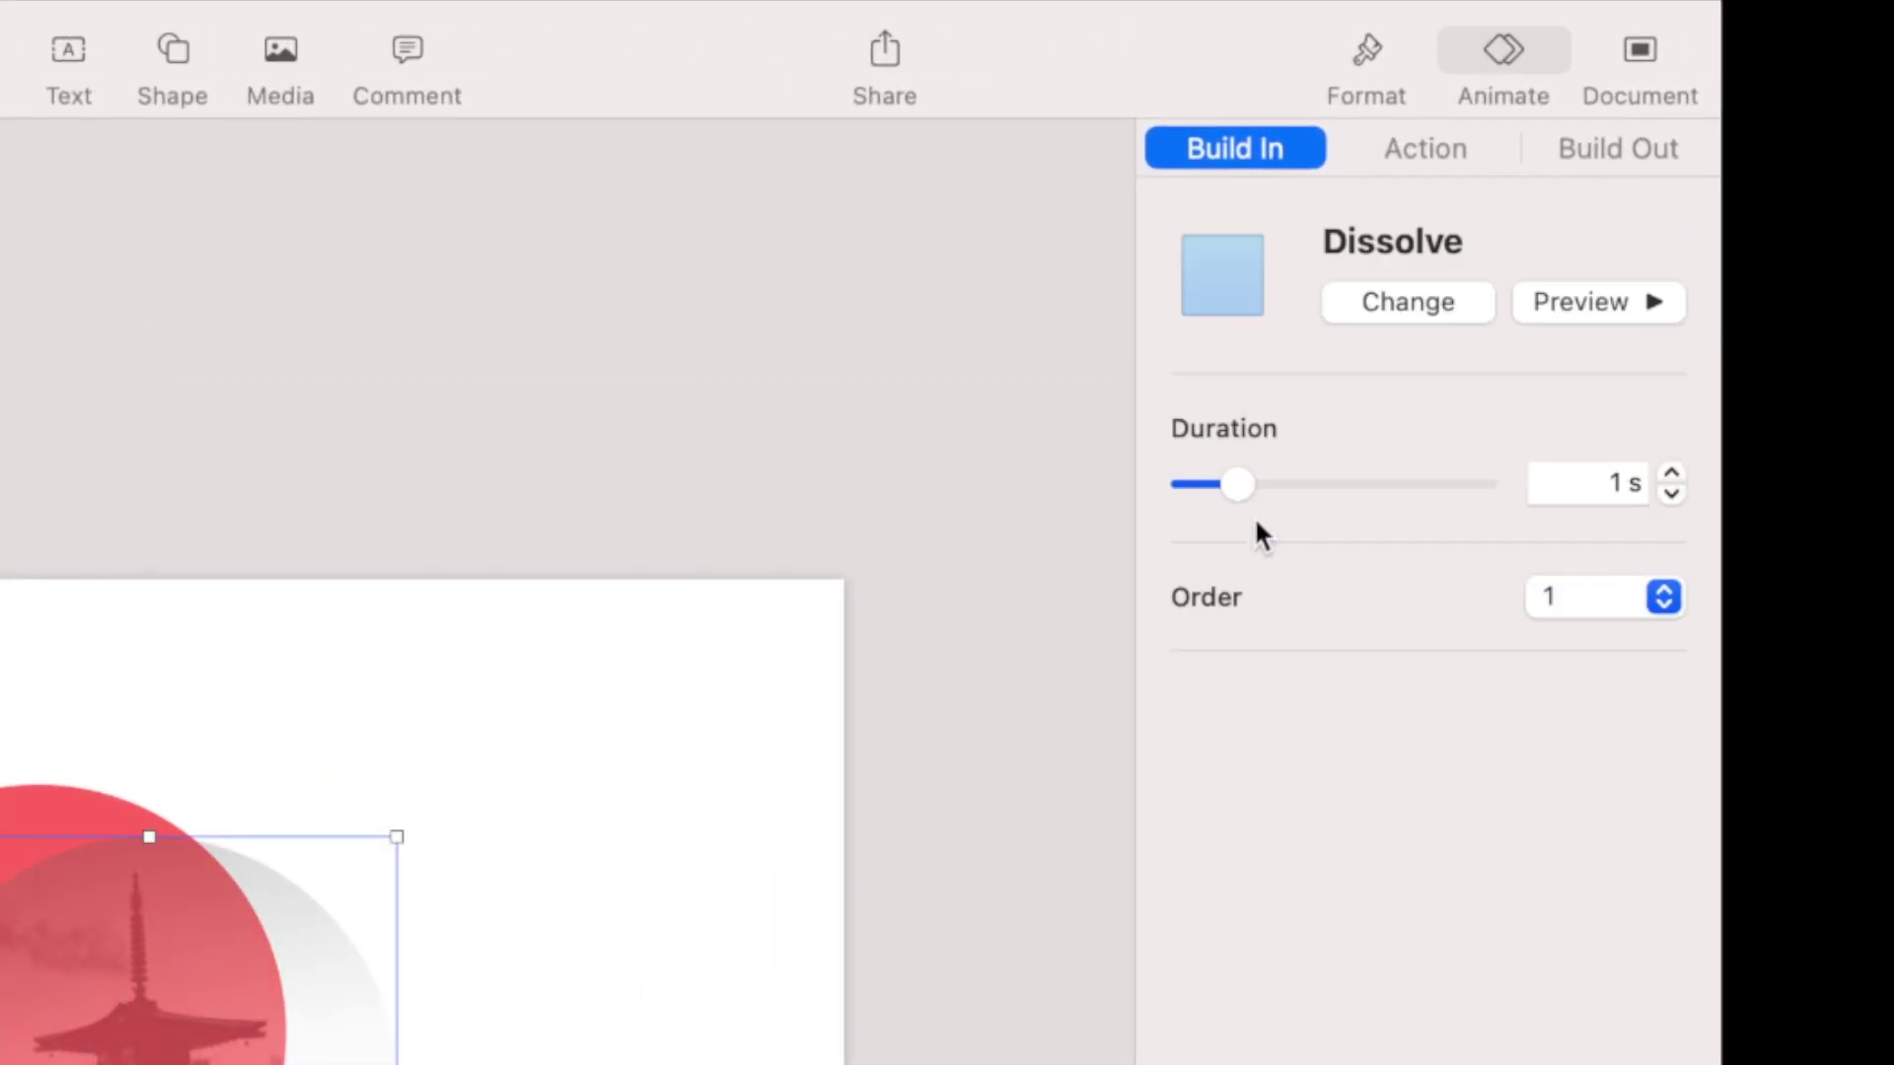
left_click(1594, 482)
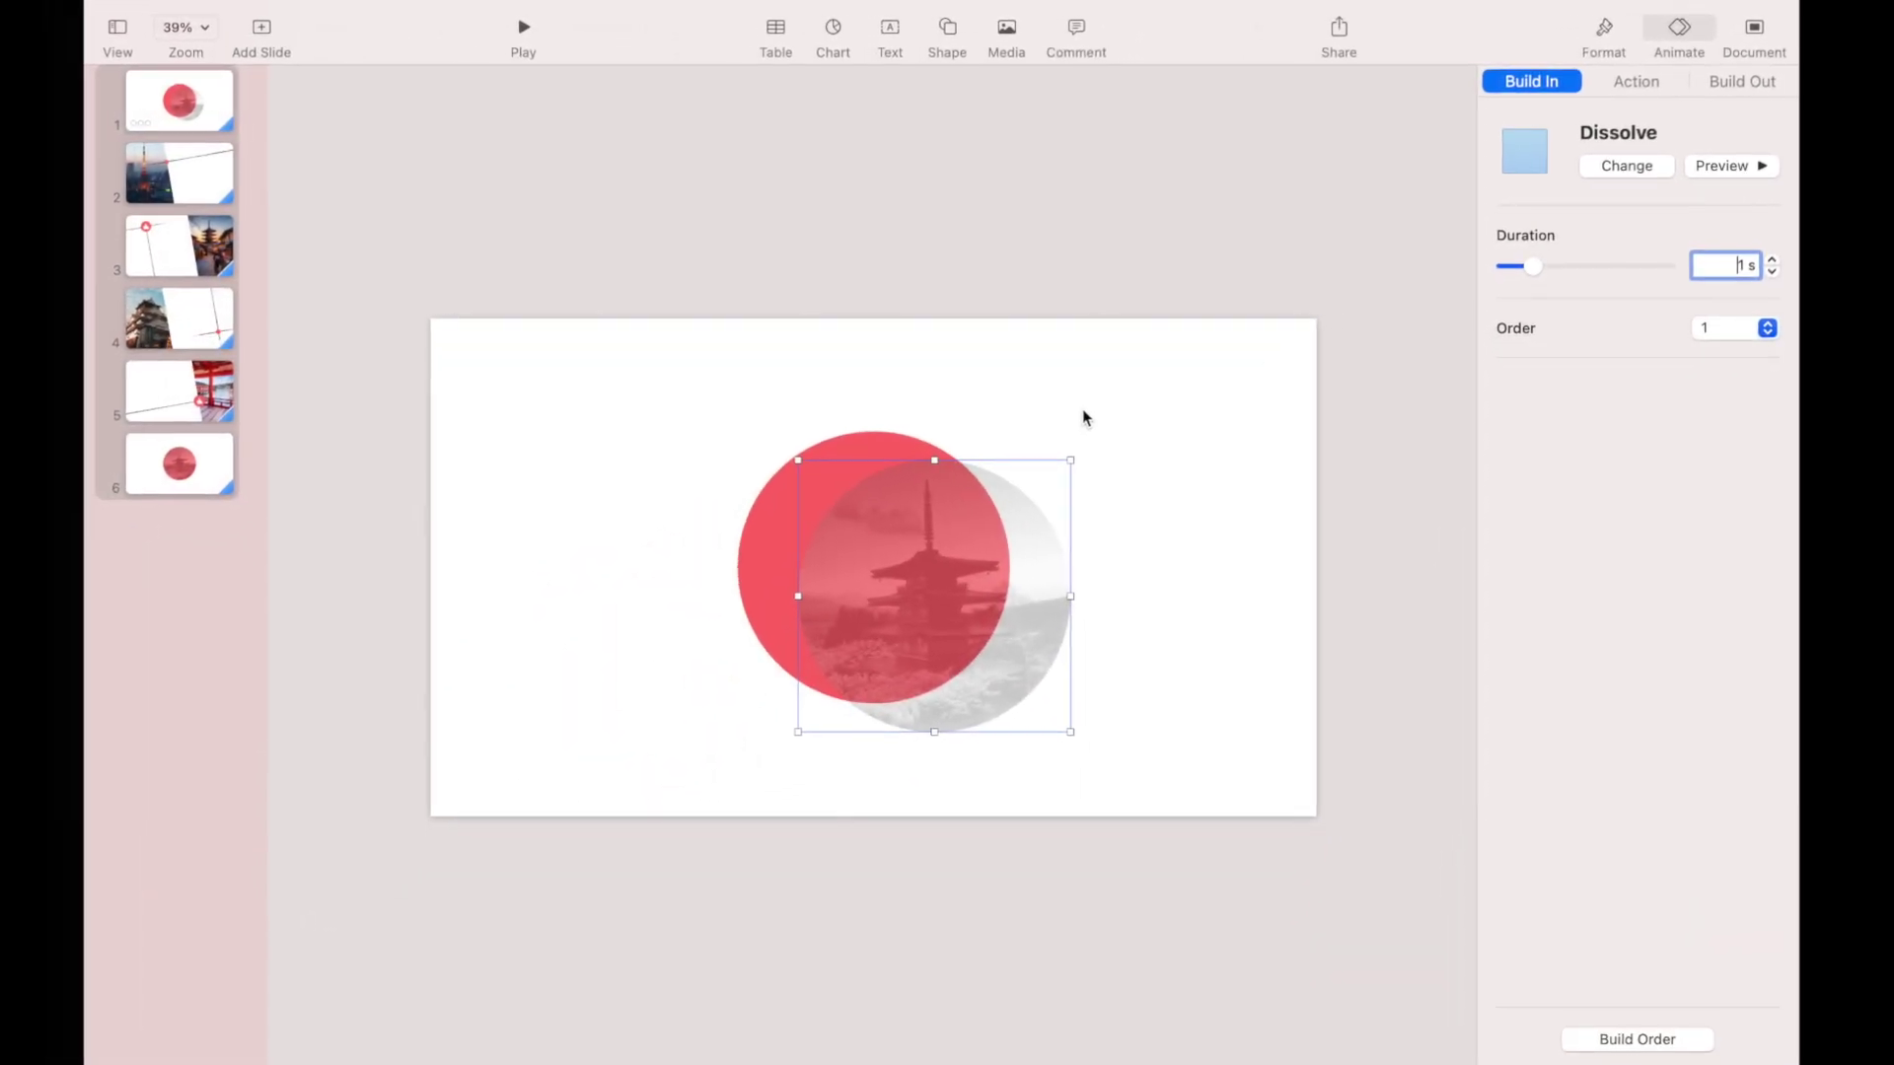
Add a Scale Big build-in effect to the red circle on slide 1.
left_click(884, 436)
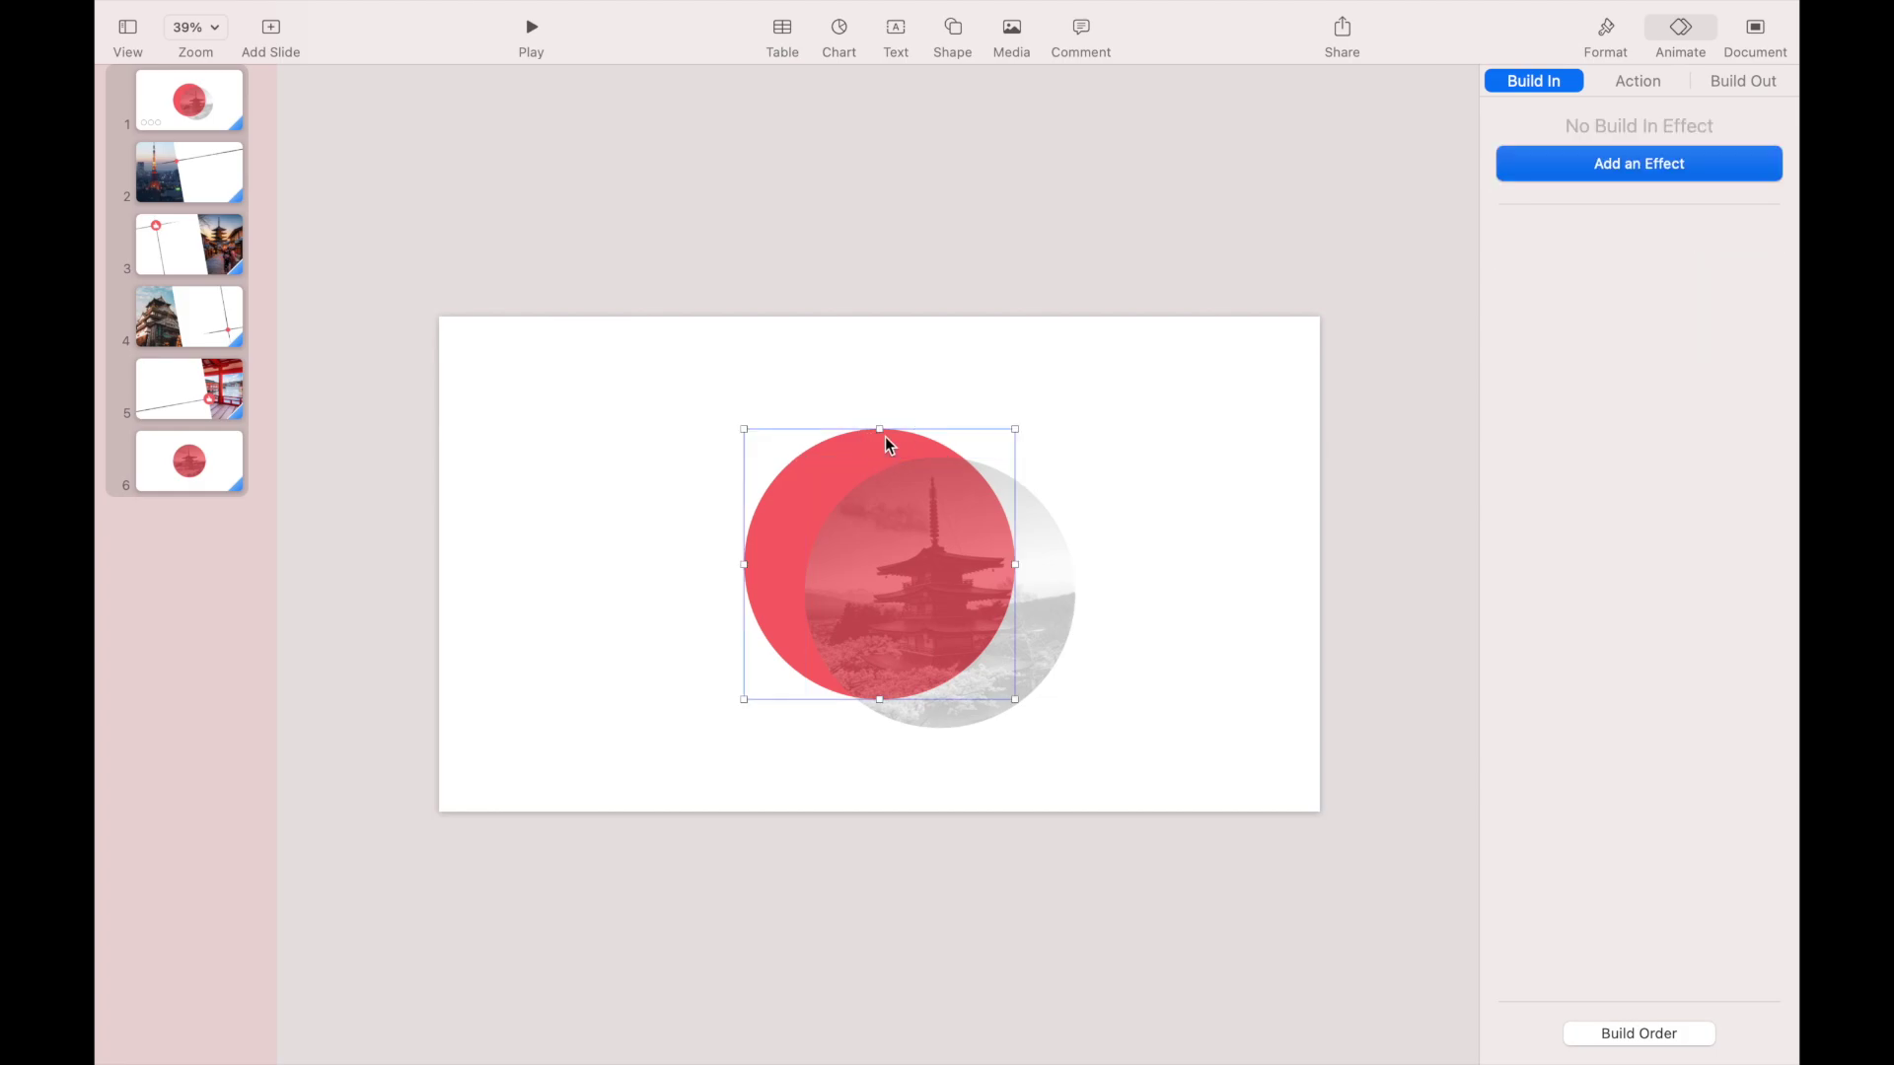
left_click(1604, 175)
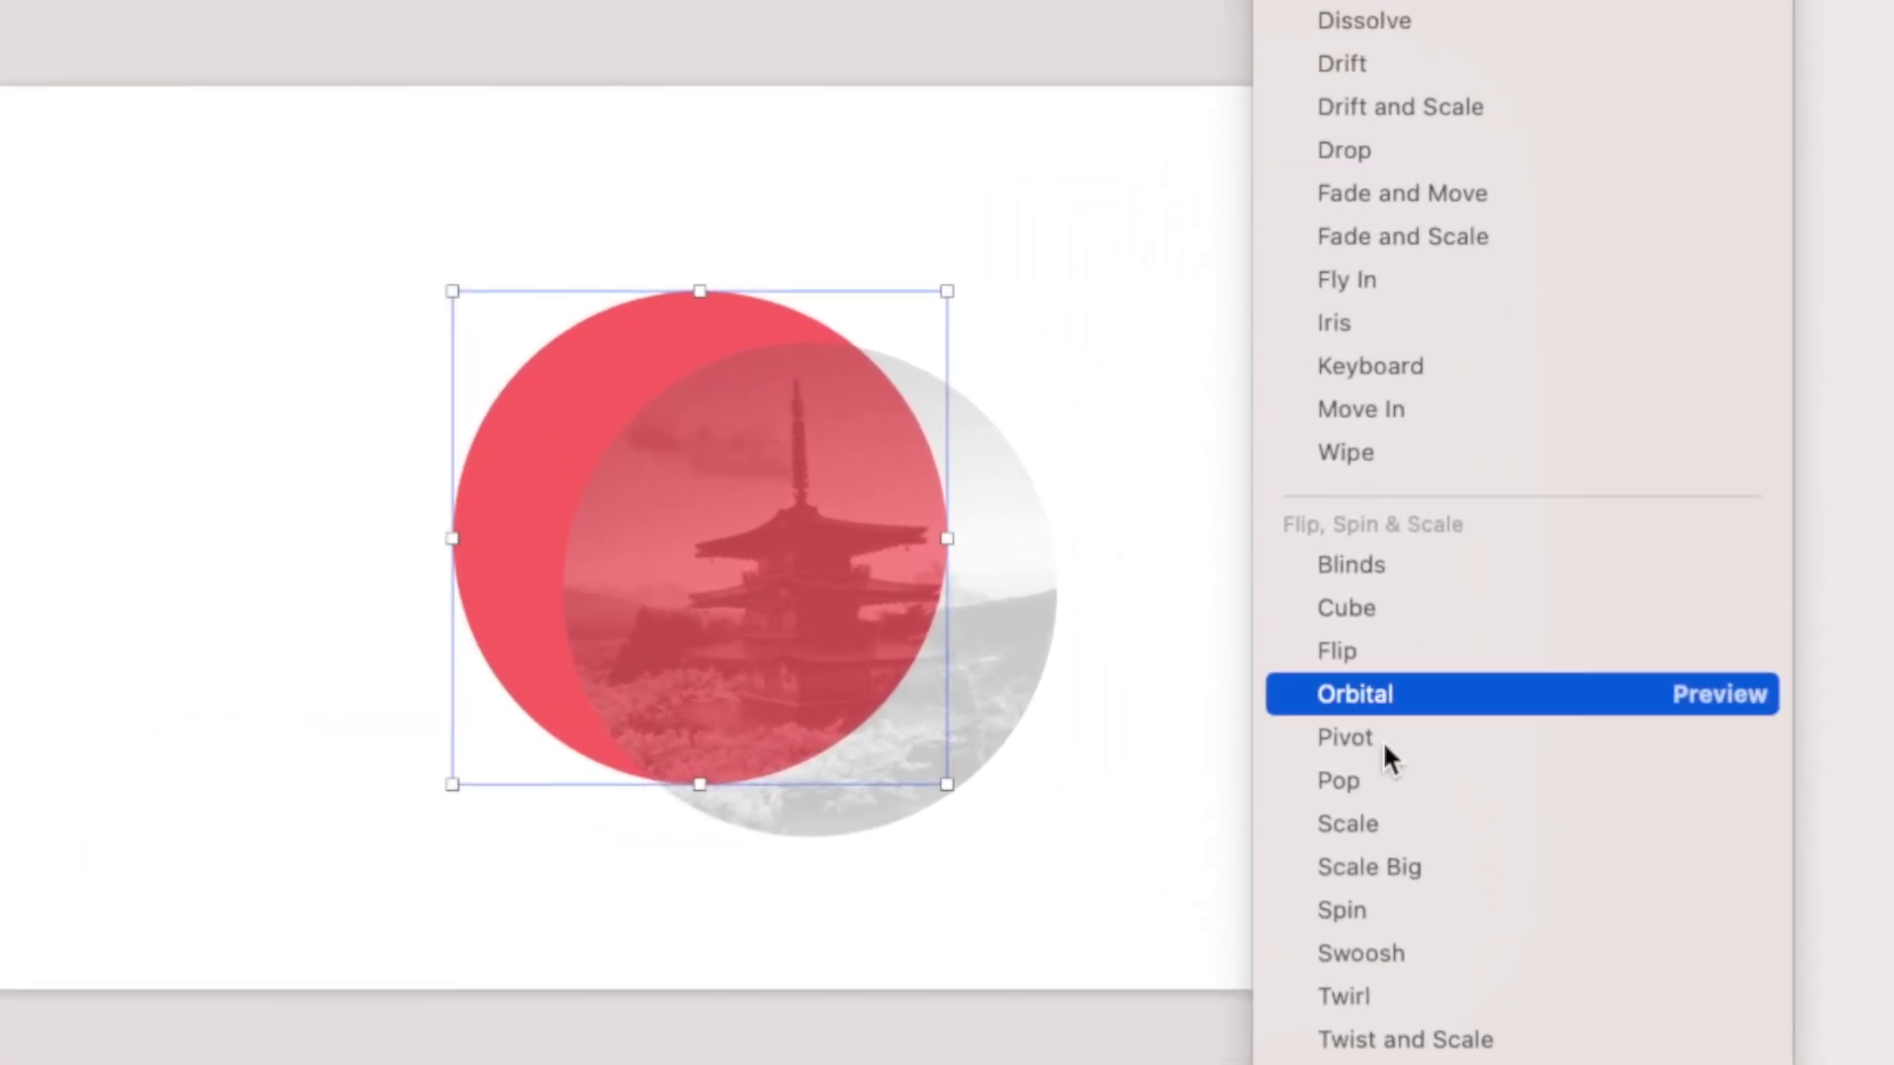
left_click(1365, 866)
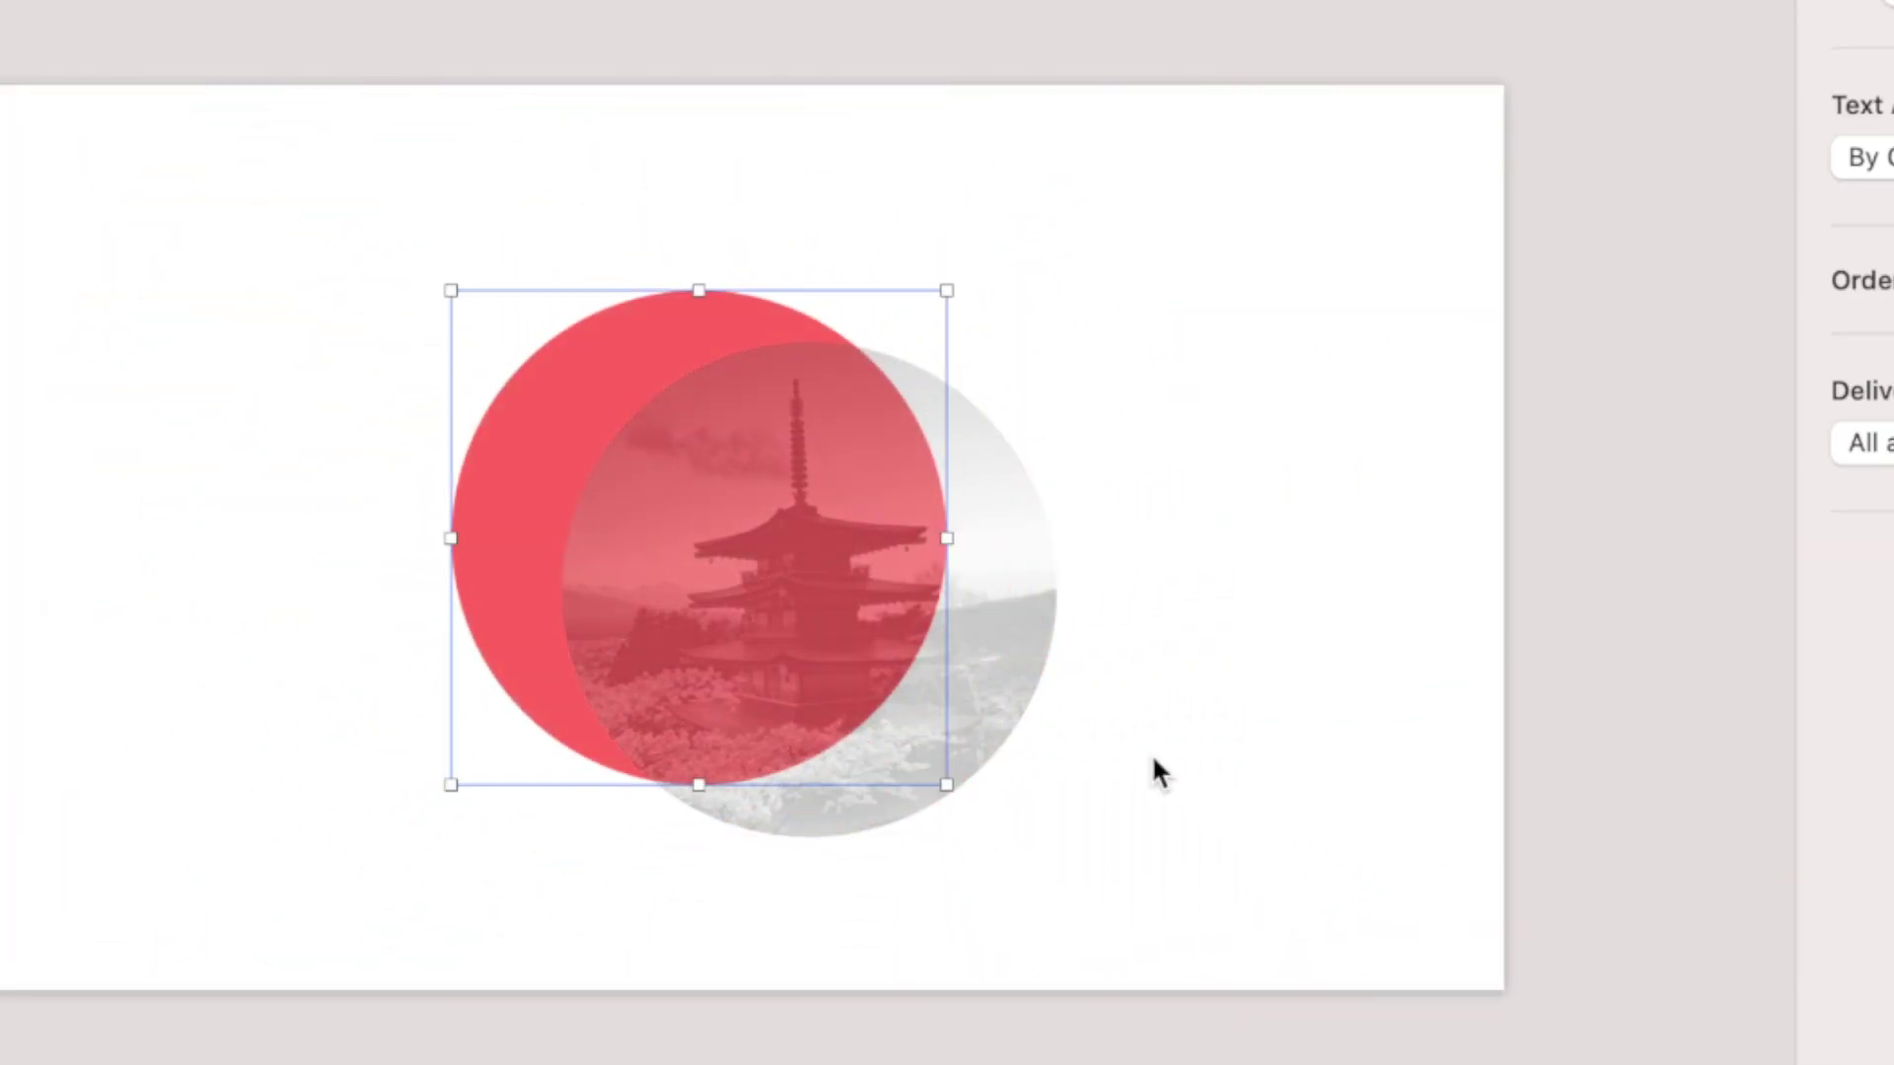
Realign the pagoda photo with the red circle on slide 1 and set its Dissolve build to start After Transition.
left_click_drag(1026, 660, 913, 595)
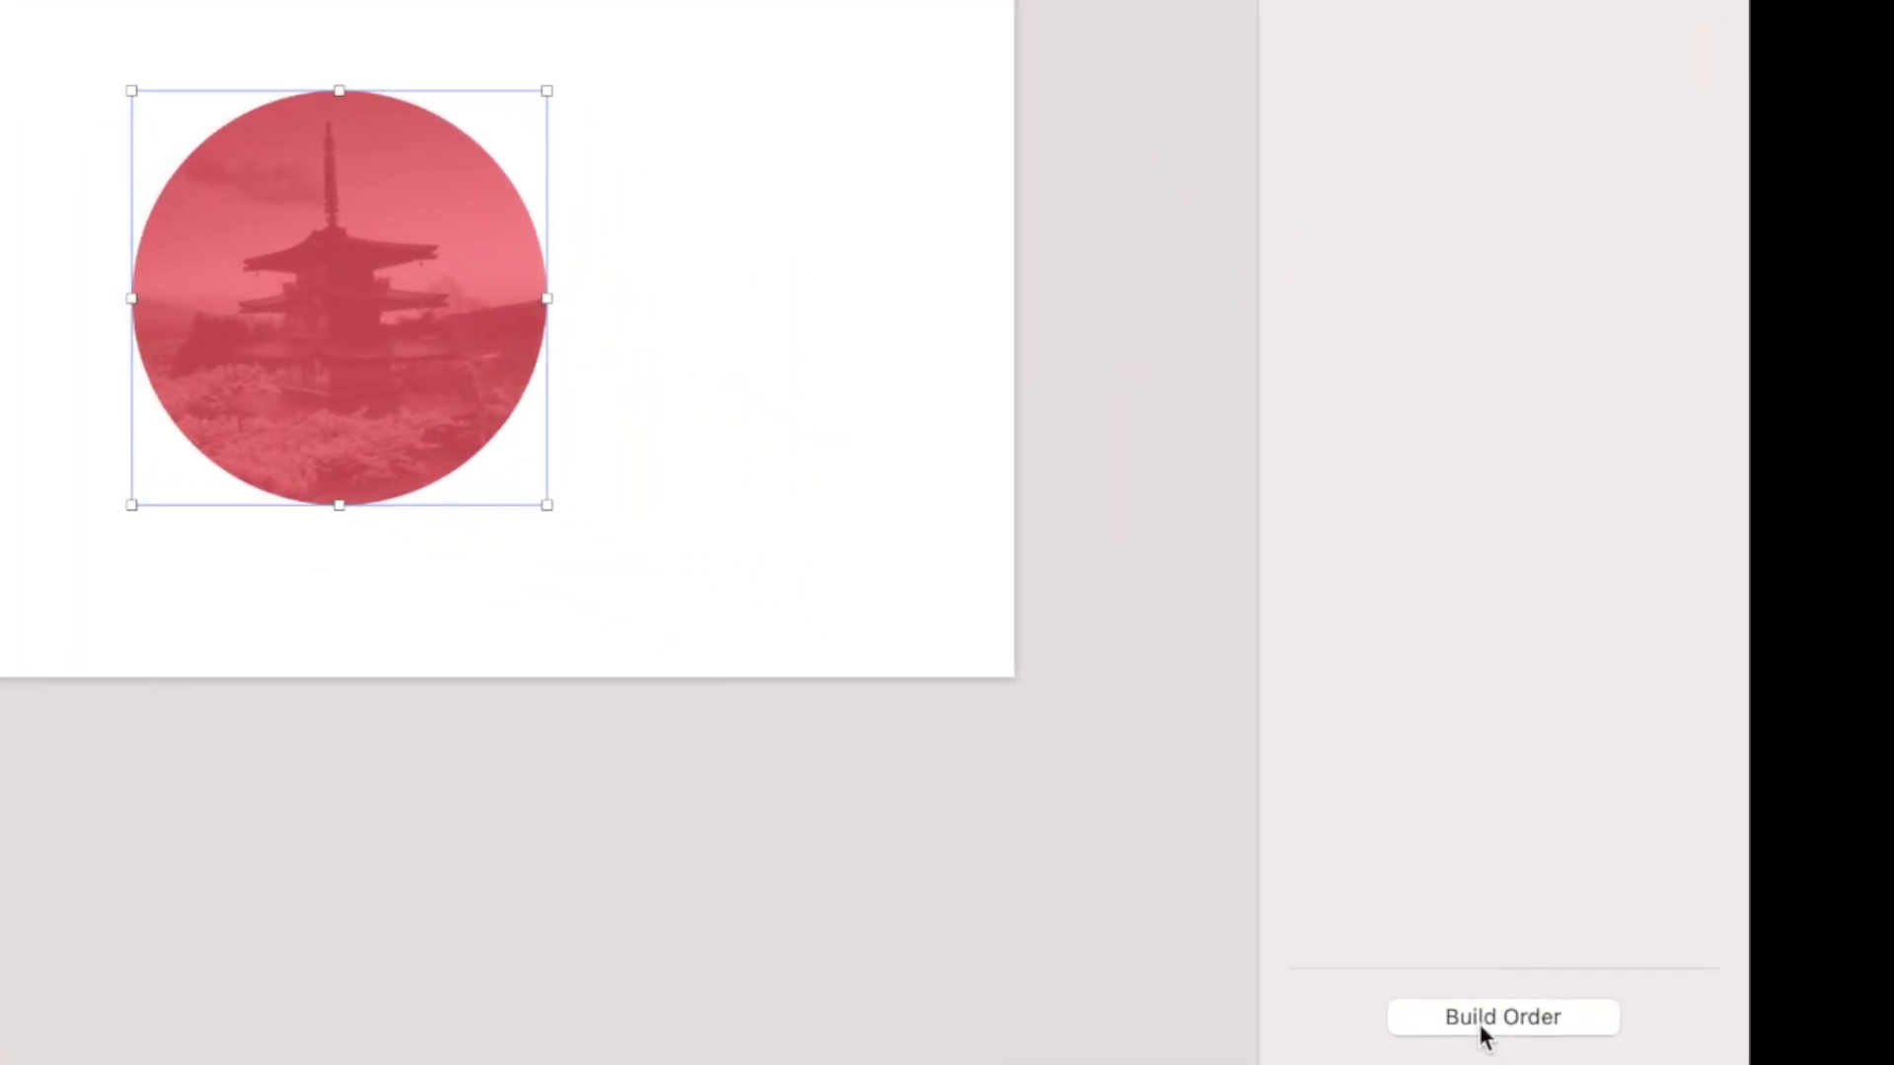
left_click(1482, 1025)
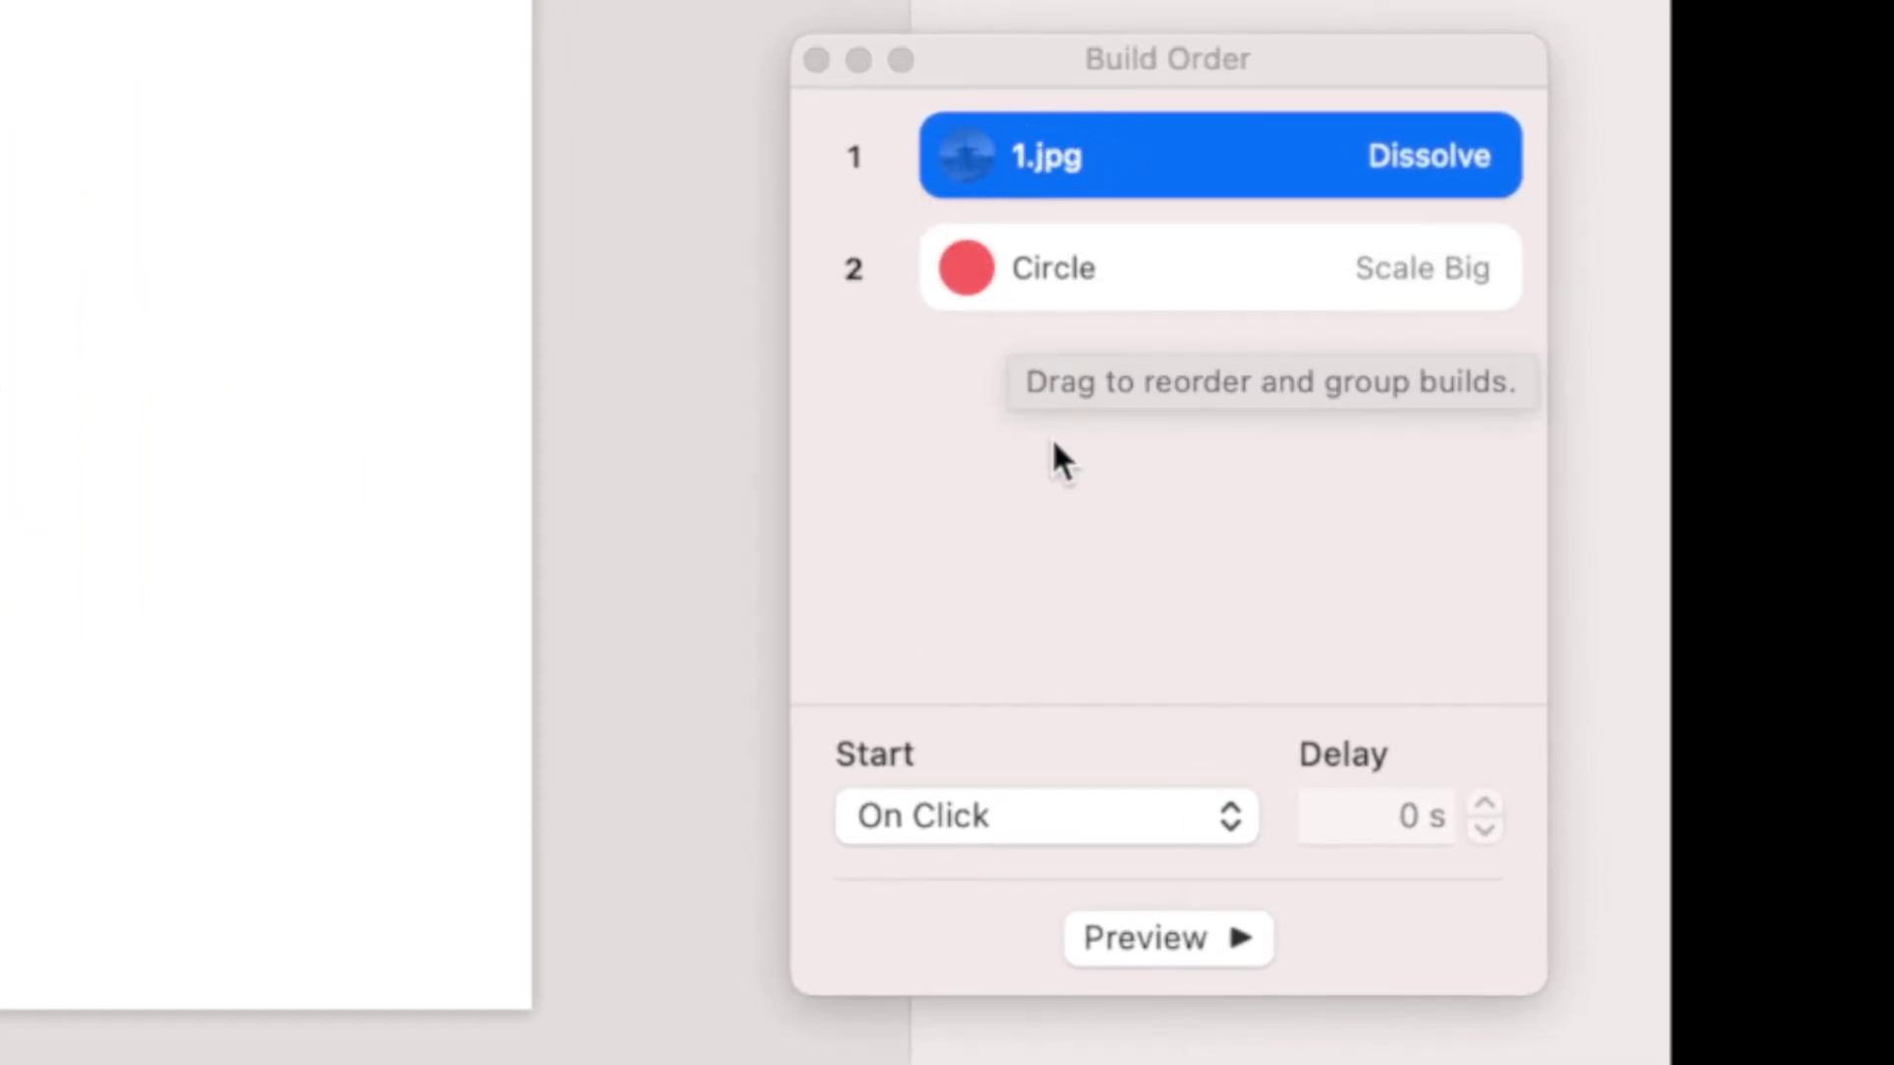
left_click(1040, 815)
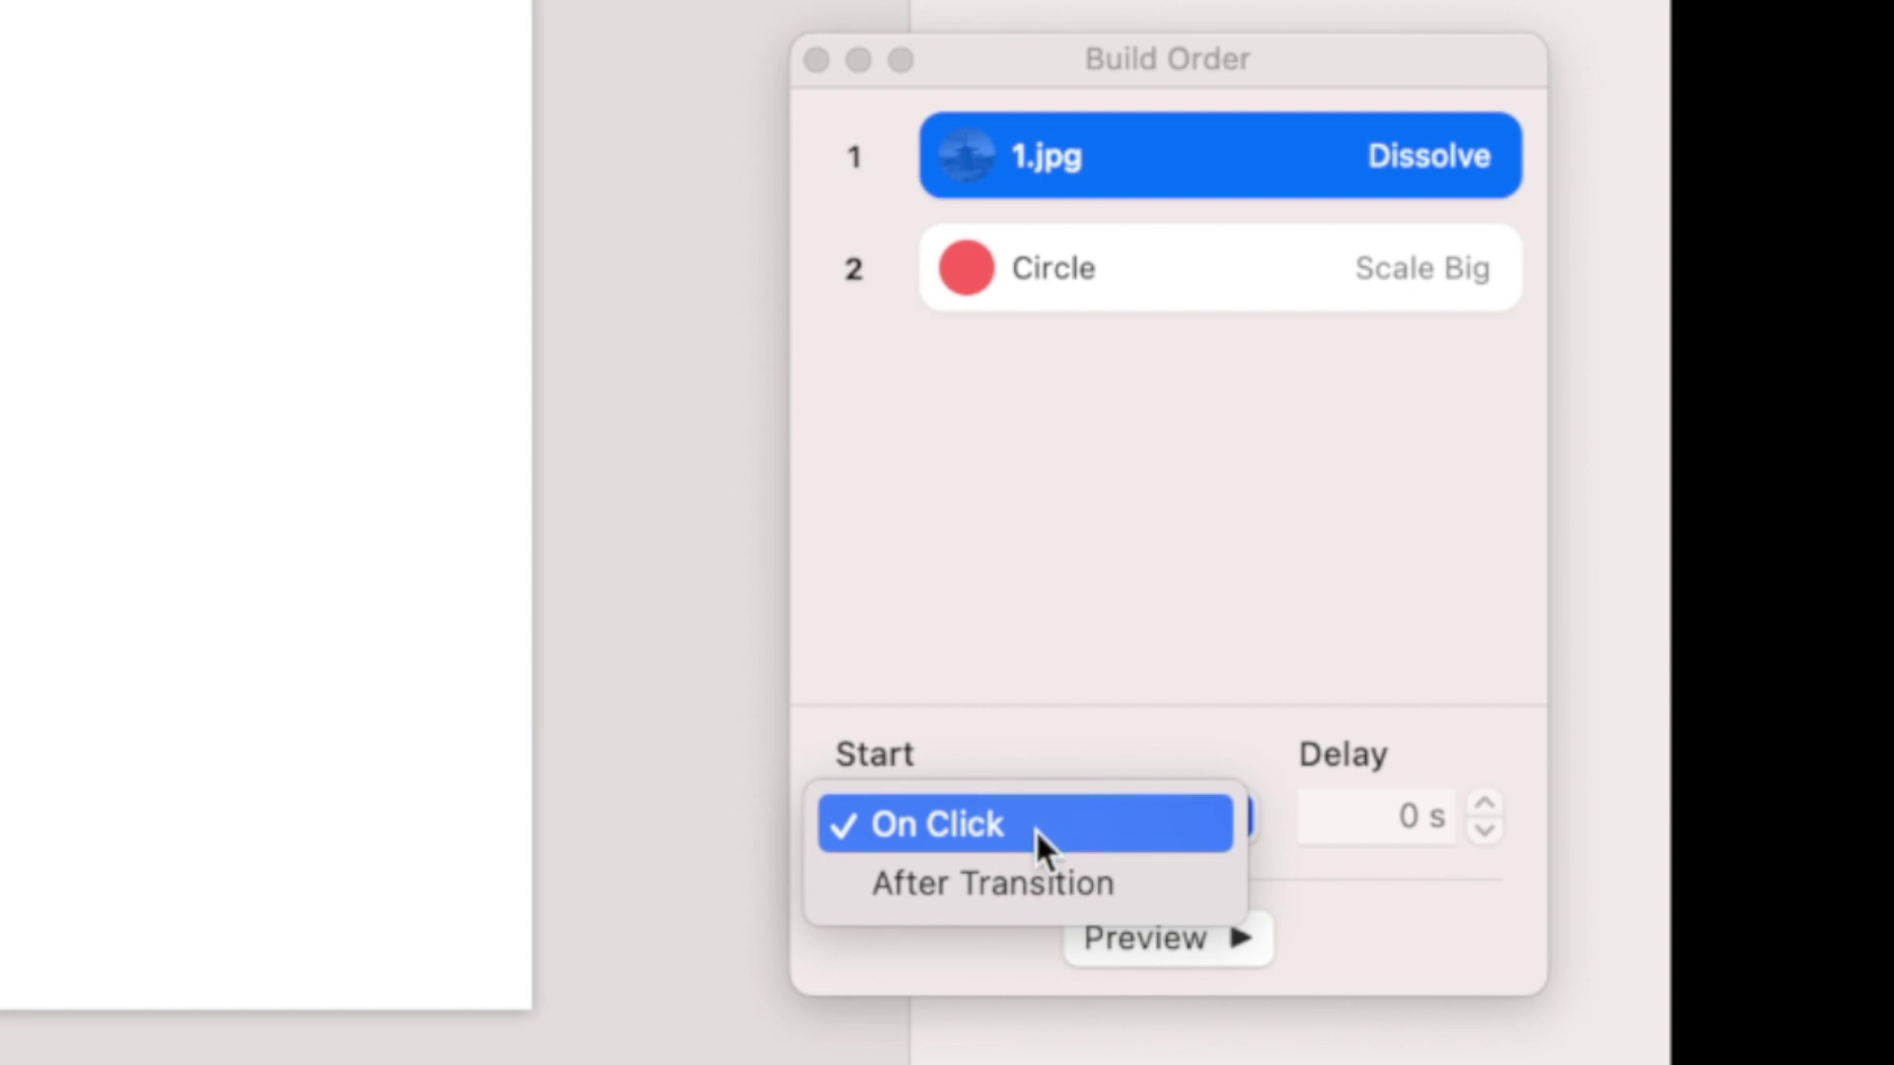
left_click(1027, 884)
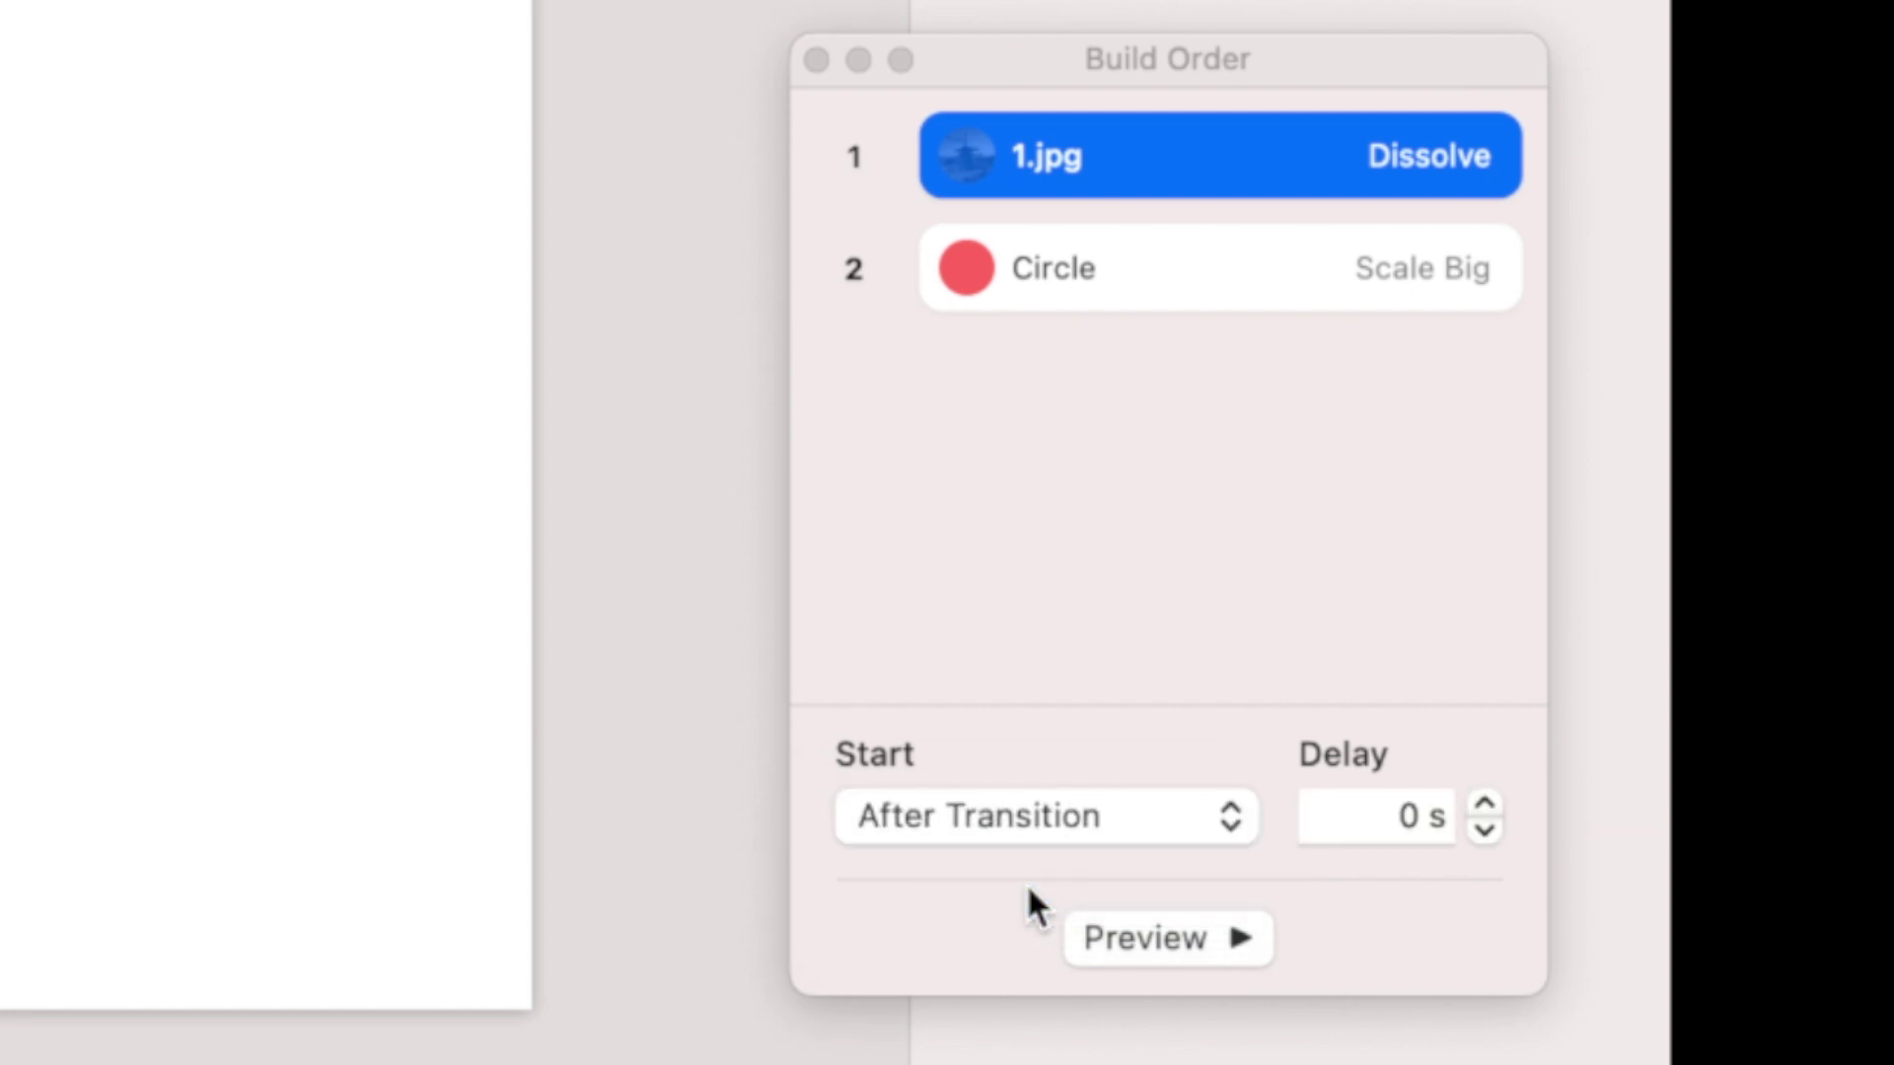
Set the red circle's Scale Big build to start With Build 1 and preview slide 1's builds.
left_click(1061, 254)
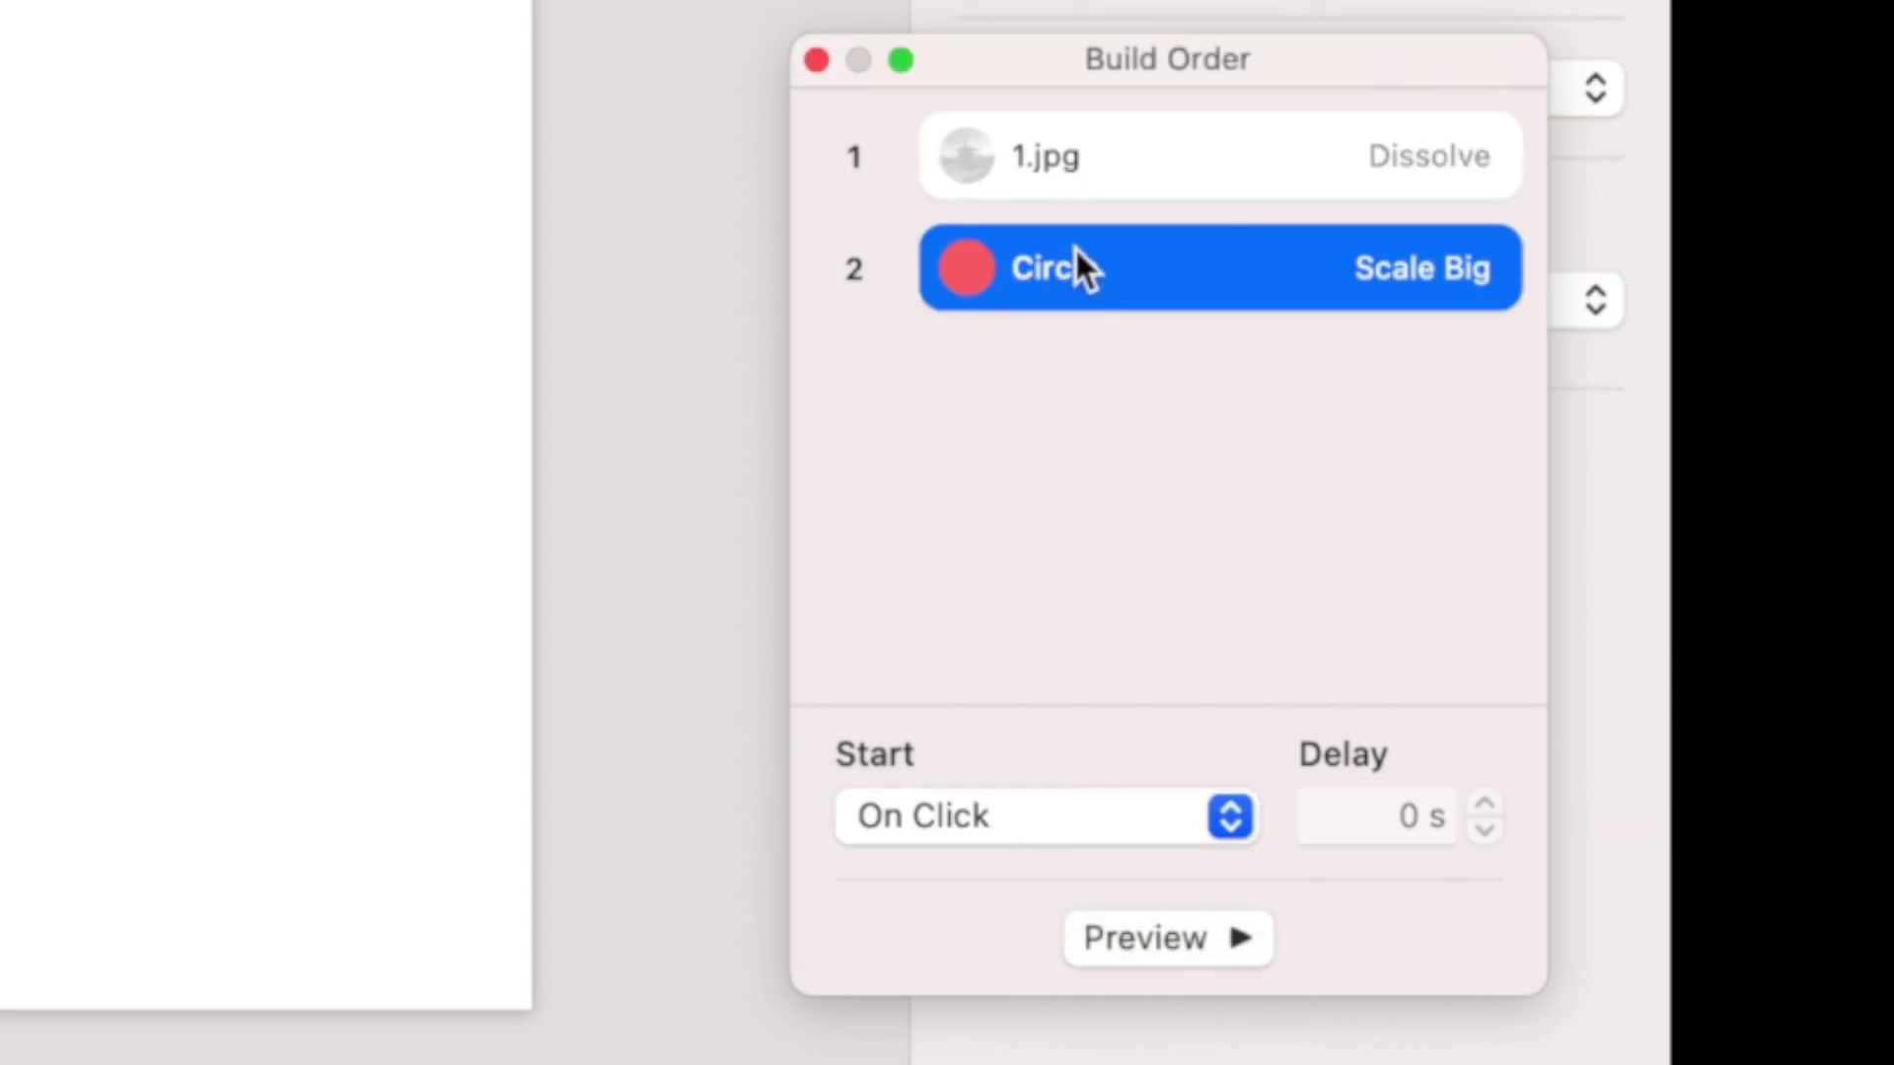
left_click(1063, 815)
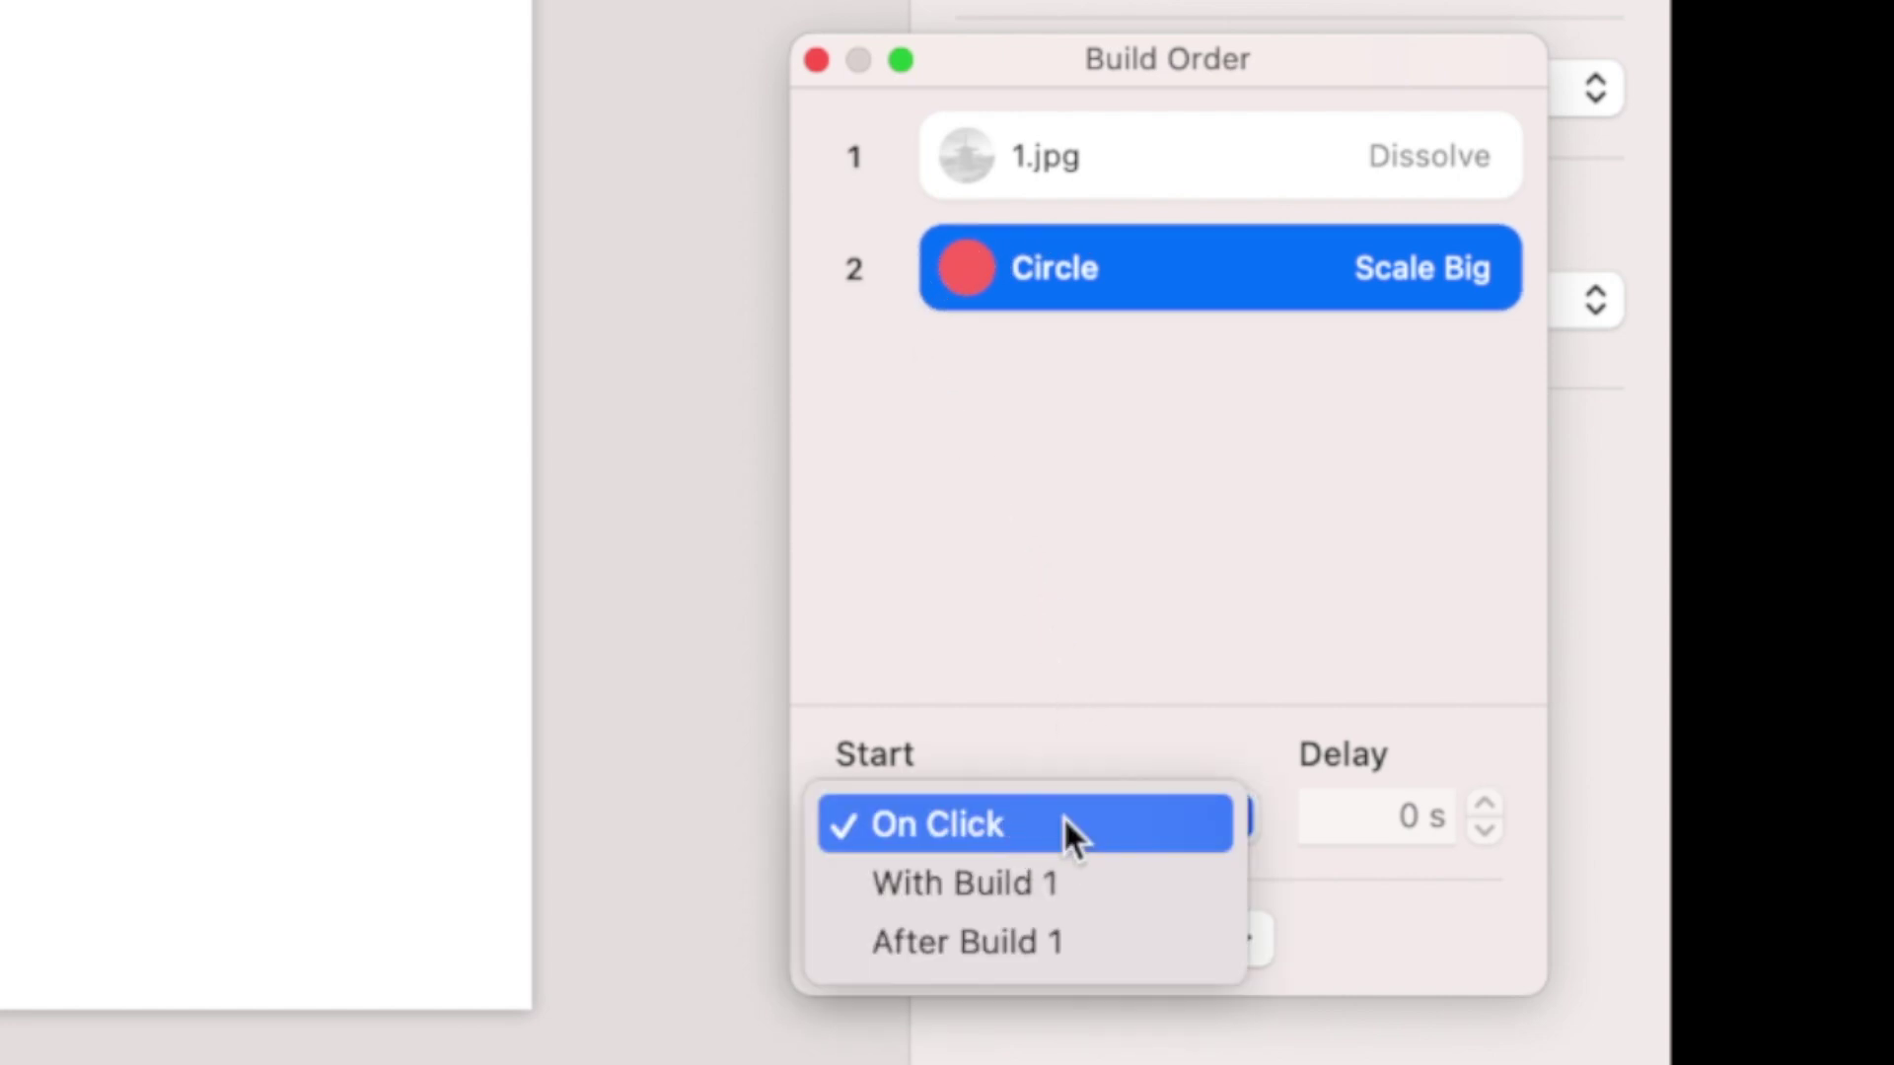
left_click(1061, 882)
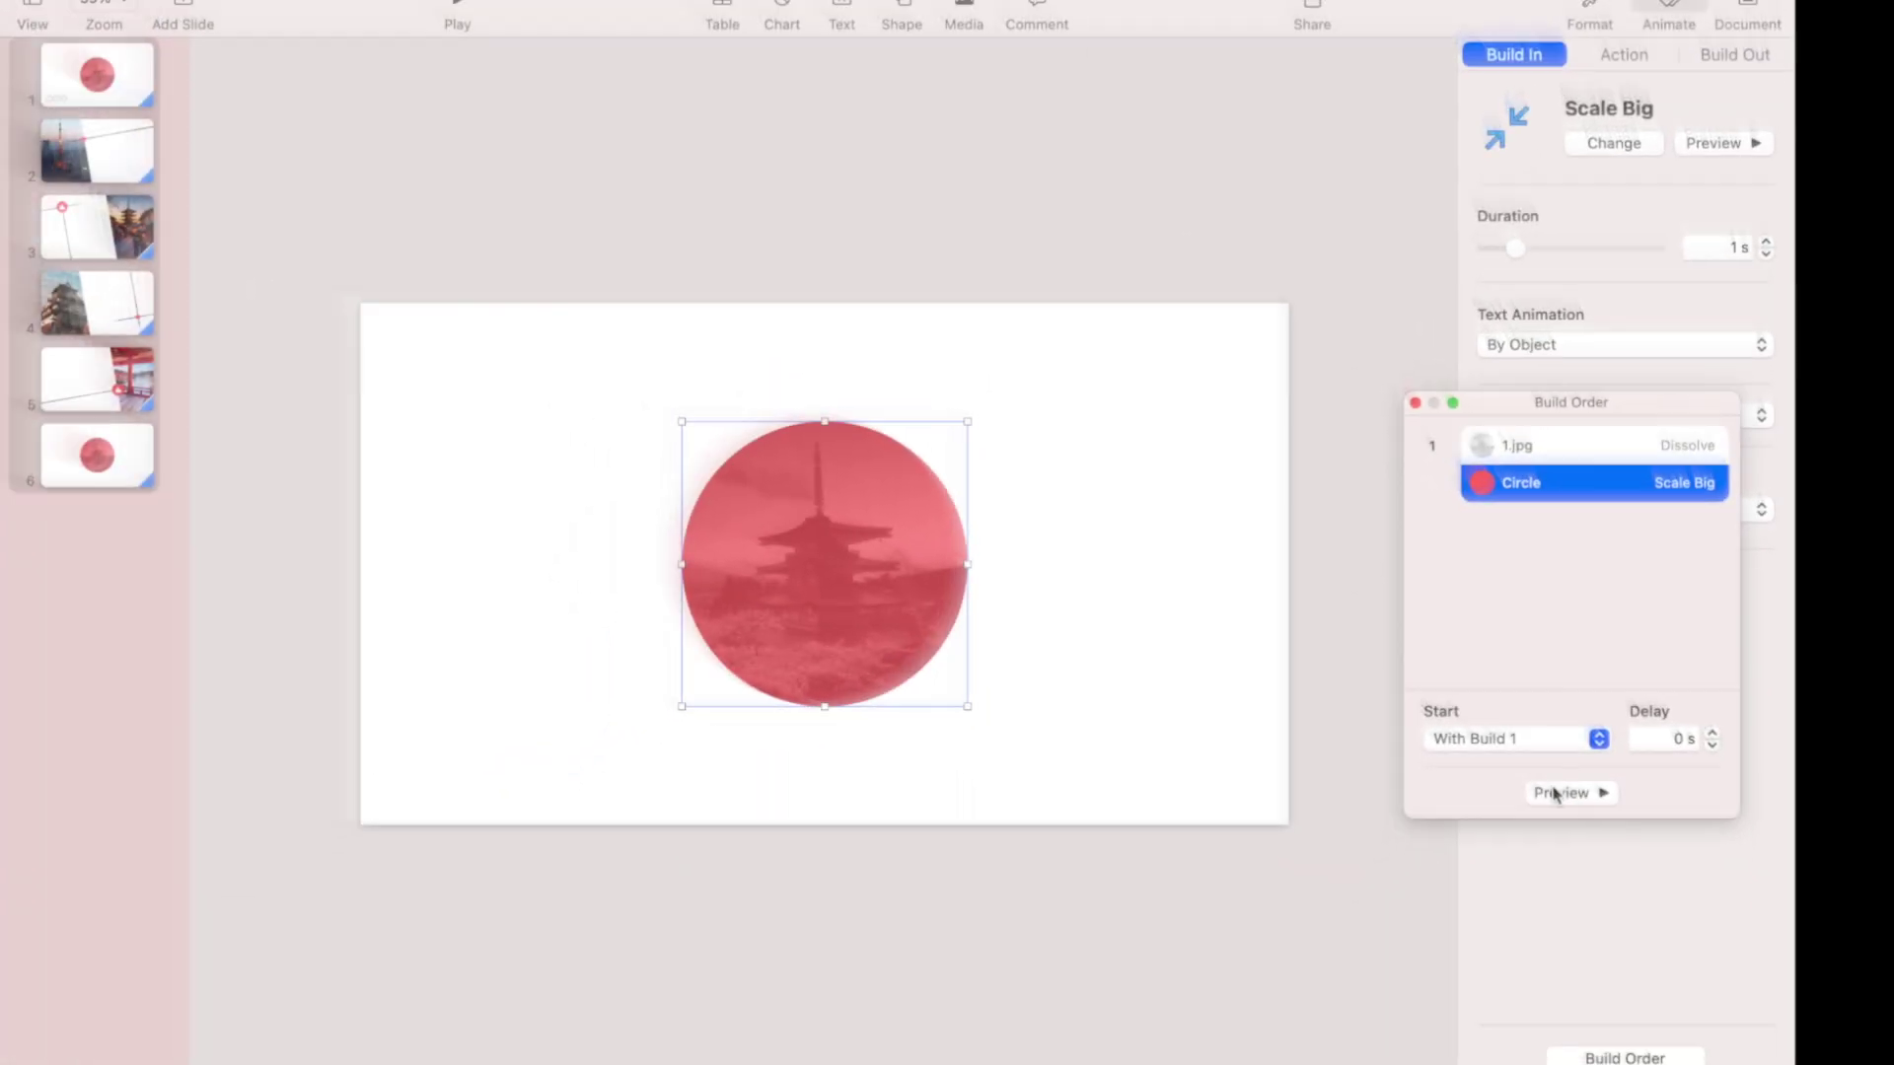
left_click(1157, 925)
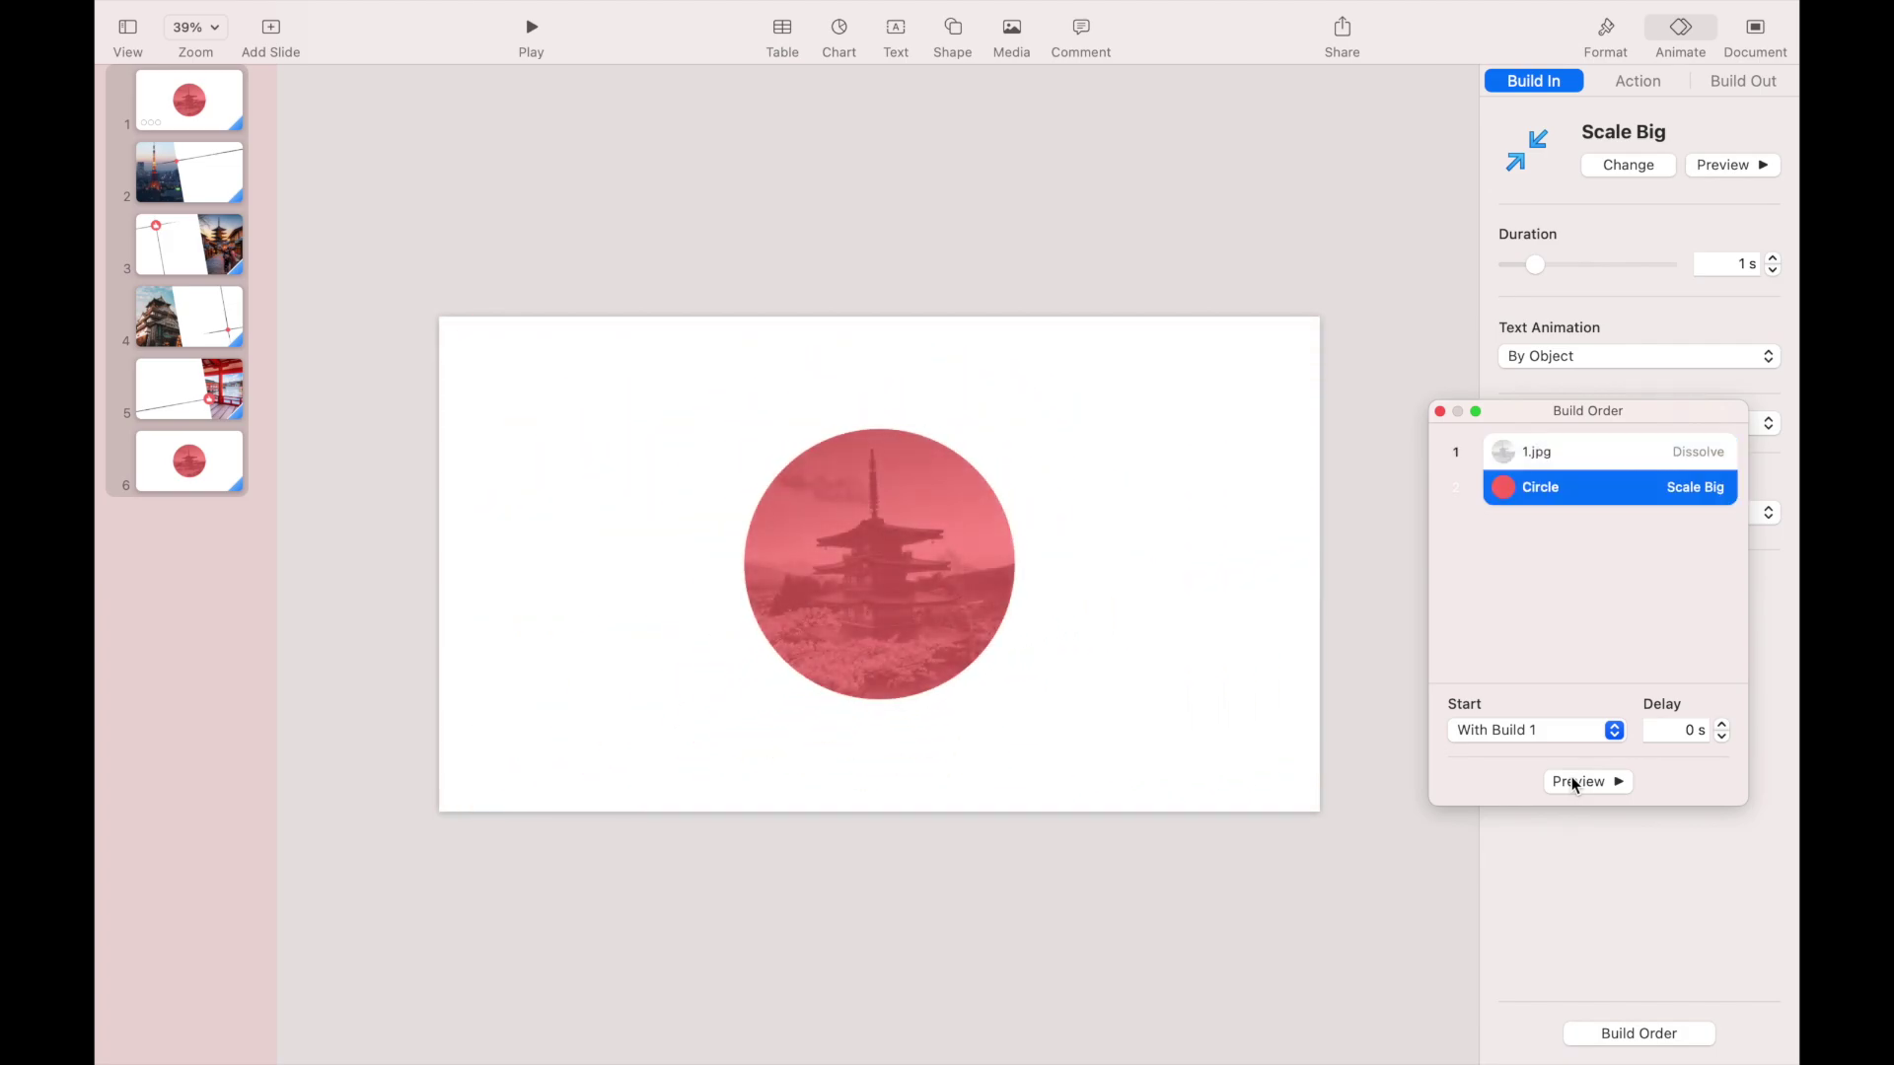
left_click(1441, 411)
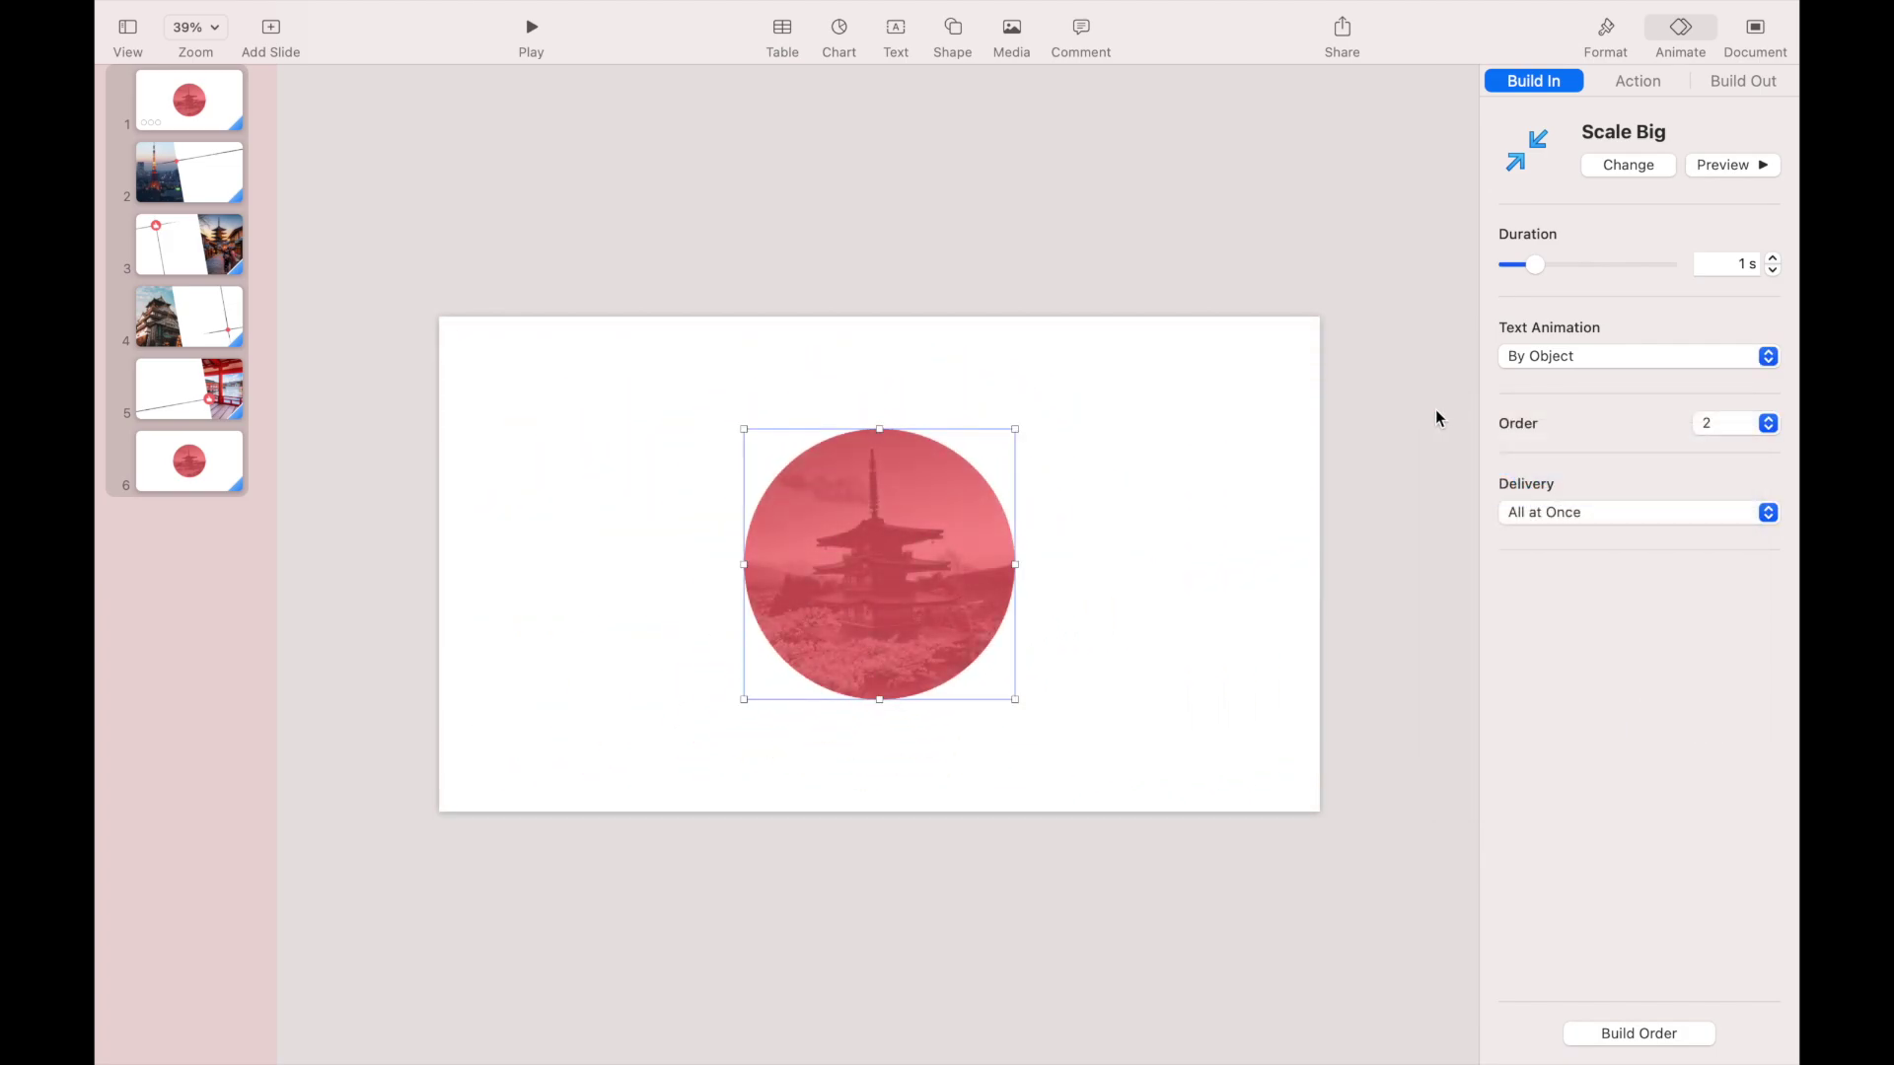
Add a Wipe build-in effect with the From Left direction to the brush line on slide 2.
left_click(184, 172)
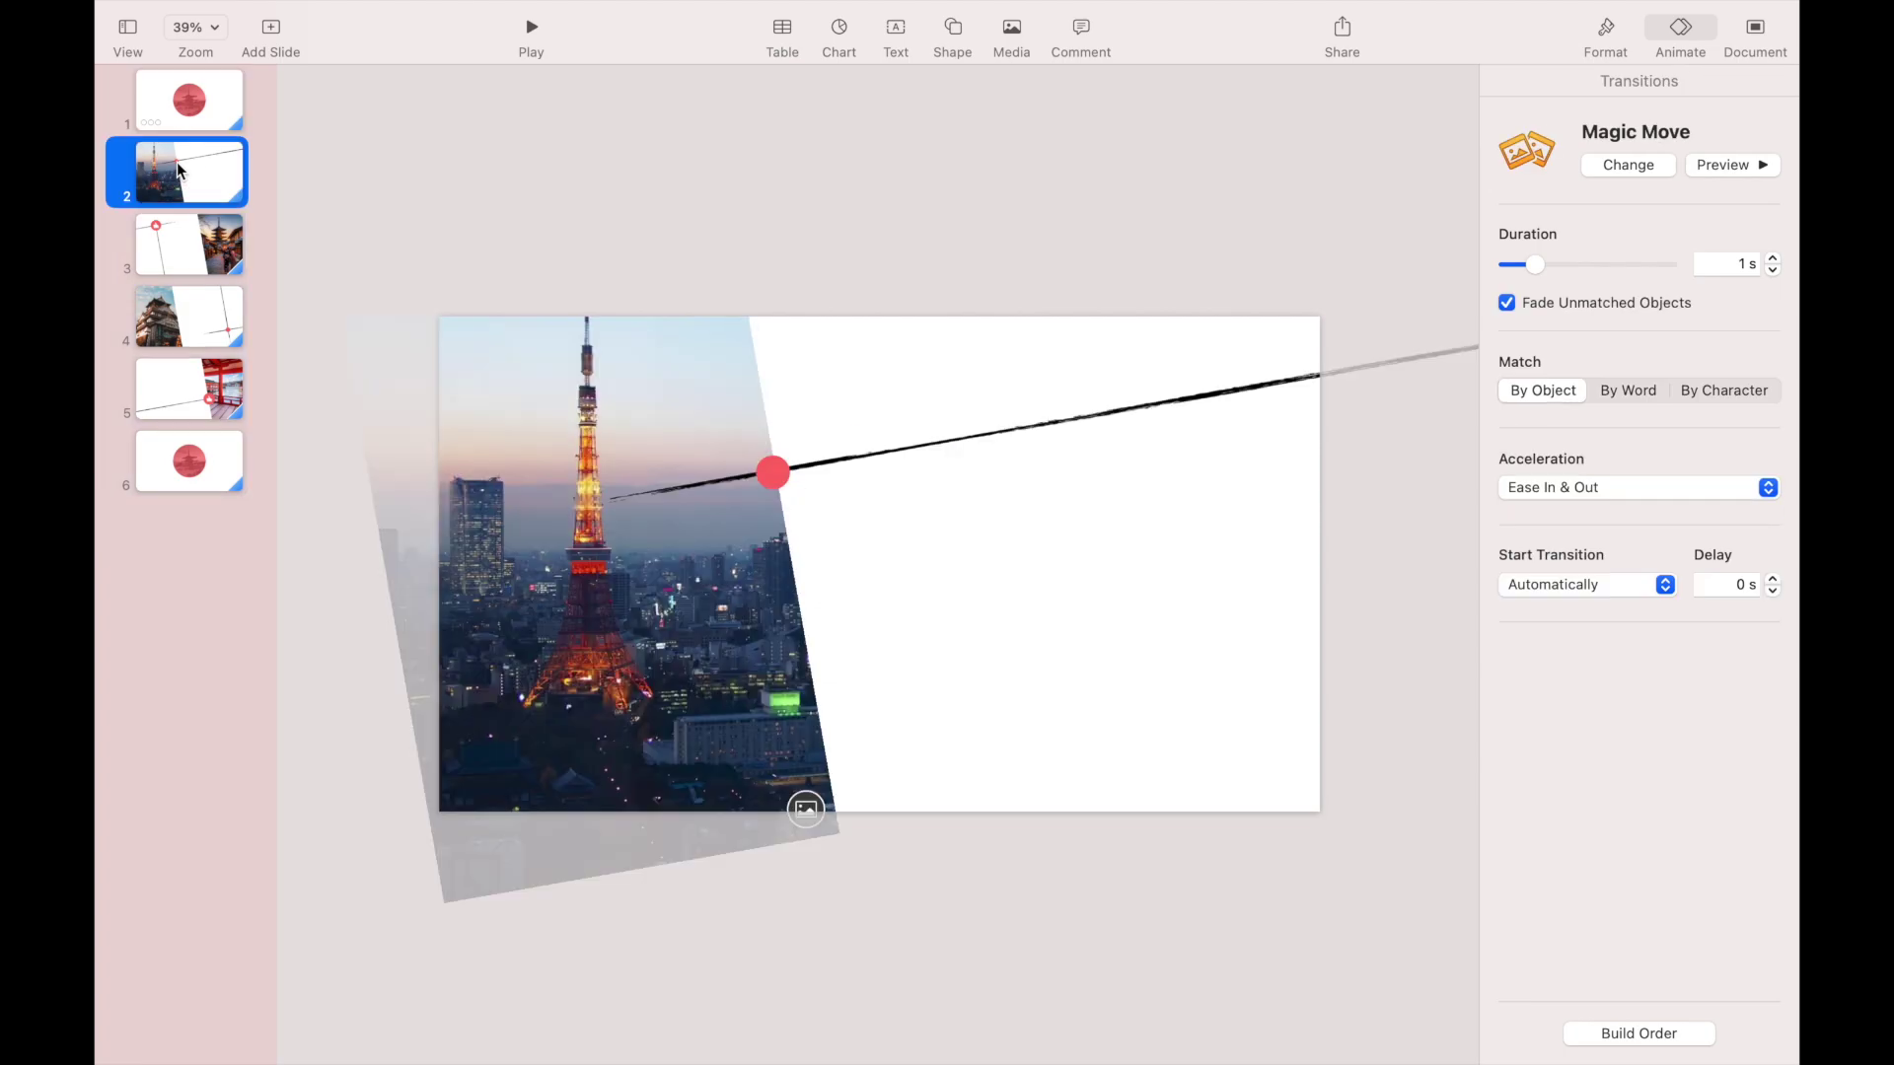
left_click(854, 464)
left_click(1619, 164)
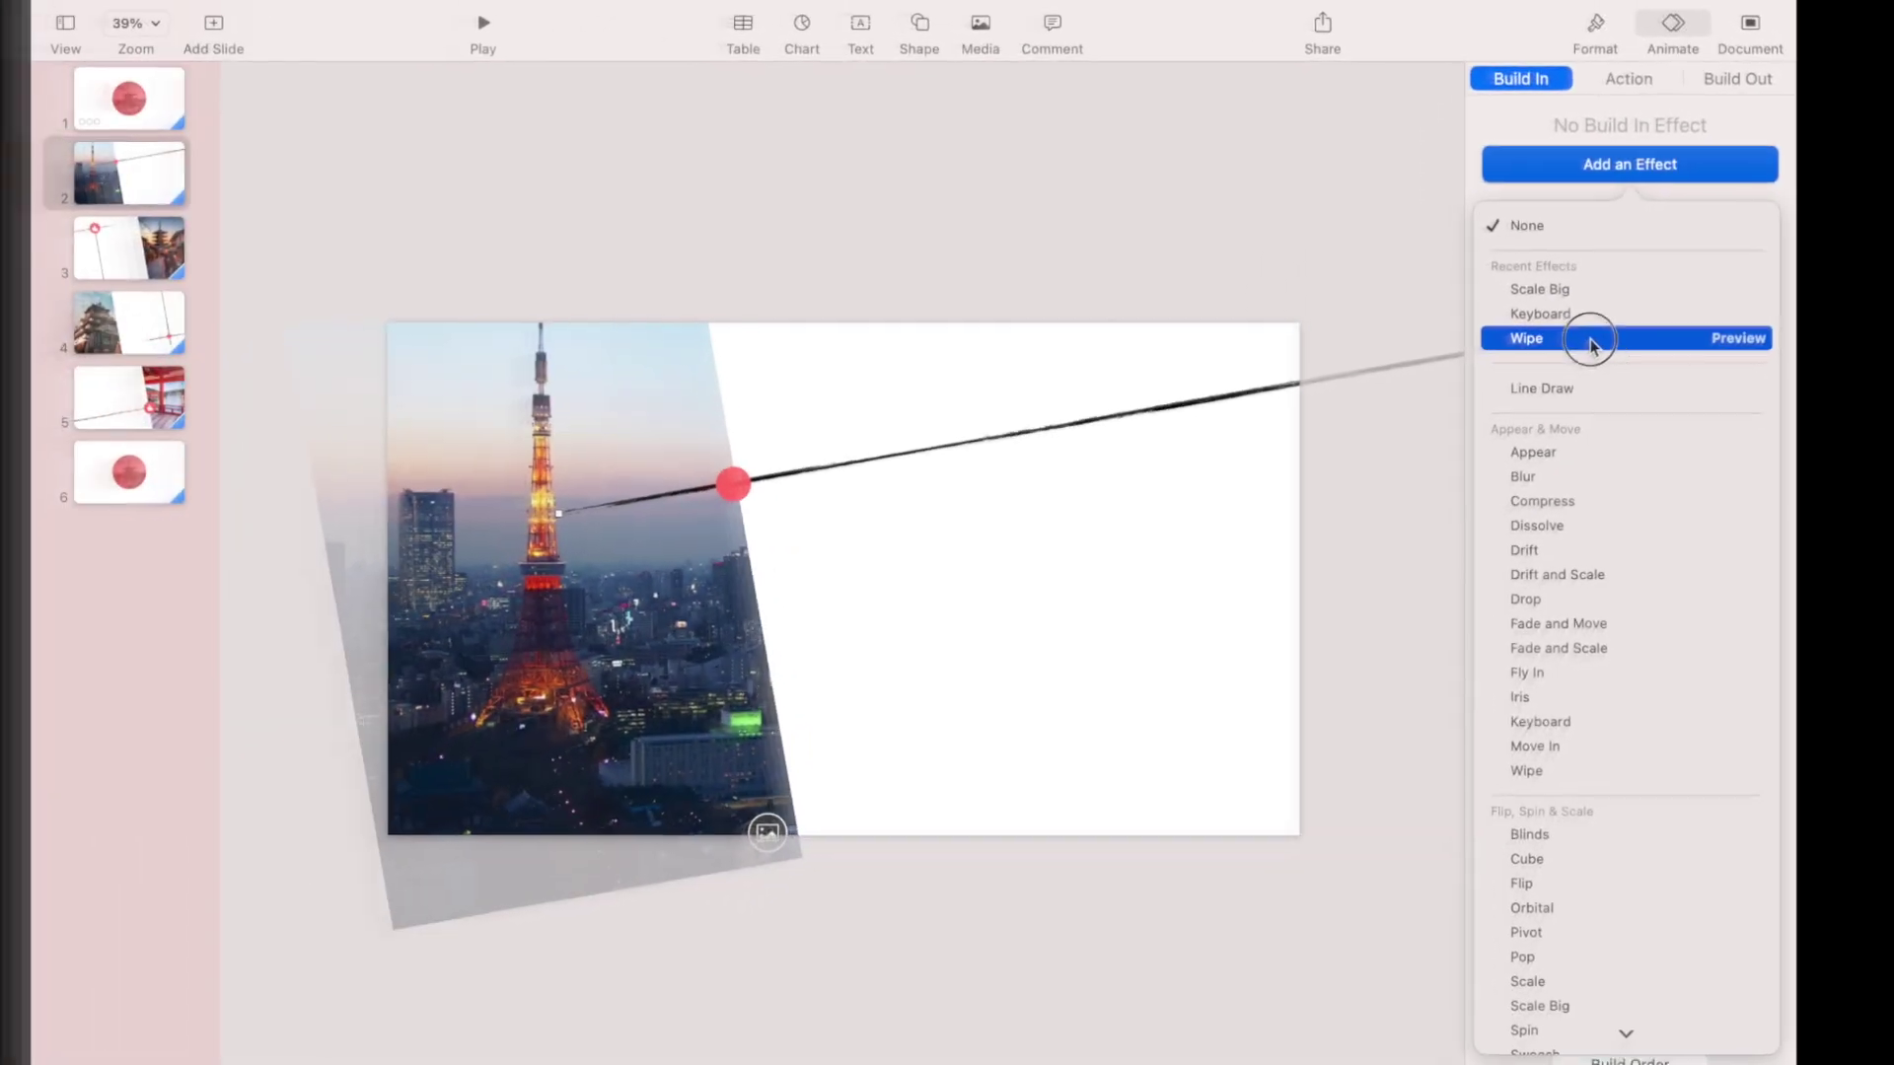
left_click(1357, 488)
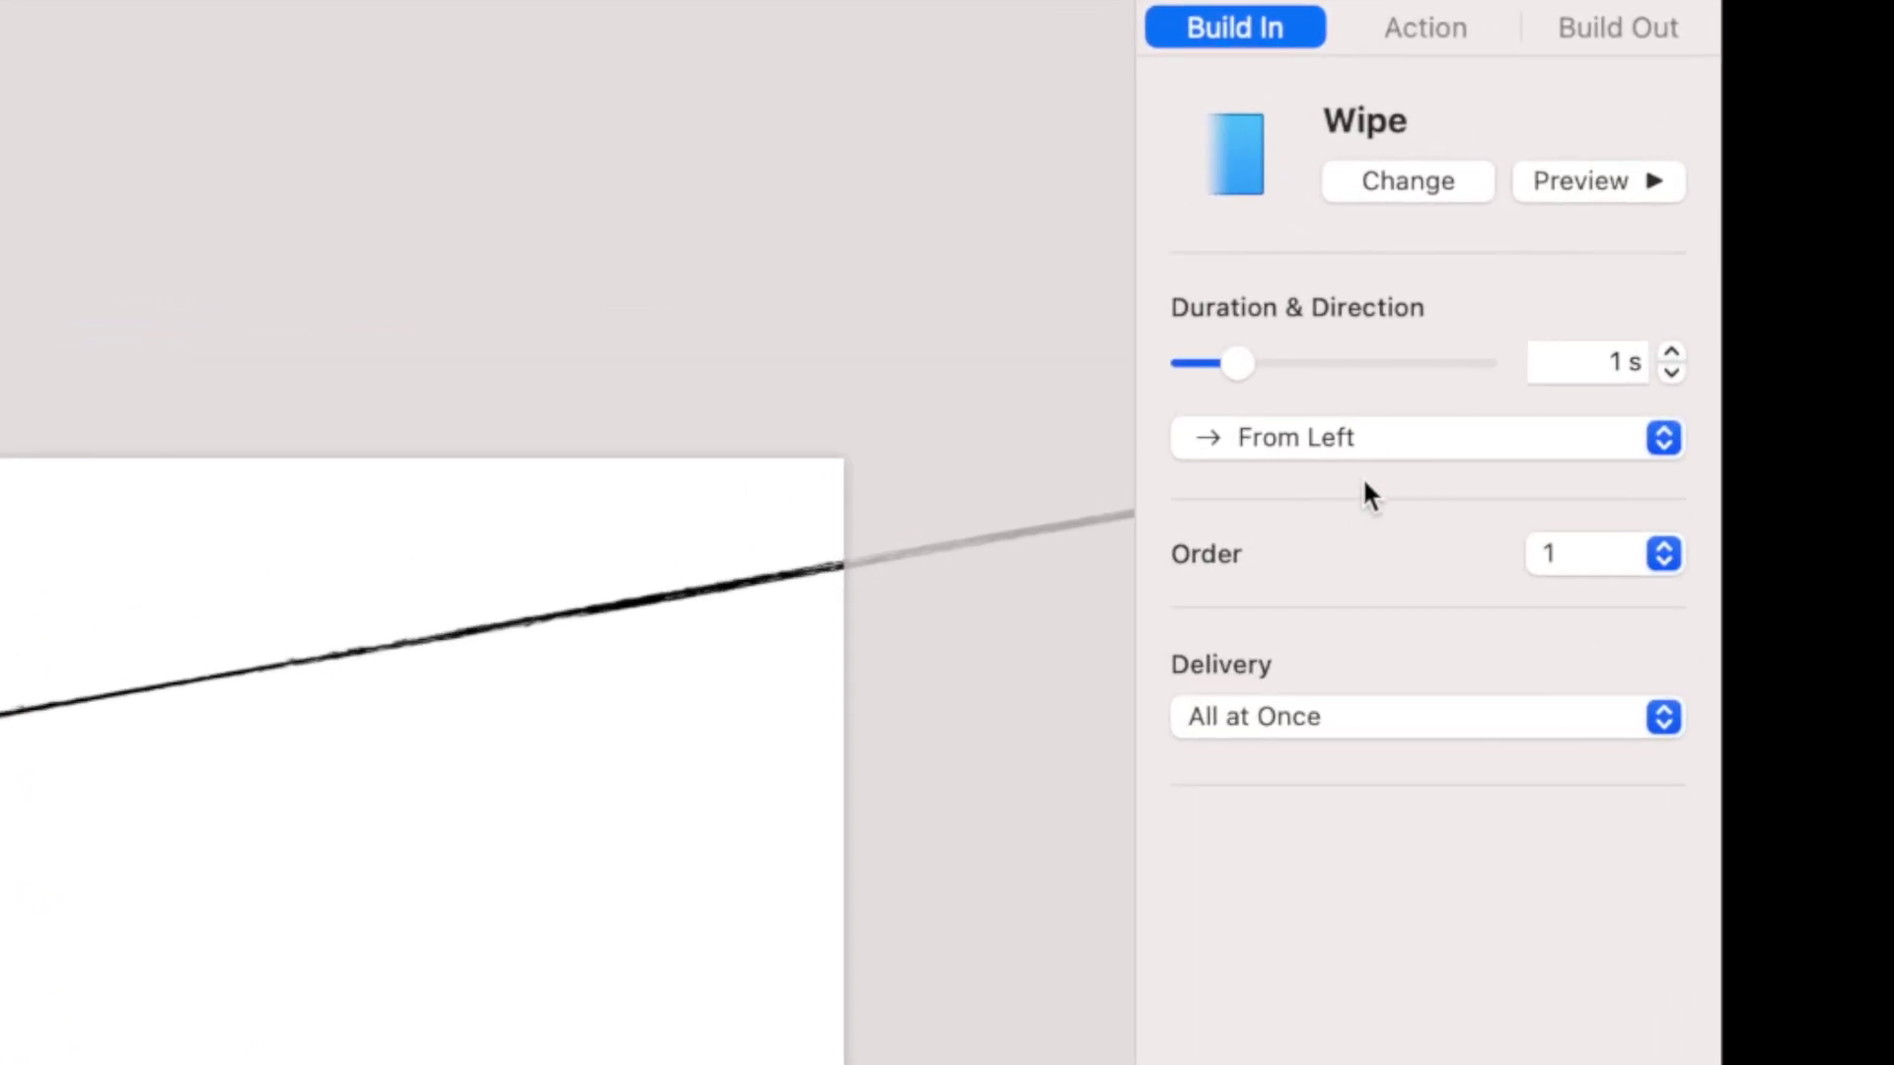
left_click(1365, 441)
left_click(1365, 442)
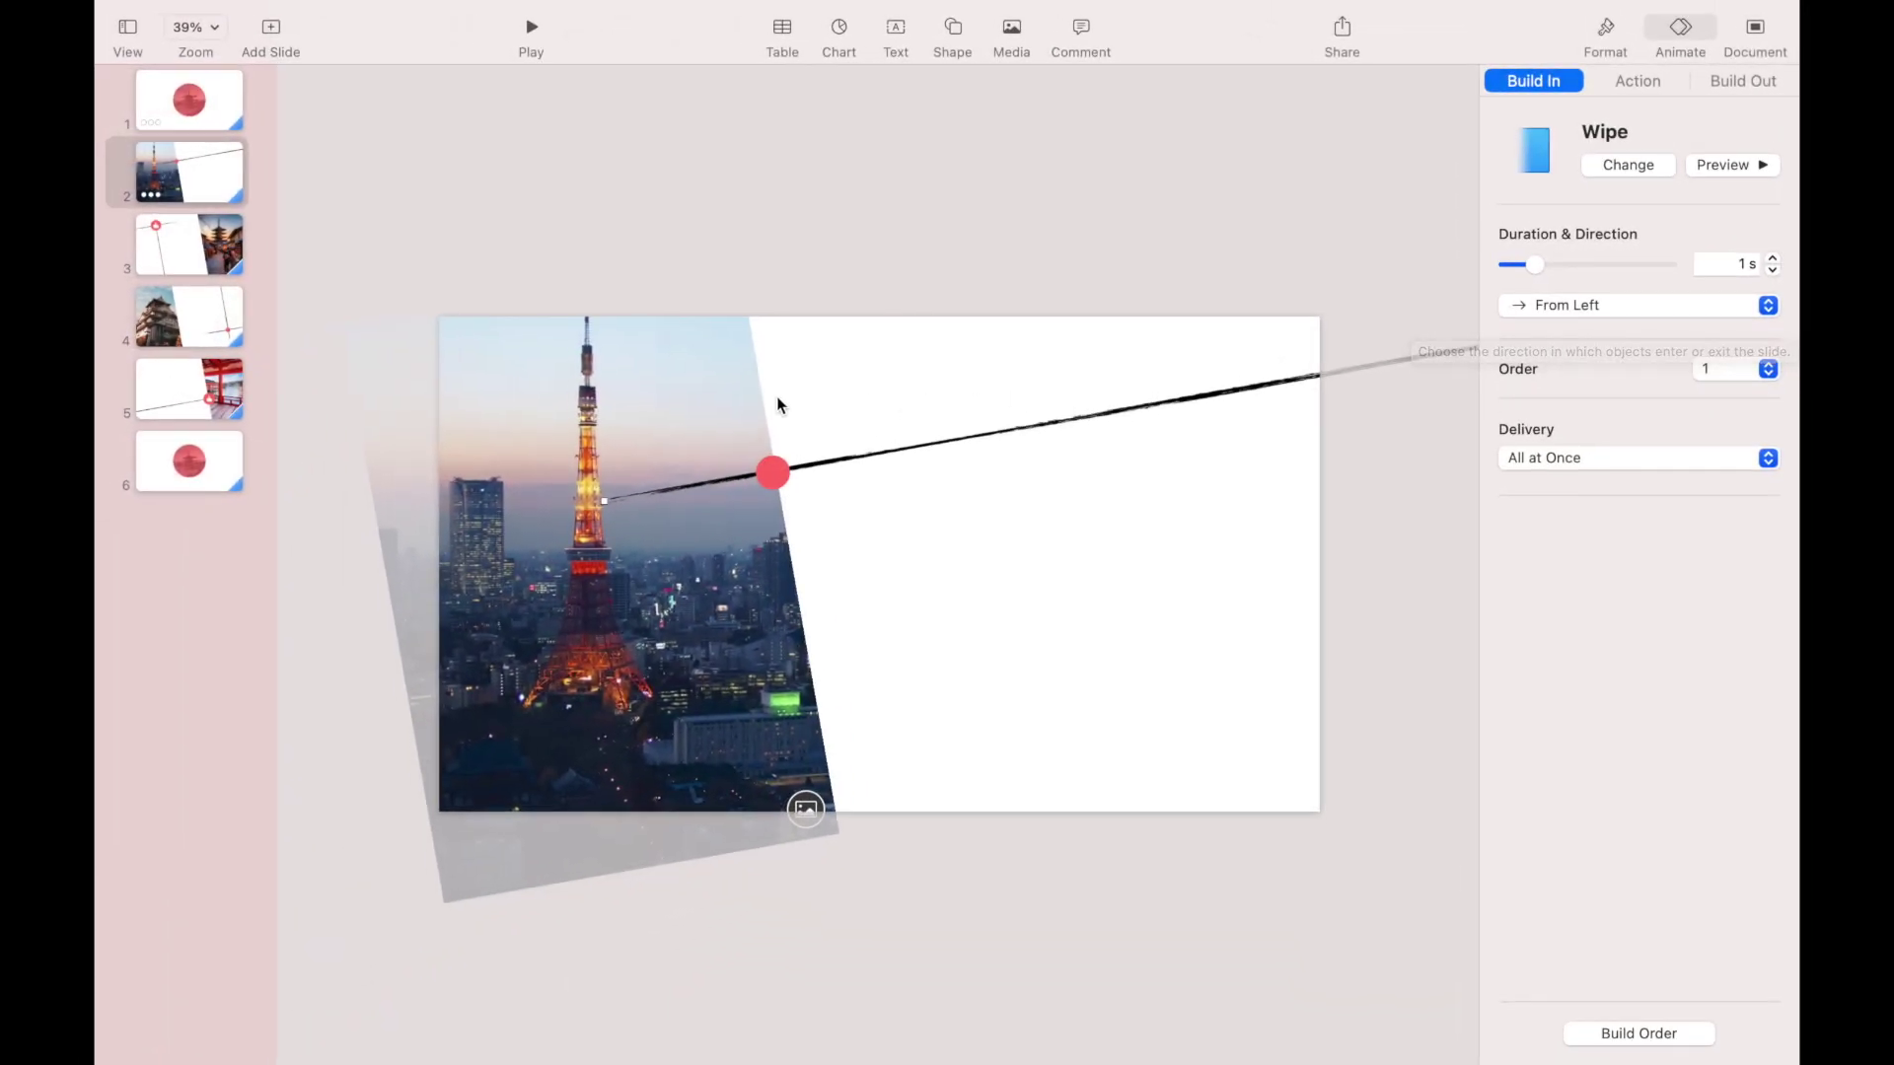
Give the Tokyo tower photo on slide 2 a Fade and Move build-in effect running Left to Right.
left_click(717, 396)
left_click(1632, 166)
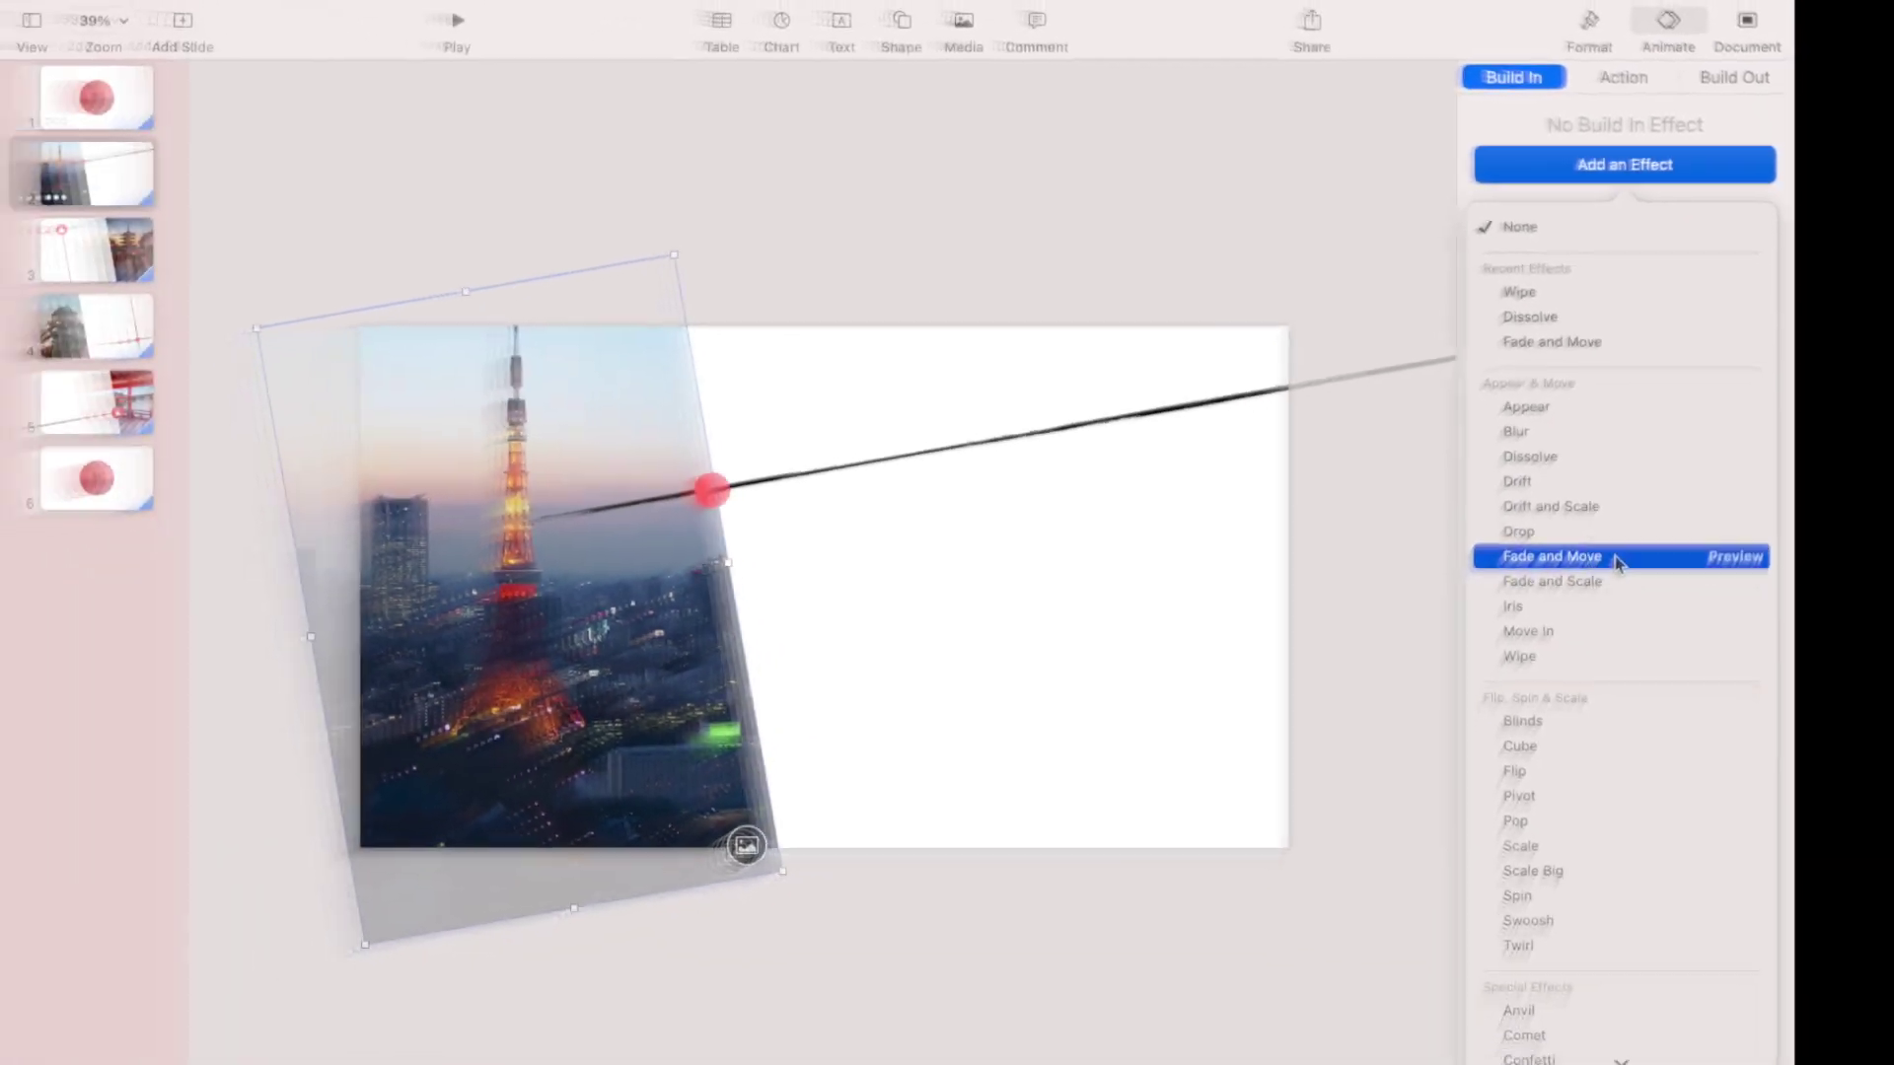
left_click(1618, 559)
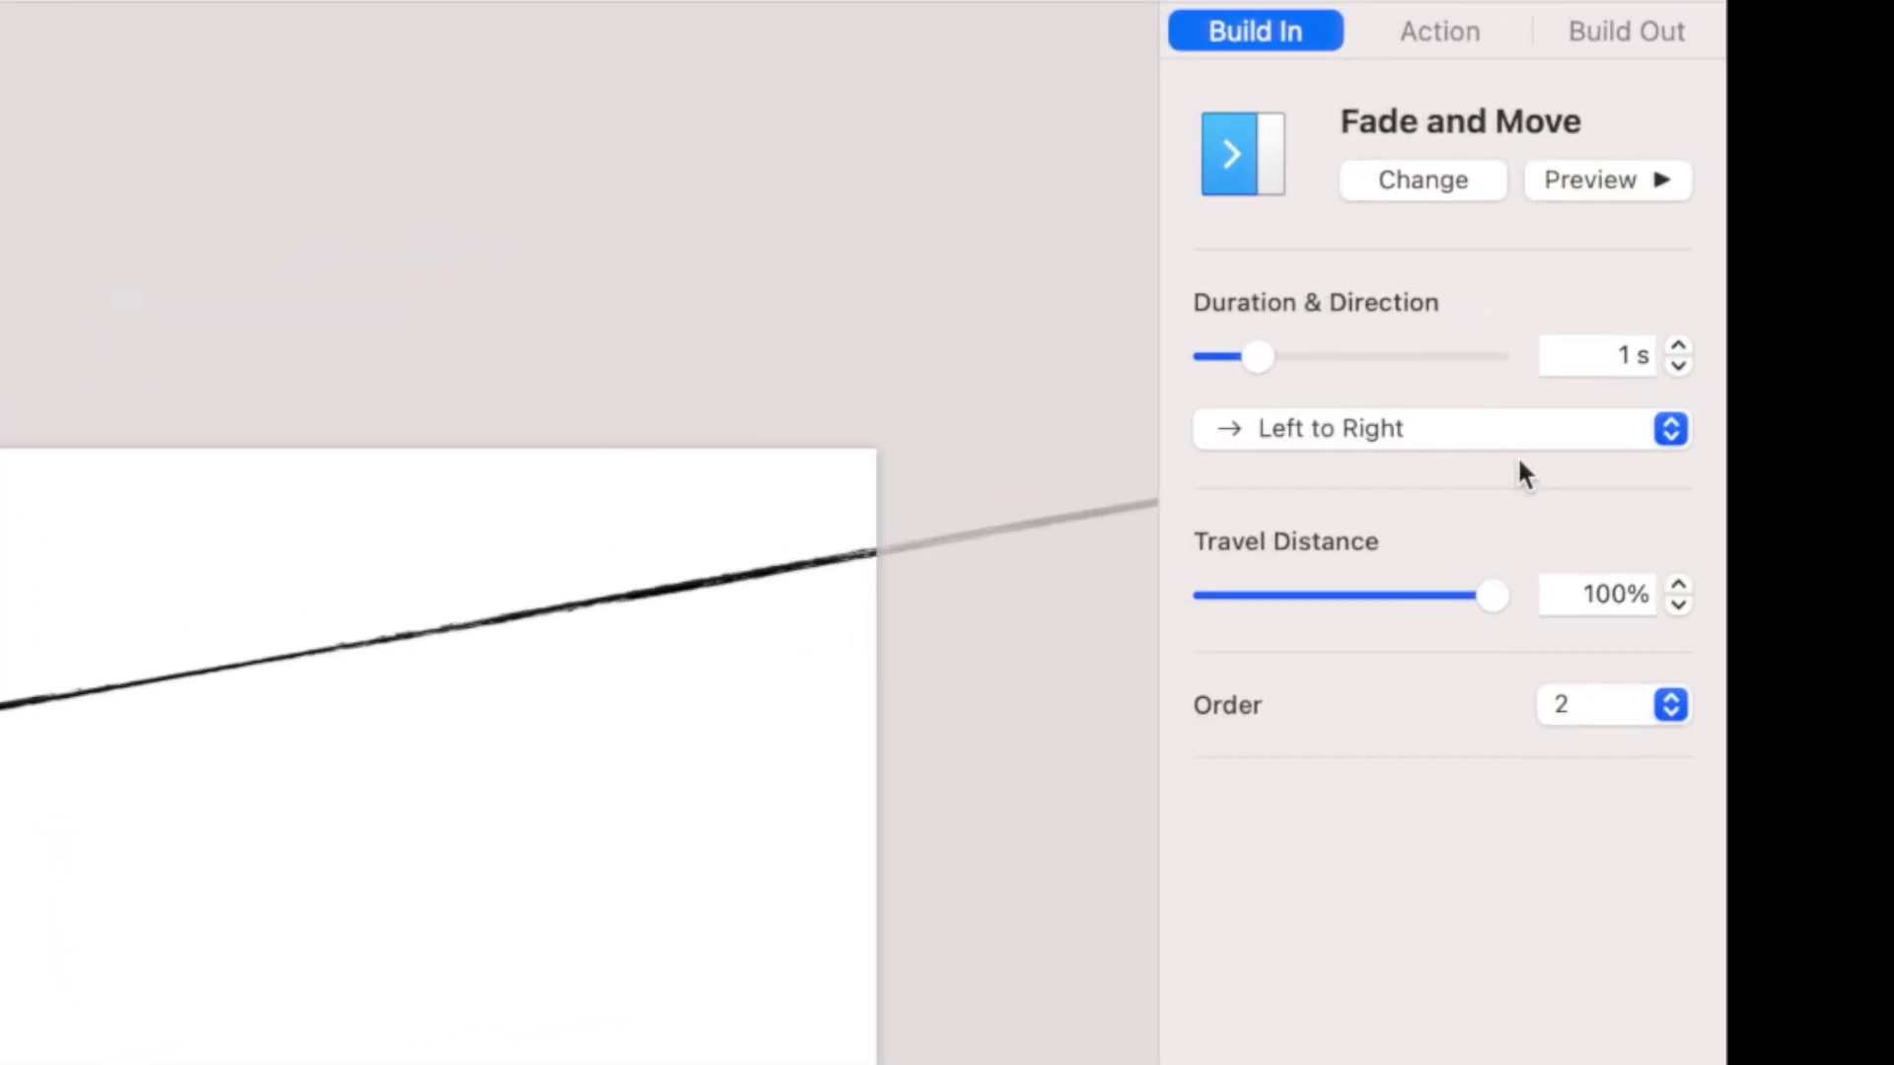
left_click(1665, 308)
left_click(1448, 431)
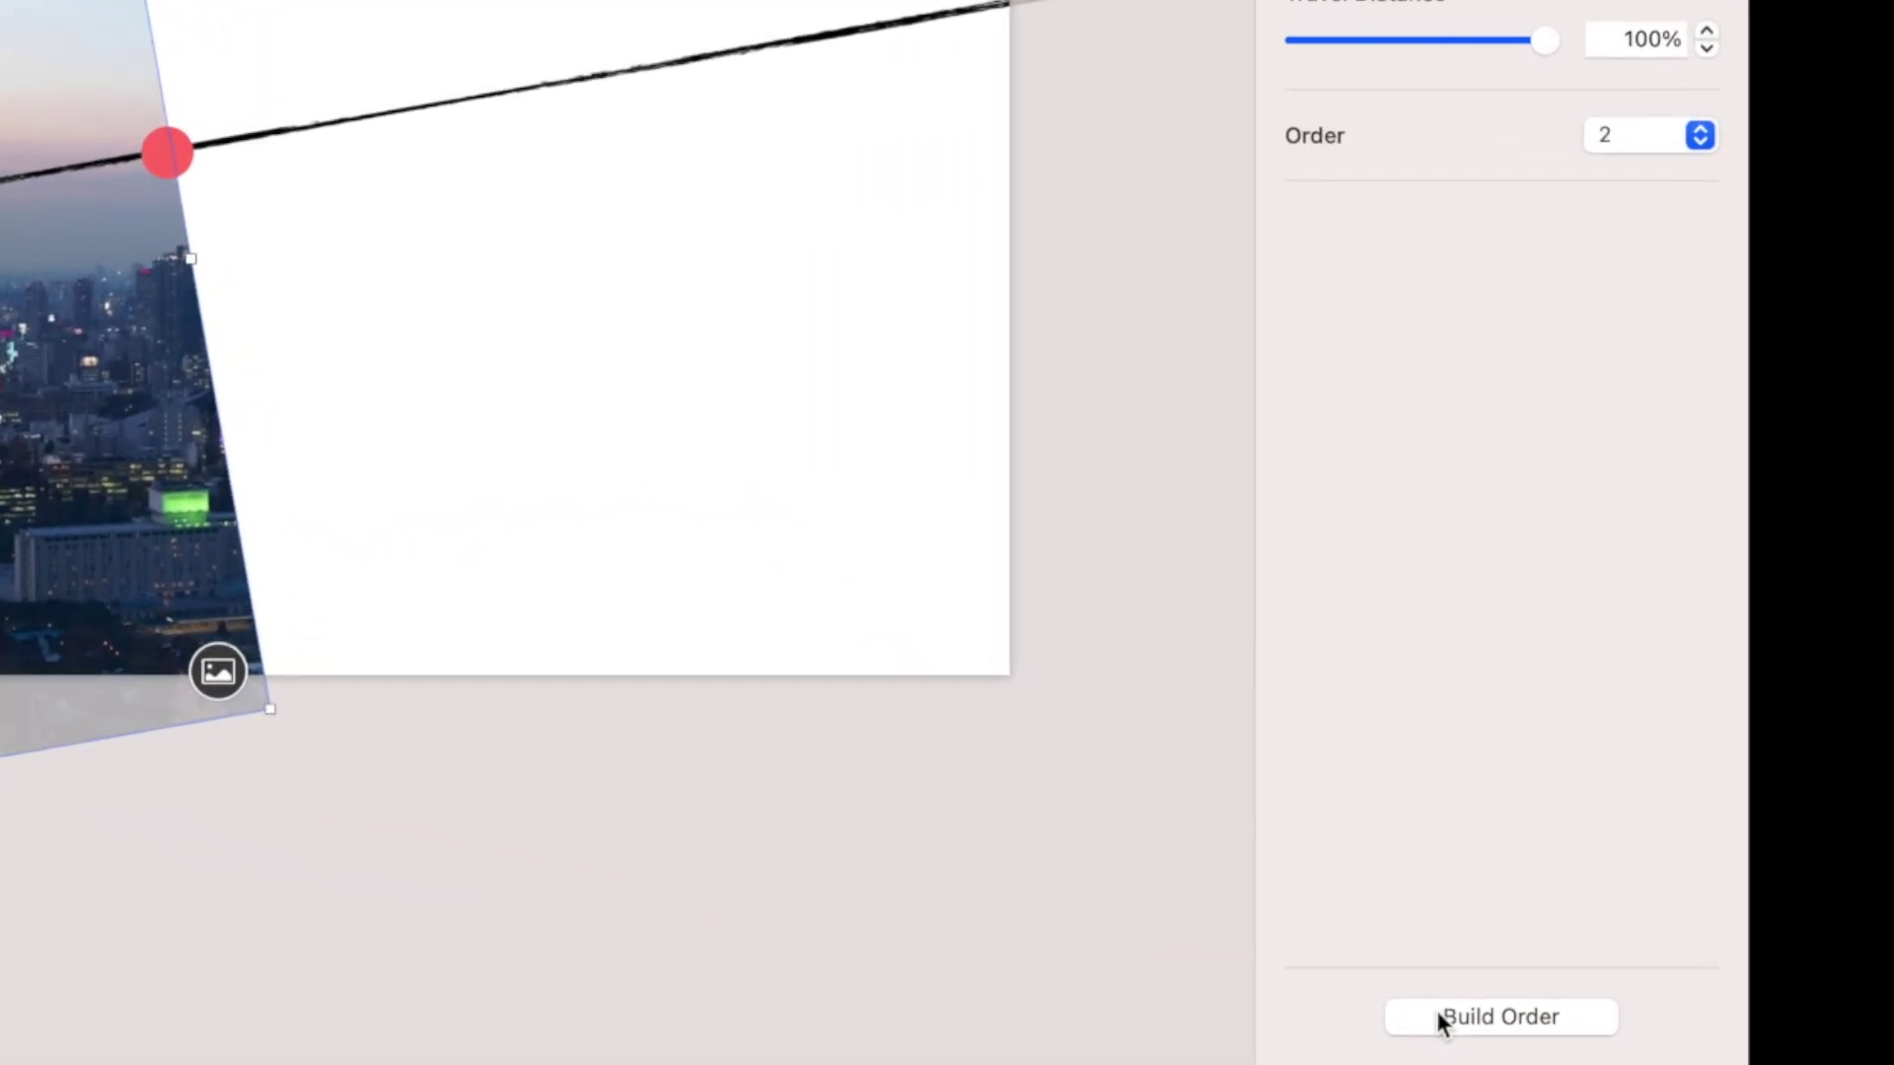
Start slide 2's line build After Transition and its photo build With Build 1, and preview the builds.
left_click(1596, 1029)
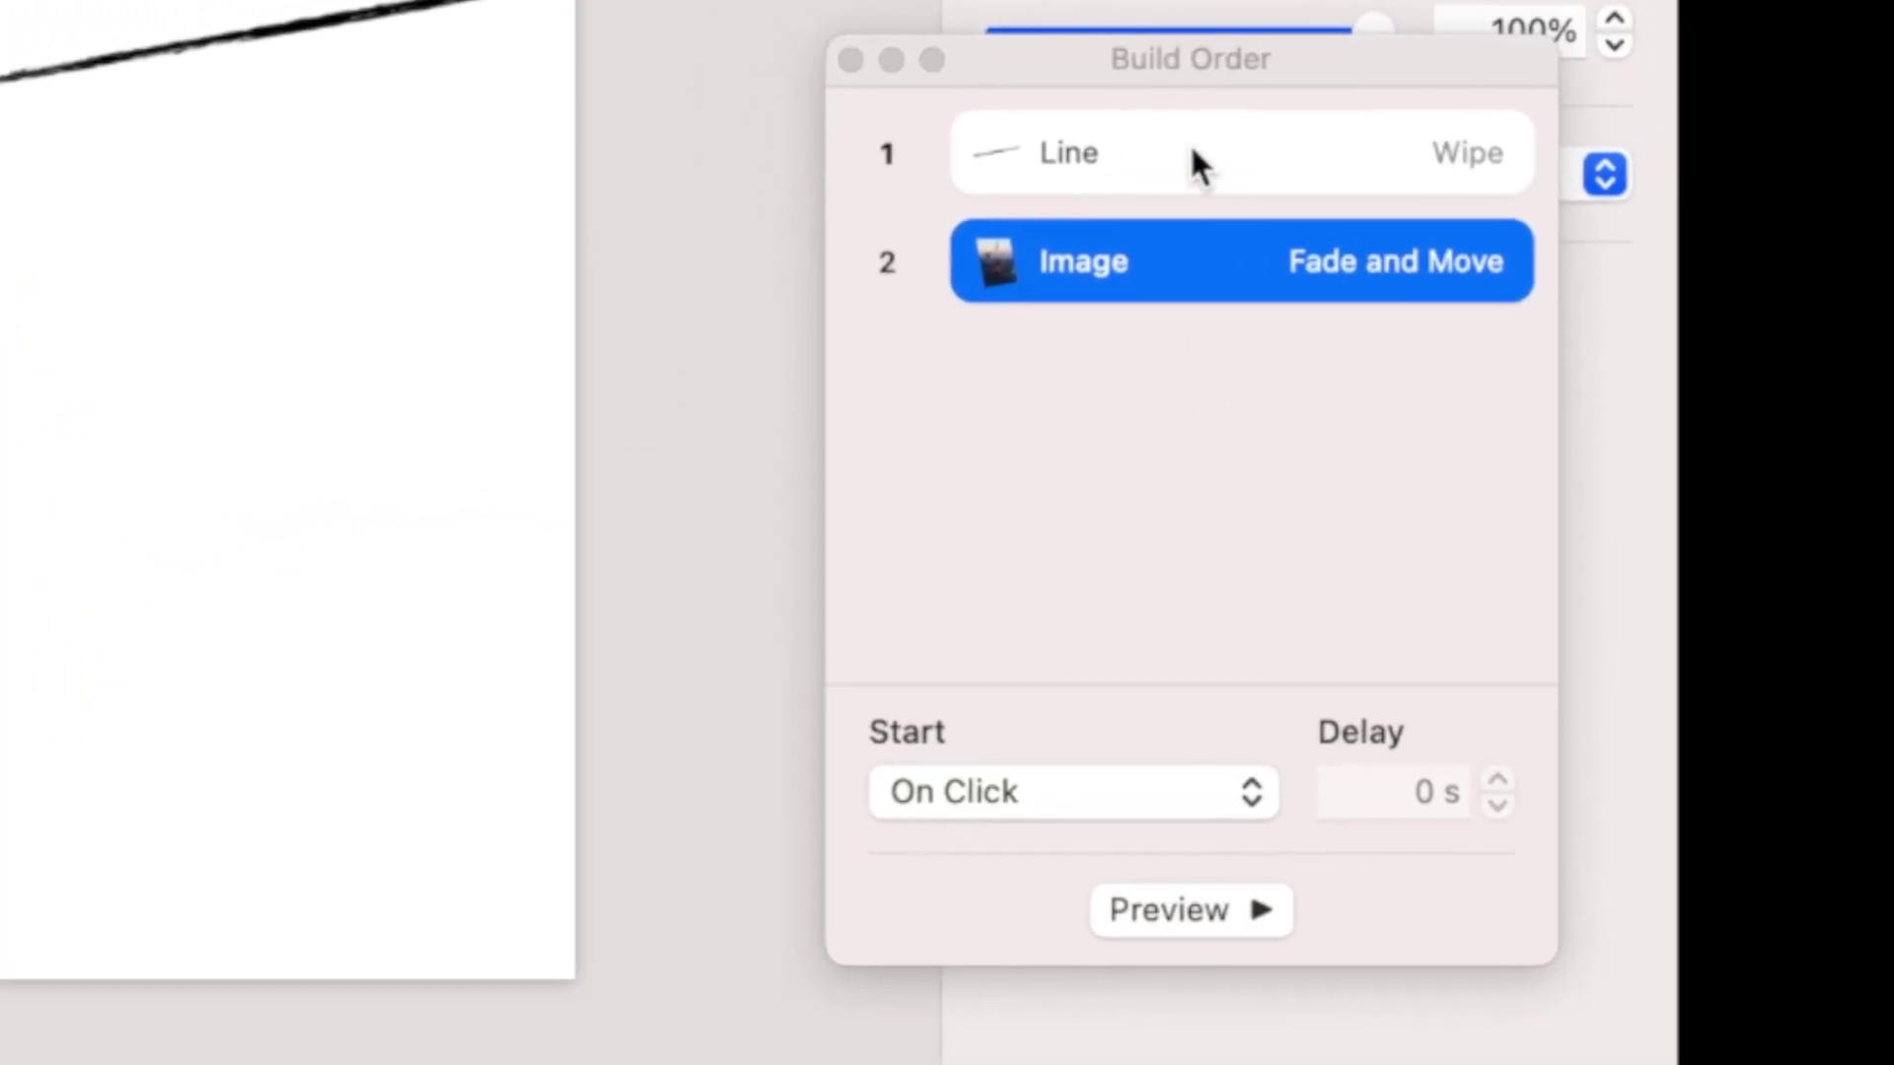
left_click(1426, 128)
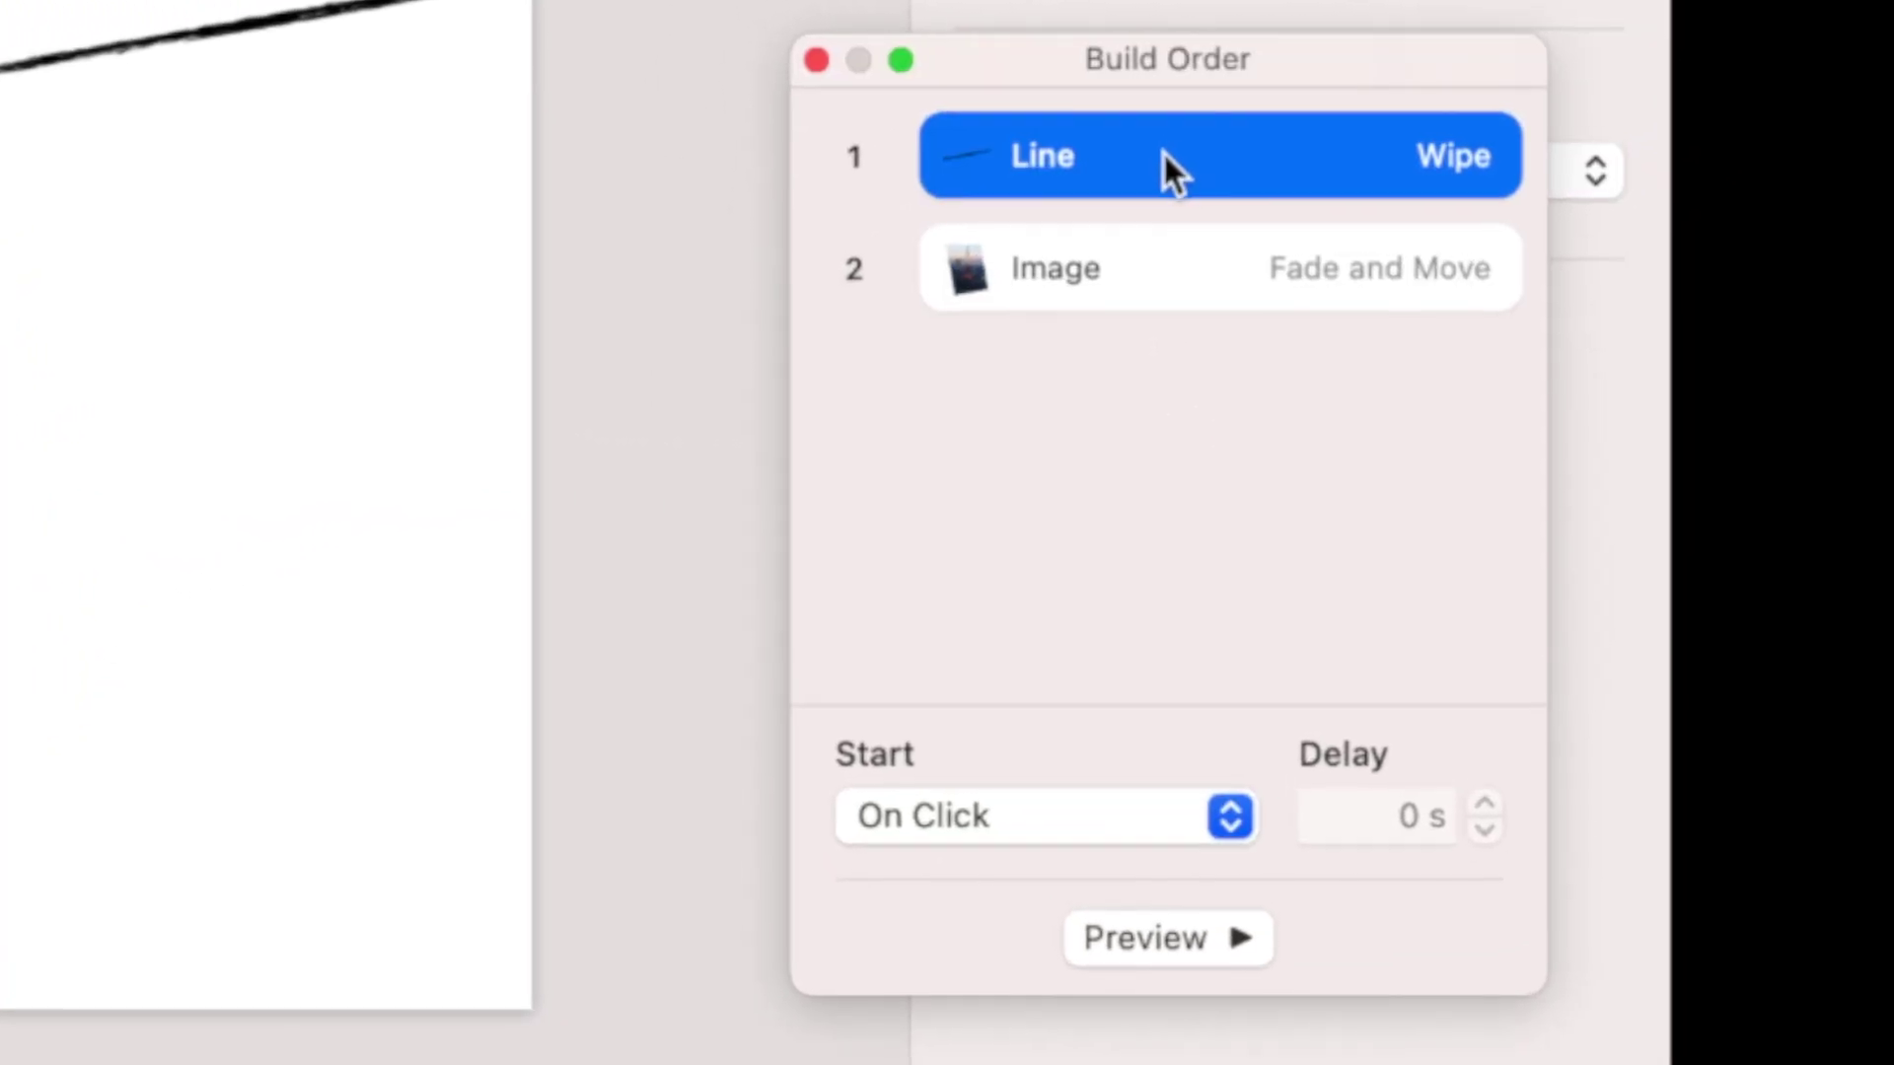
left_click(1105, 804)
left_click(1097, 877)
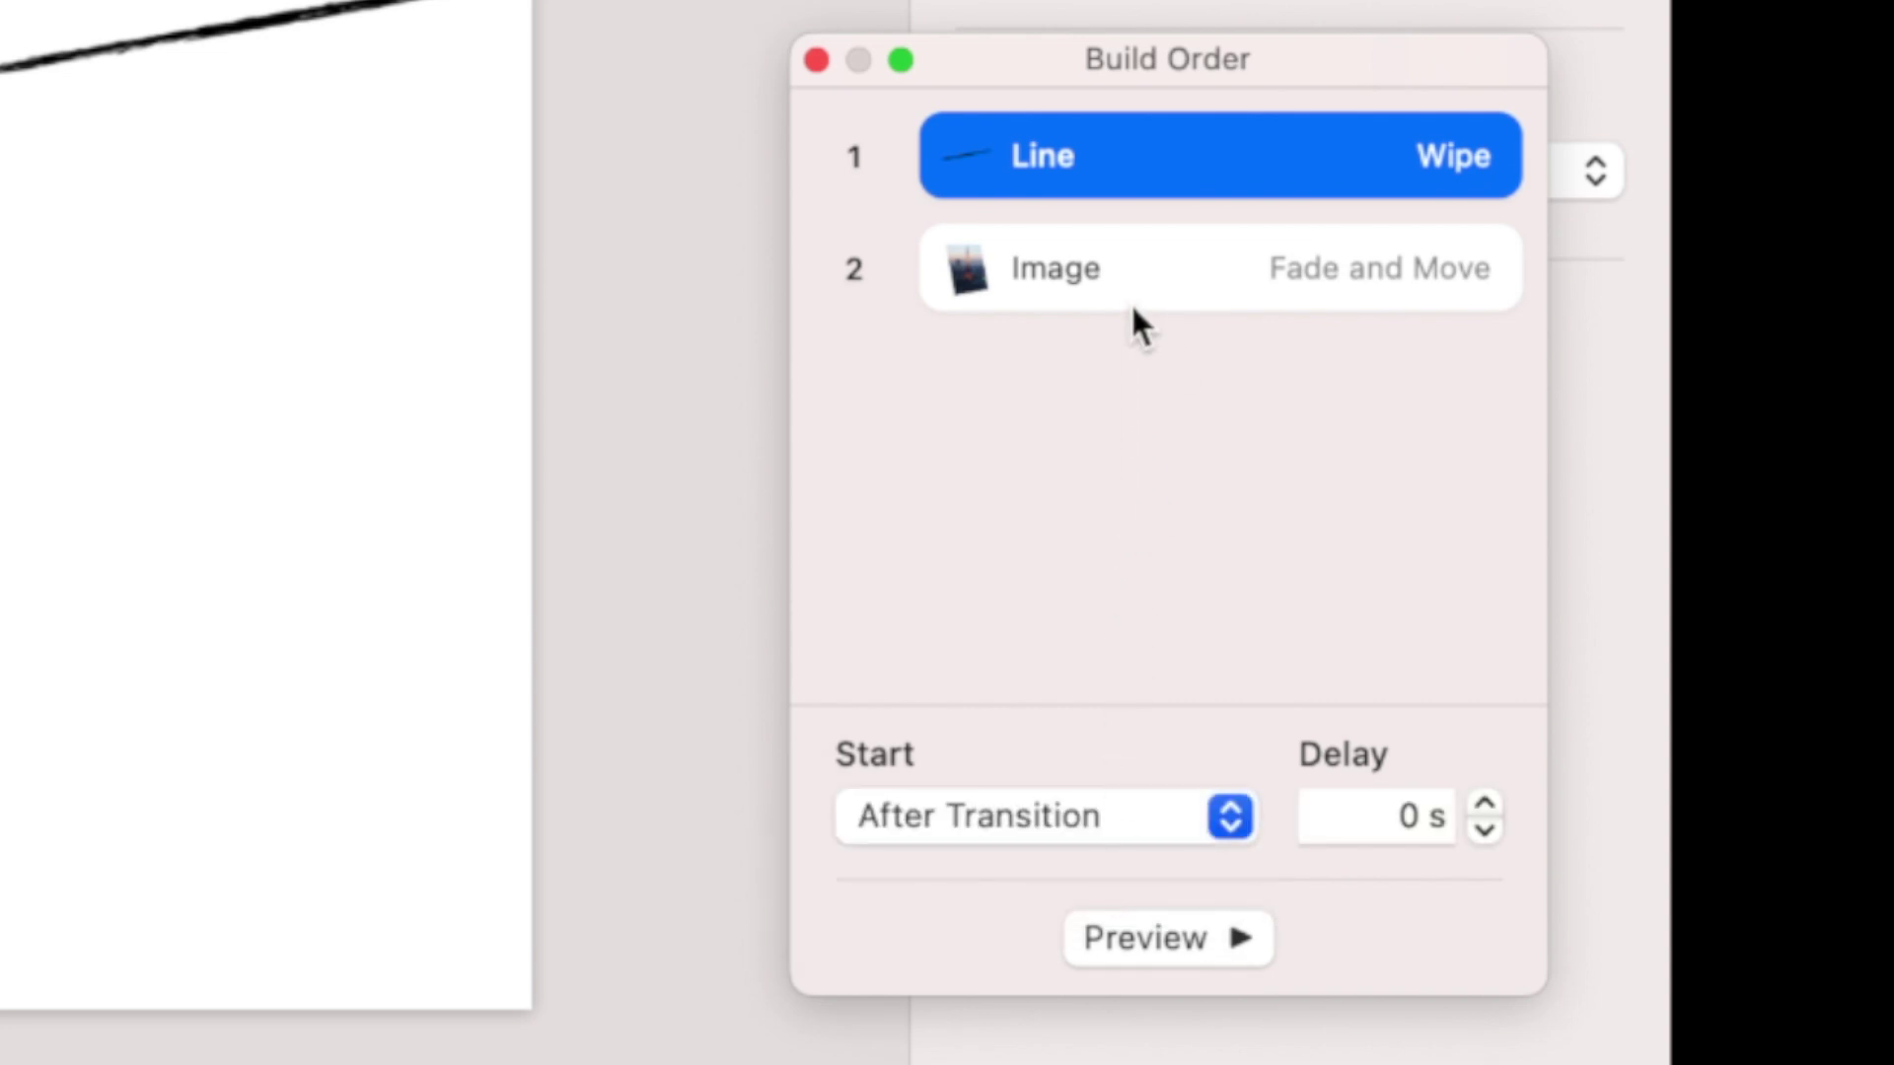
left_click(1133, 304)
left_click(1095, 816)
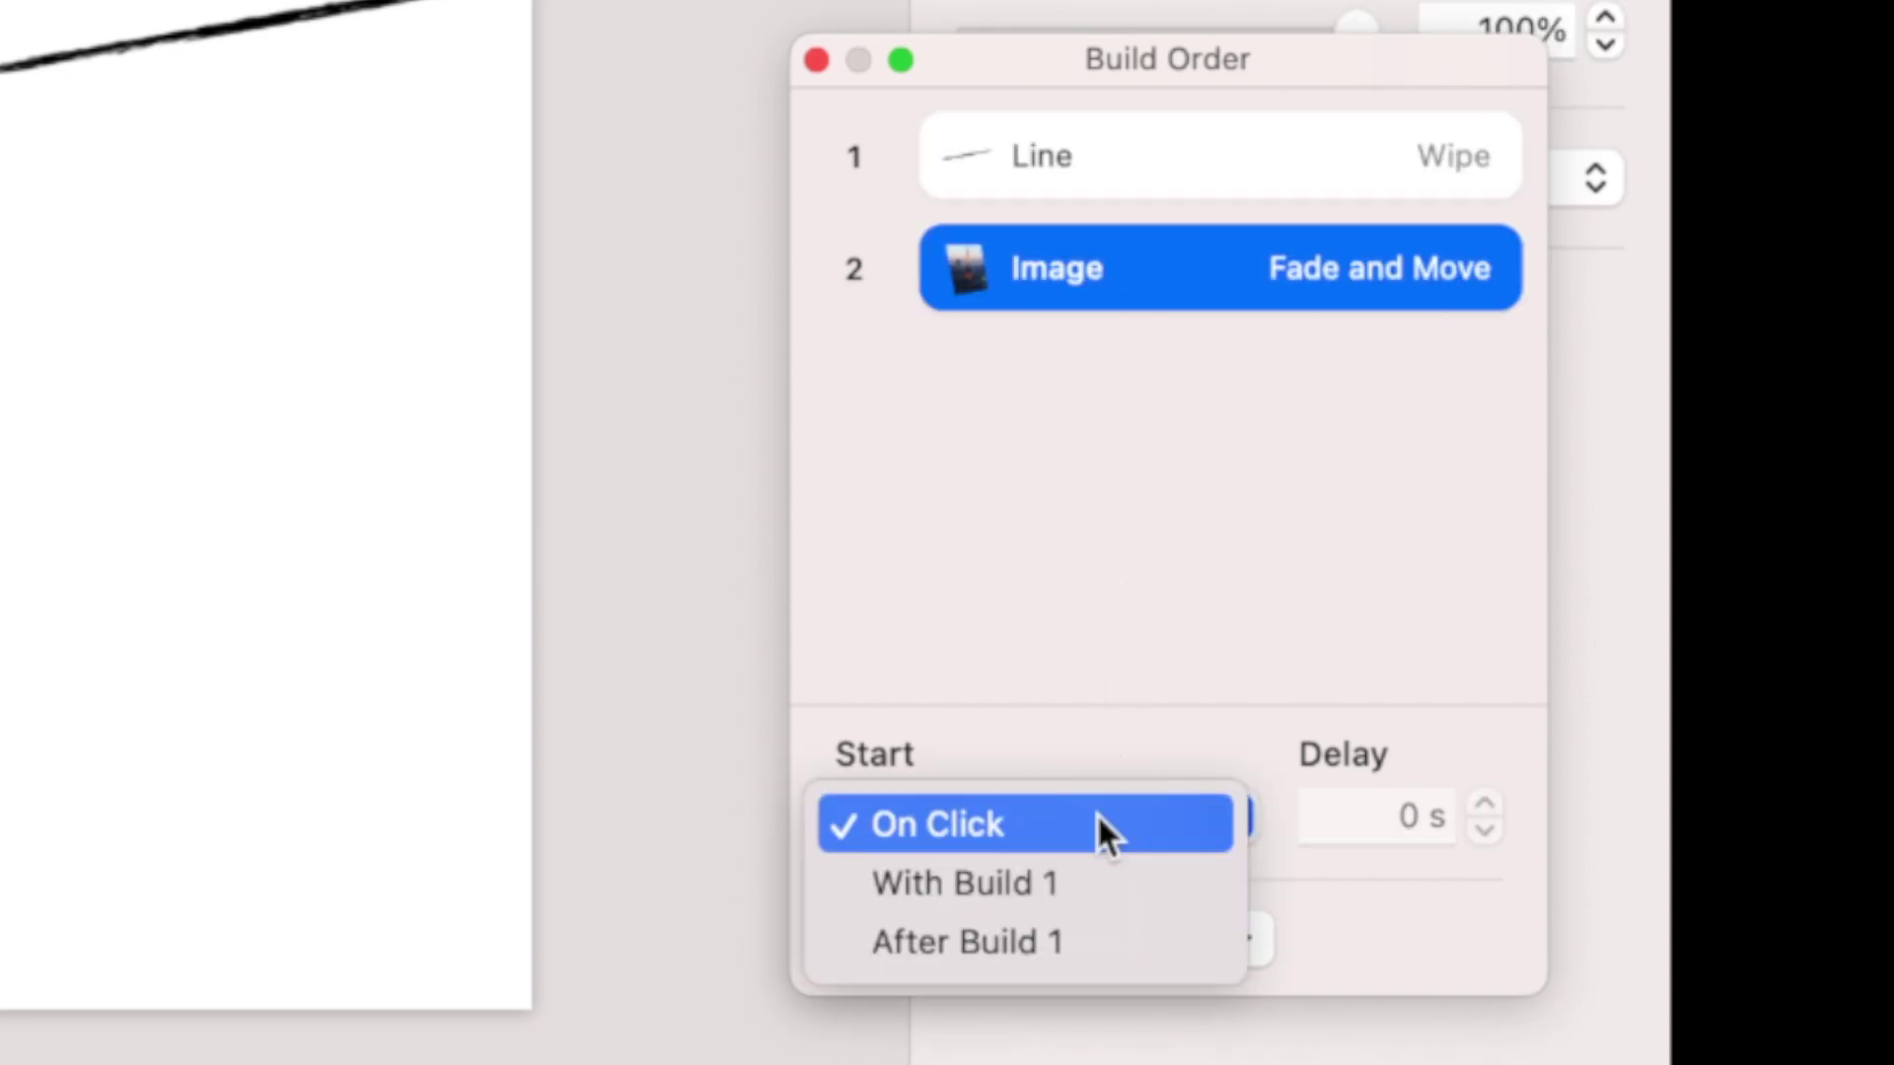
left_click(1091, 868)
left_click(1144, 930)
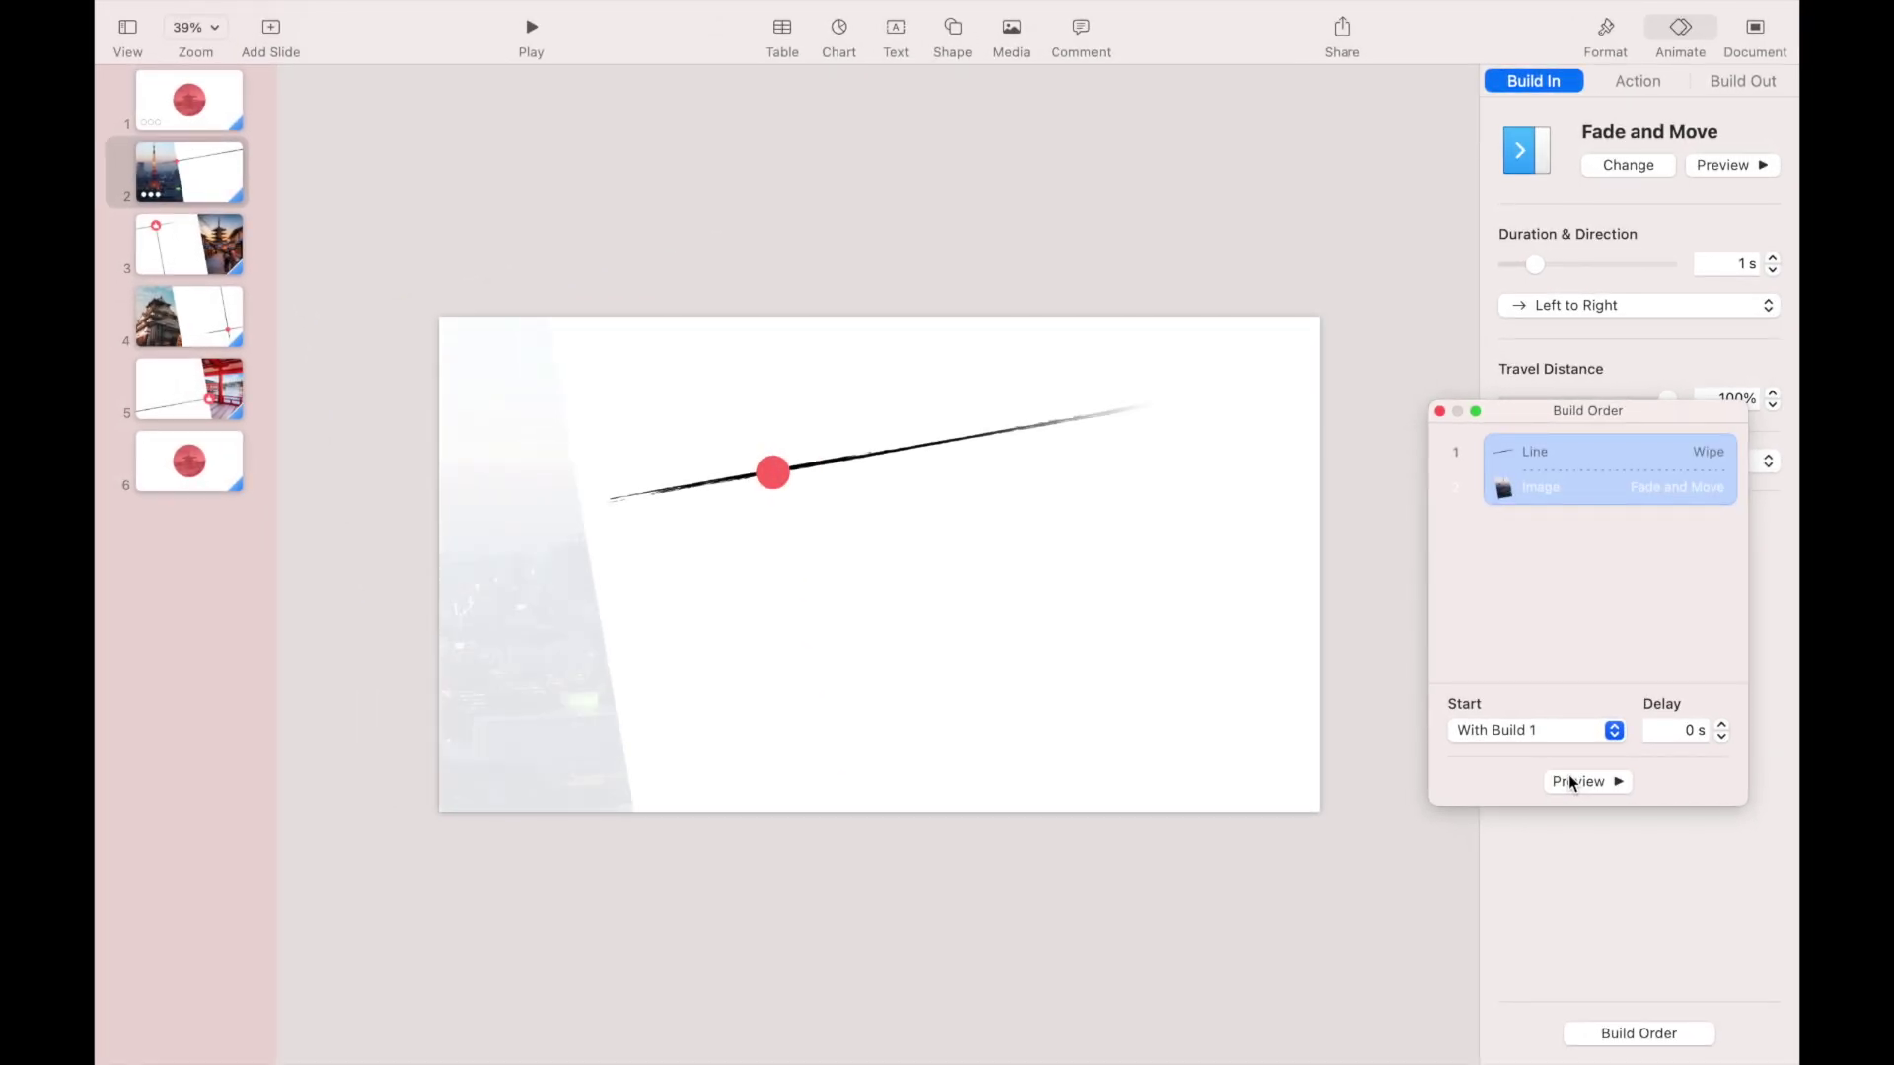
left_click(1439, 412)
Add a Wipe build-in effect with the From Top direction to the steep brush line on slide 3.
left_click(200, 255)
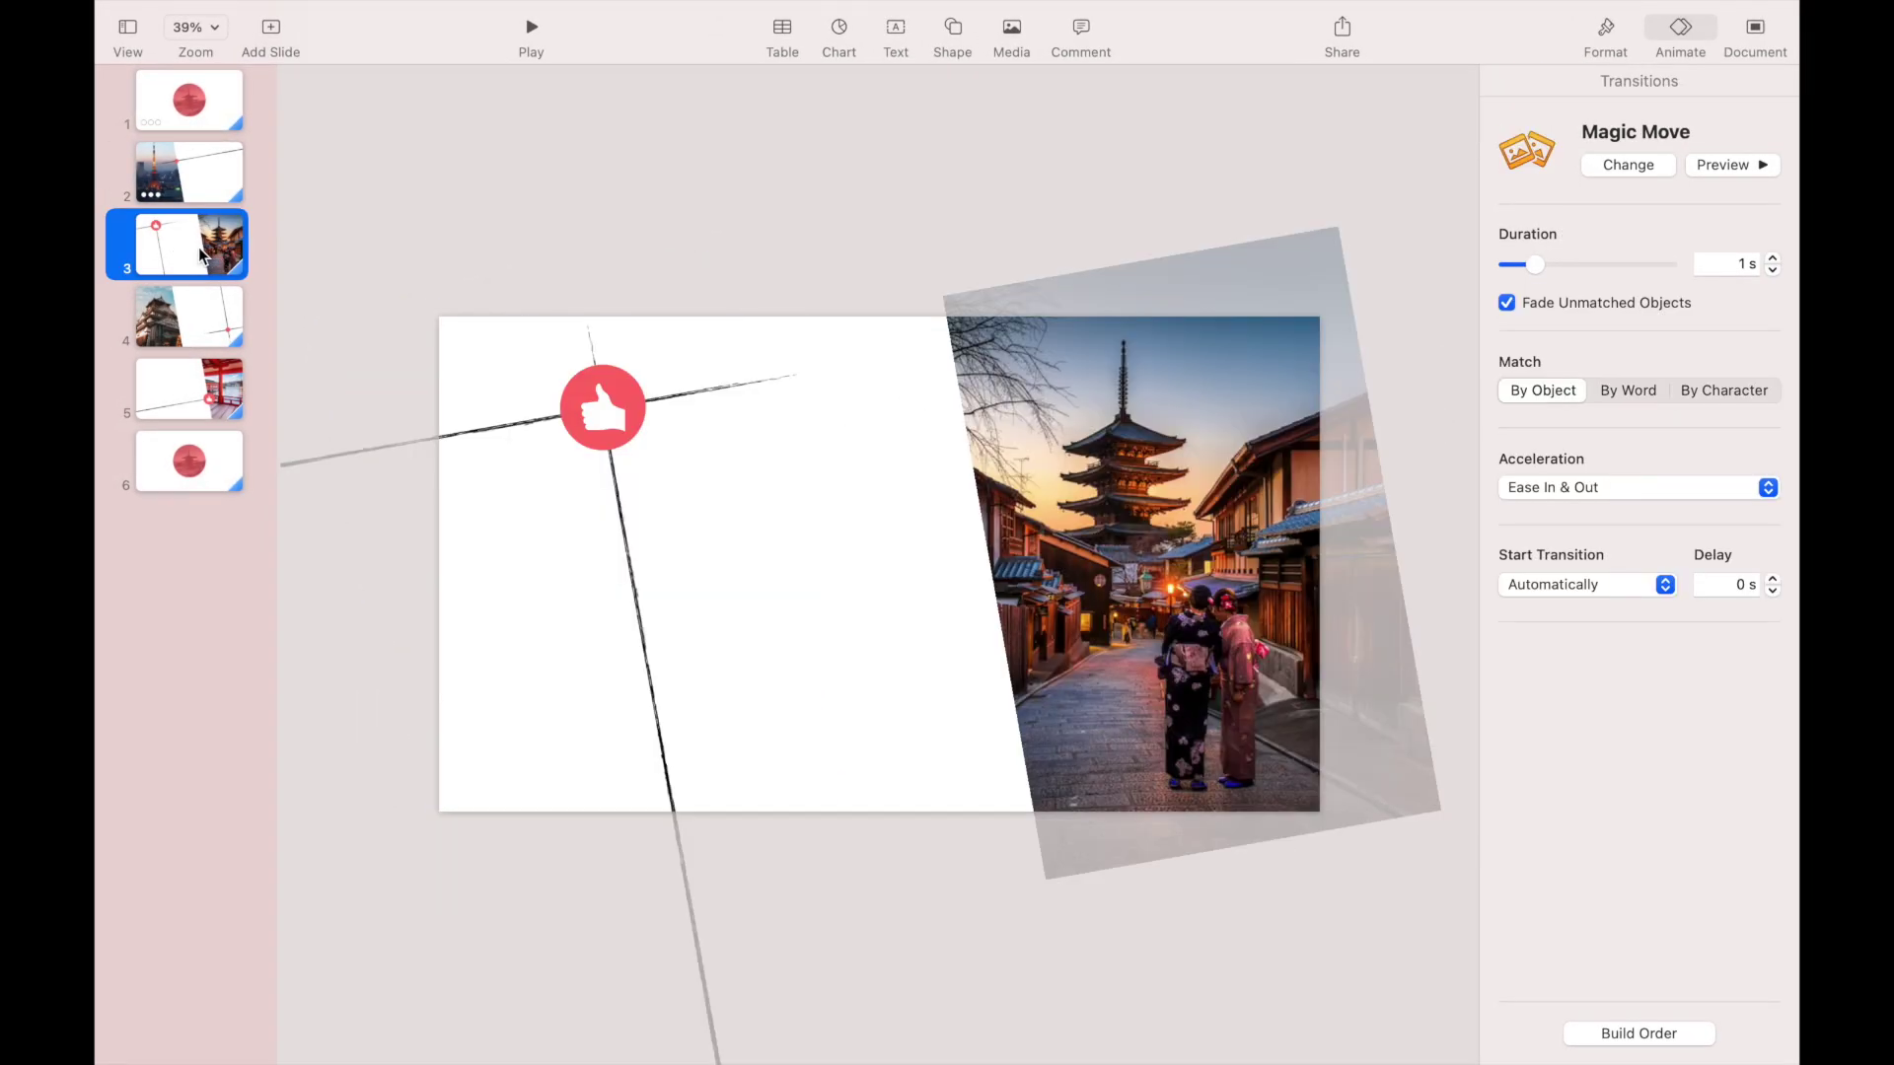
left_click(627, 564)
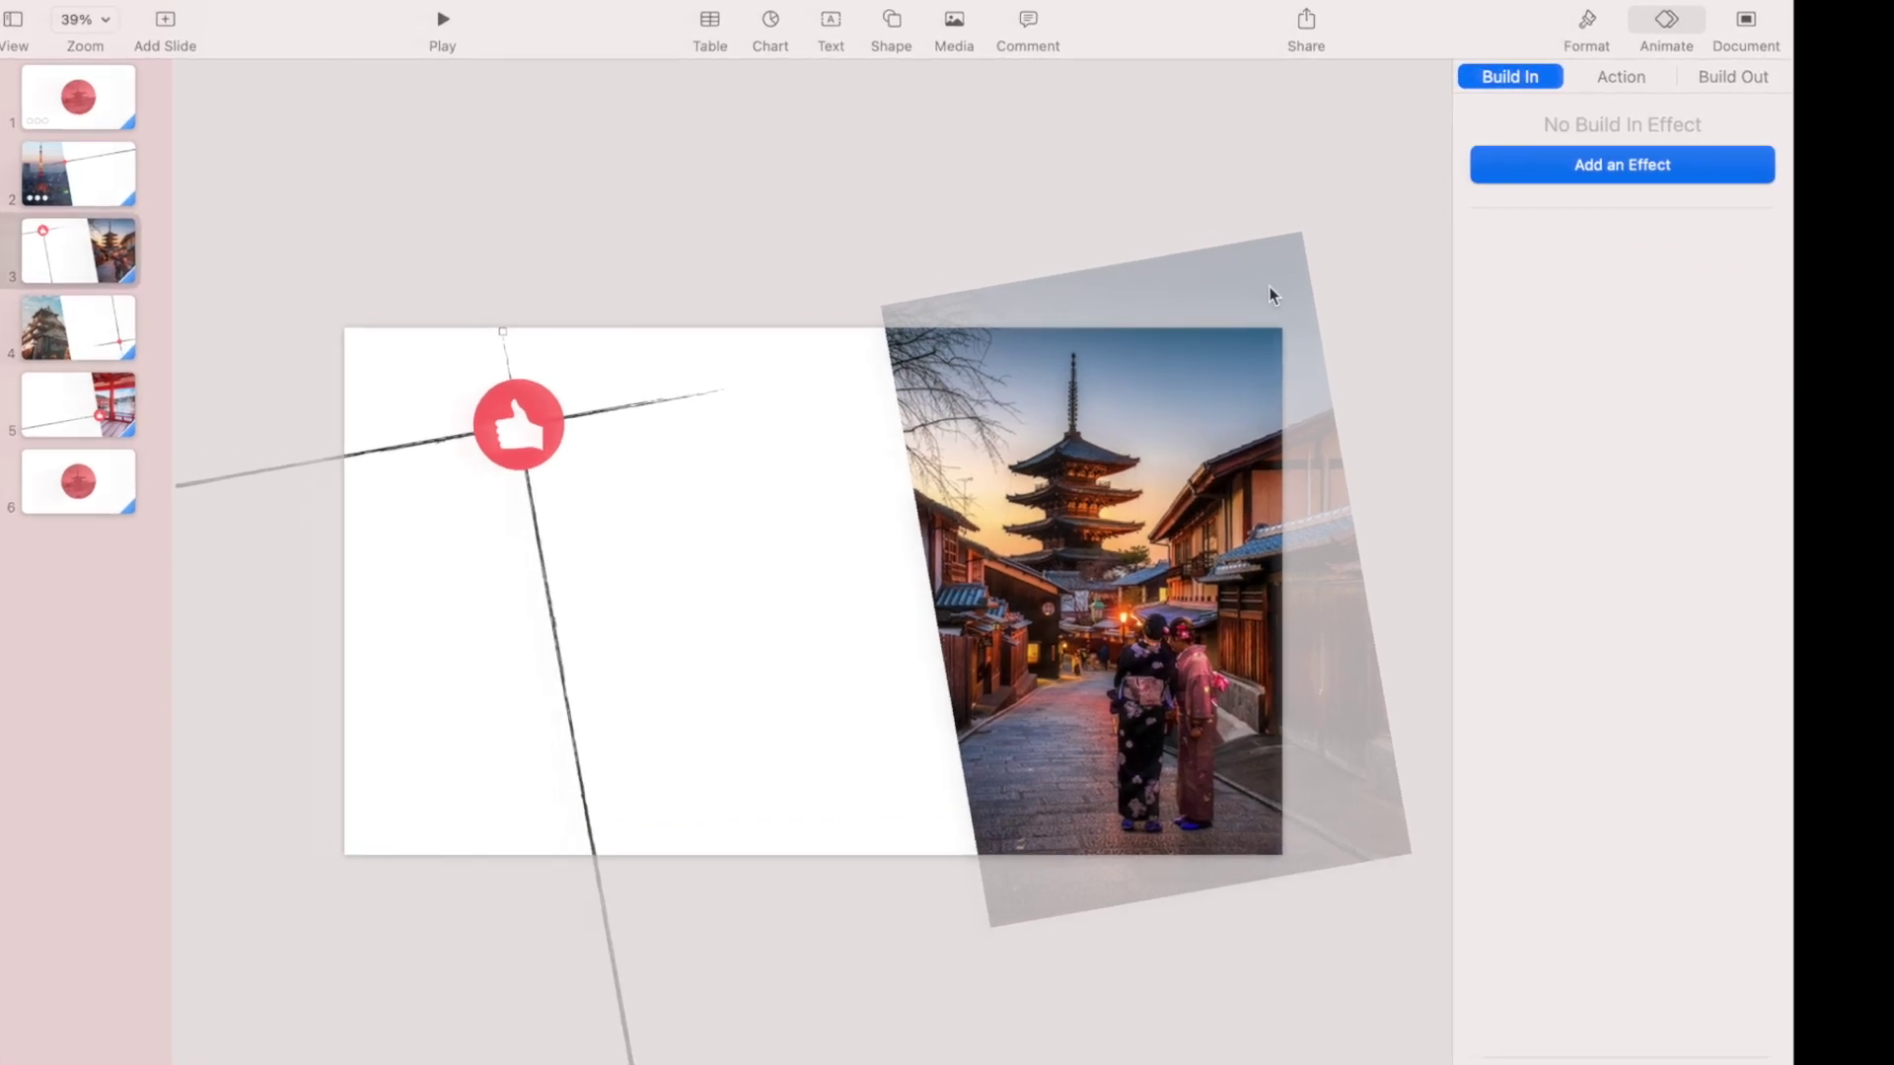
left_click(1530, 162)
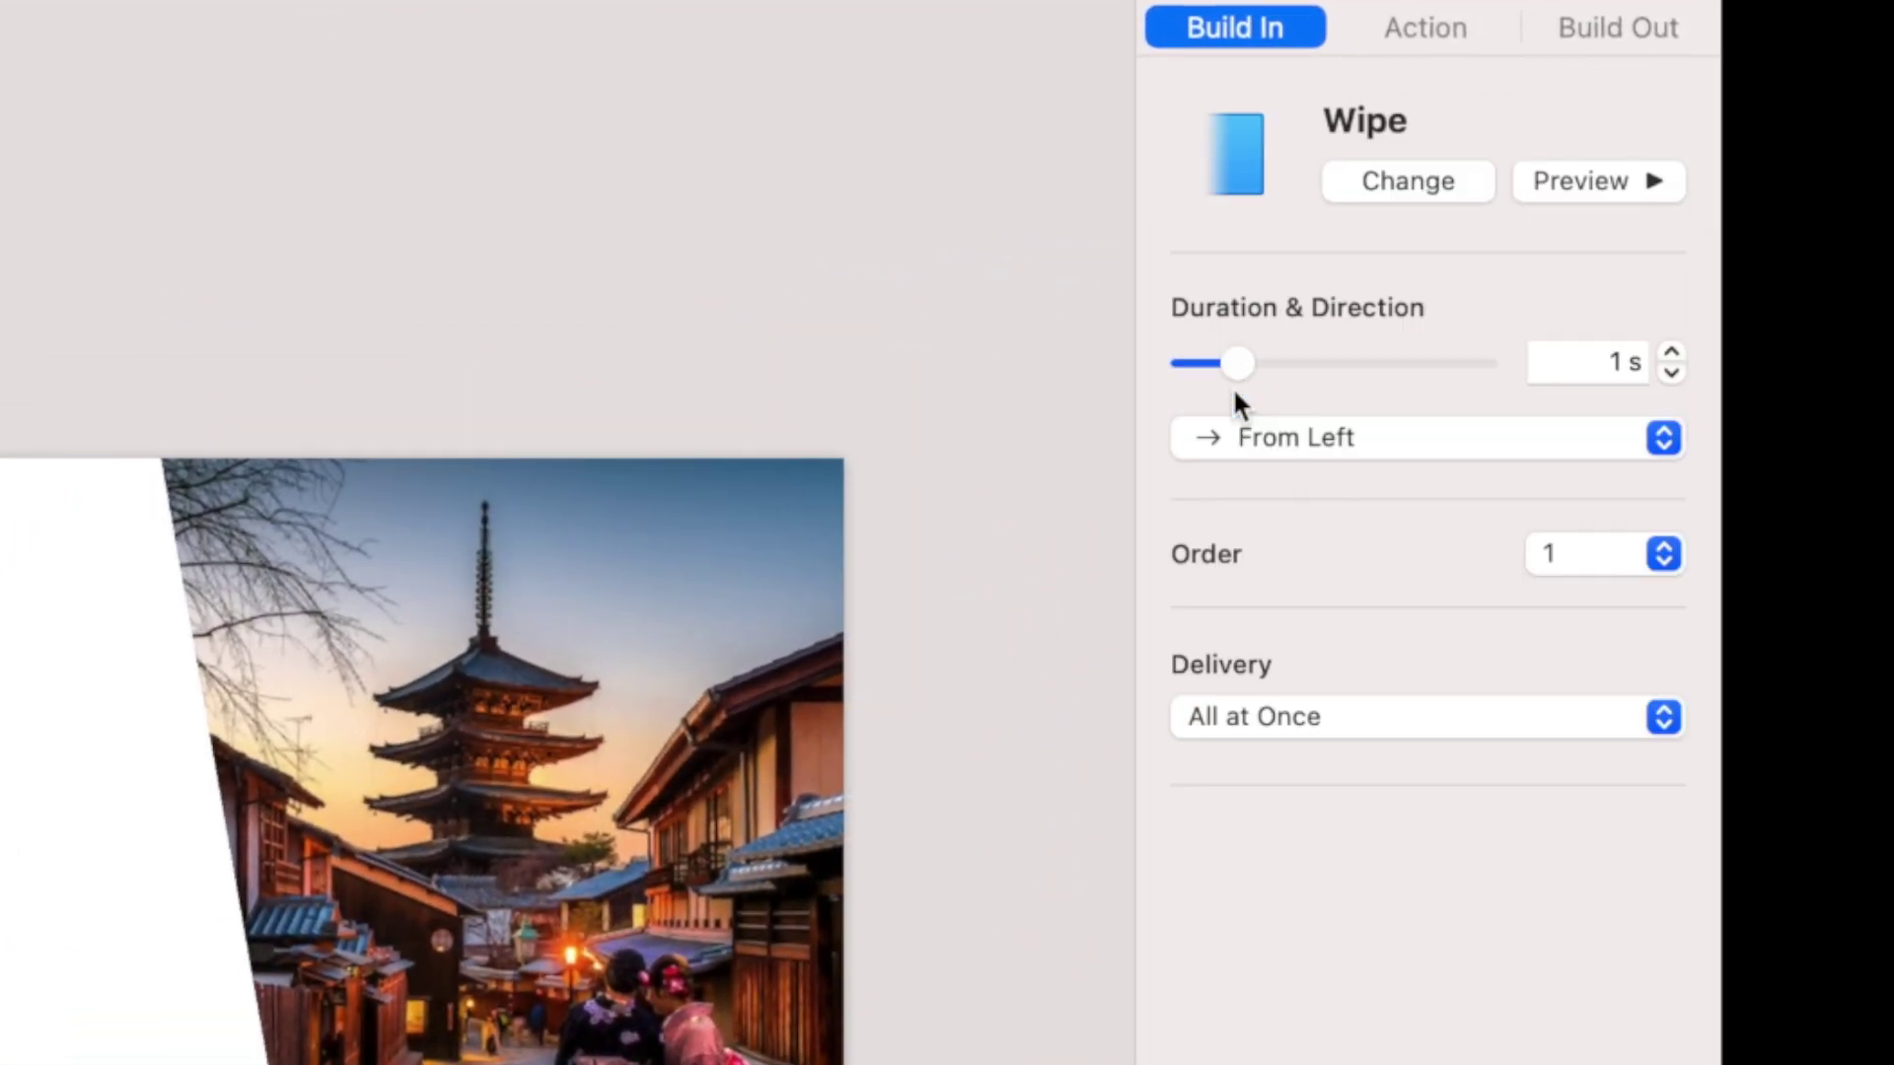
left_click(1252, 436)
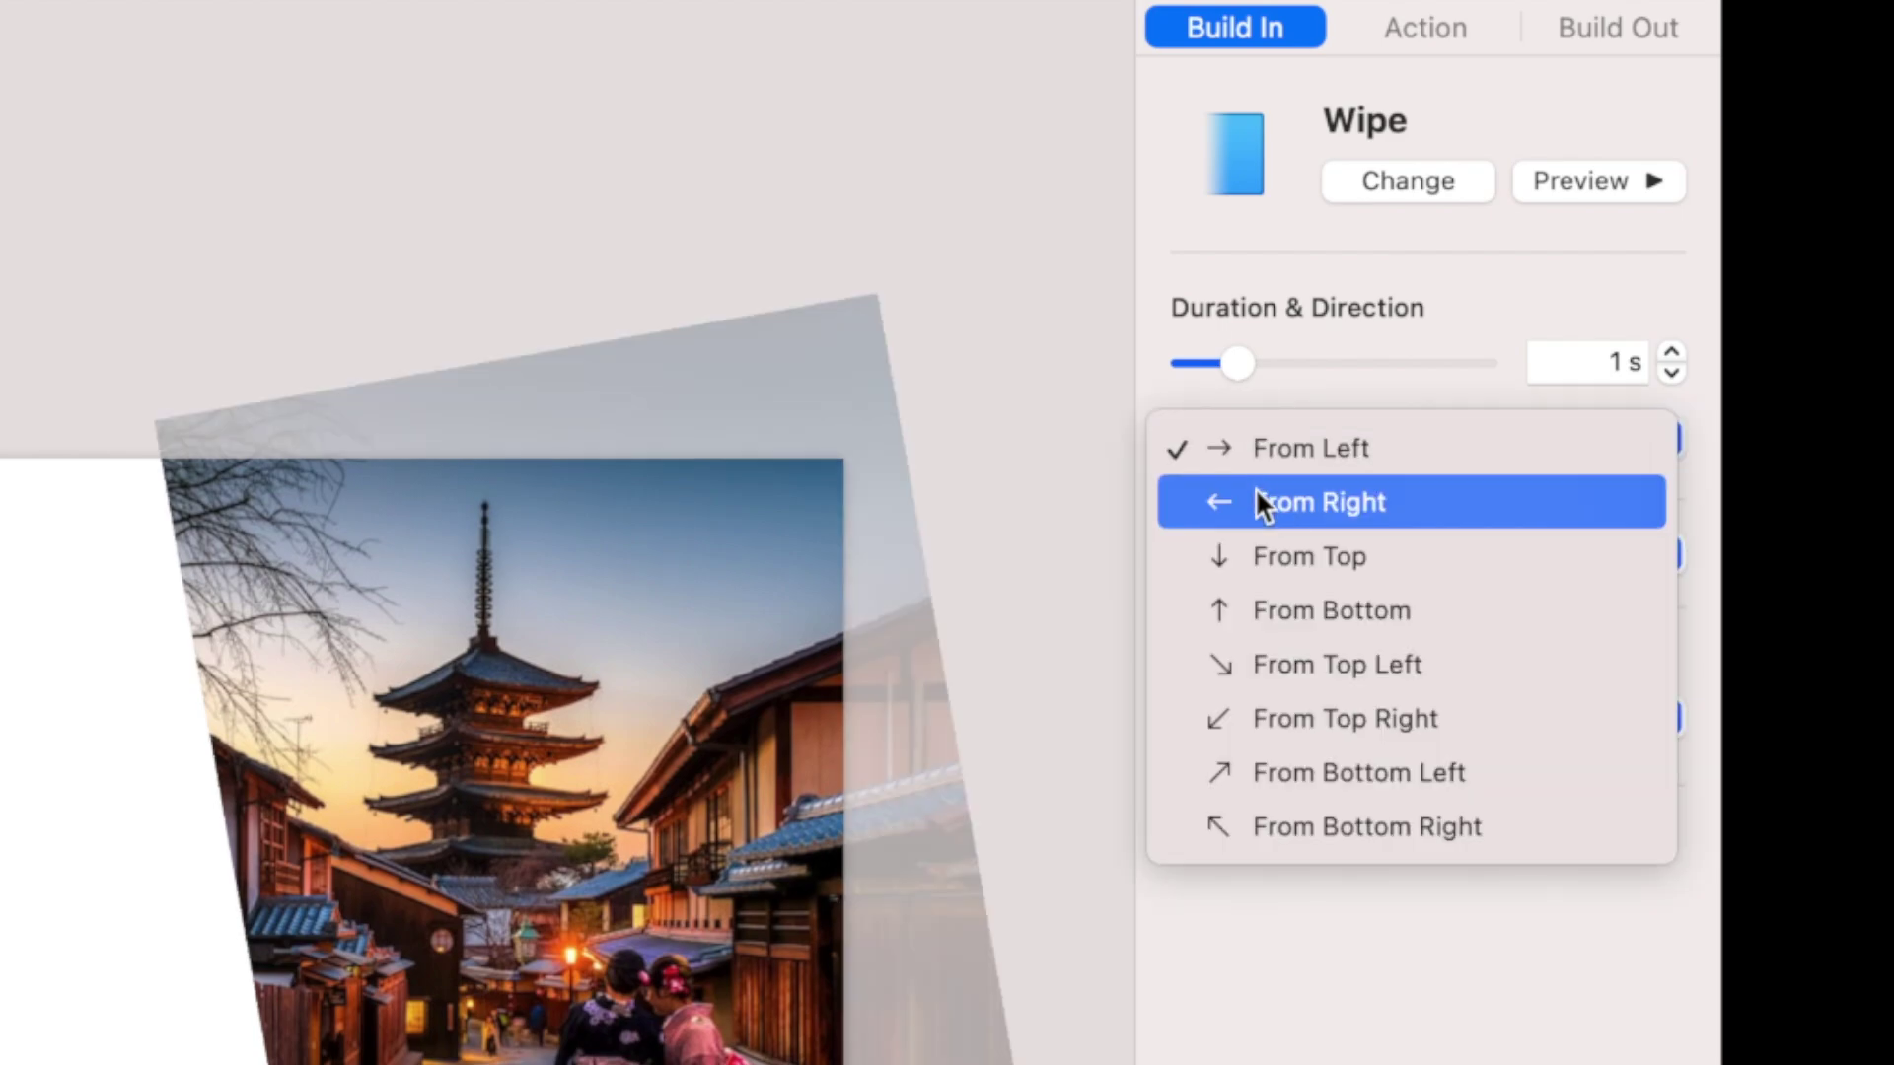
left_click(1259, 558)
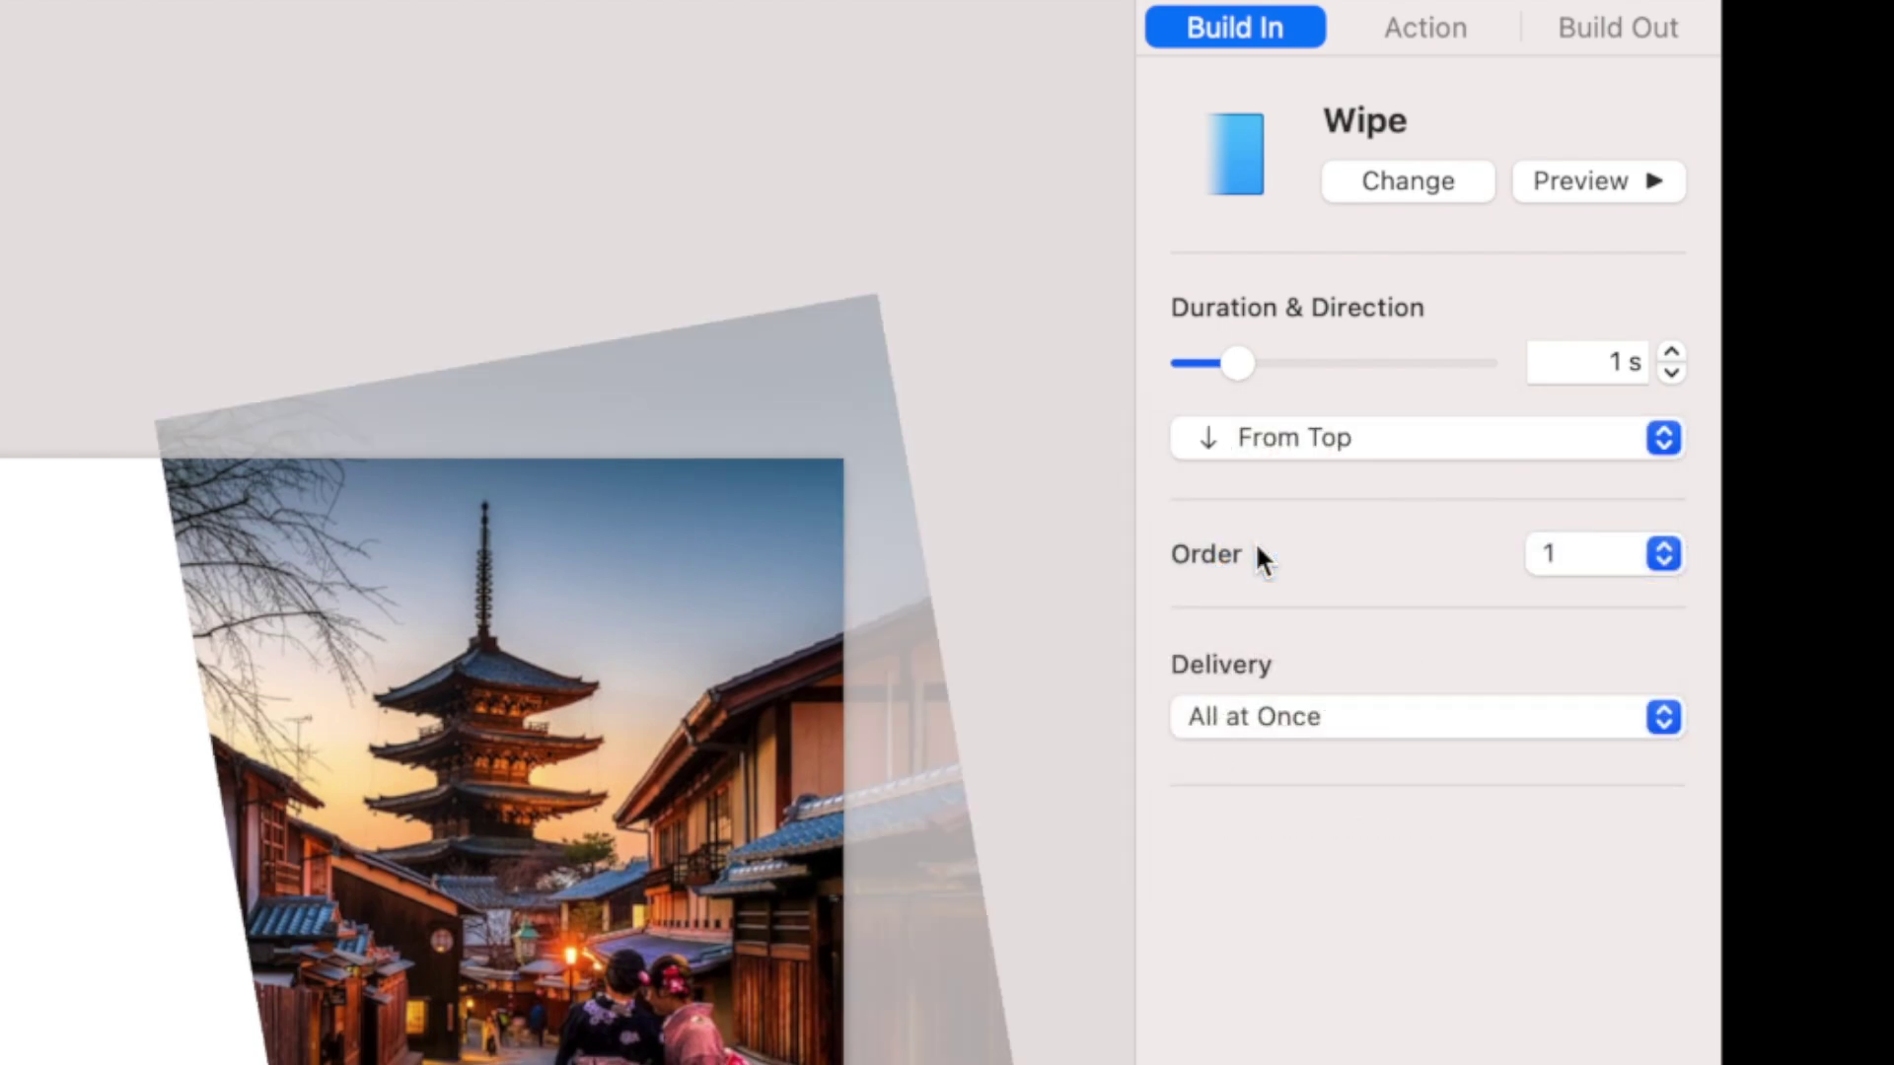
Give the pagoda street photo on slide 3 a Fade and Move build-in effect running Right to Left.
left_click(831, 448)
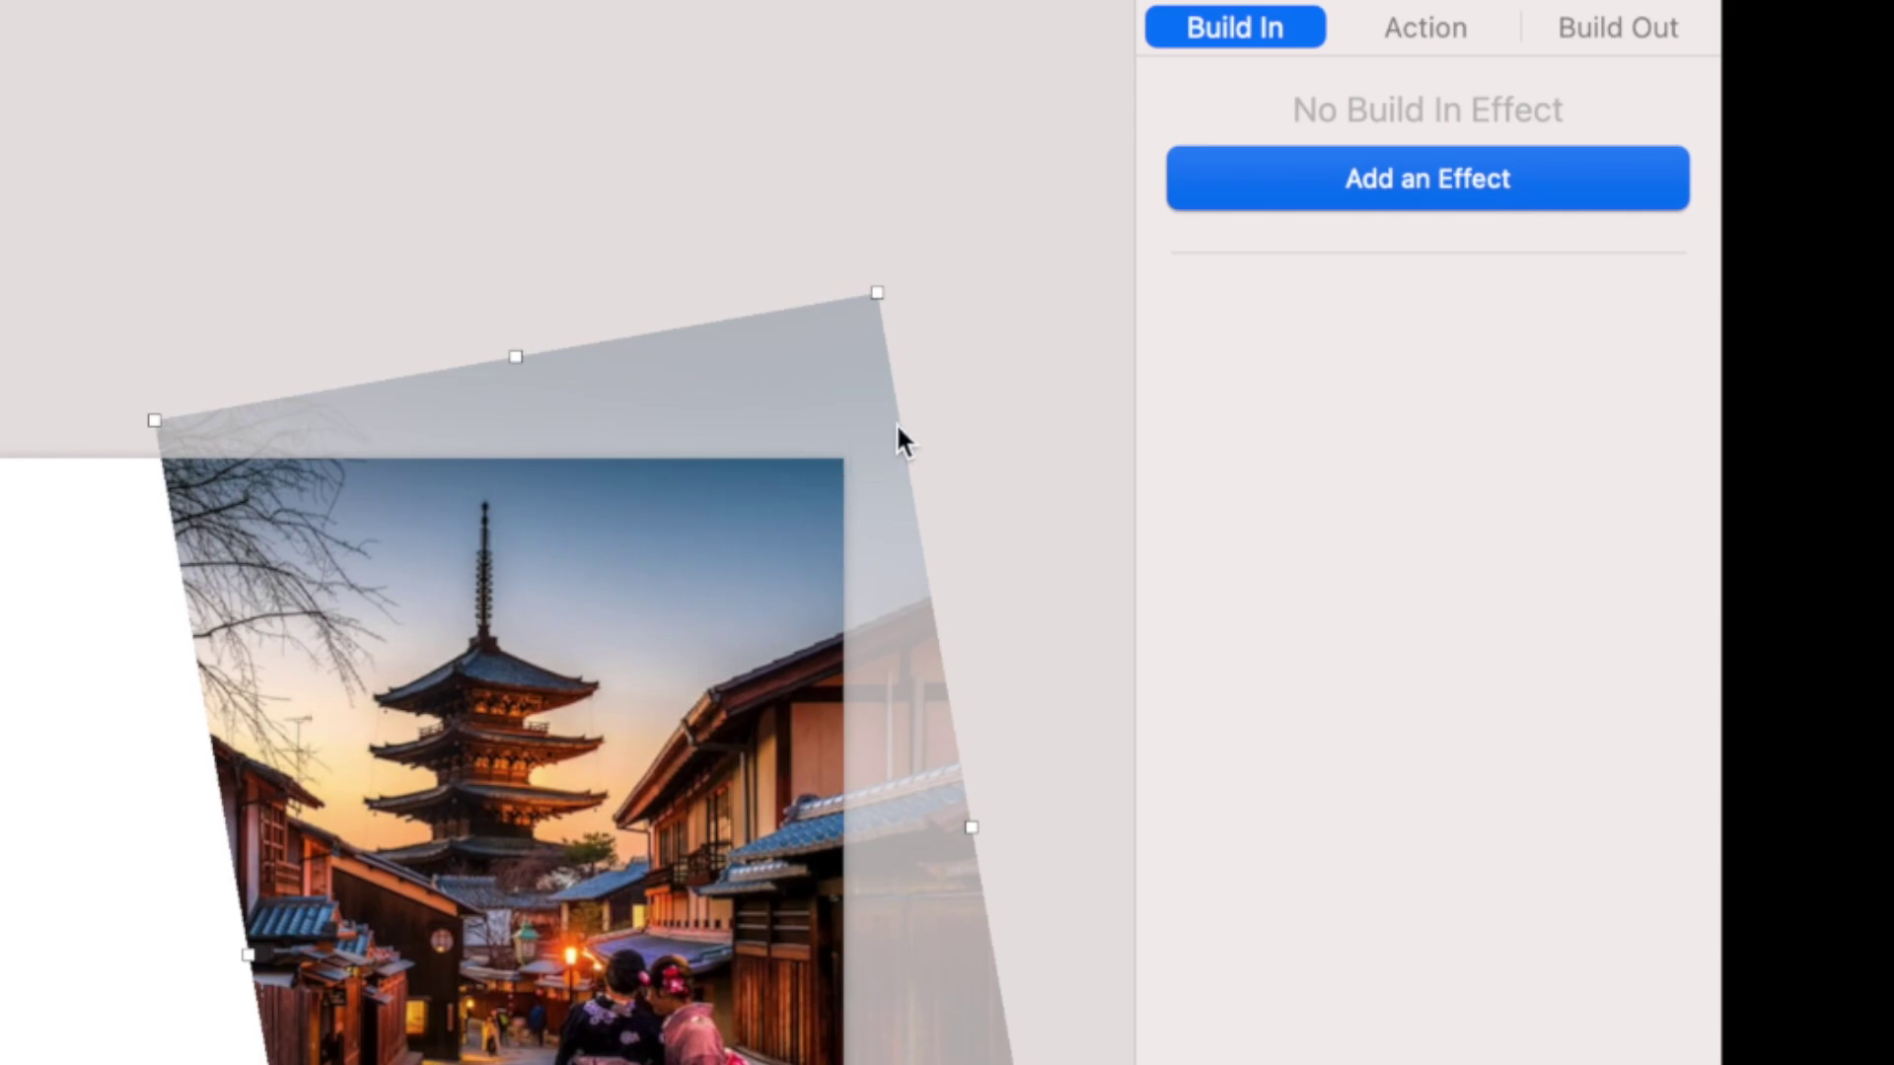
left_click(1371, 173)
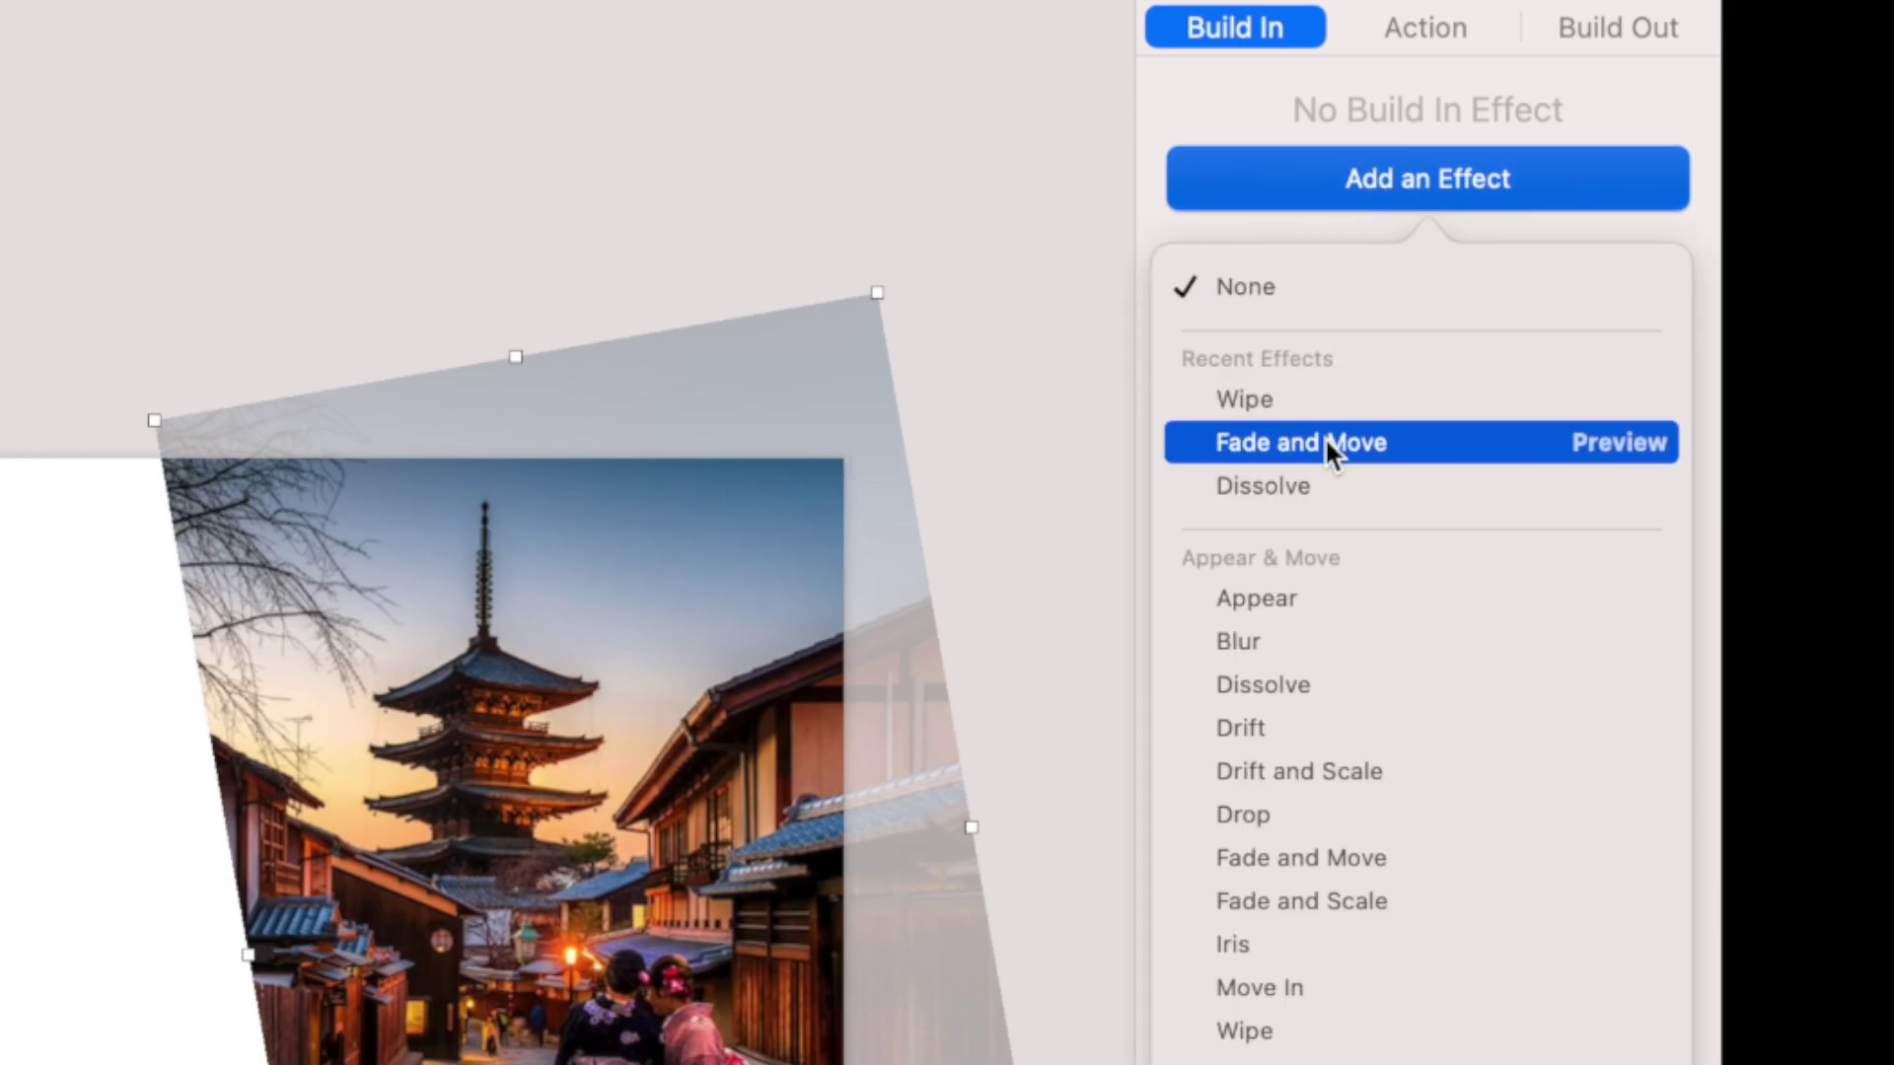
left_click(1327, 443)
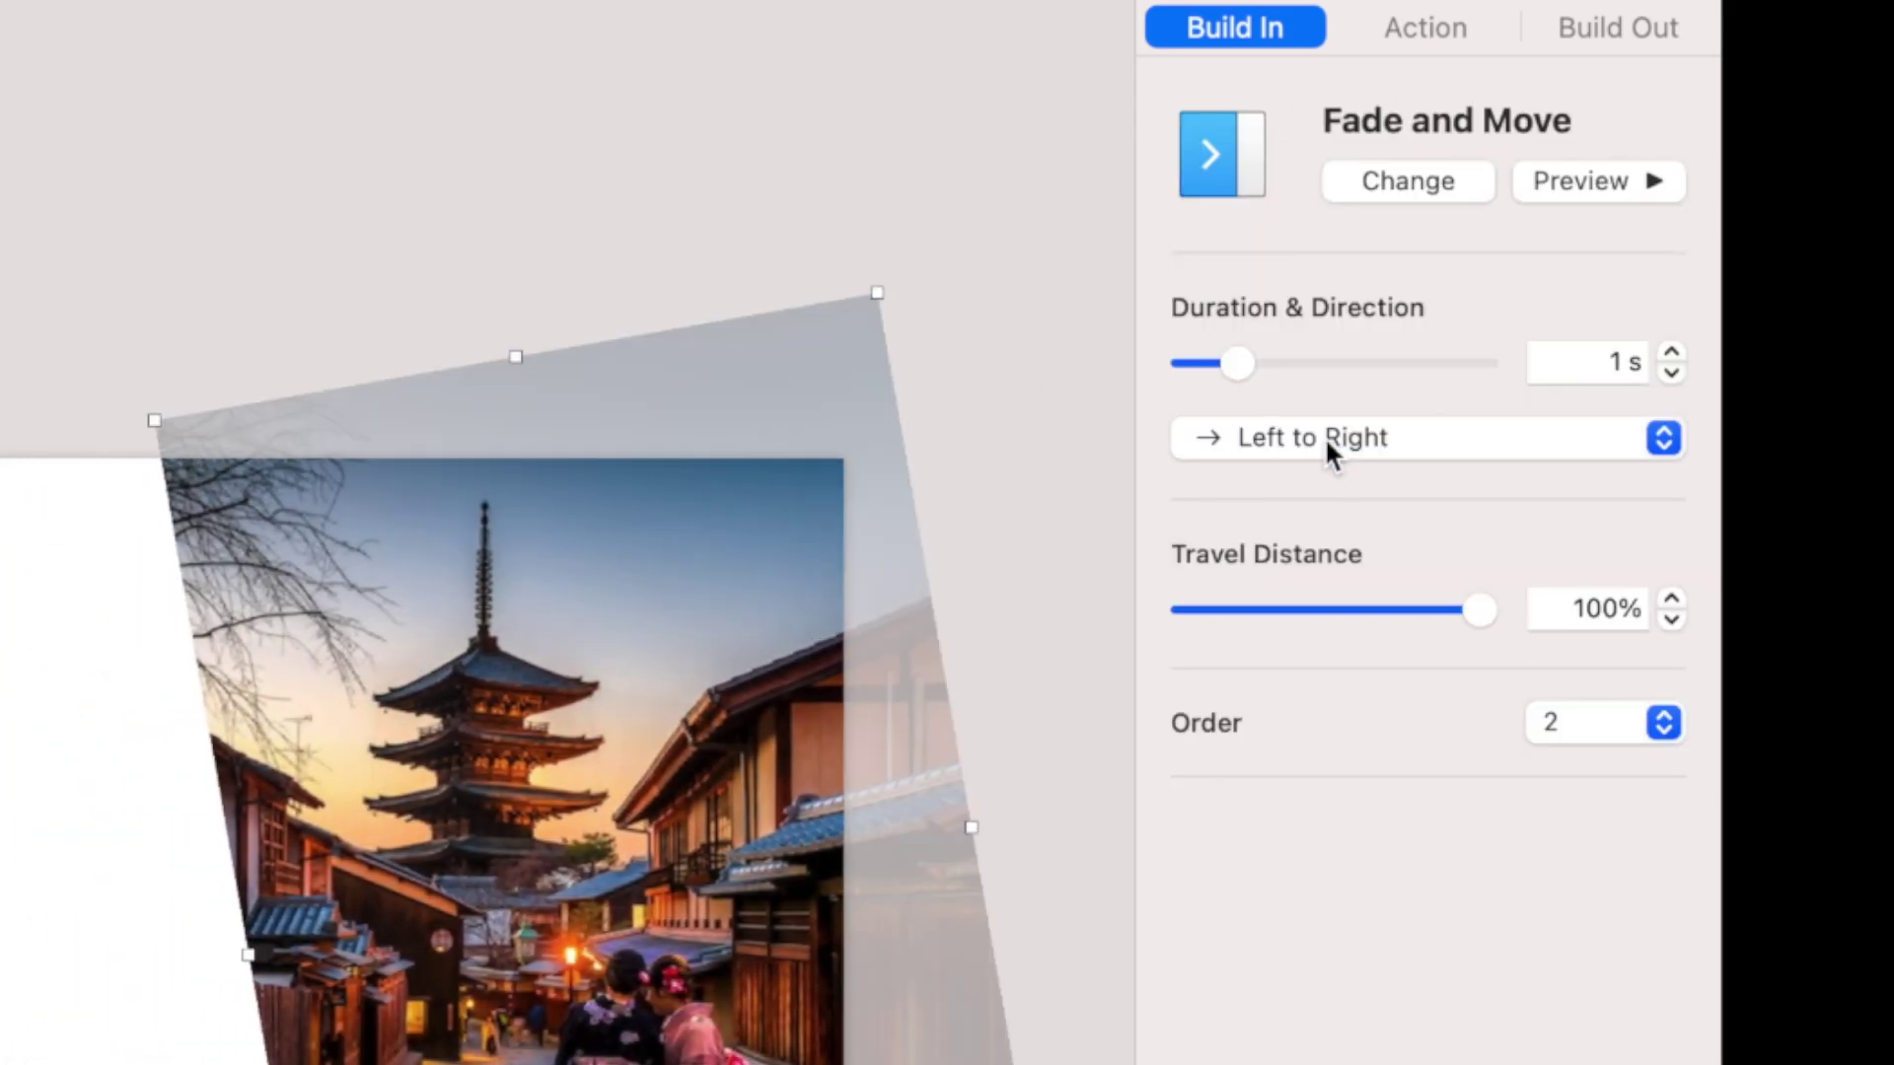
left_click(1323, 436)
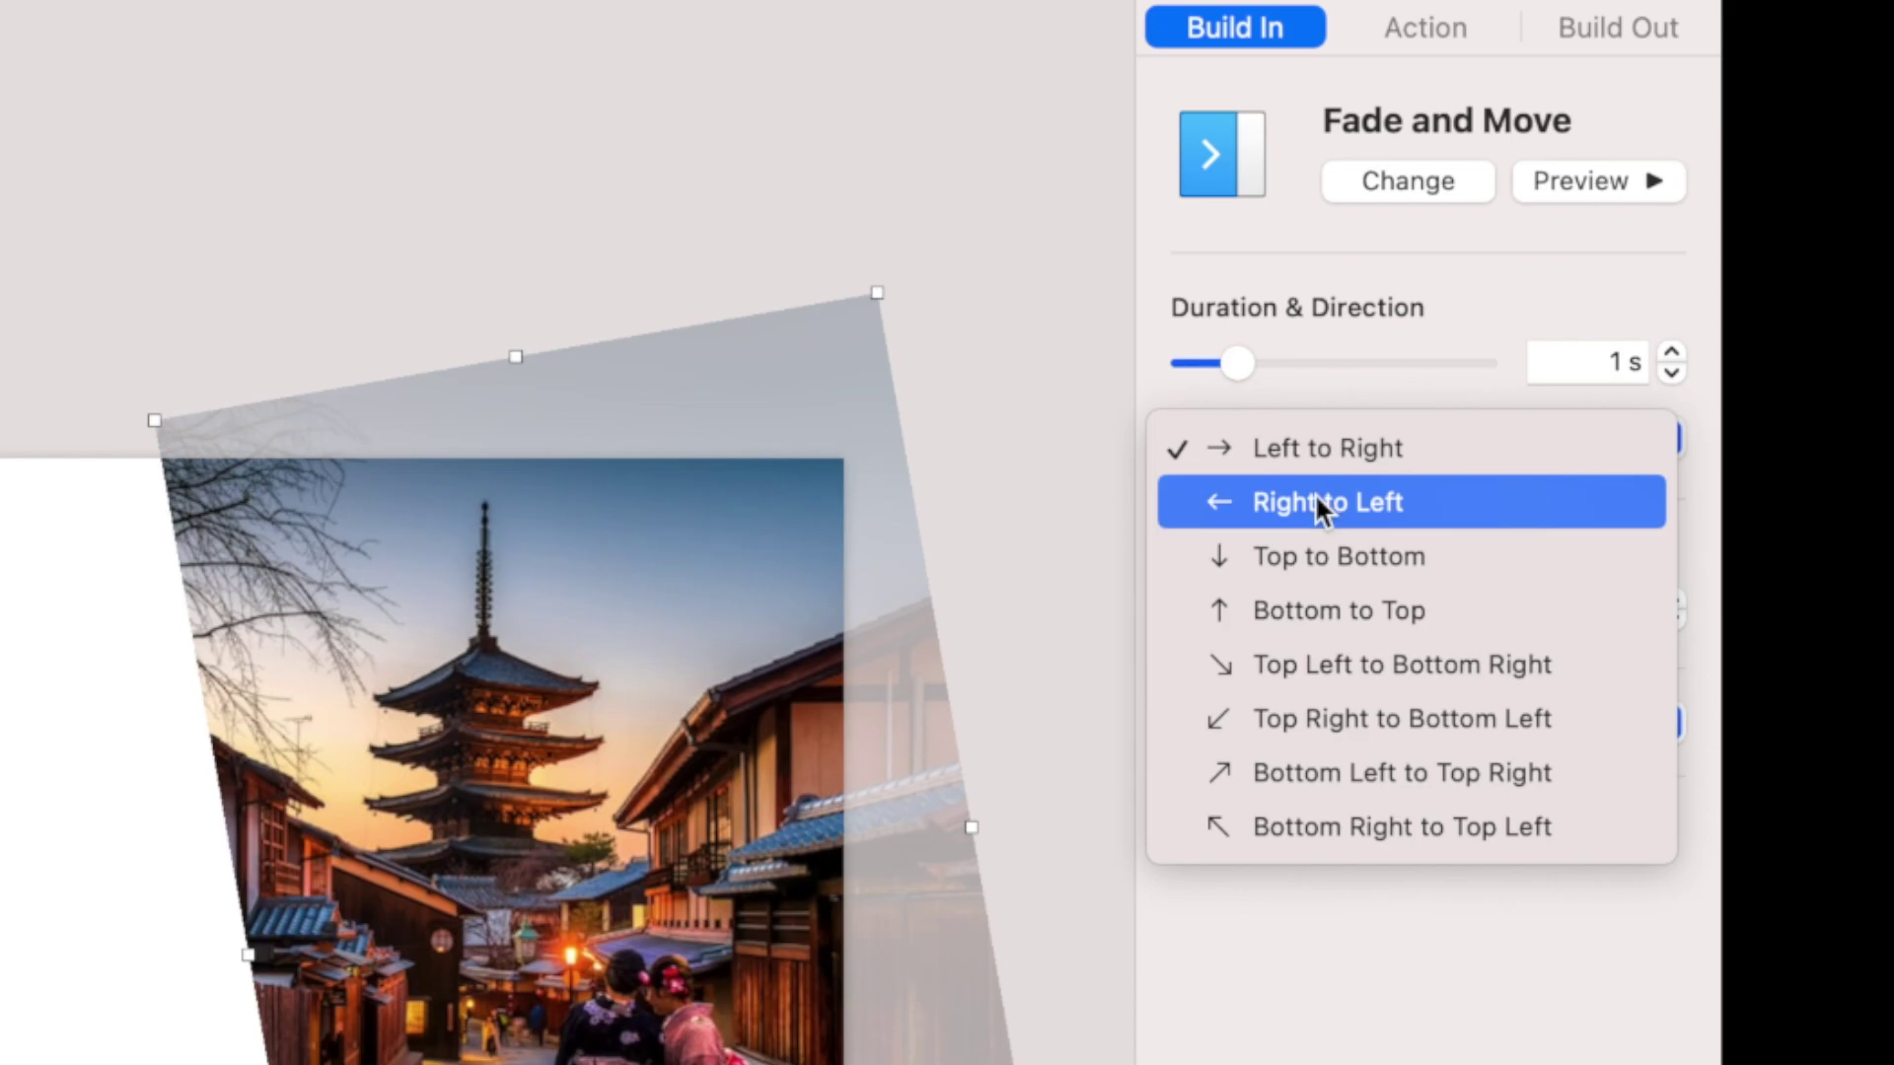
left_click(1316, 503)
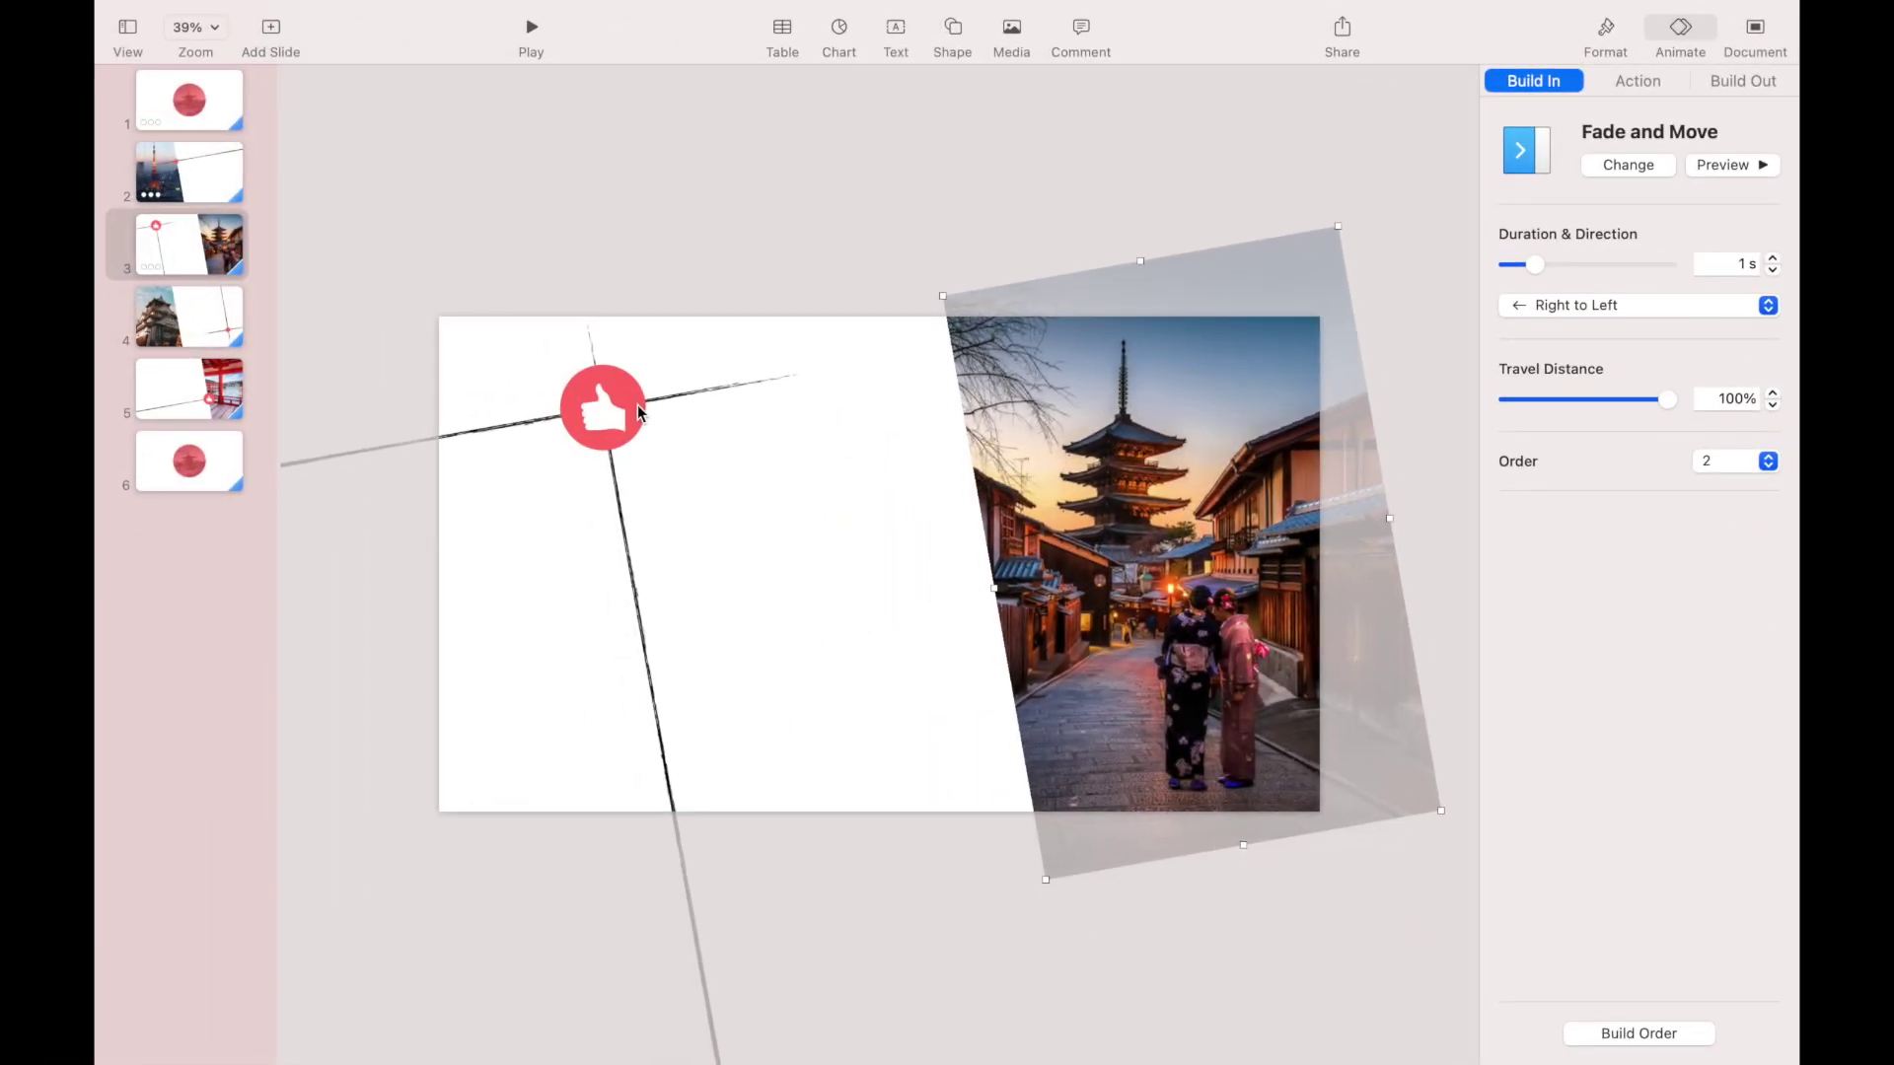
Add a Pop build-in effect to the white thumbs-up icon on slide 3.
left_click(612, 419)
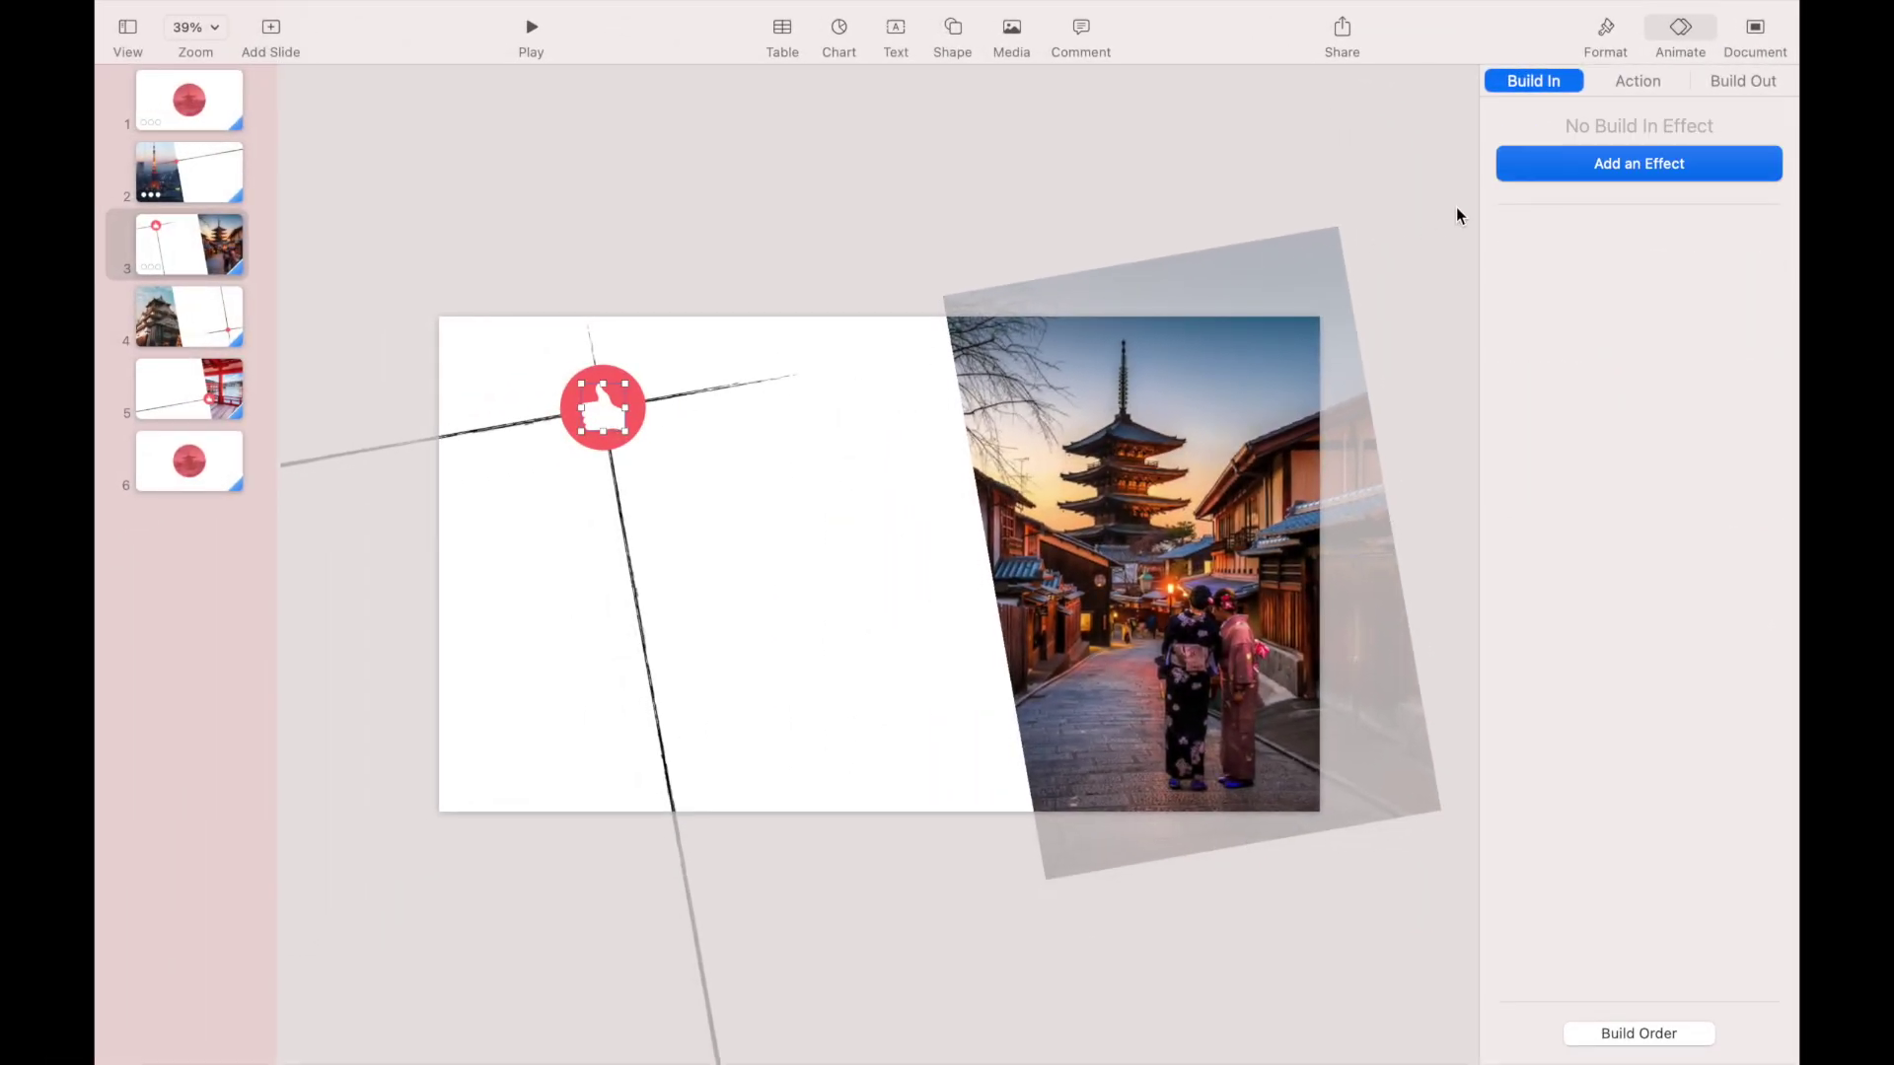
left_click(1578, 167)
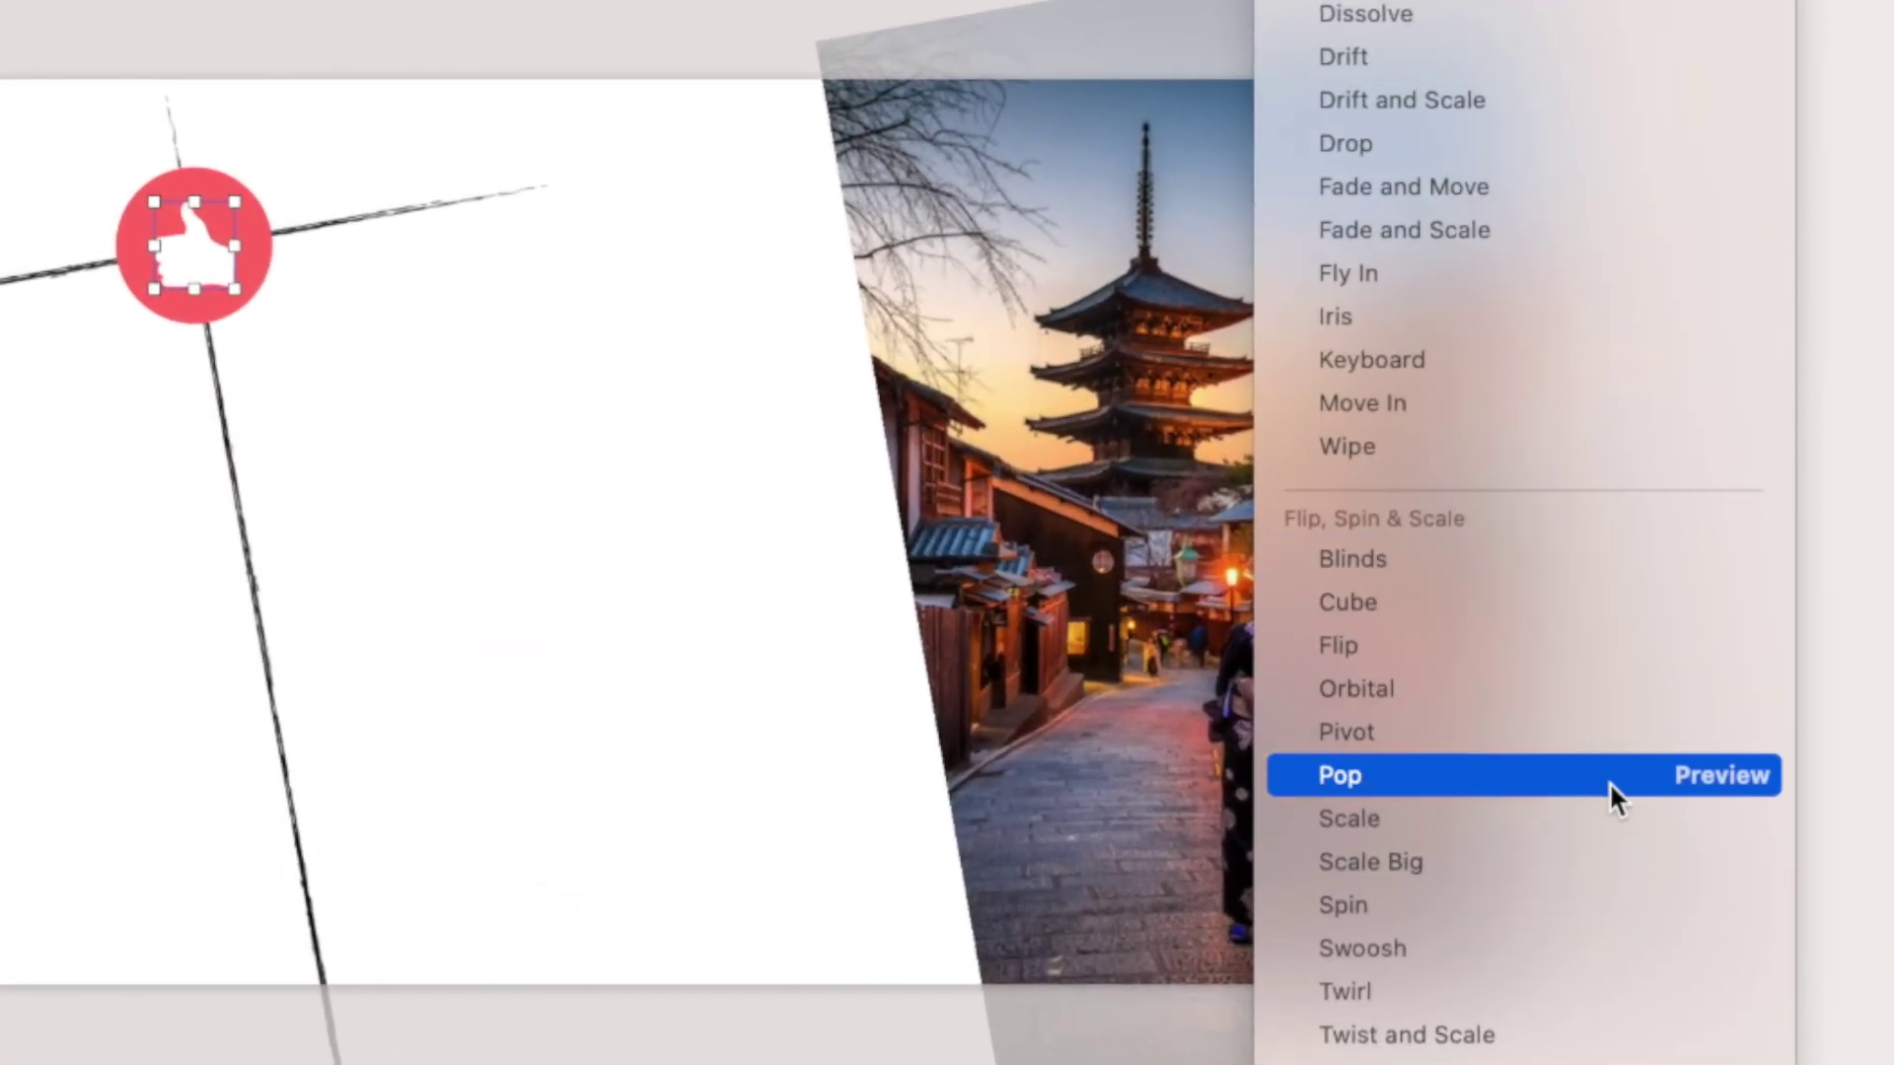
left_click(1607, 781)
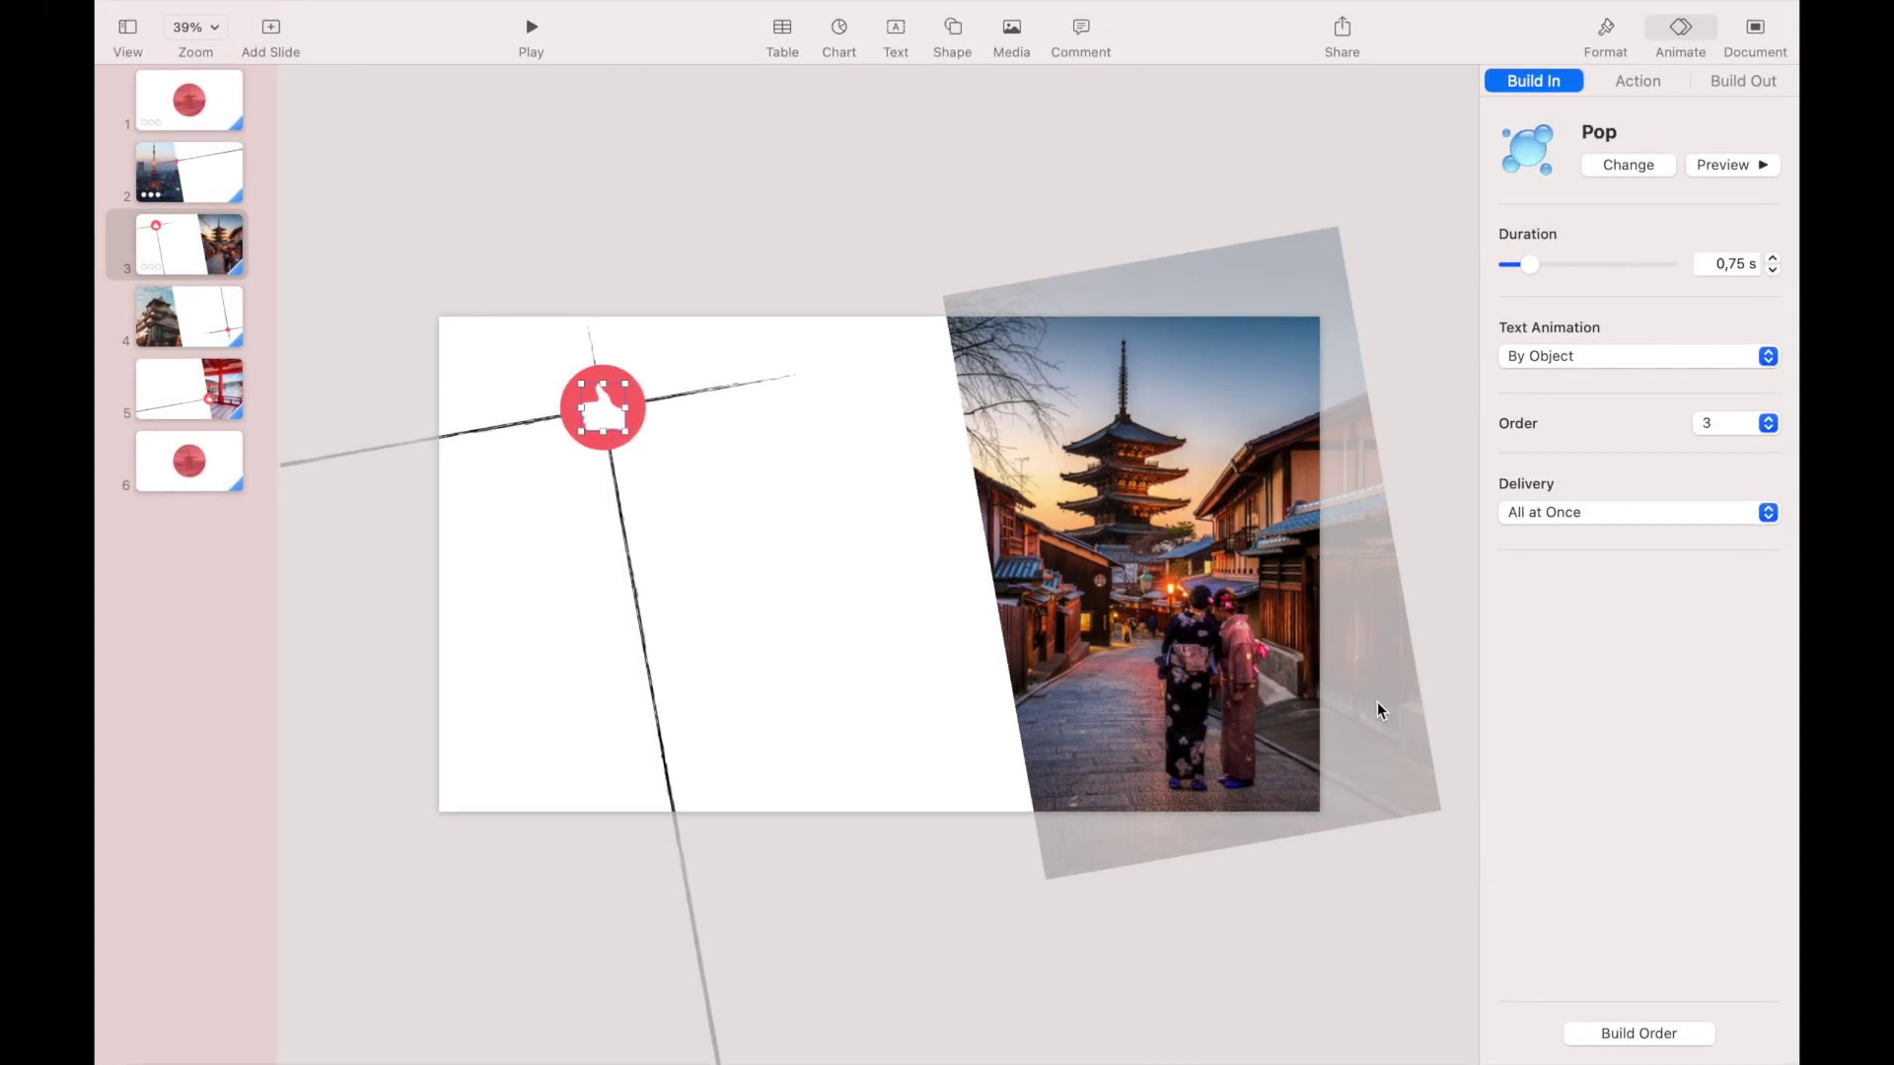
Set the steep brush line's Wipe build on slide 3 to start After Transition.
left_click(1633, 1033)
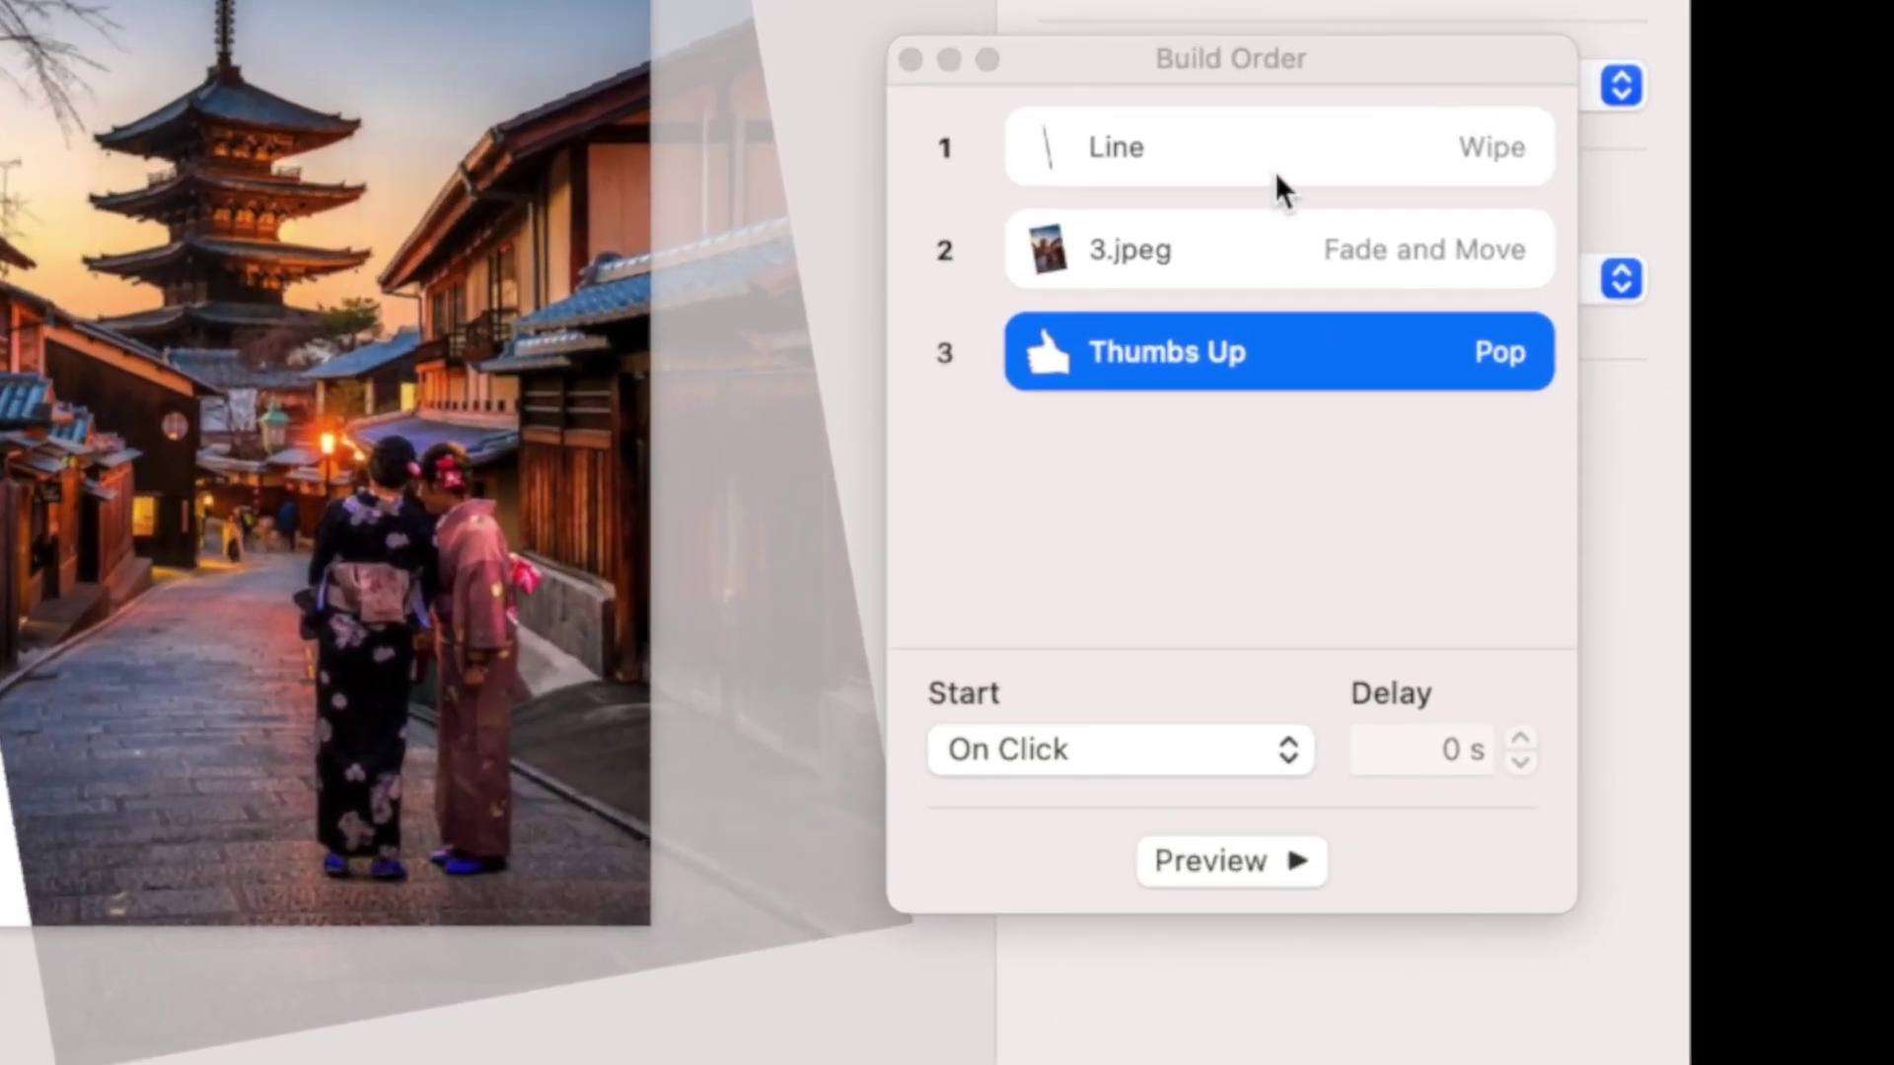
left_click(1453, 122)
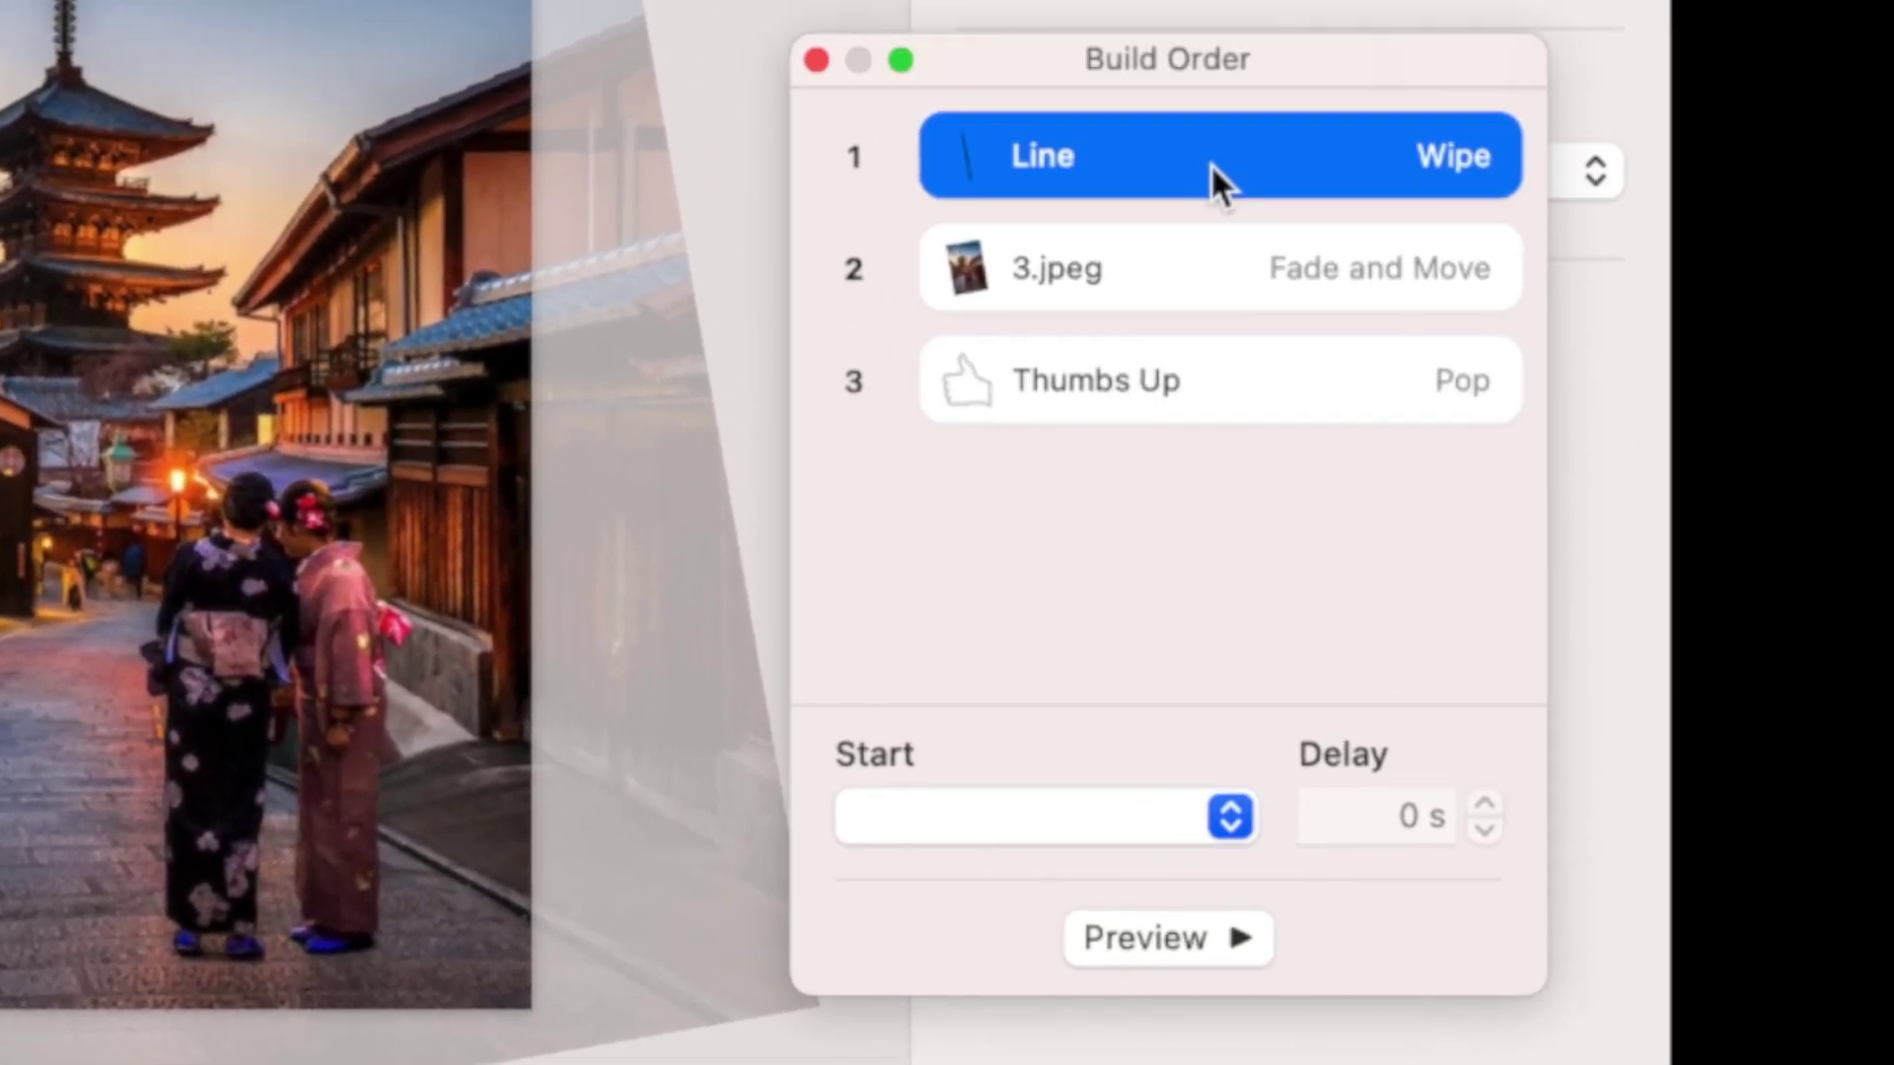
left_click(1065, 825)
left_click(1045, 879)
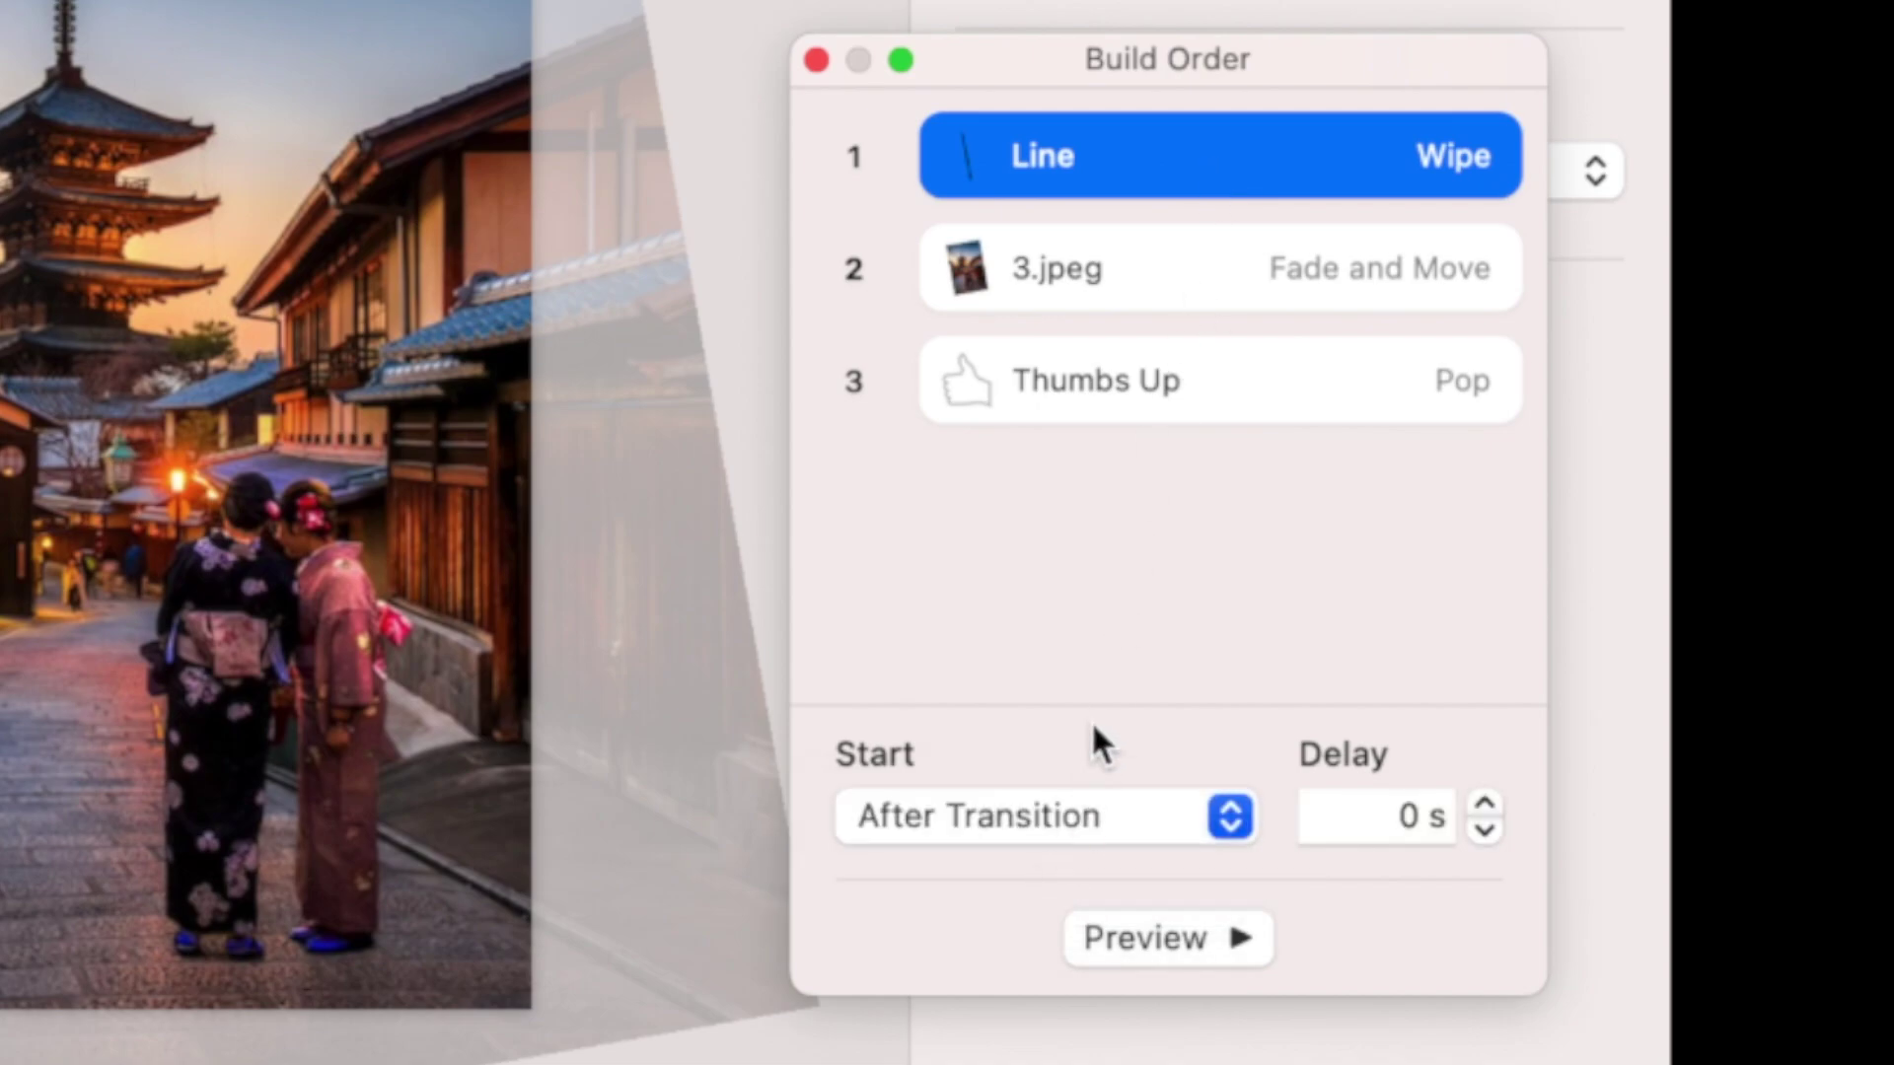
Start the photo and thumbs-up builds on slide 3 together with the line's build, and preview the builds.
left_click_drag(1108, 529, 1078, 265)
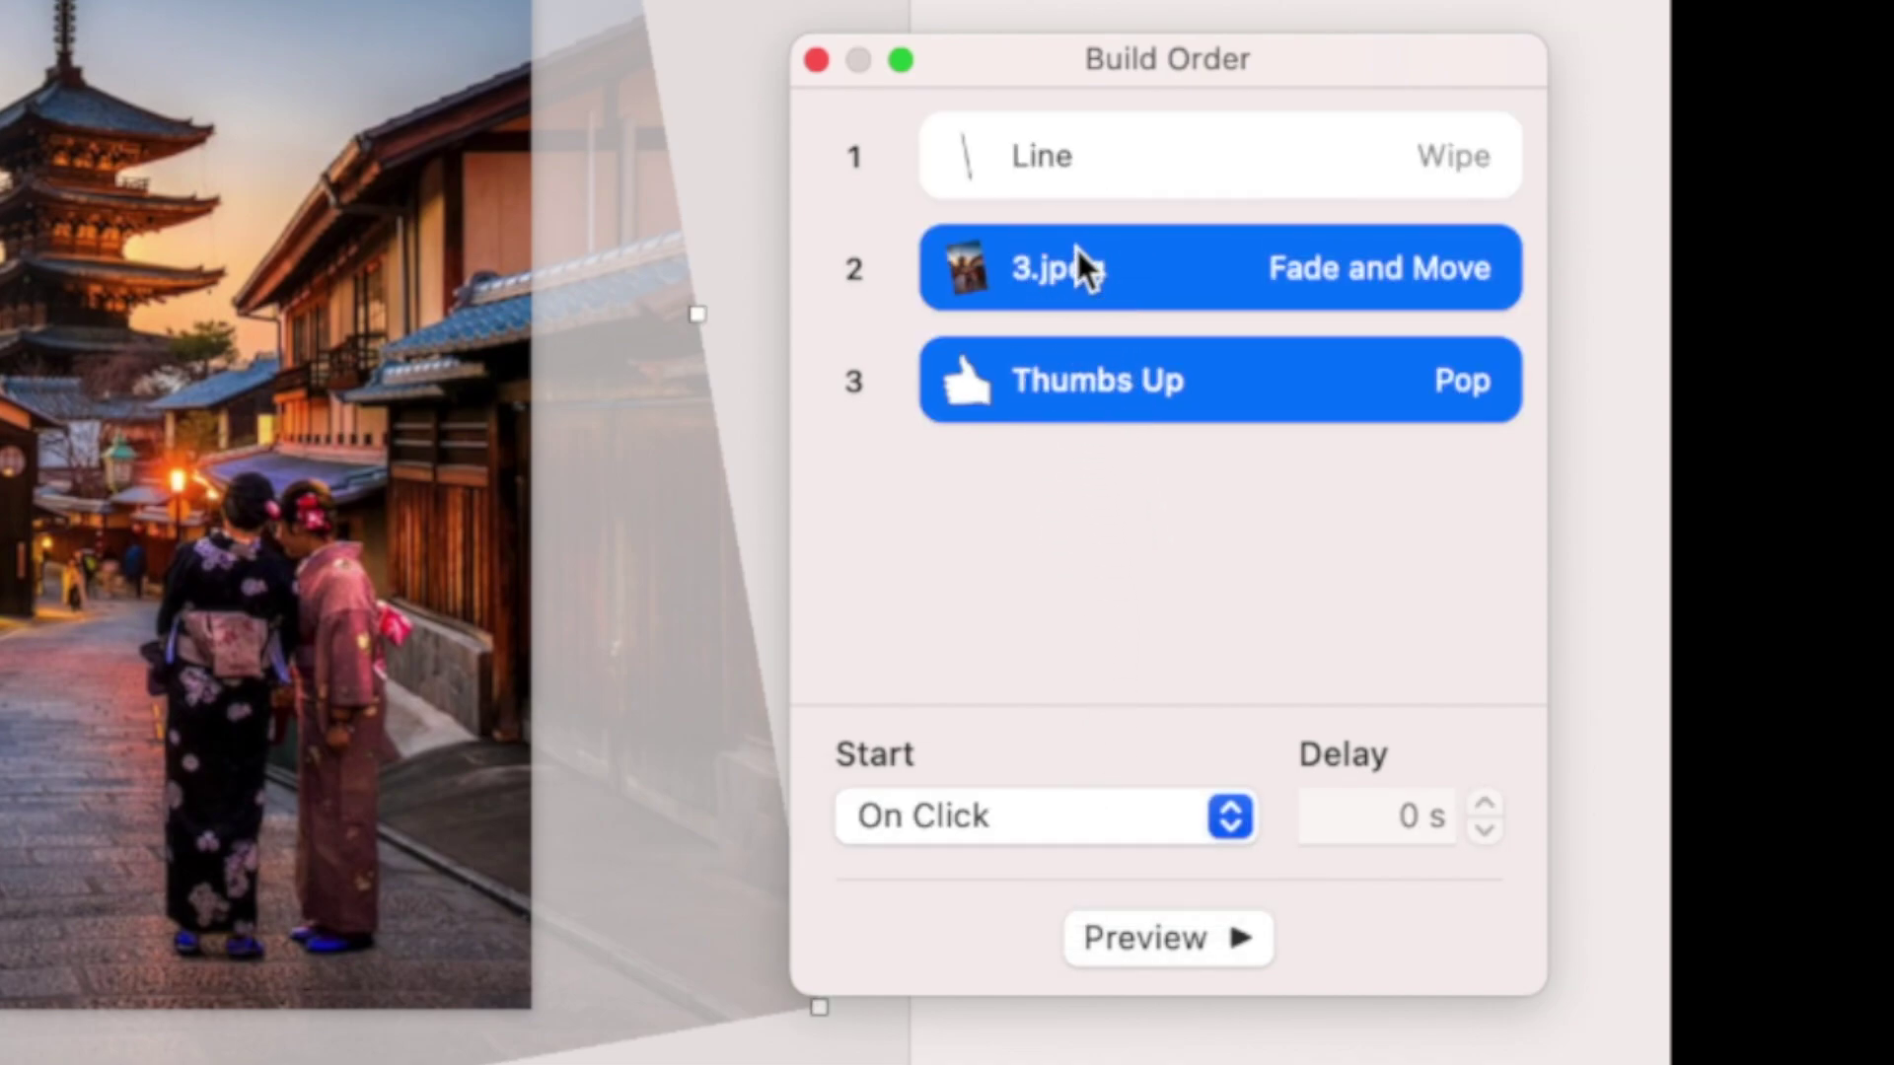
left_click(1037, 816)
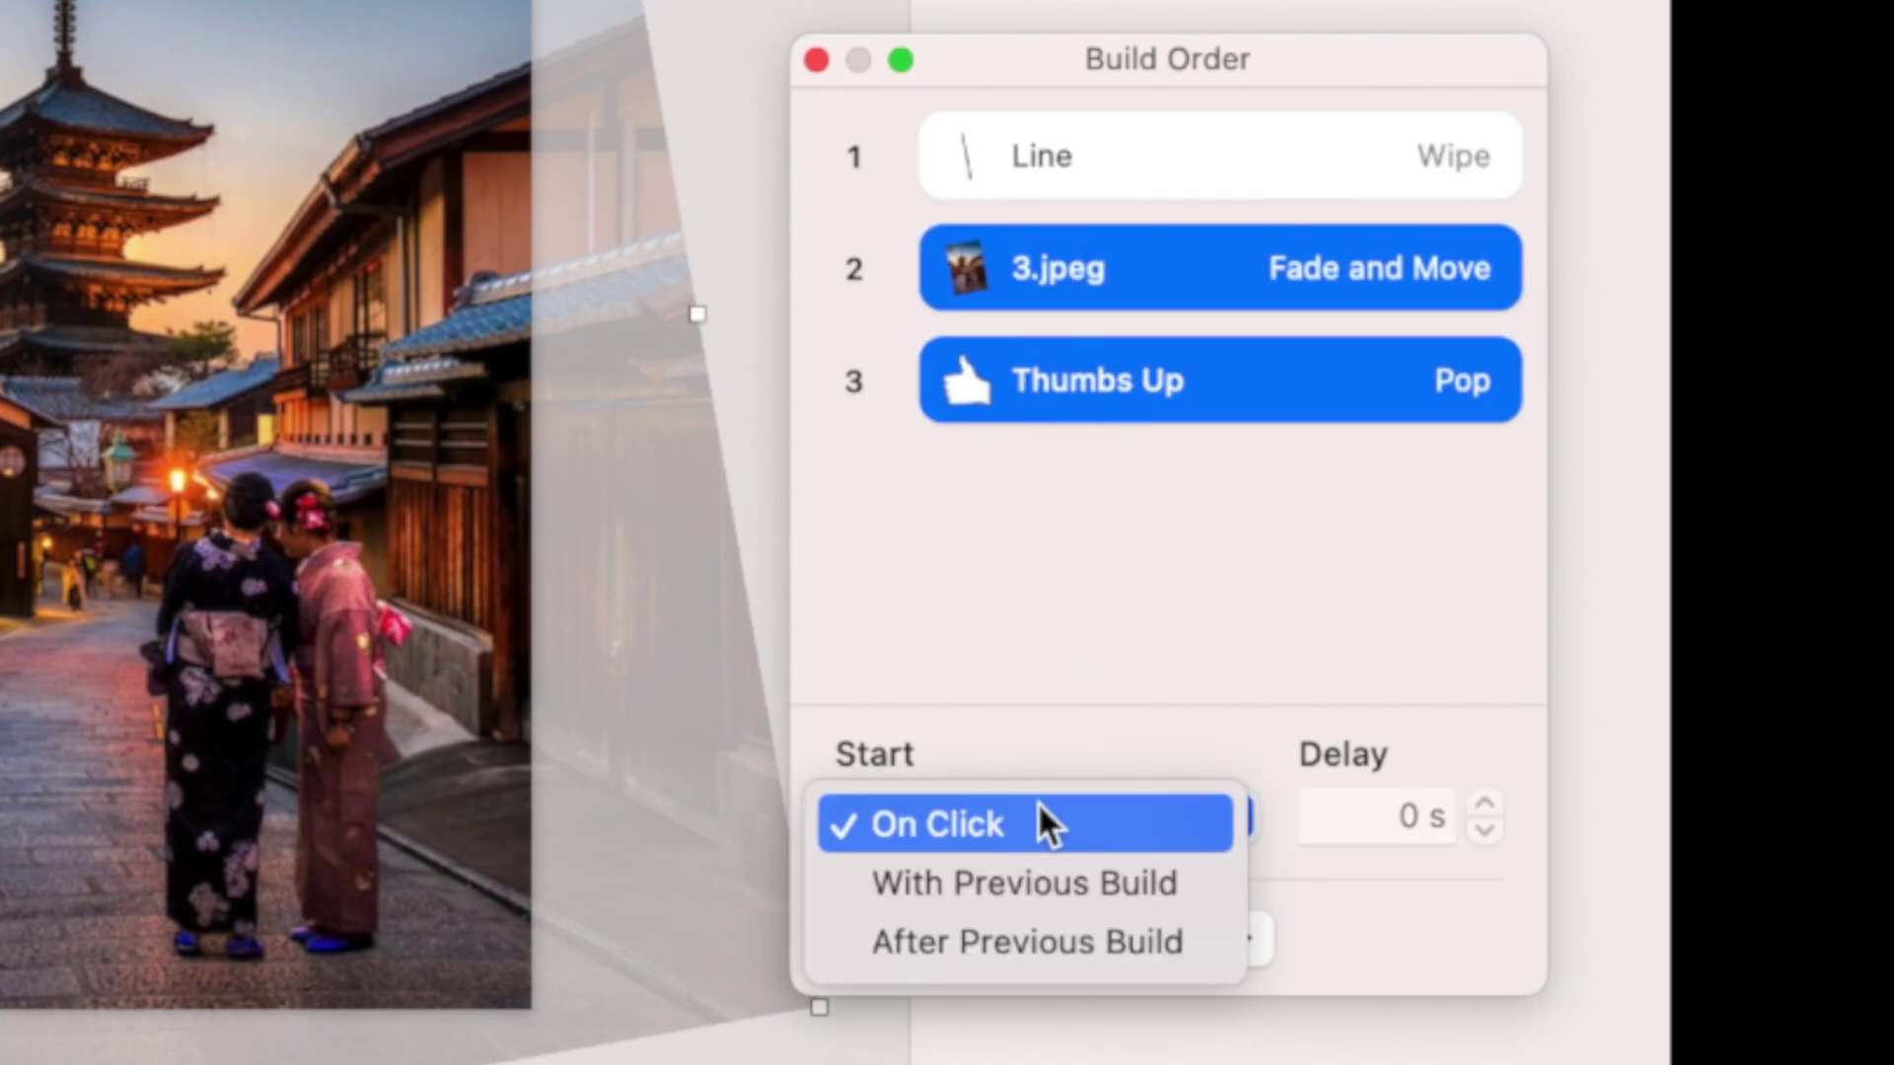
left_click(1028, 890)
left_click(1555, 782)
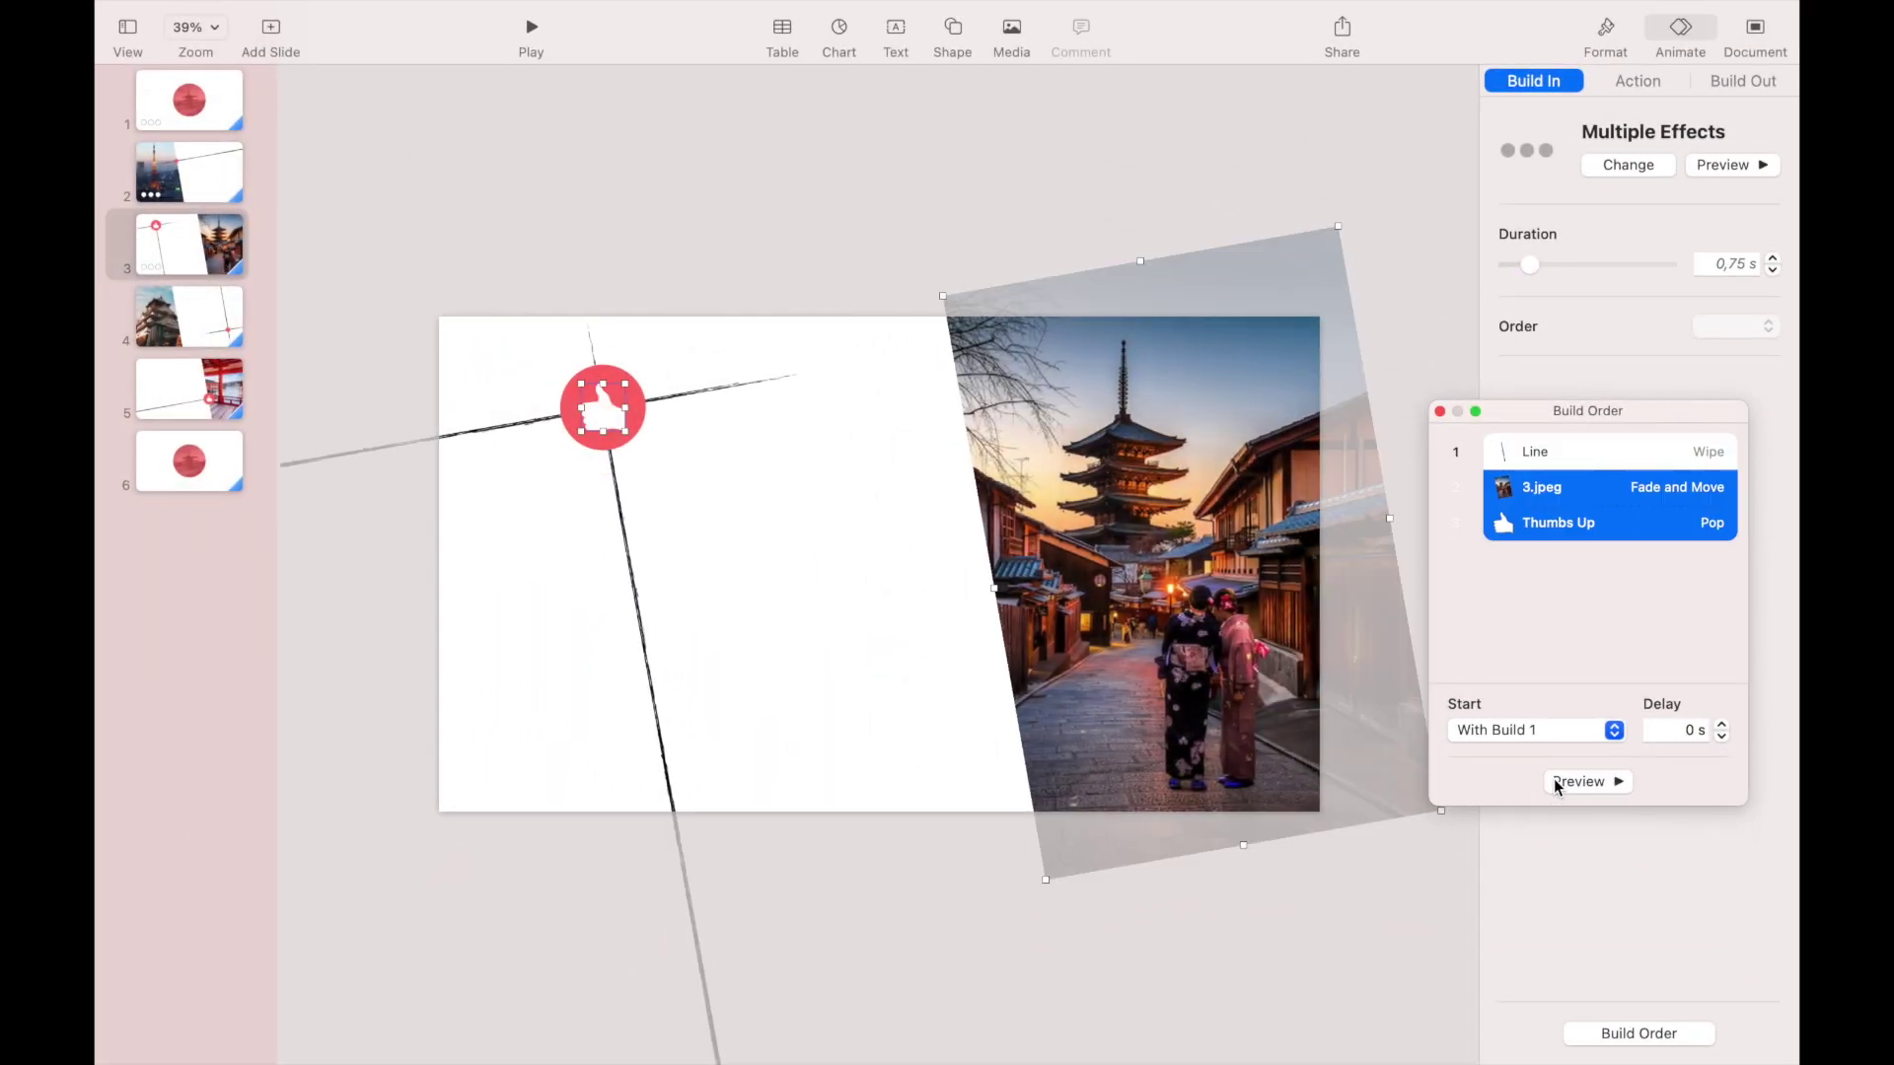
left_click(1440, 412)
Add a Wipe build-in effect with the From Left direction to the shallow brush line on slide 4.
left_click(165, 322)
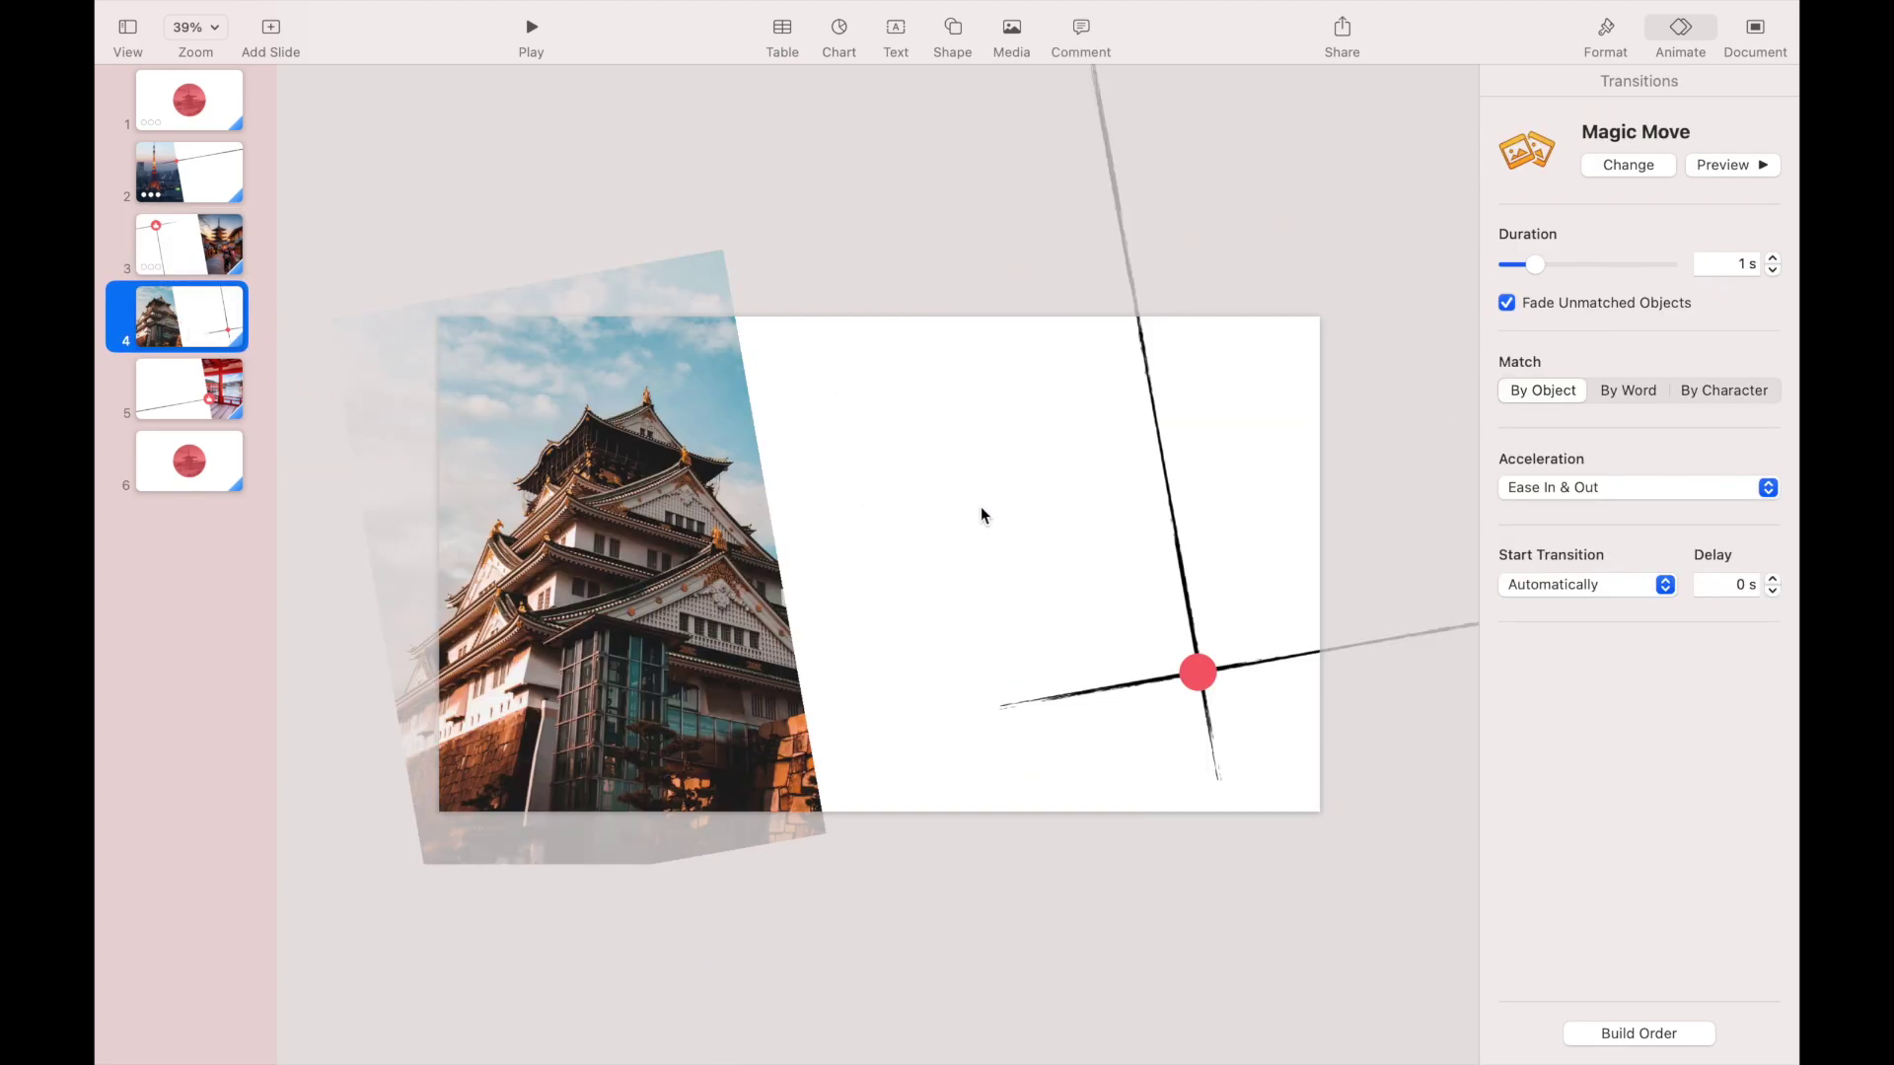
left_click(1124, 687)
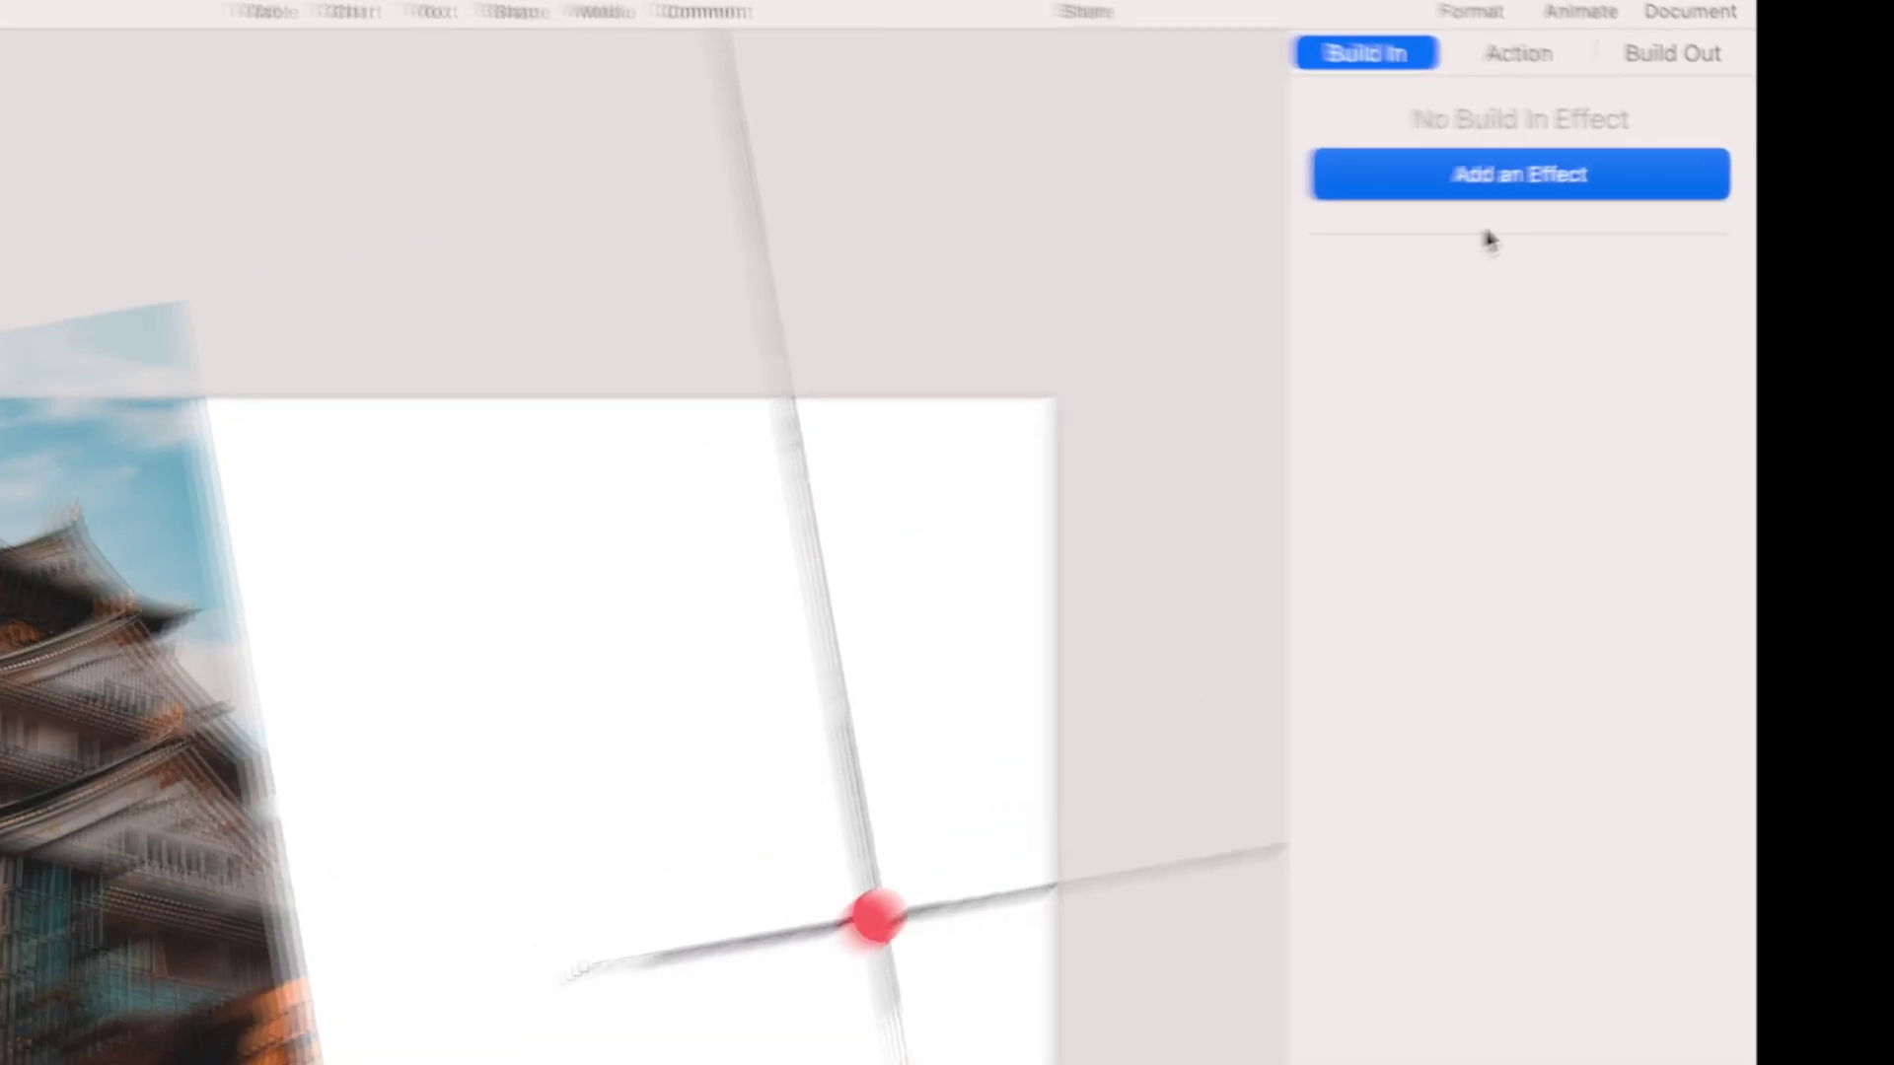
left_click(1647, 167)
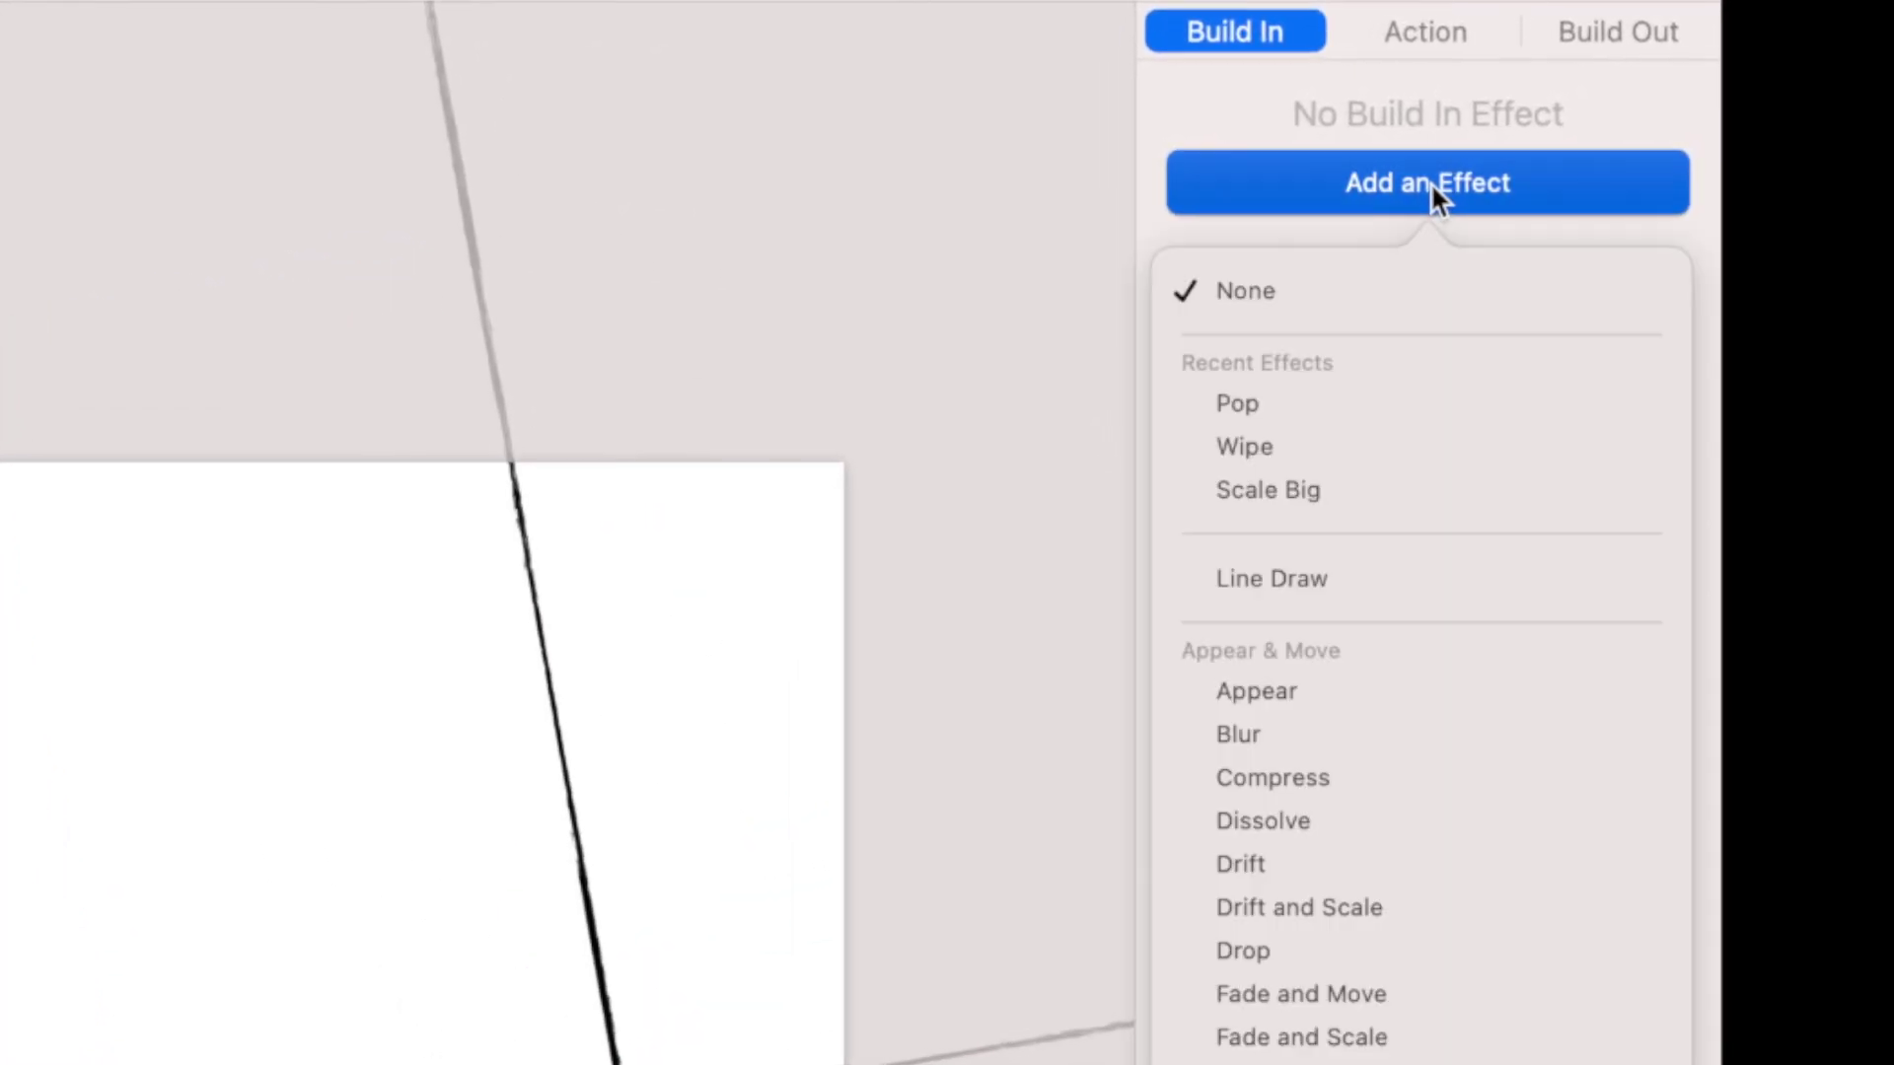
left_click(1385, 444)
left_click(1385, 445)
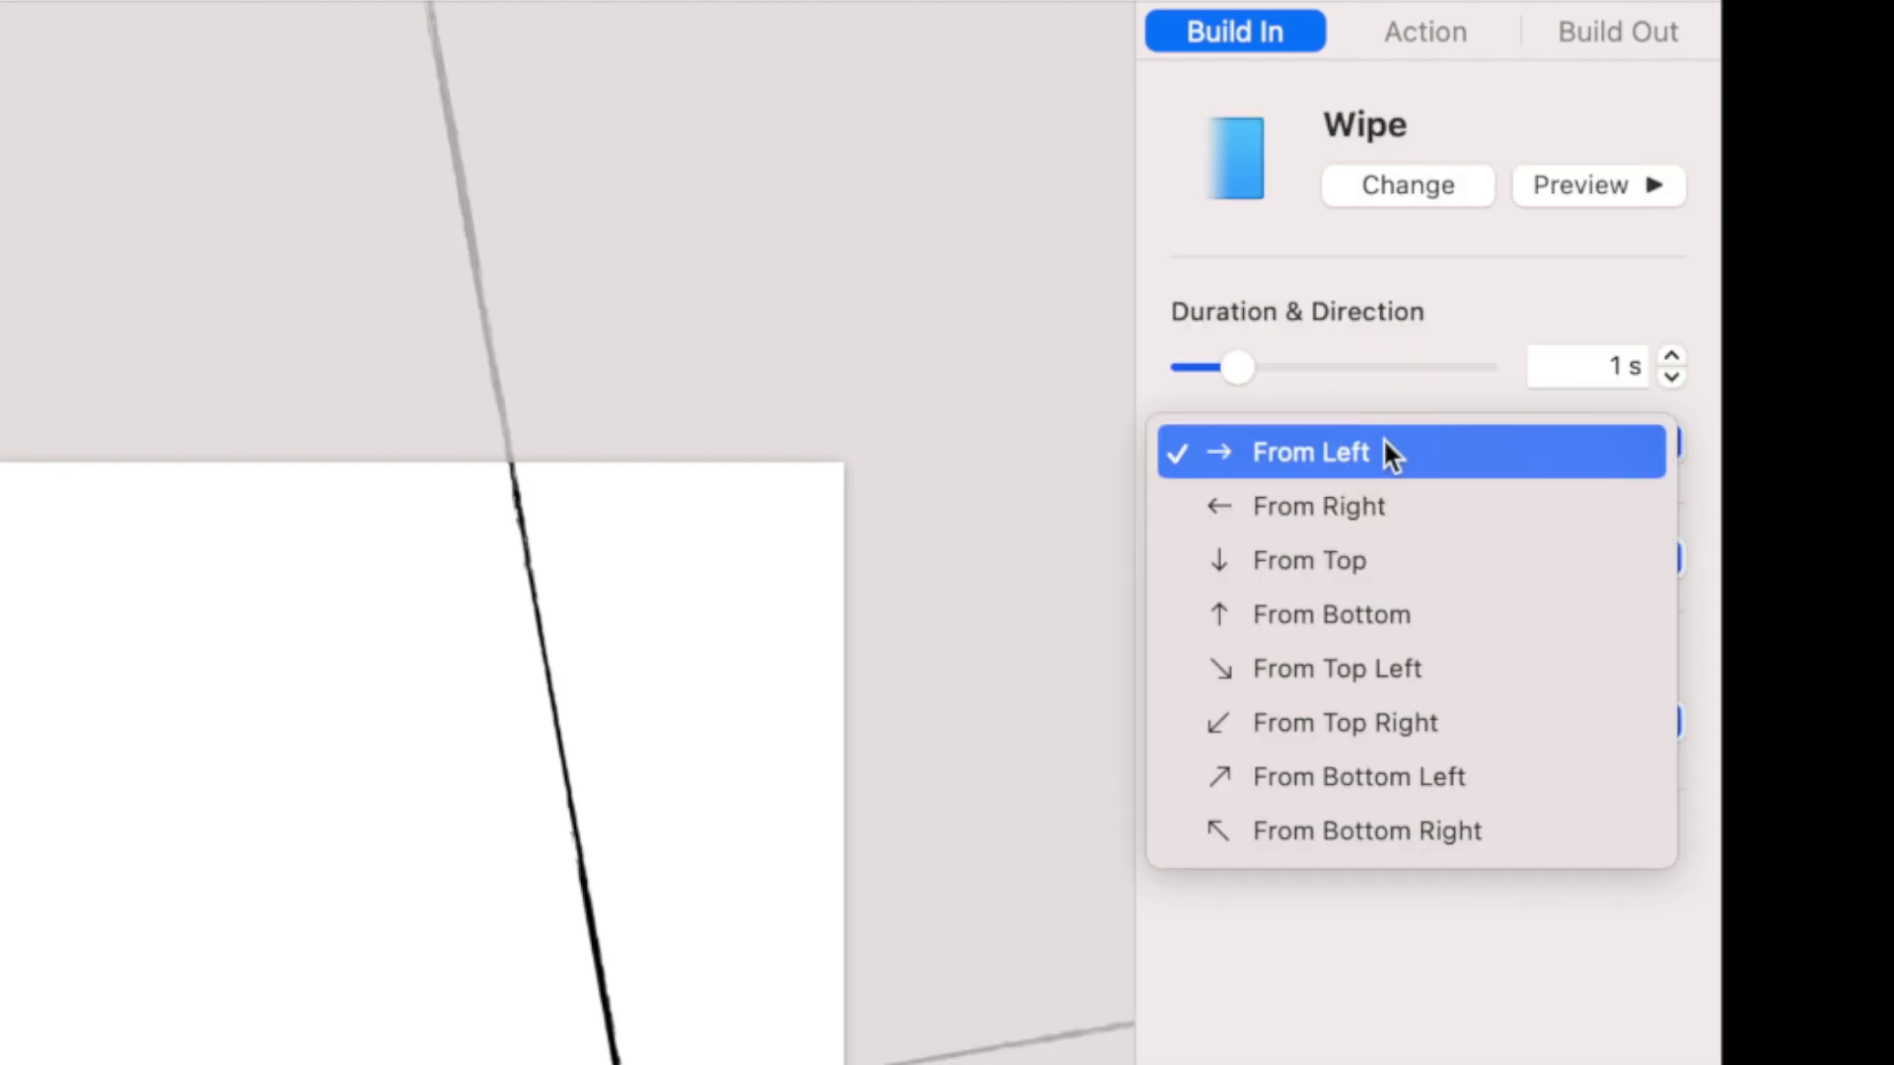
left_click(1377, 452)
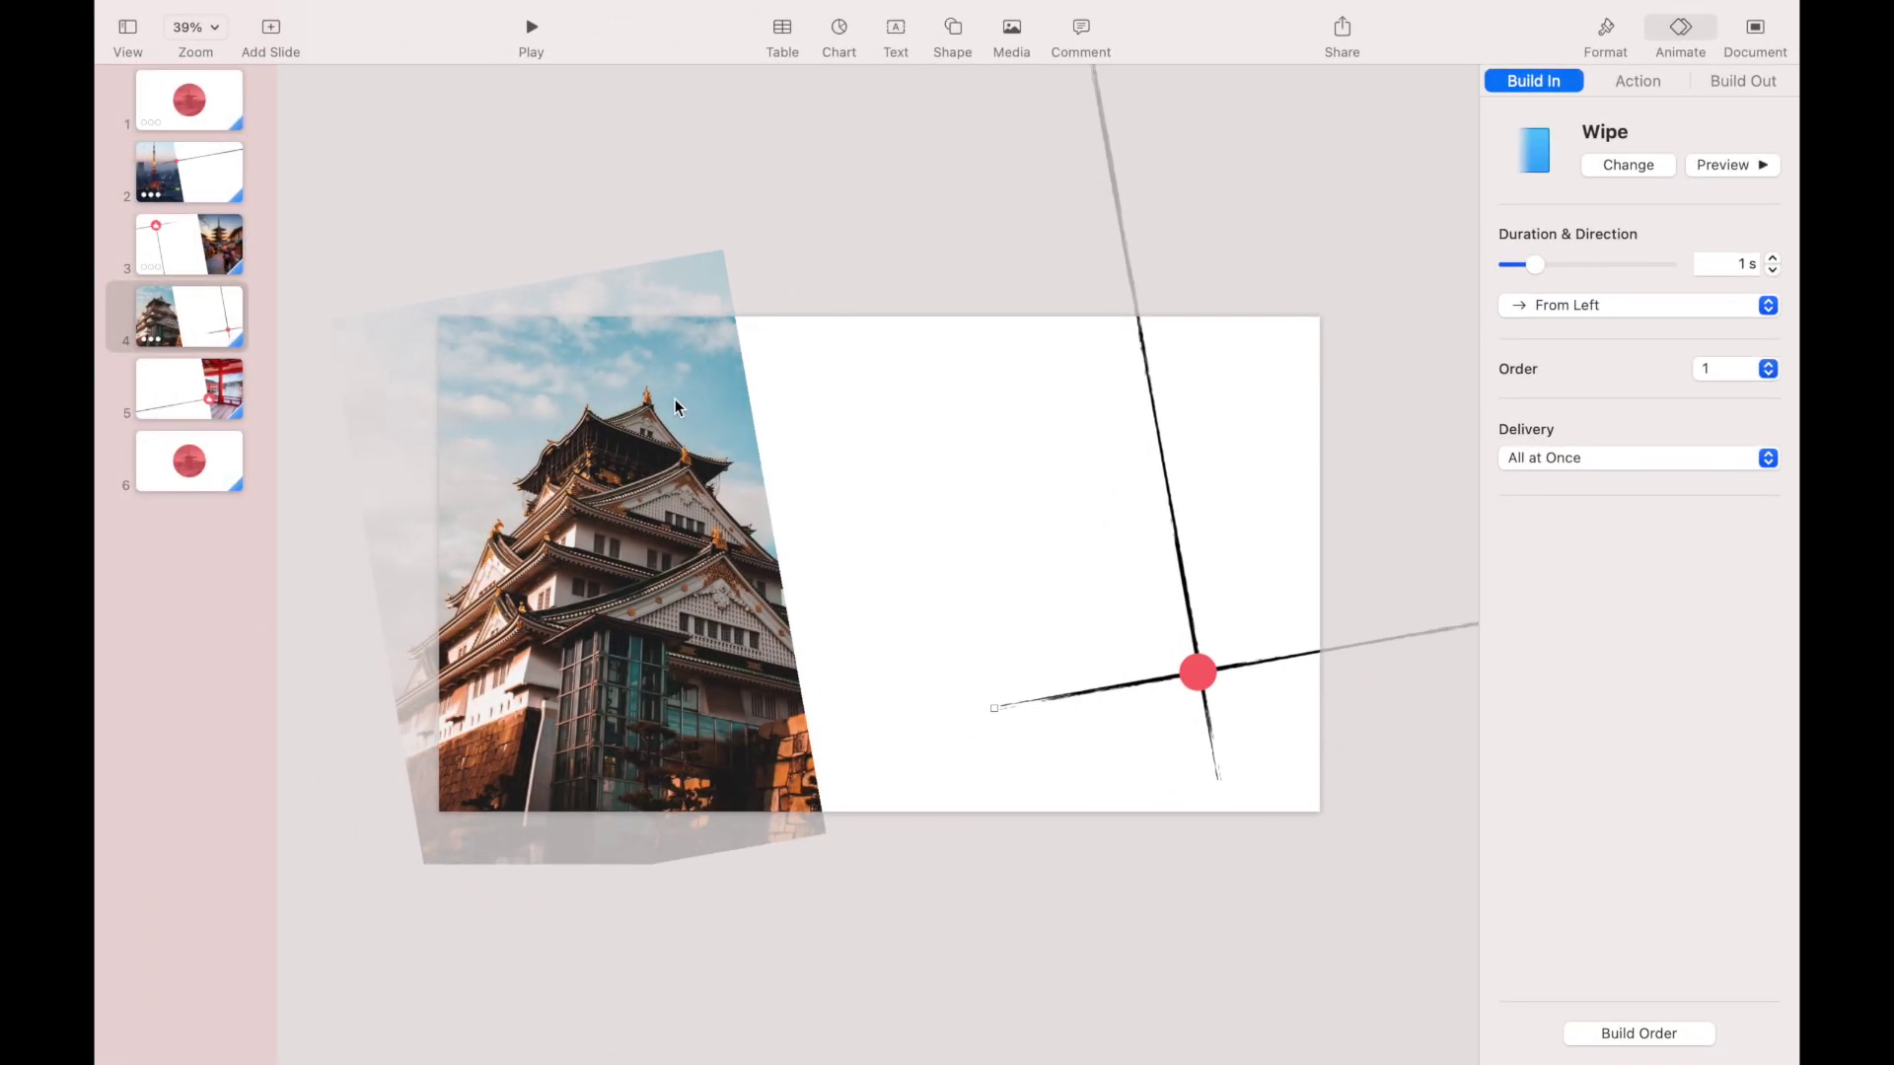
Give the castle photo on slide 4 a Fade and Move build-in effect running Left to Right.
left_click(674, 398)
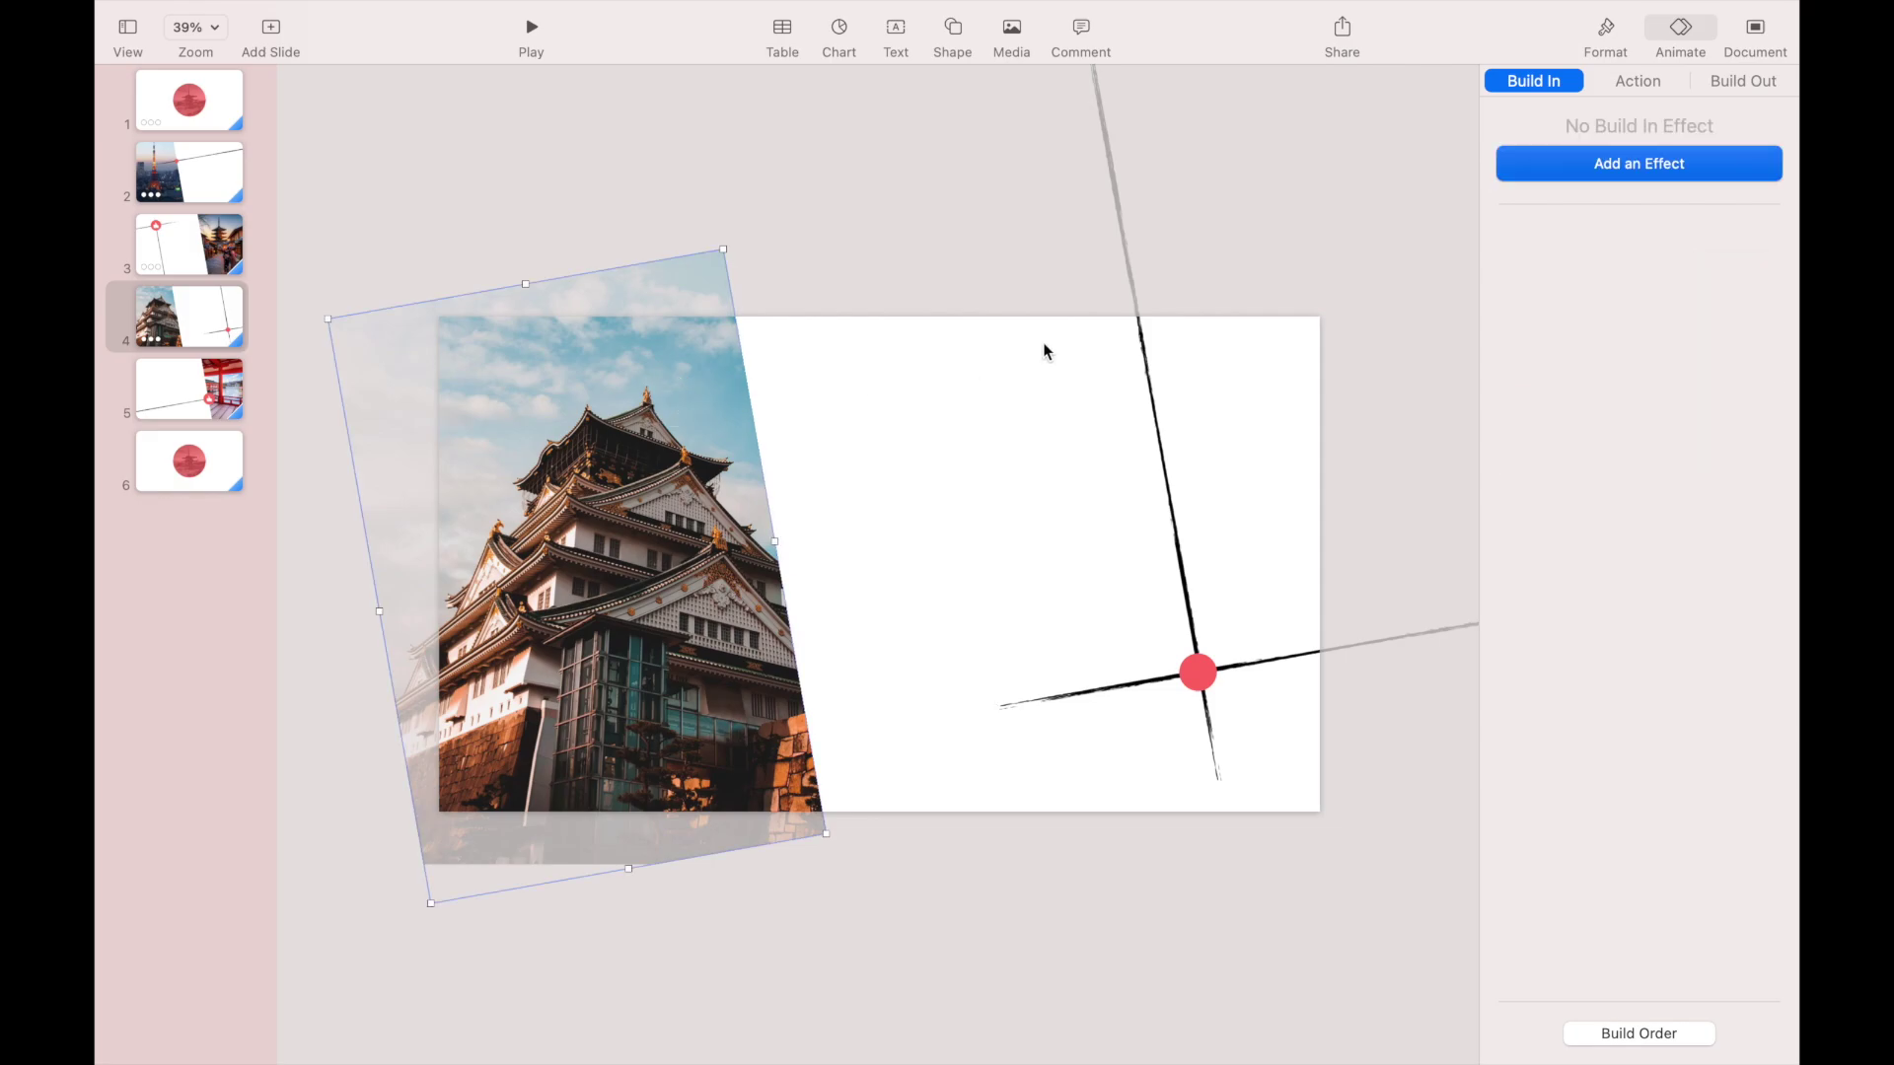
left_click(1623, 167)
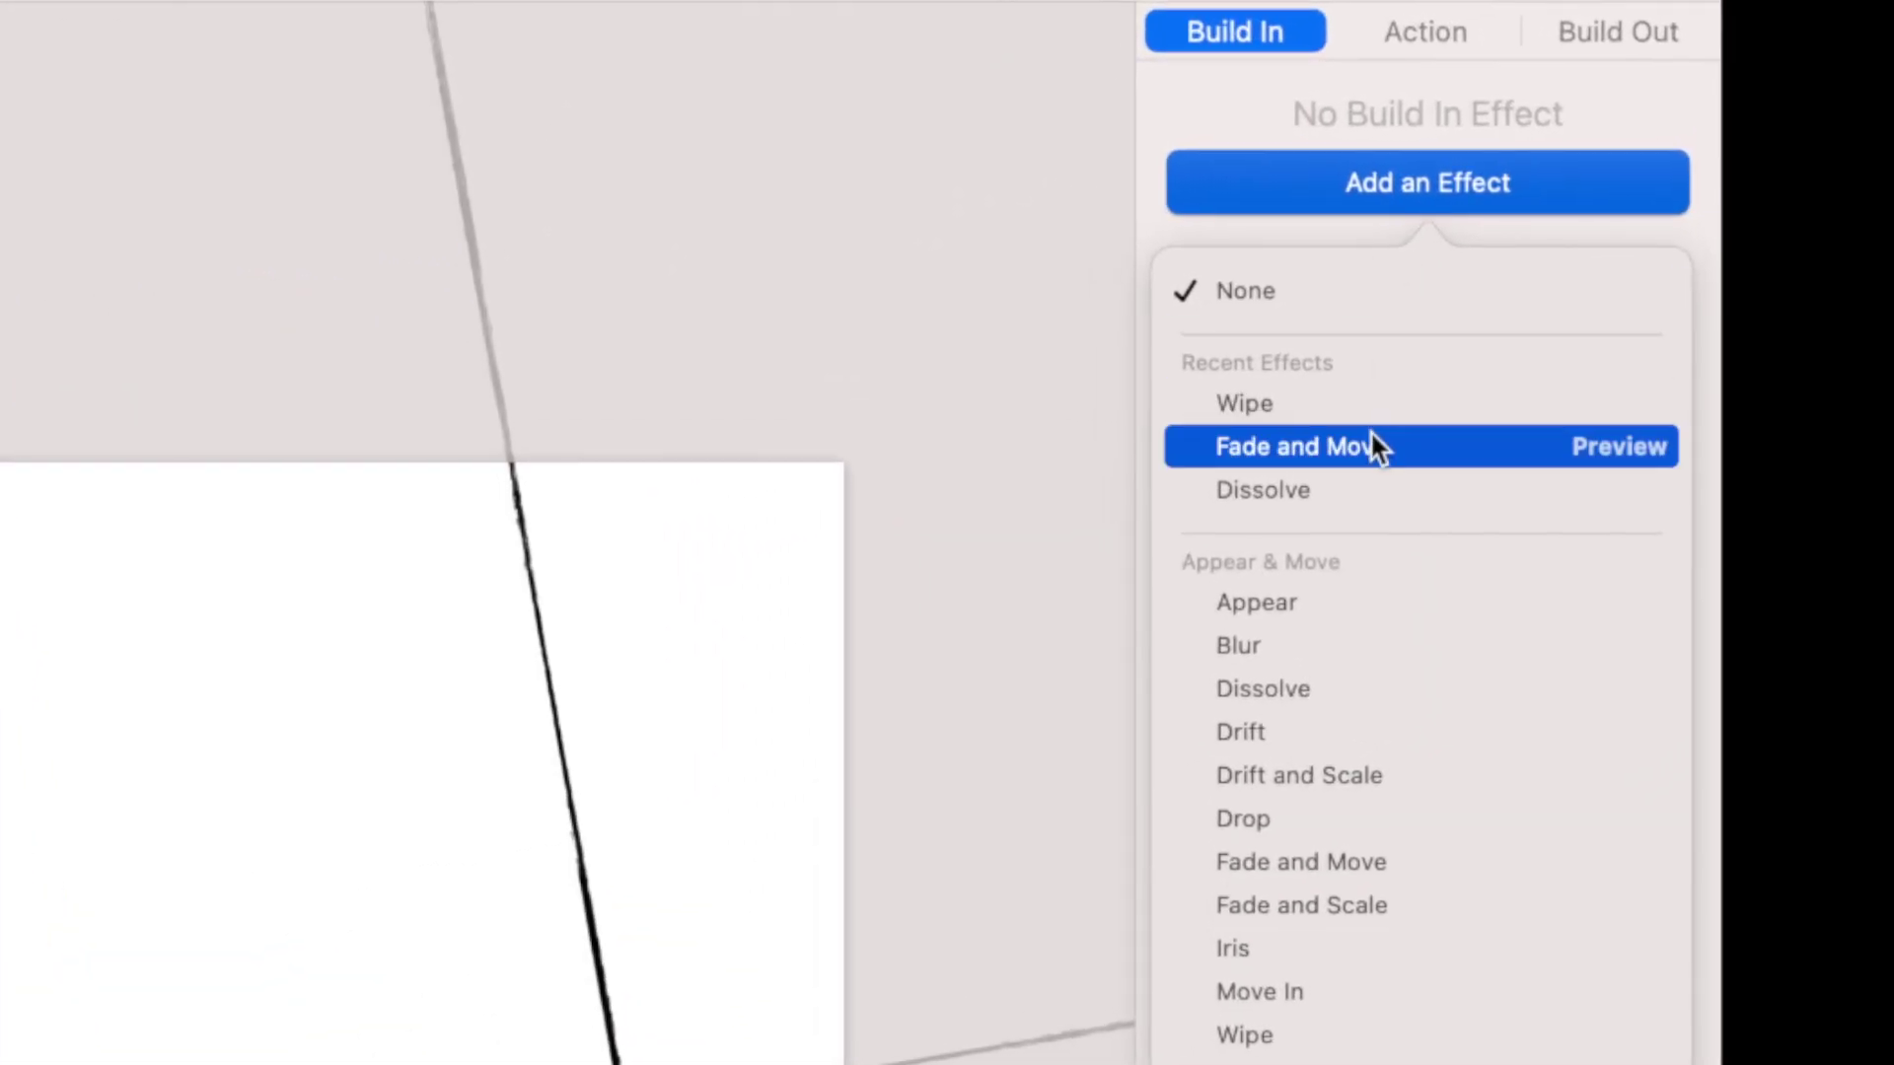
left_click(1375, 452)
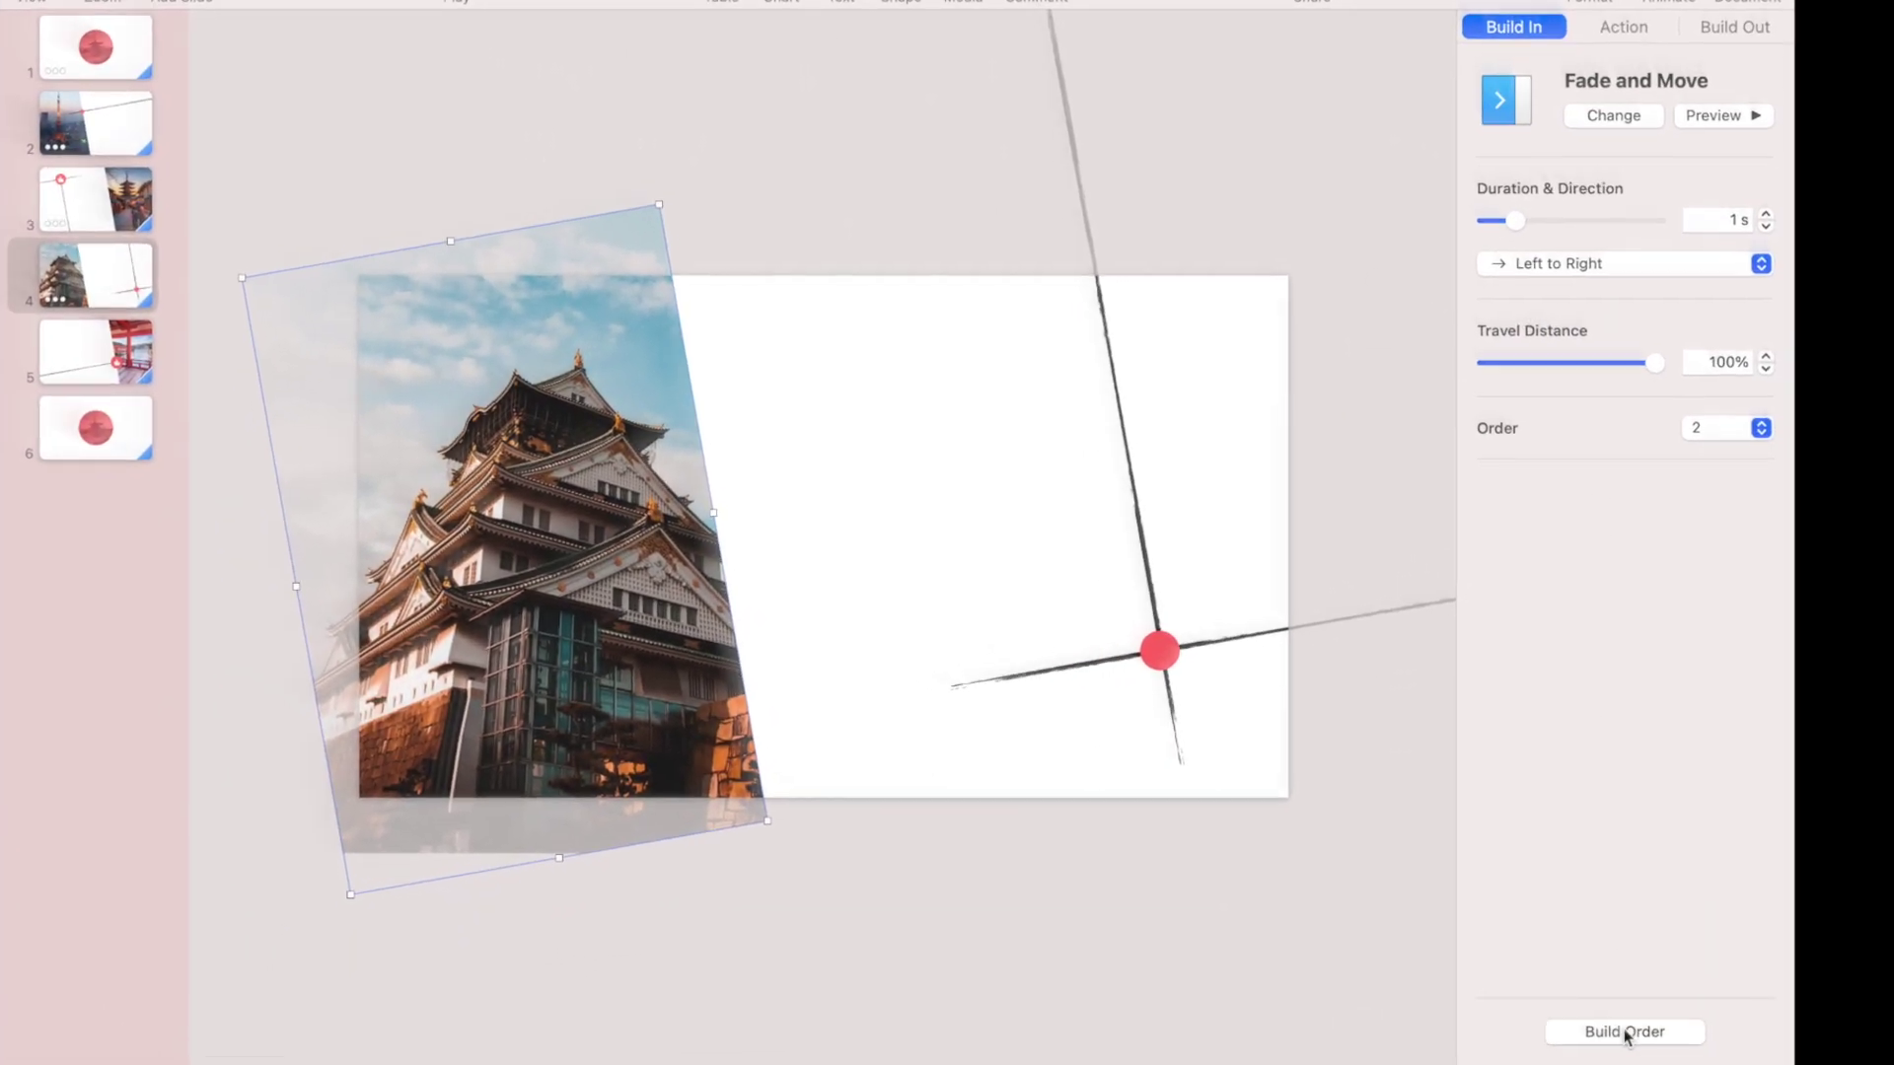
Set the shallow brush line's Wipe build on slide 4 to start After Transition.
left_click(1638, 1033)
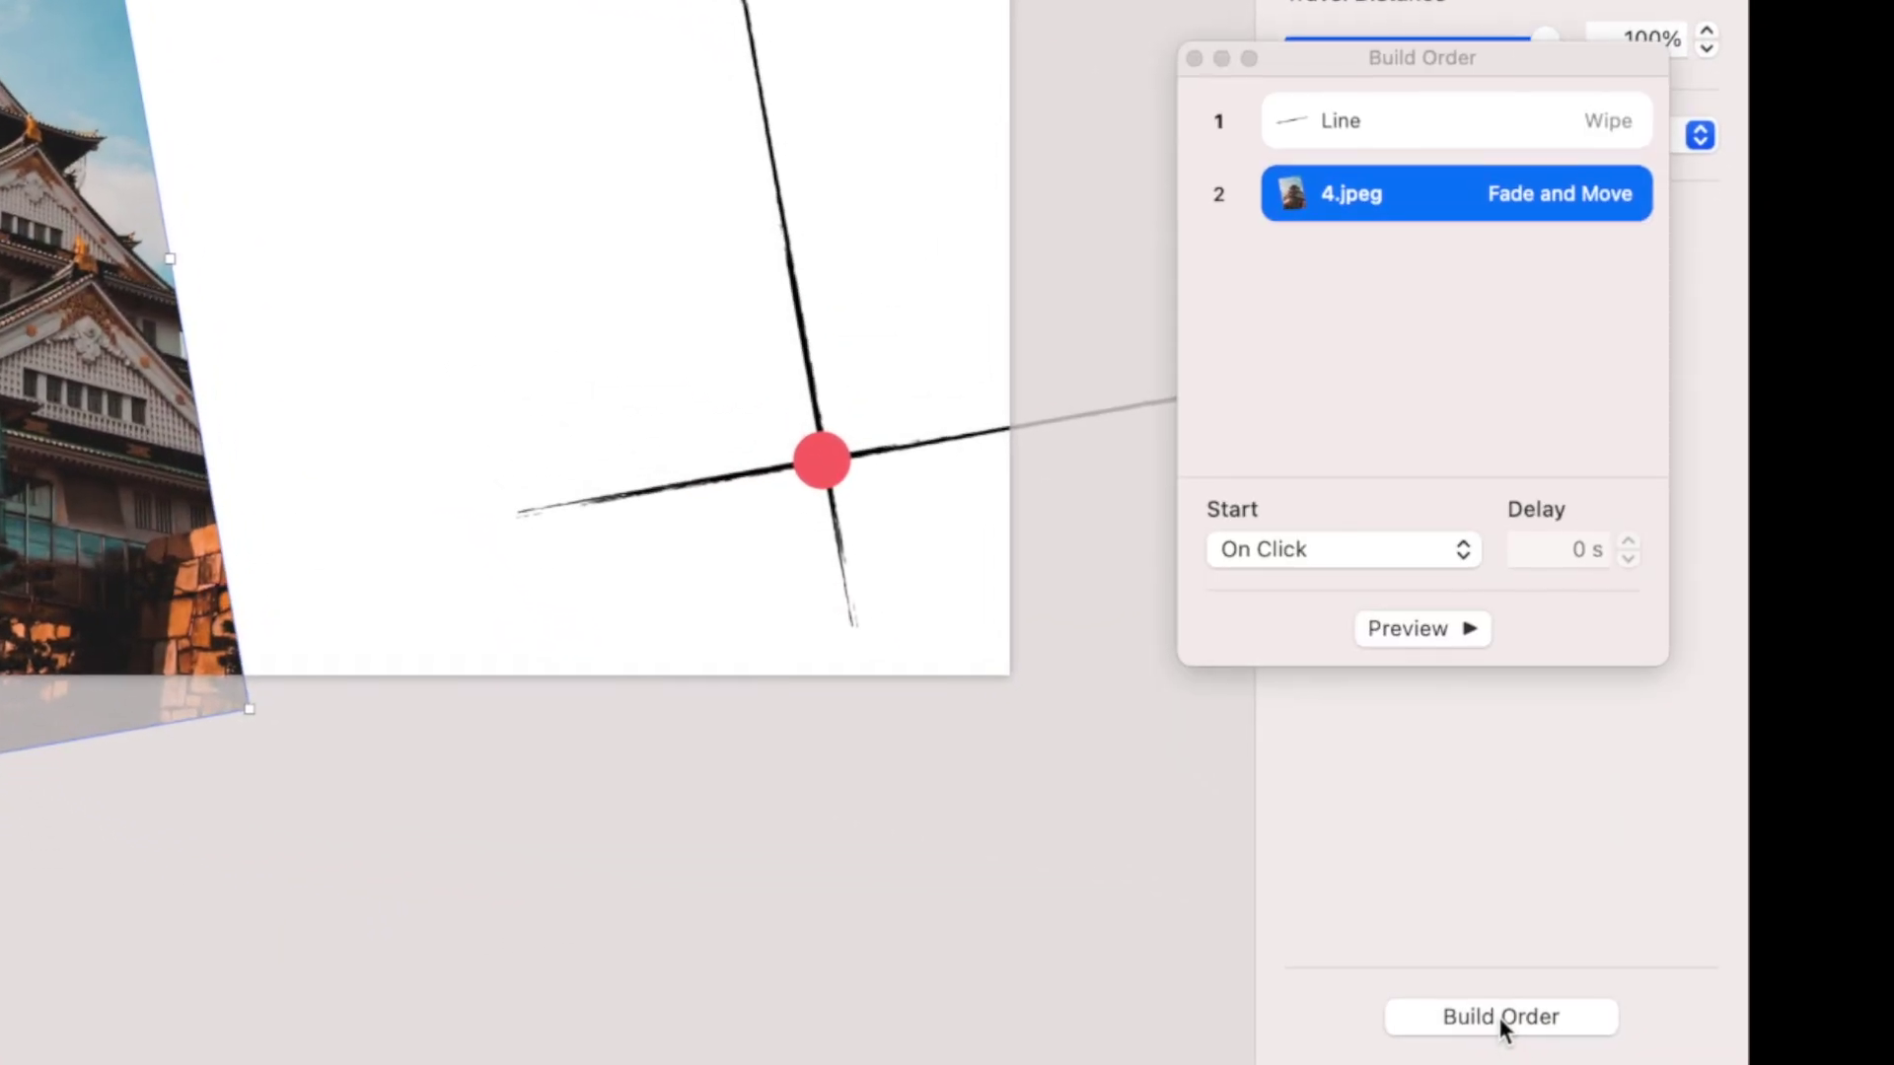
left_click(1483, 128)
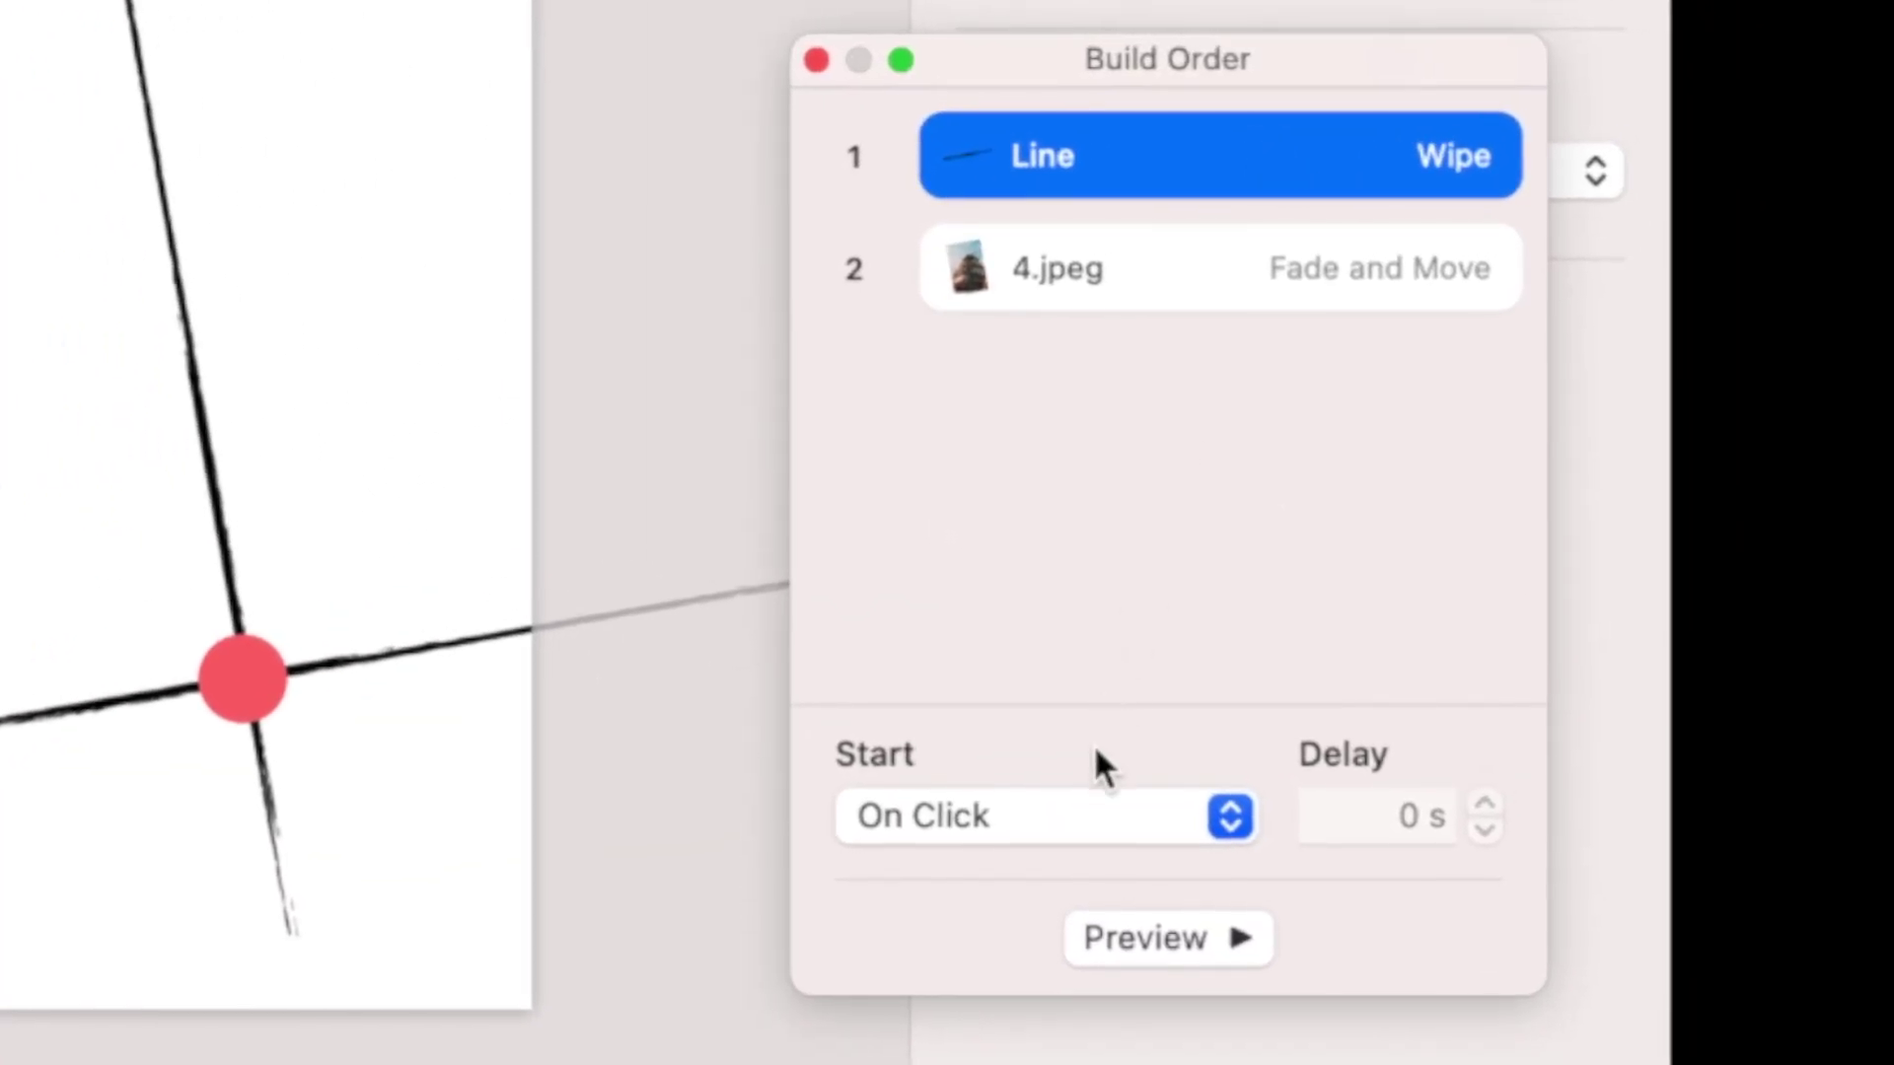
left_click(1361, 552)
left_click(1073, 876)
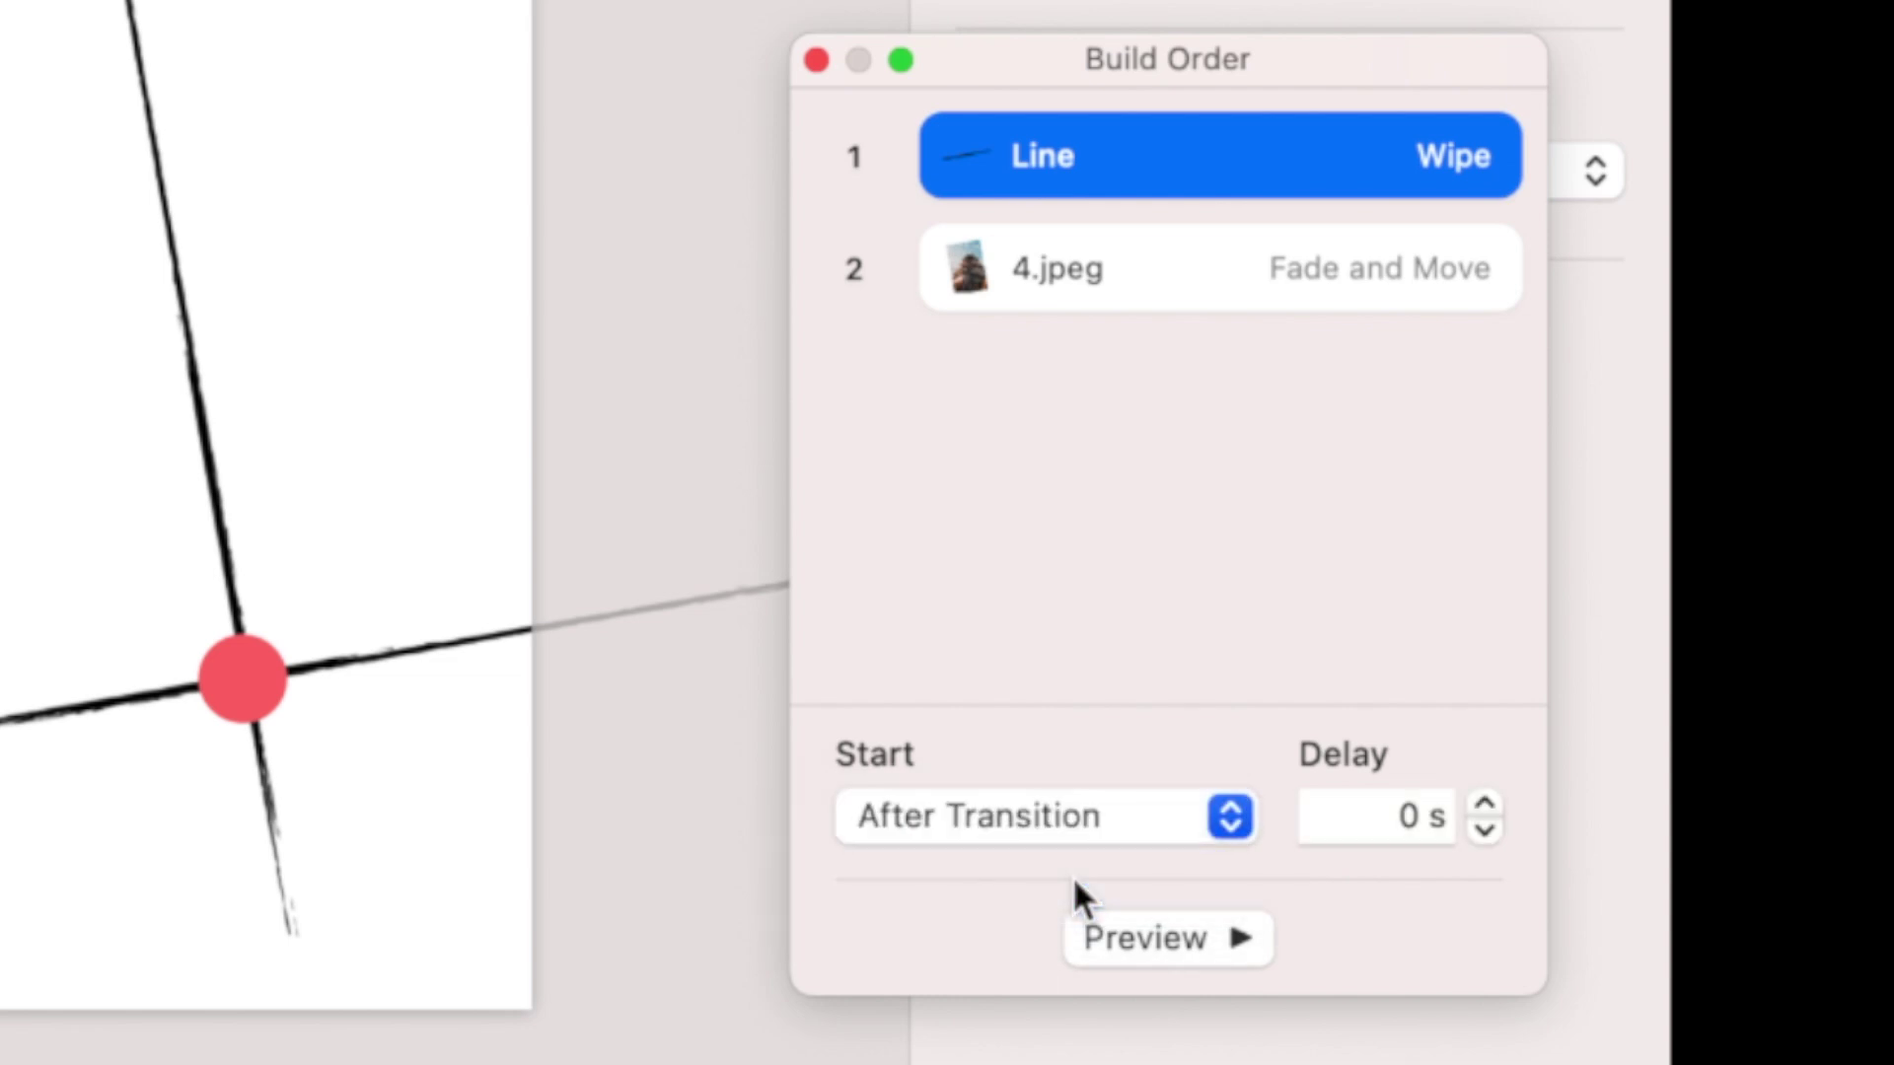
Start the castle photo's build on slide 4 With Build 1, and preview the builds.
left_click(1184, 286)
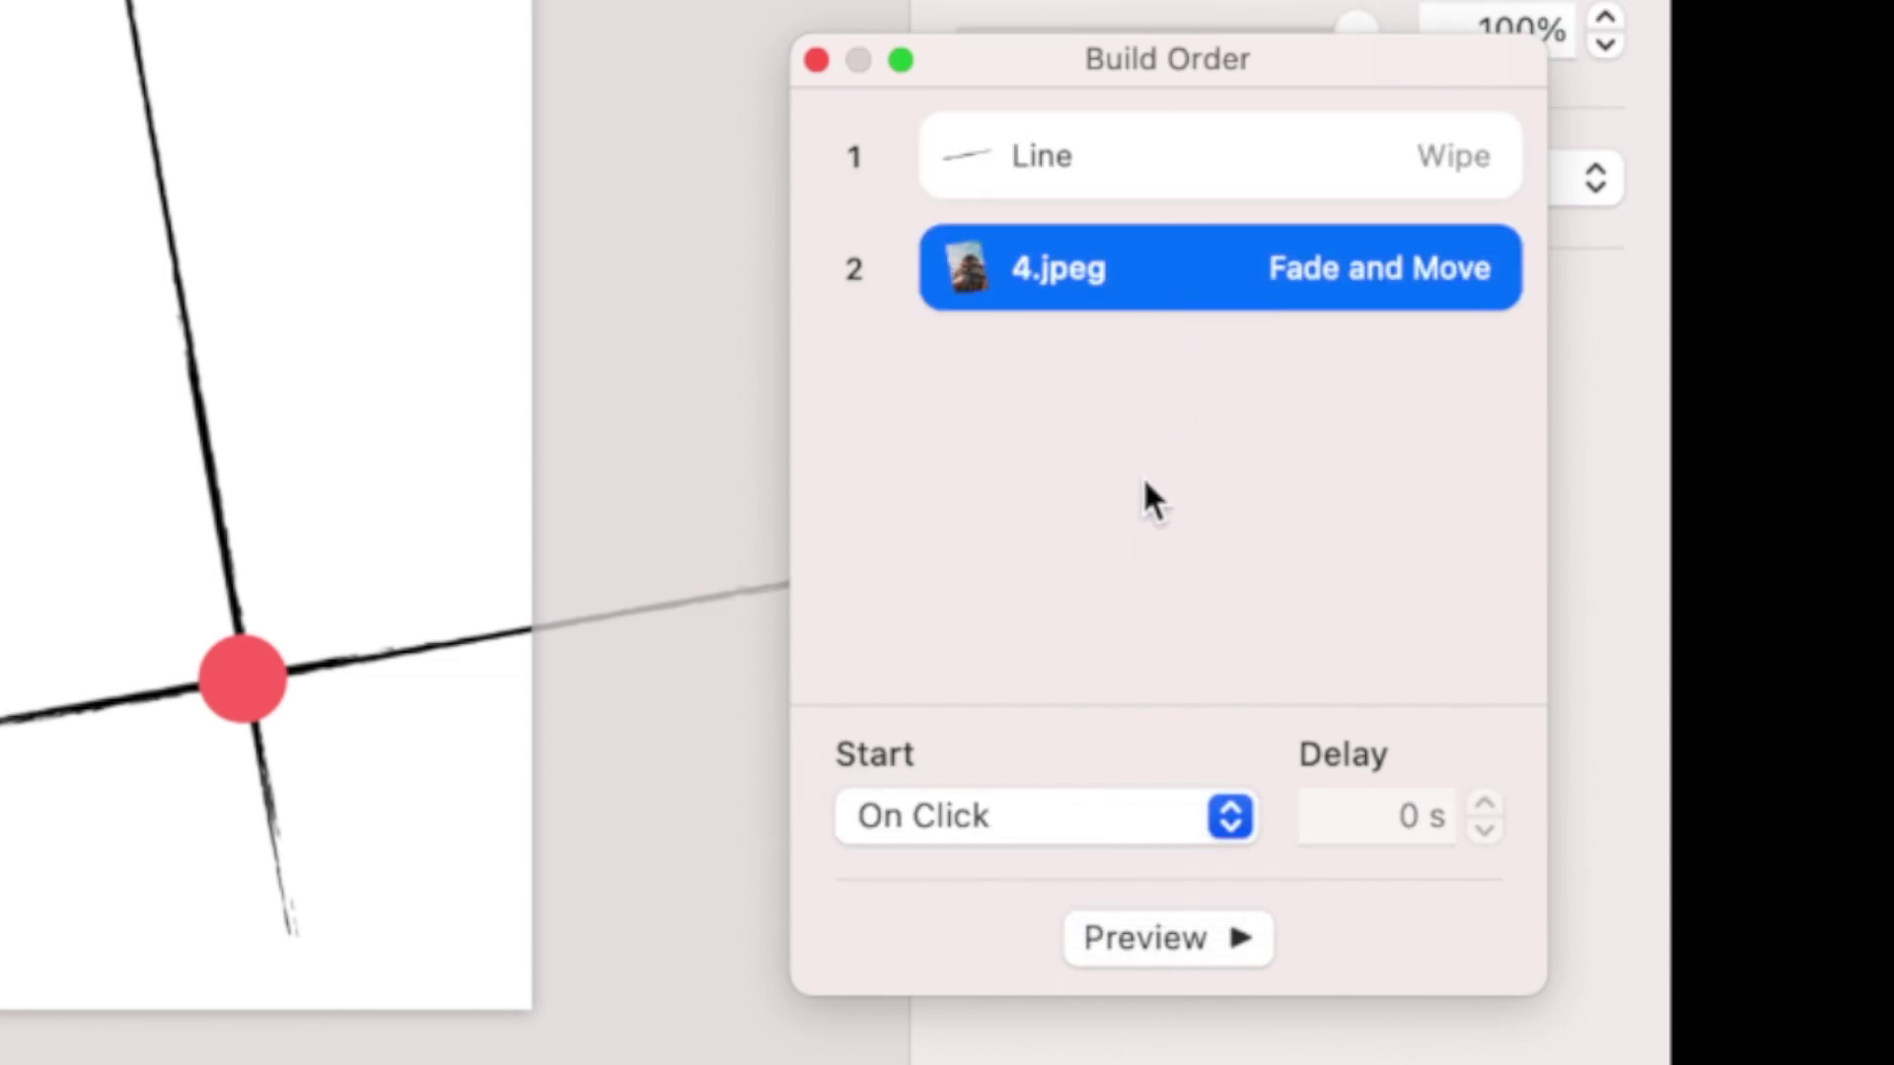
left_click(1093, 815)
left_click(1076, 887)
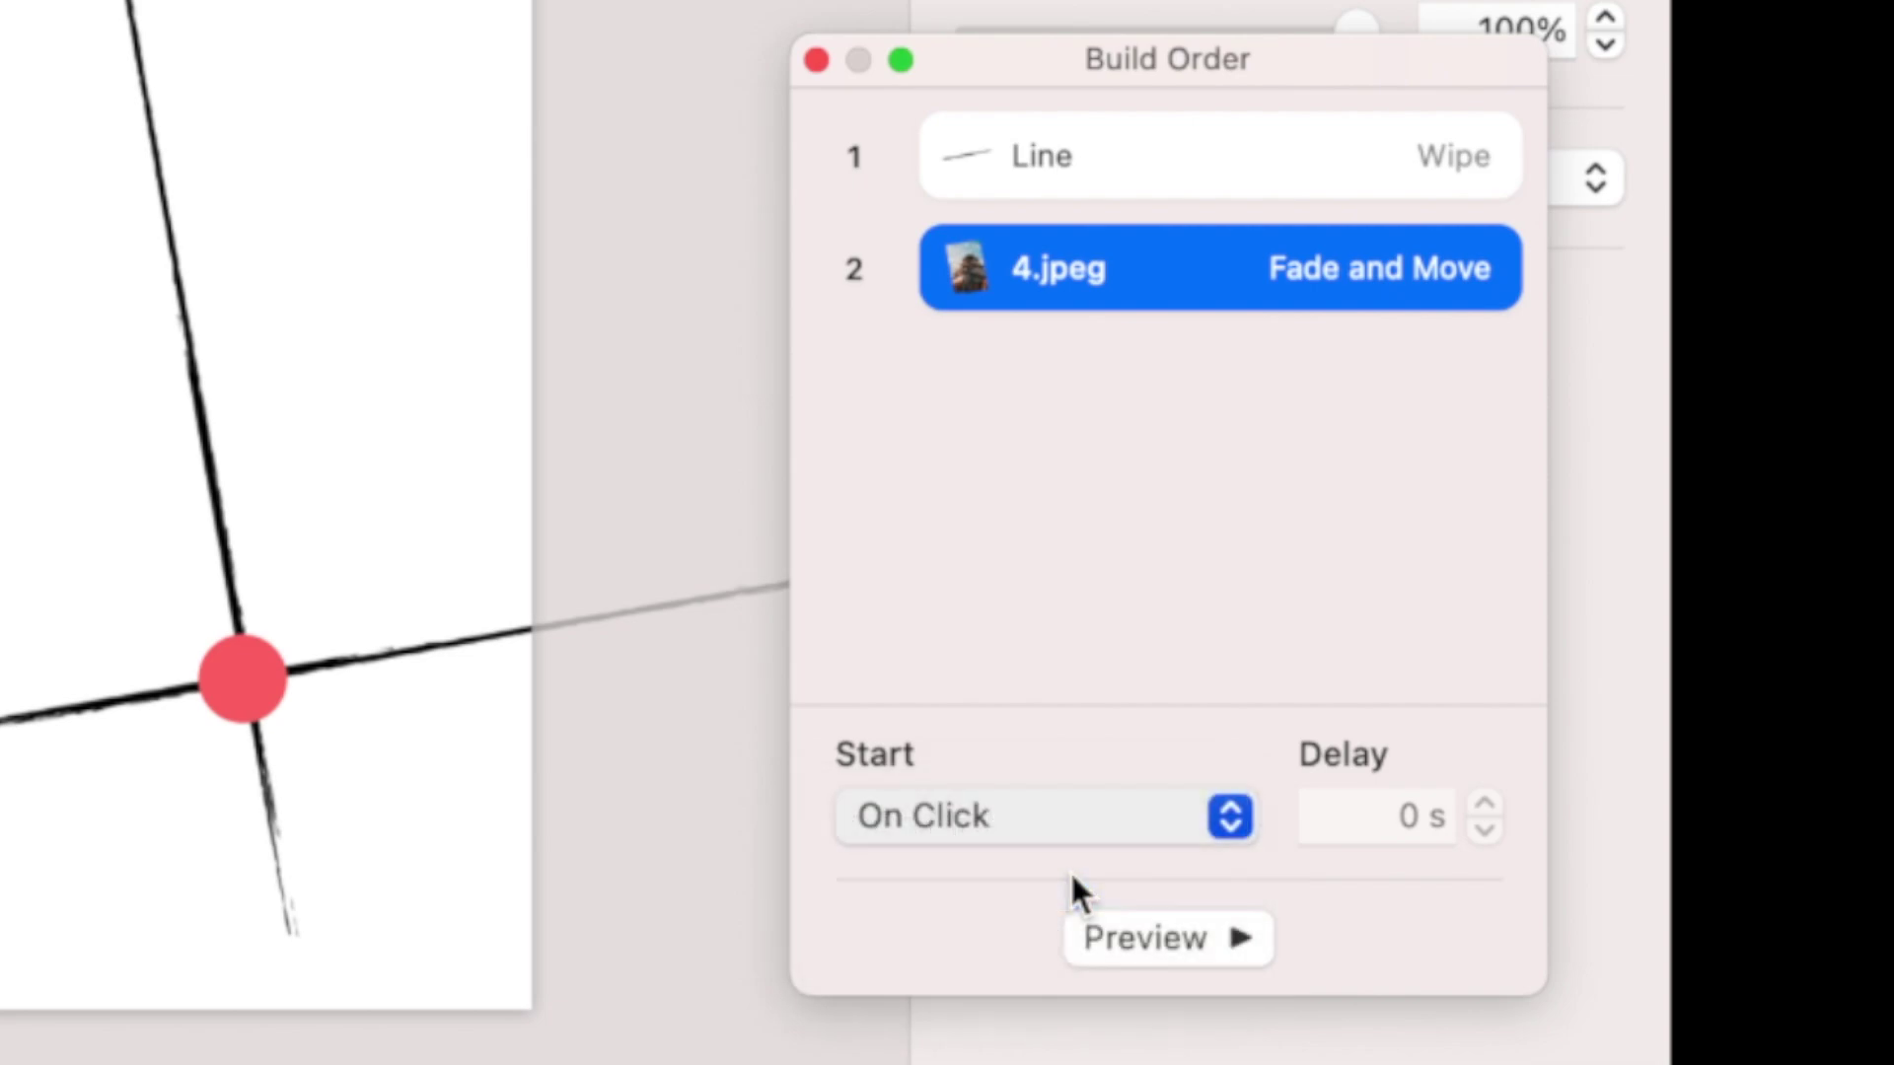
left_click(1145, 935)
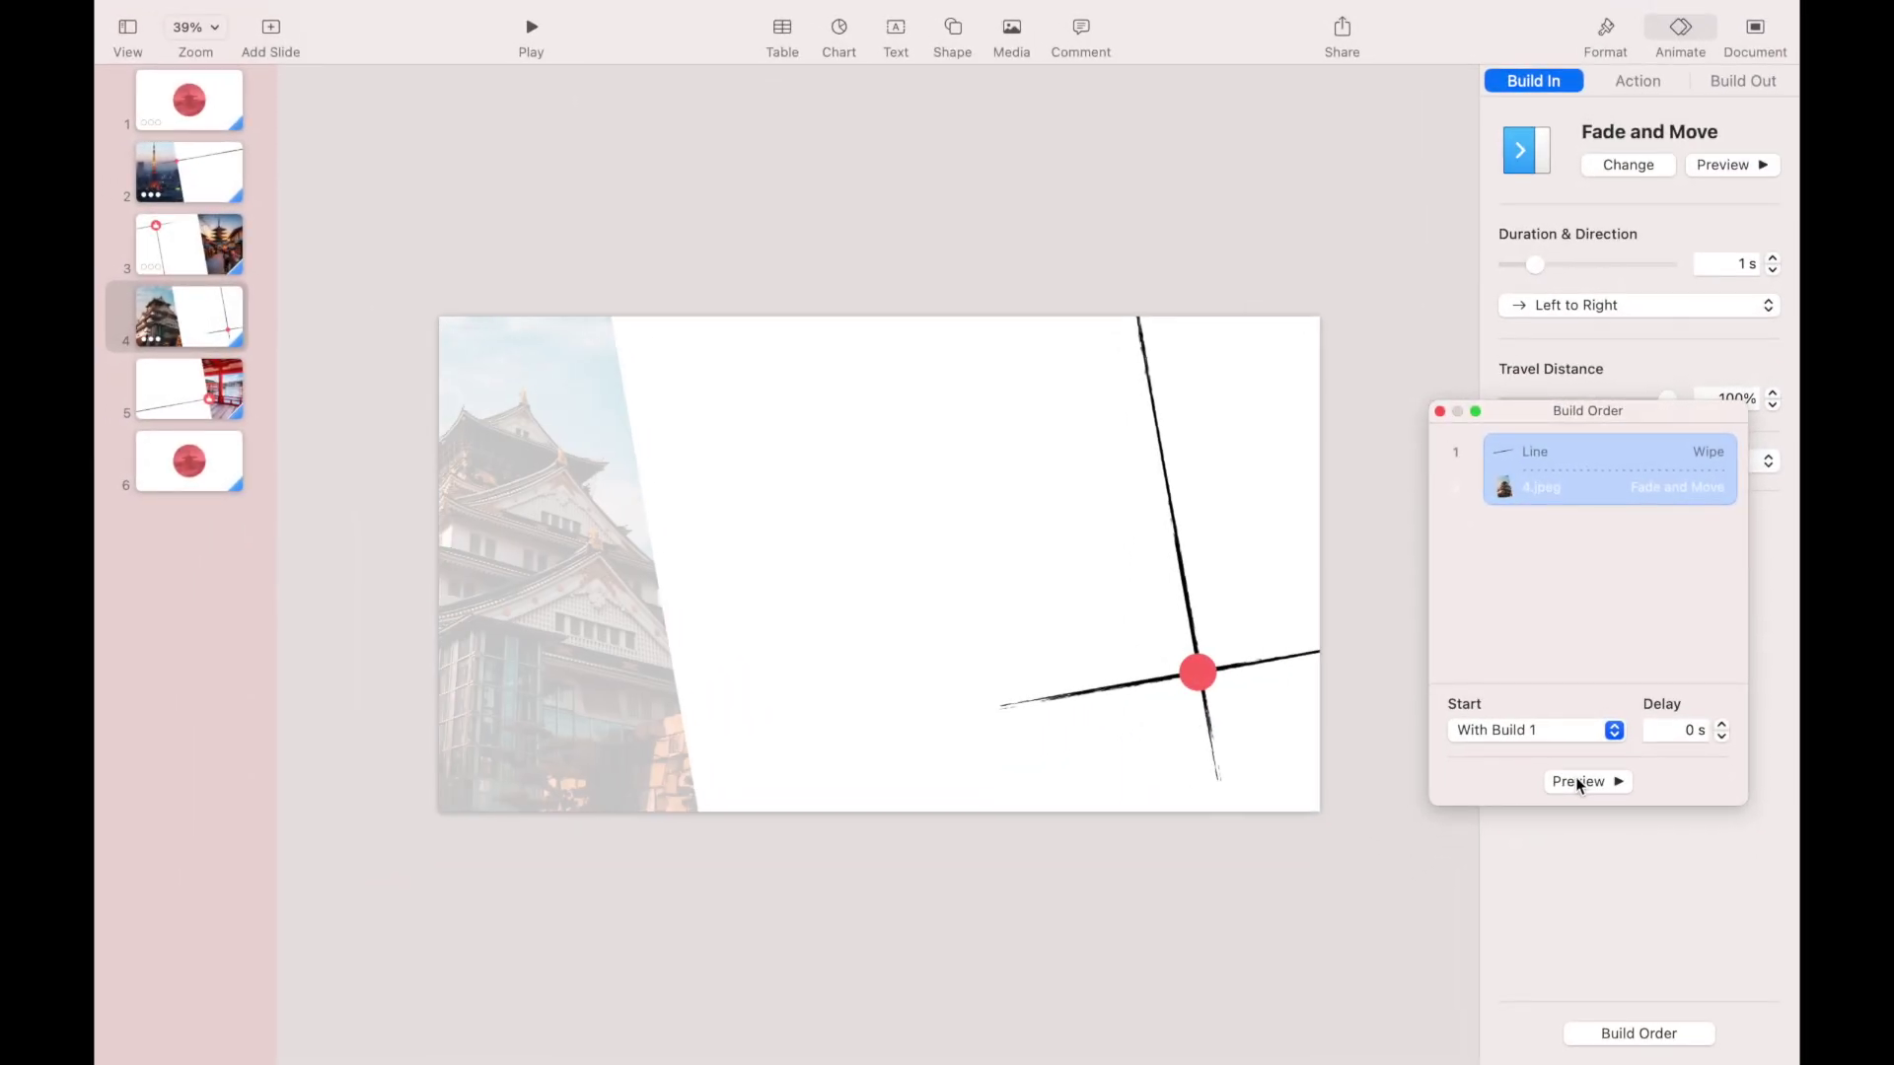
left_click(1440, 413)
Add a Pop build-in effect to the white thumbs-up icon on slide 5.
left_click(177, 385)
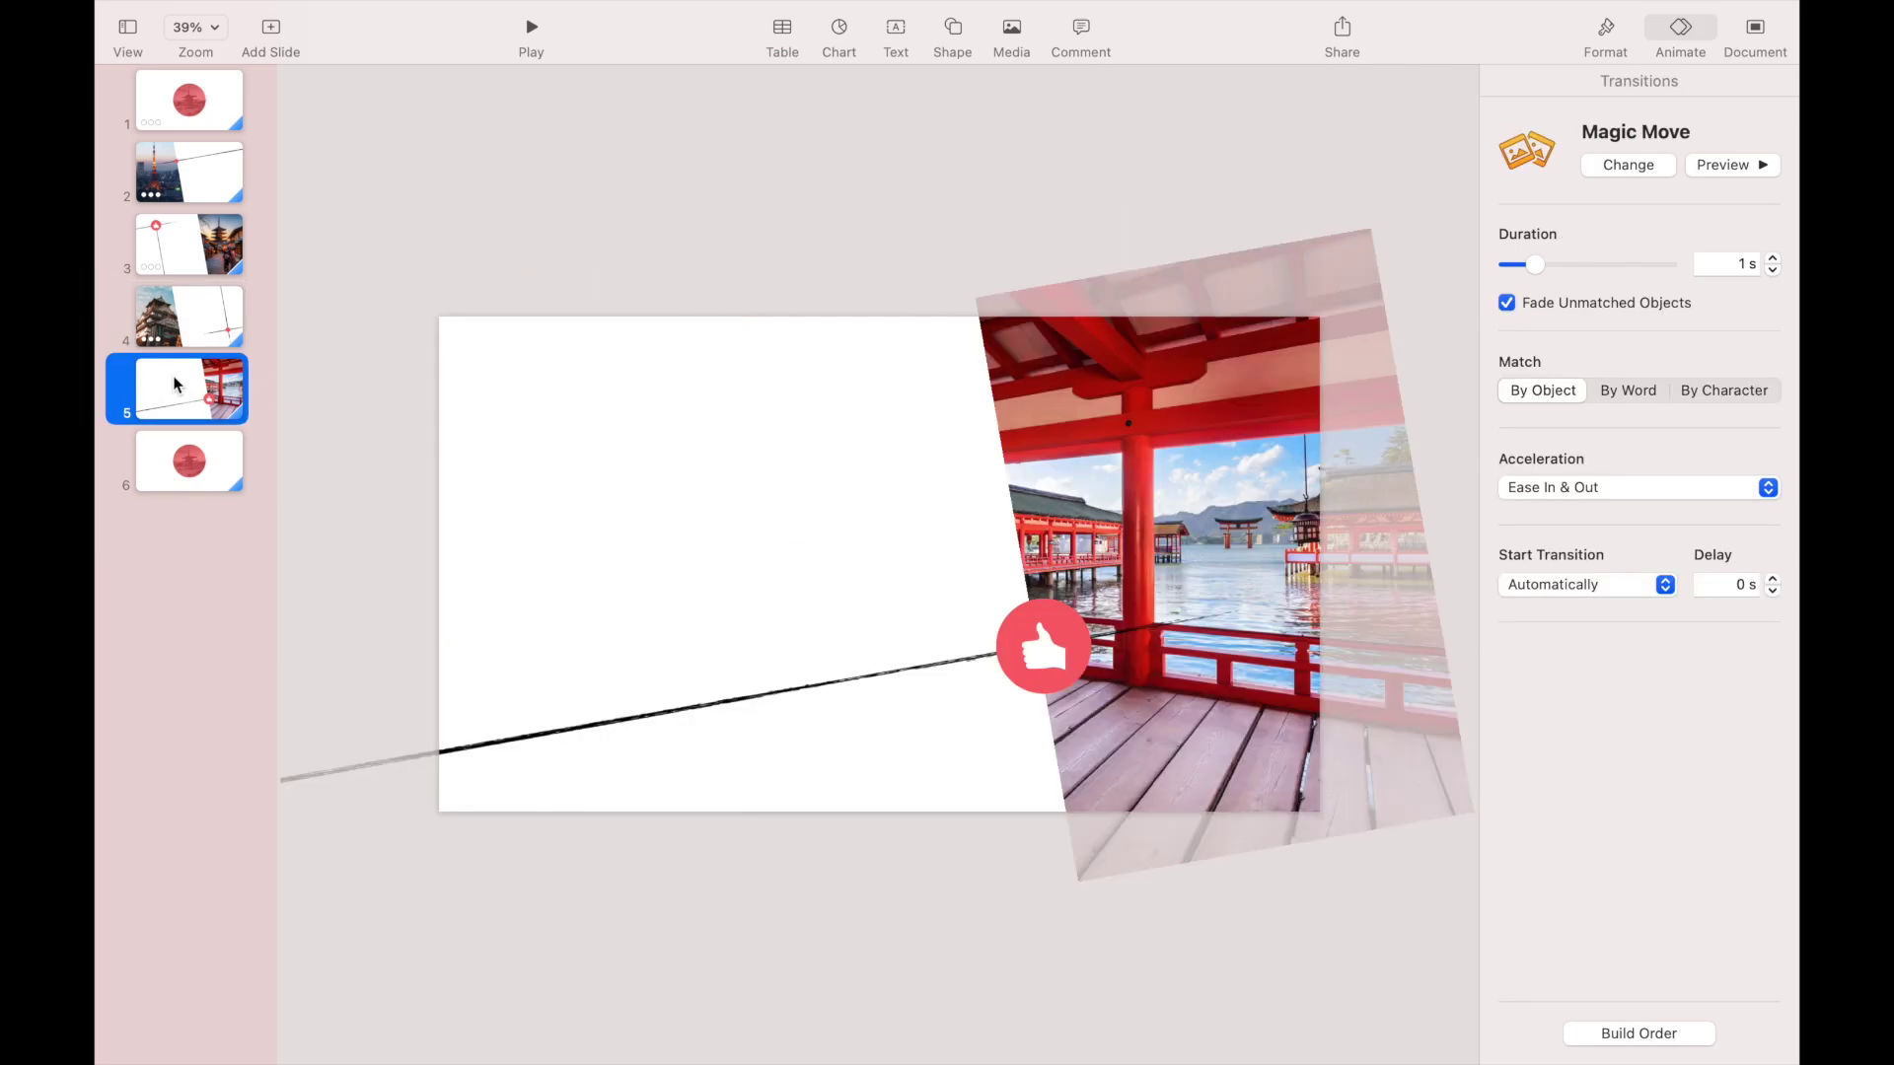
left_click(1040, 666)
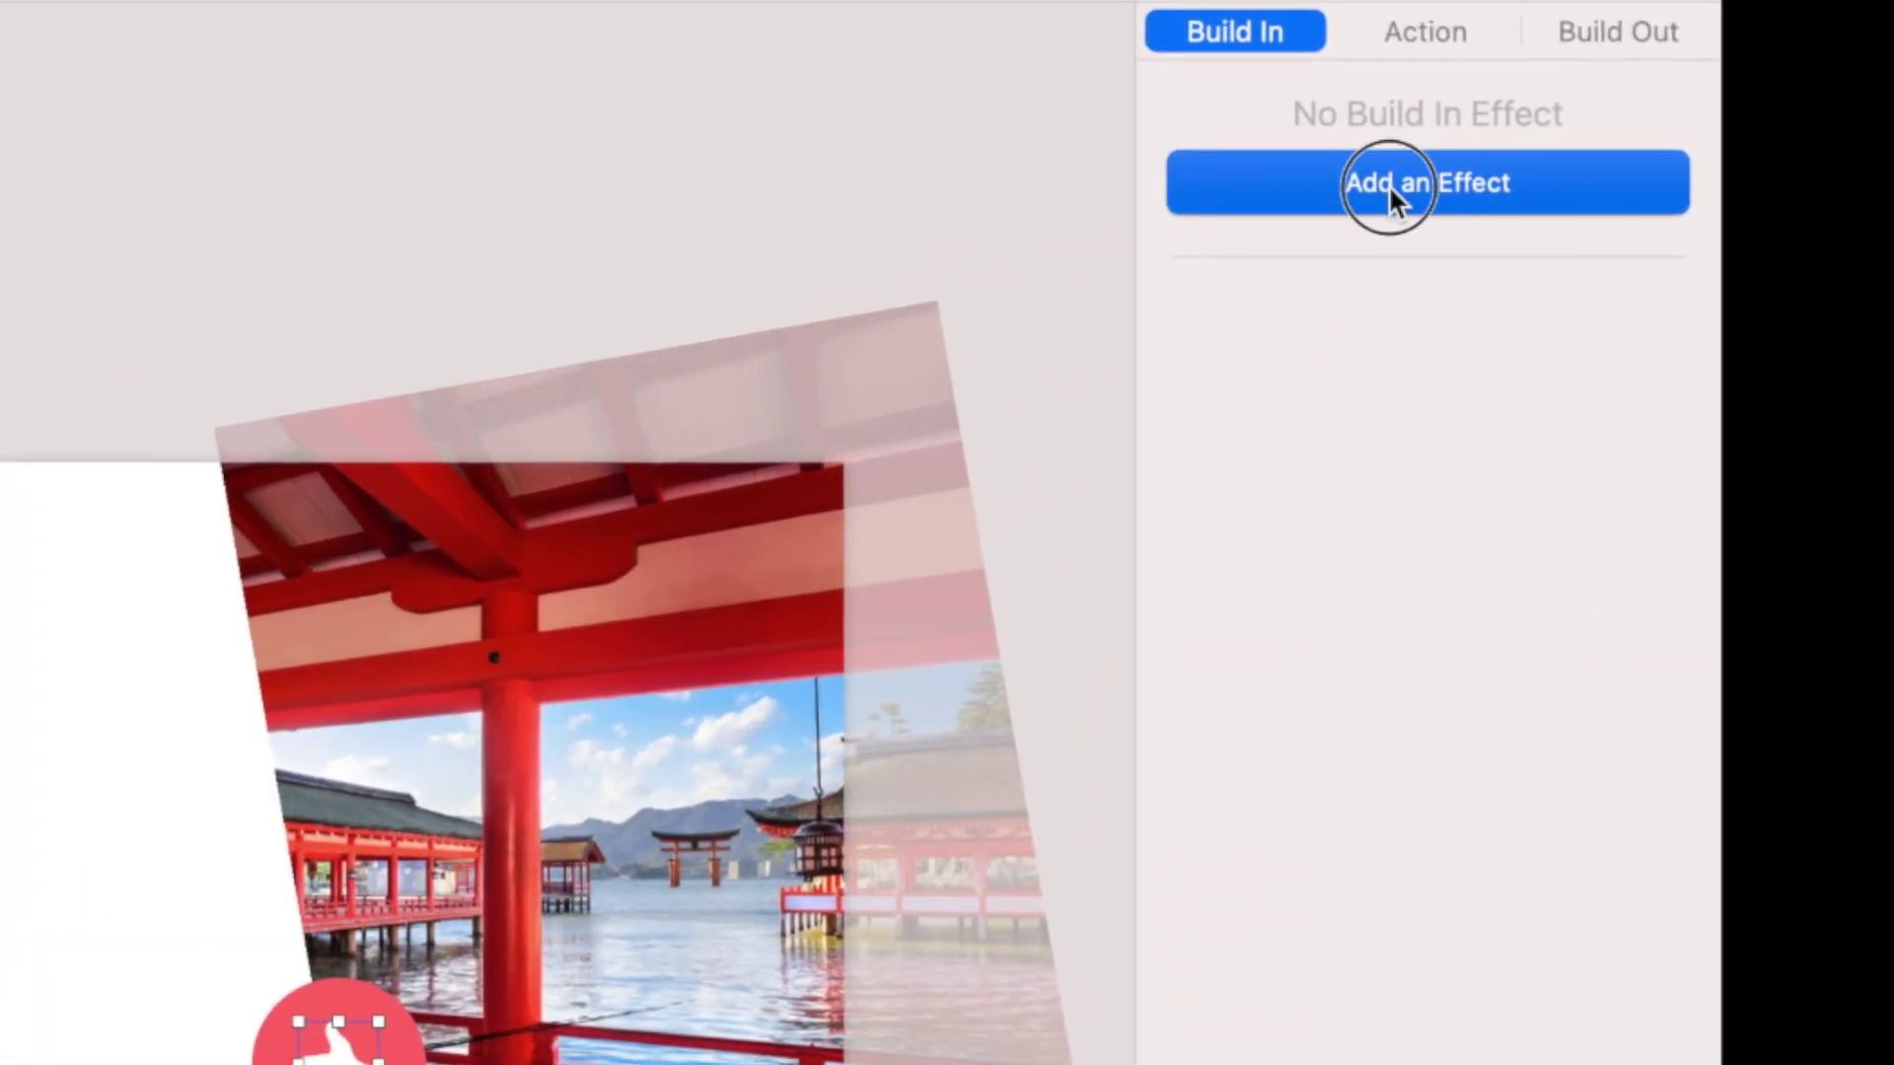
left_click(1388, 186)
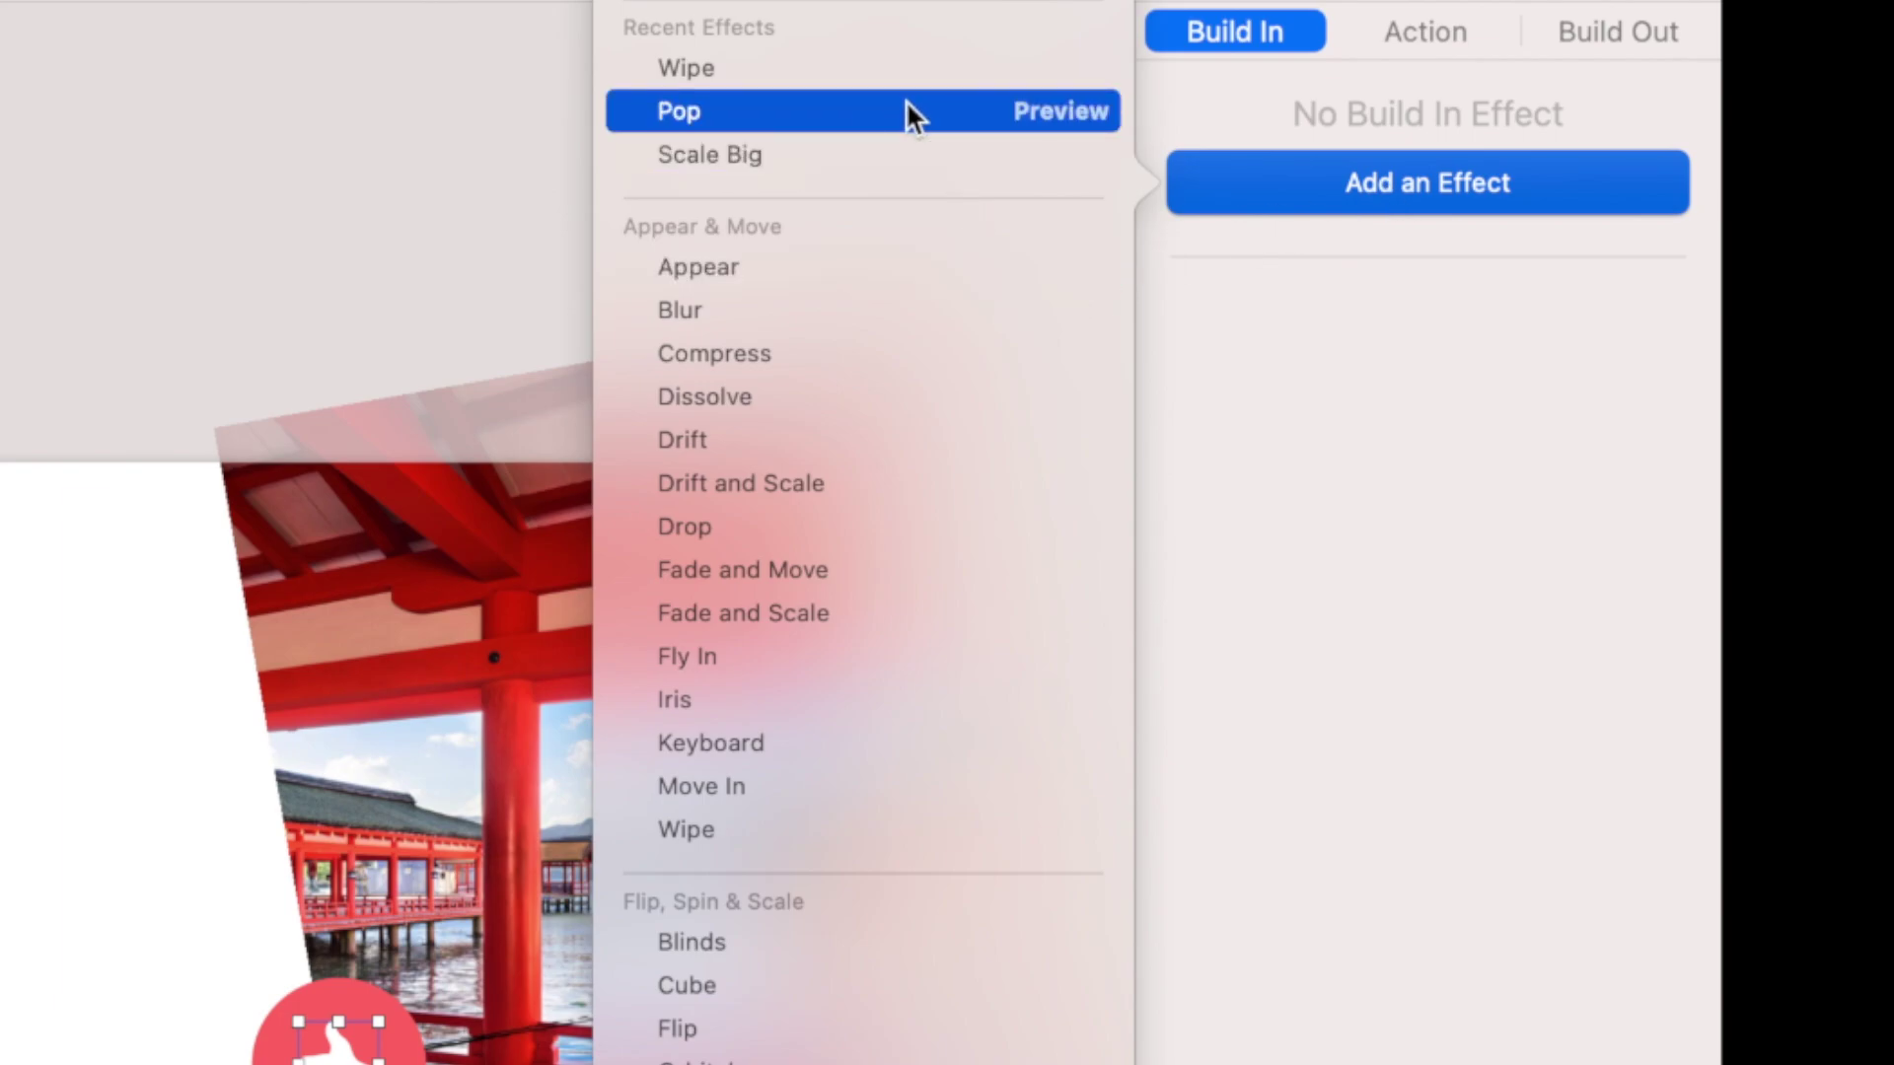
left_click(907, 110)
Give the red shrine photo on slide 5 a Fade and Move build-in effect running Right to Left.
left_click(659, 593)
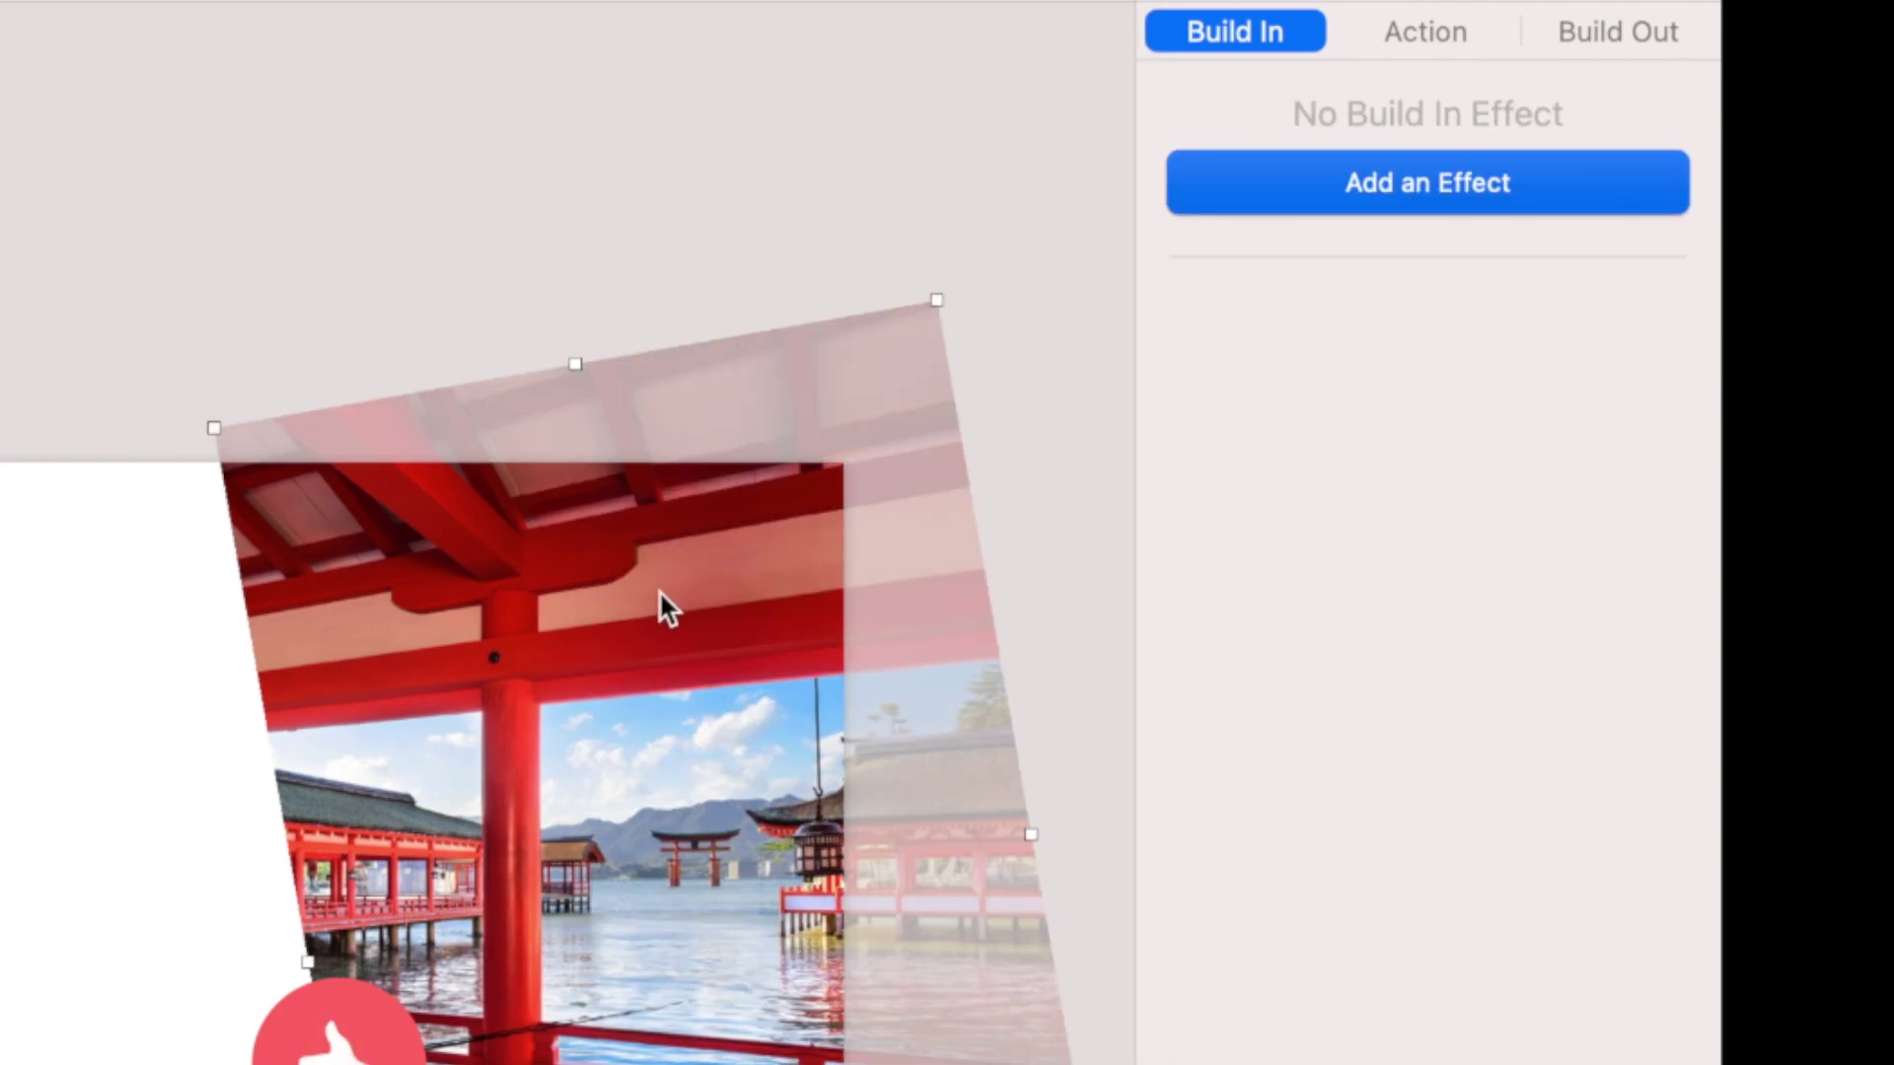
left_click(1298, 185)
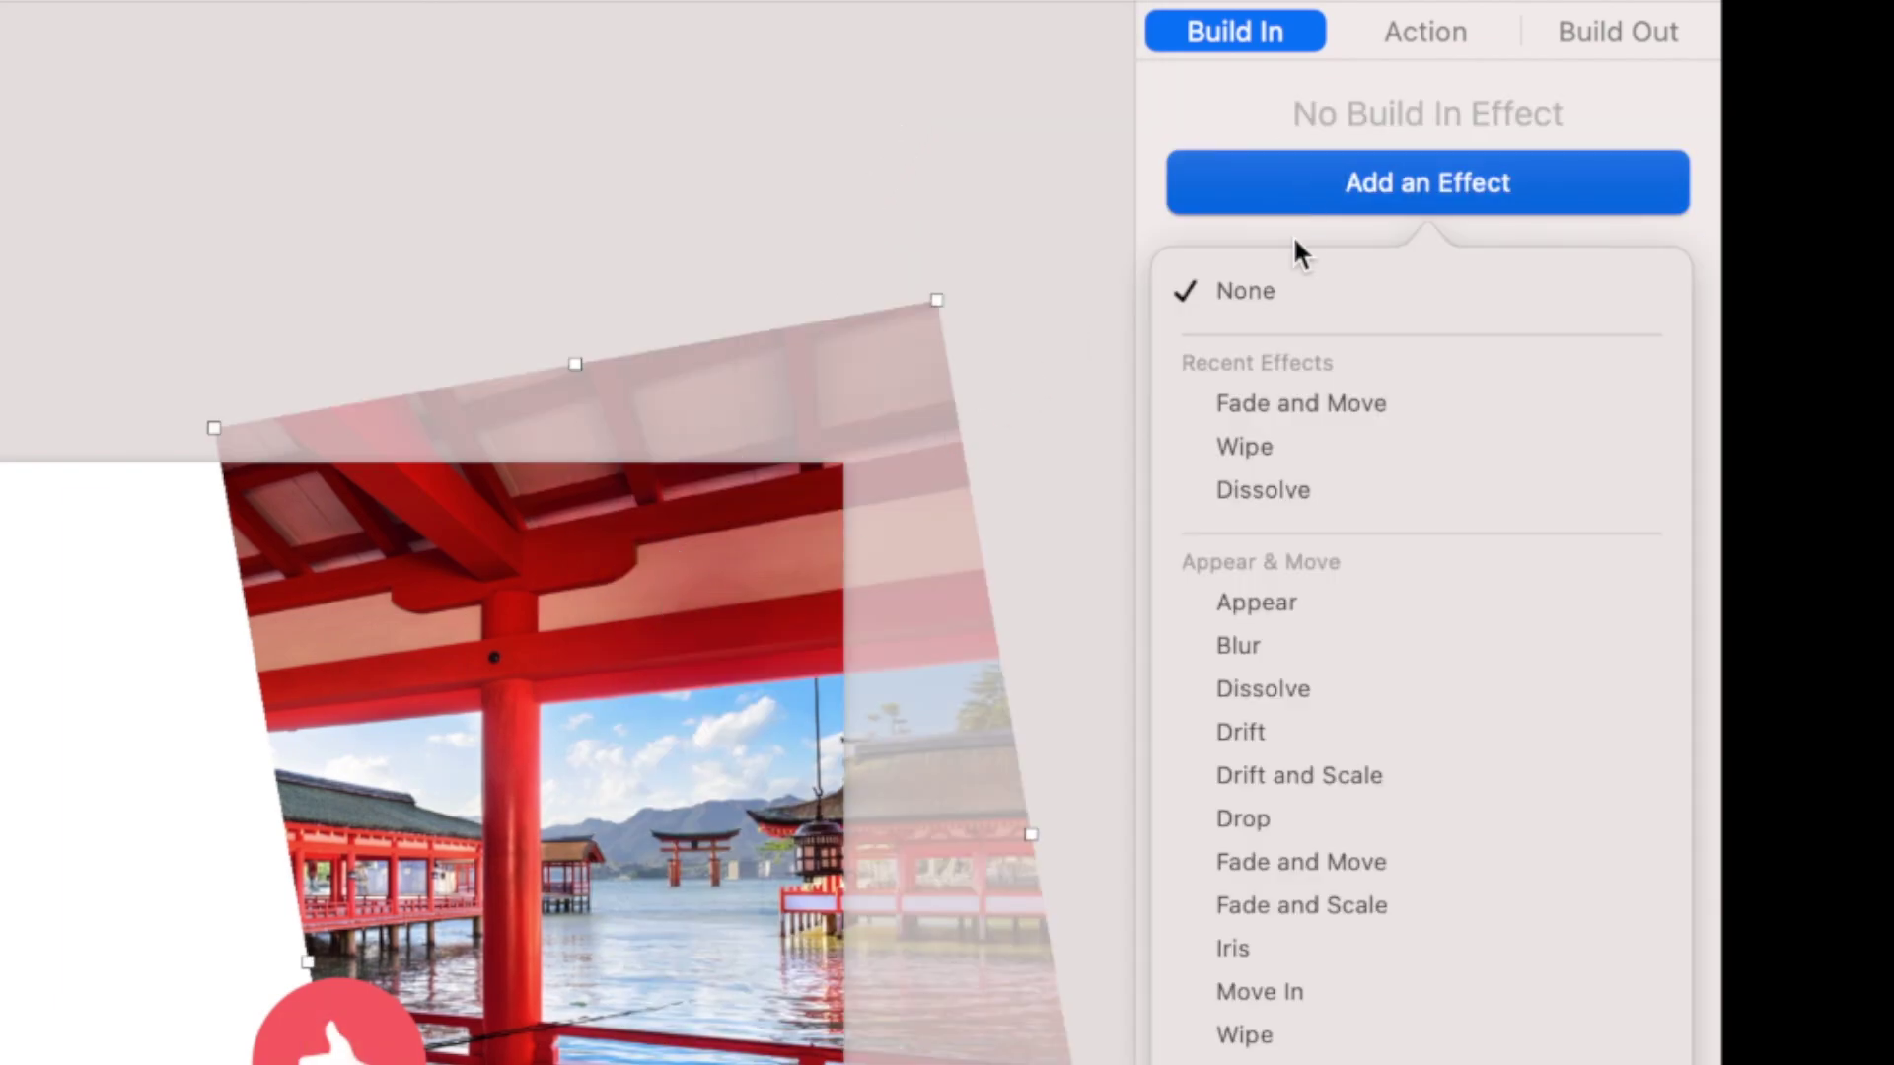
left_click(1297, 406)
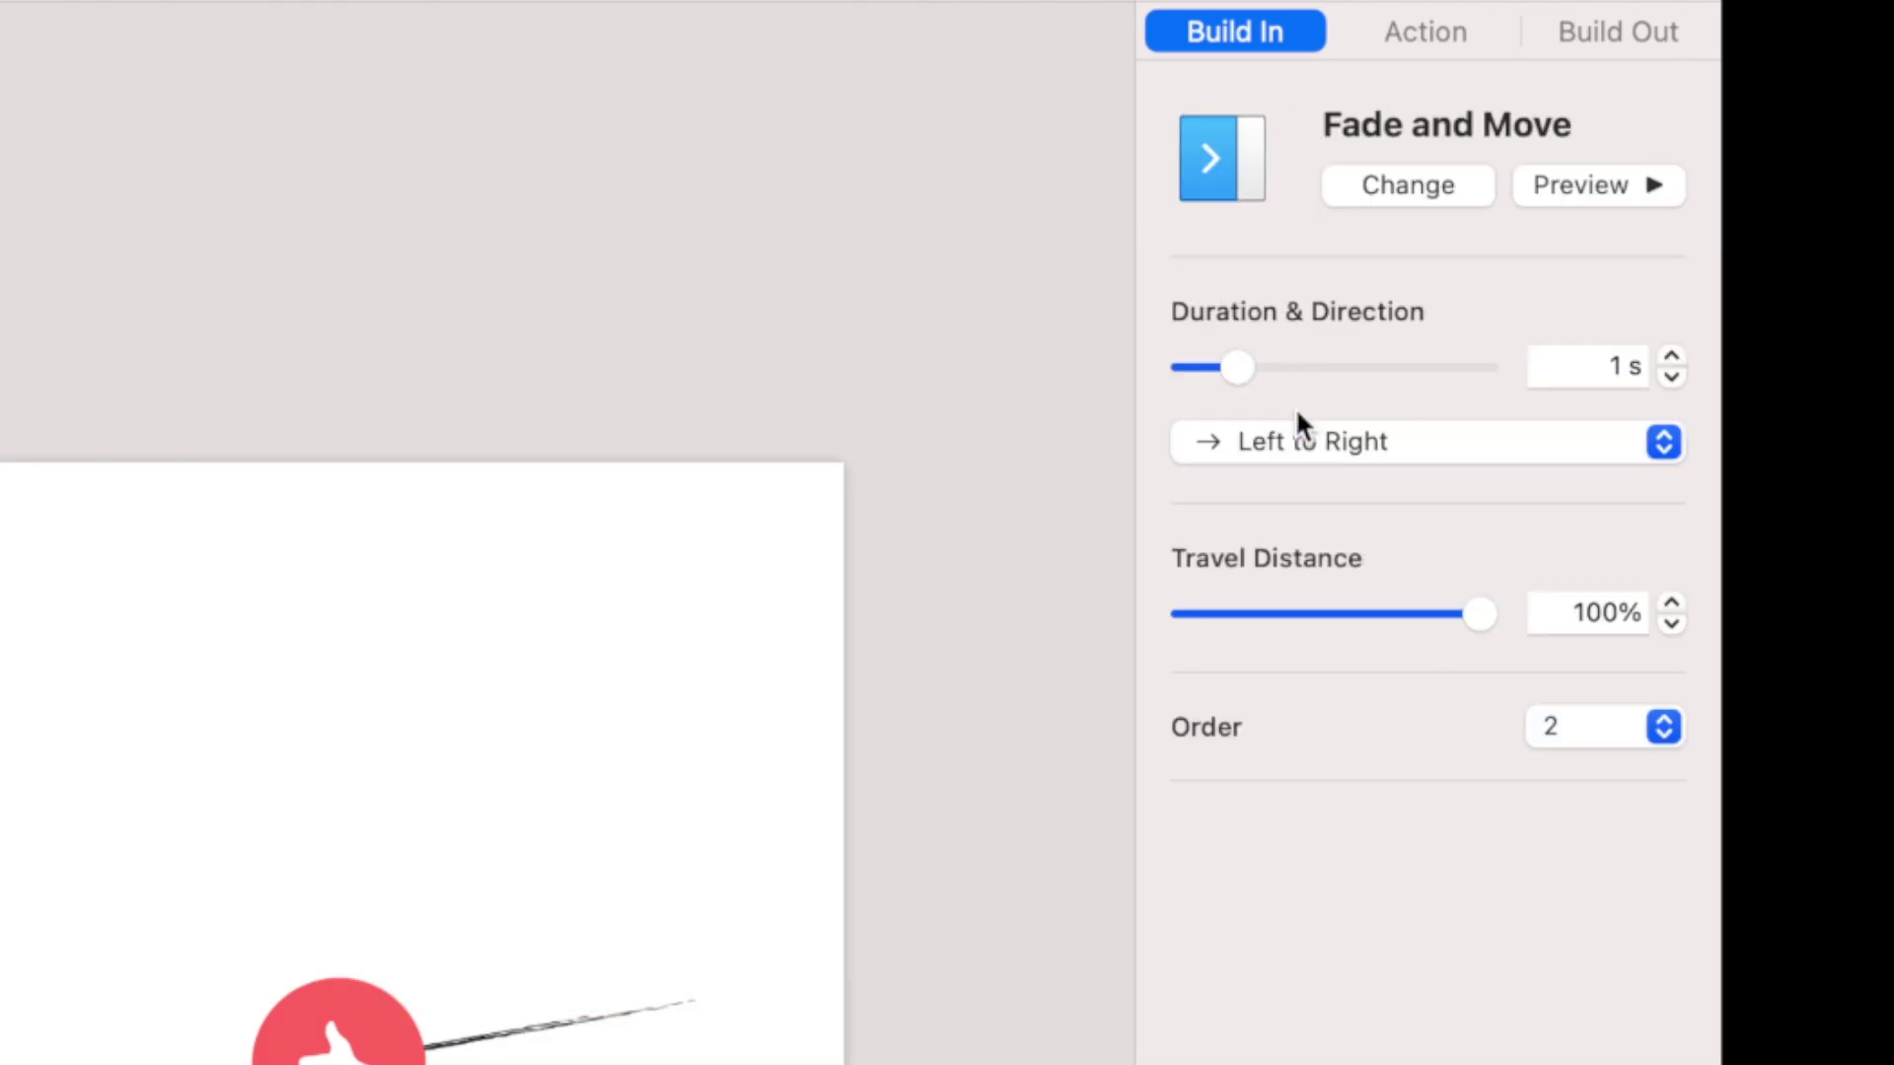
left_click(1297, 436)
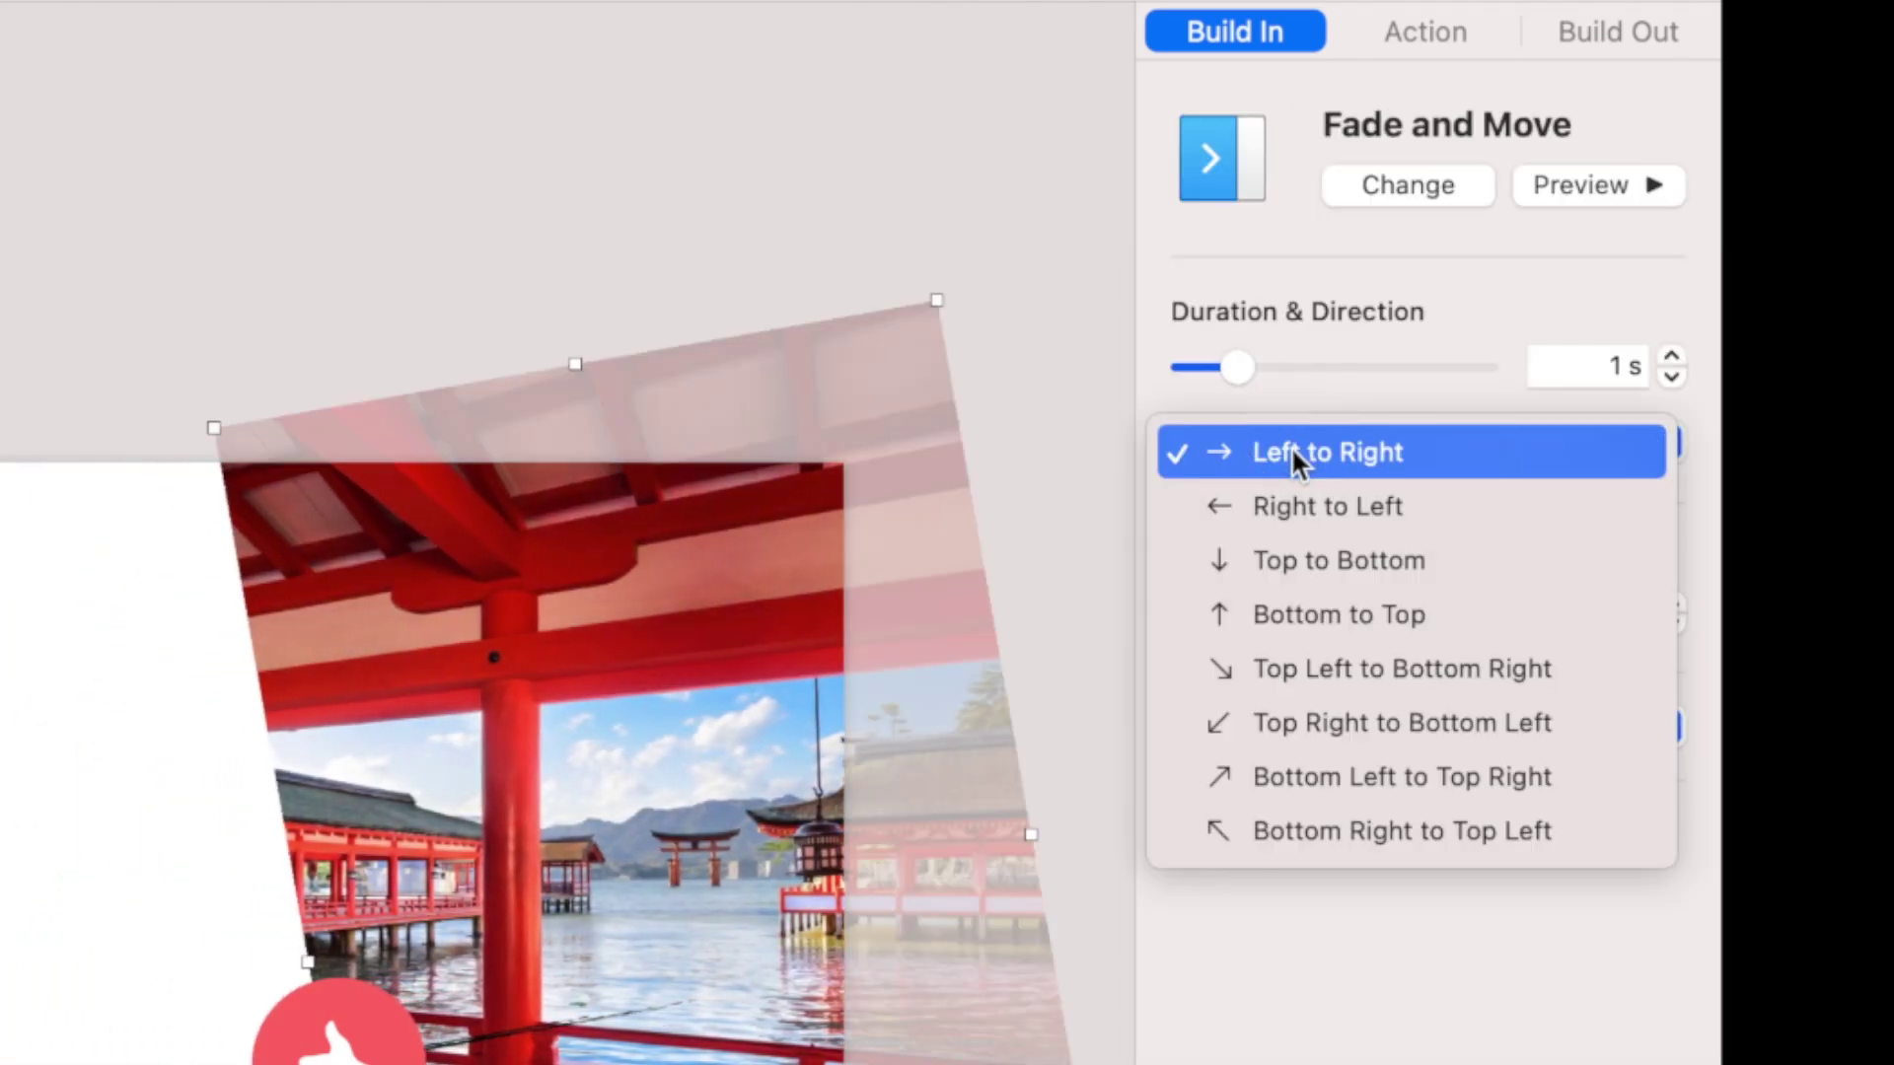
left_click(1286, 506)
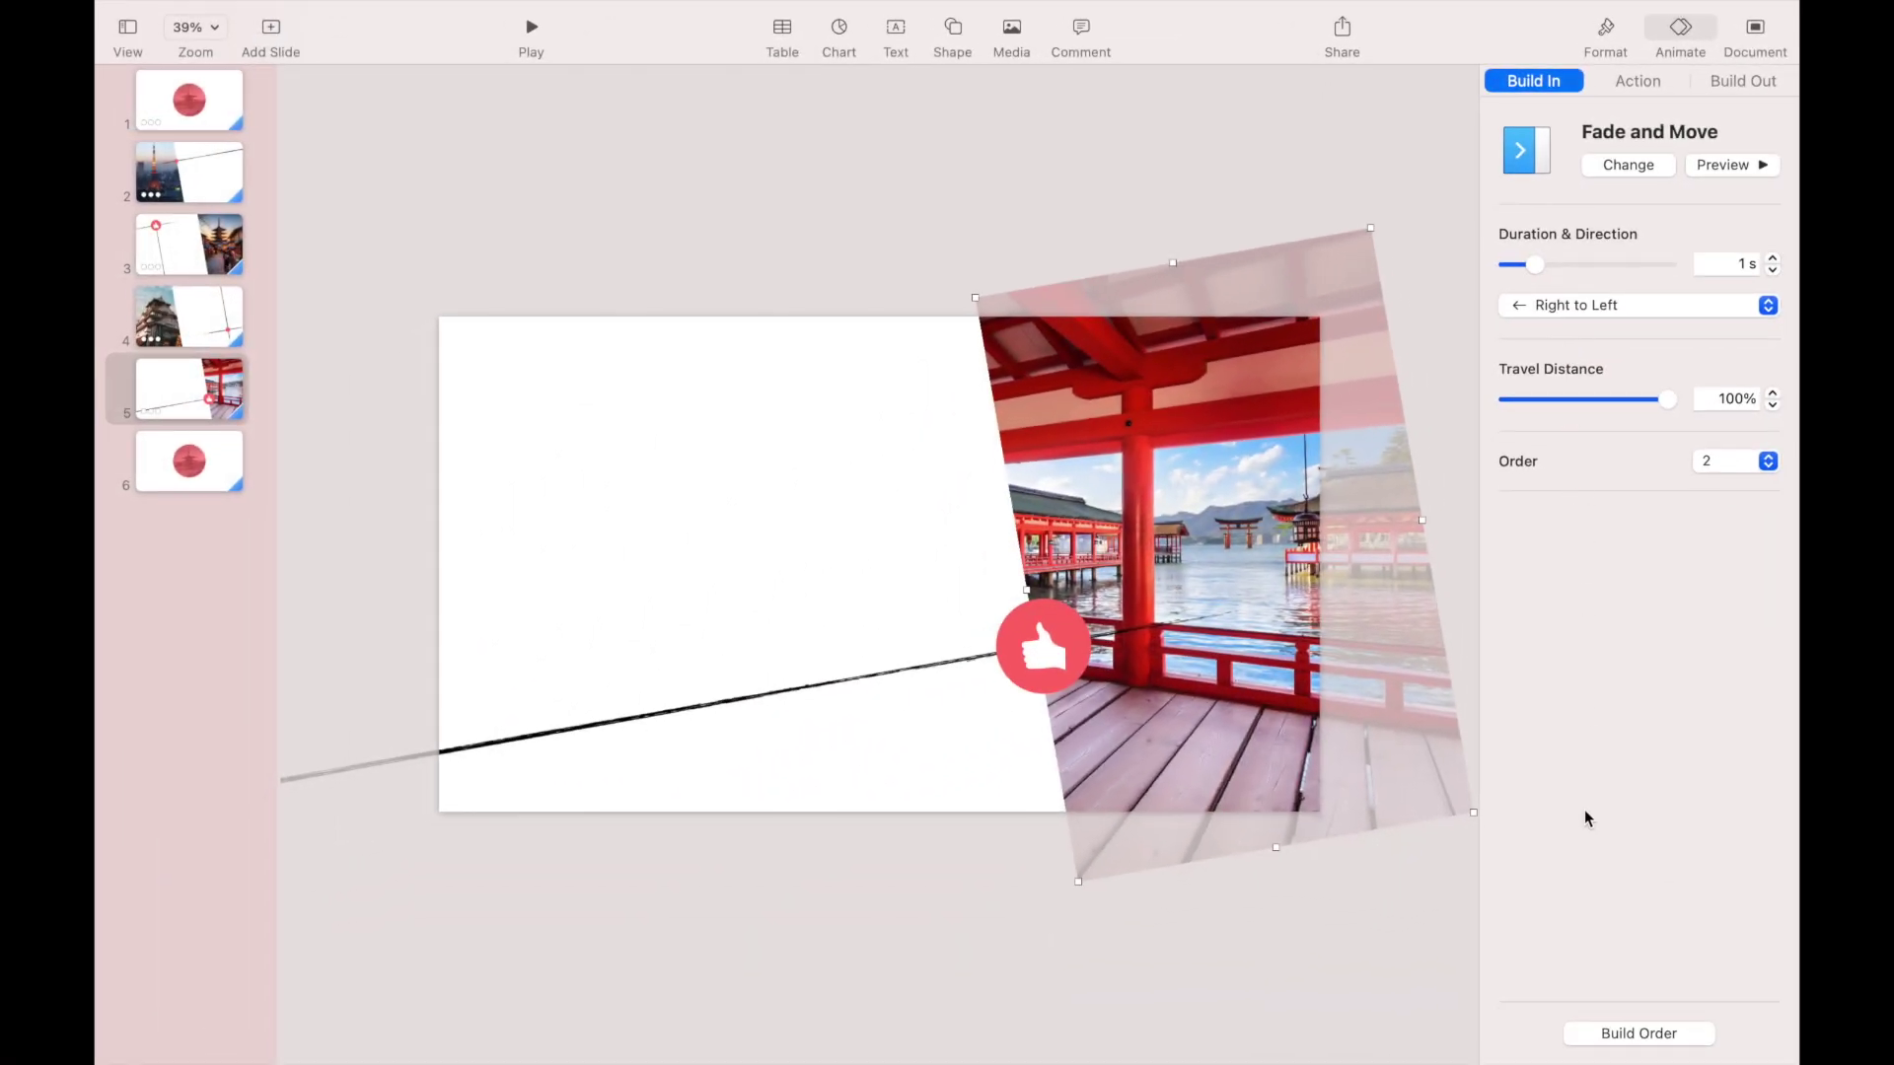
Set the thumbs-up icon's Pop build on slide 5 to start After Transition.
left_click(1639, 1033)
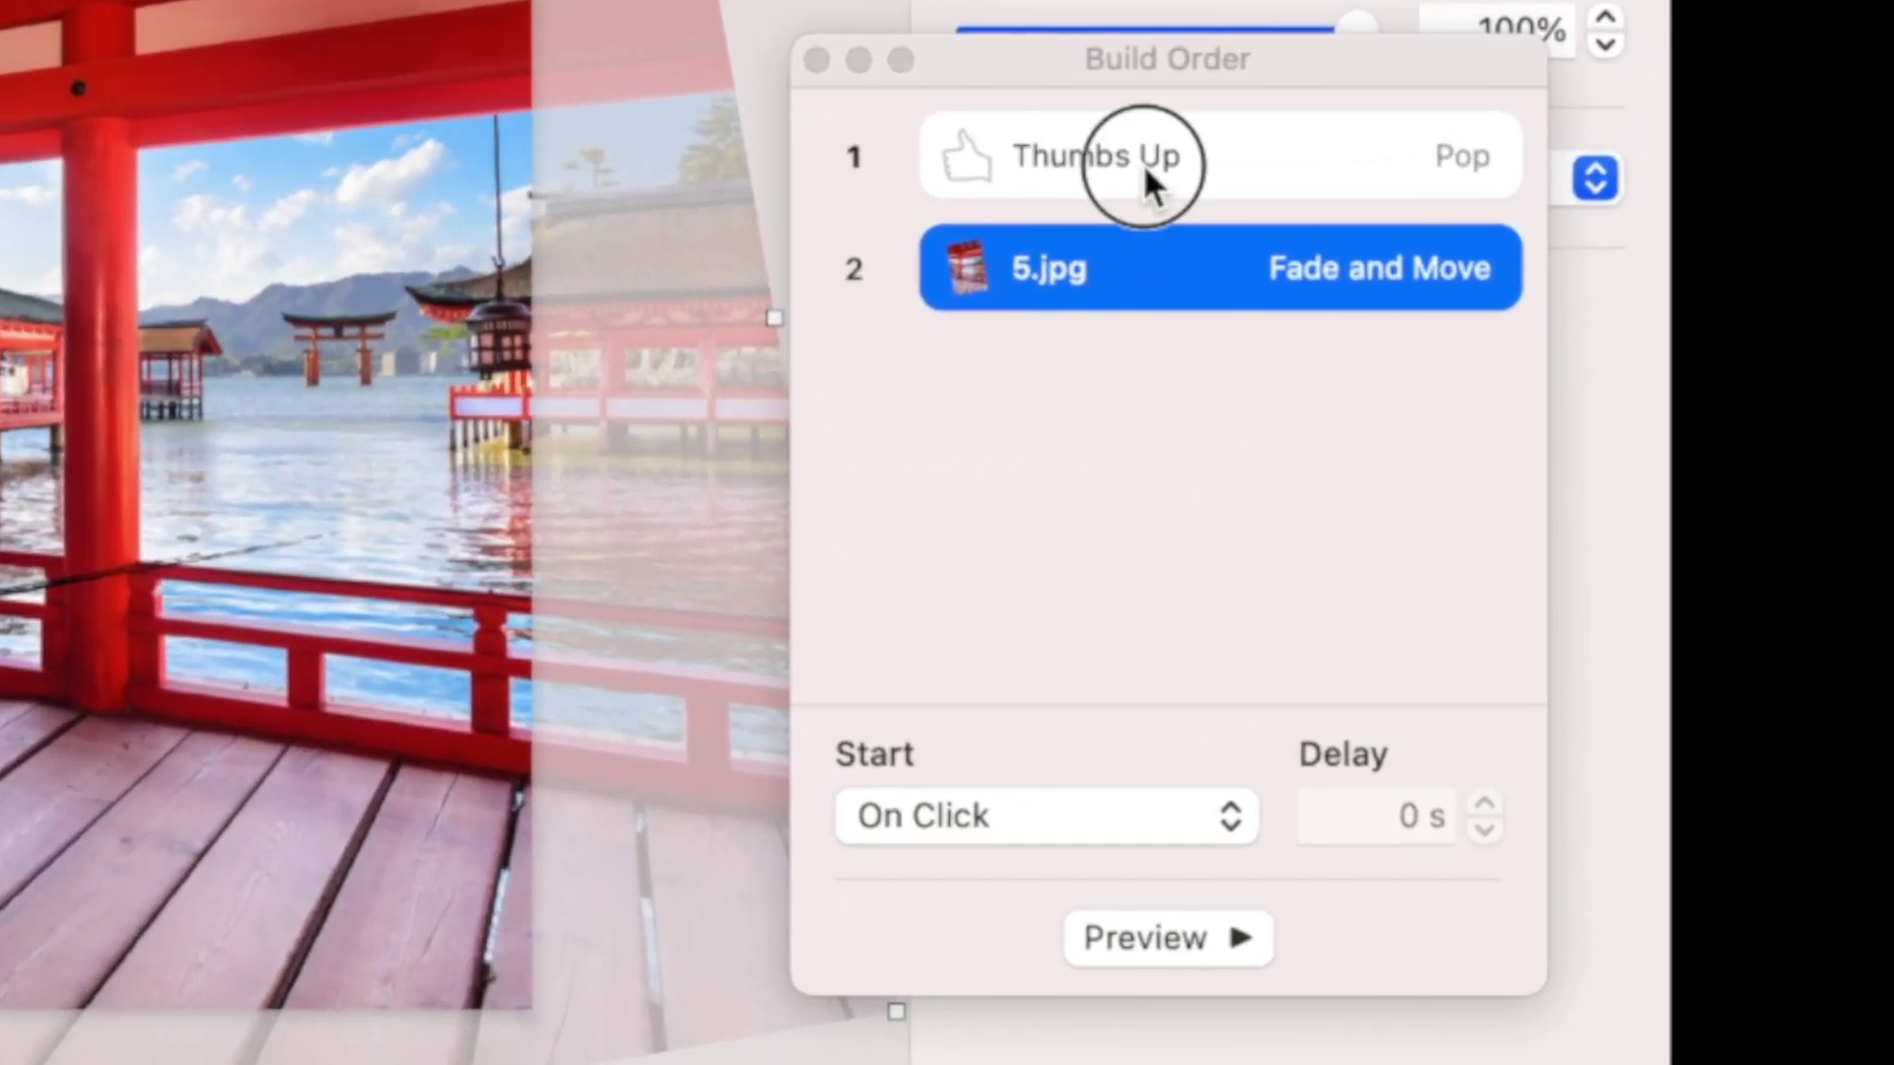
left_click(1395, 129)
left_click(1047, 814)
left_click(1027, 883)
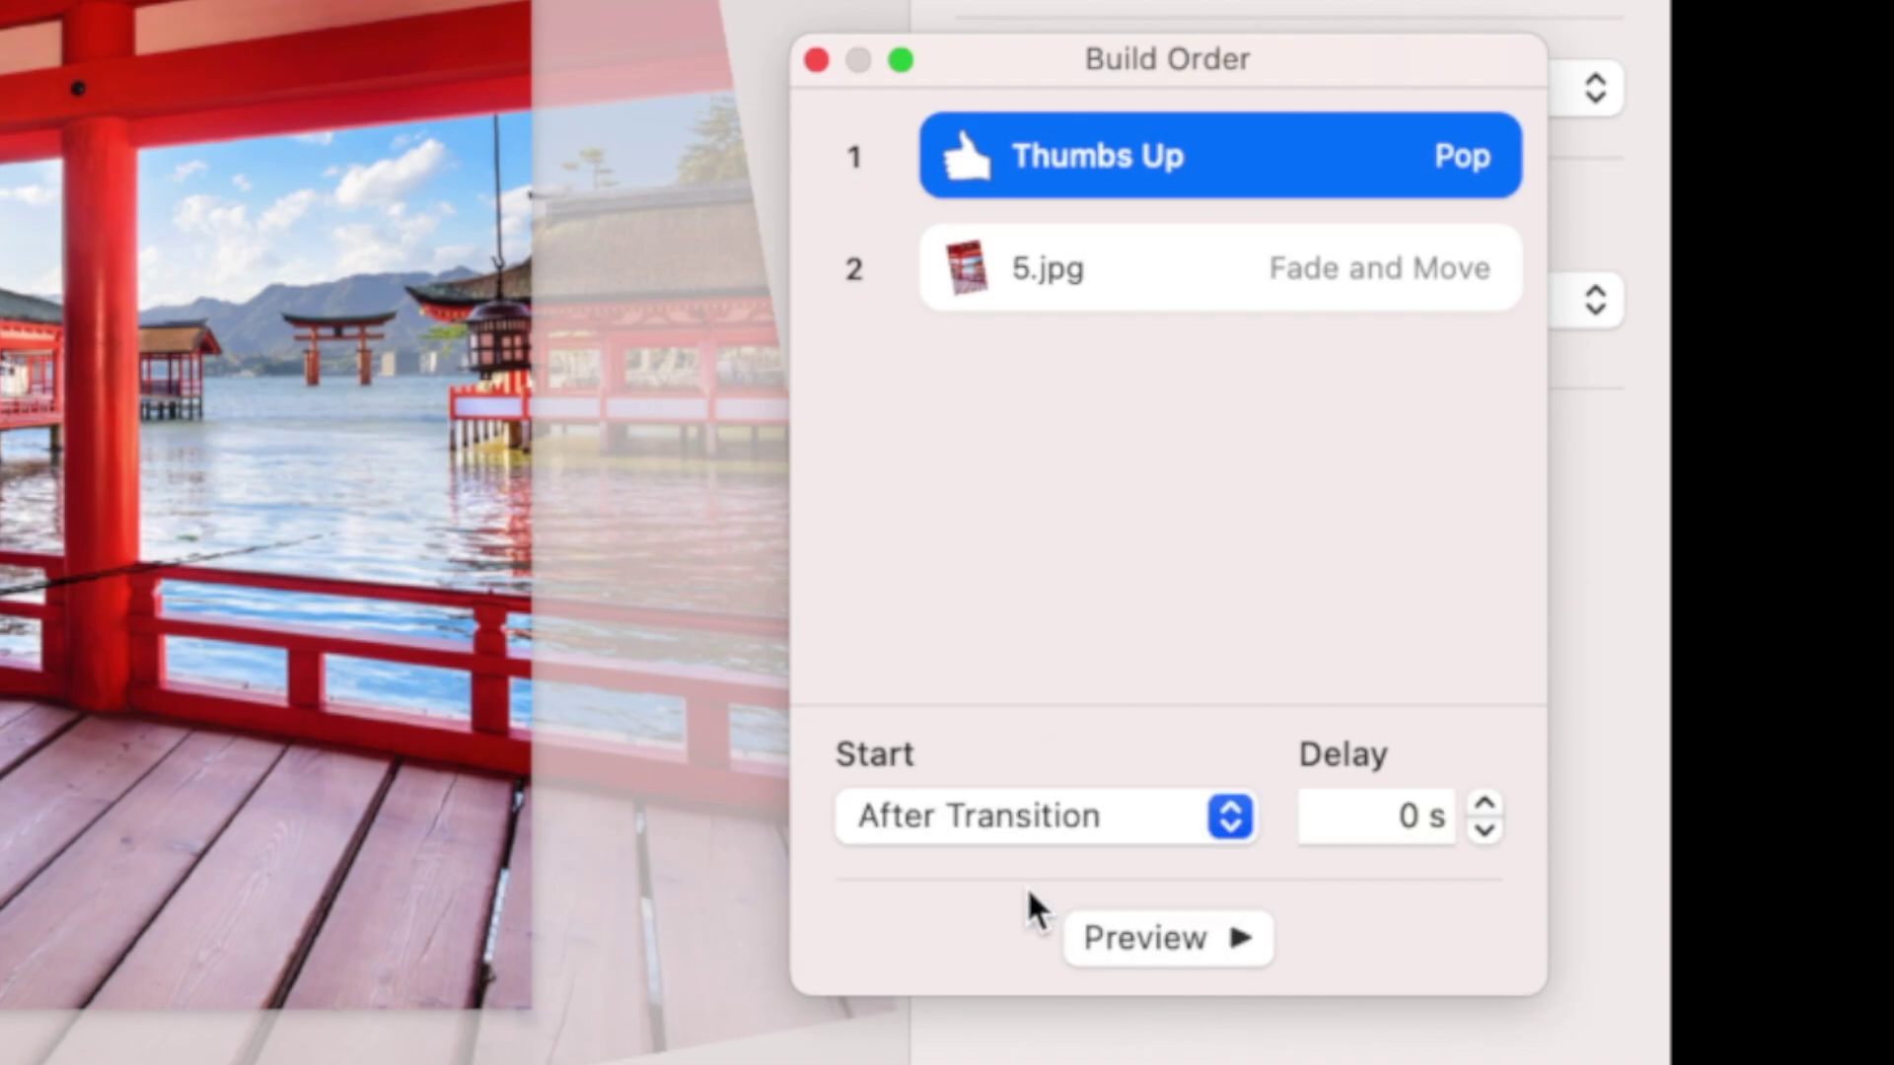
Start the shrine photo's build on slide 5 With Build 1, and preview the builds.
left_click(1112, 268)
left_click(1053, 819)
left_click(1065, 881)
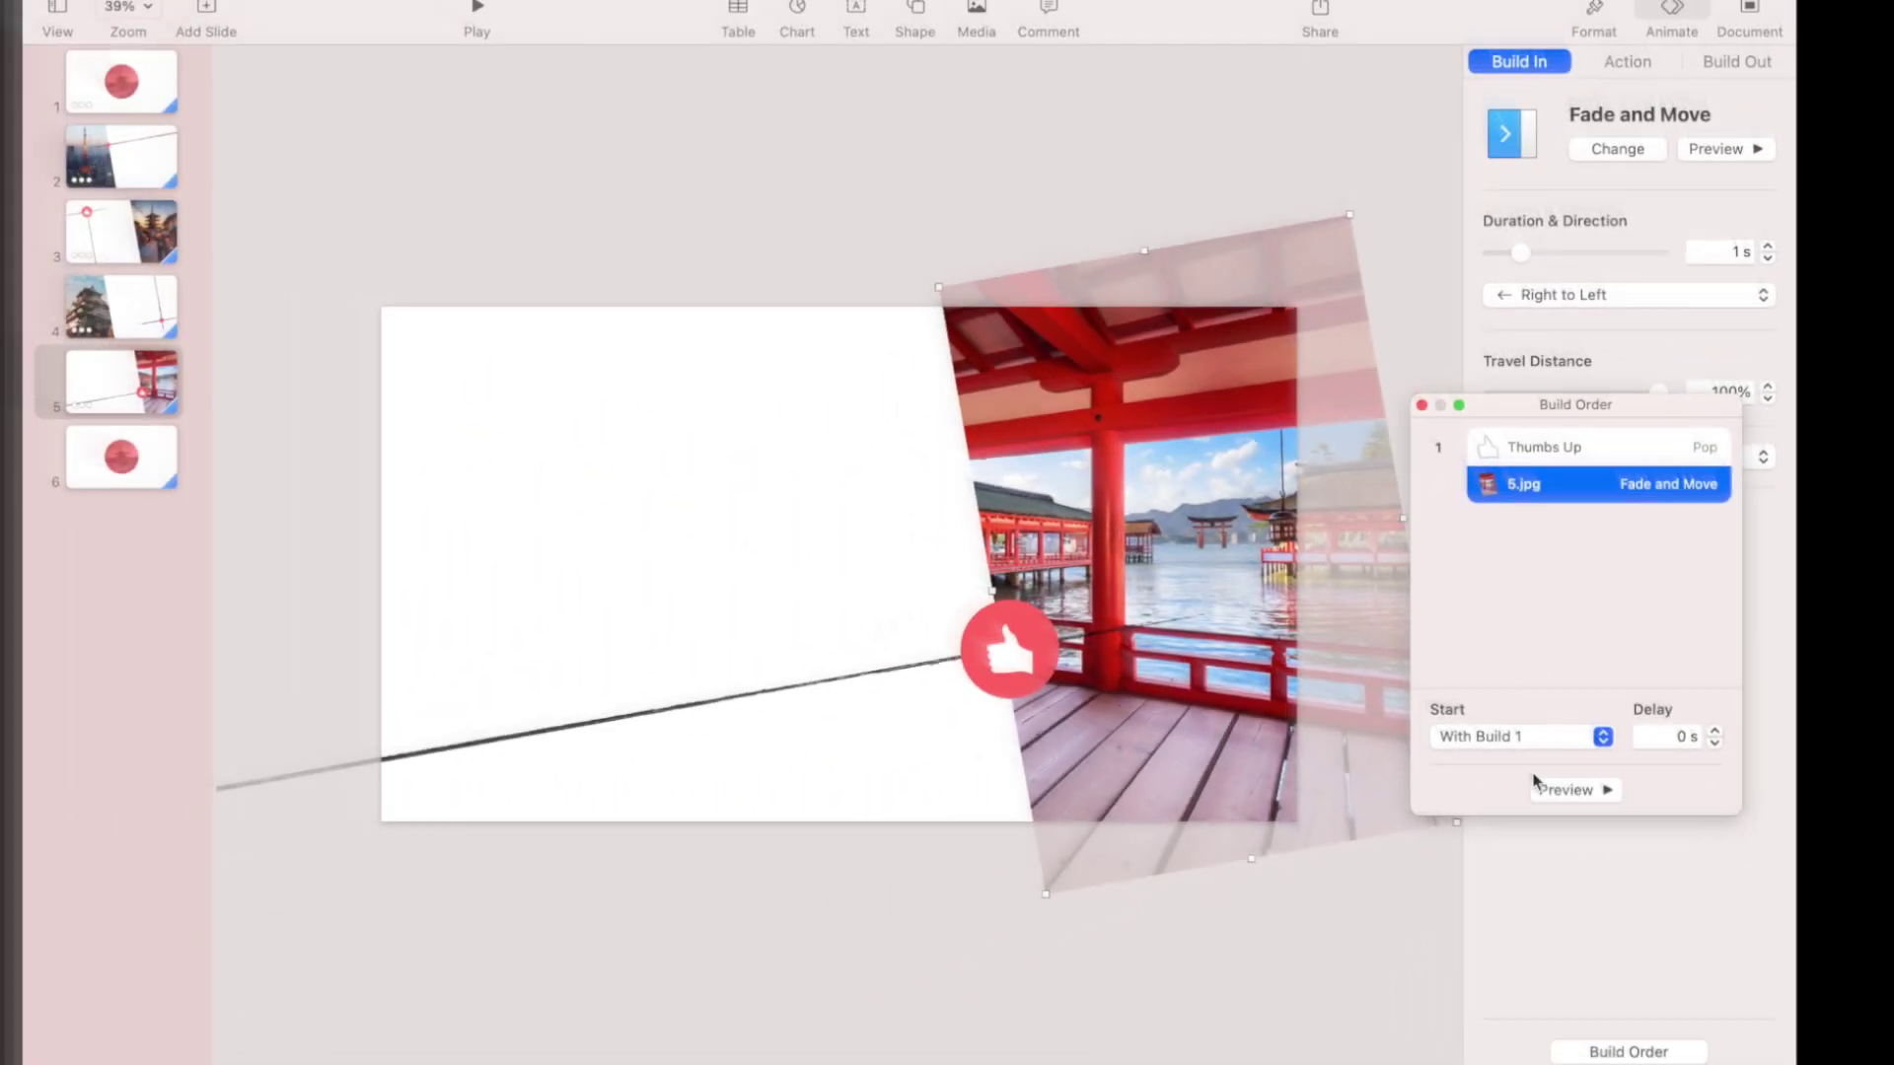
left_click(1559, 780)
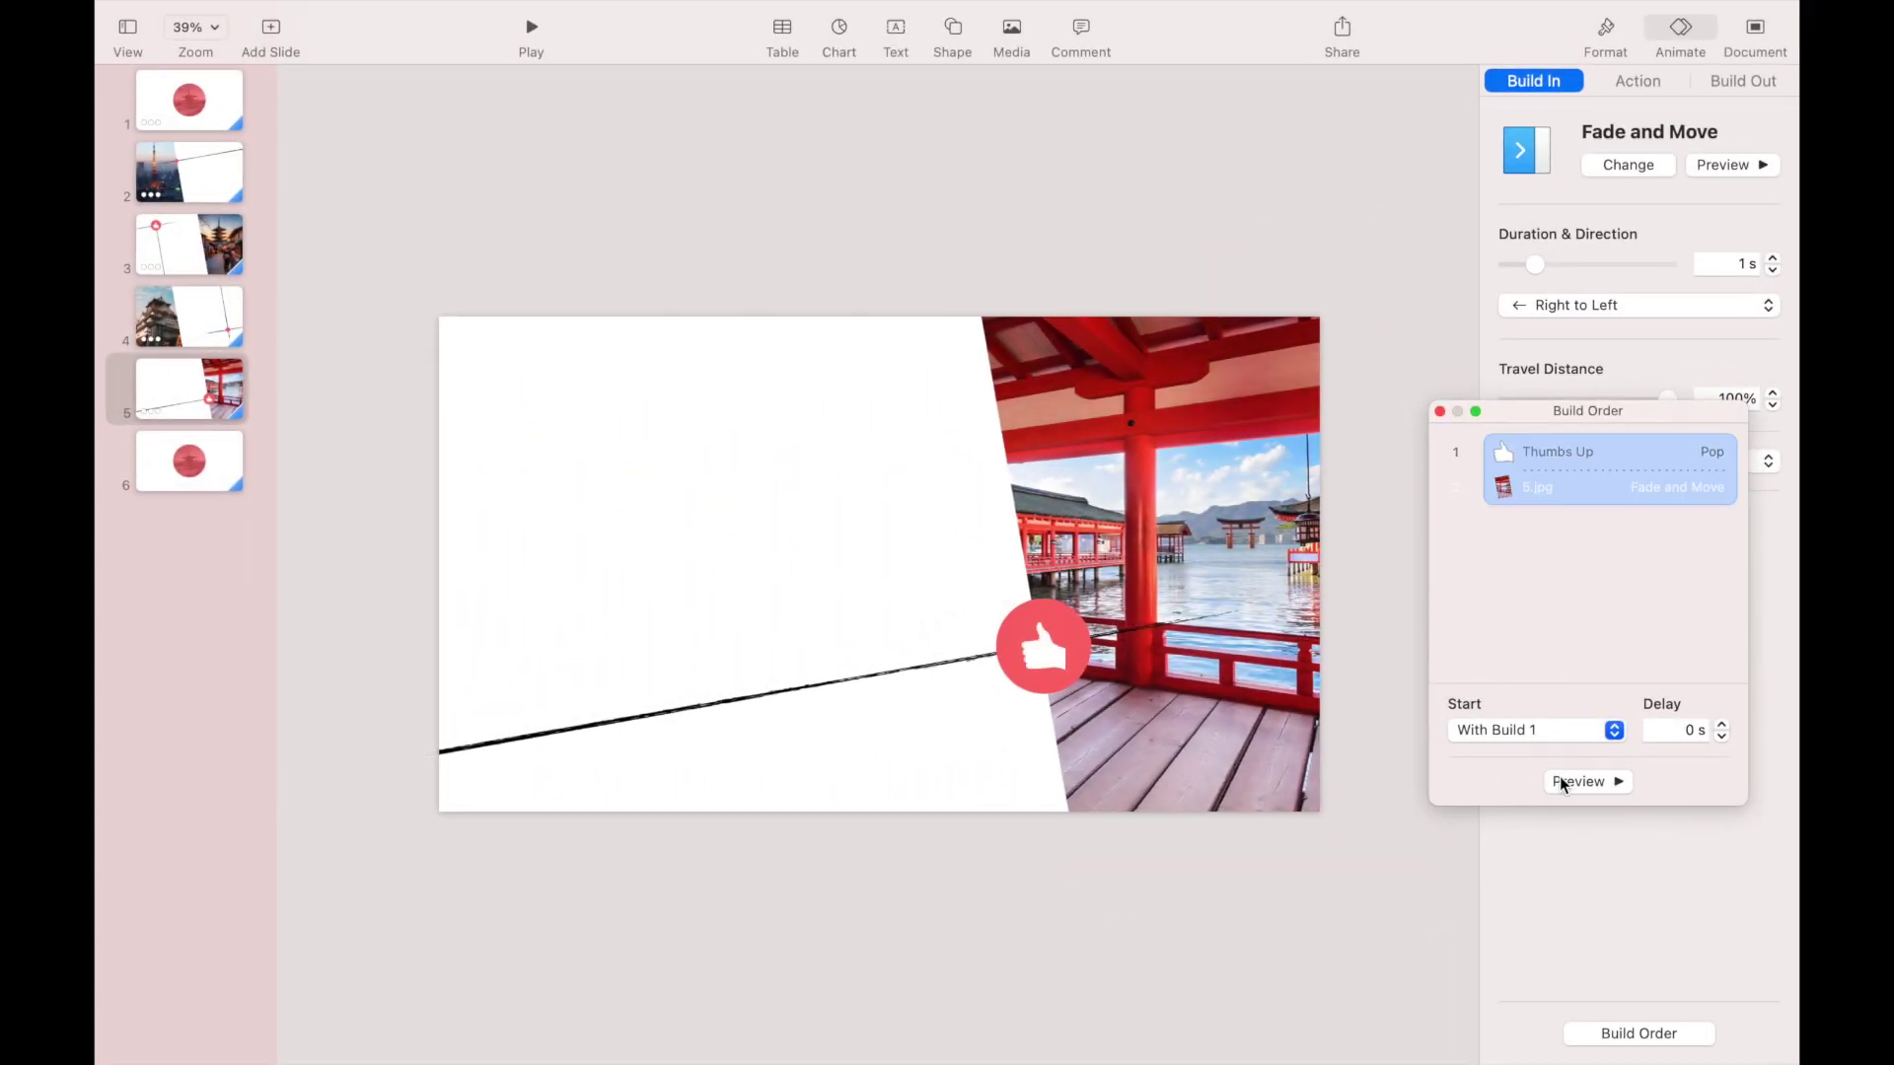
left_click(1440, 412)
Give the circular pagoda photo on slide 6 a Dissolve build-in effect and align it back over the red circle.
left_click(199, 459)
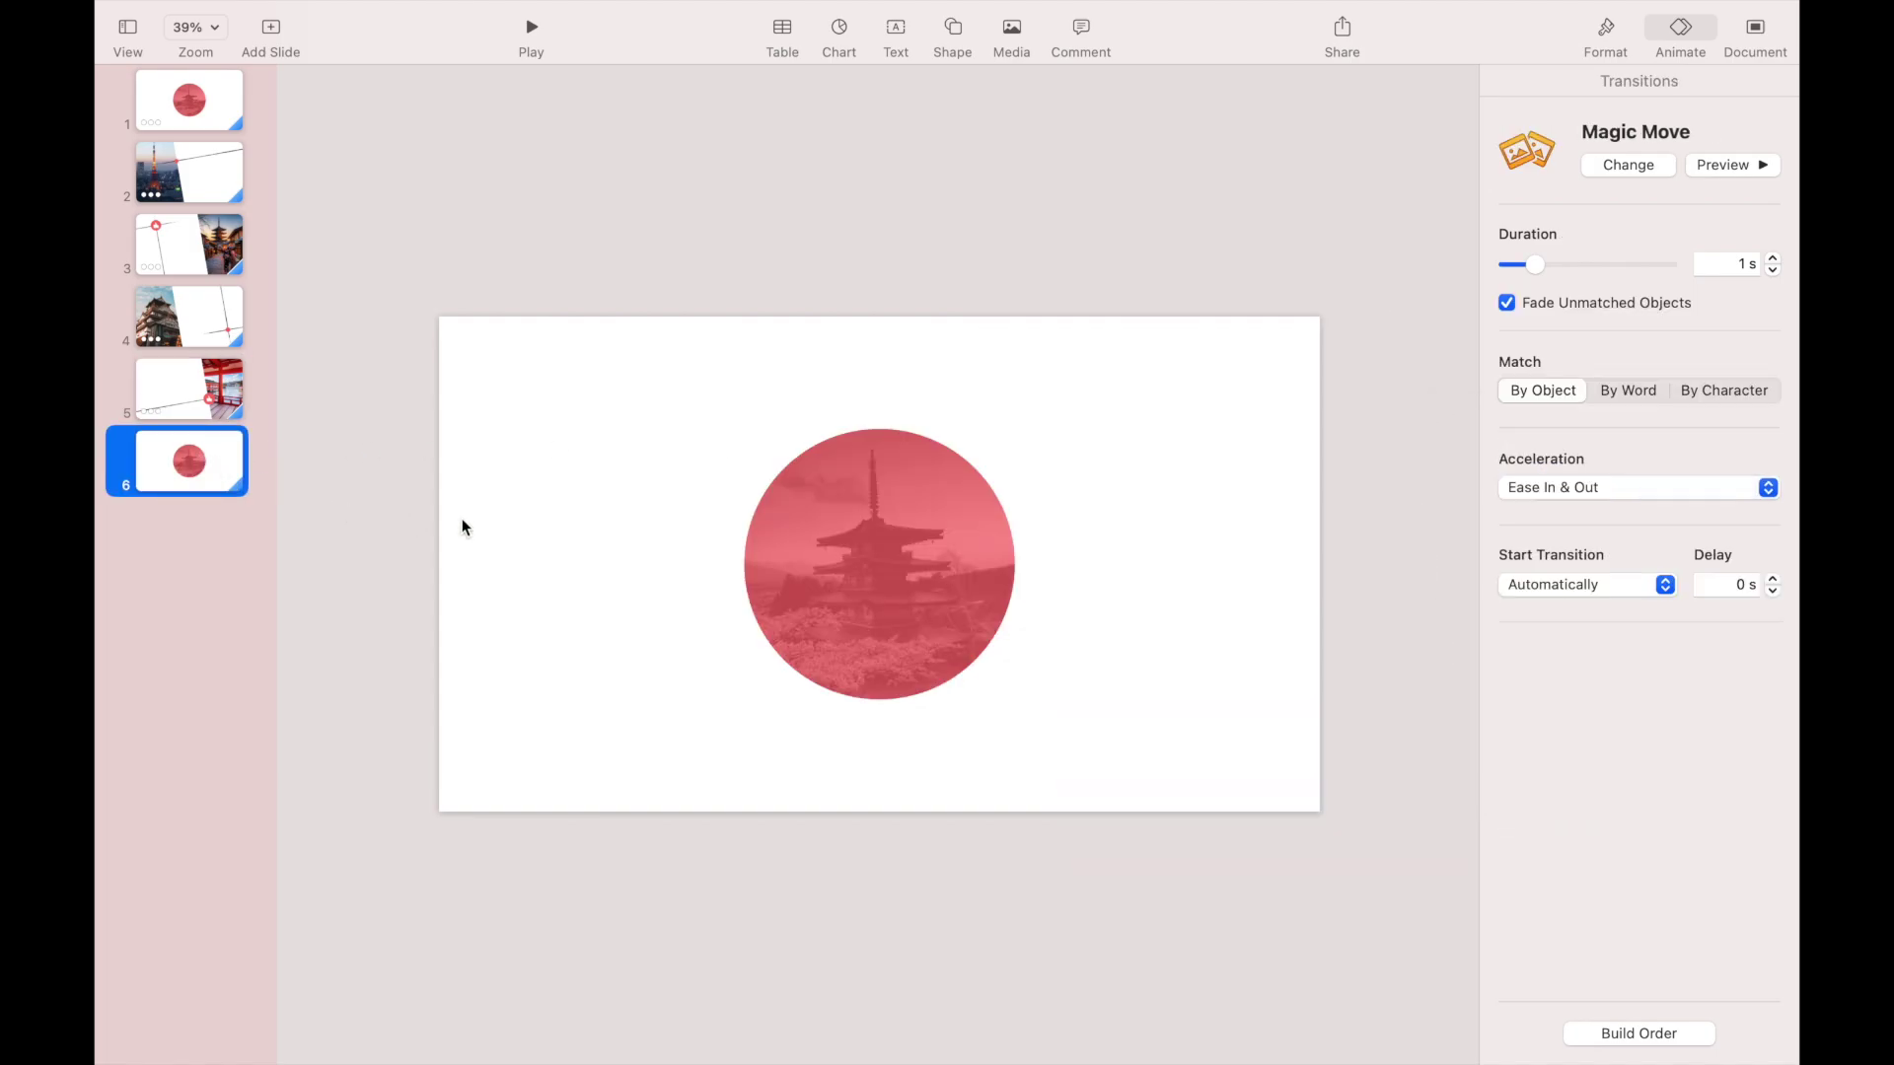
left_click(886, 548)
left_click_drag(910, 570, 944, 594)
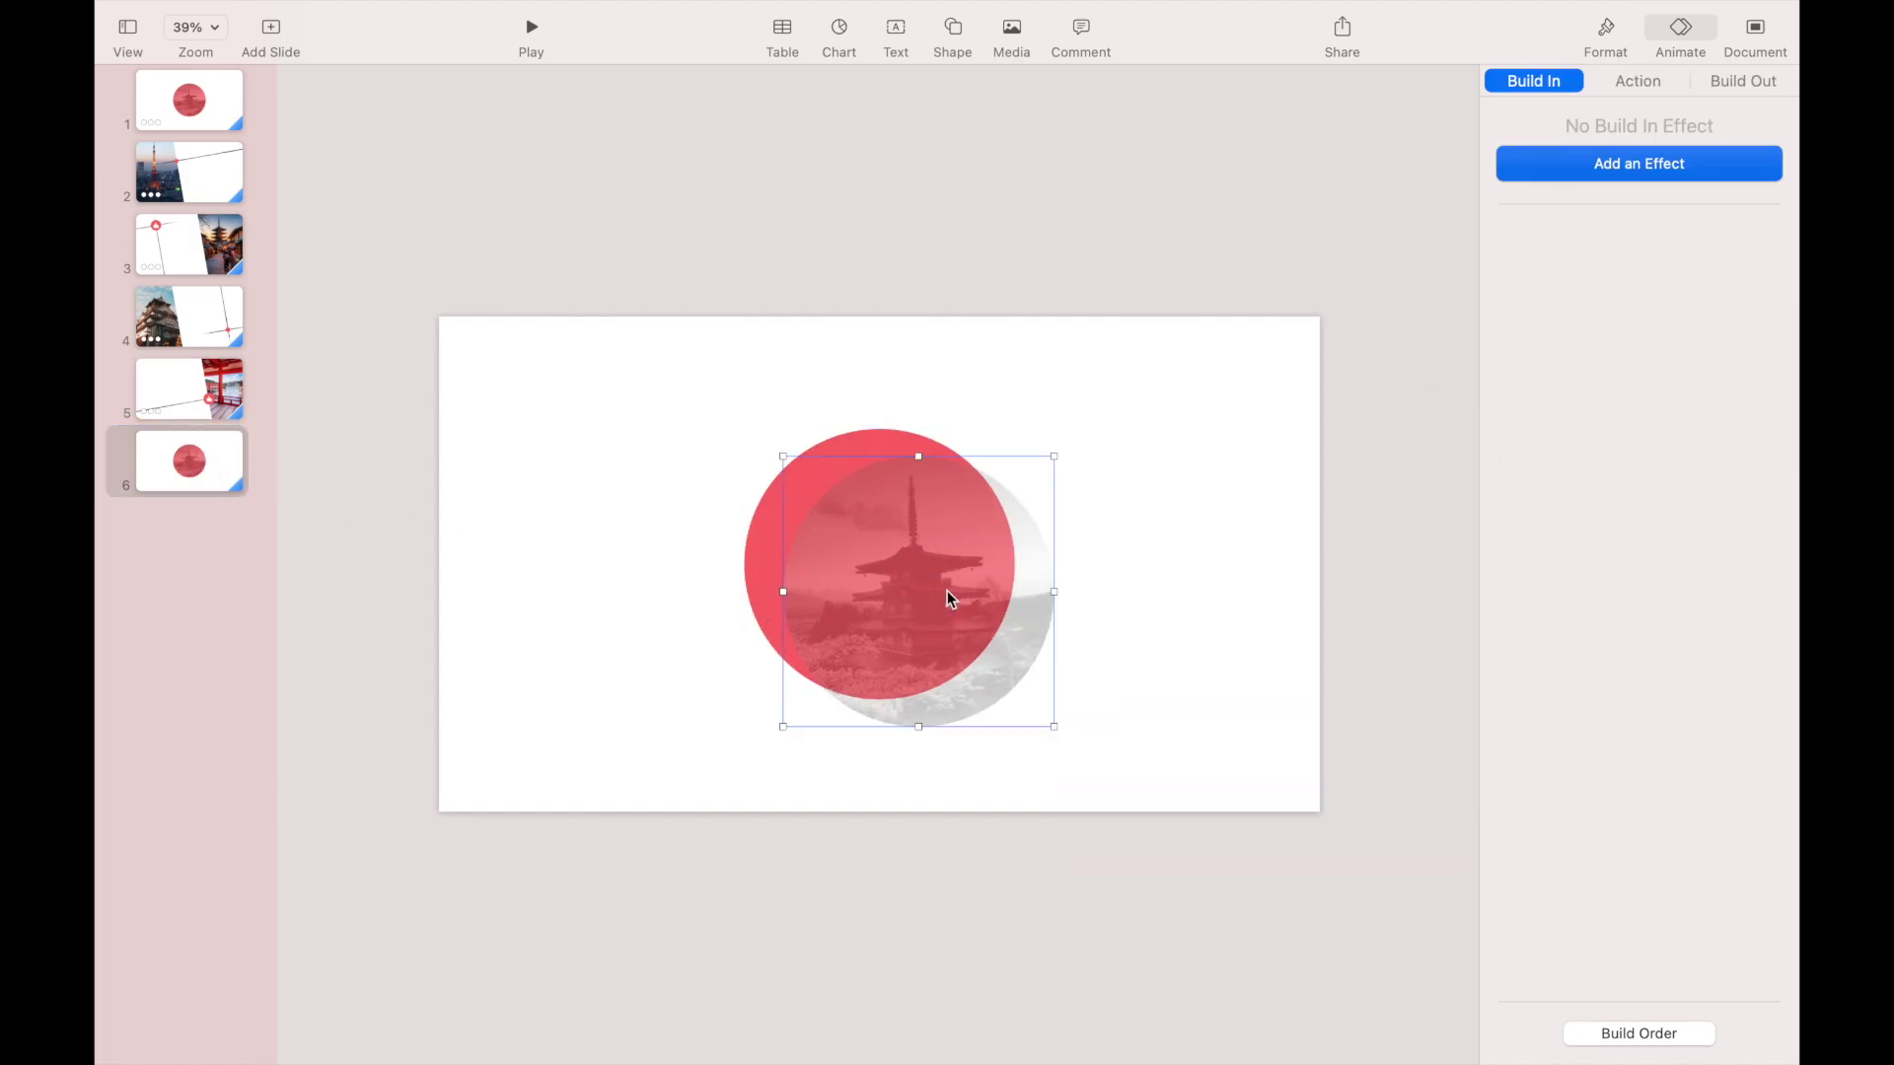
left_click(1568, 168)
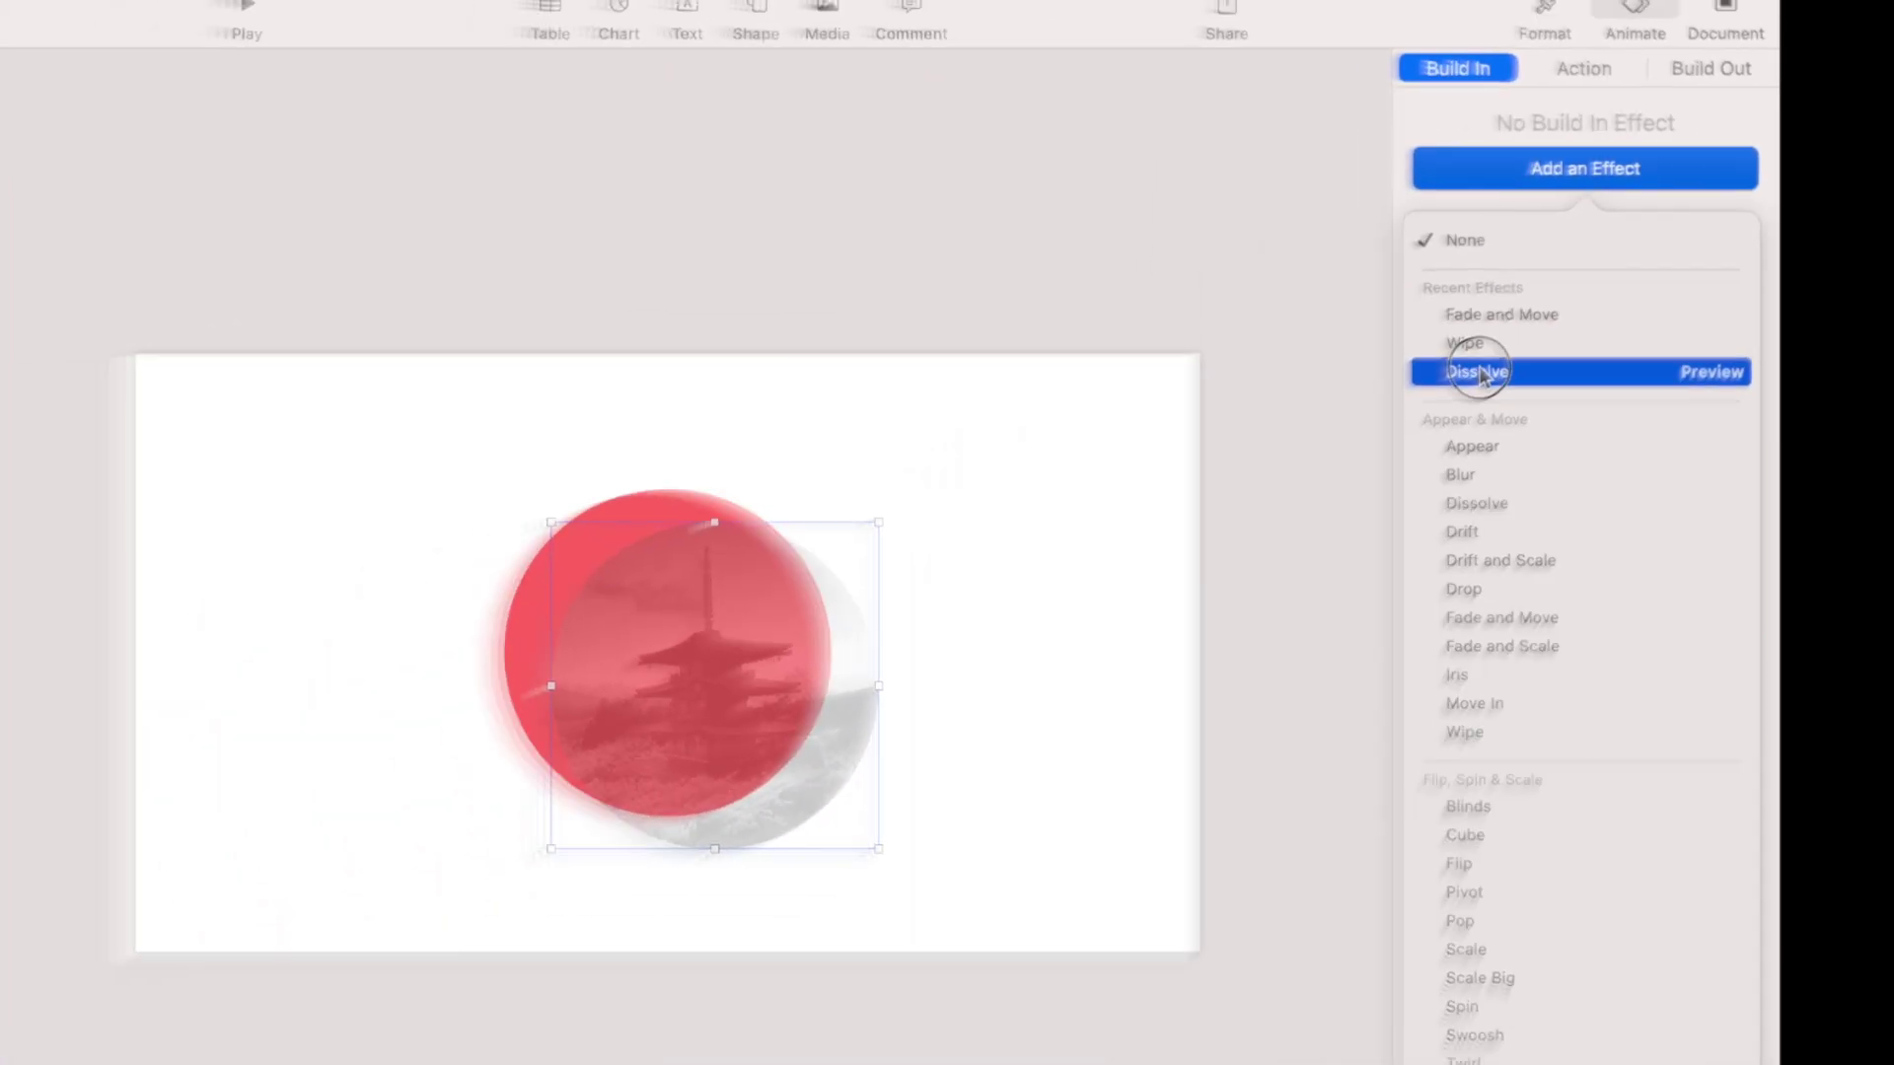
left_click(1262, 490)
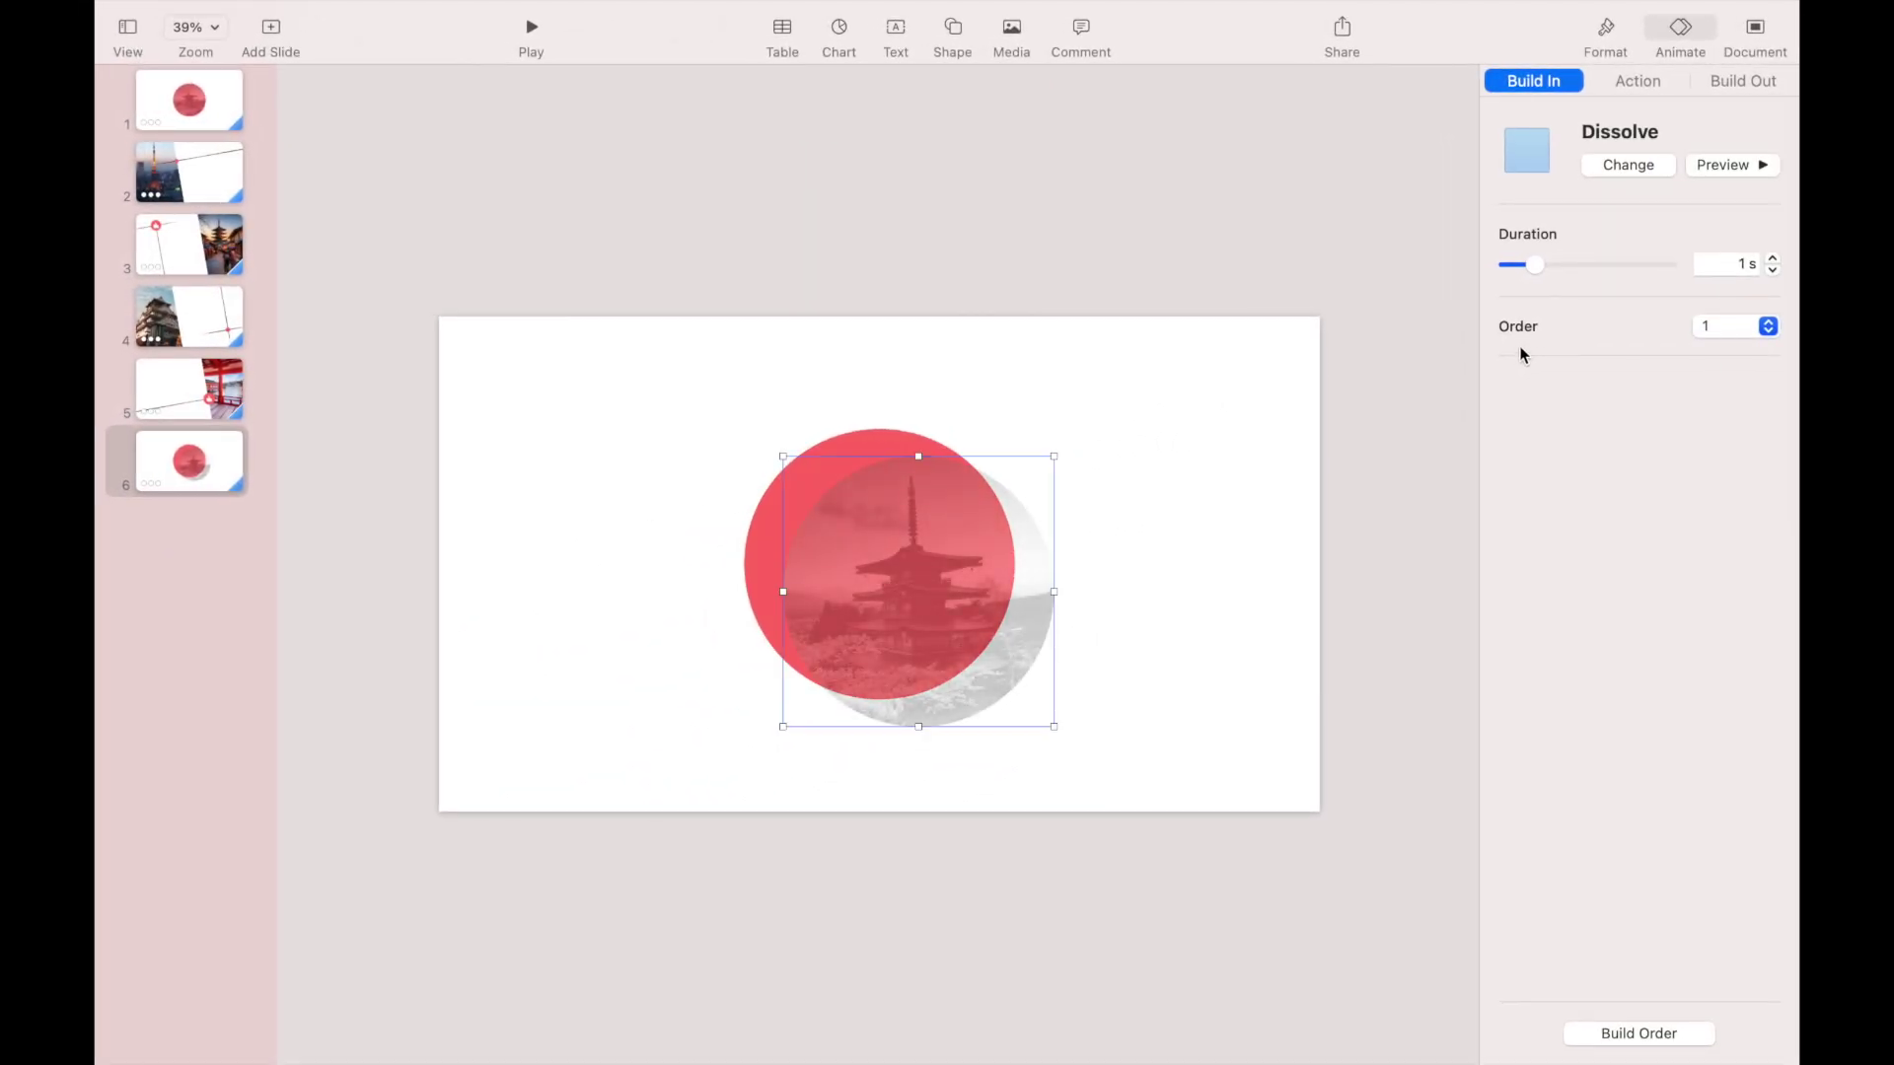
left_click_drag(939, 552, 897, 524)
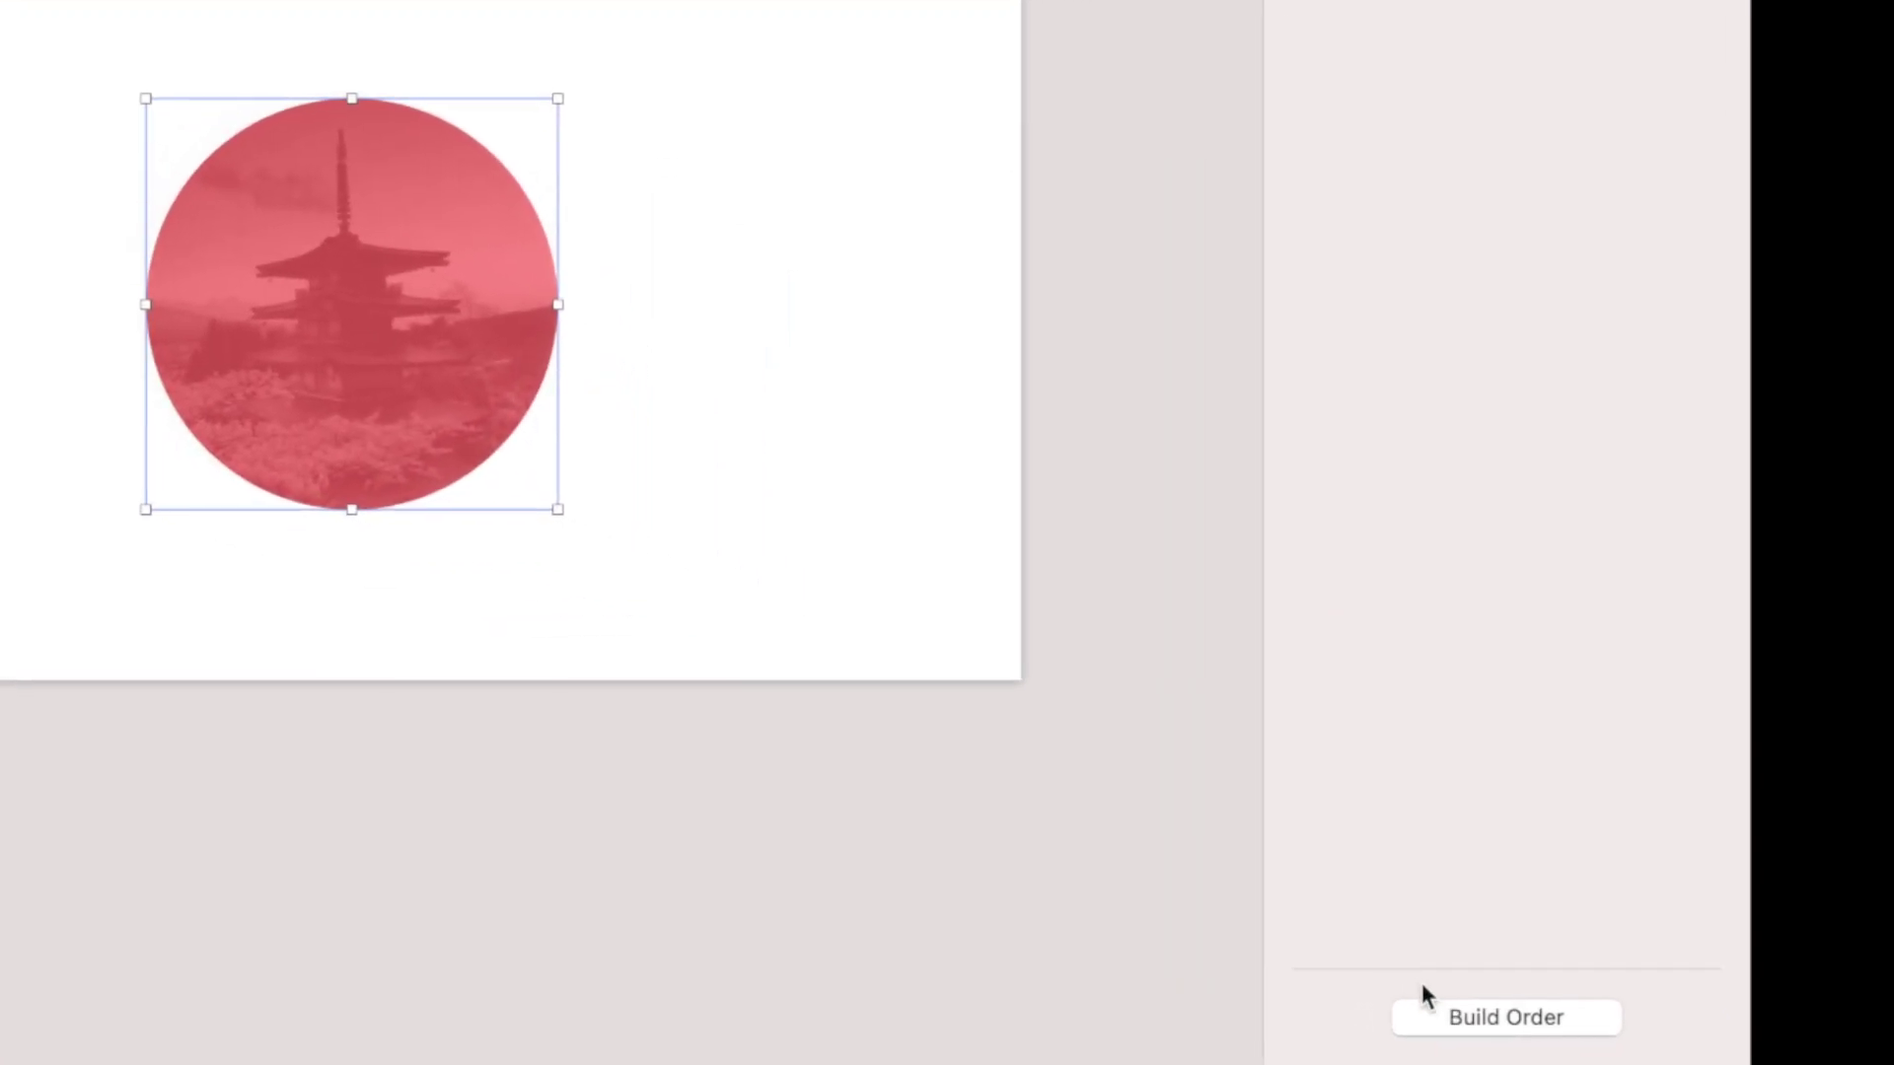
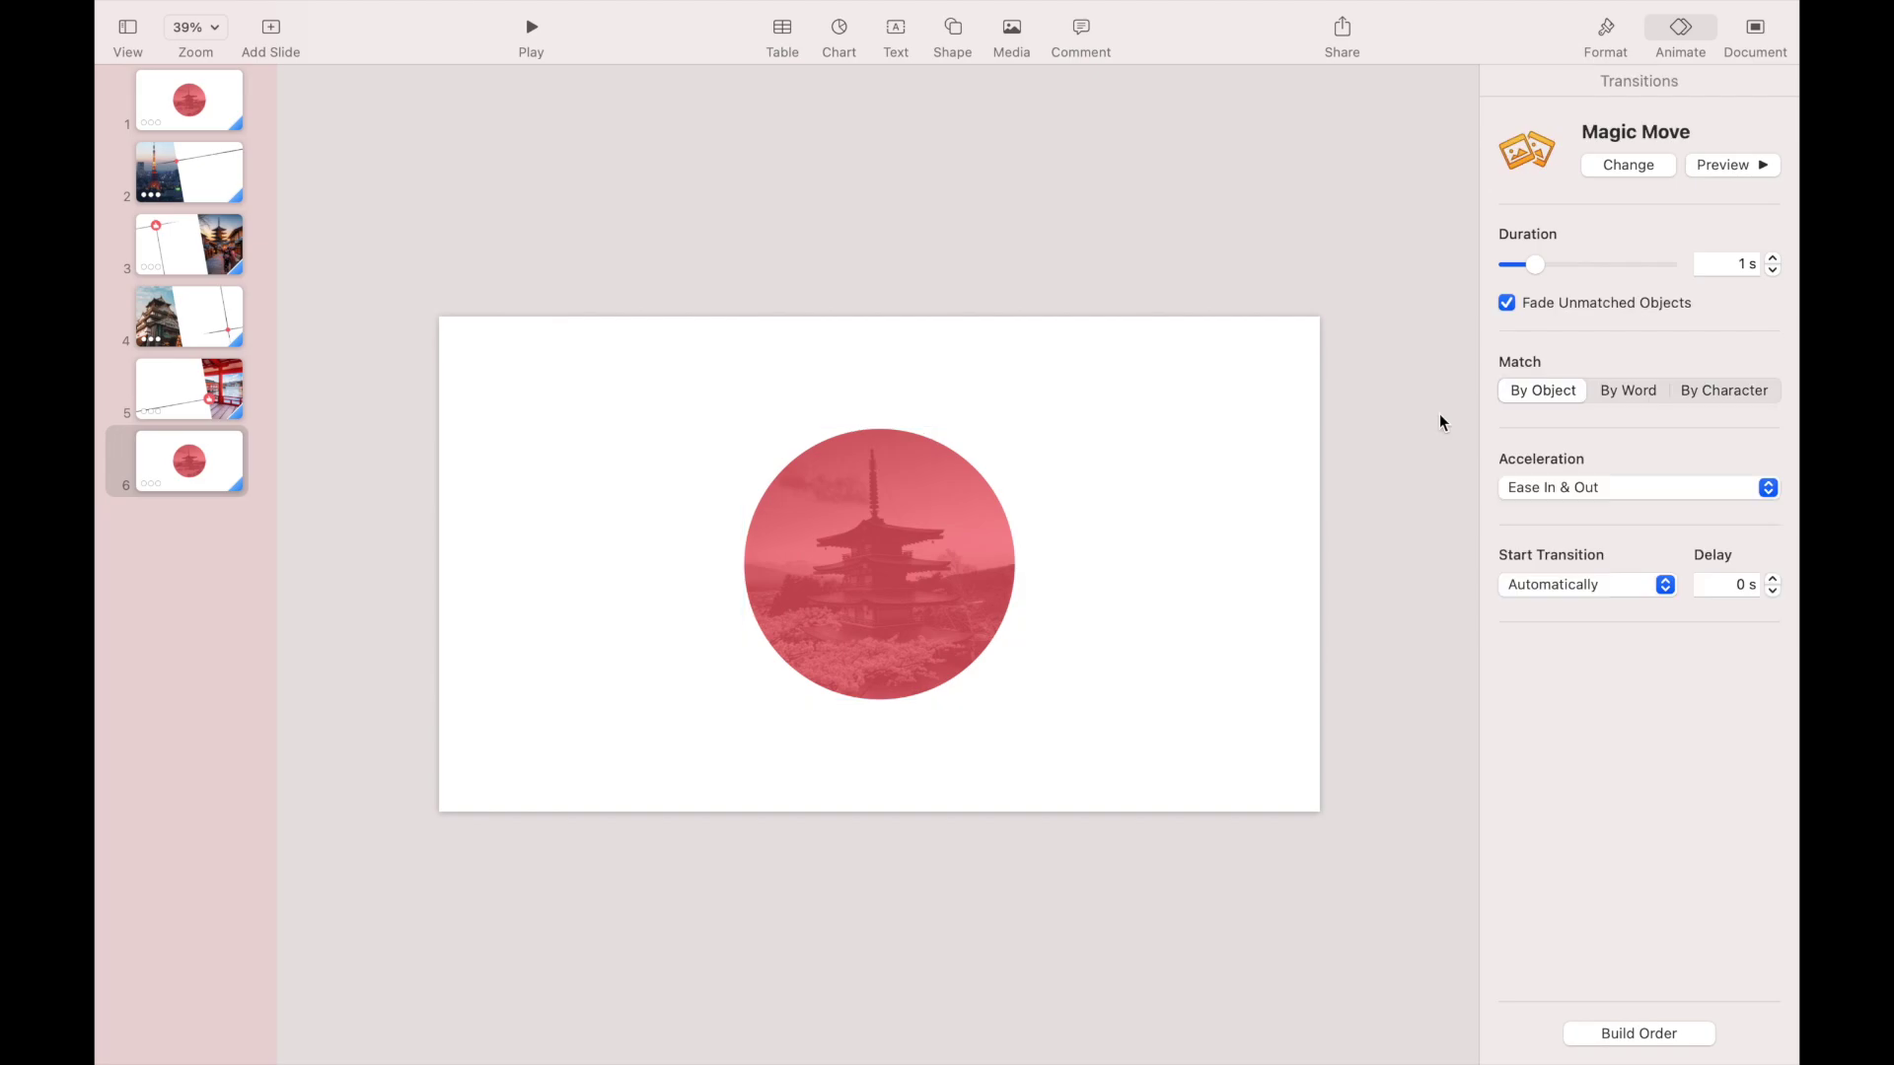
Add a wide text box on slide 1 containing the word "Japan".
left_click(192, 101)
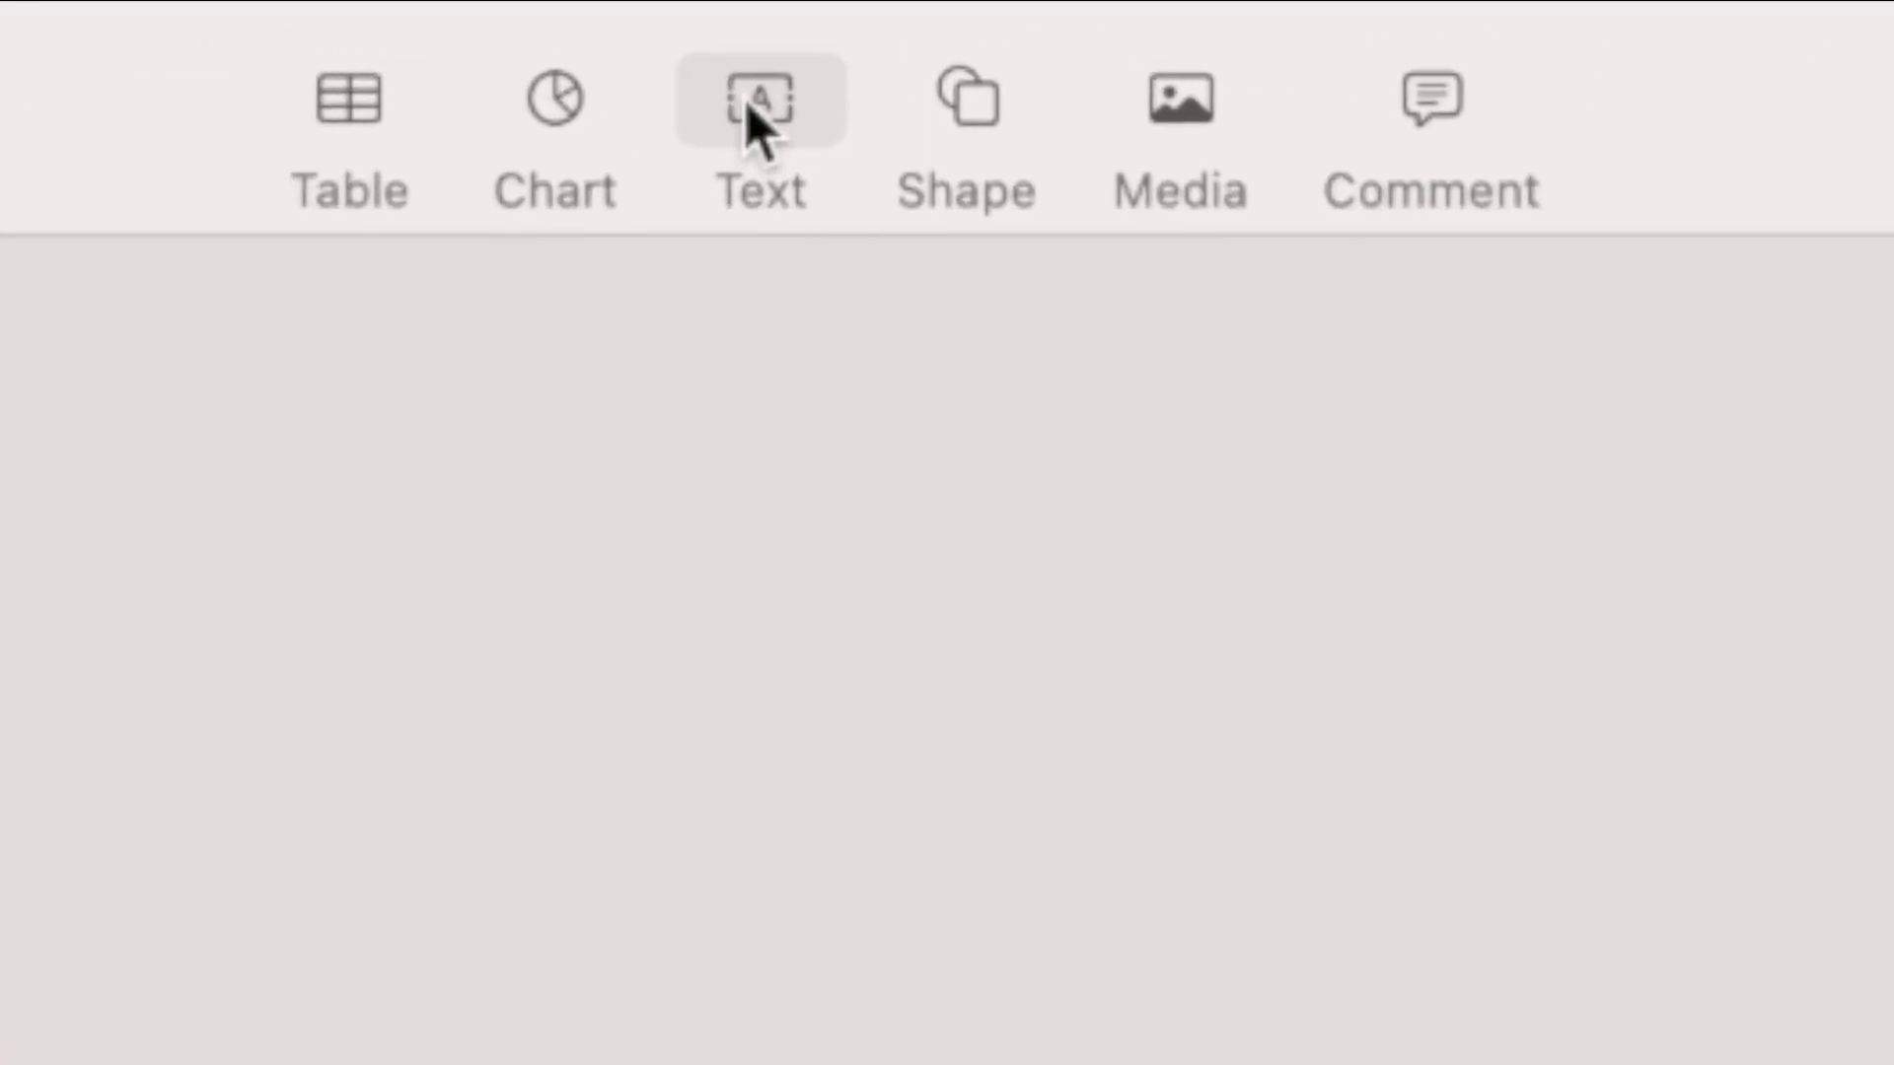
left_click(895, 28)
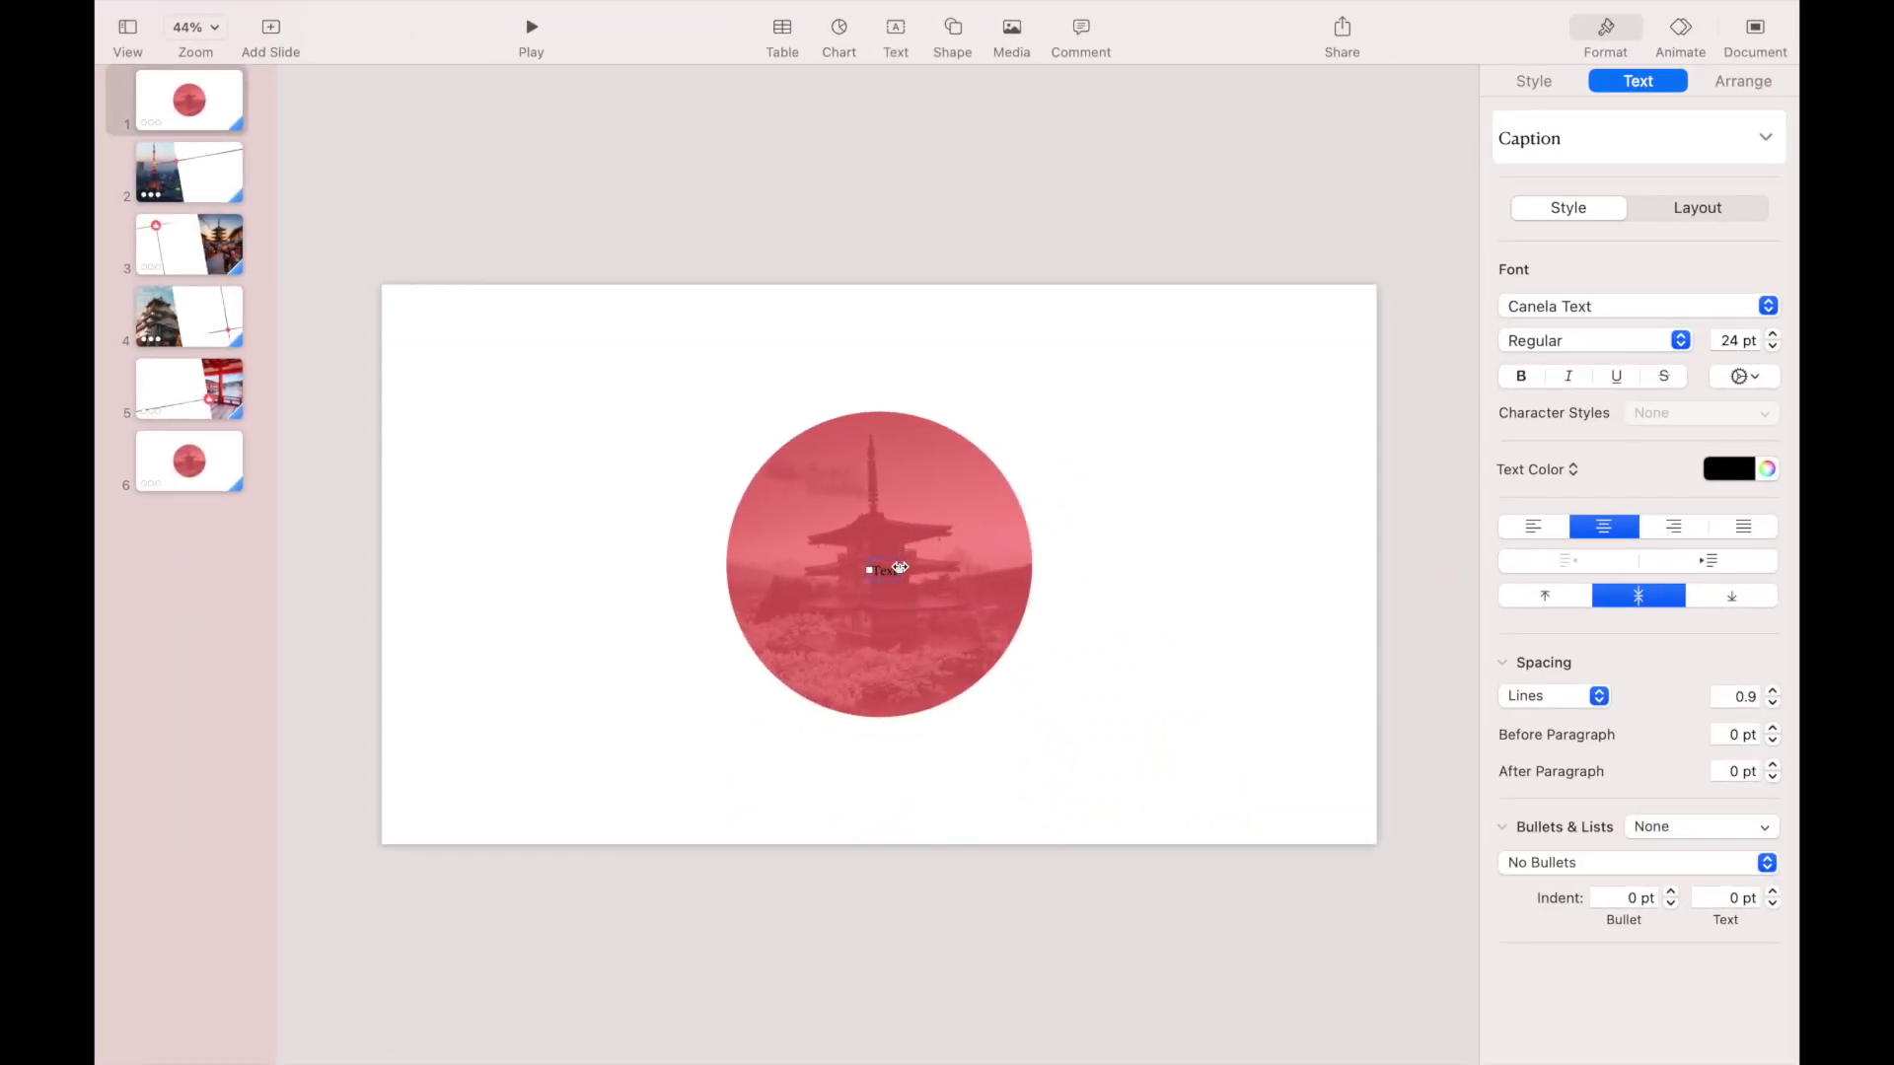
left_click_drag(917, 562, 1315, 558)
double_click(908, 685)
key("BackSpace")
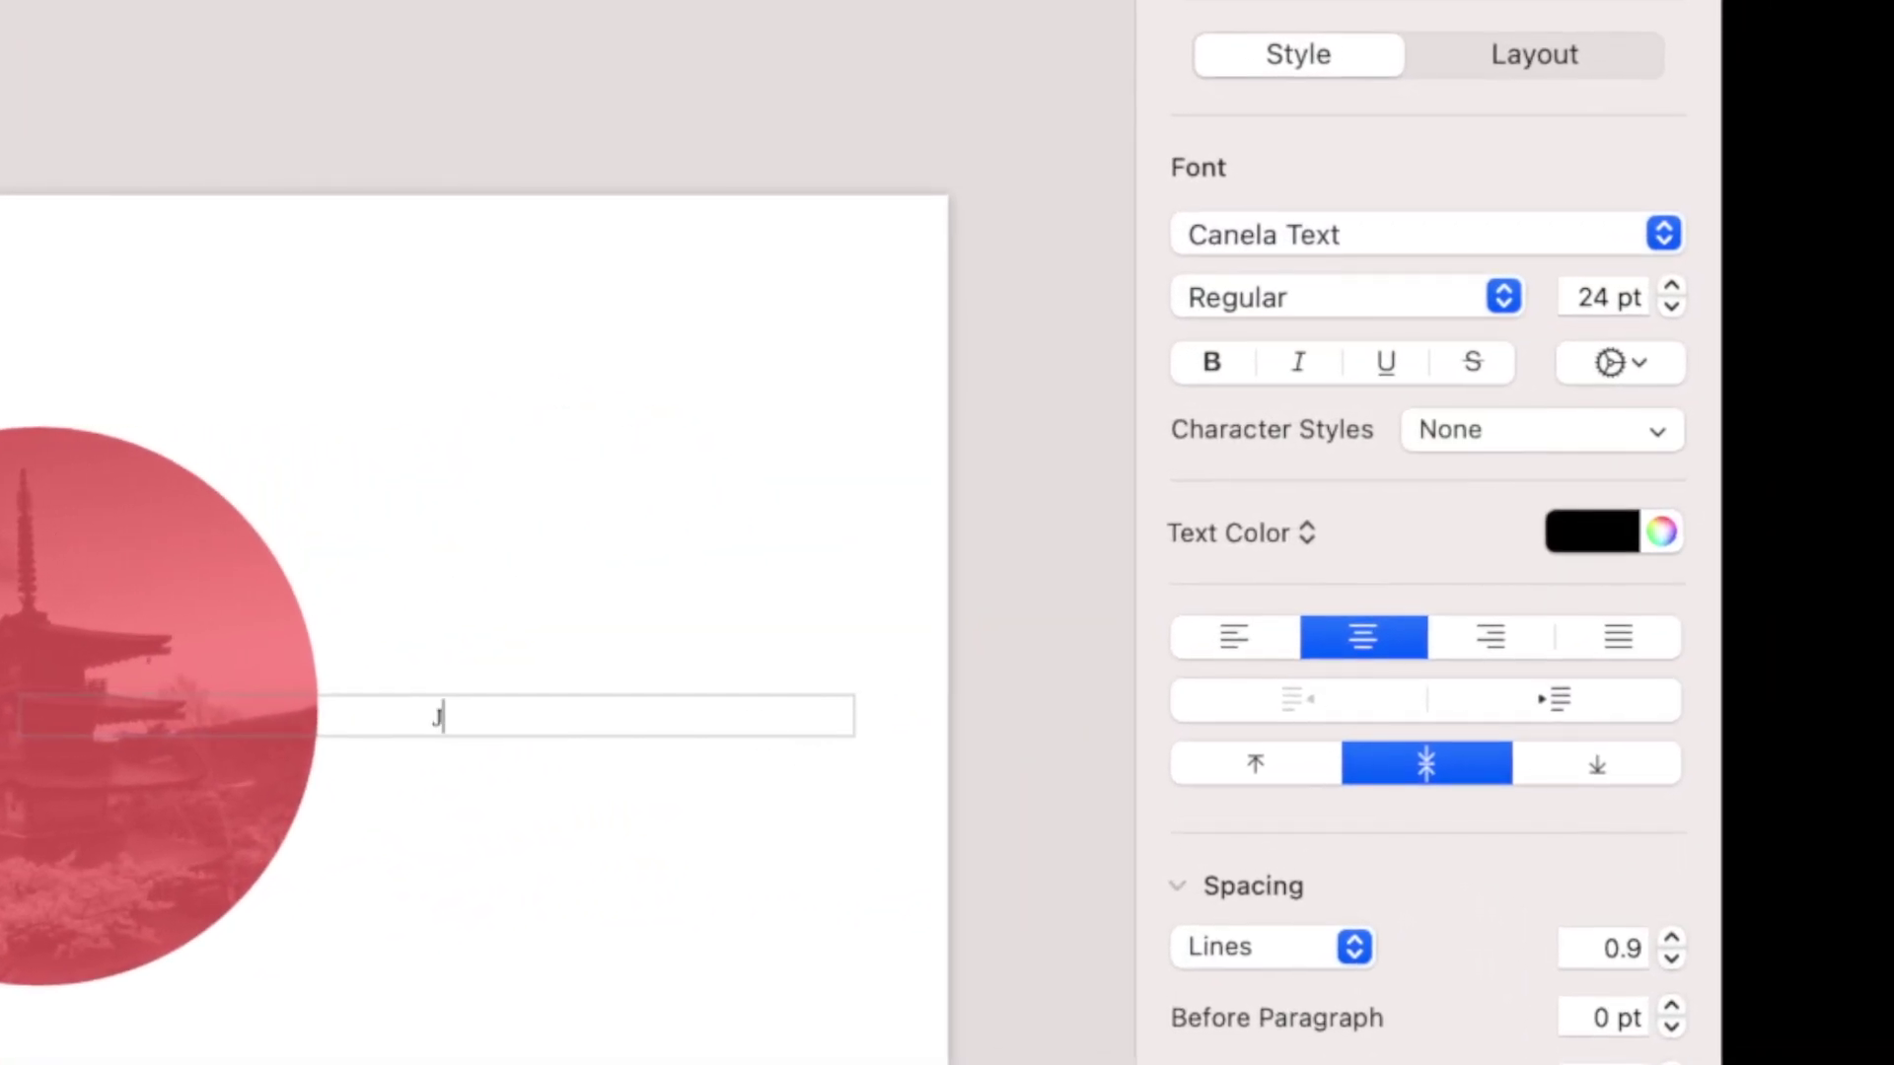
Format the "Japan" text on slide 1 in the Bebas font at 125 pt.
key("super+a")
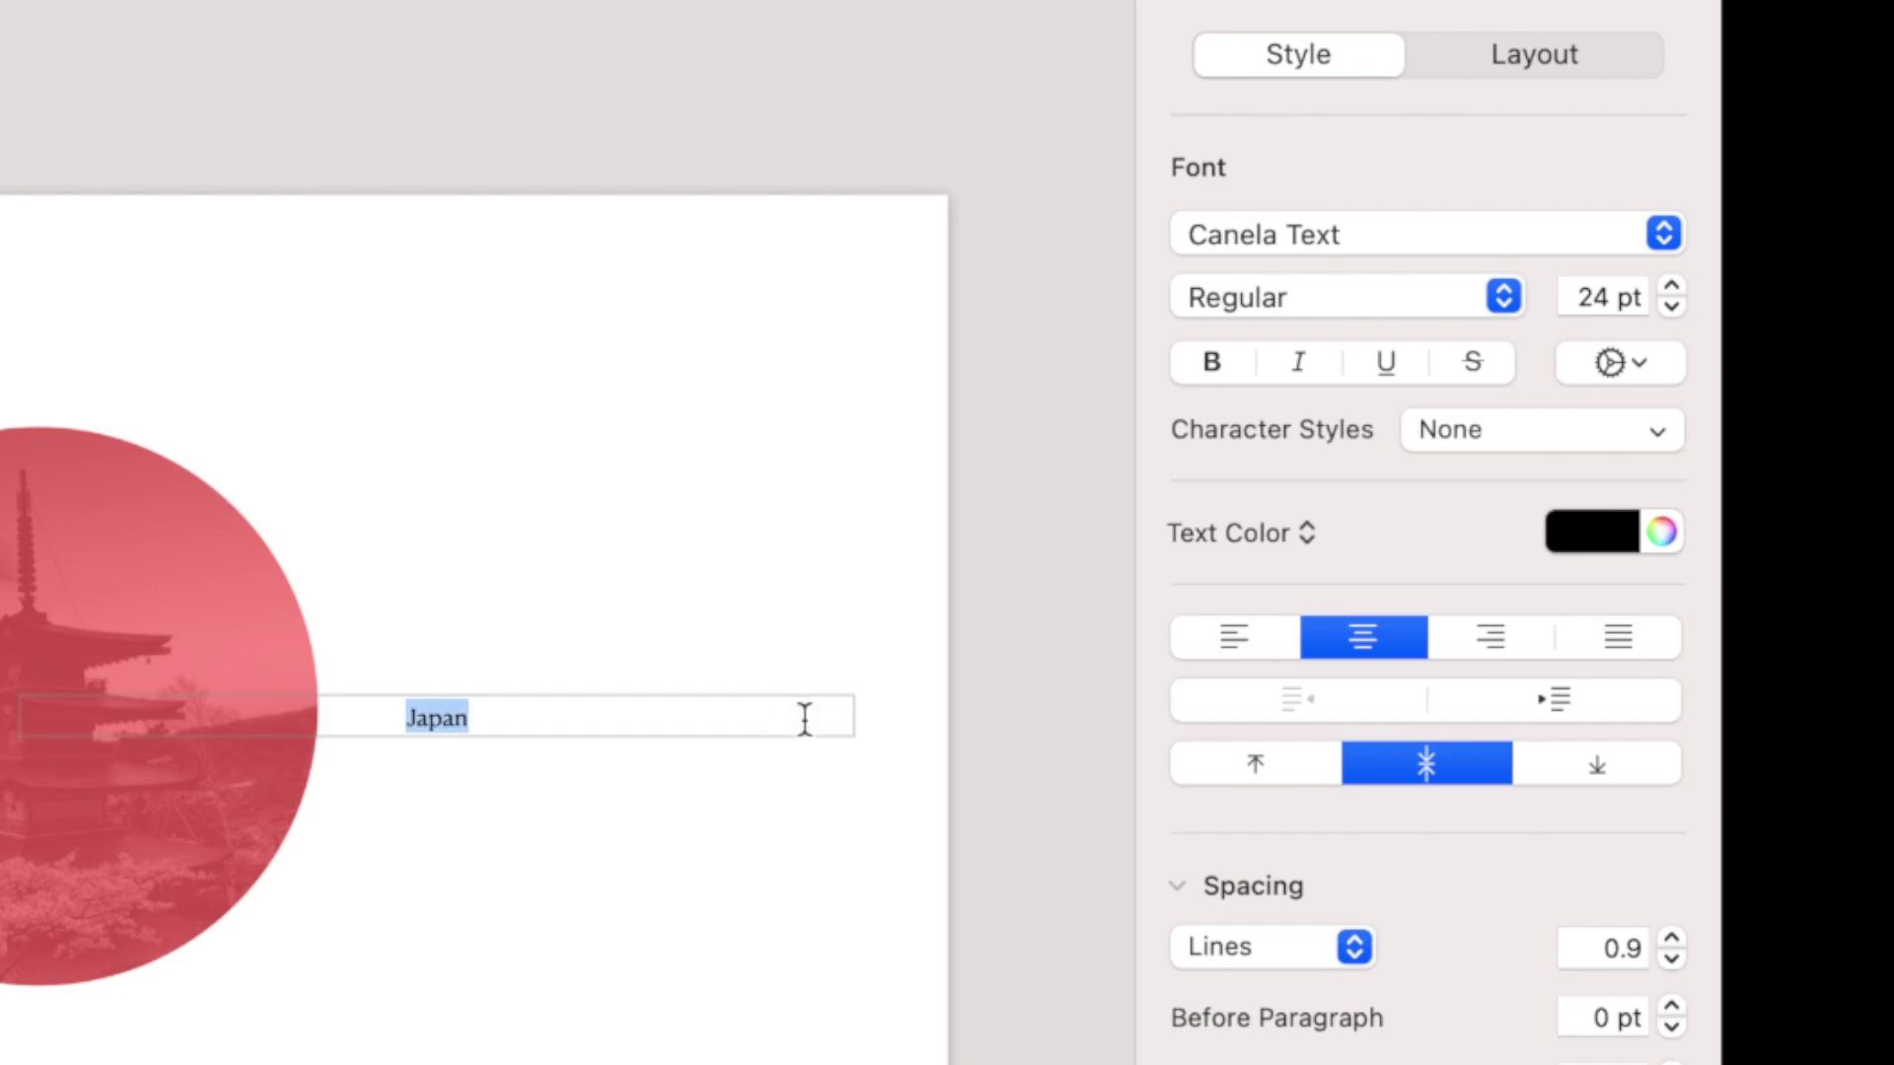
left_click(1284, 233)
scroll(1287, 229, "up", 5)
left_click(1287, 157)
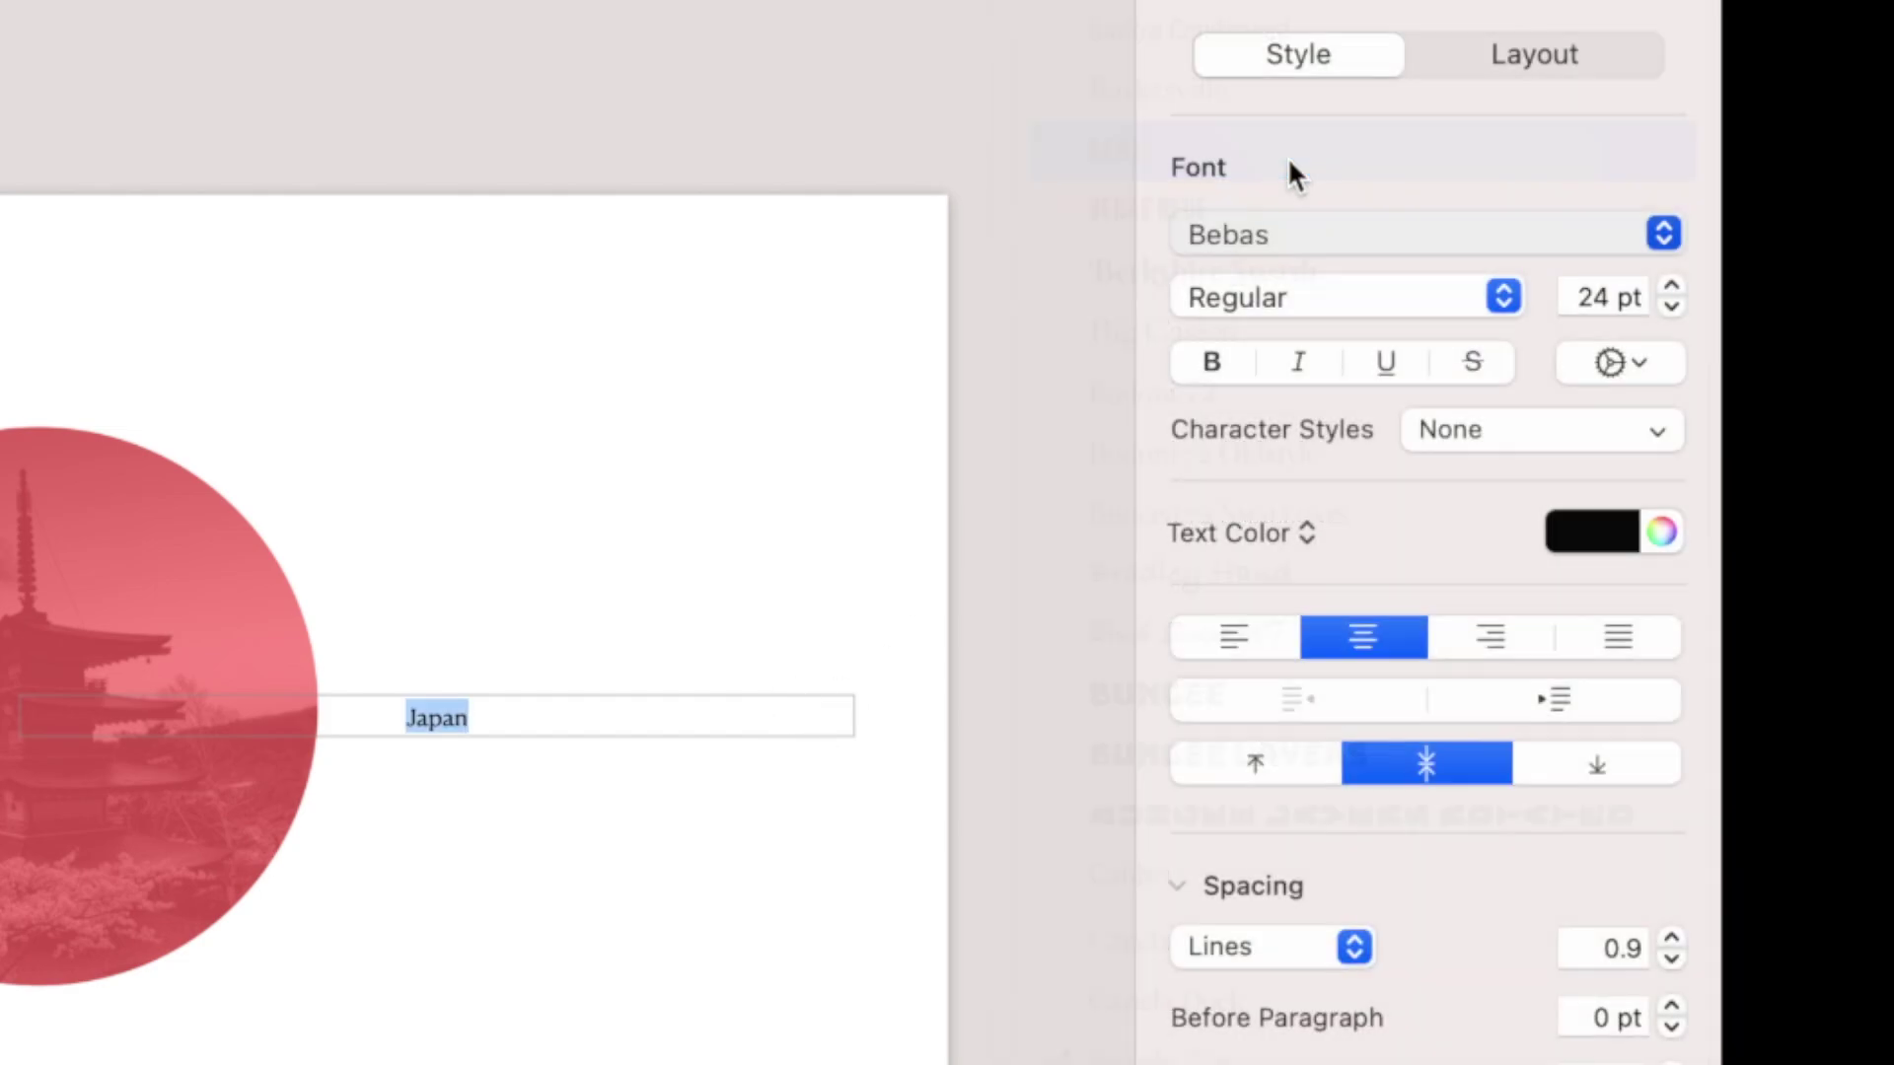
double_click(1563, 293)
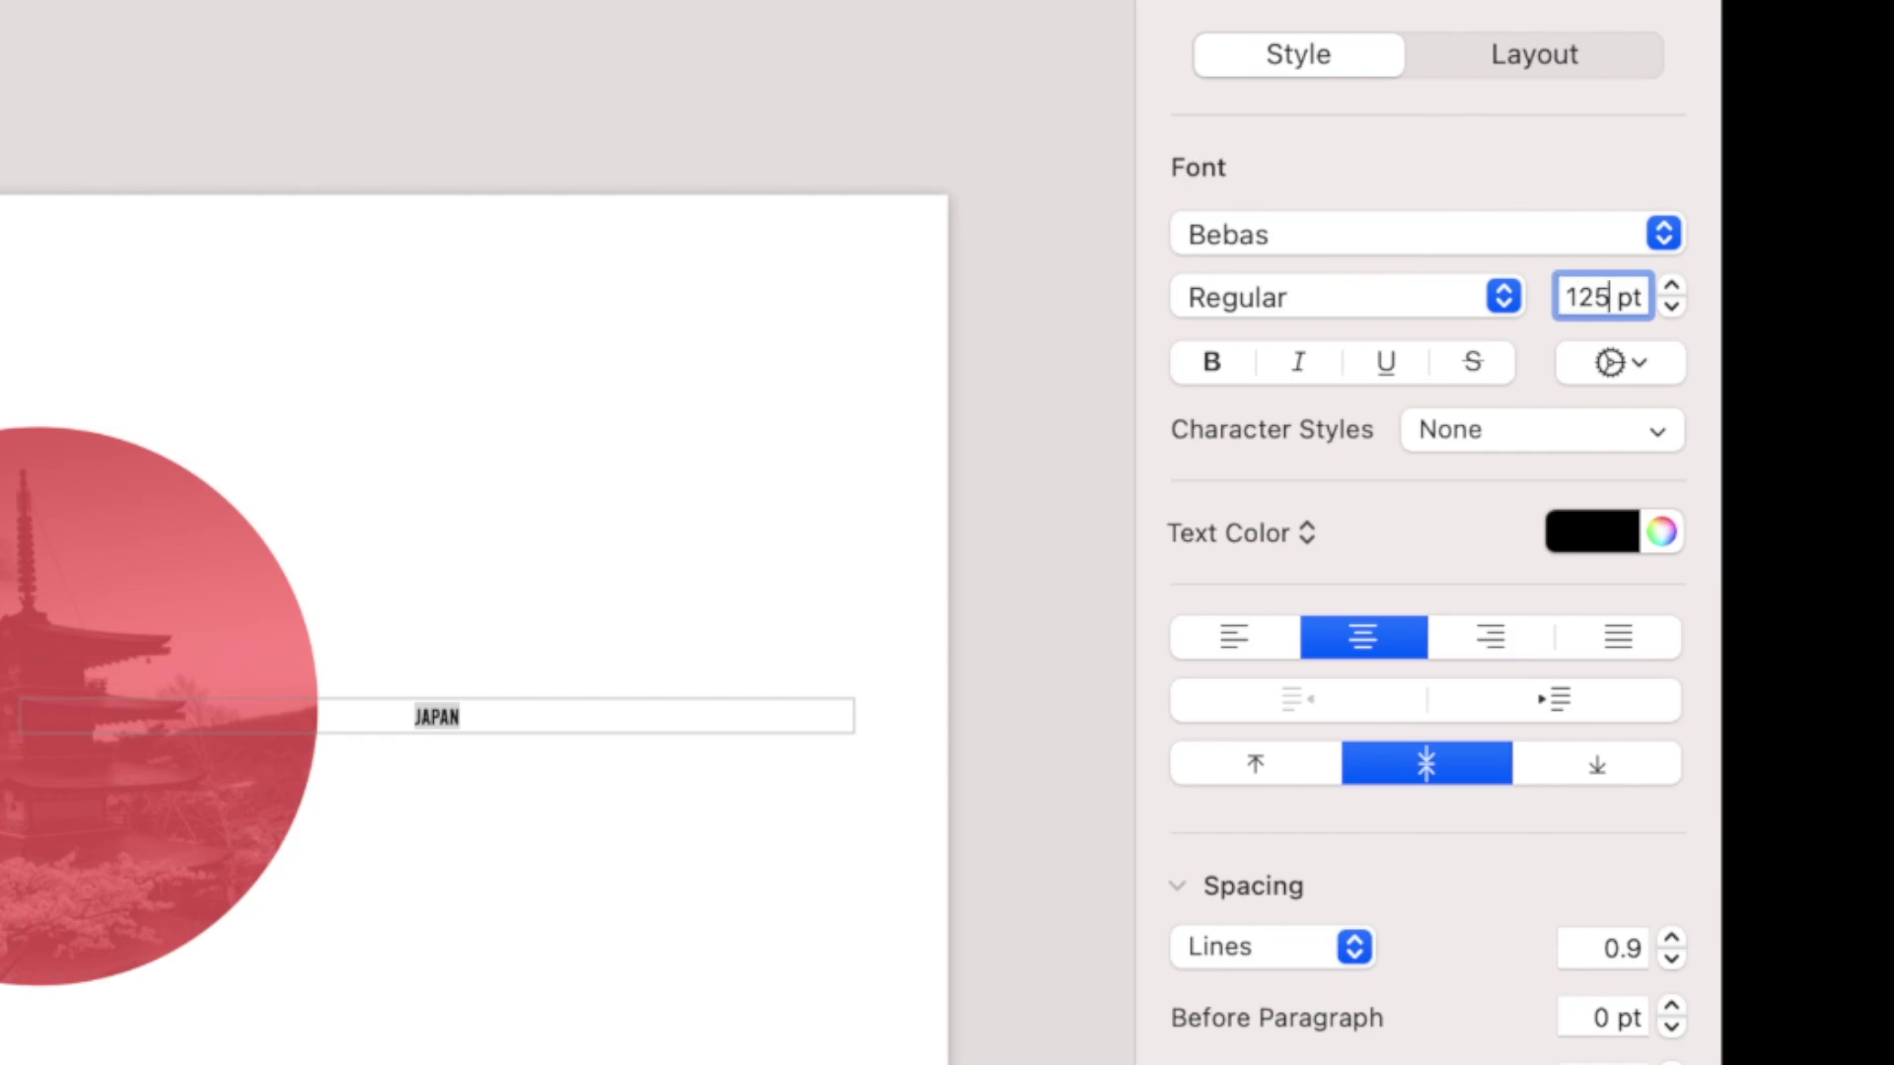
key("Return")
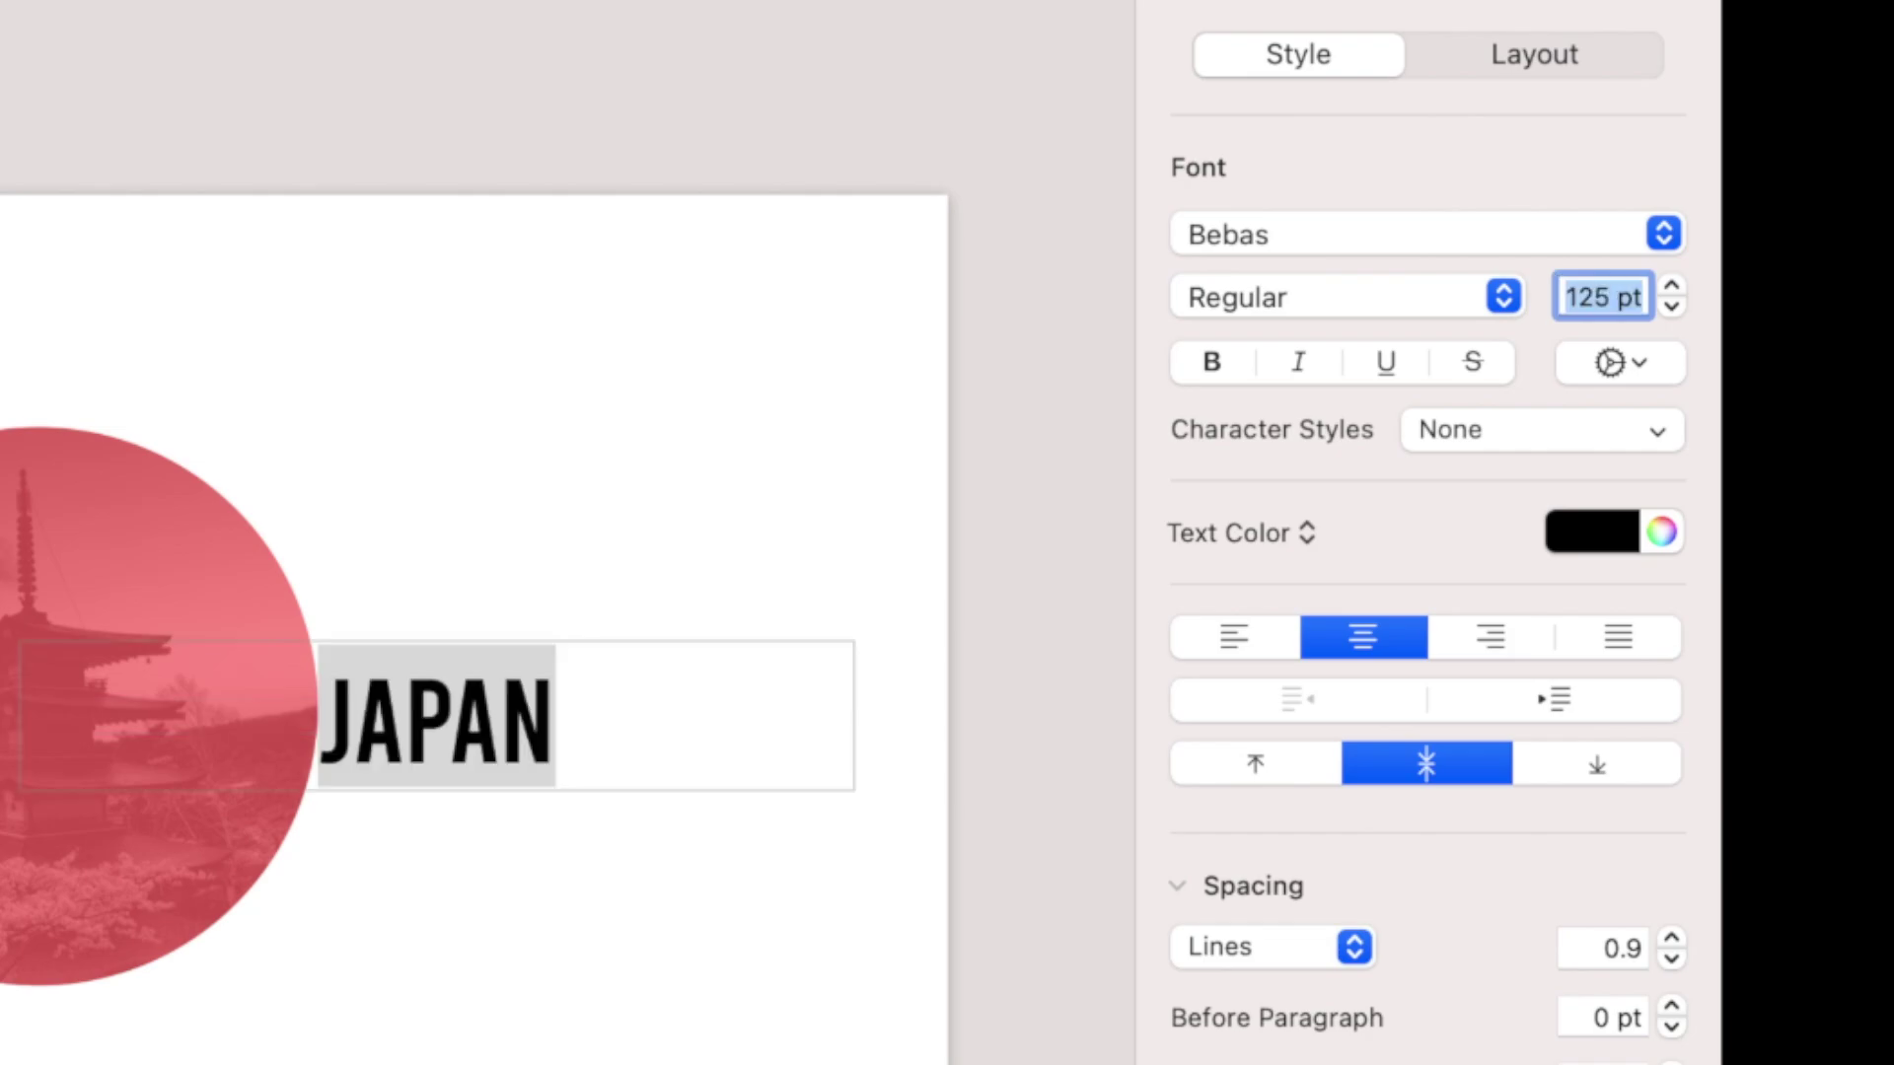
Right-align the JAPAN heading and place its text box to the left of the red circle.
left_click(772, 564)
left_click_drag(838, 729, 19, 730)
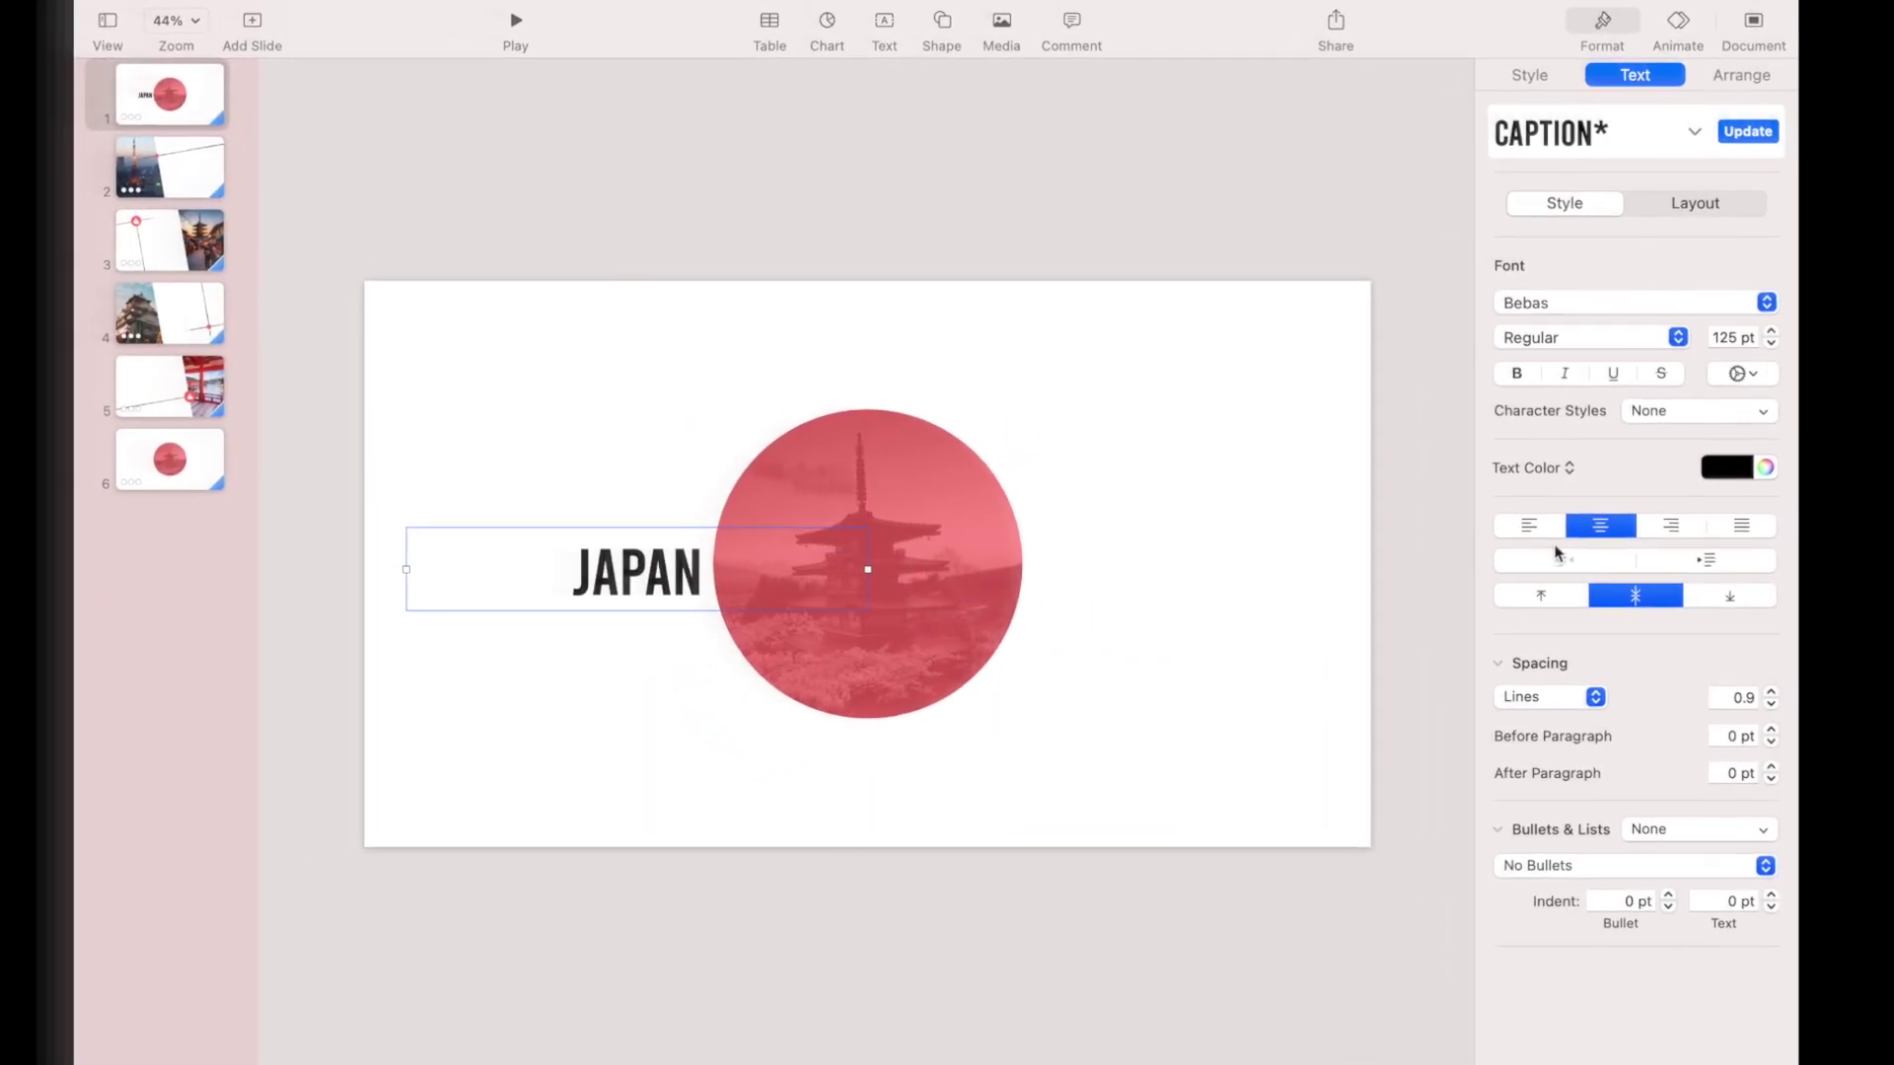
left_click(1660, 525)
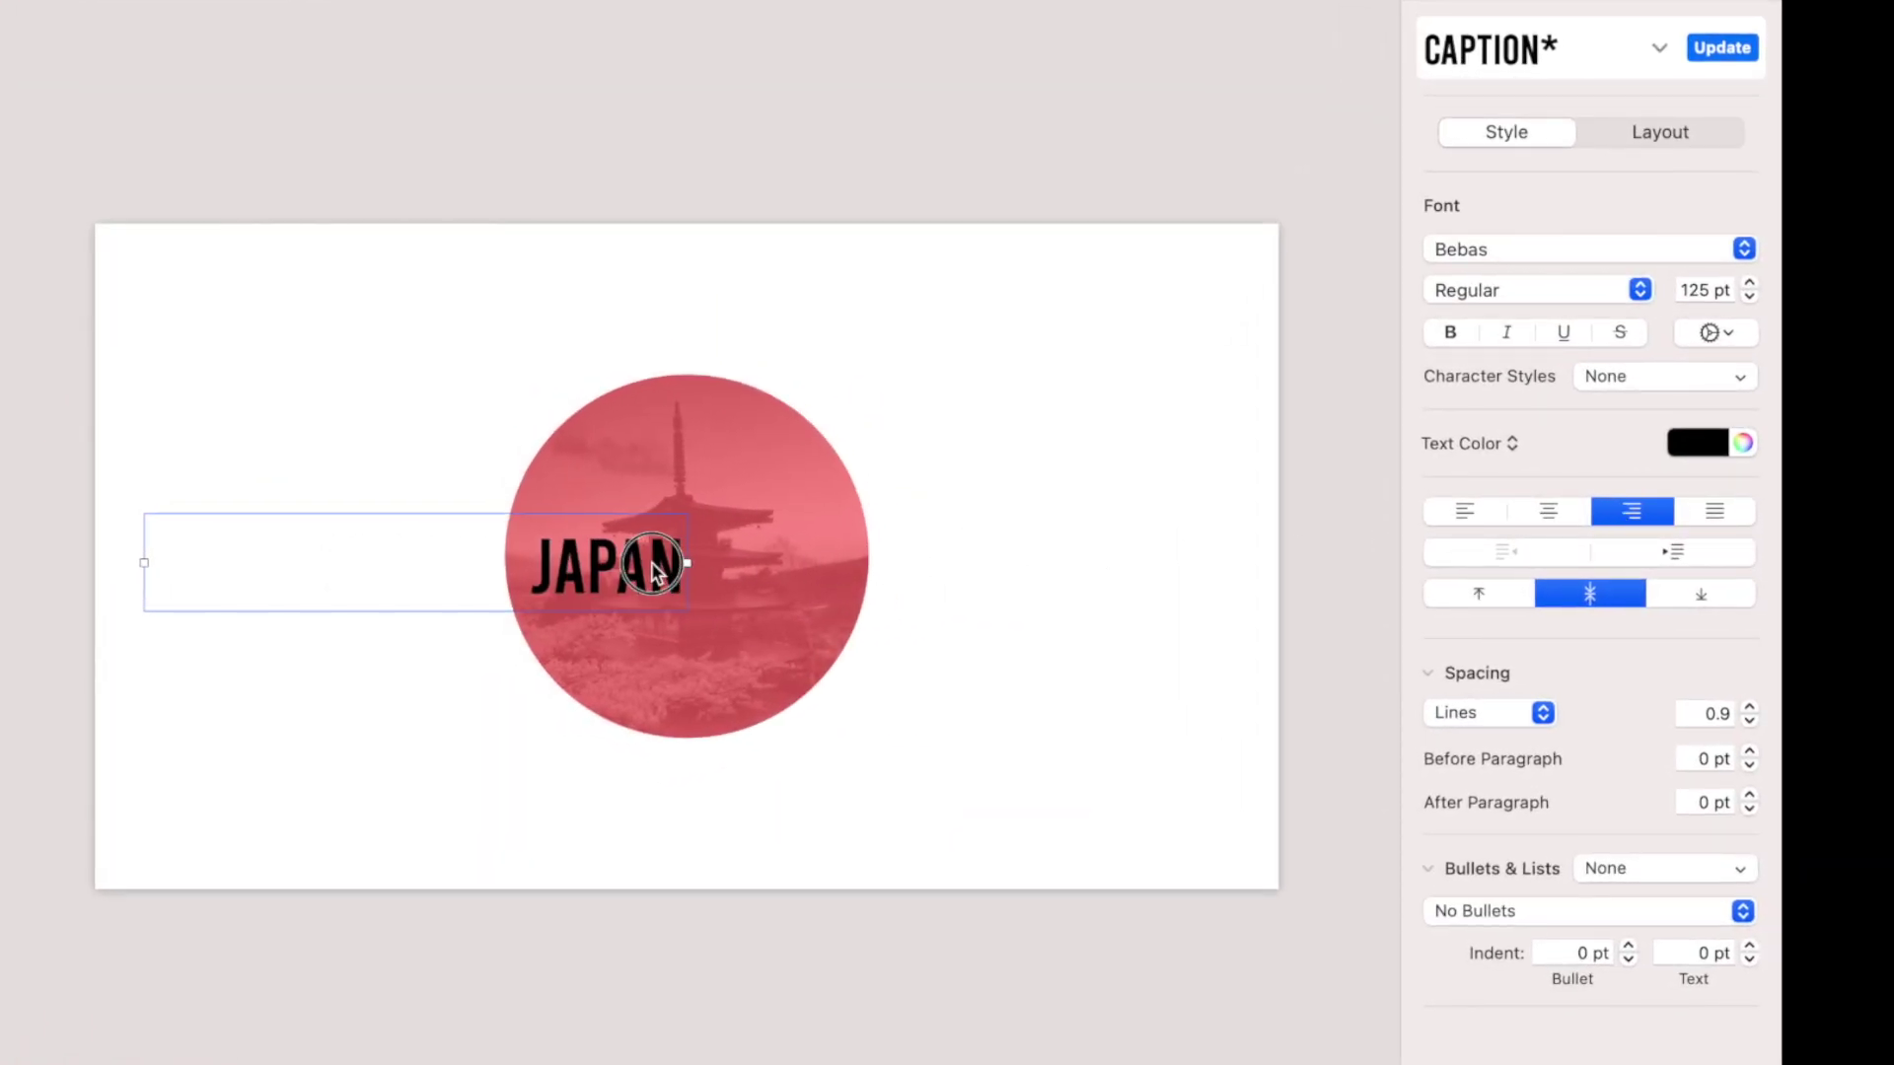
left_click_drag(651, 571, 453, 456)
Duplicate the JAPAN heading to the right of the circle, left-align it and change its text to "WHERE ANCIENT MEETS MODERN".
right_click(449, 472)
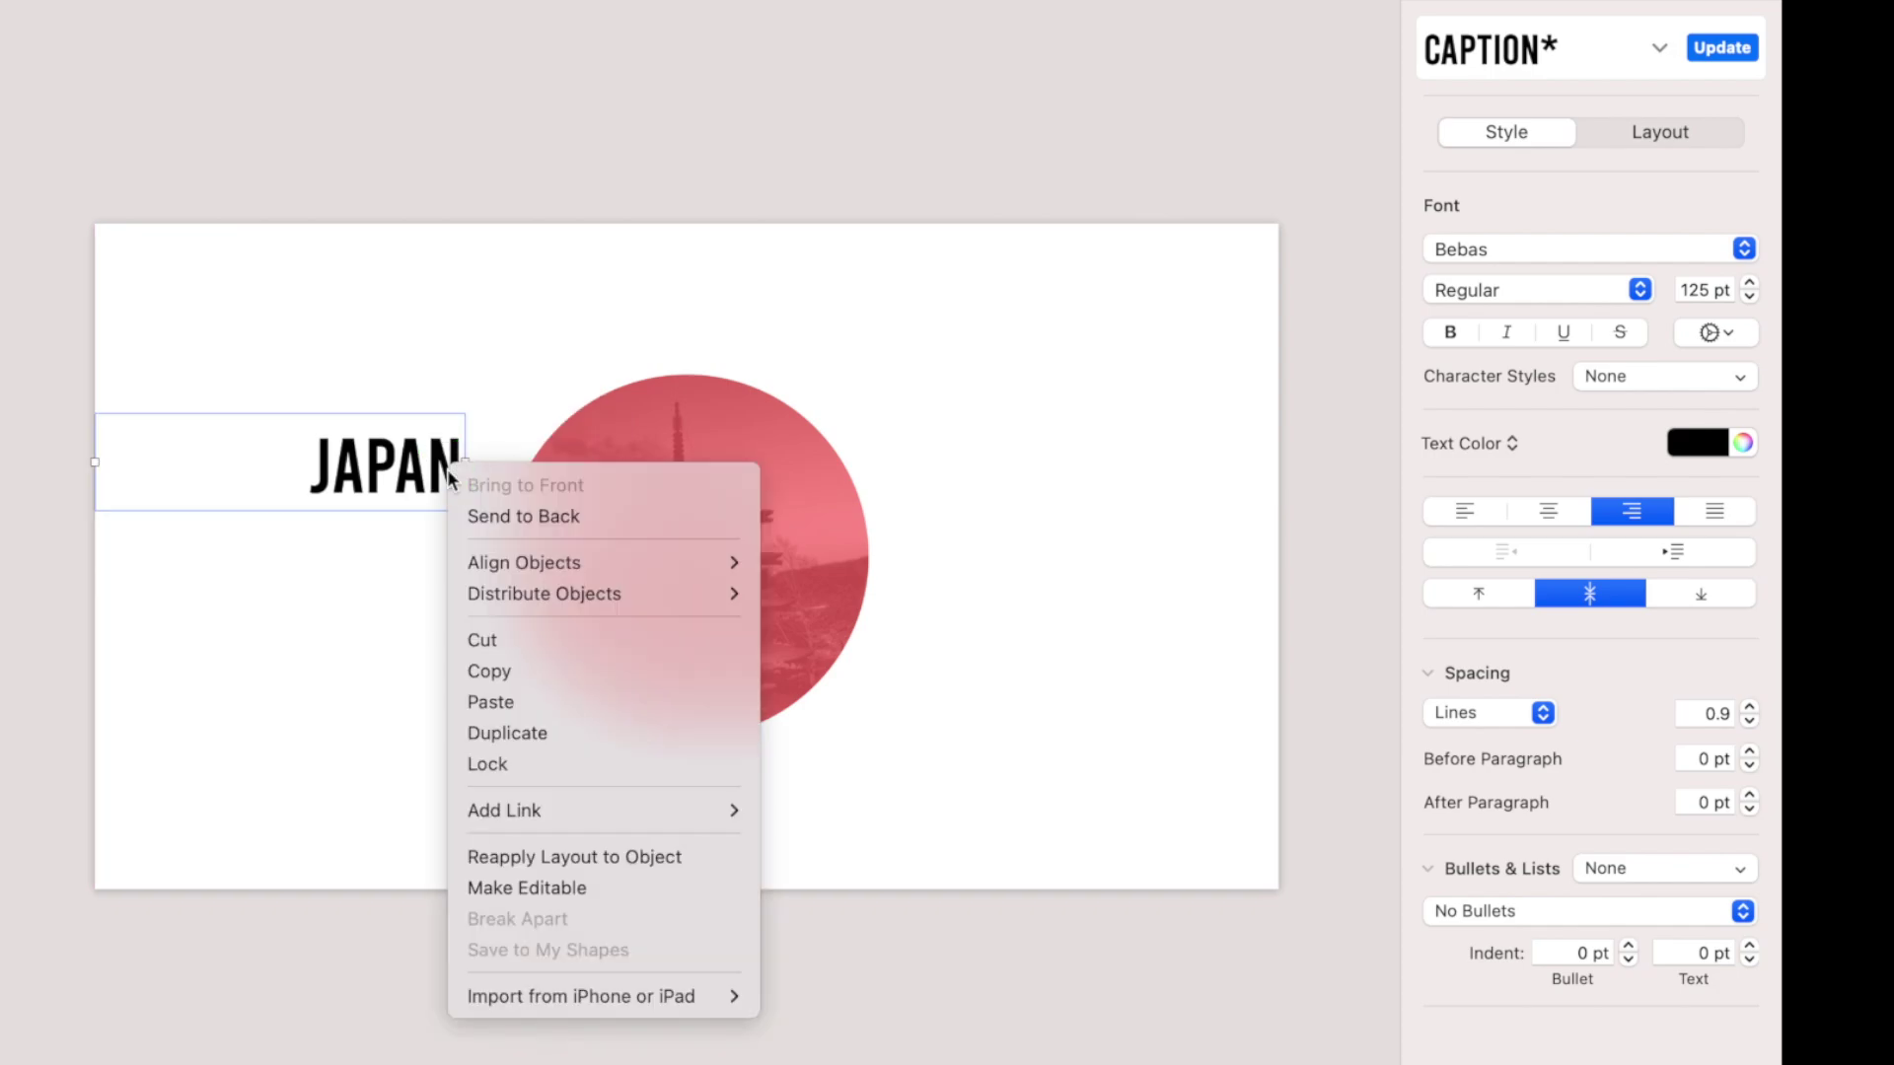
left_click(461, 734)
left_click_drag(404, 457, 1219, 556)
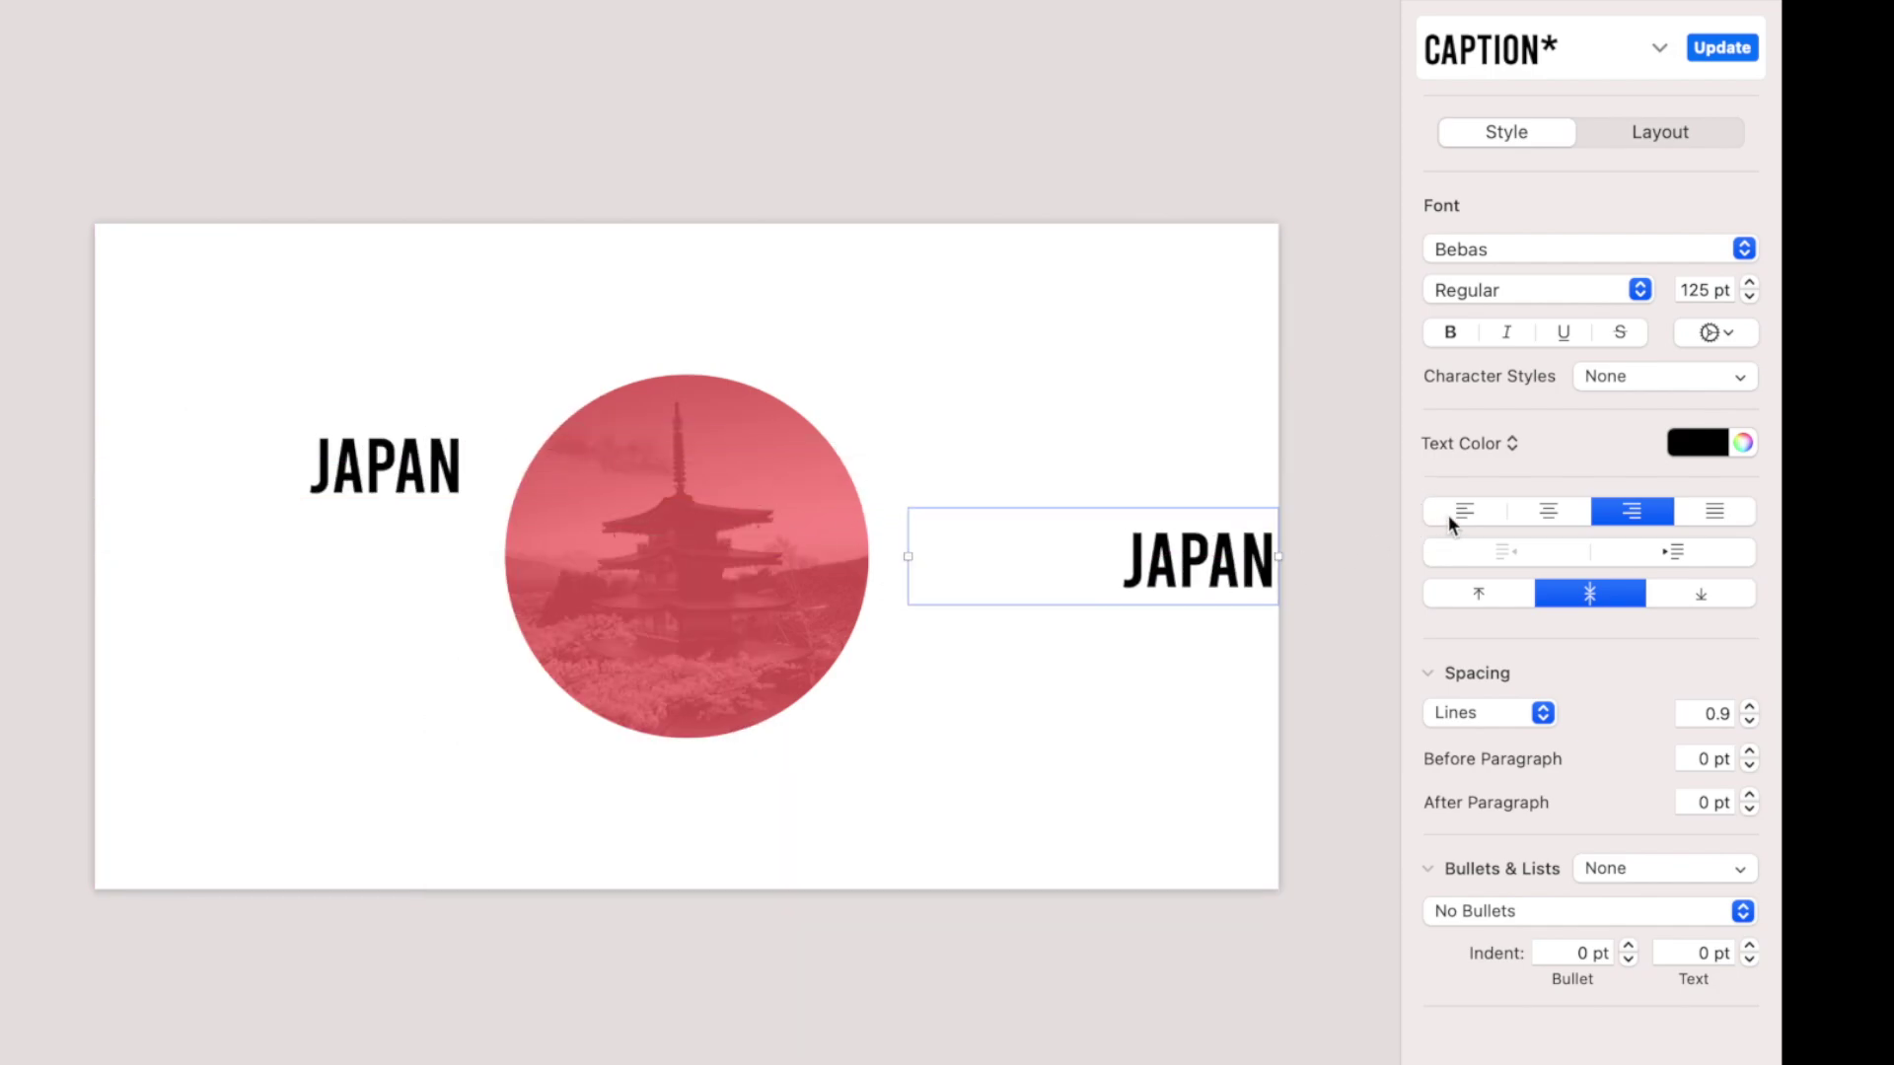
left_click(1450, 521)
double_click(1082, 550)
type("WHERE ANCIENT MEETS MODERN")
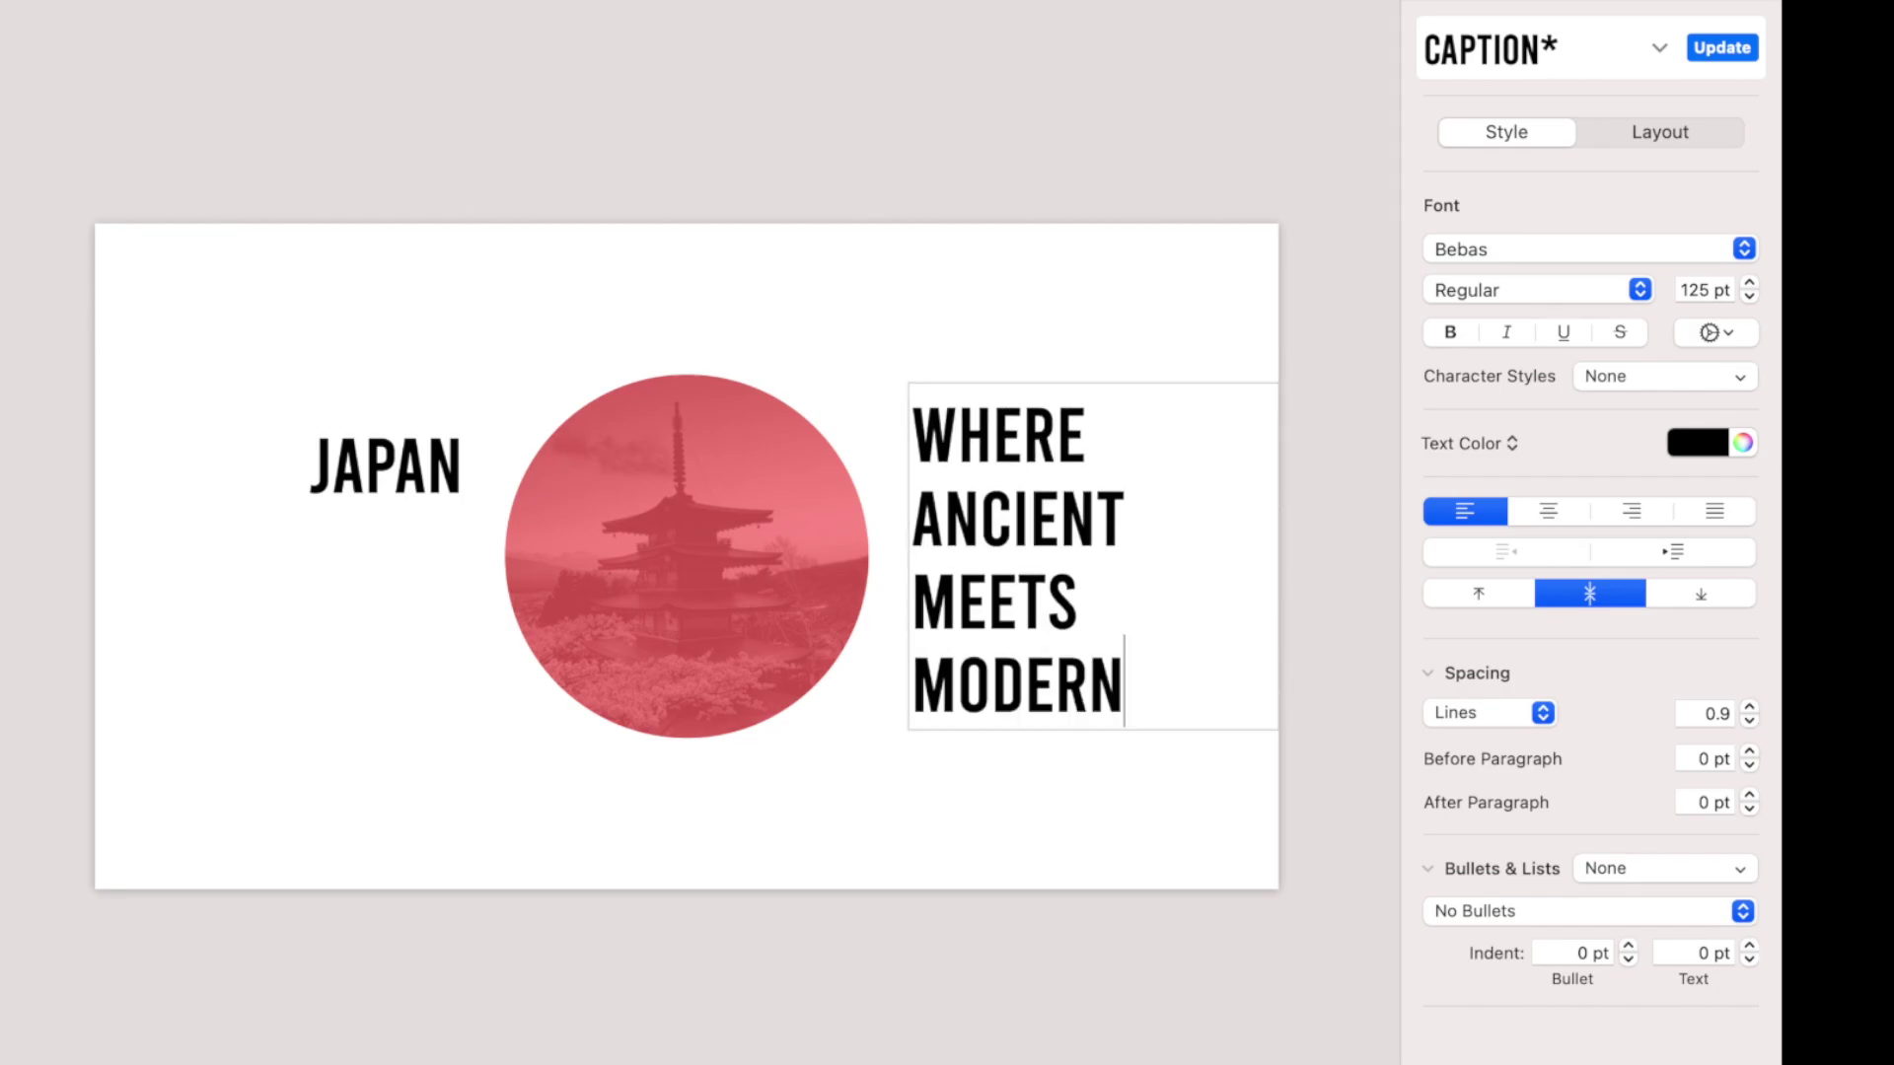
Reduce the line spacing of the "WHERE ANCIENT MEETS MODERN" text to 0.7.
key("super+a")
left_click(1750, 720)
left_click(1750, 720)
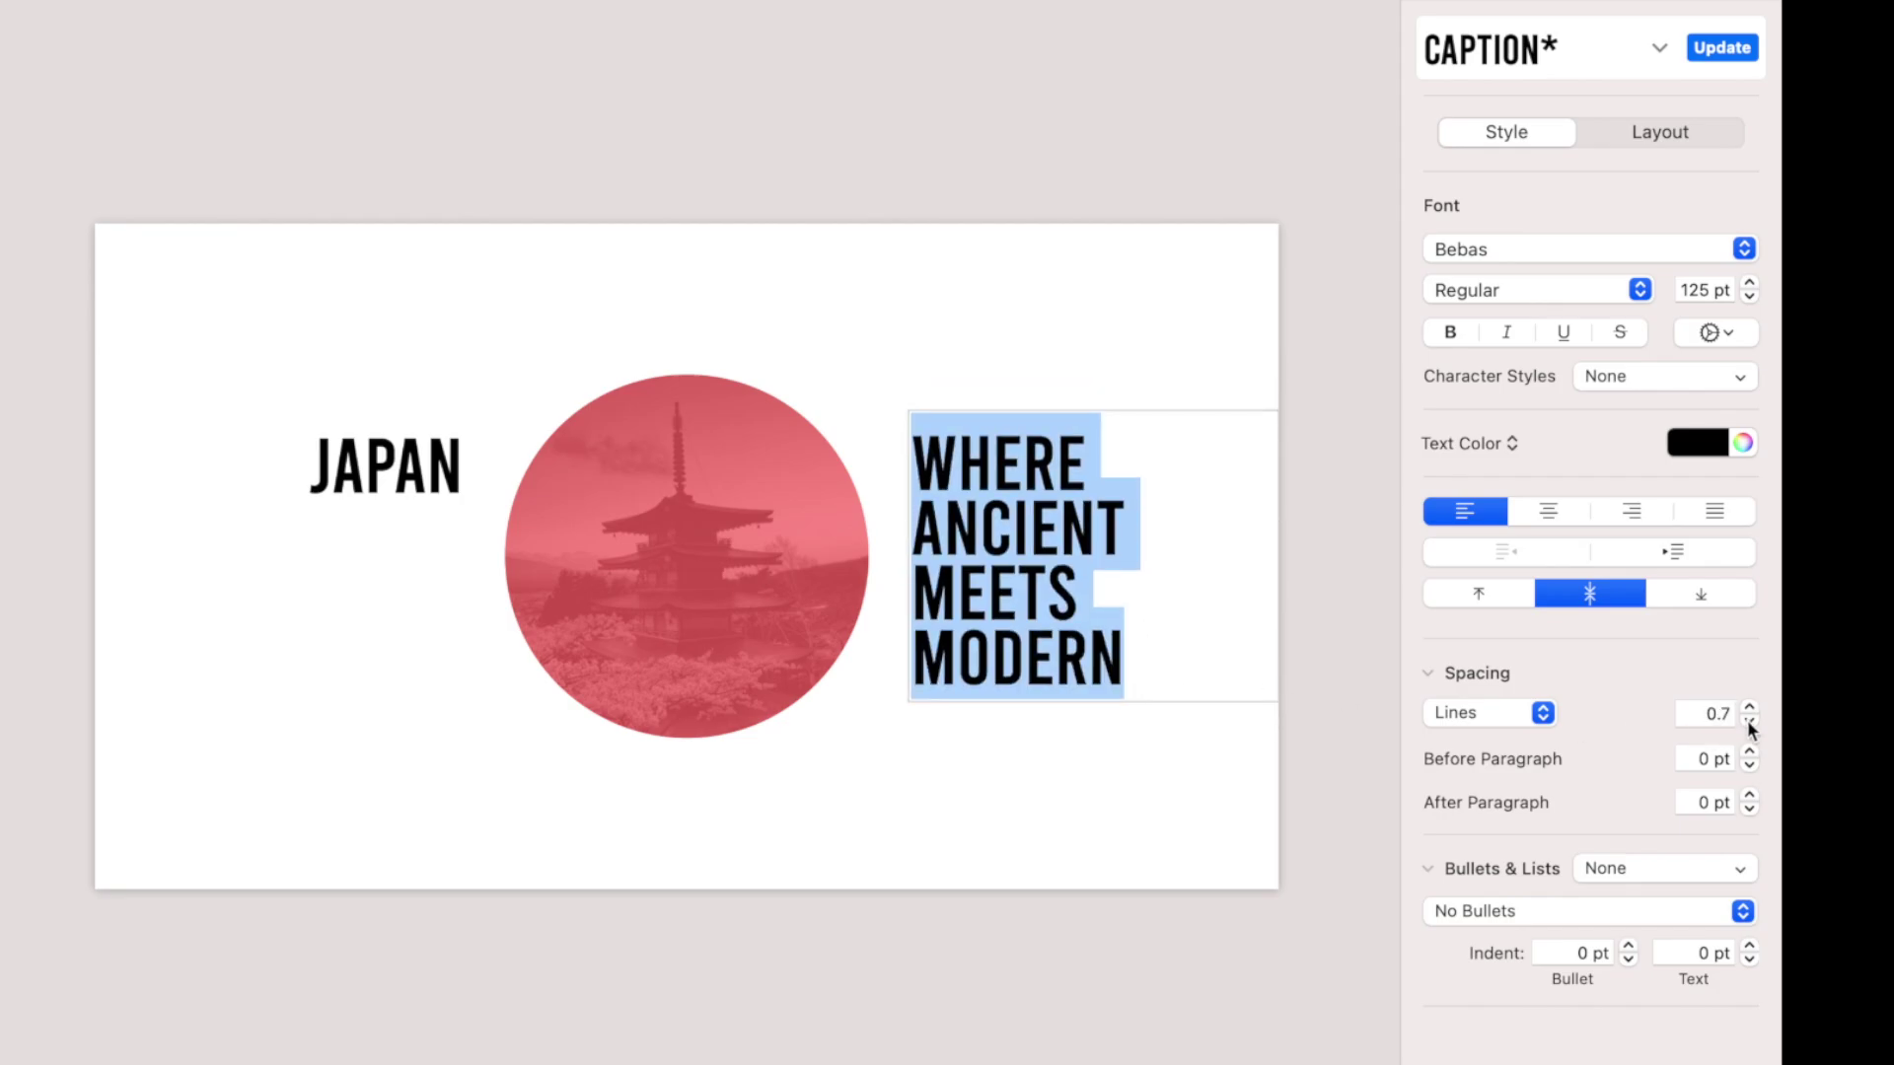
left_click(1102, 331)
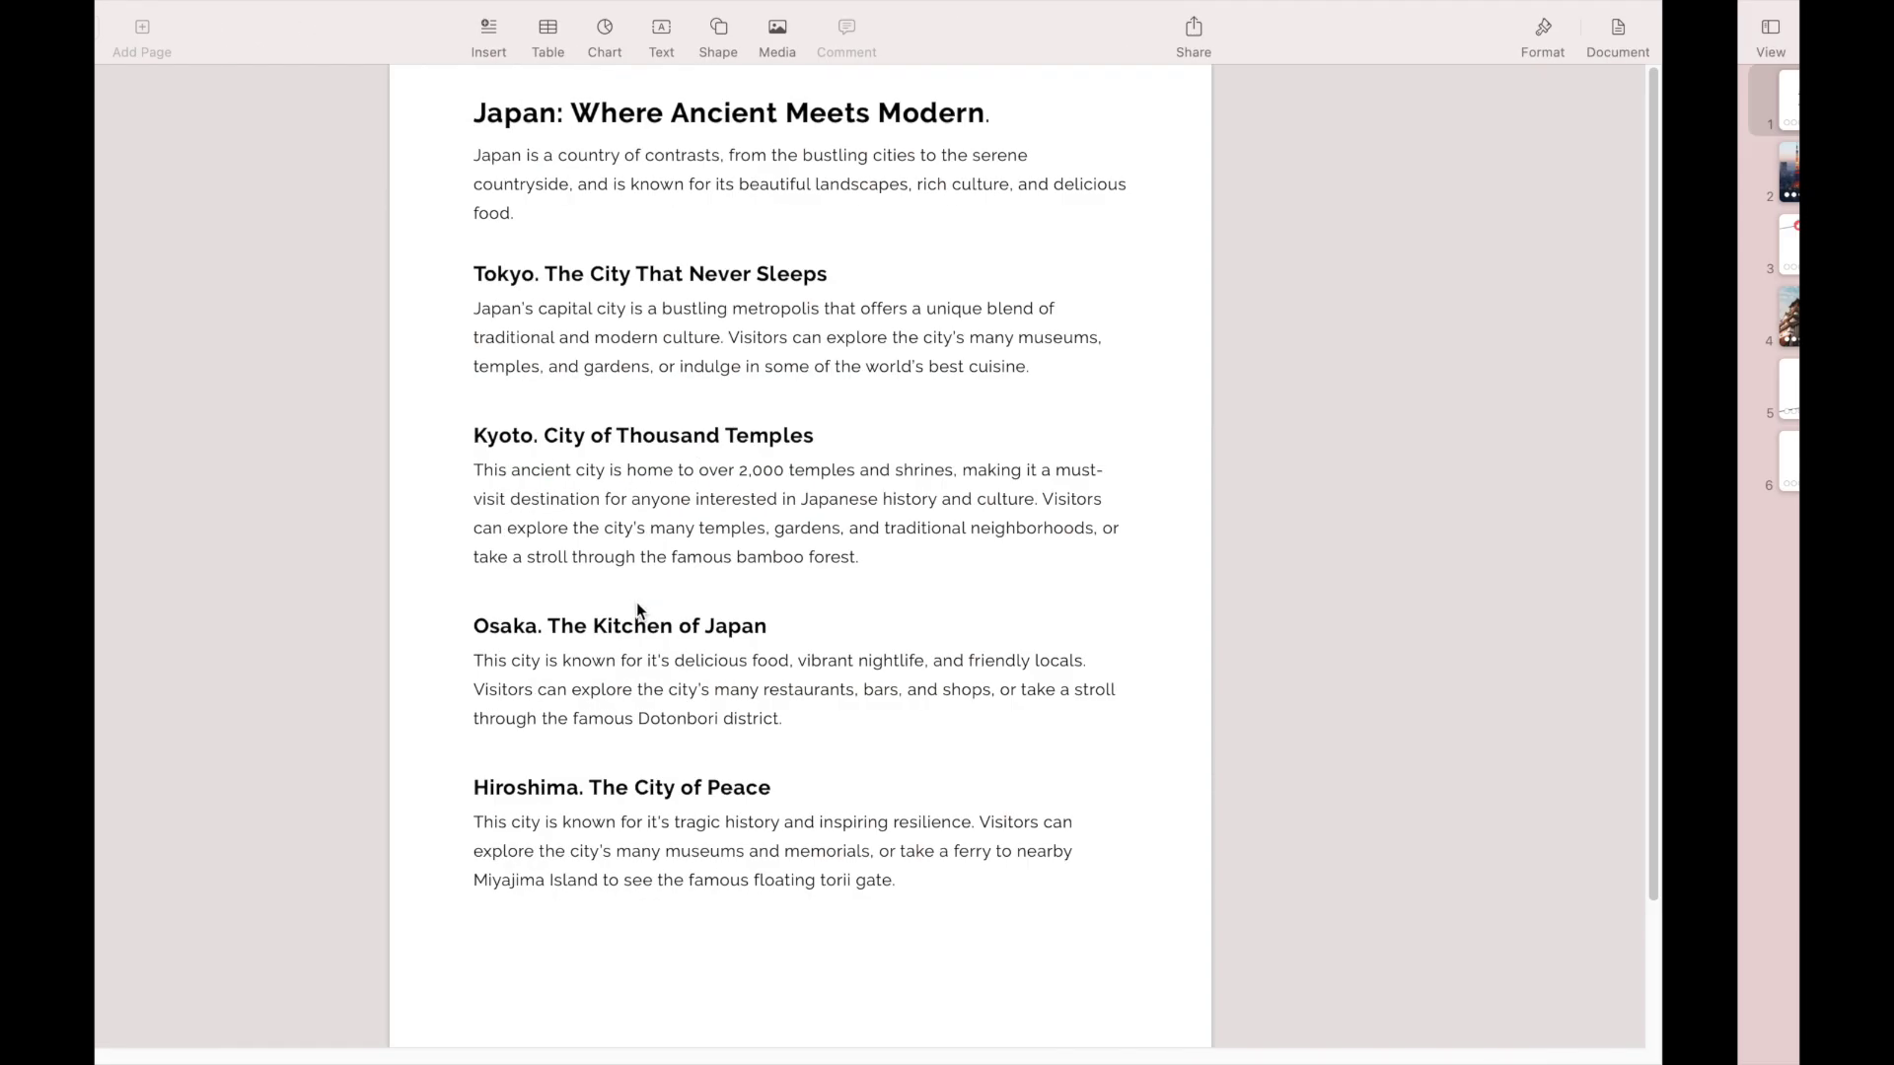
Copy the introductory paragraph about Japan from the Pages document into the duplicate JAPAN text box under the heading on slide 1.
left_click_drag(613, 156, 636, 216)
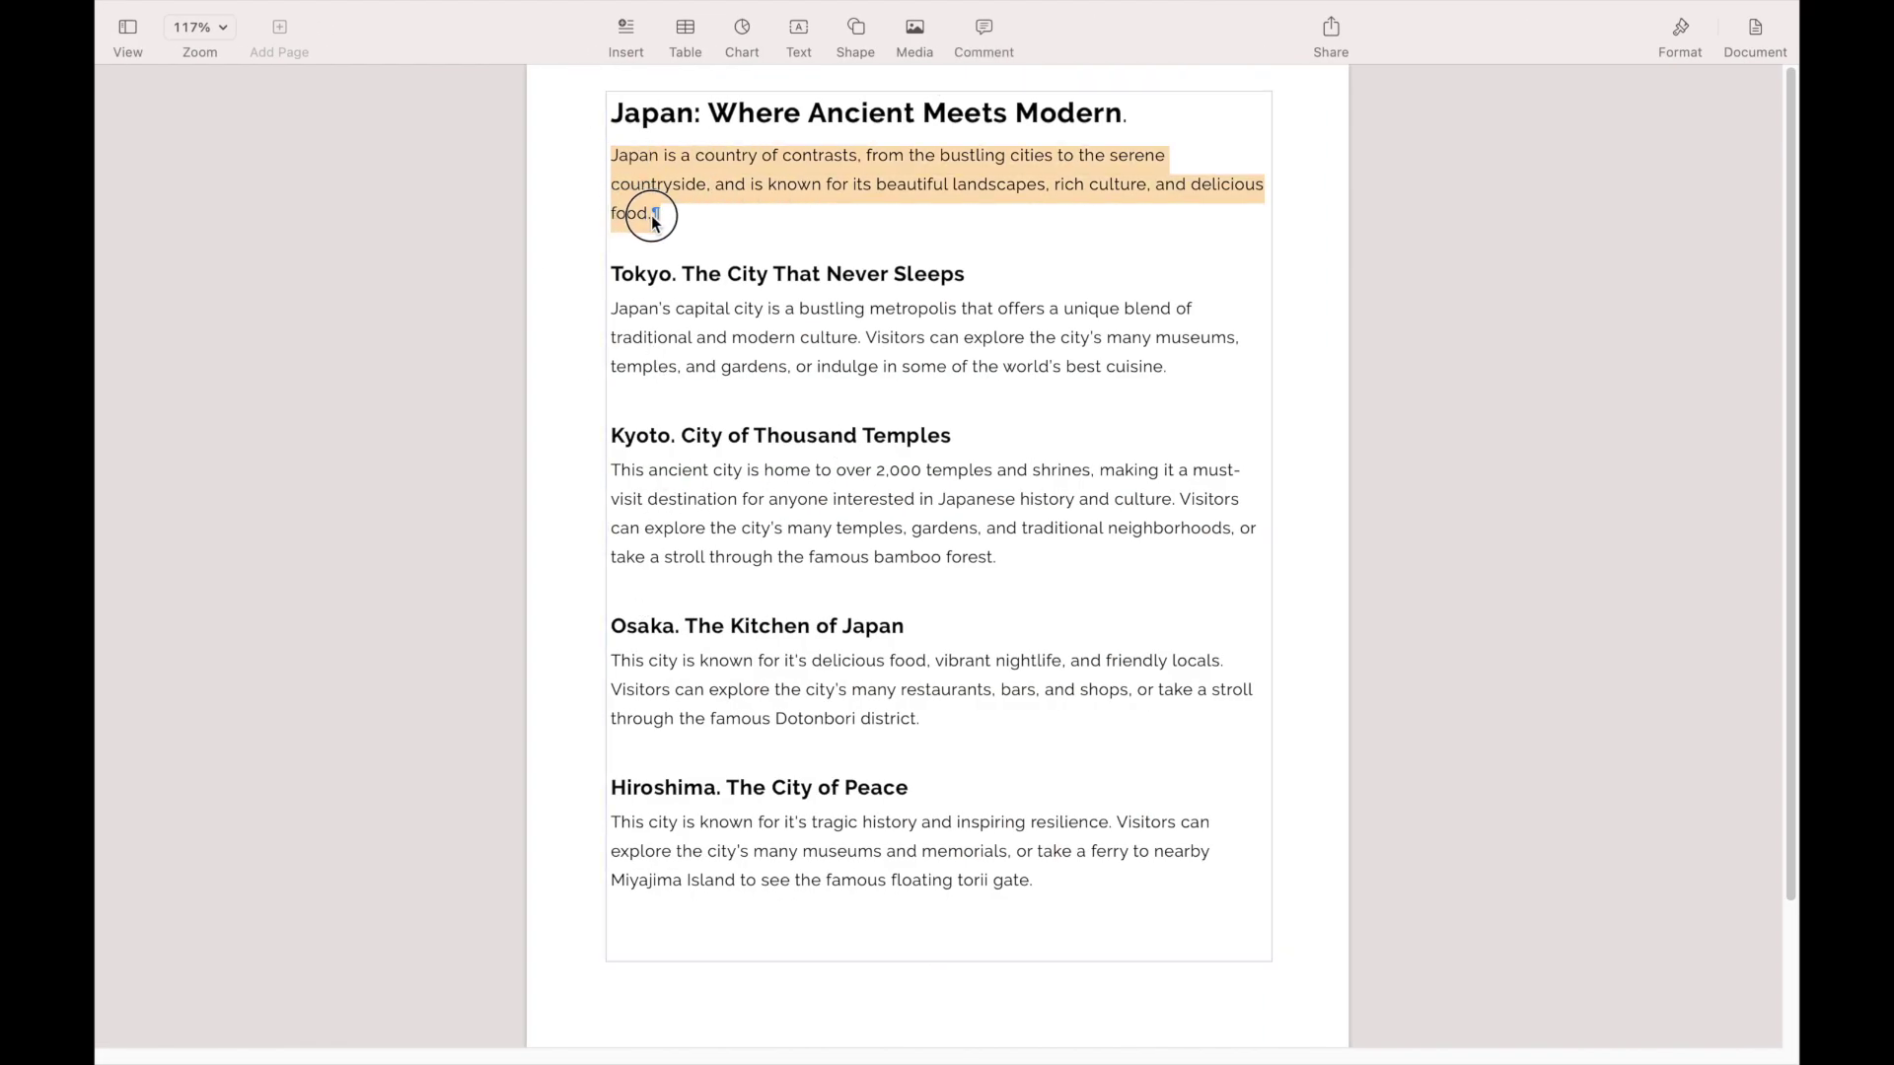
right_click(655, 221)
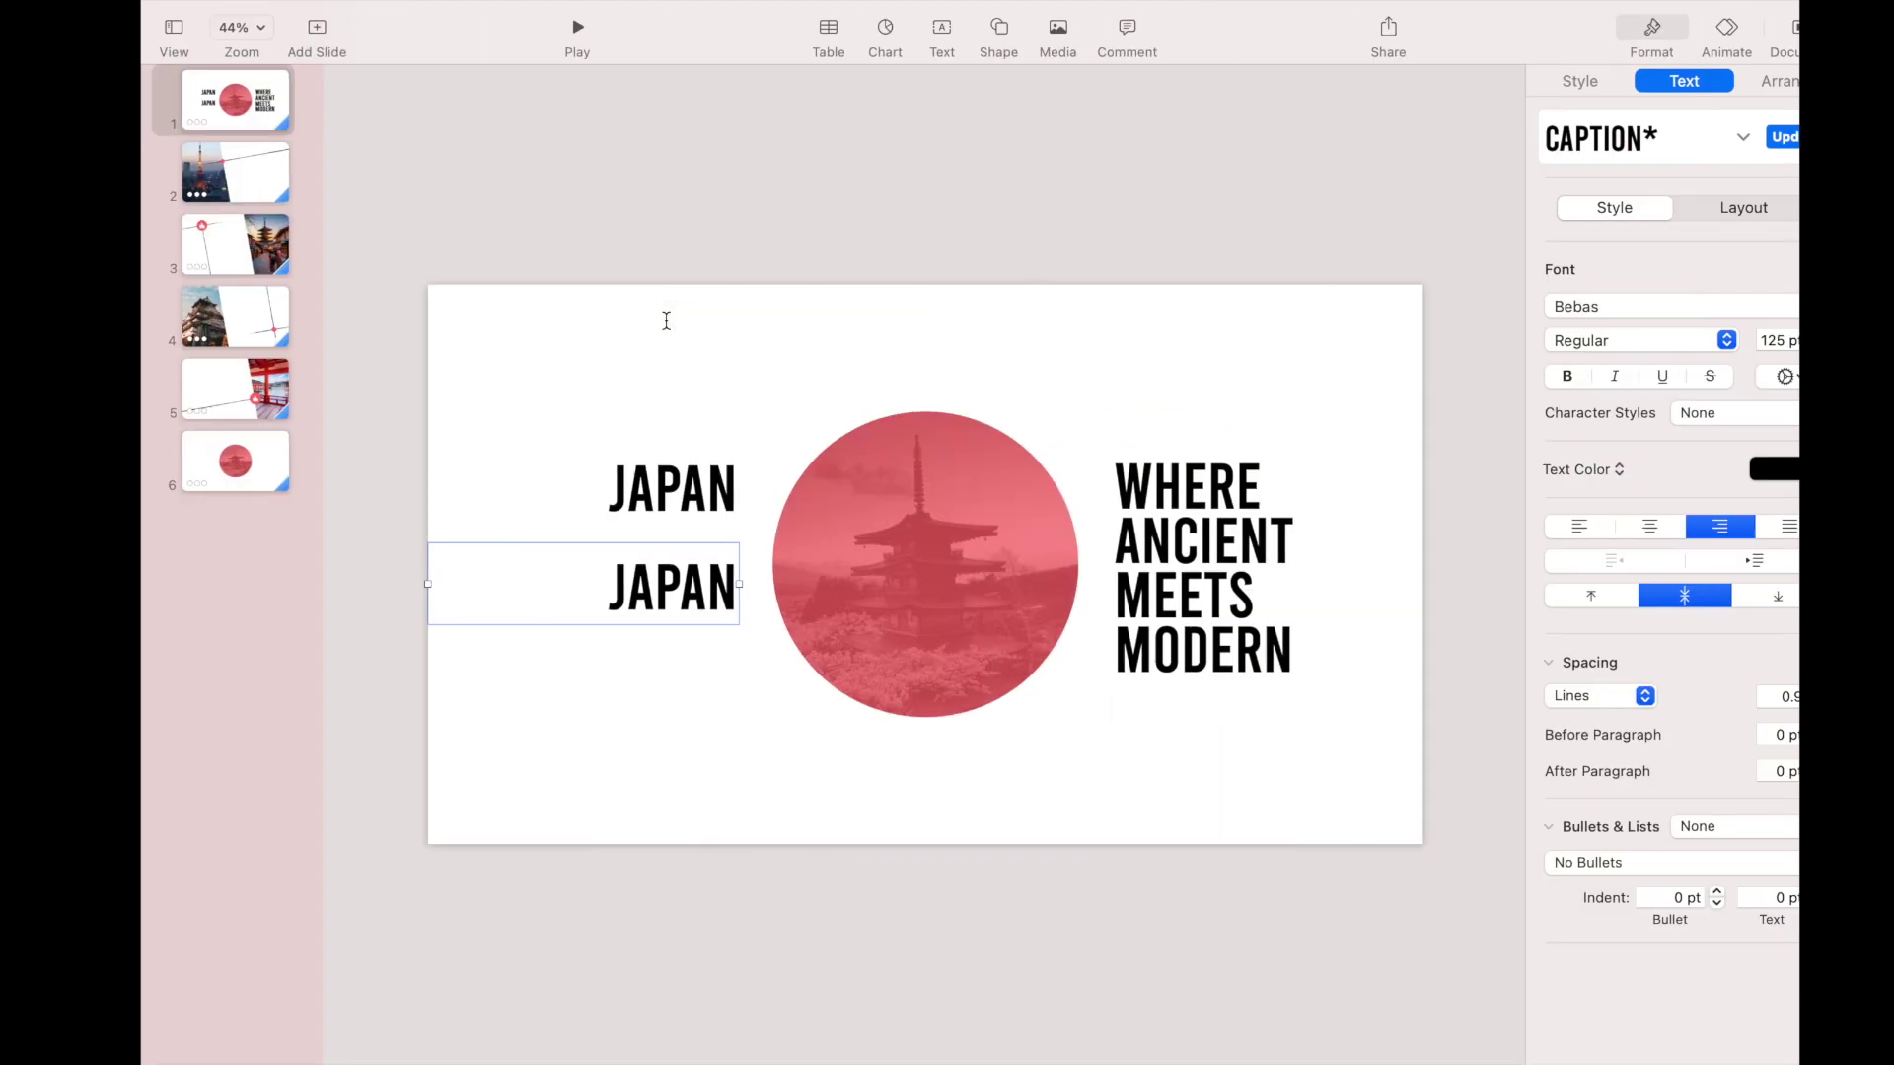
double_click(606, 588)
right_click(607, 588)
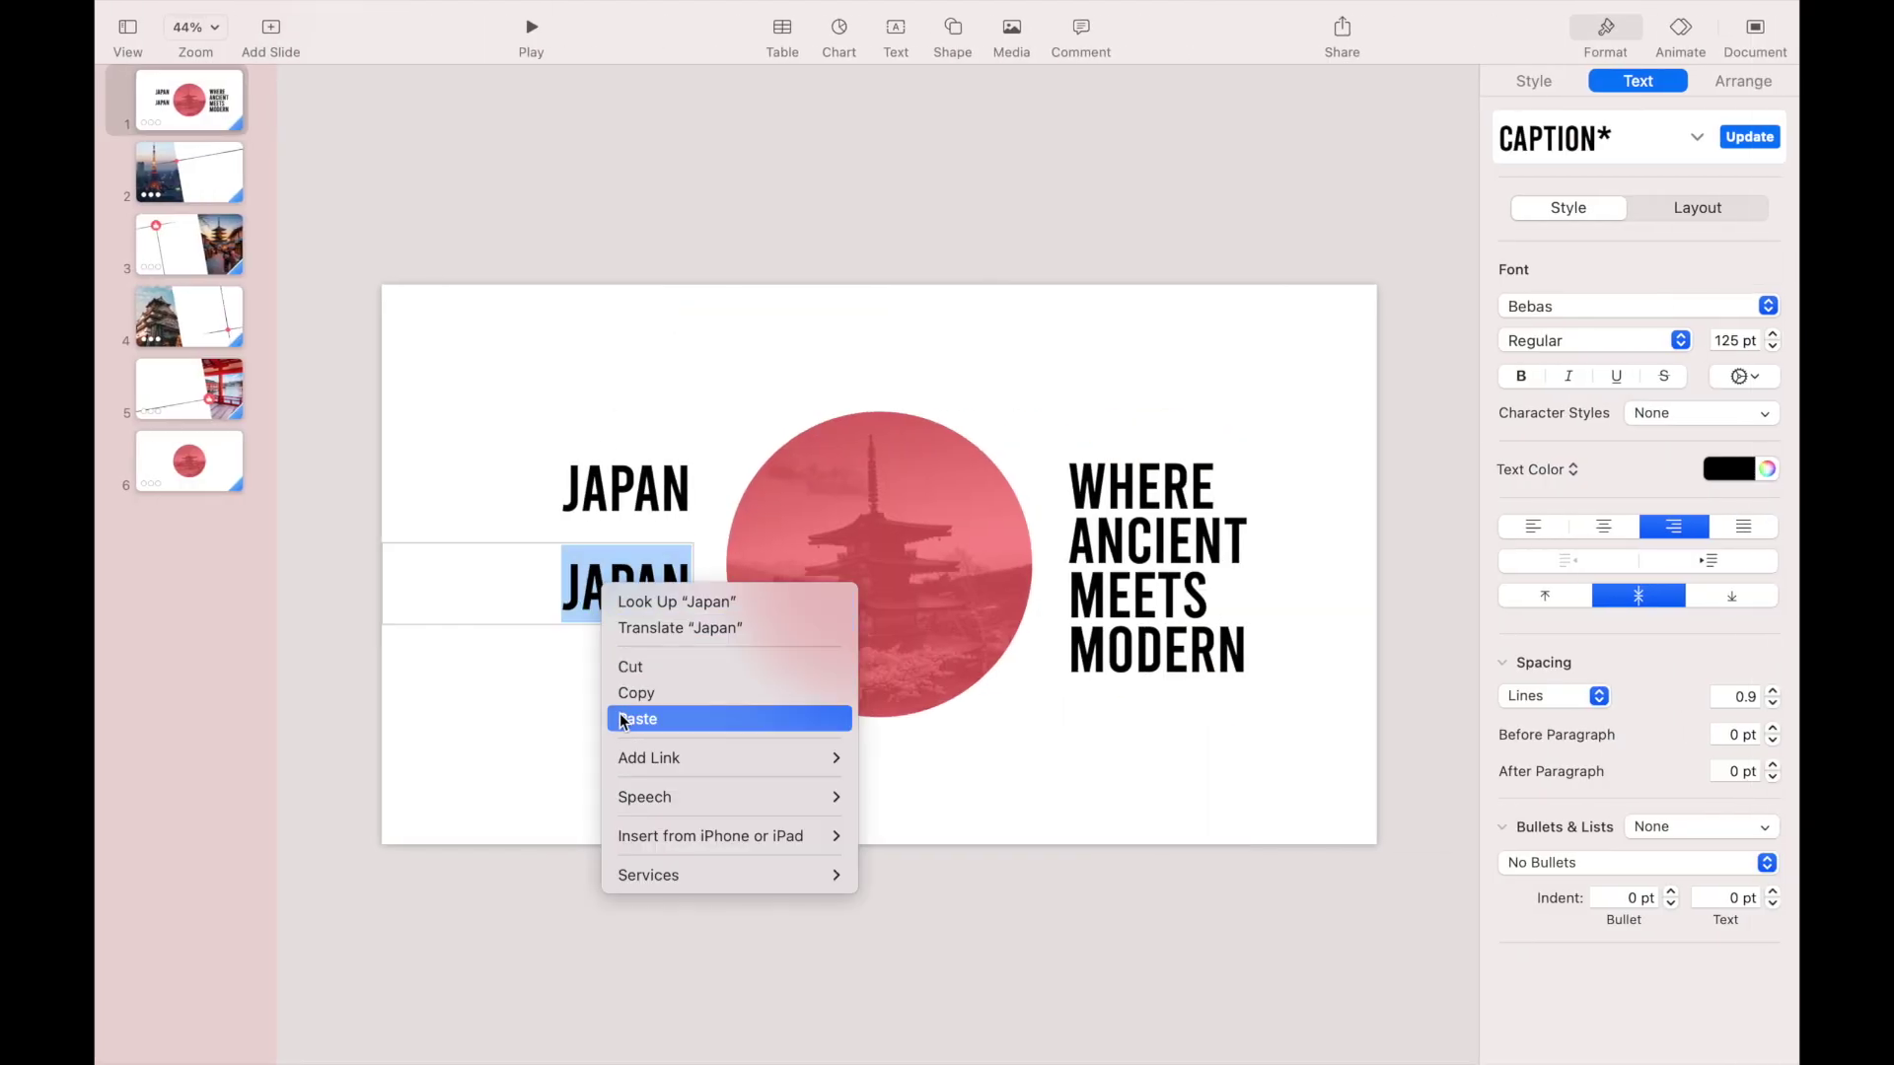
left_click(631, 719)
Format the pasted paragraph in Raleway Regular at 25 pt with a line spacing of 1.5.
triple_click(642, 690)
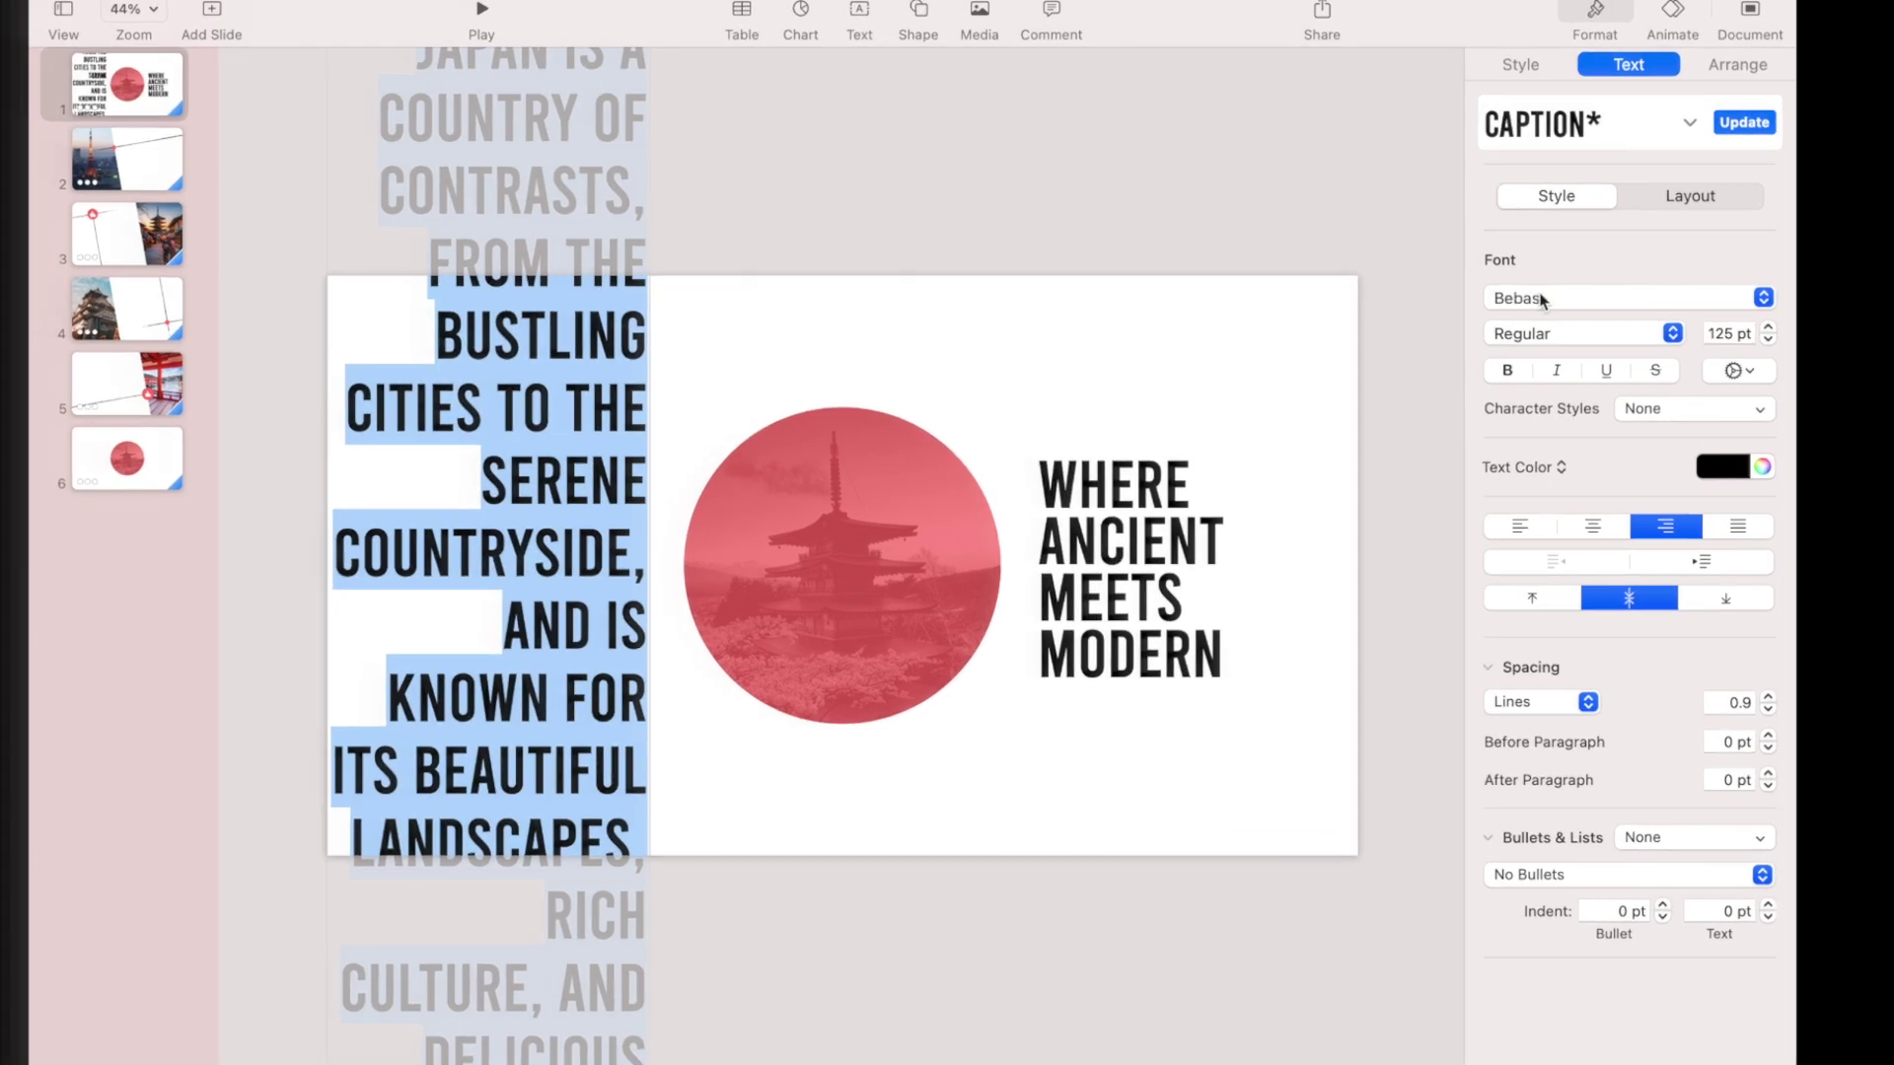
left_click(1544, 297)
left_click(1529, 335)
left_click(1711, 334)
triple_click(1716, 334)
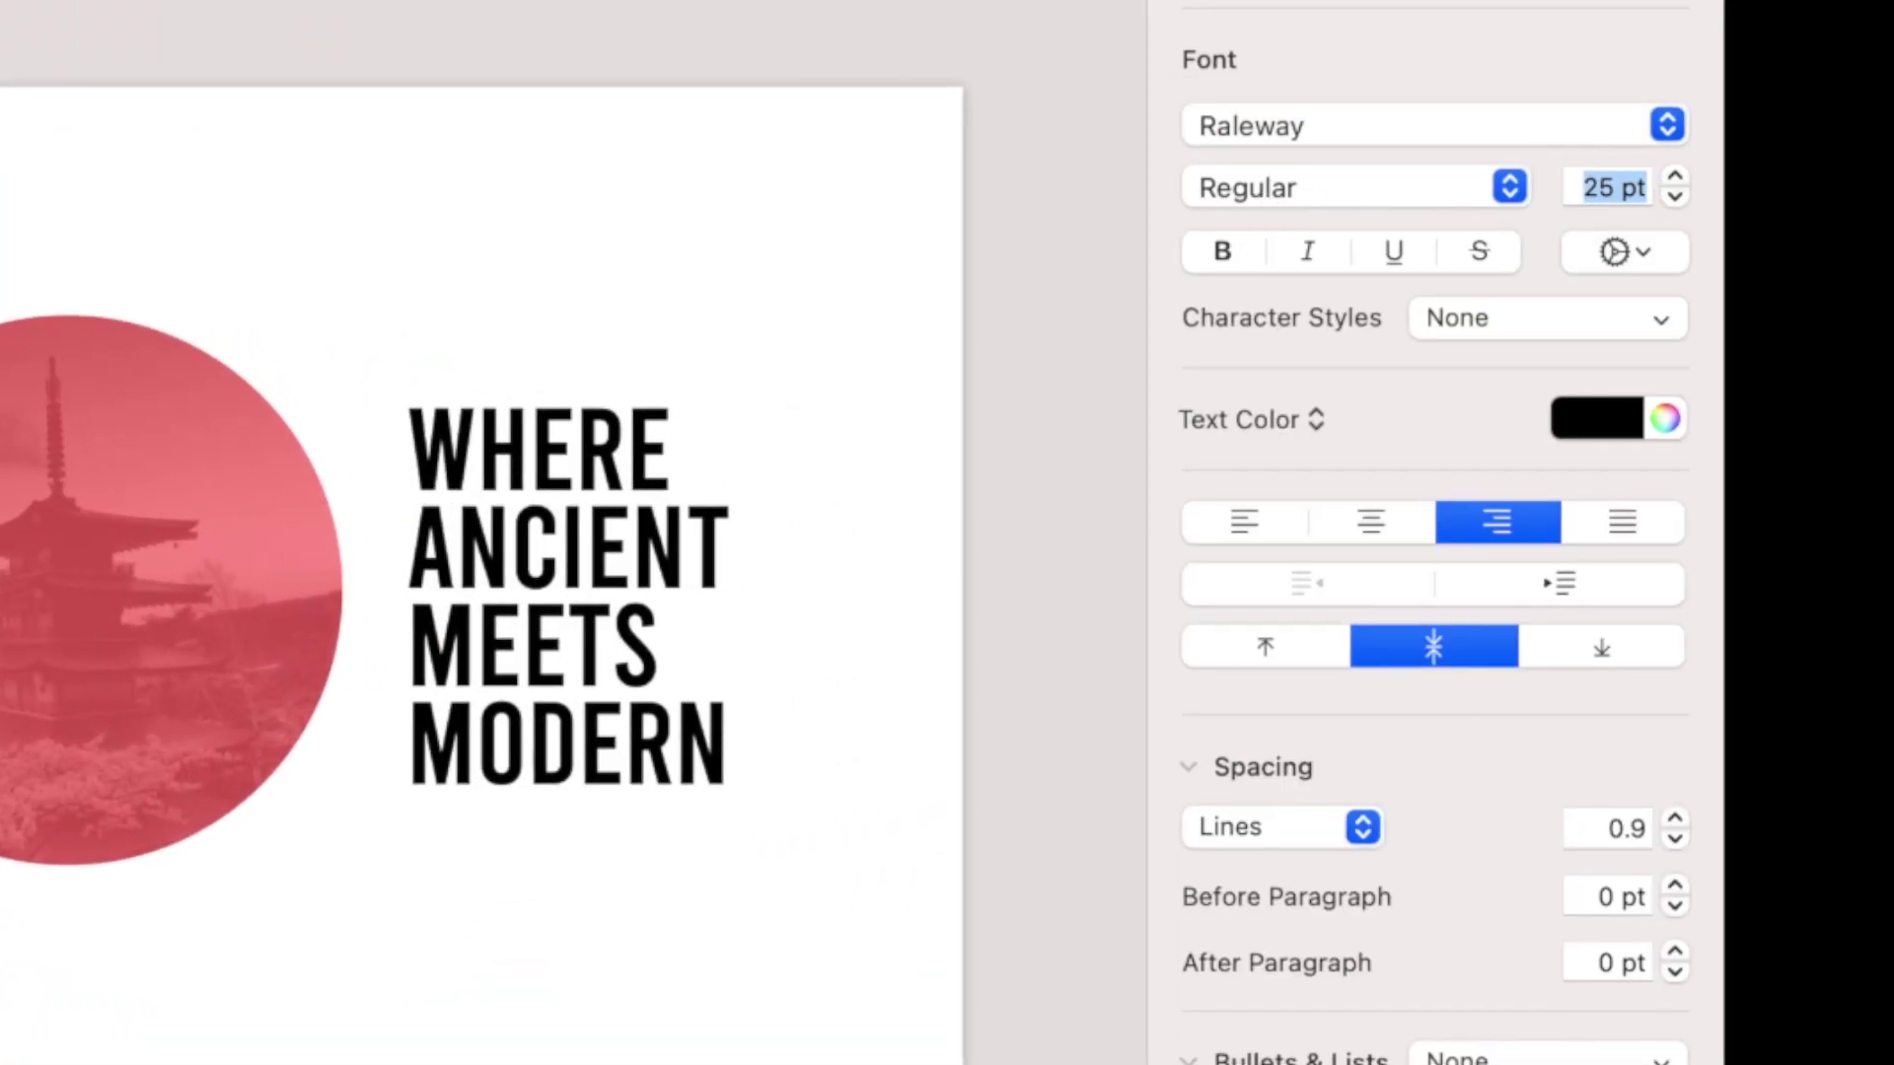
left_click(1675, 819)
left_click(1675, 818)
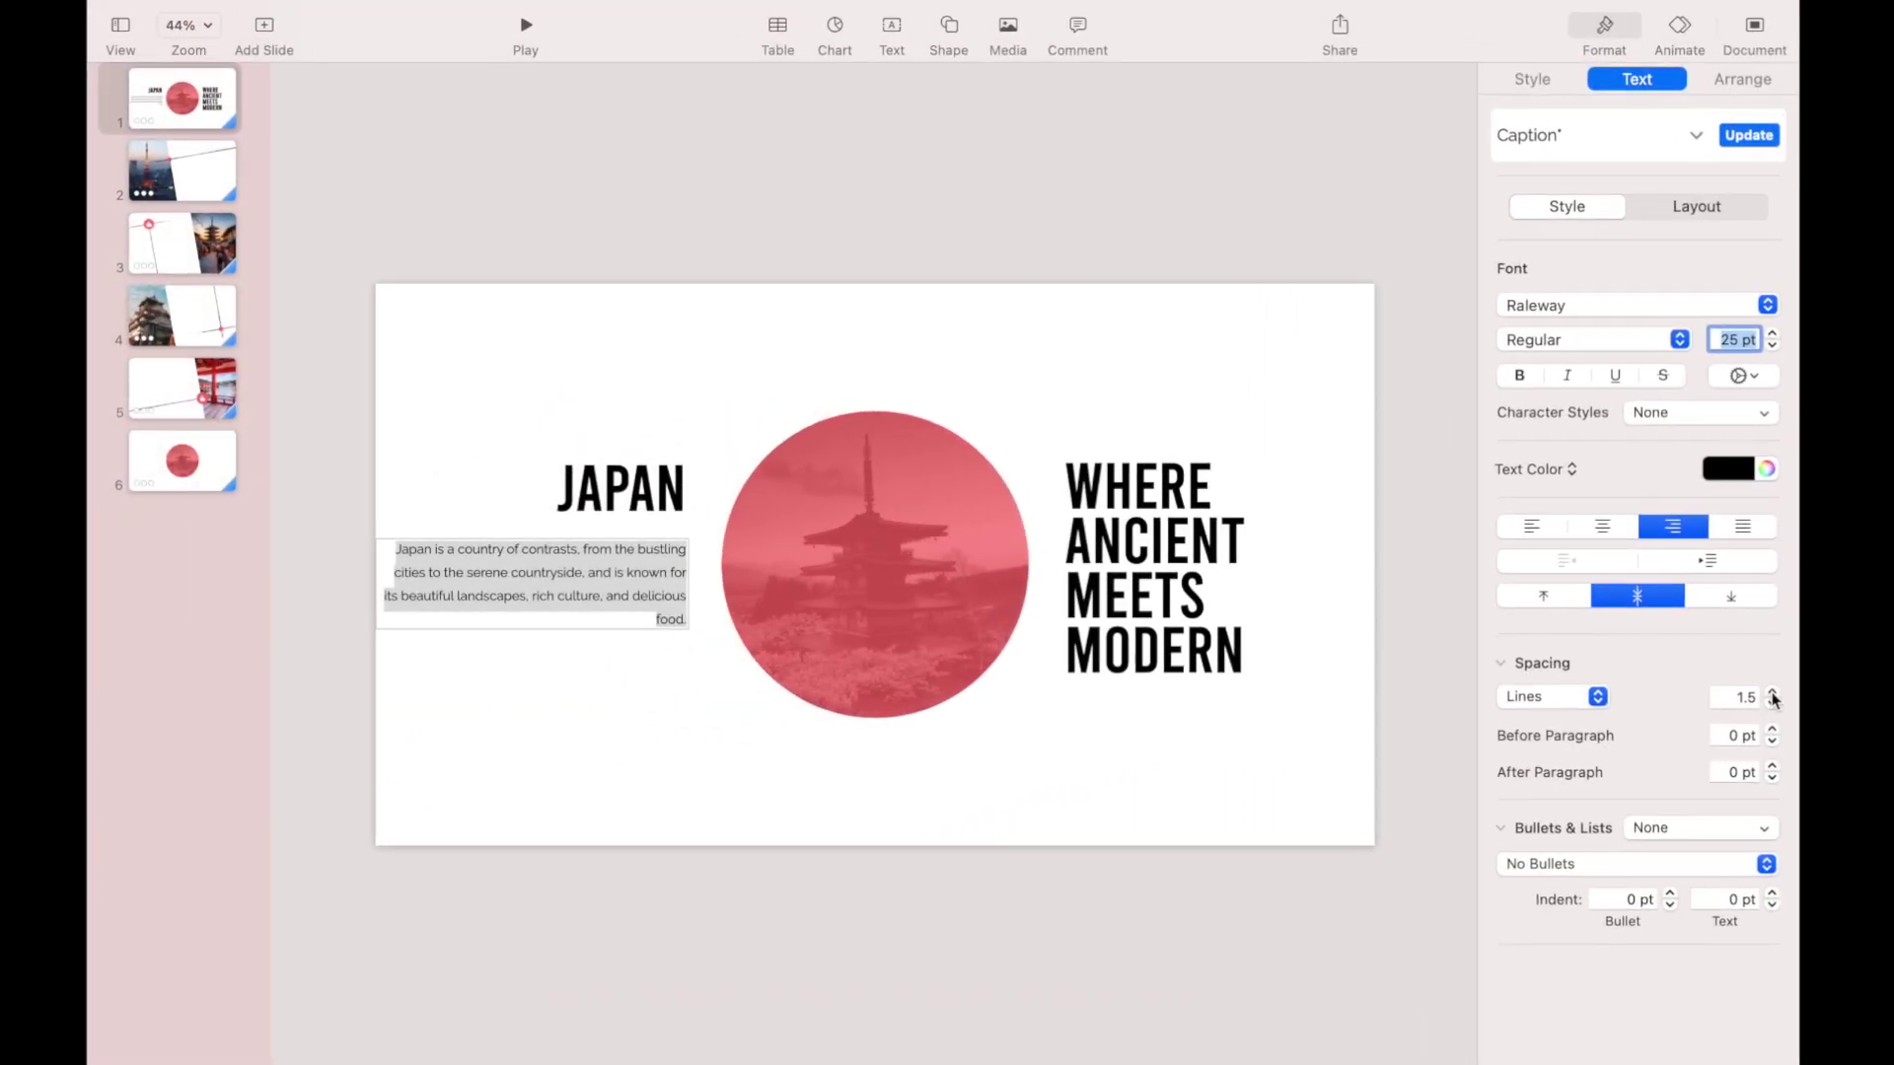
Narrow the paragraph's text box from its left edge, and shift it together with the JAPAN heading down to centre them beside the circle.
left_click(583, 631)
left_click(570, 596)
left_click_drag(384, 583, 465, 583)
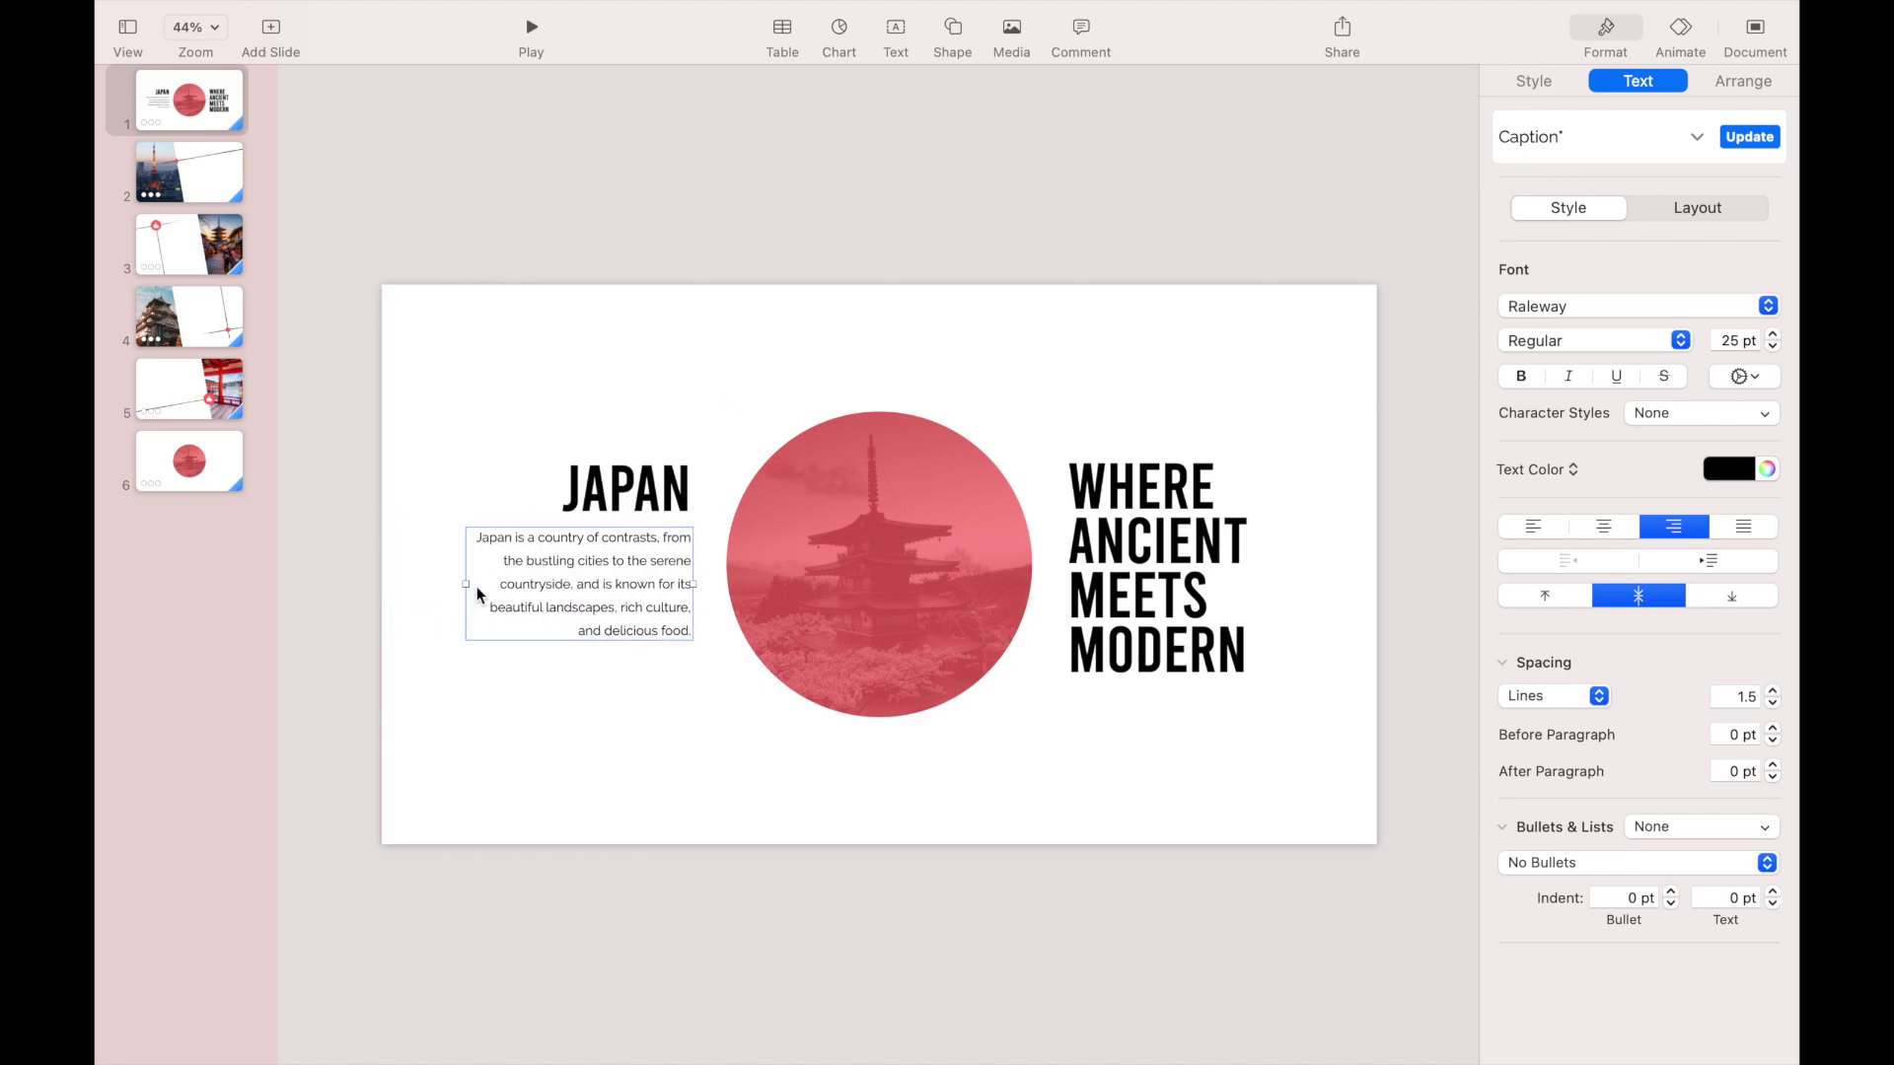
left_click_drag(631, 552, 634, 621)
left_click(625, 488, "shift")
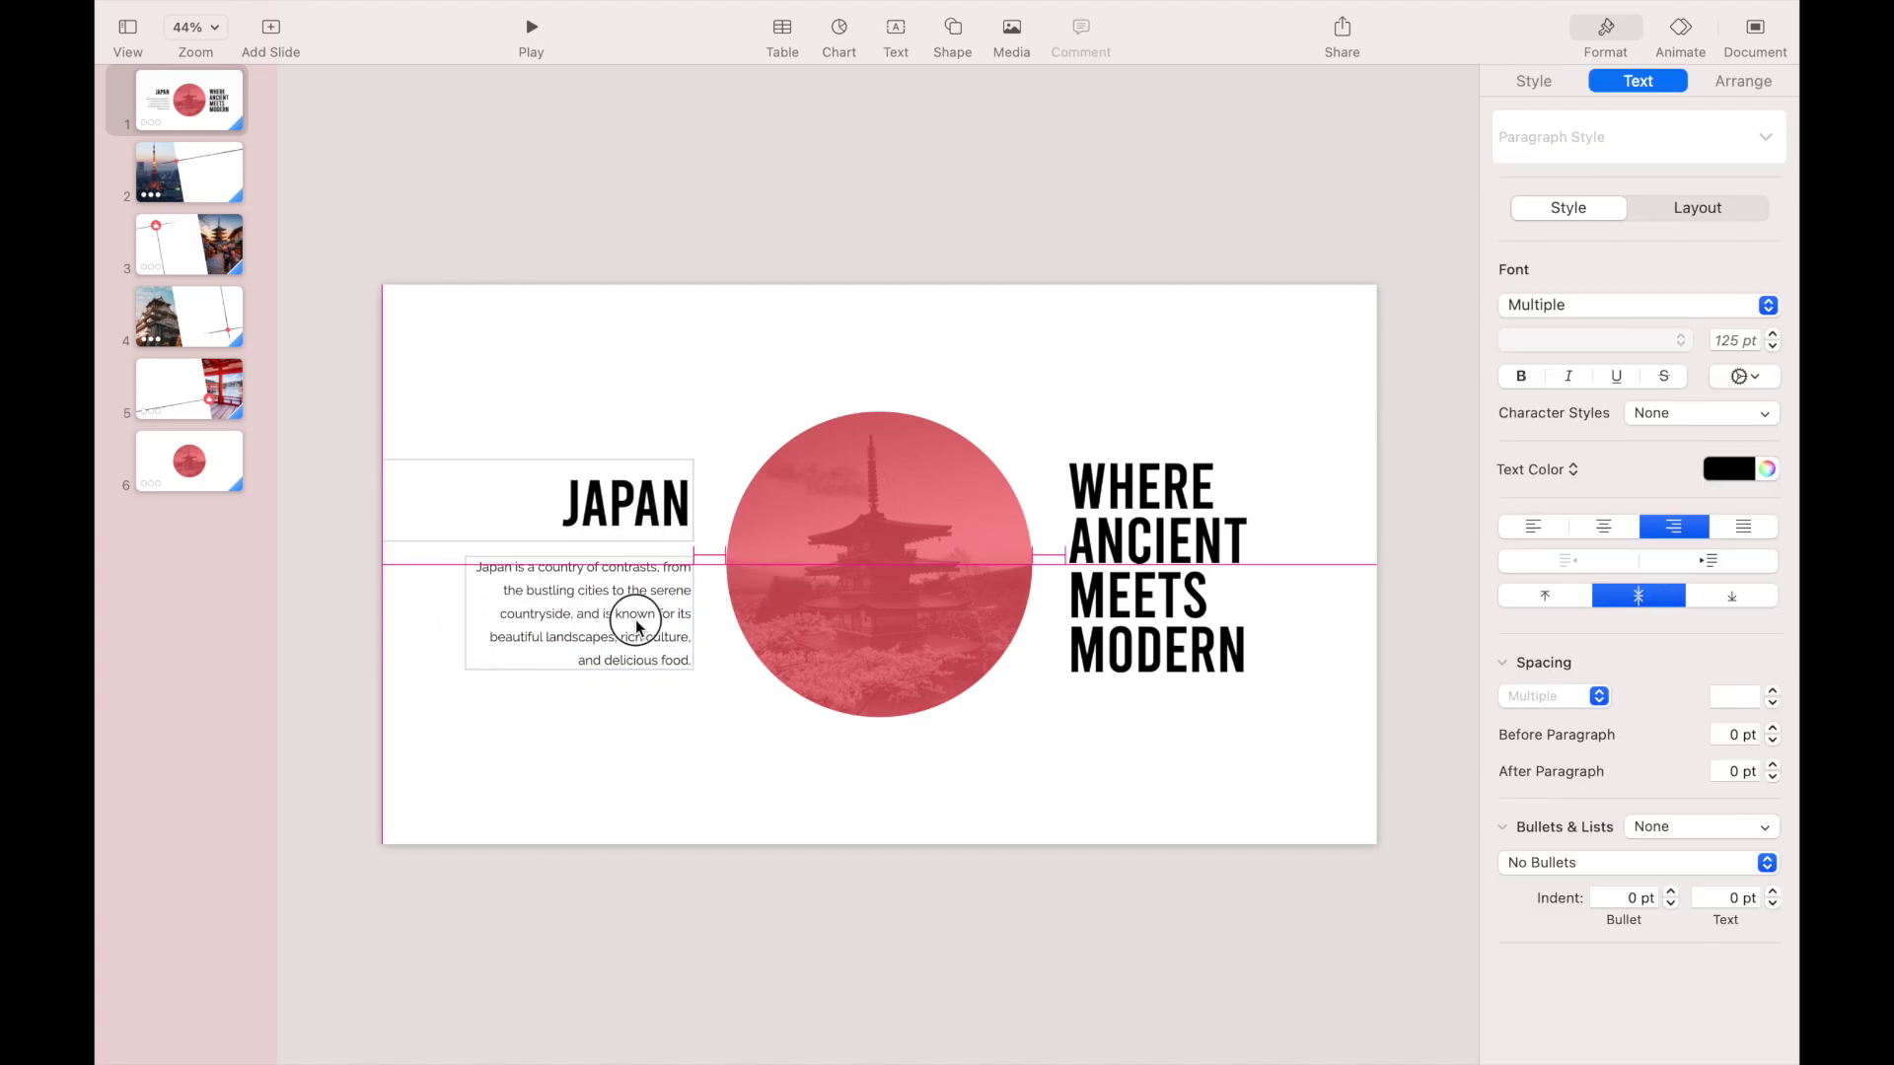
left_click(624, 735)
Apply a Keyboard build-in effect to all three text boxes on slide 1.
left_click_drag(577, 338, 661, 654)
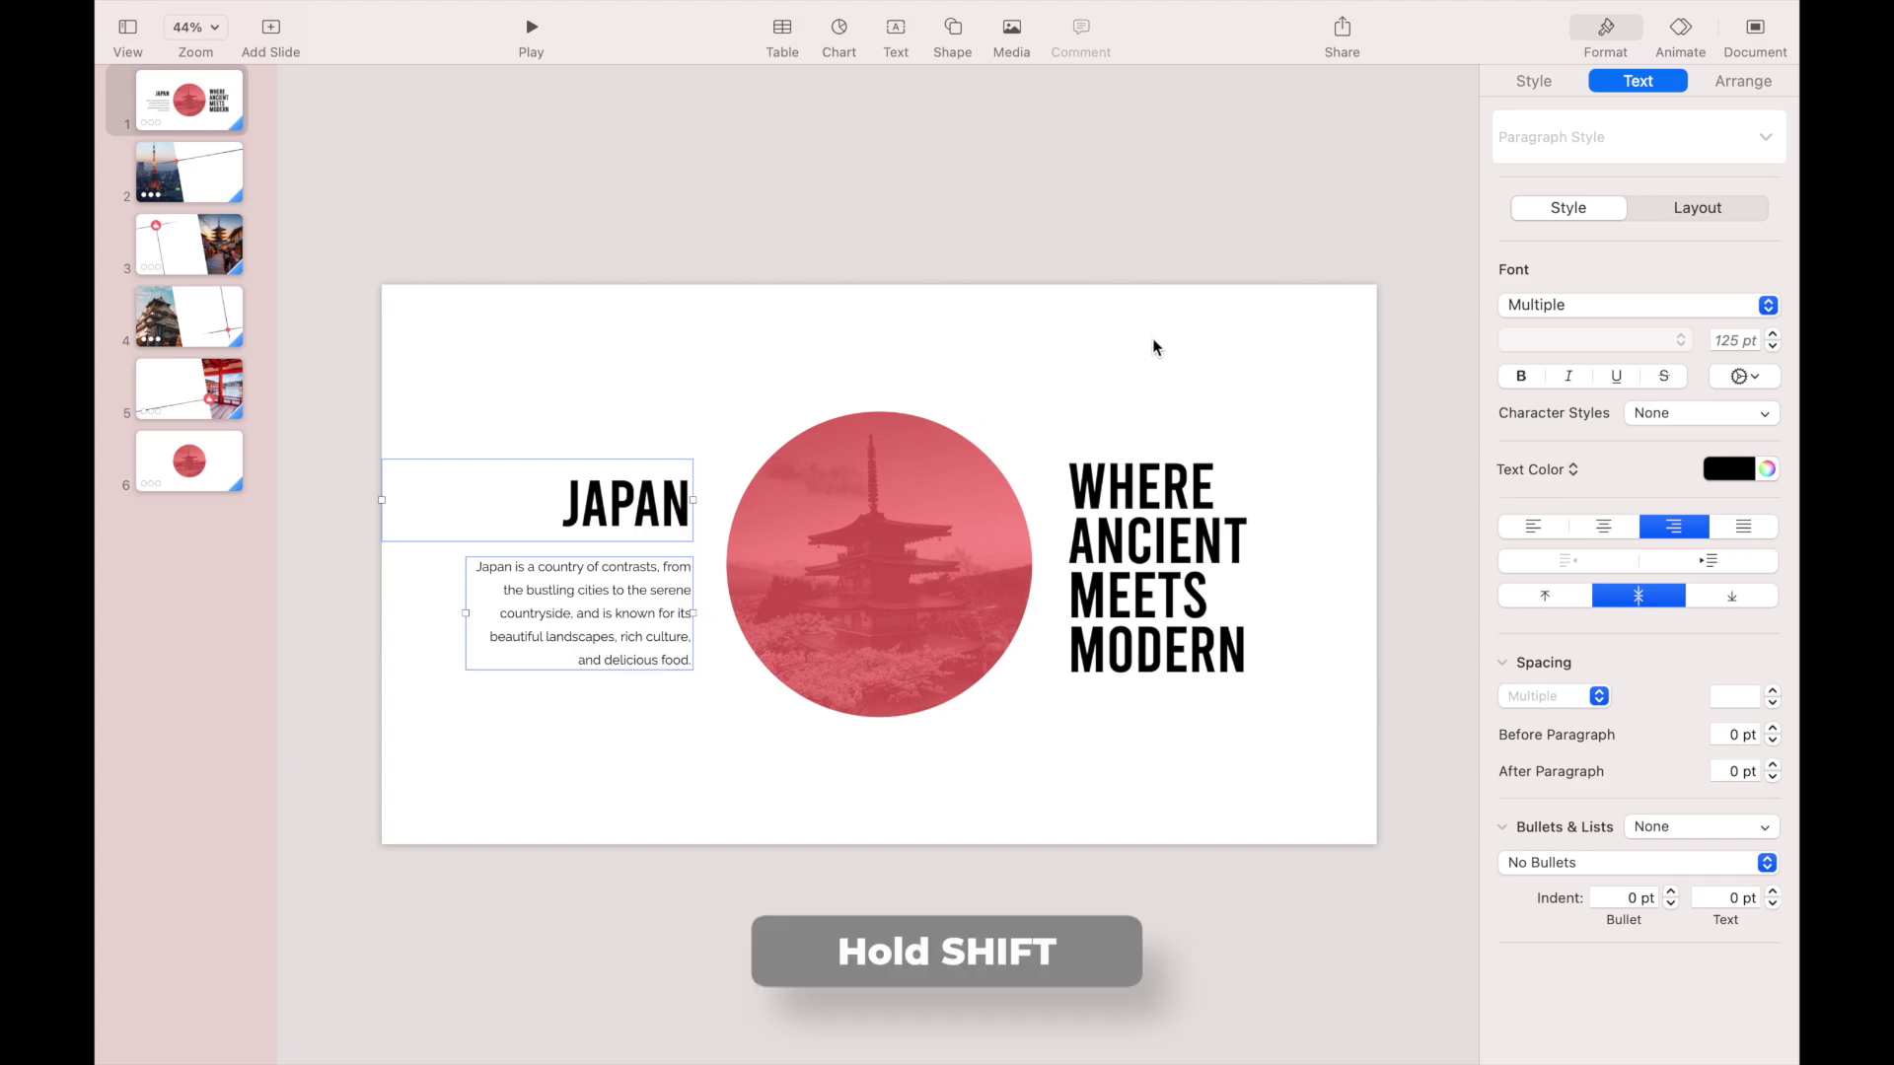
left_click(1144, 604, "shift")
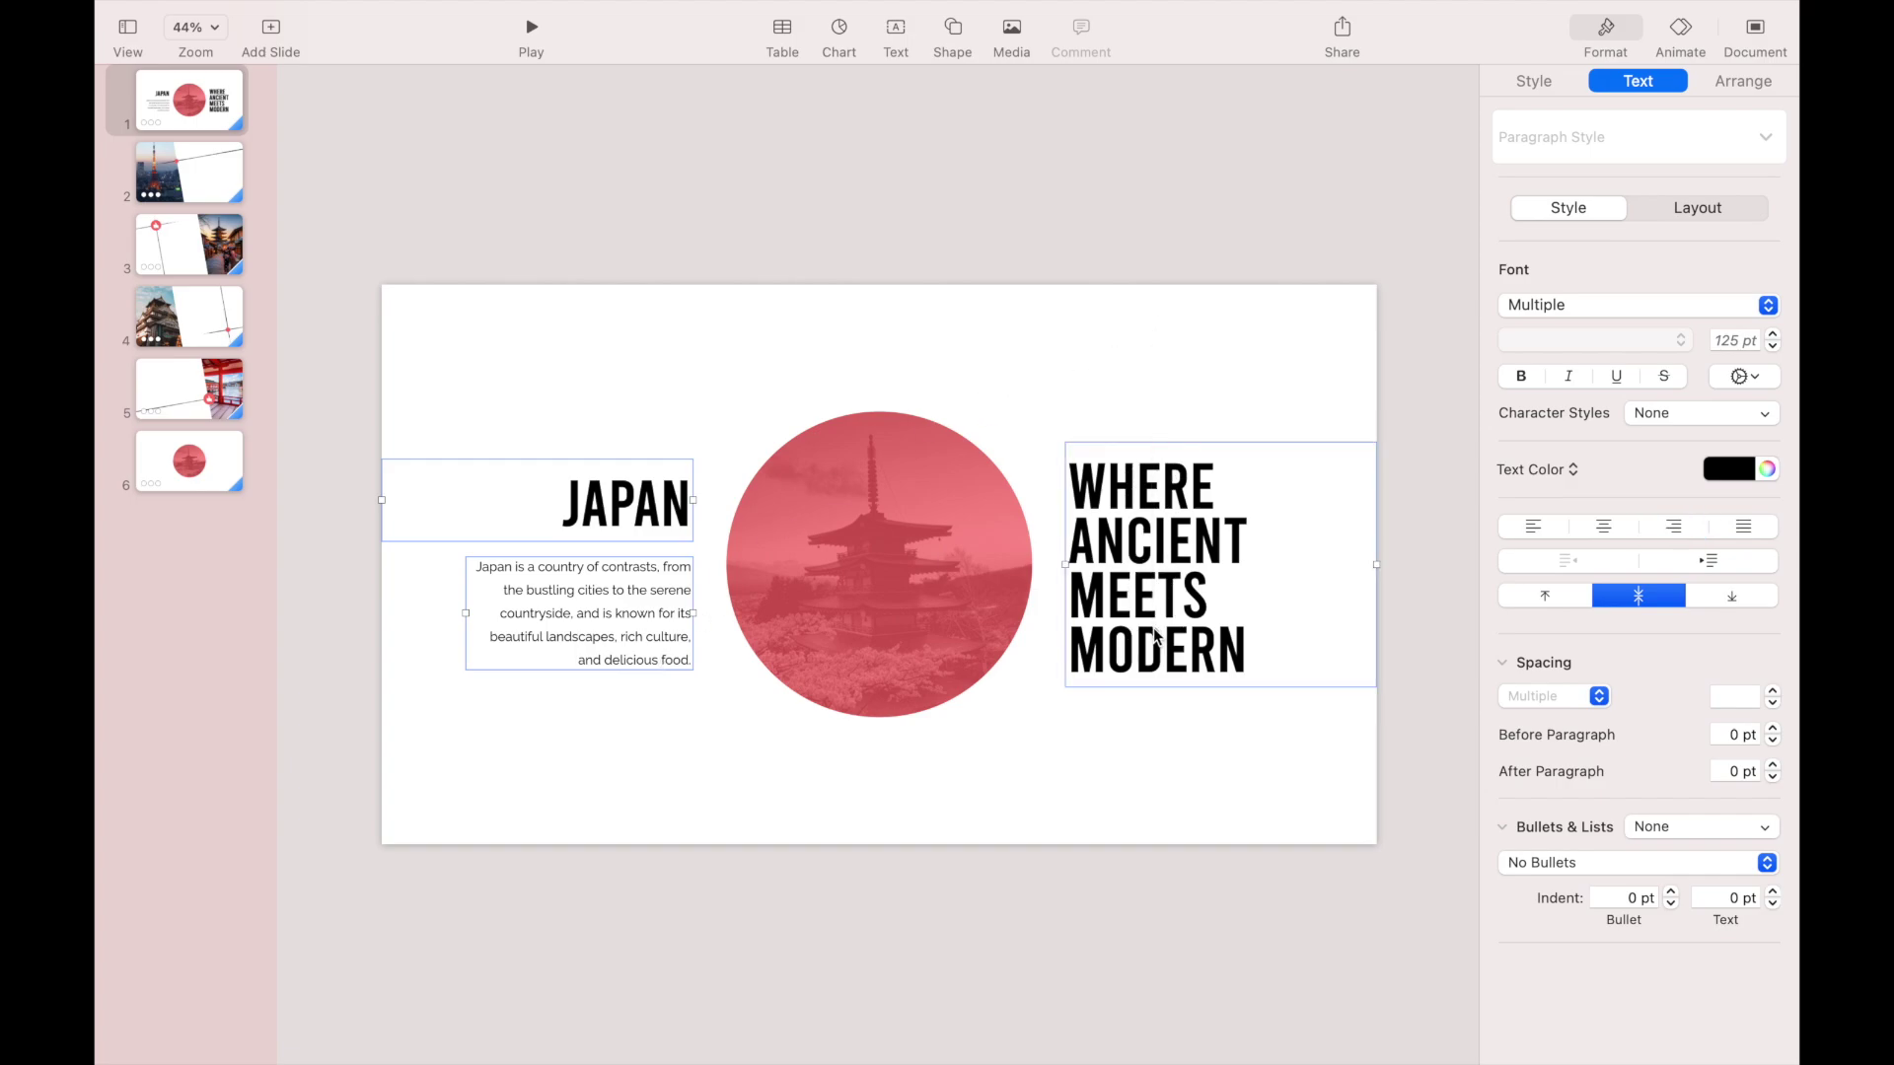
left_click(1696, 33)
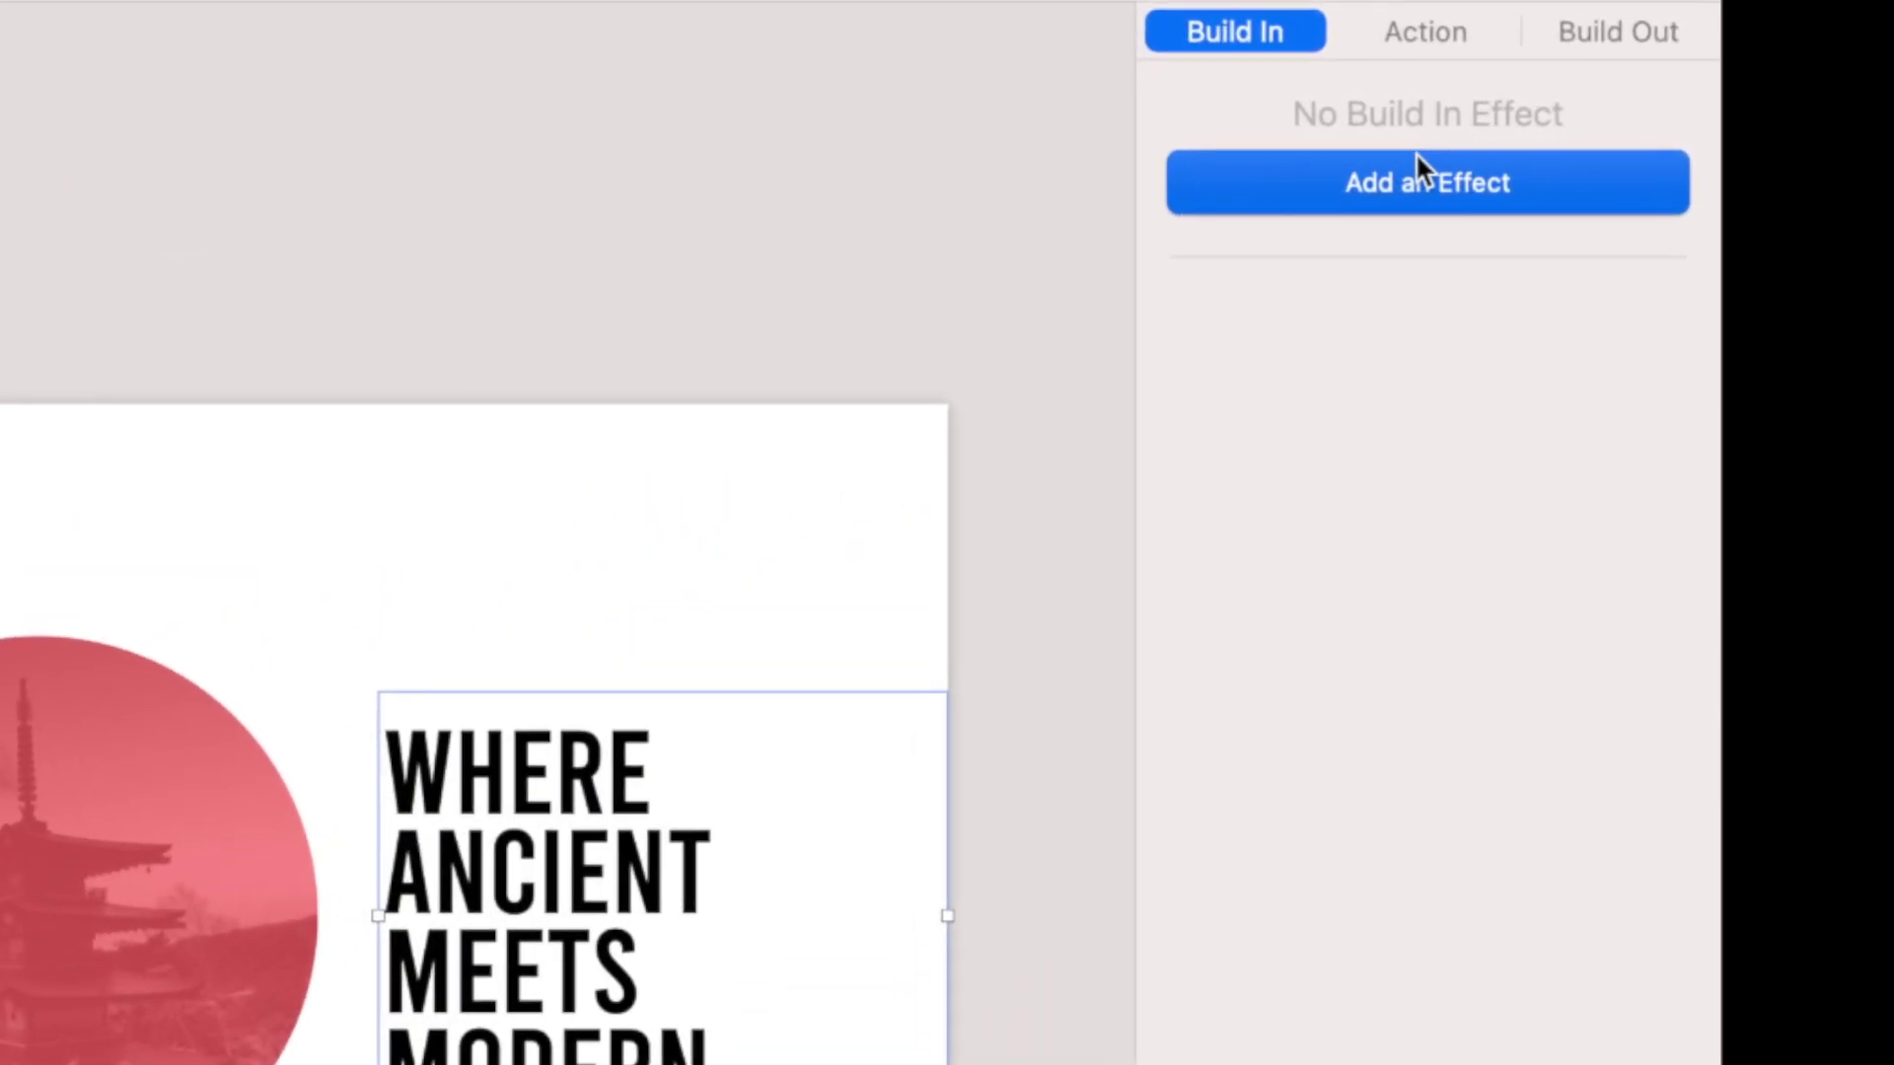
left_click(1391, 189)
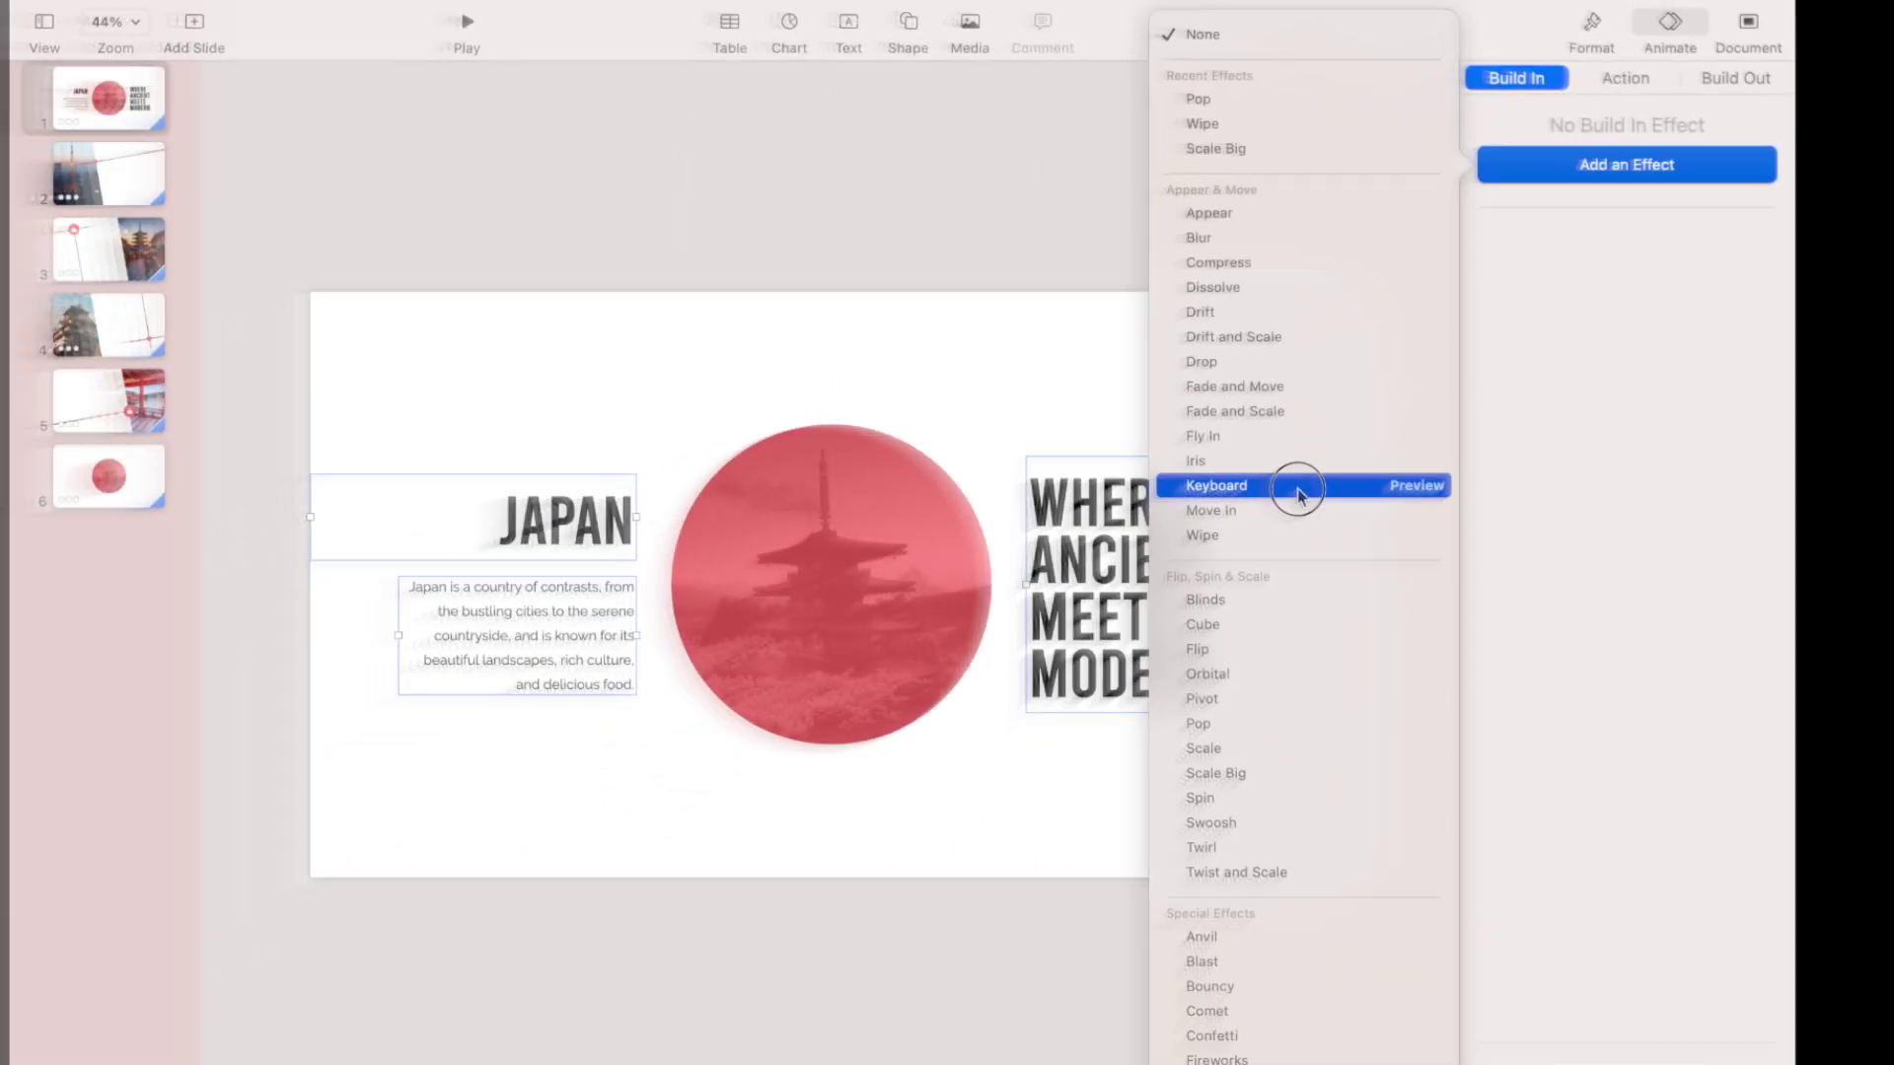
left_click(874, 743)
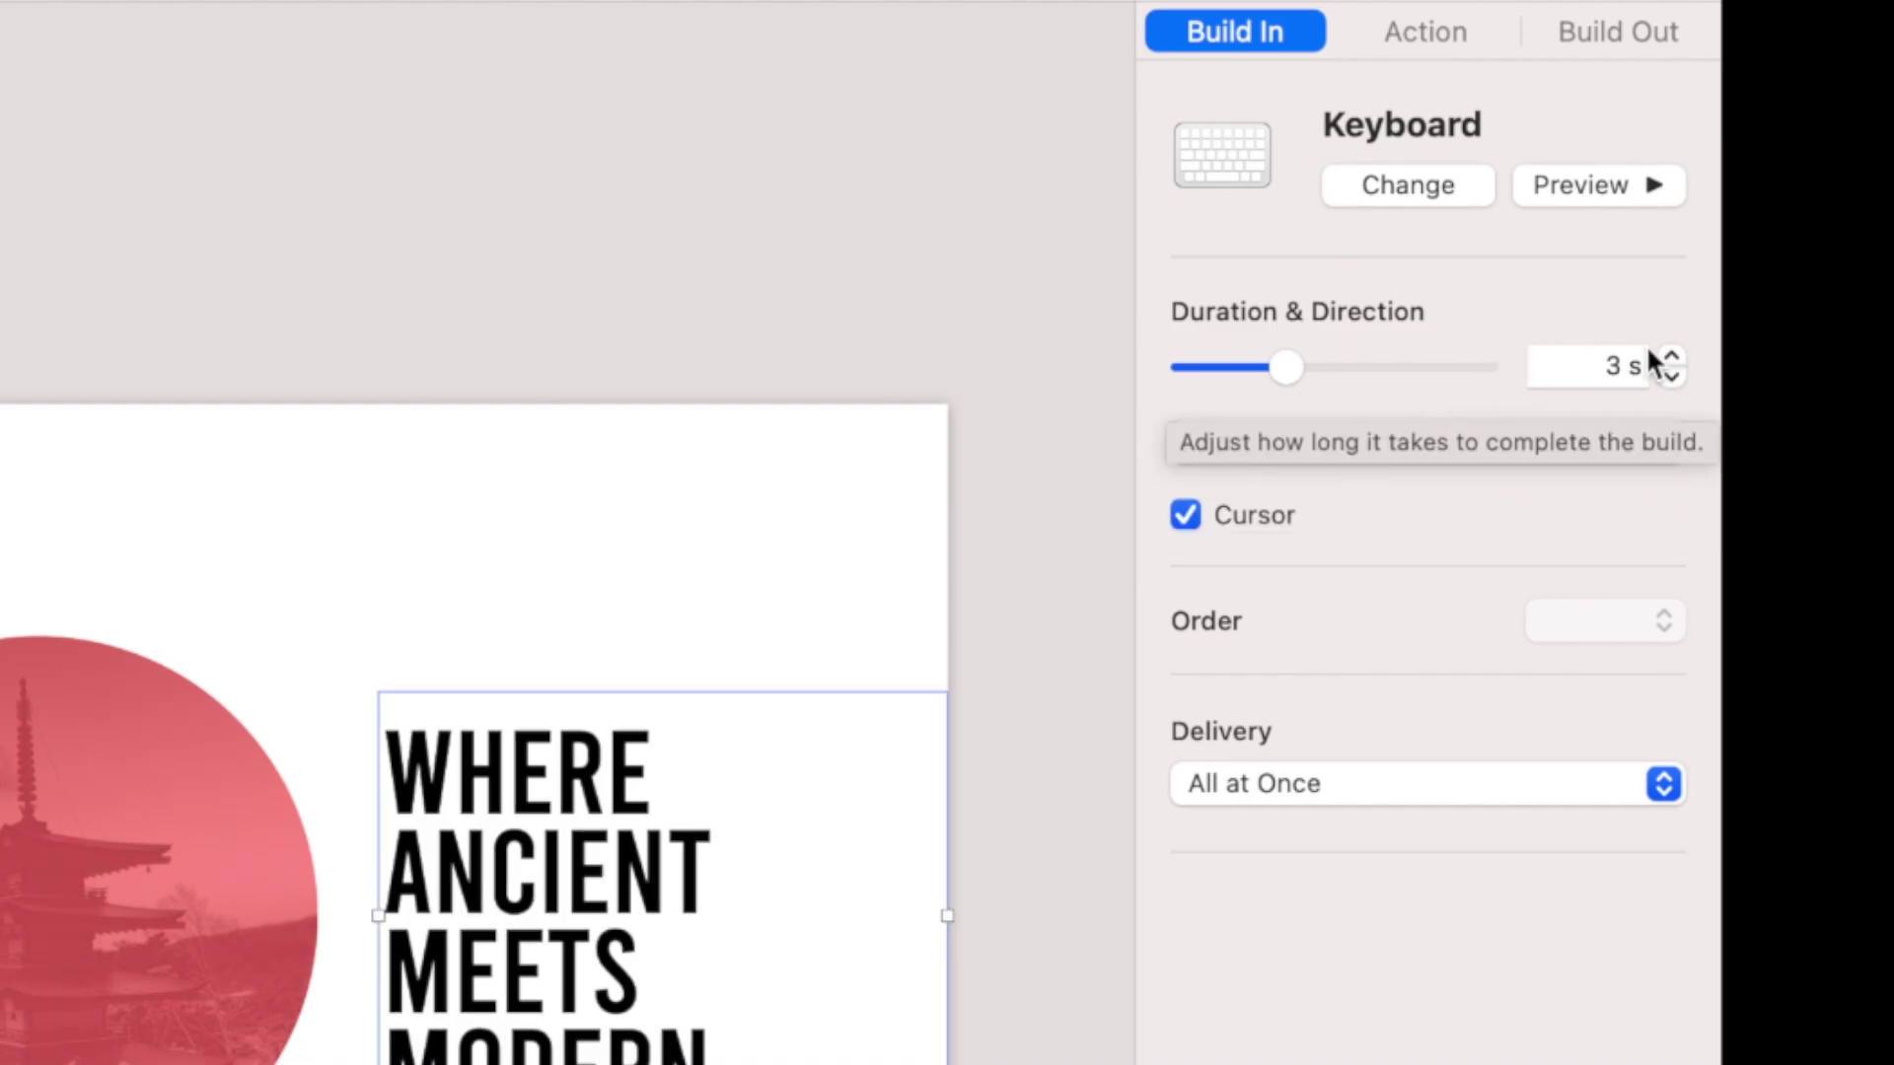
Shorten the duration of the Keyboard build for the three text boxes on slide 1.
left_click(1671, 376)
left_click(1671, 375)
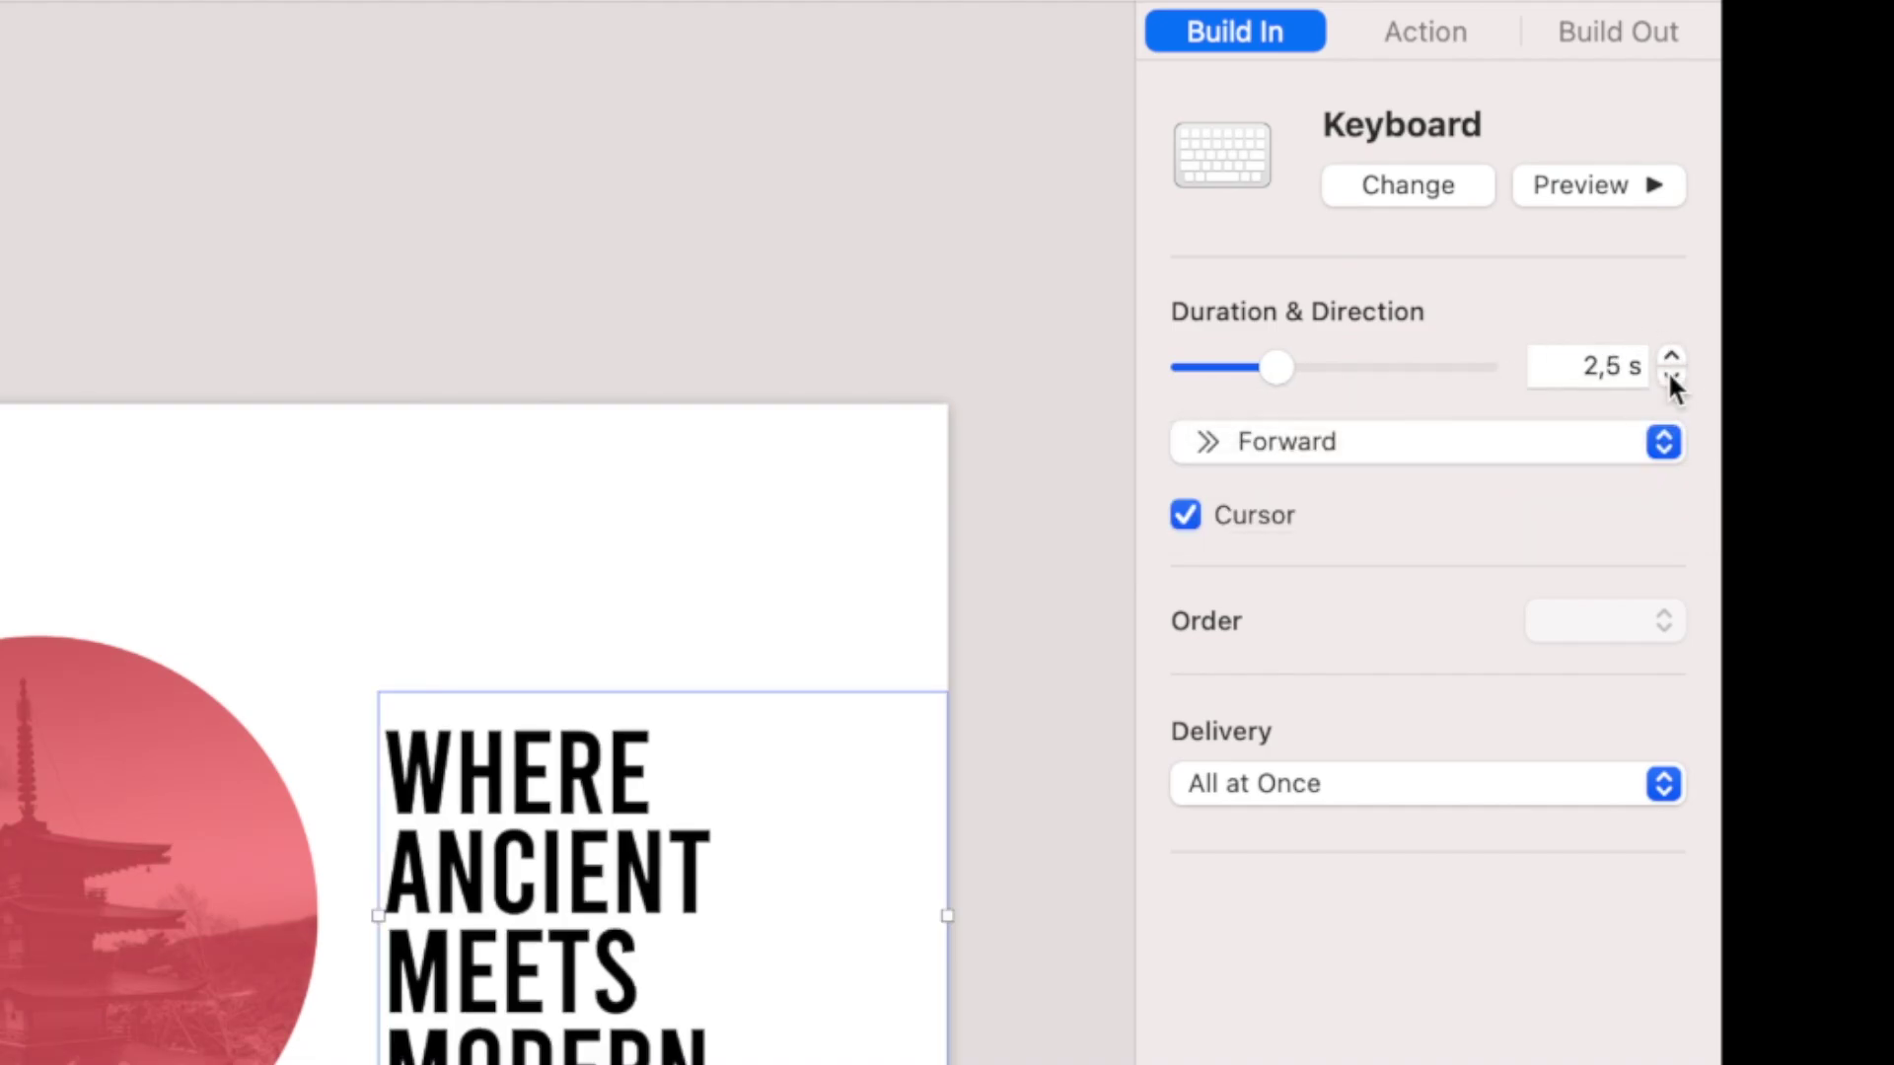
left_click(1671, 375)
left_click(1671, 376)
left_click(1671, 375)
left_click(1671, 376)
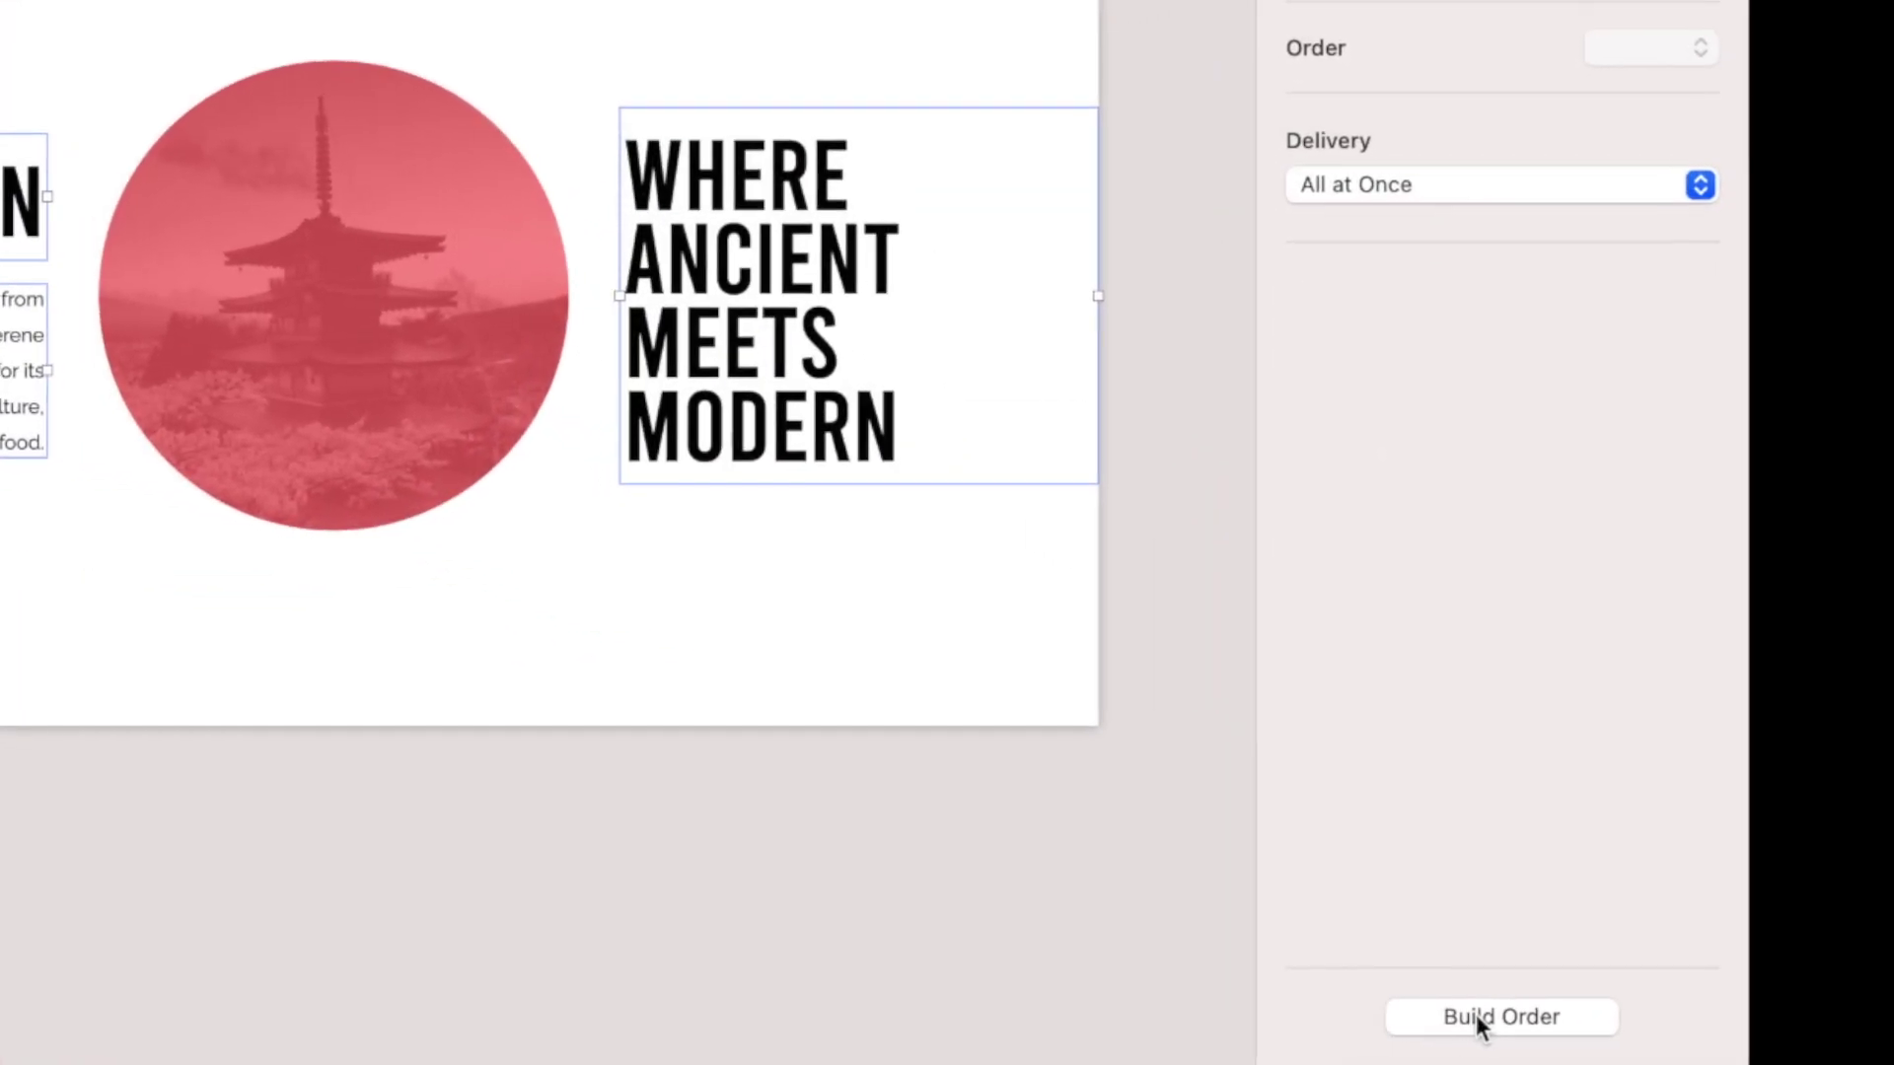
Set the three Keyboard builds of slide 1's text boxes to start With Build 1 in the build order.
left_click(1479, 1017)
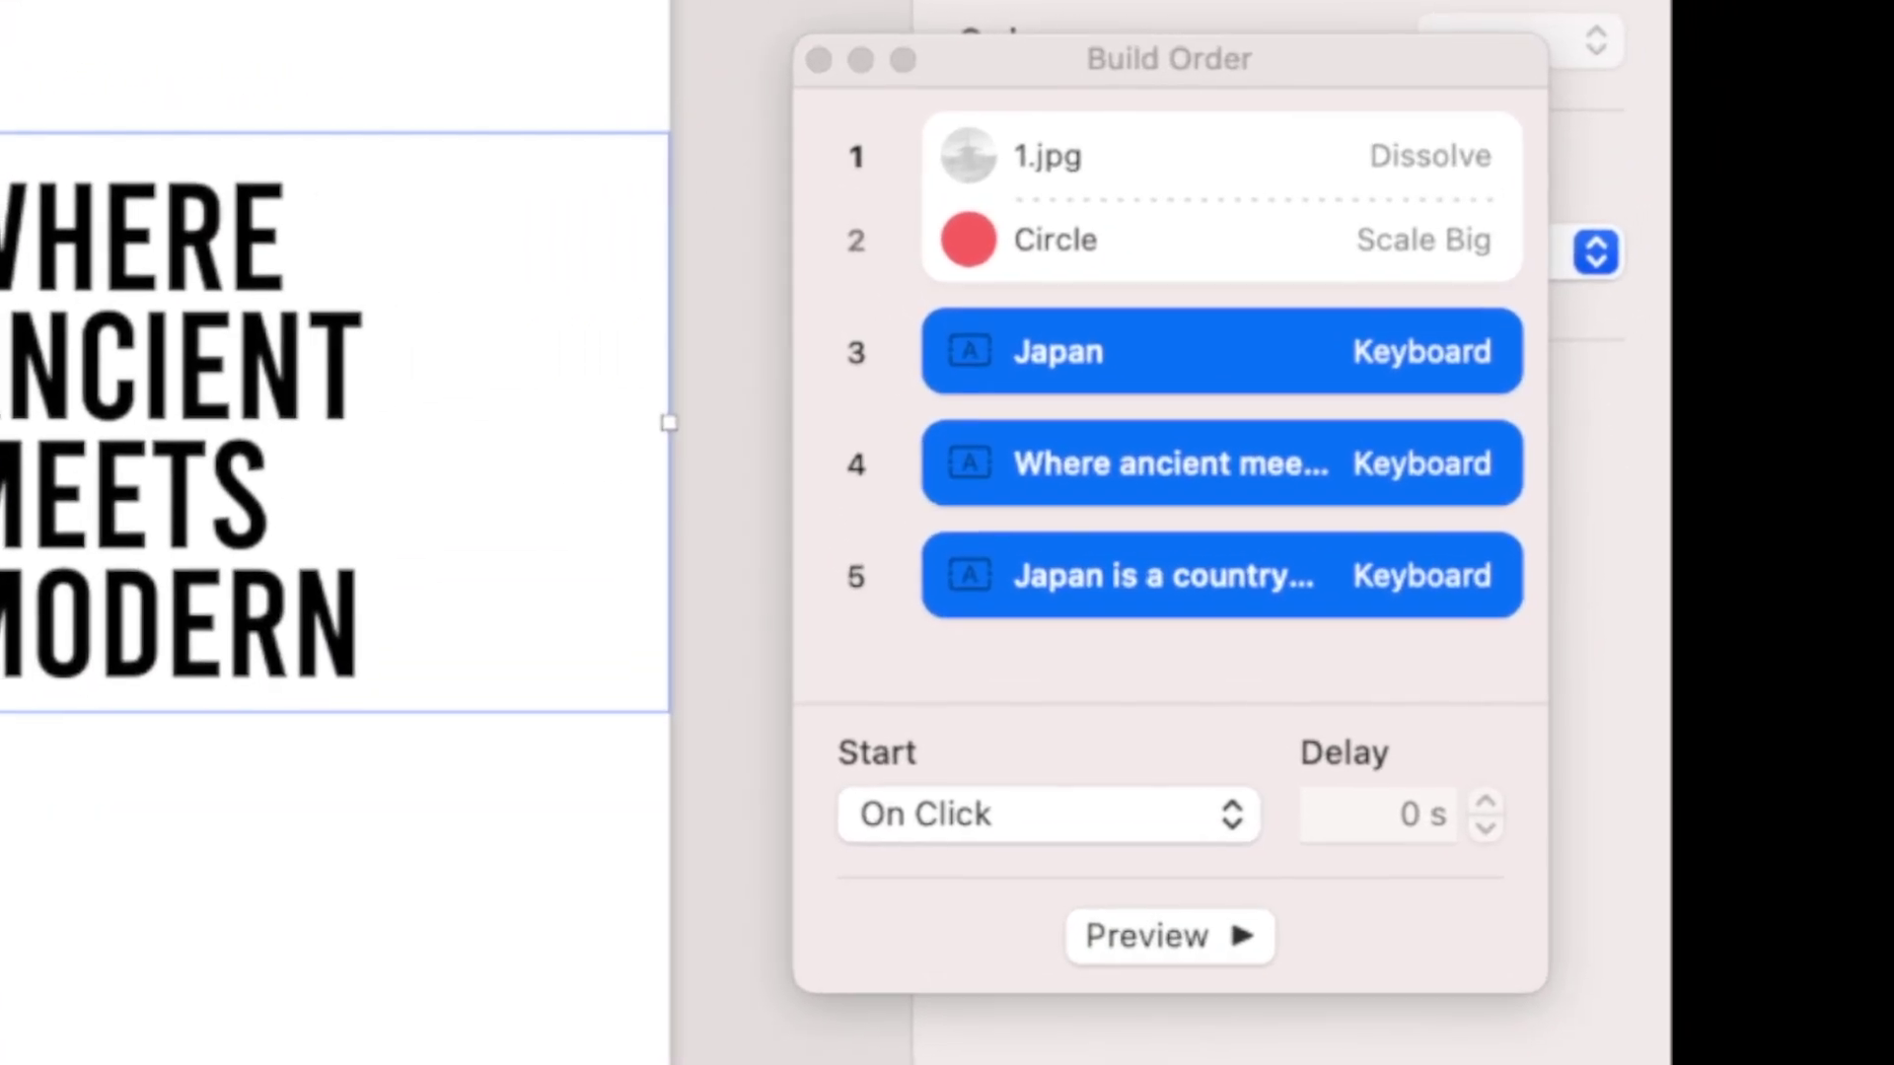
left_click(981, 807)
left_click(981, 881)
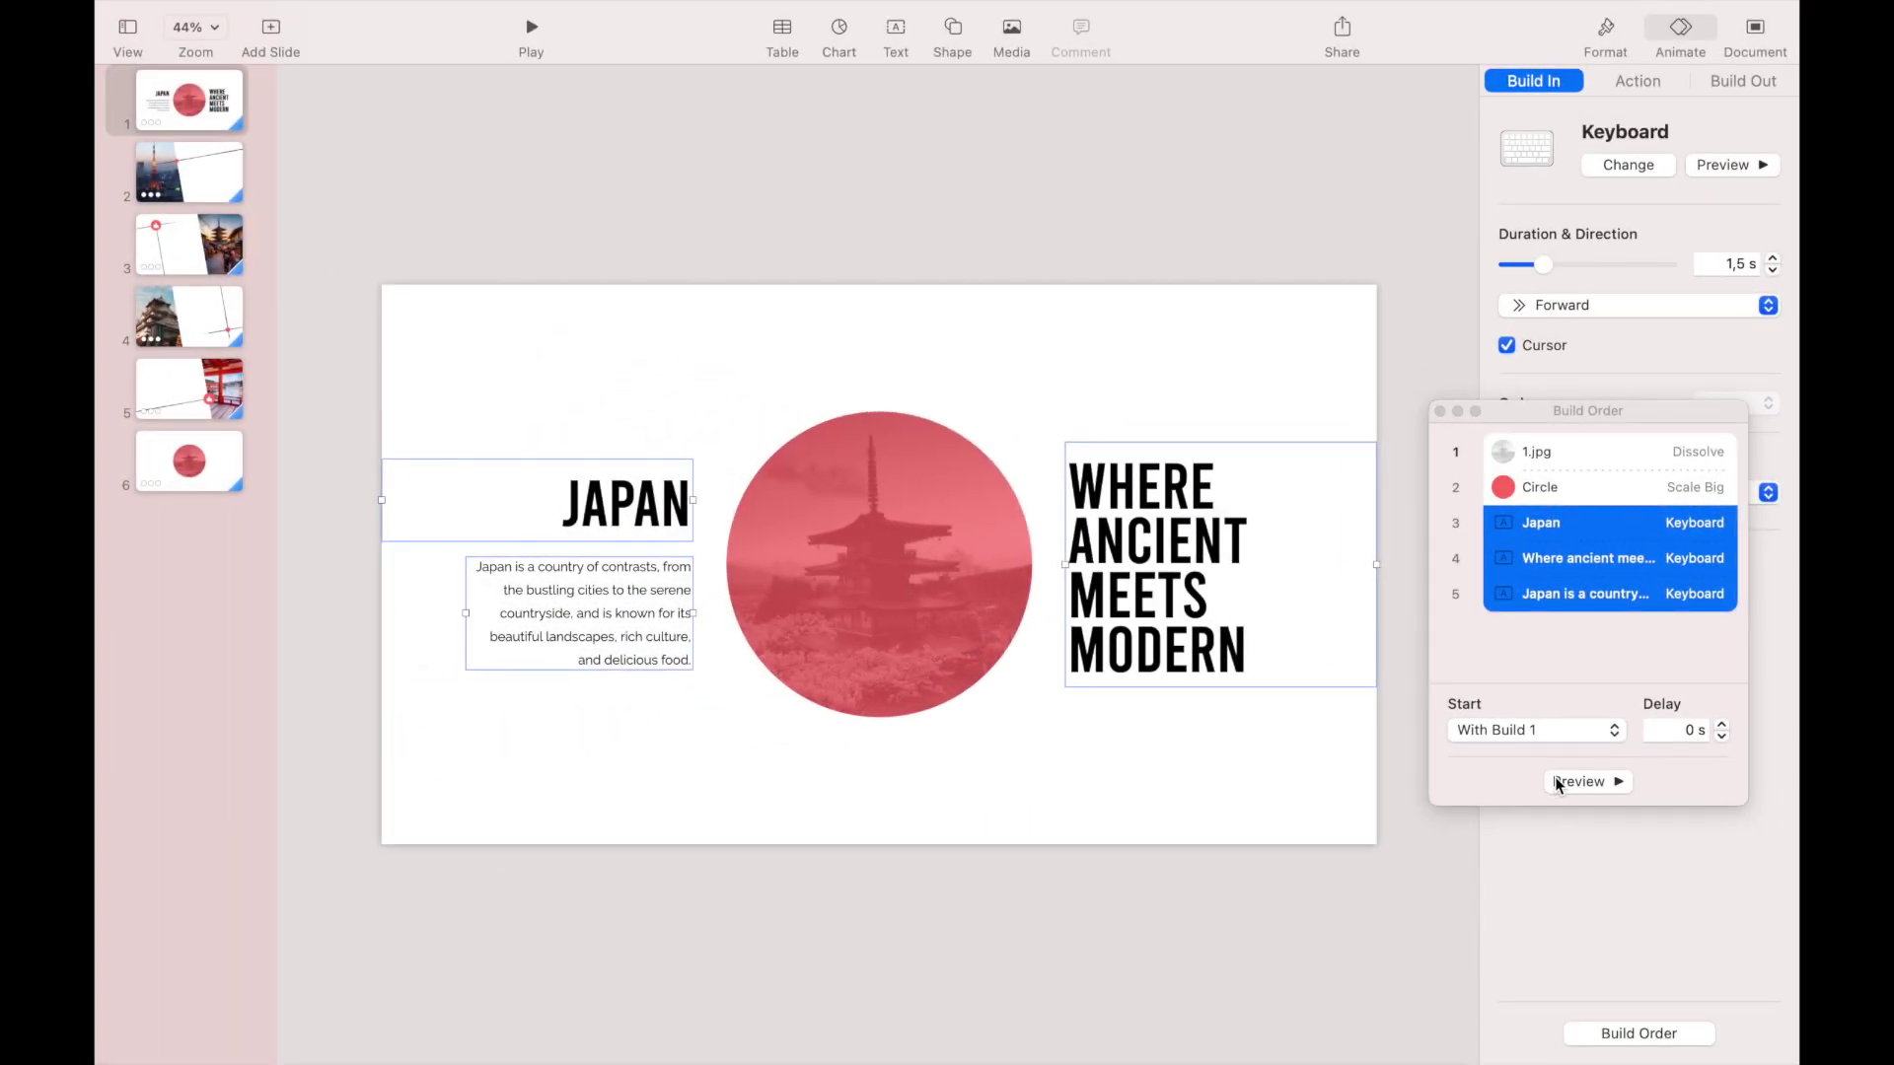
left_click(1094, 942)
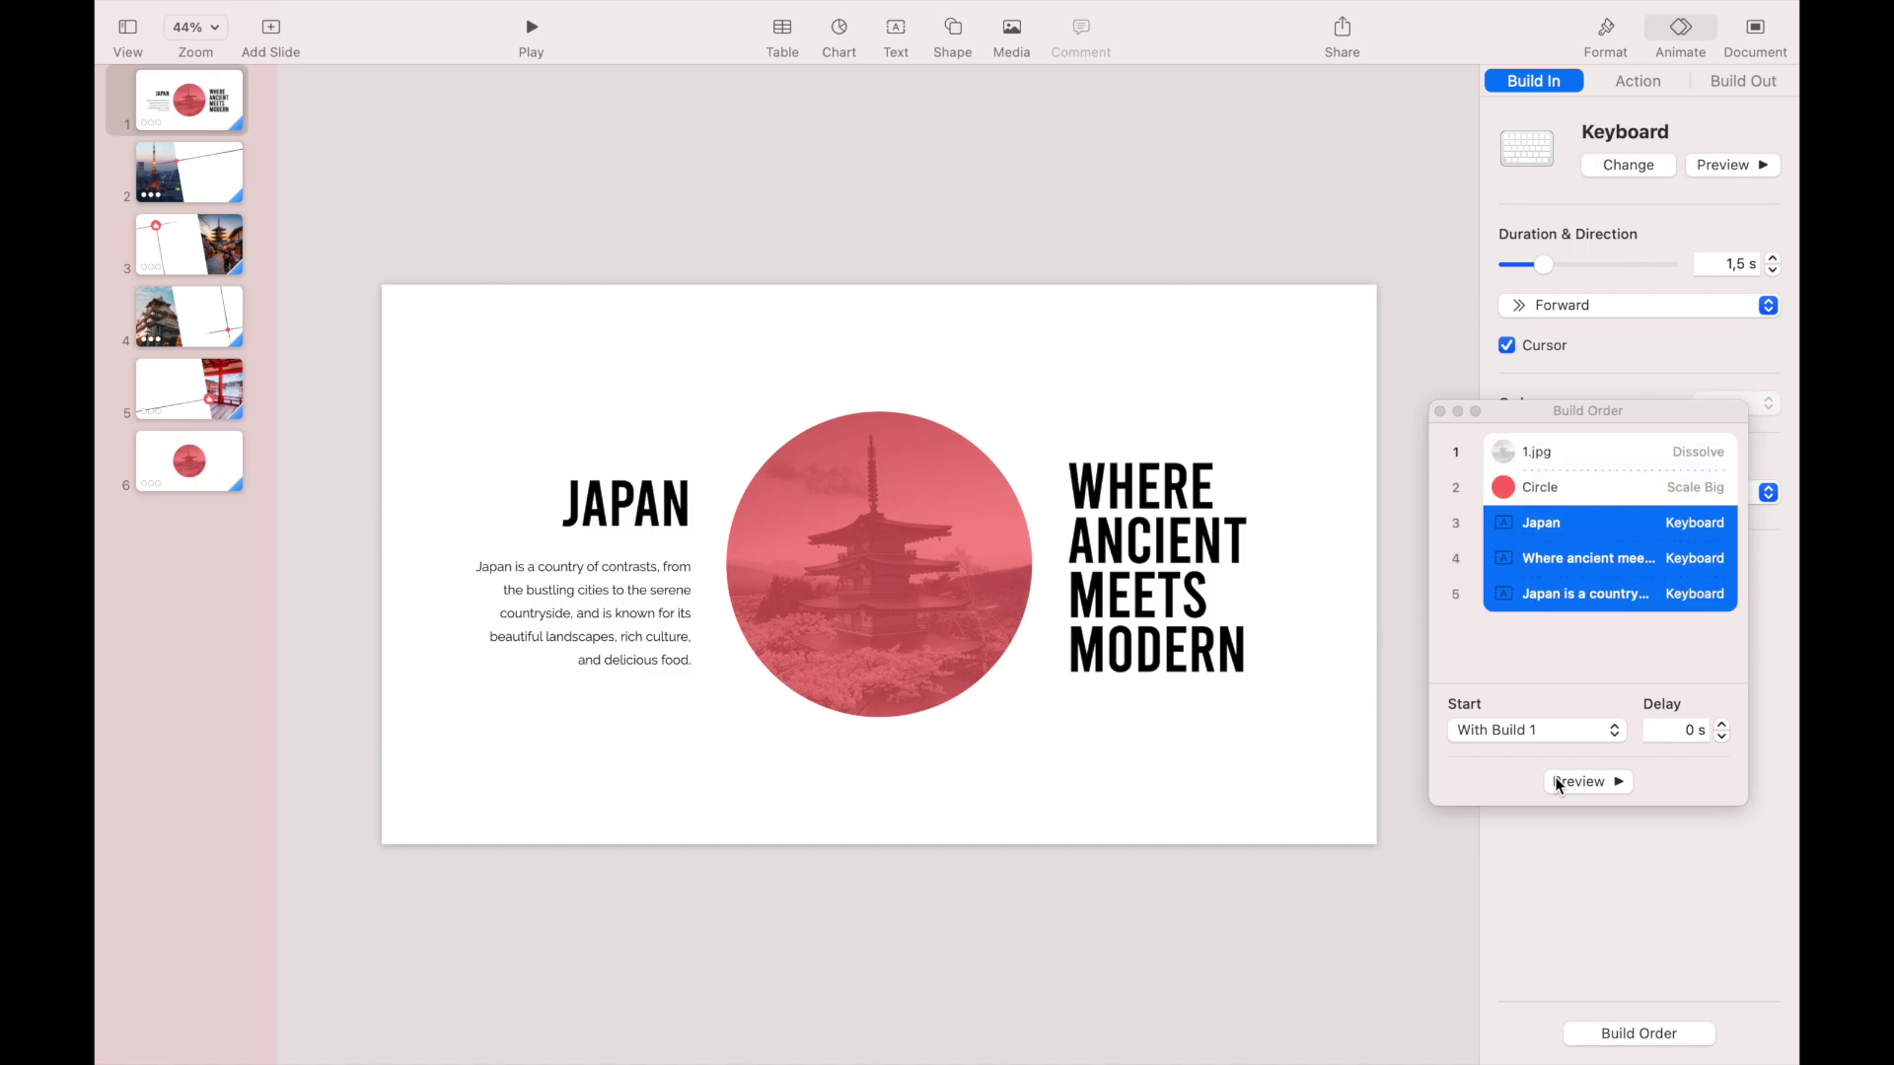
left_click(1441, 412)
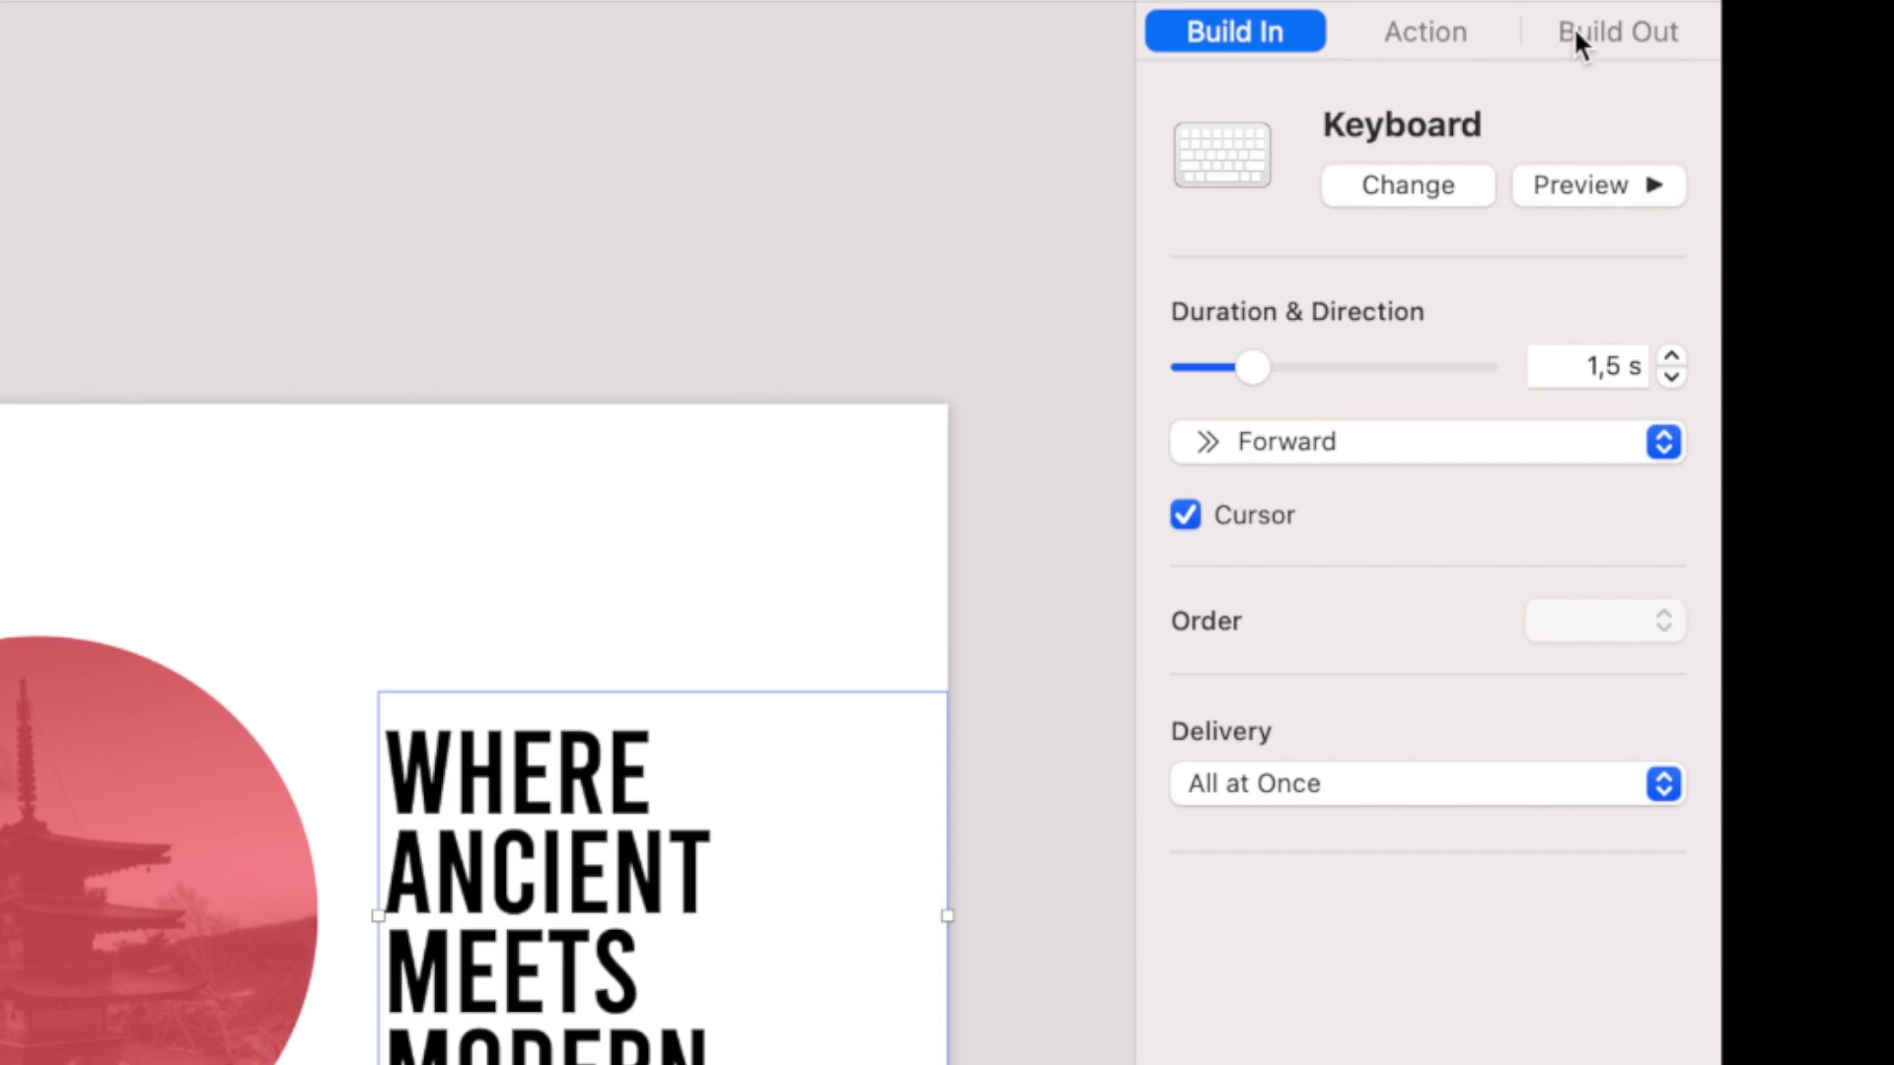
Add a Fade and Scale build-out effect to the three selected text boxes on slide 1.
left_click(1574, 33)
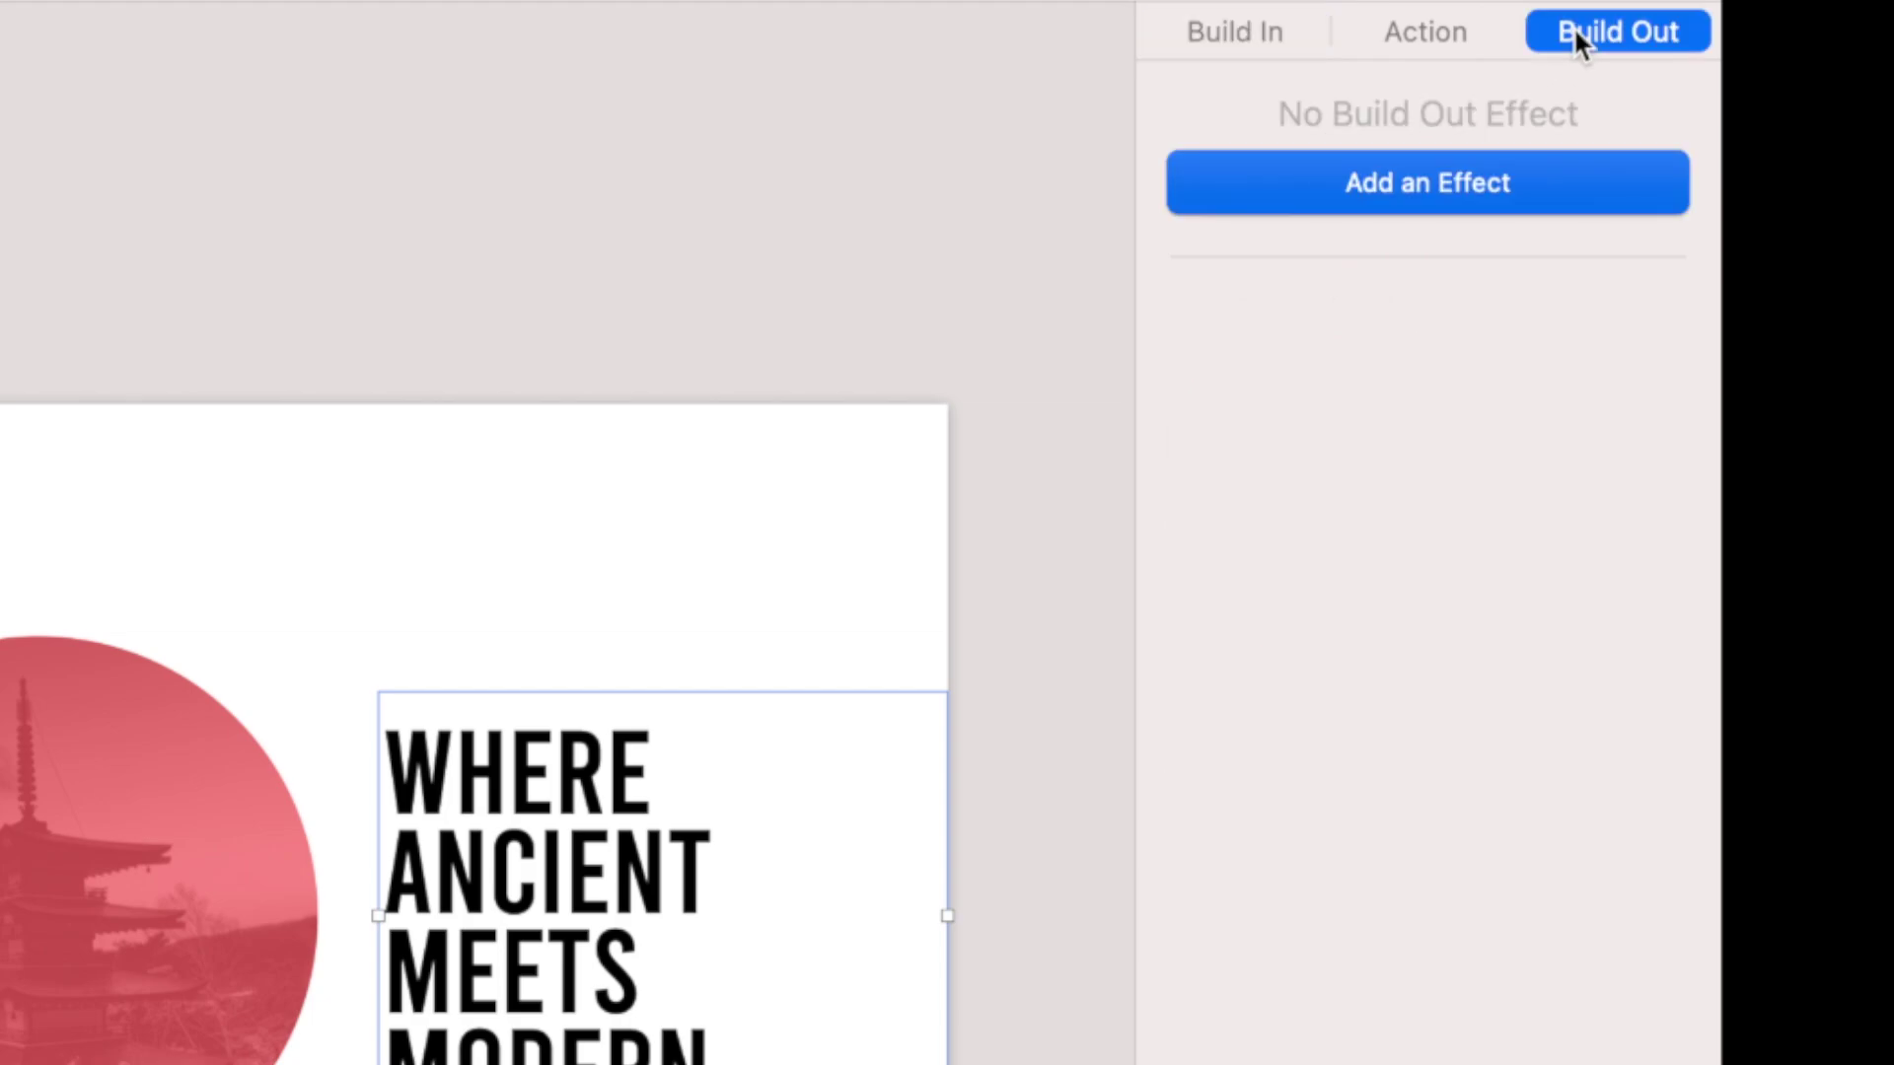
left_click(1417, 193)
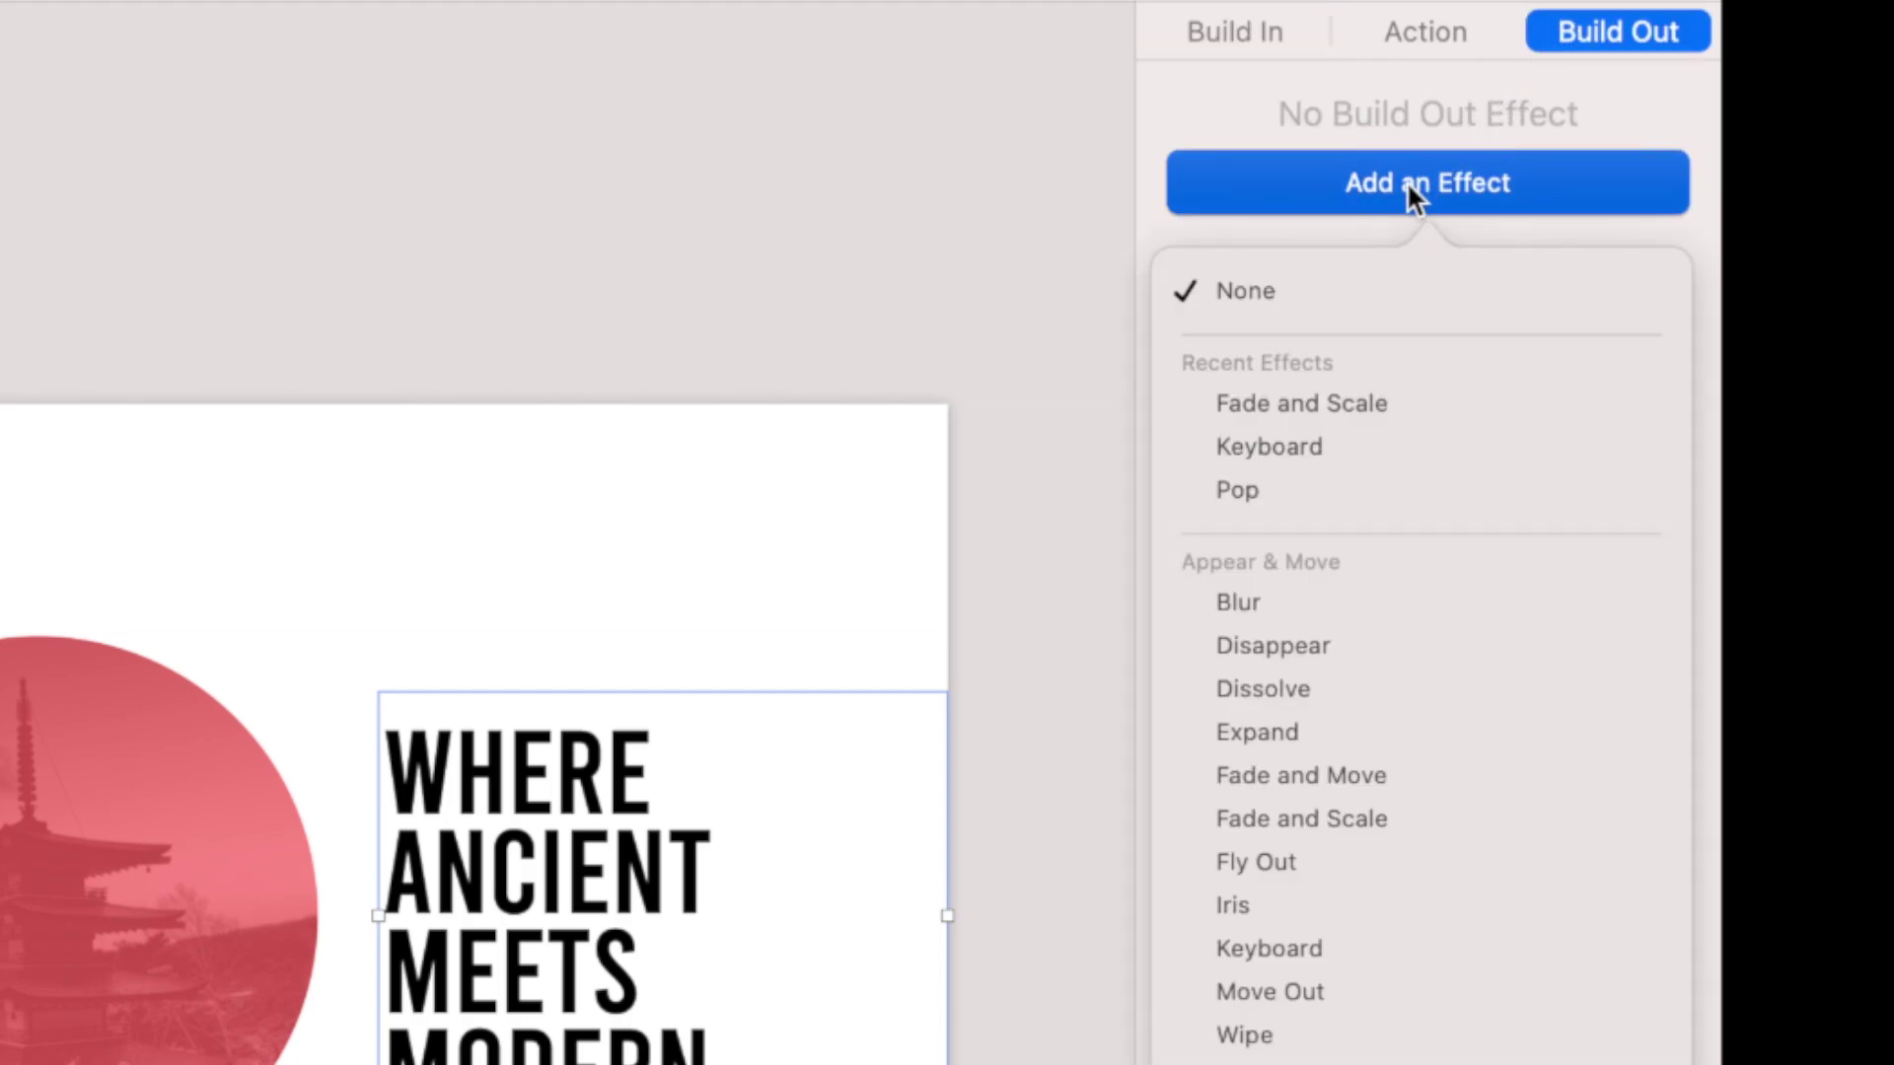
left_click(1403, 407)
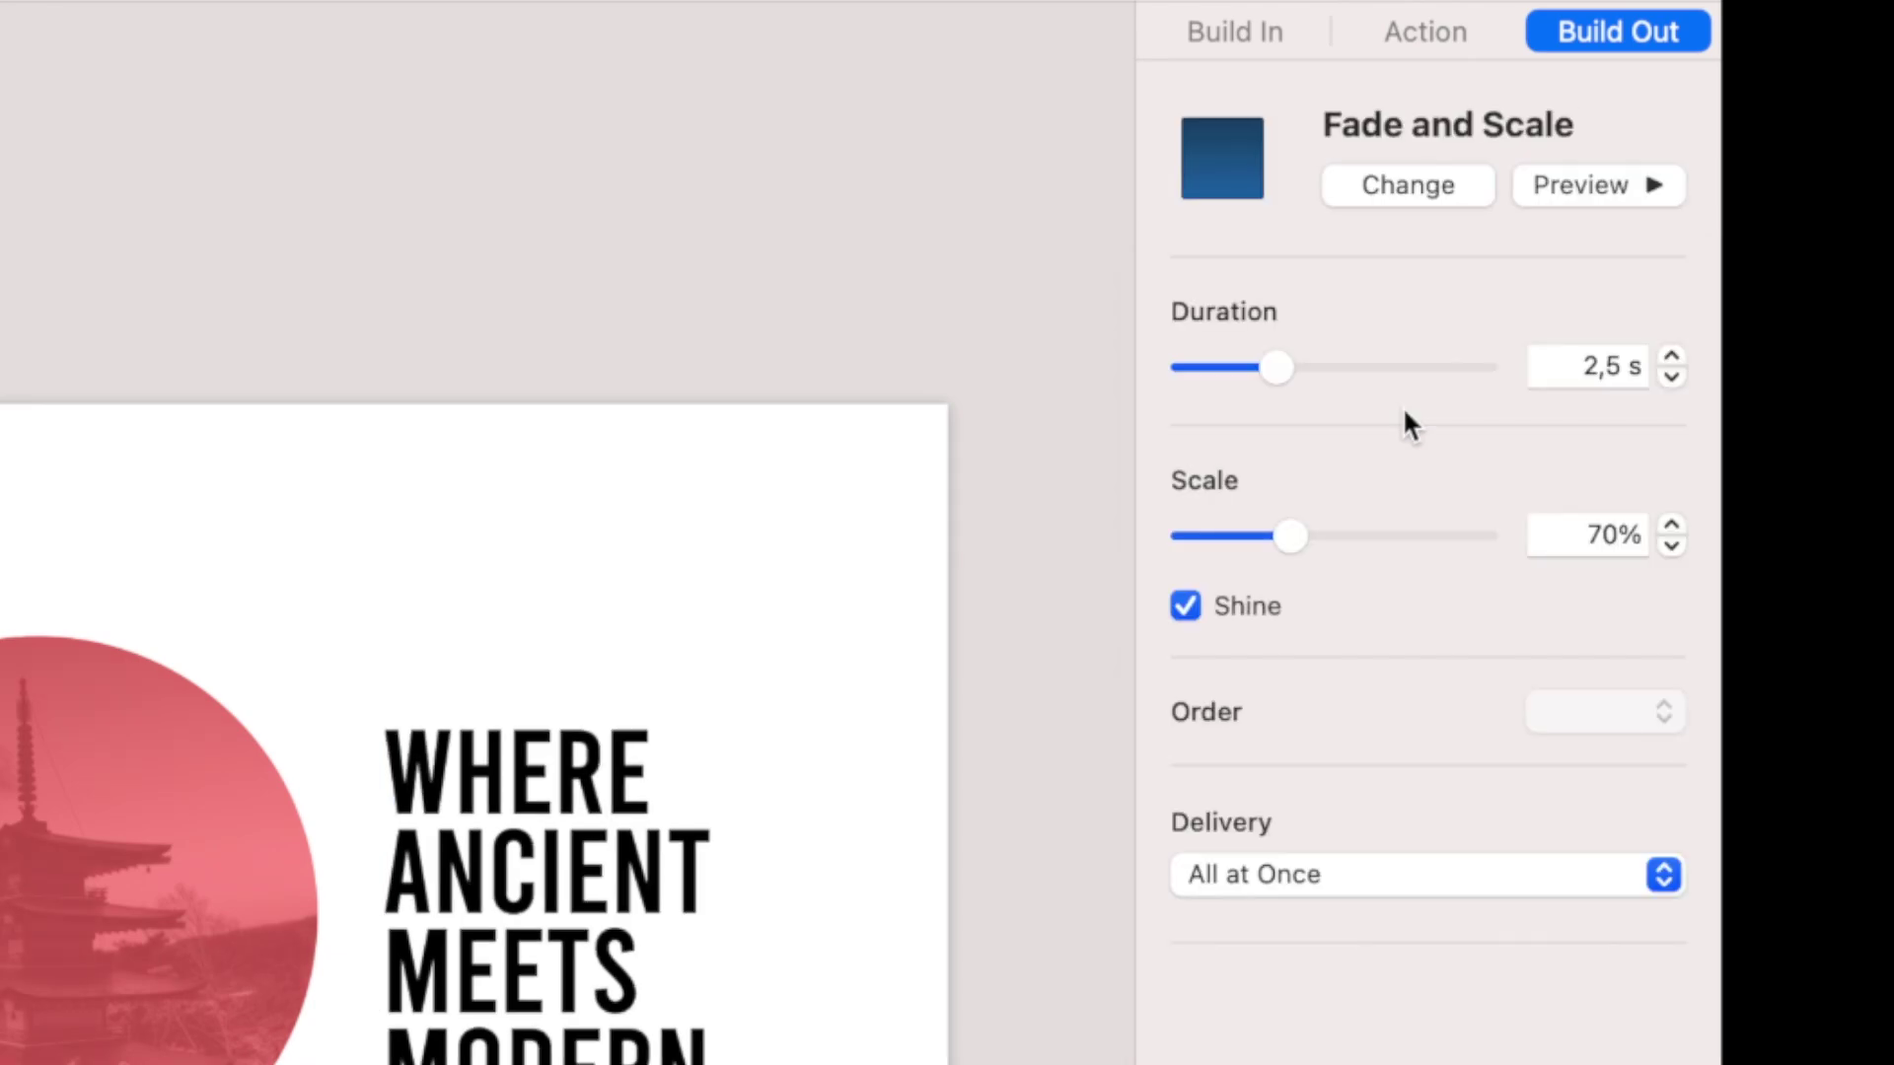
Set the duration of the Fade and Scale build-out to 0.5 s.
left_click(1671, 377)
left_click(1671, 377)
left_click(1671, 377)
left_click(1671, 376)
left_click(1671, 377)
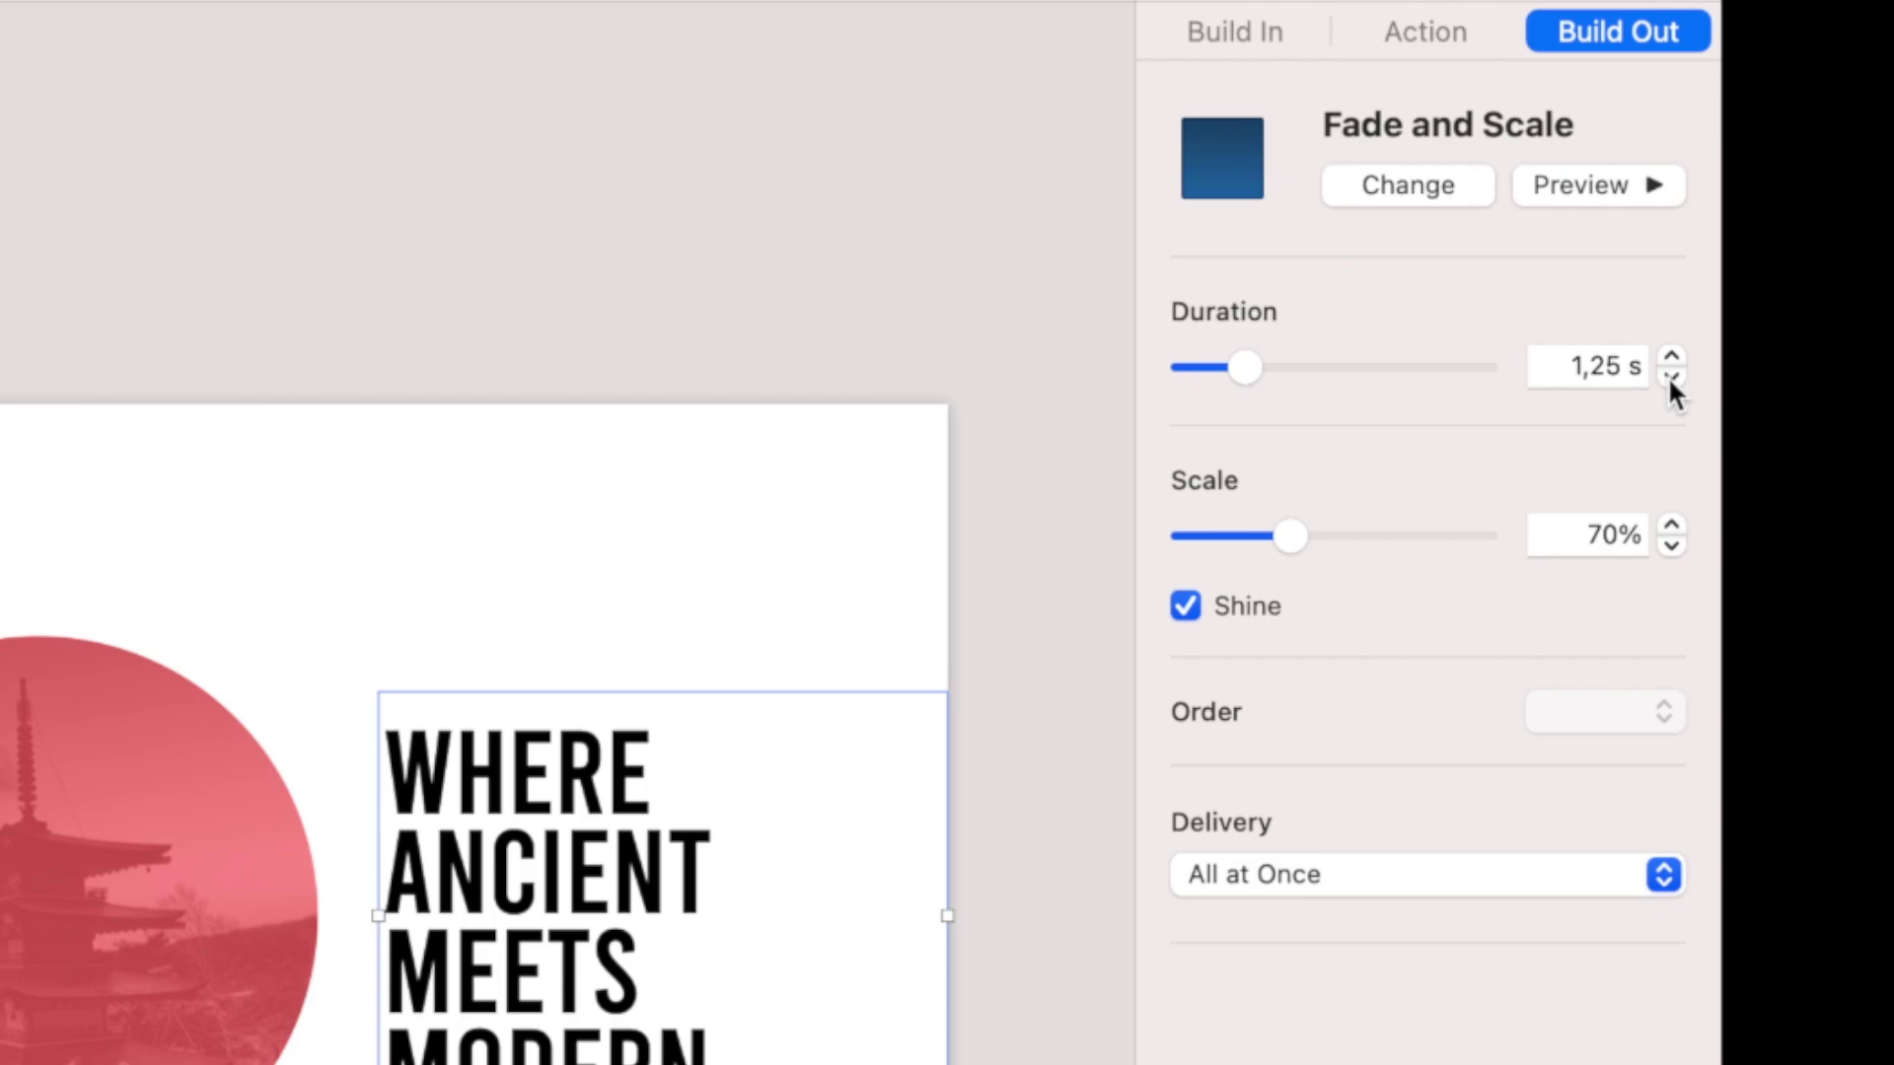
left_click(1671, 377)
left_click(1671, 376)
left_click(1671, 377)
left_click(1671, 377)
left_click(1671, 377)
left_click(1671, 377)
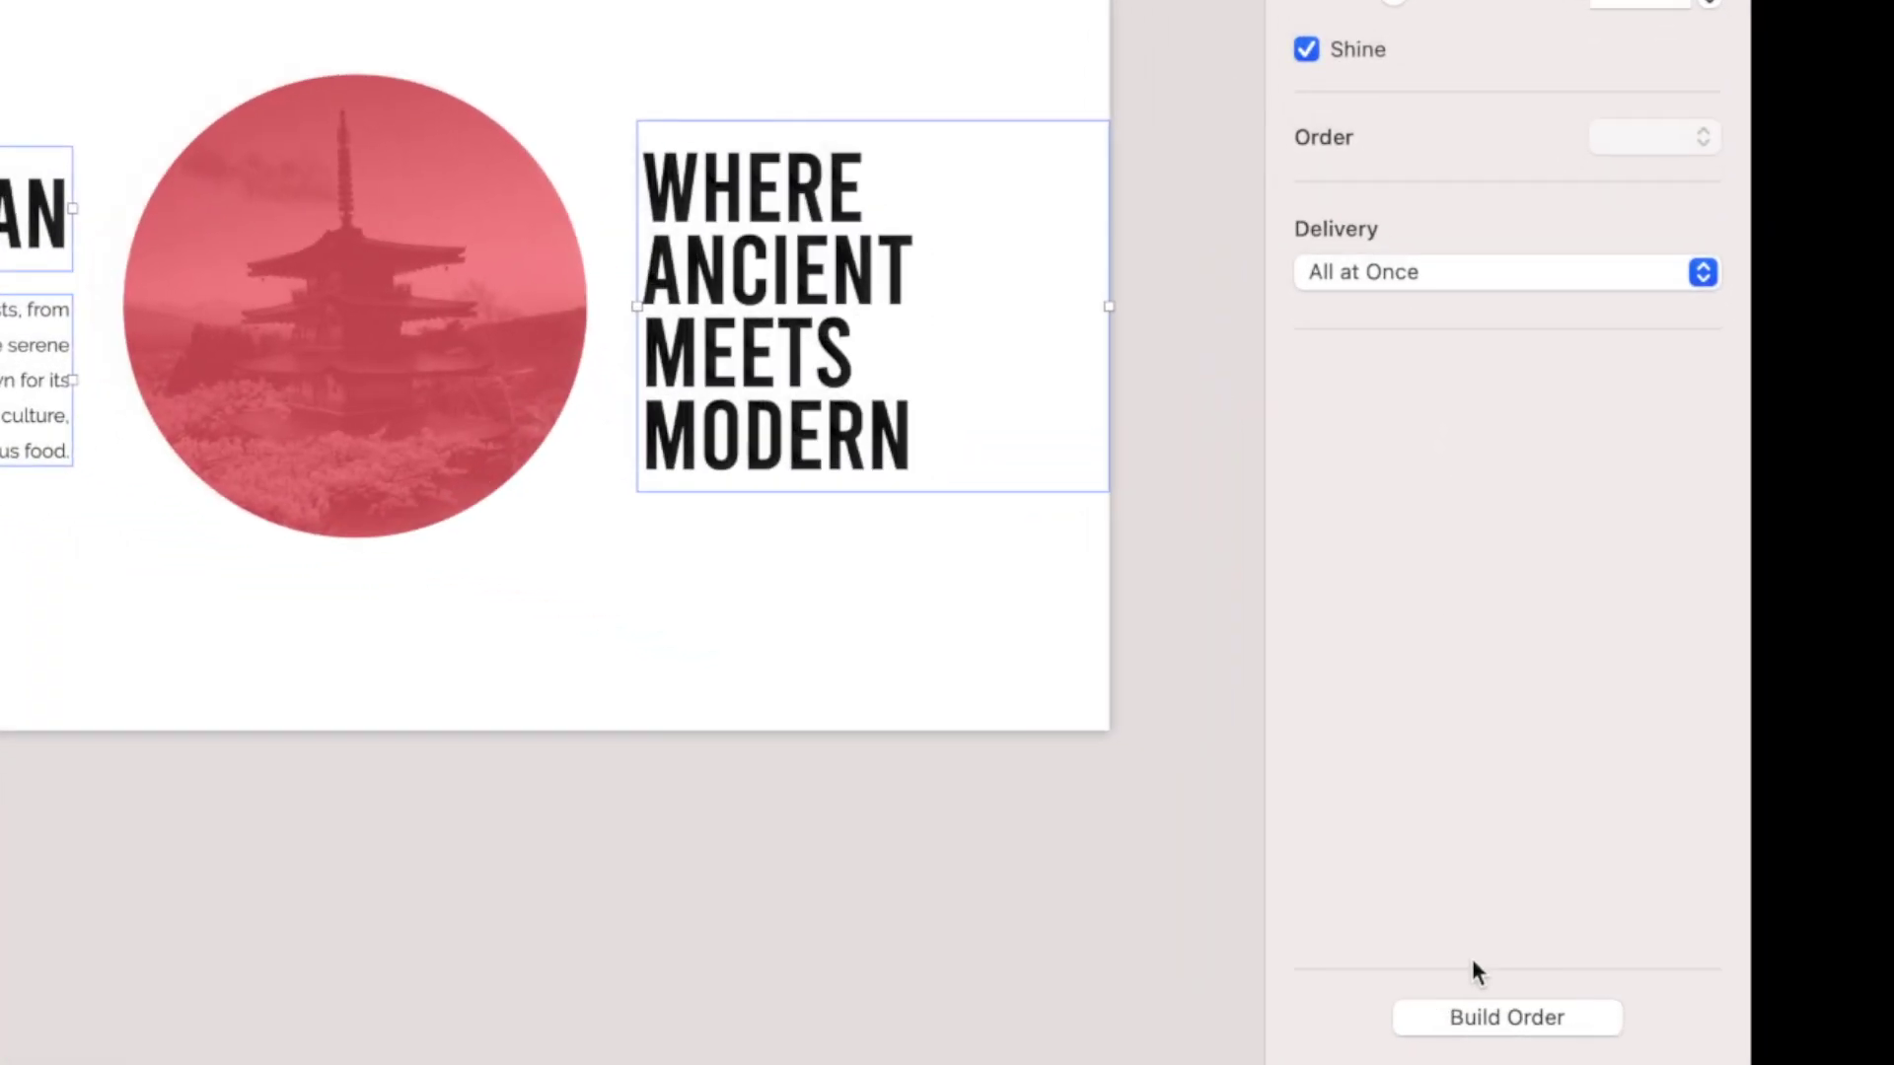
Set the Fade and Scale builds of the tagline and the paragraph to start With Build 6 in the build order.
left_click(1619, 1034)
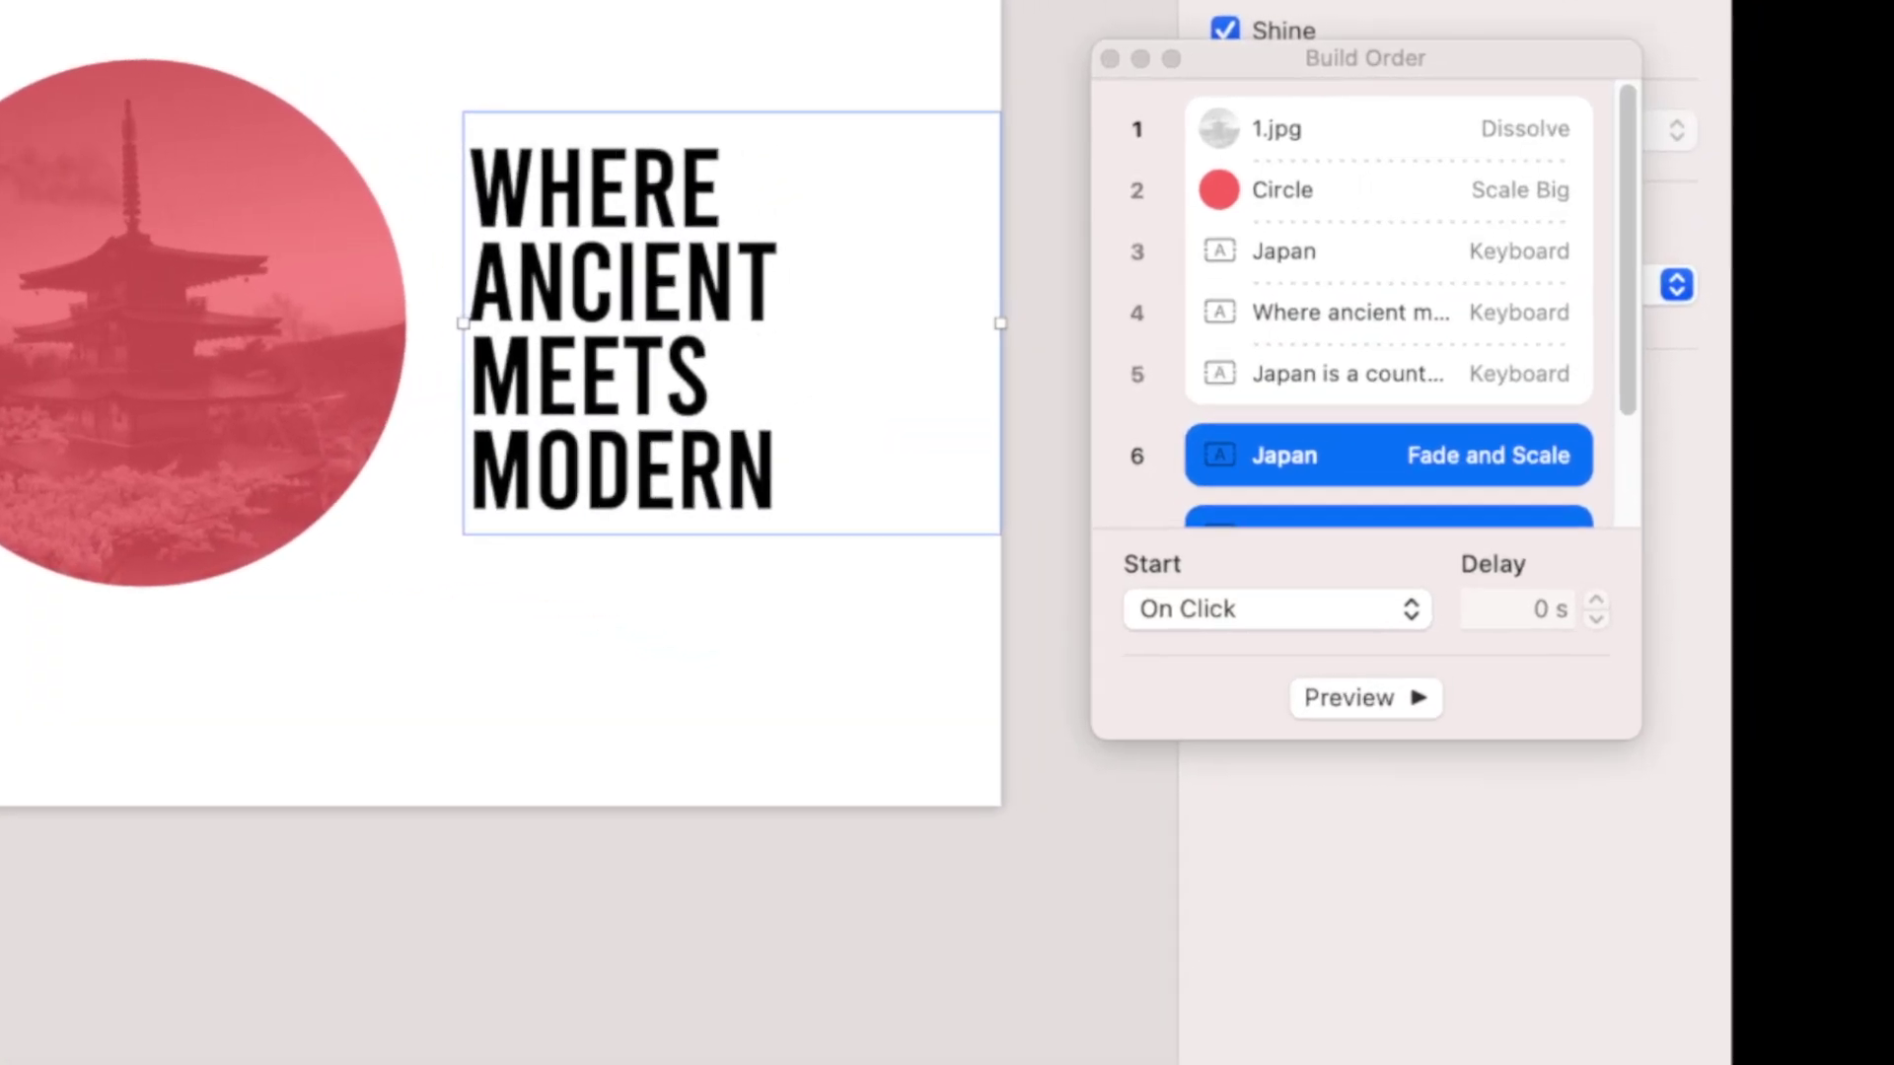
scroll(1235, 611, "down", 3)
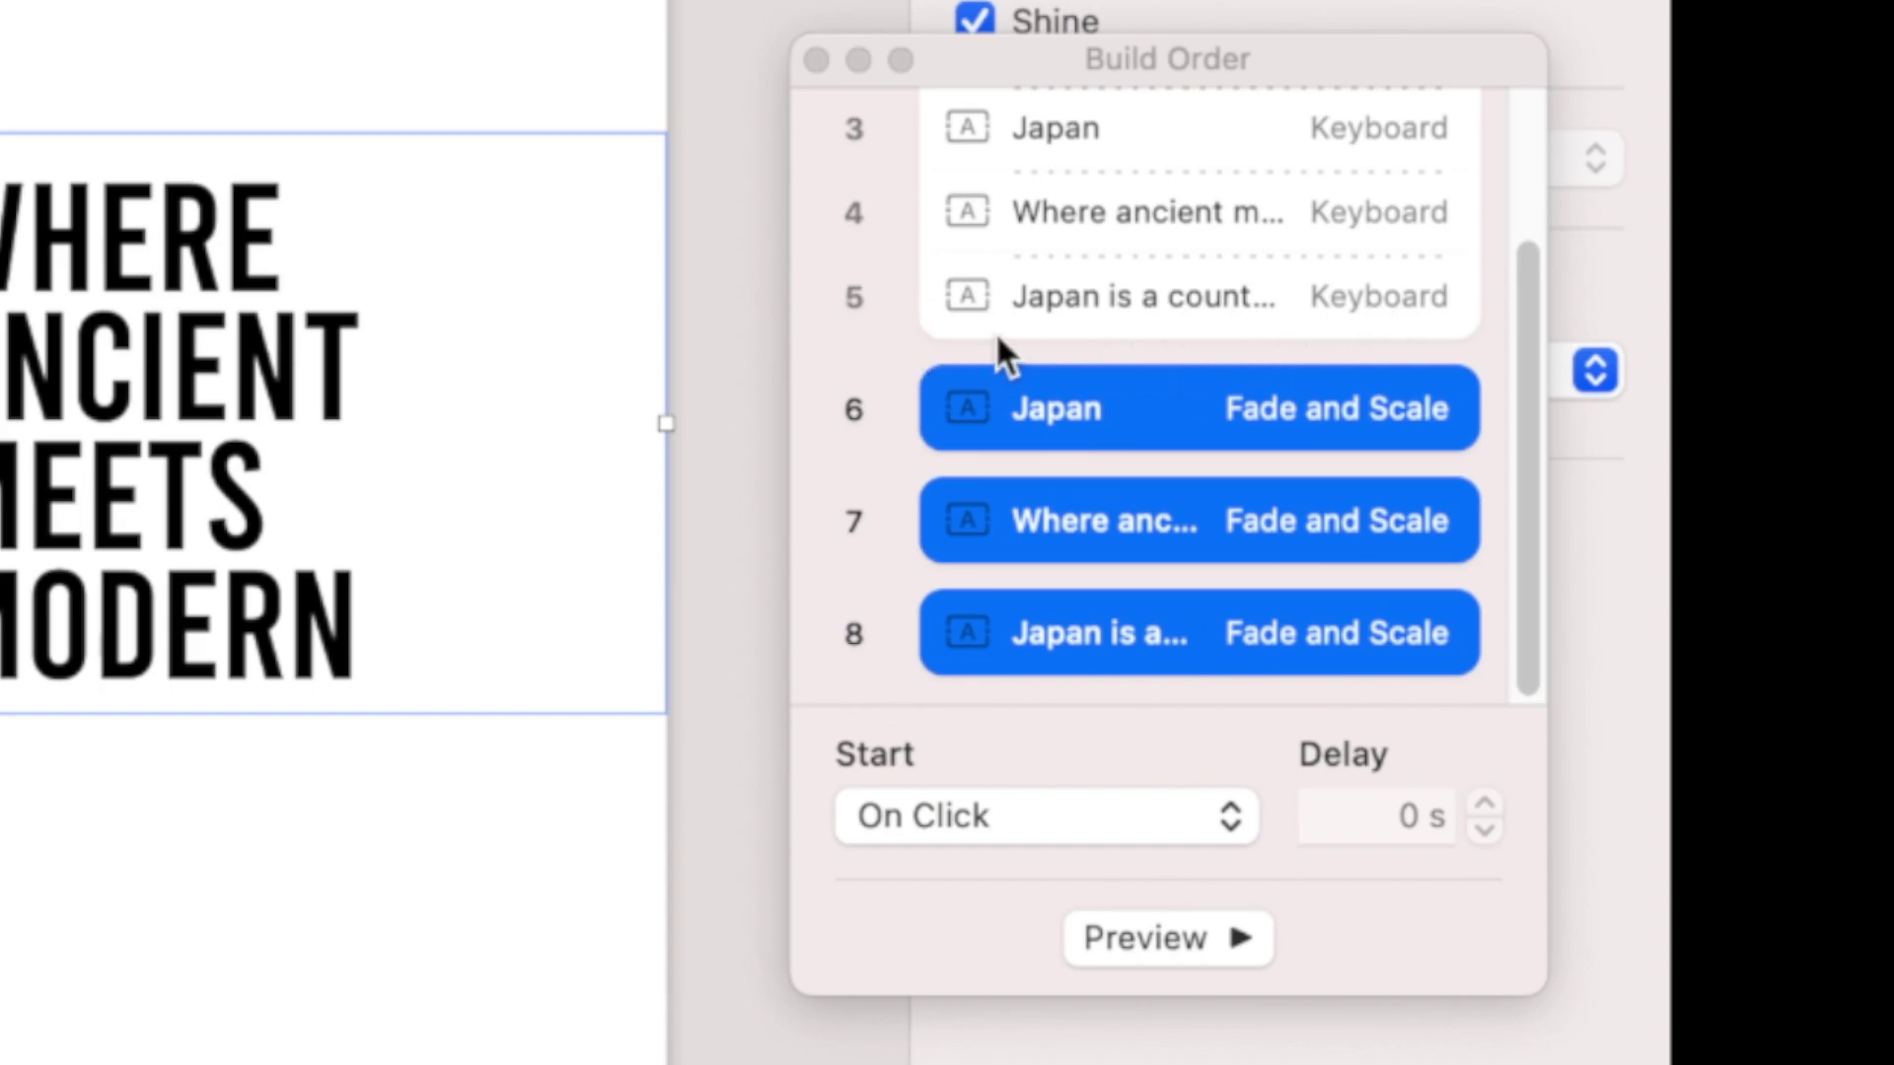
left_click(1105, 410)
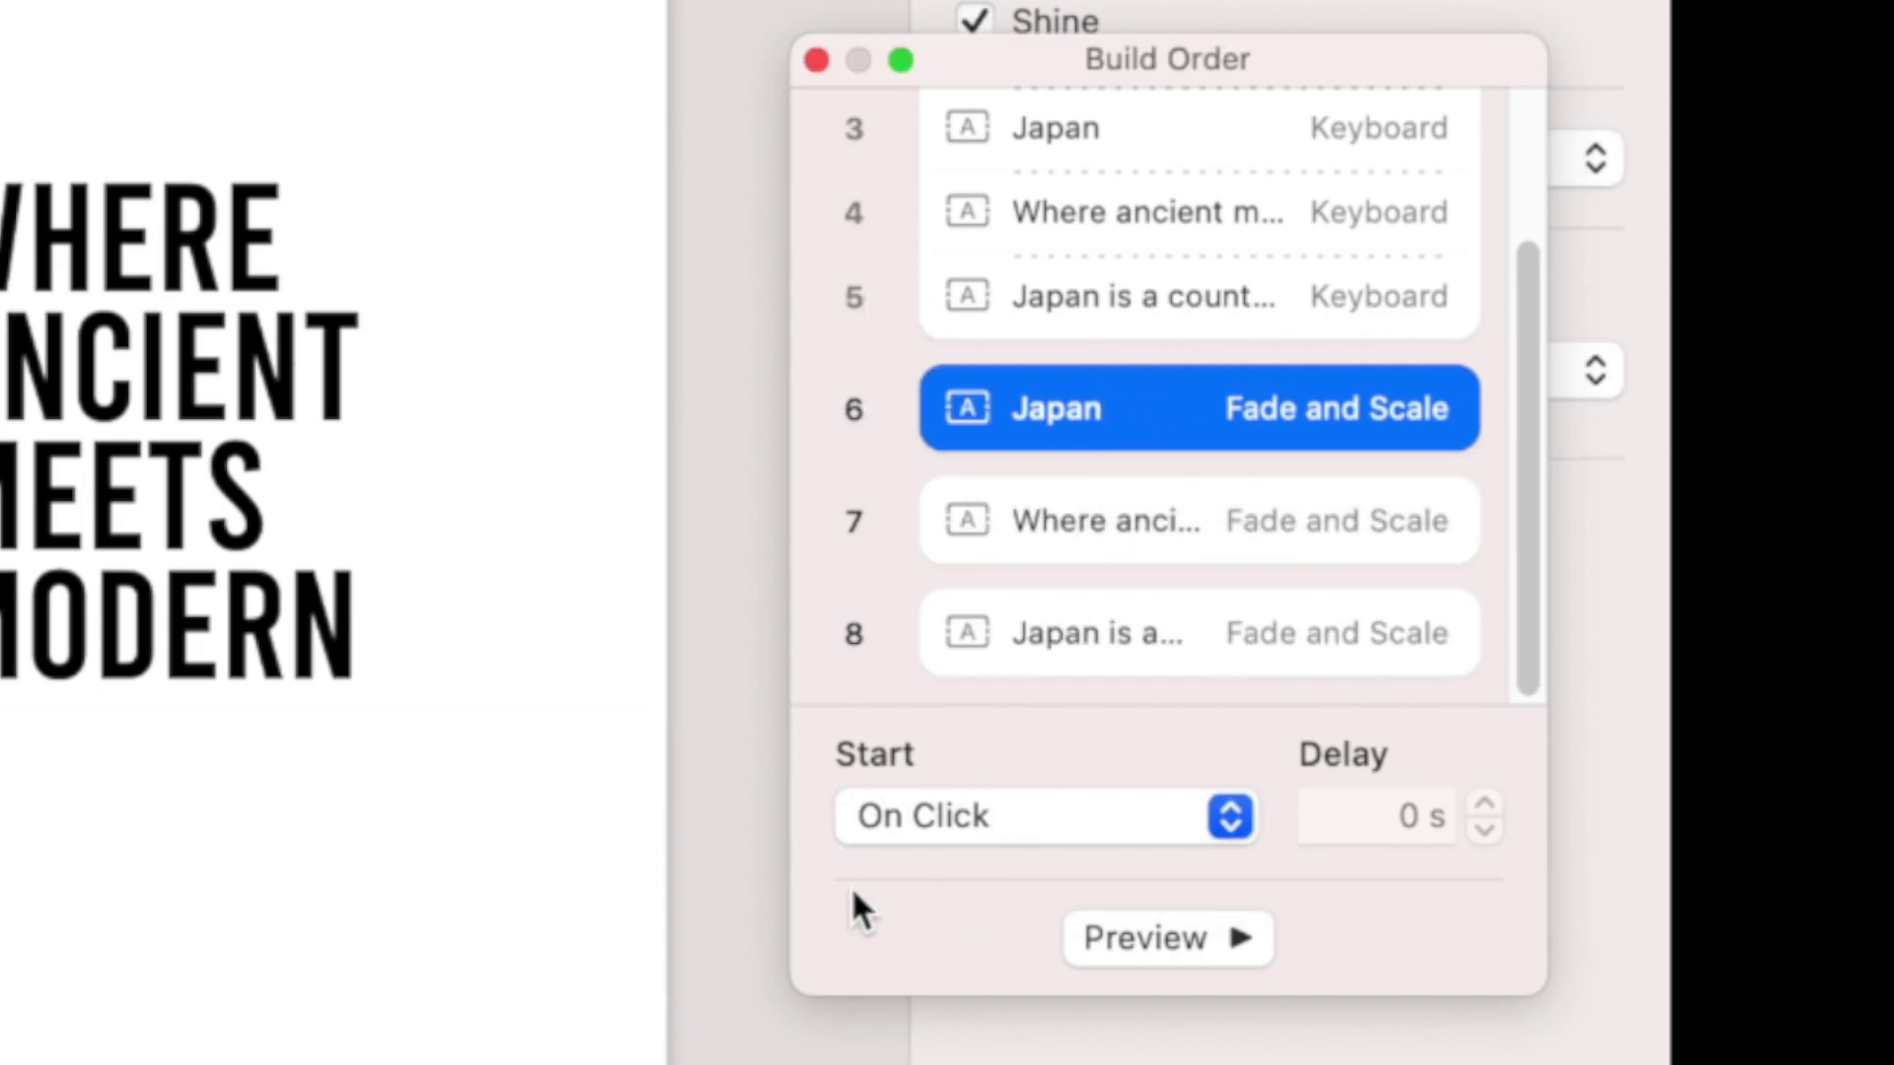
left_click(1103, 527)
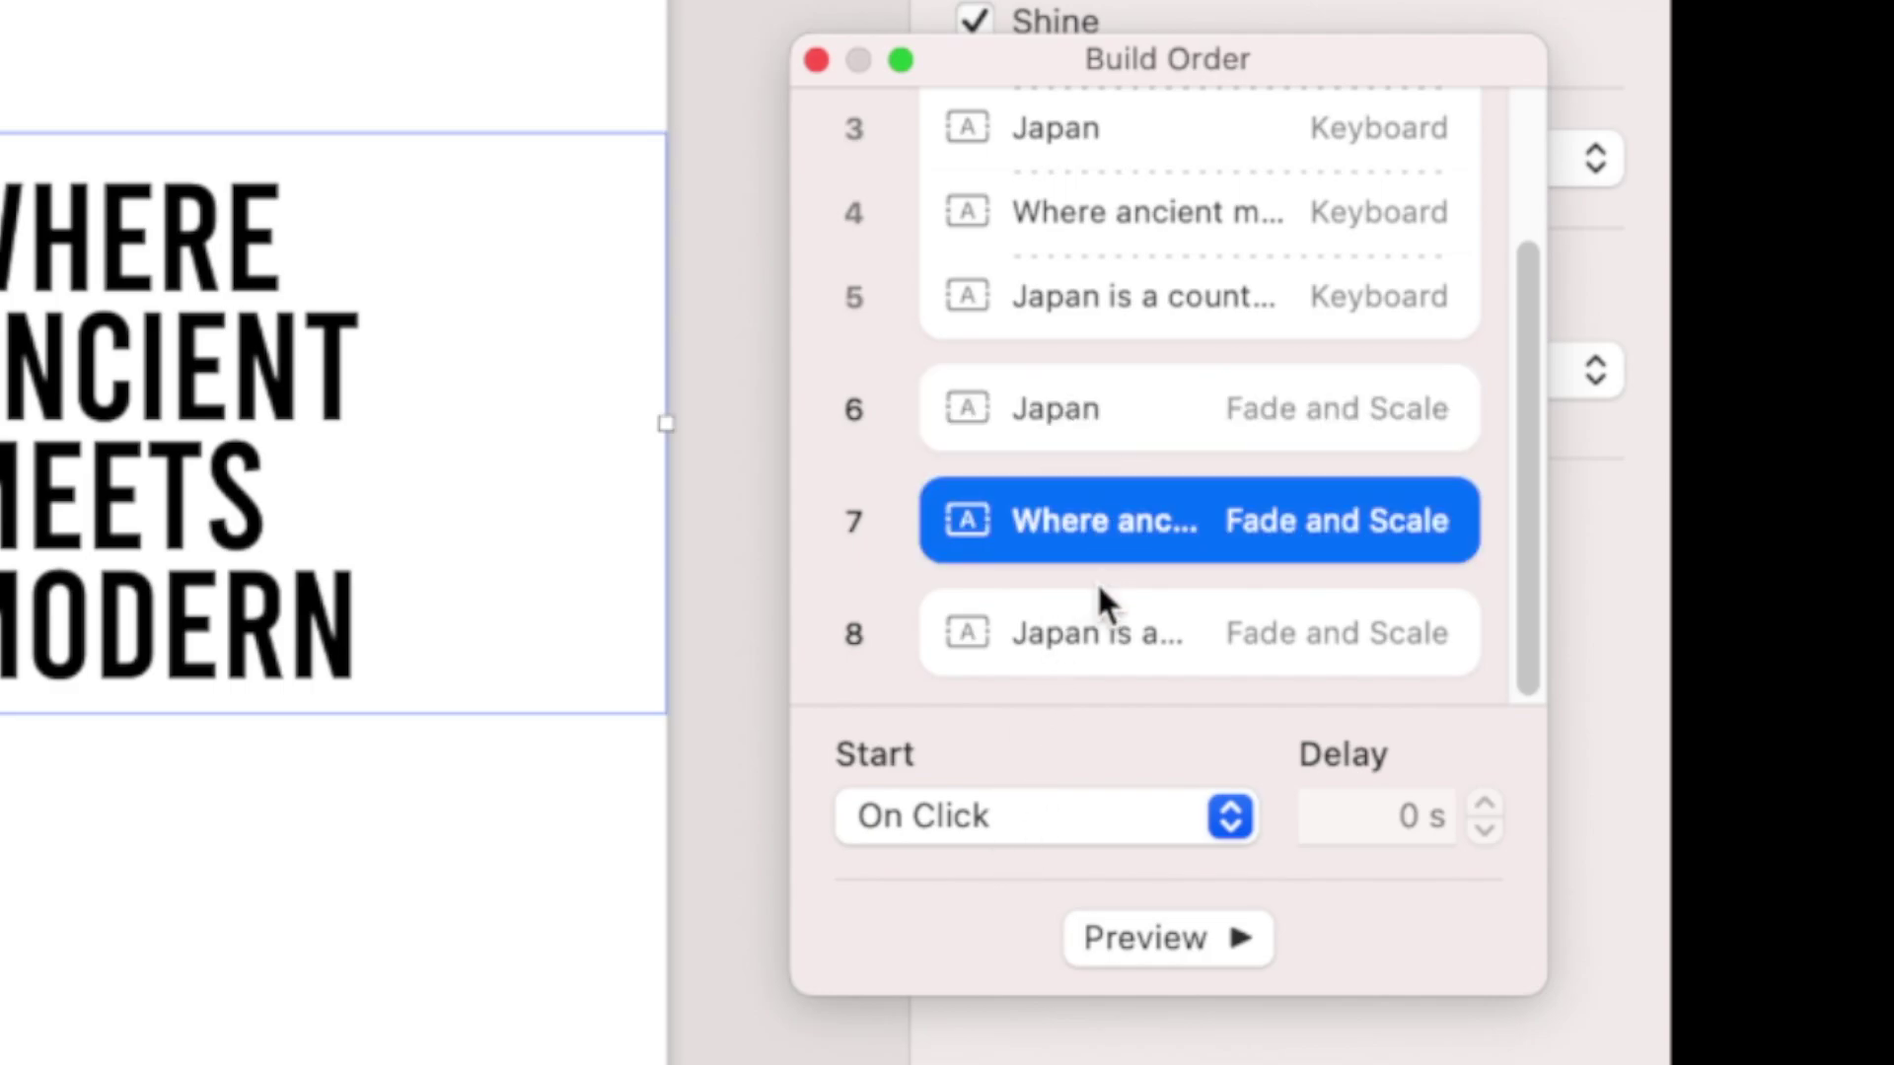
left_click(1097, 625, "shift")
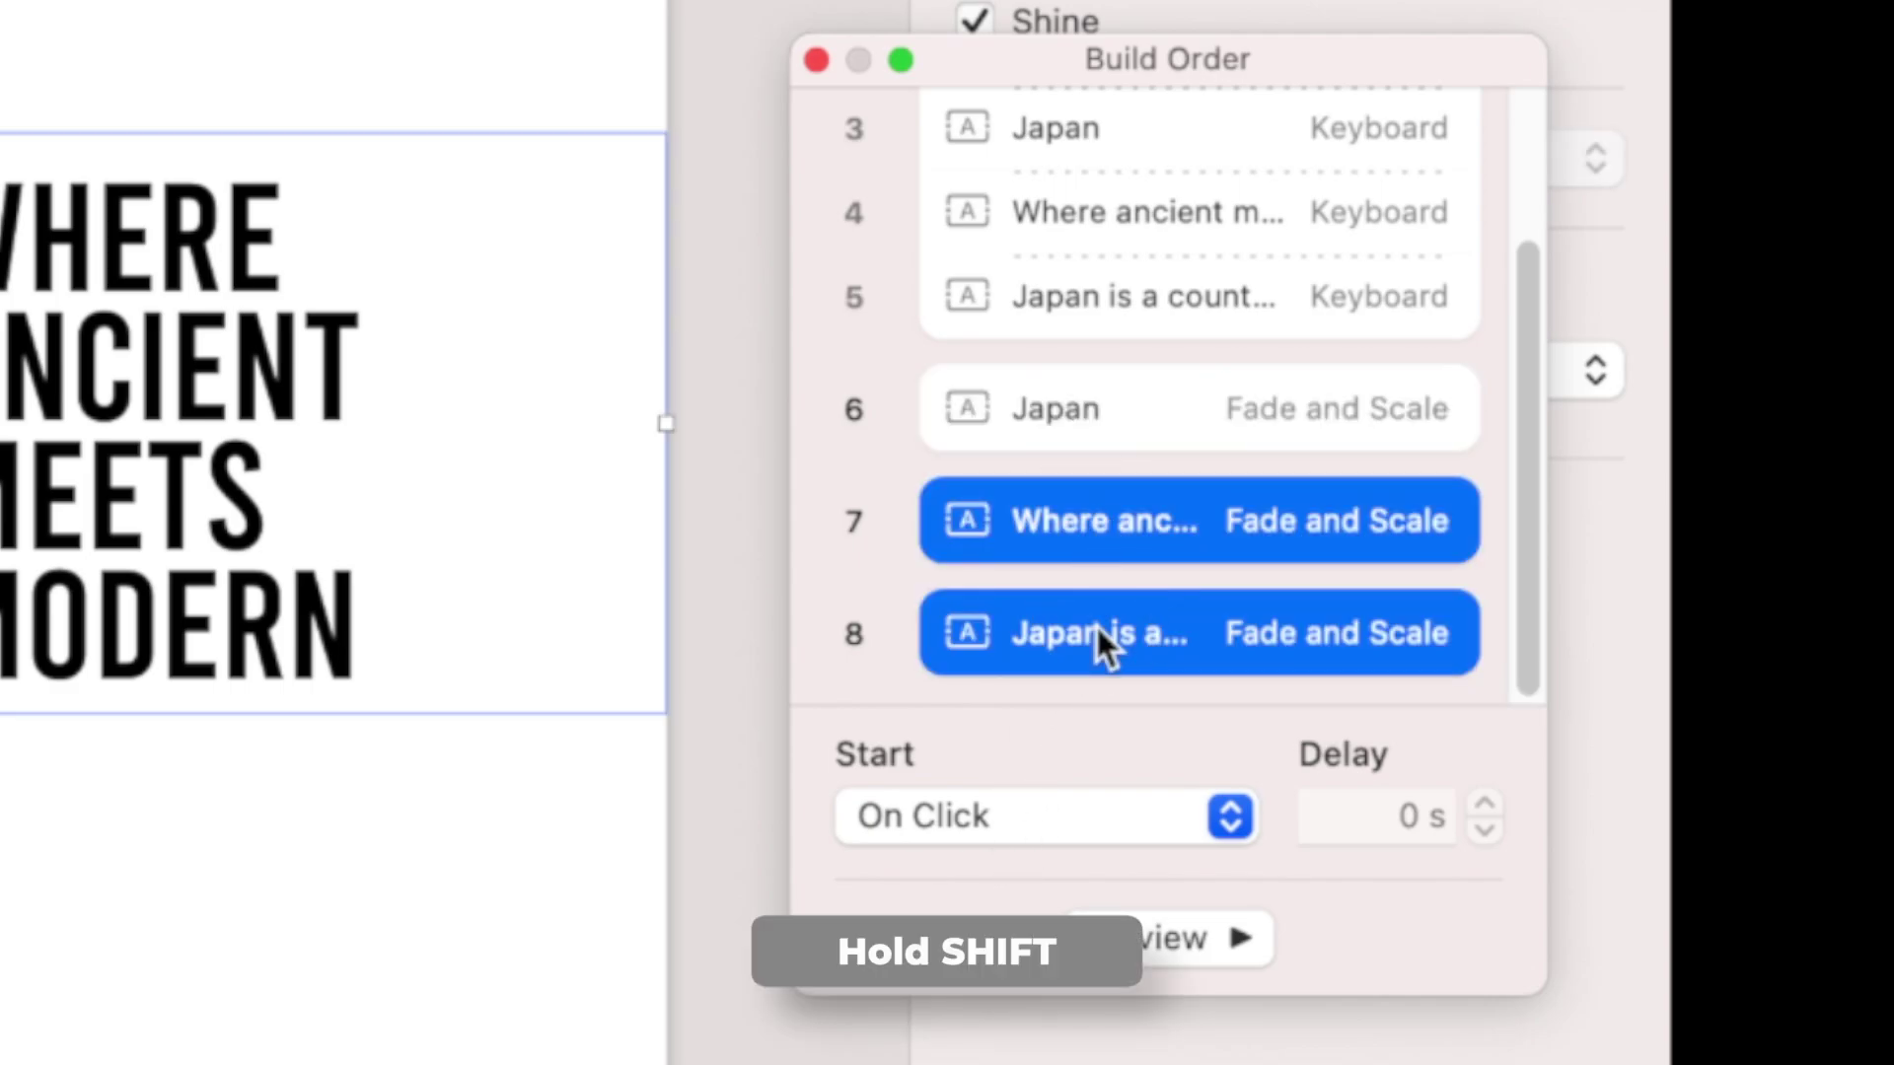
left_click(1077, 834)
left_click(1059, 881)
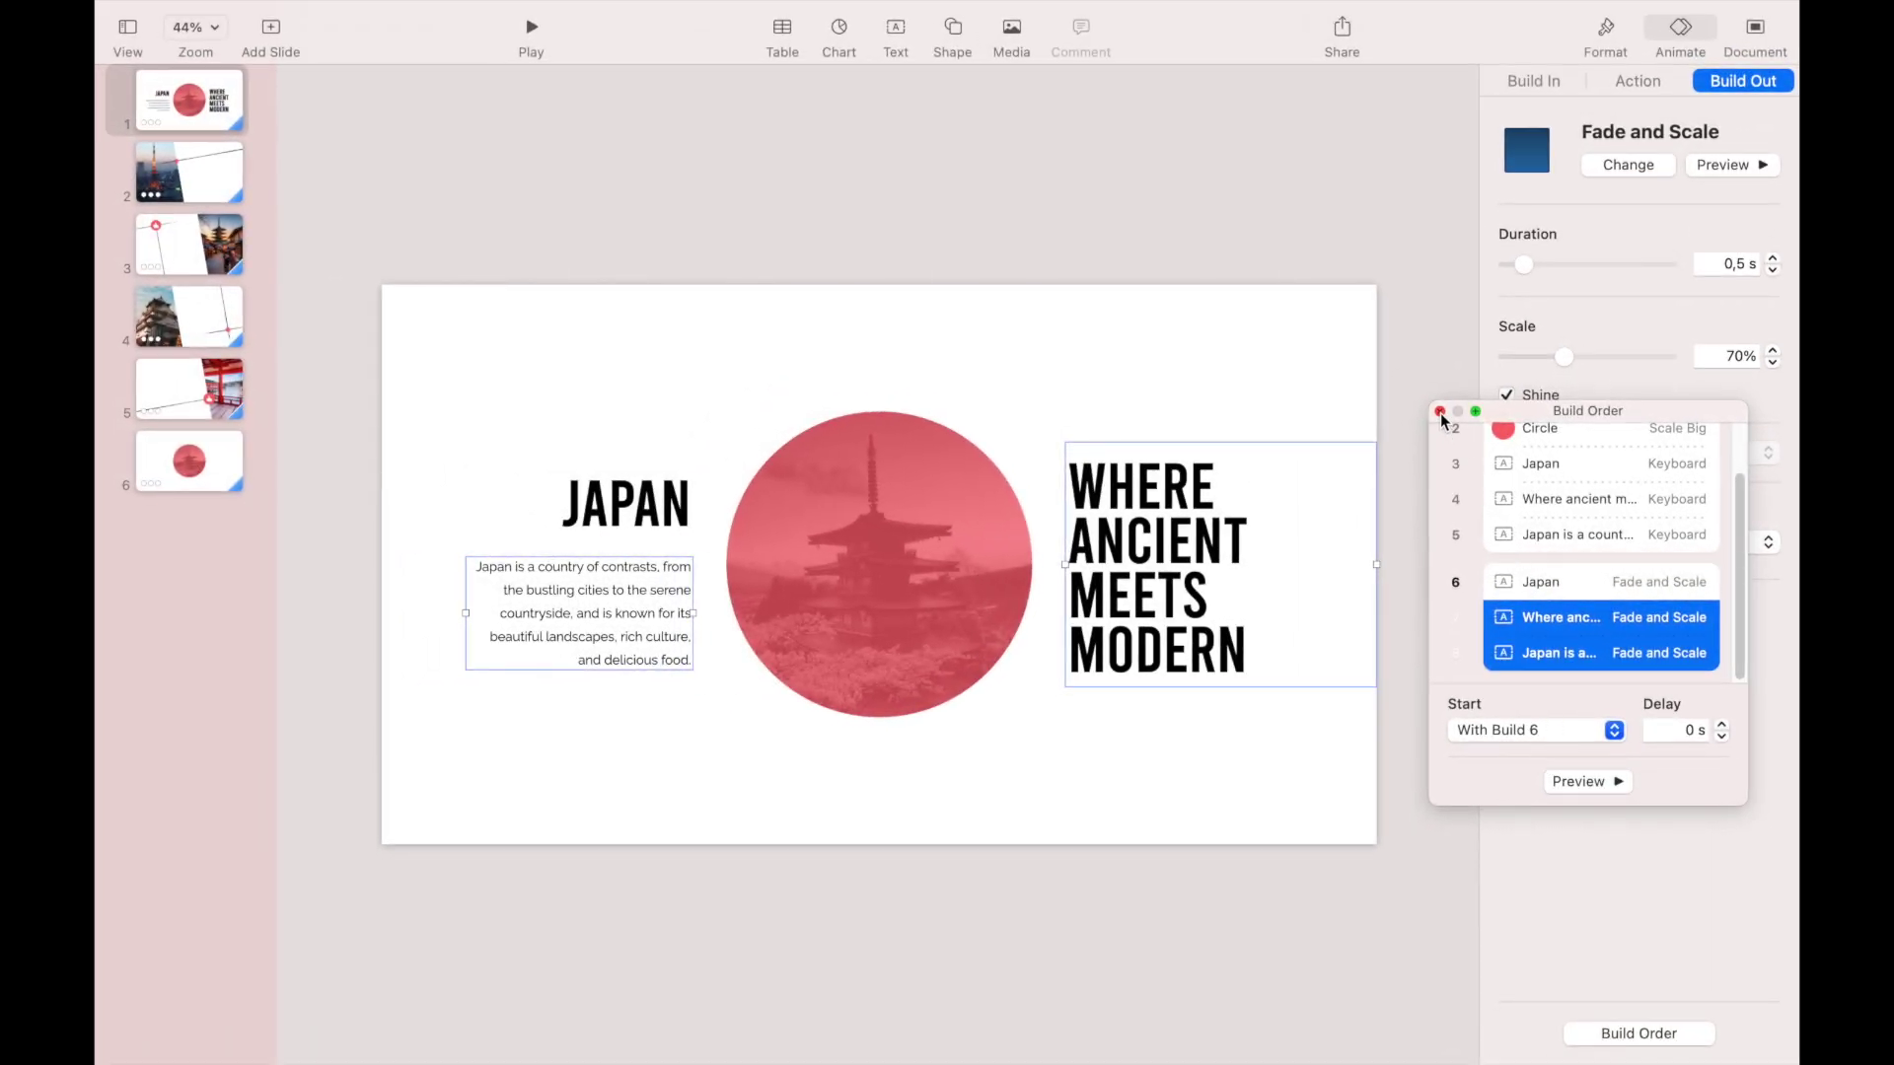
left_click(1440, 412)
left_click(1465, 404)
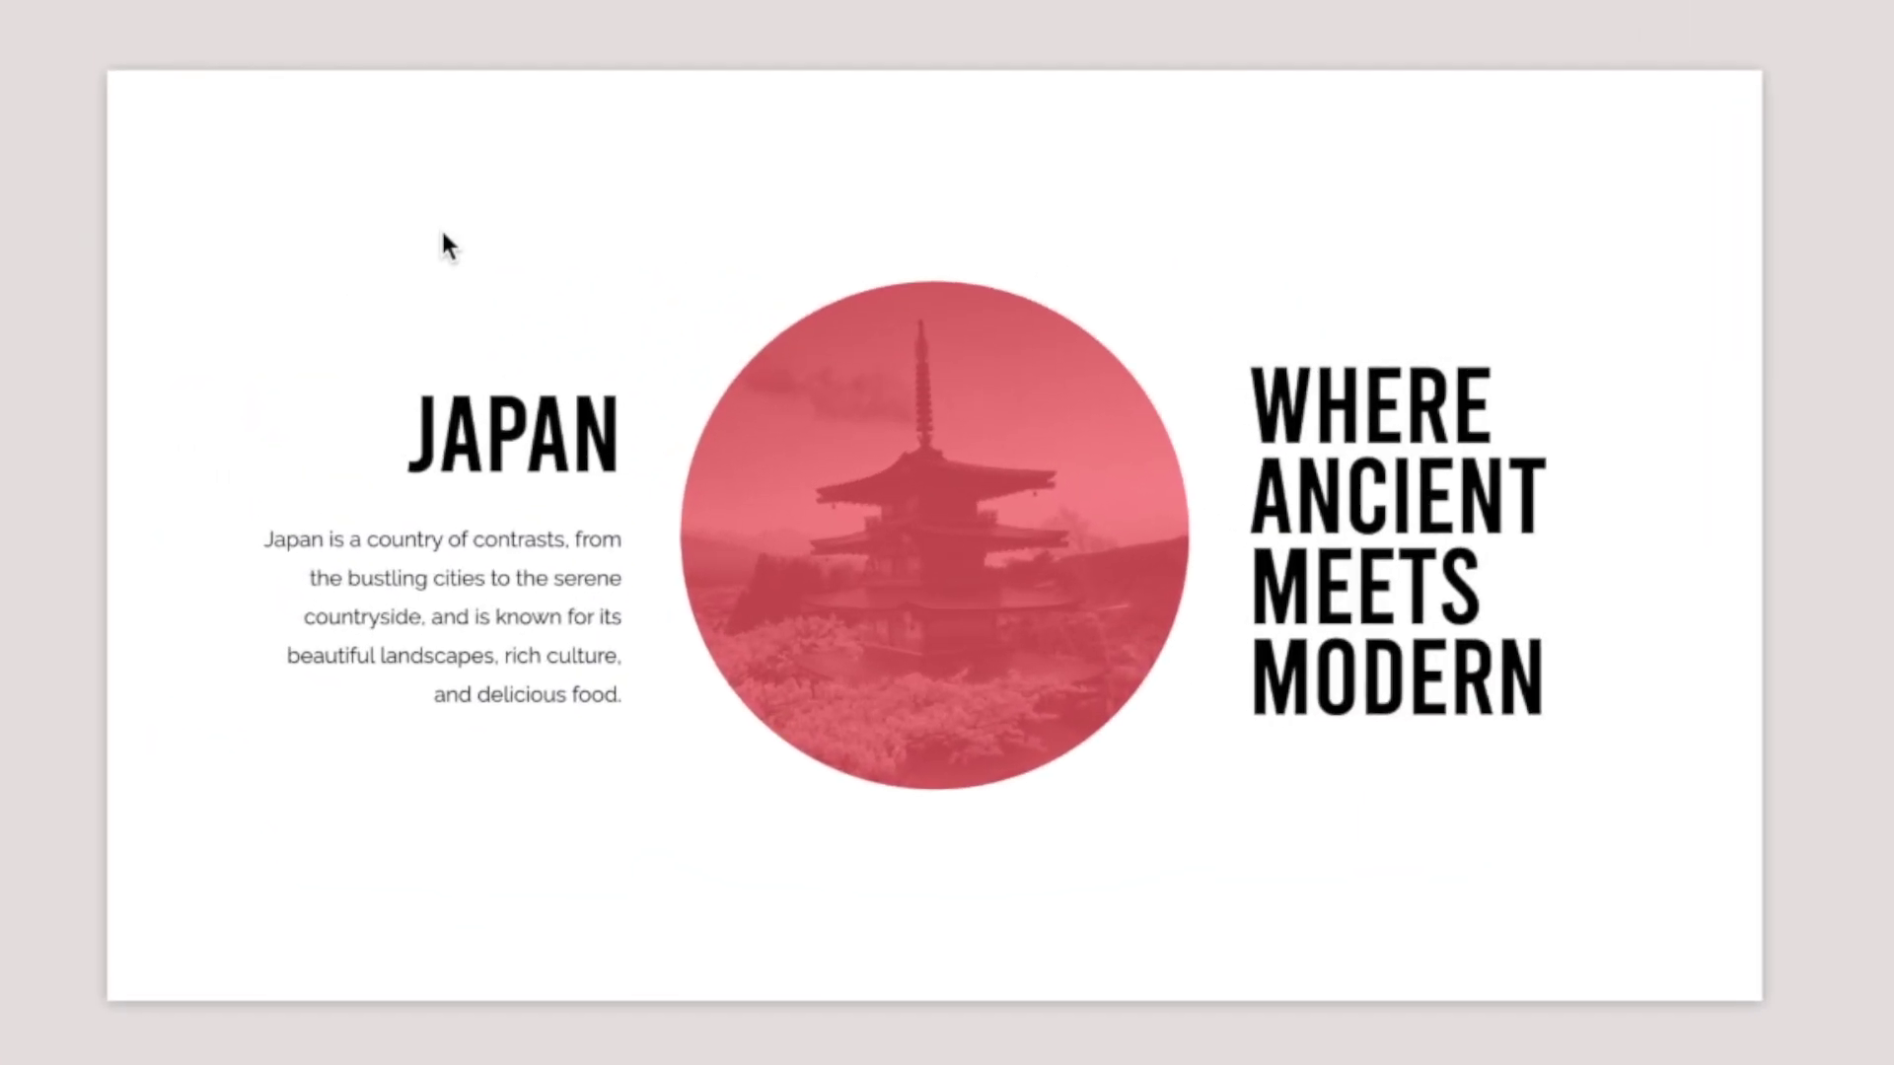
Copy the JAPAN heading, the paragraph and the tagline text box from slide 1 and paste them onto slide 2.
left_click(482, 440)
left_click(485, 627, "shift")
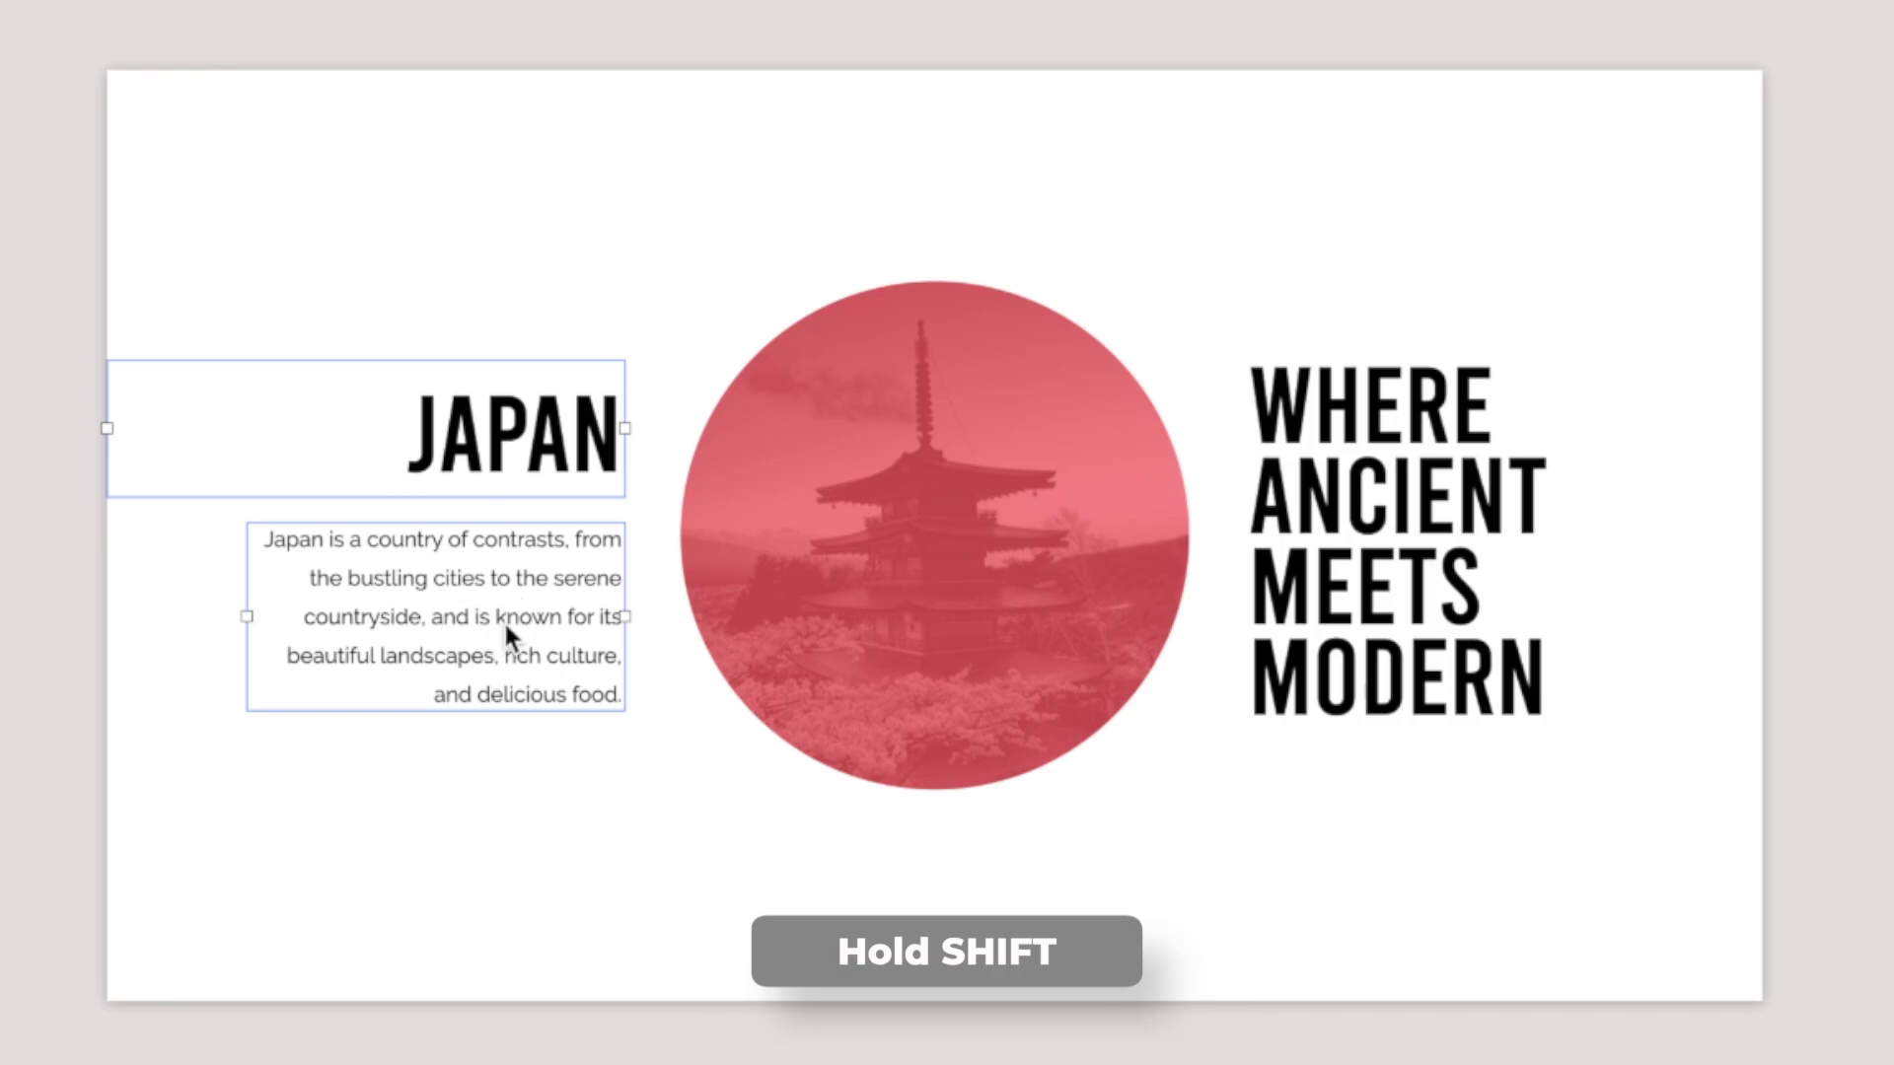
left_click(1438, 577, "shift")
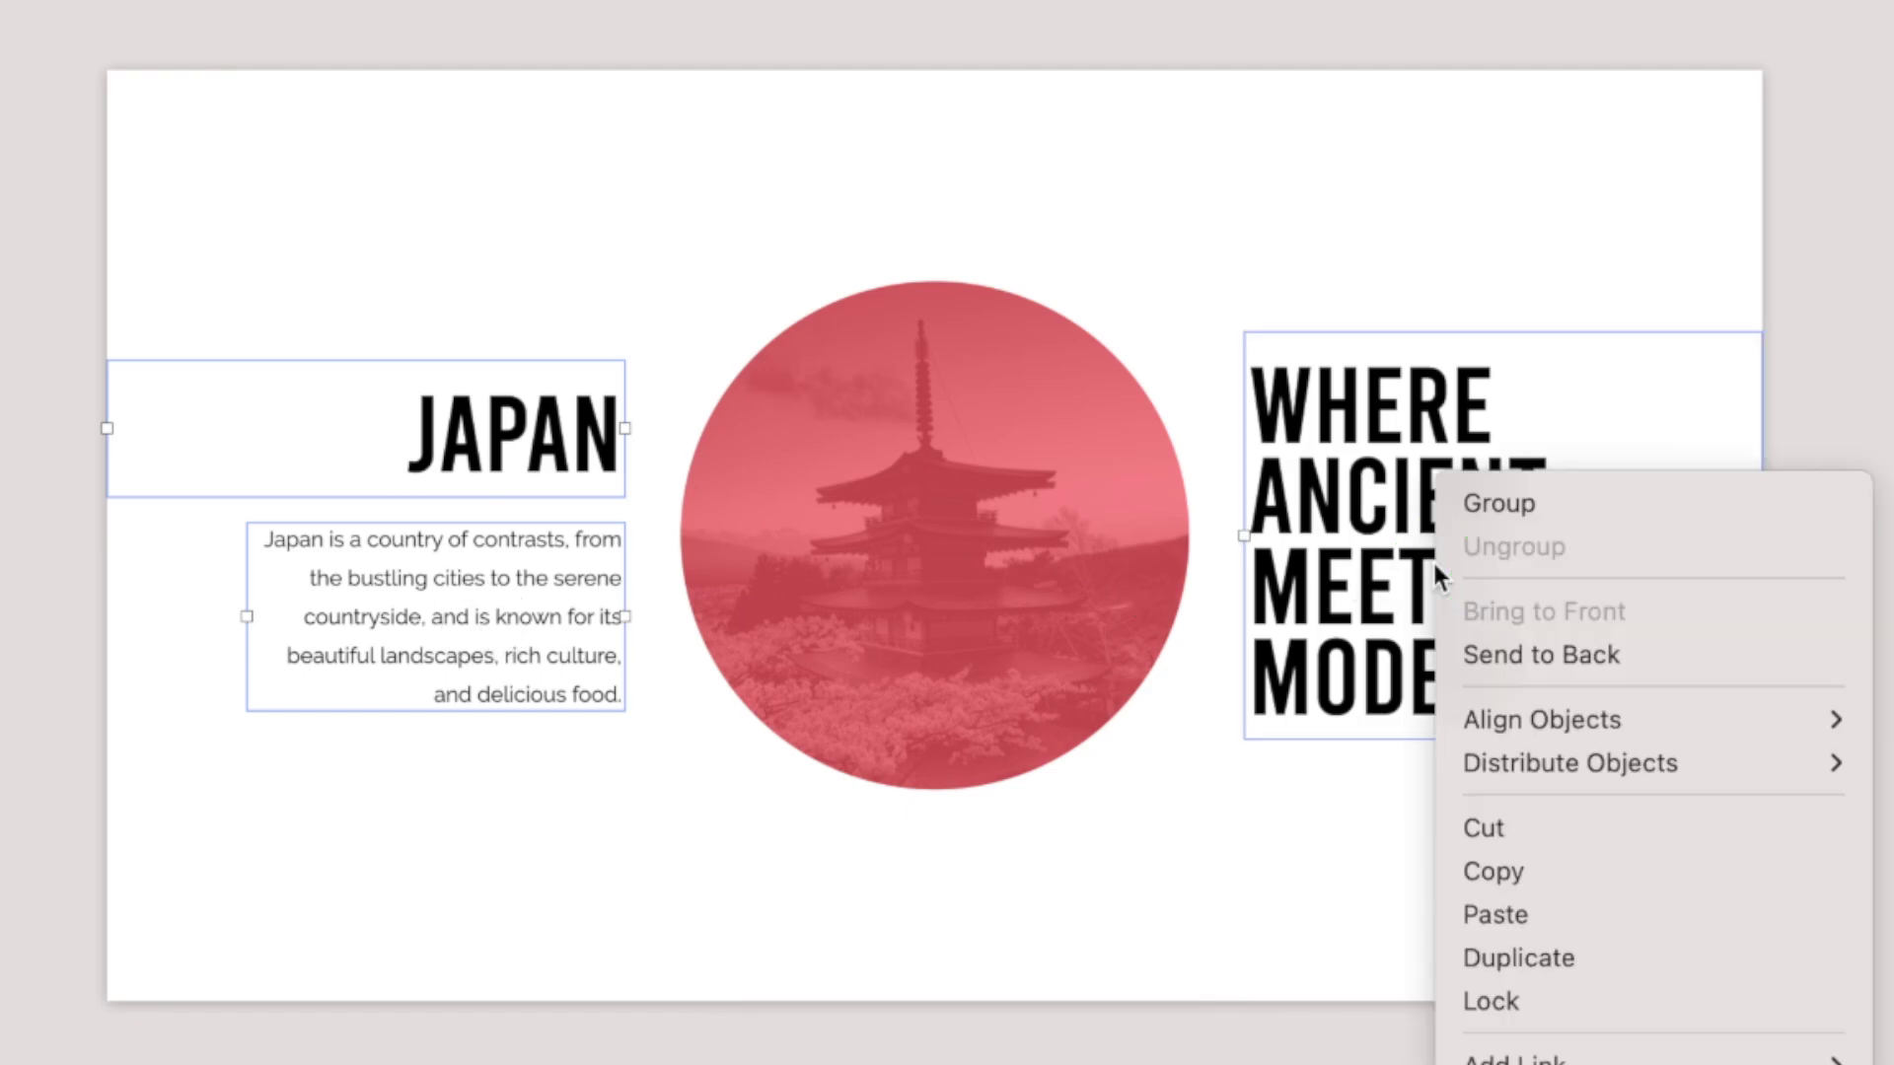
right_click(1435, 567)
left_click(1458, 872)
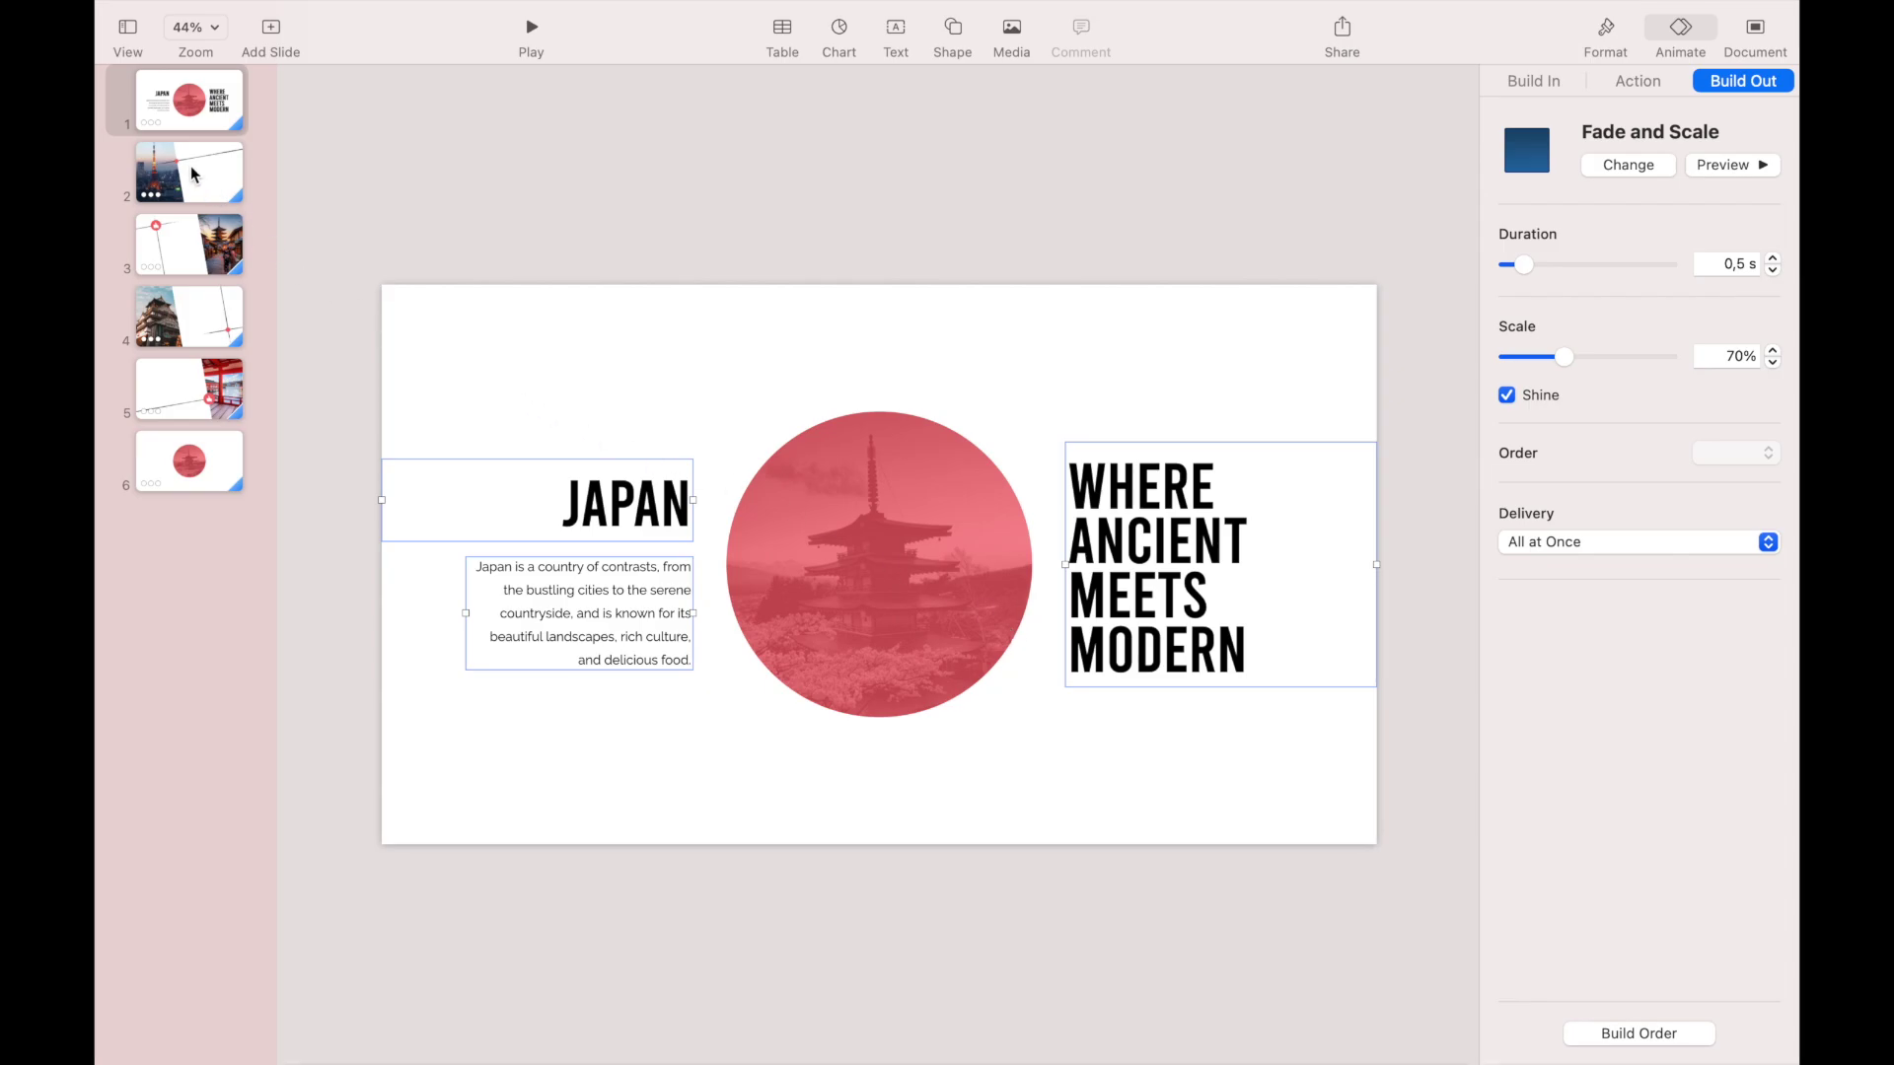
left_click(194, 173)
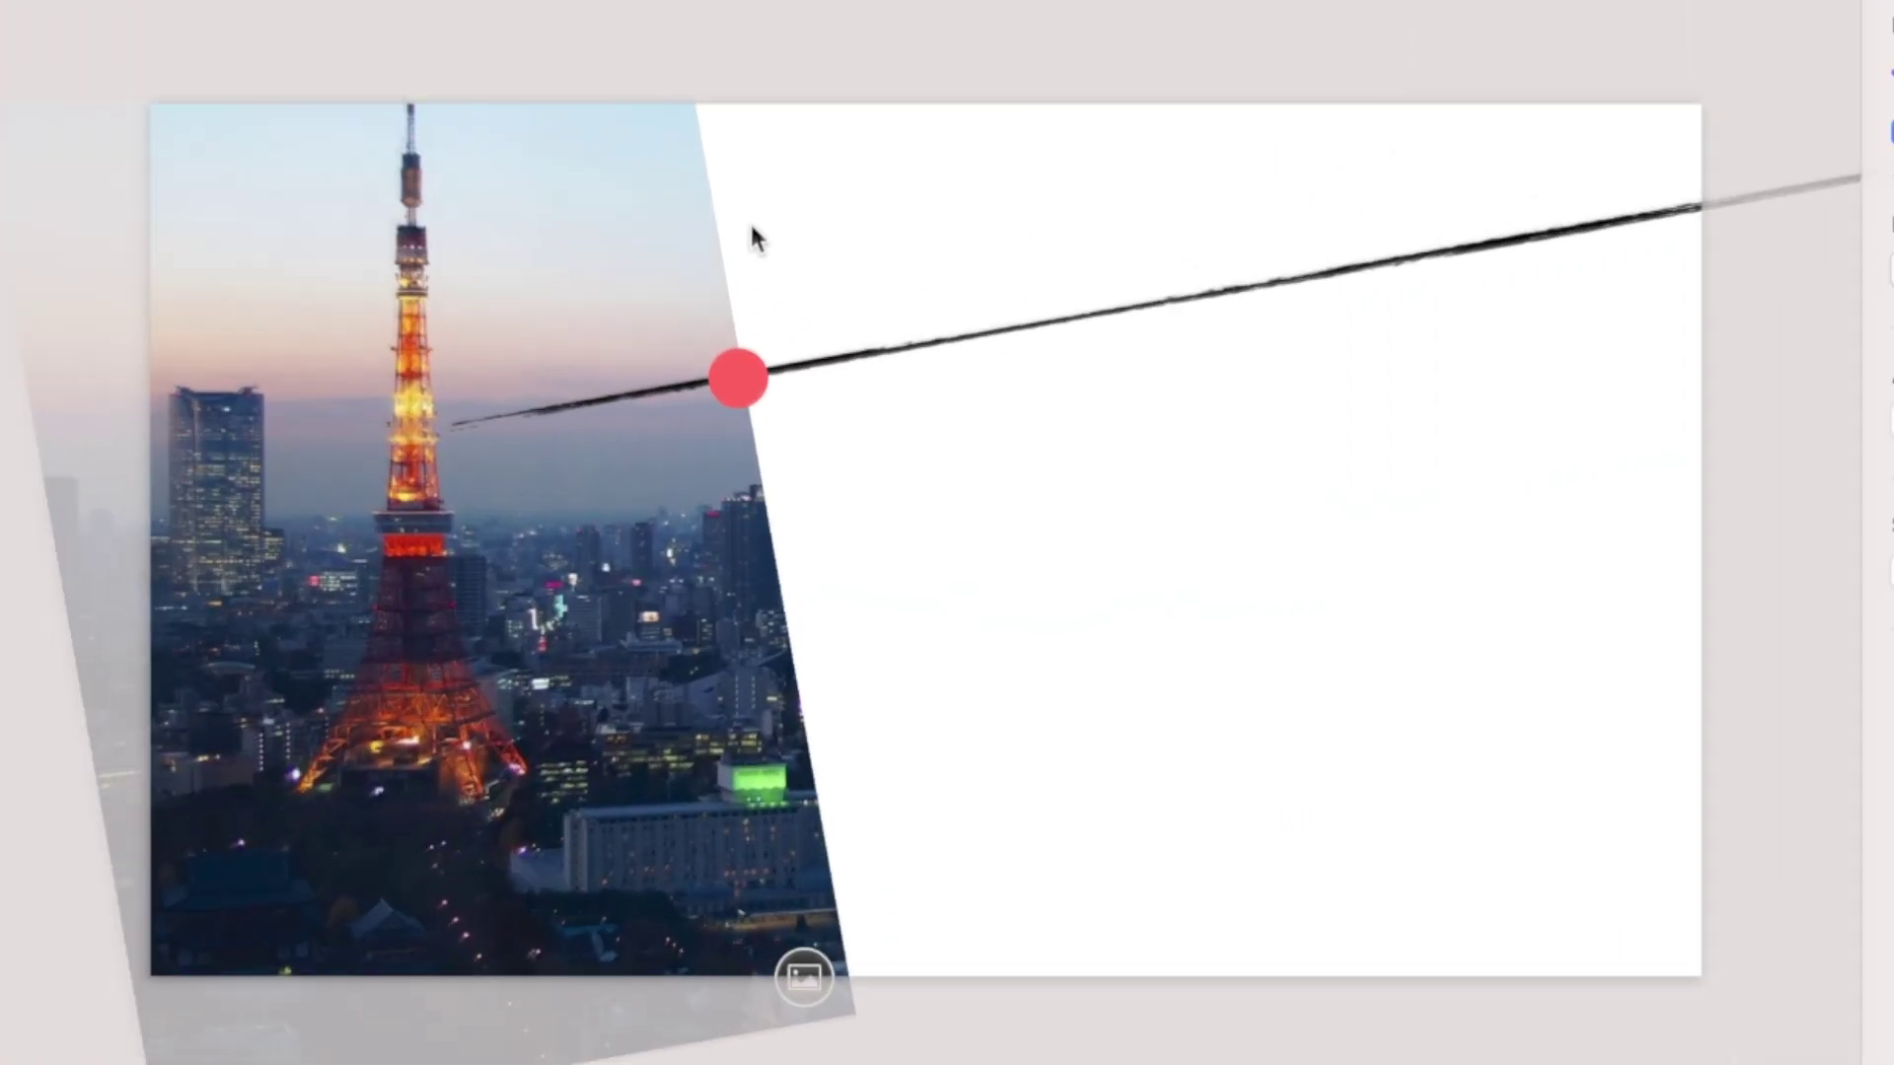
right_click(785, 367)
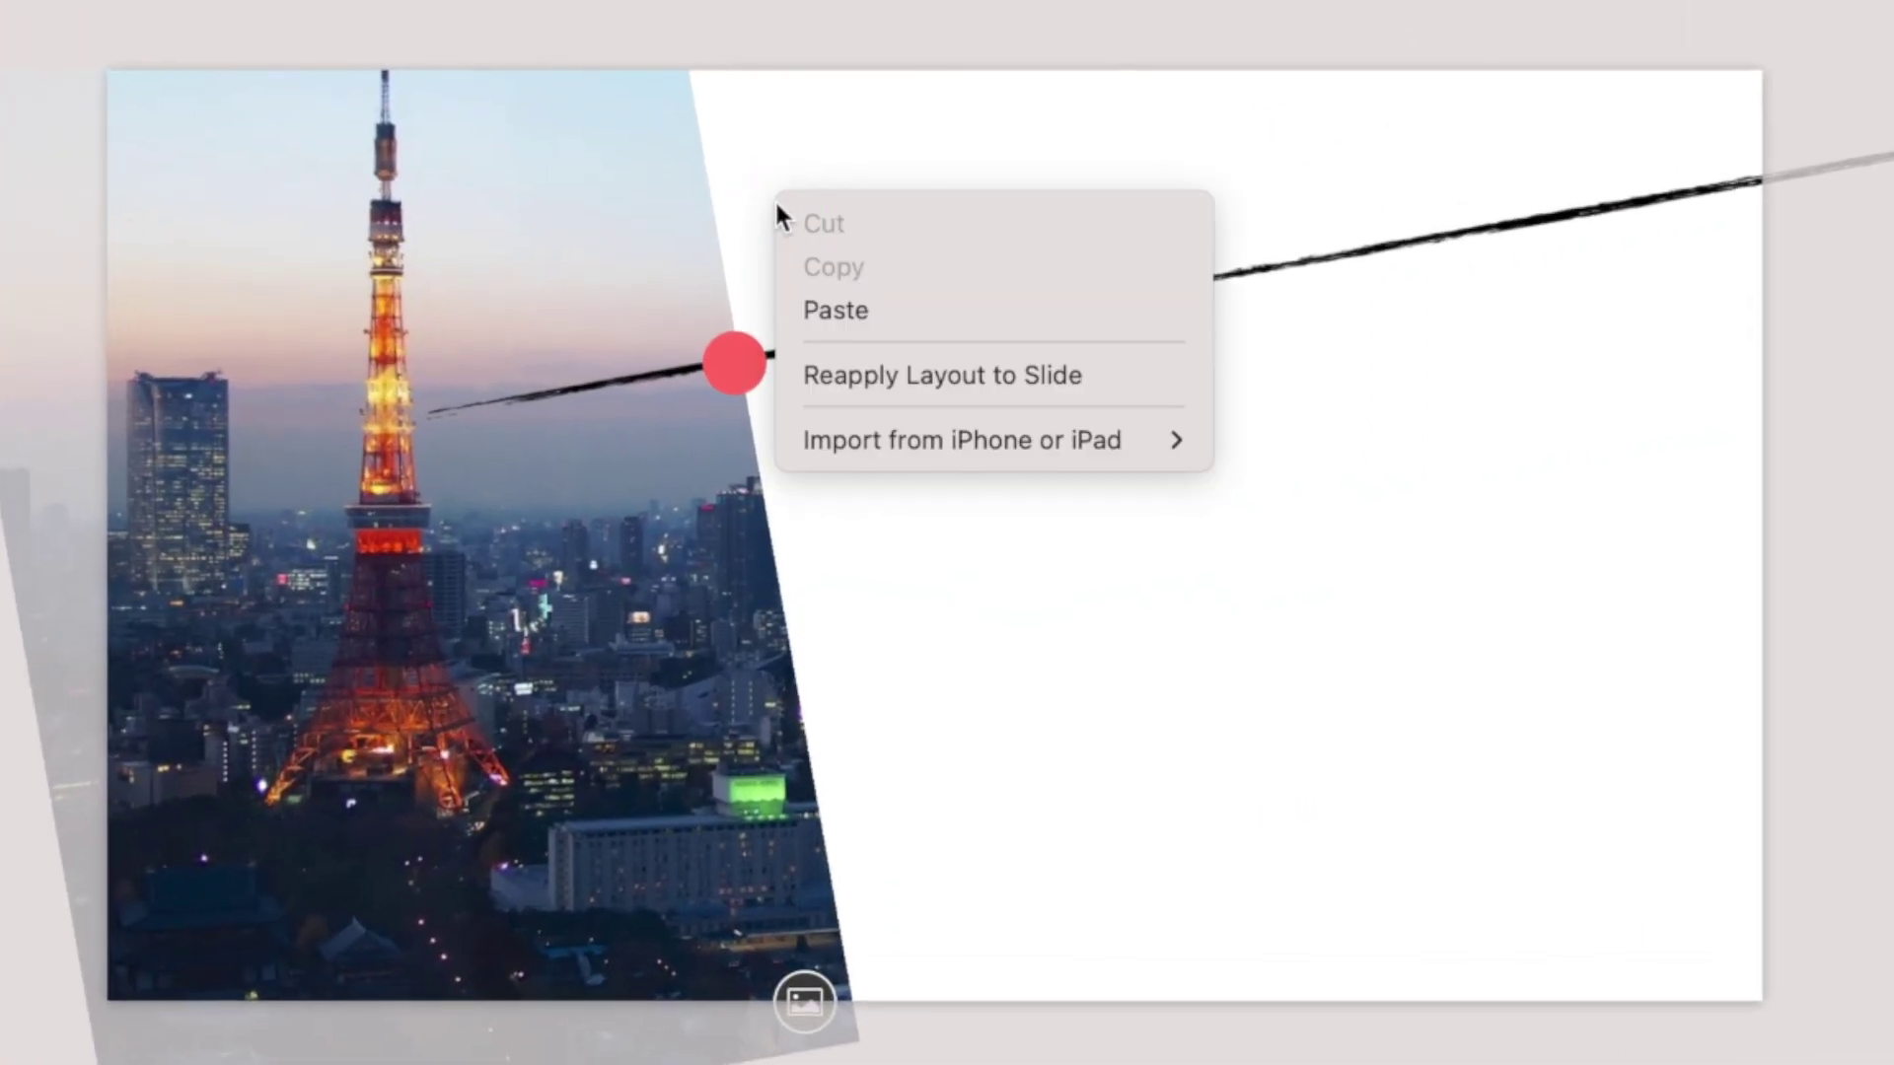
left_click(795, 309)
Spread the pasted text boxes over slide 2, with the tagline in the white area above the paragraph and JAPAN at the upper edge.
left_click_drag(619, 385, 1001, 40)
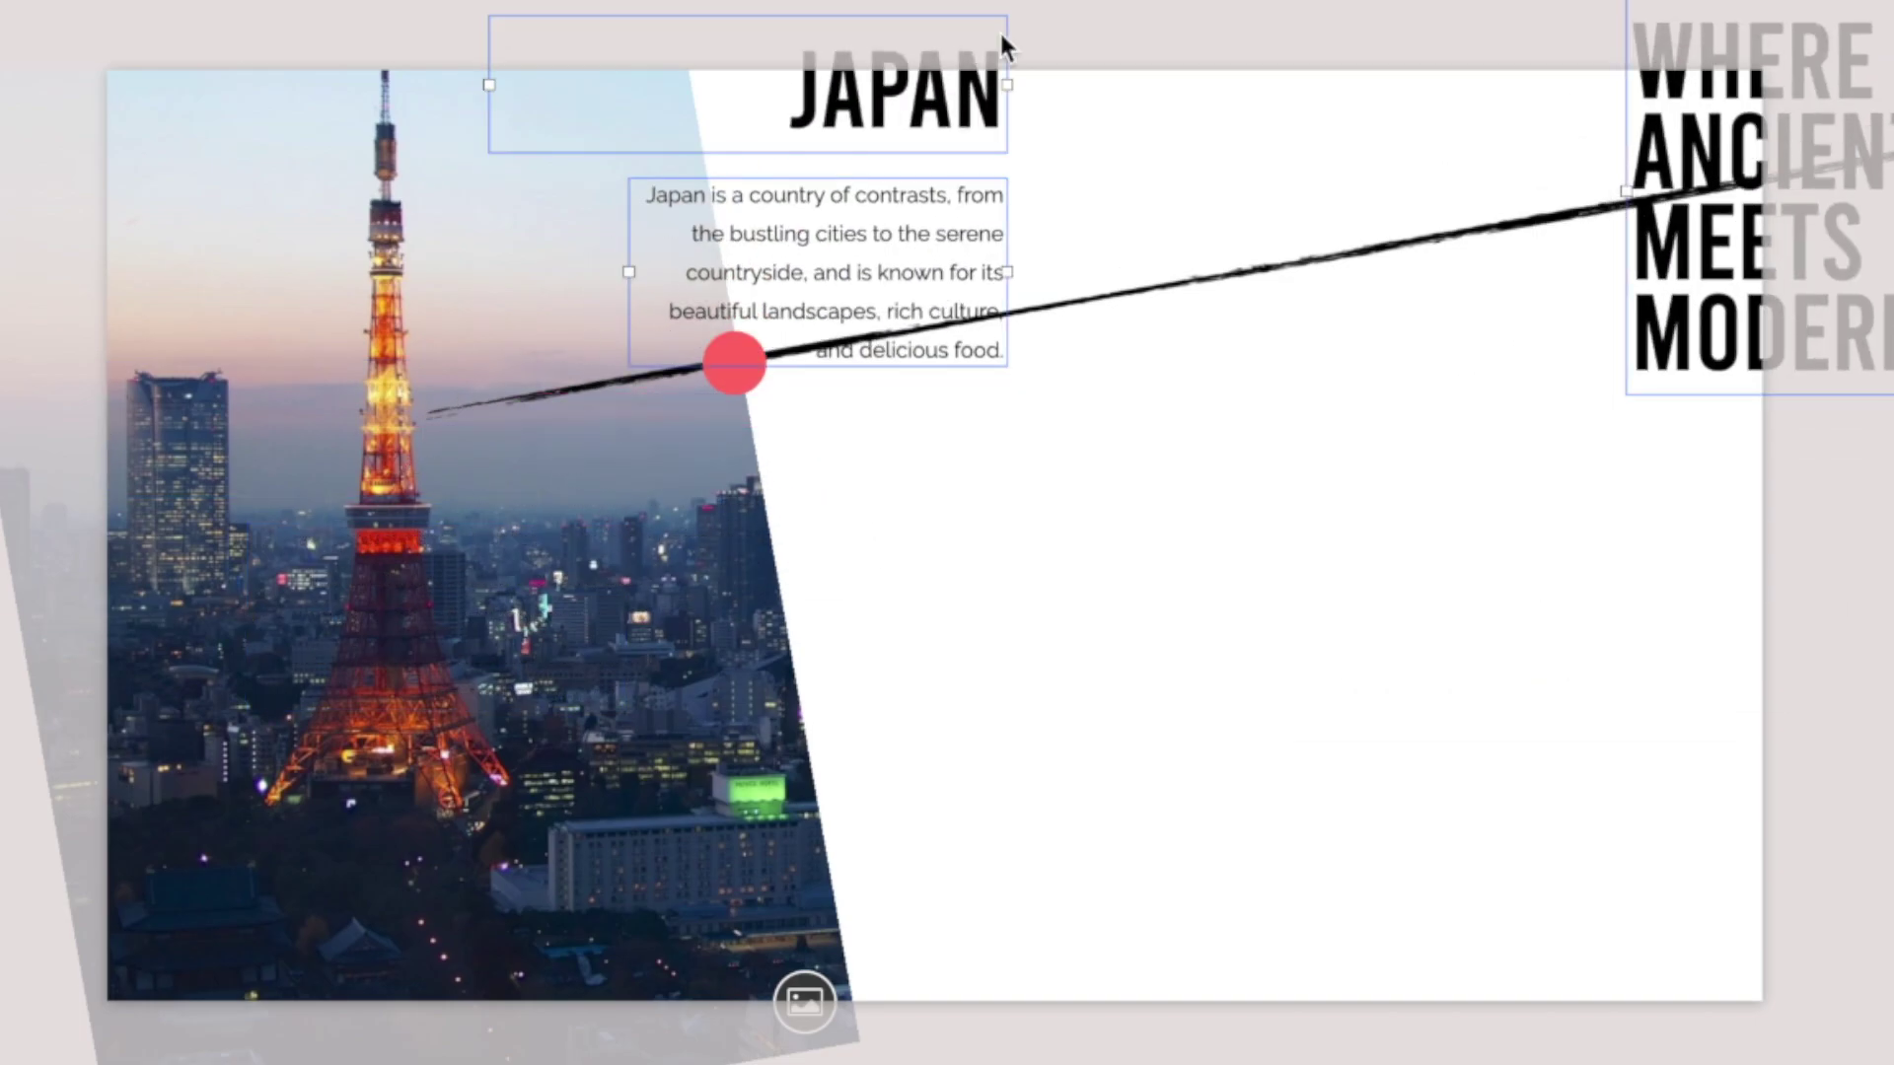
left_click_drag(955, 266, 1308, 767)
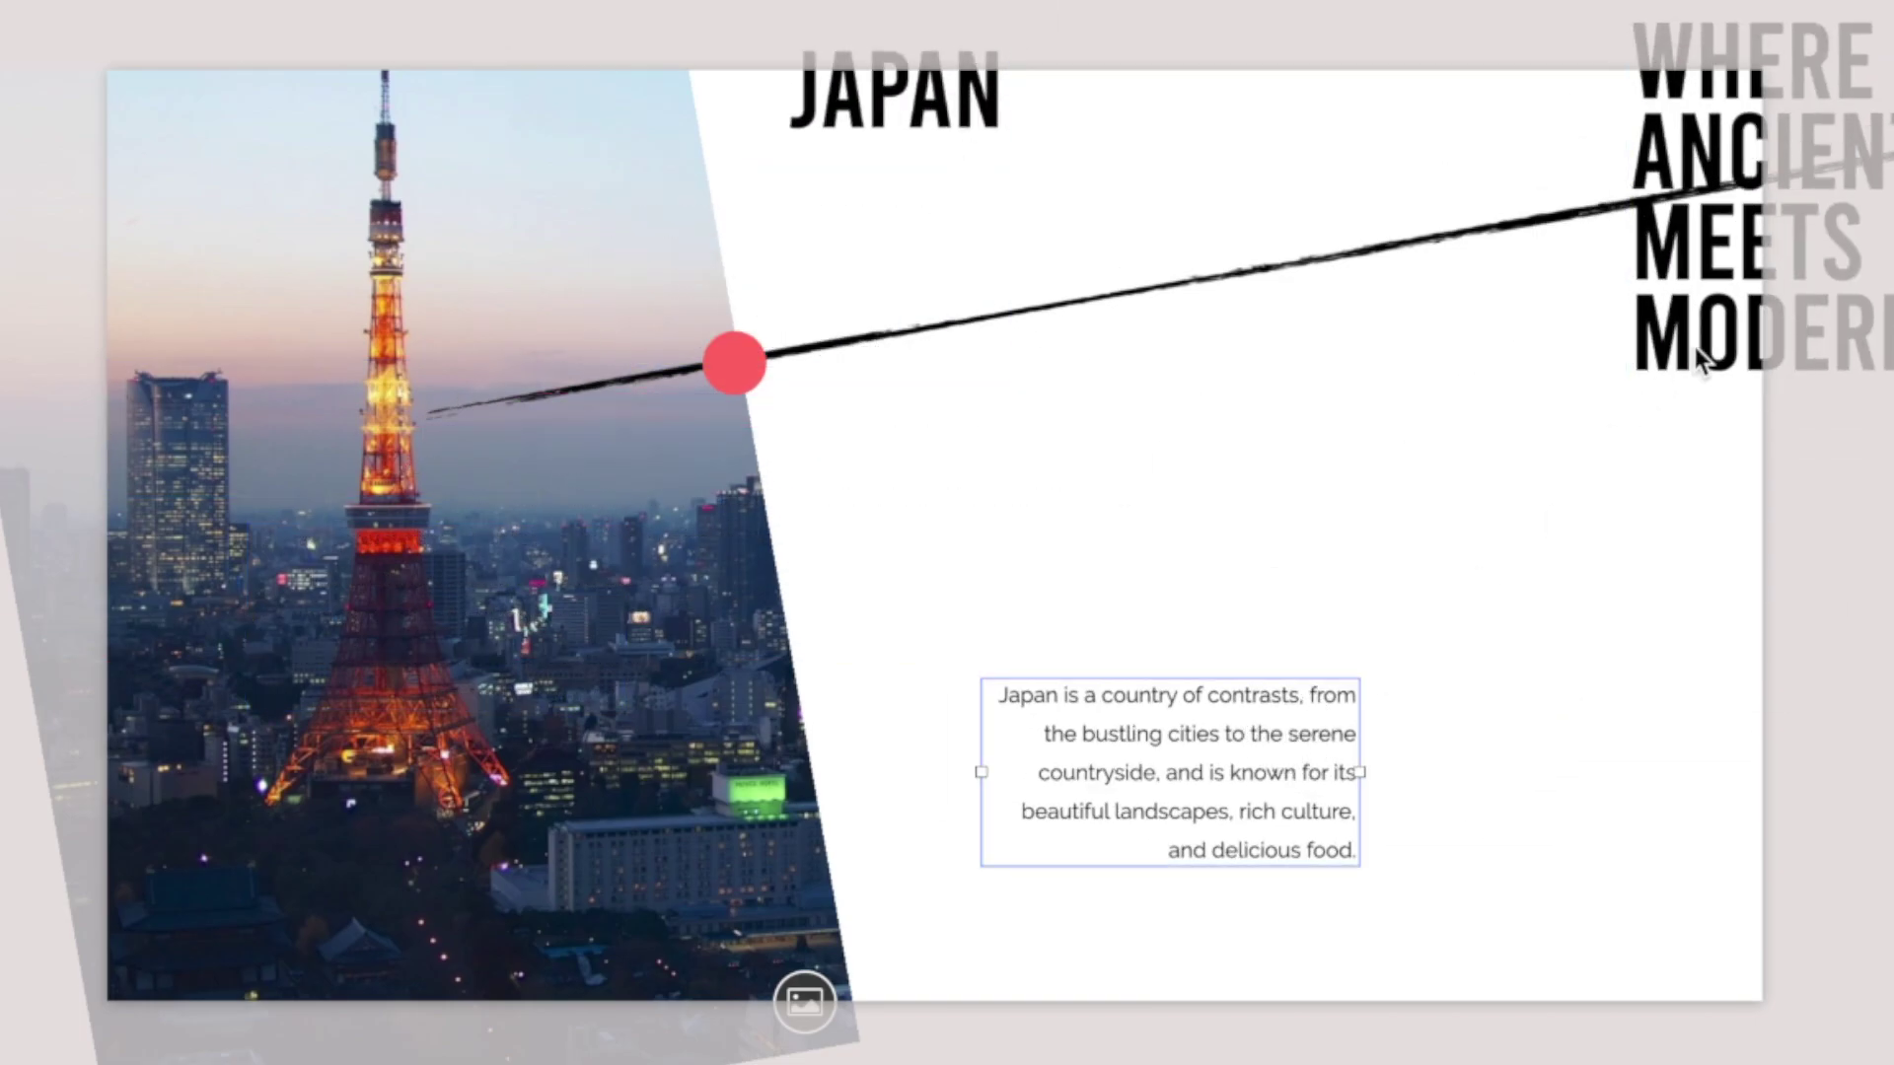
left_click_drag(1703, 351, 1020, 663)
Rotate all three text boxes on slide 2 by 10° to match the slant of the brush line.
left_click(907, 114, "shift")
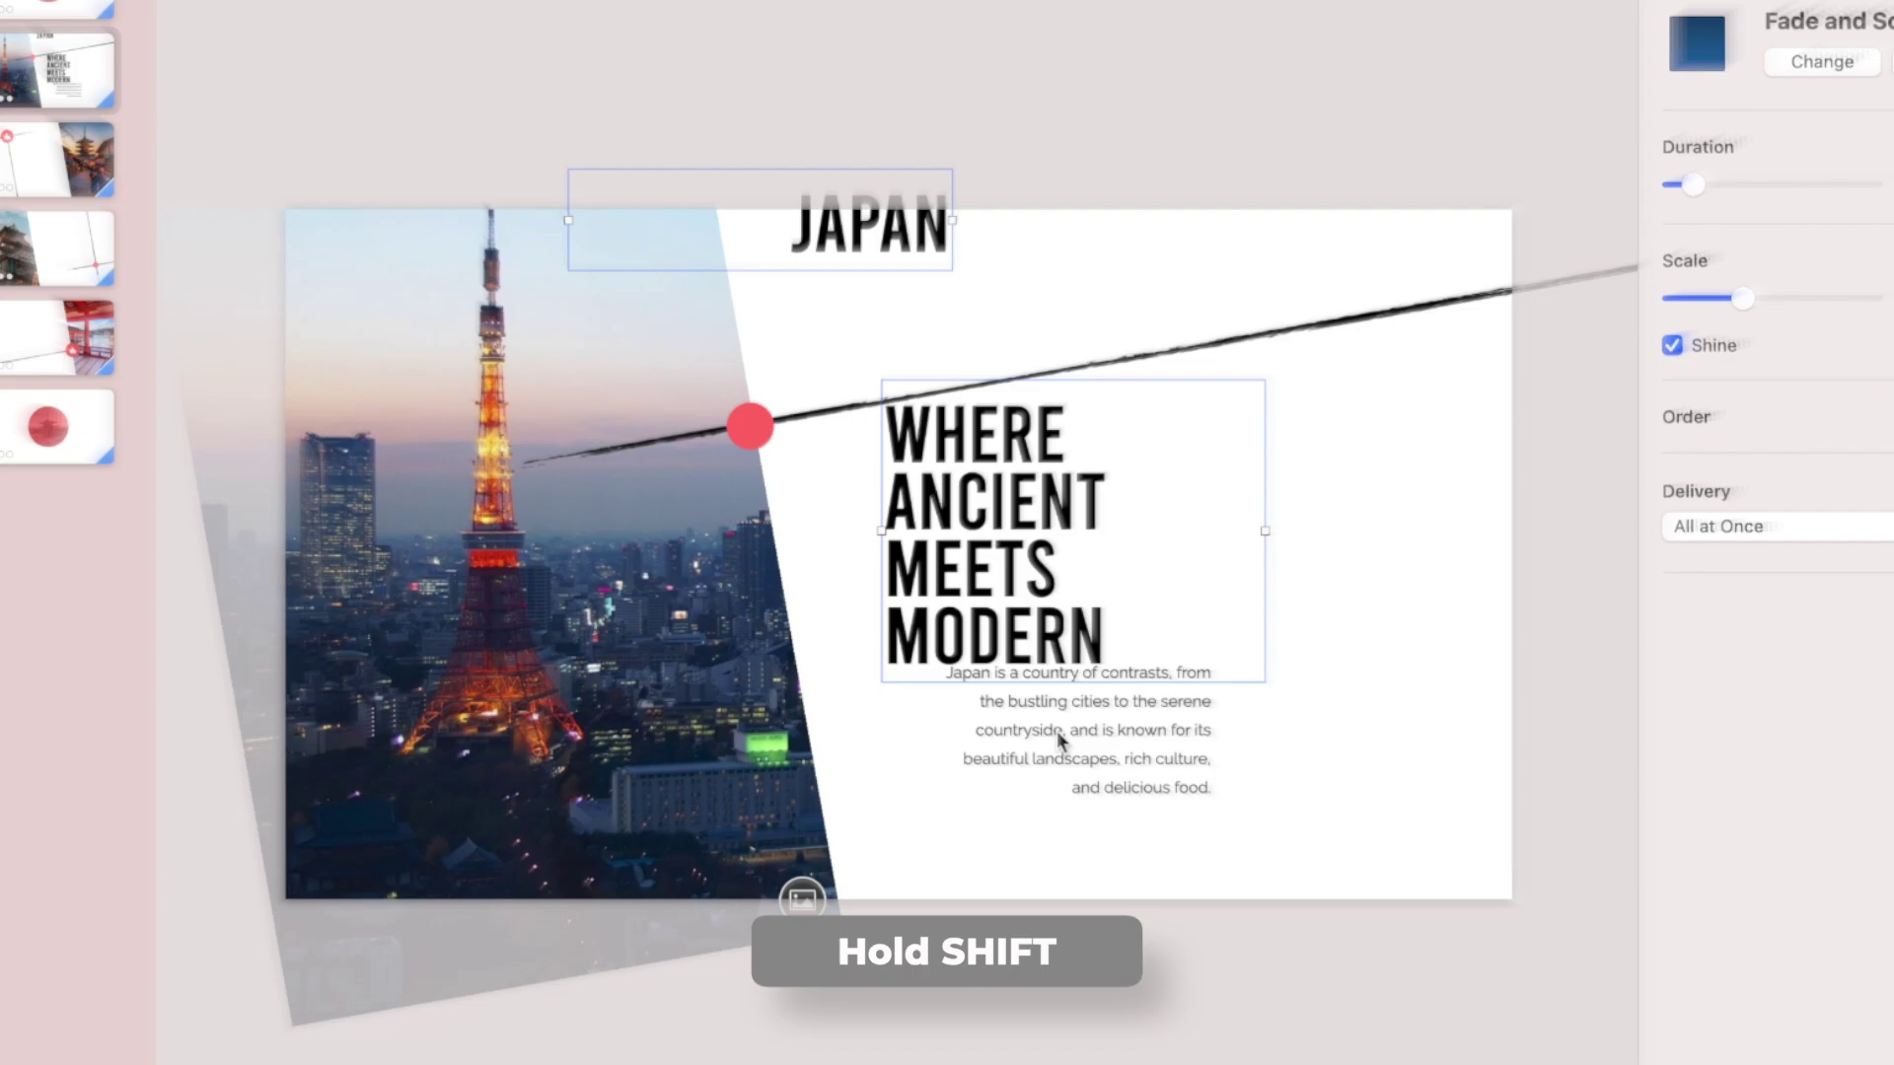
left_click(1154, 773, "shift")
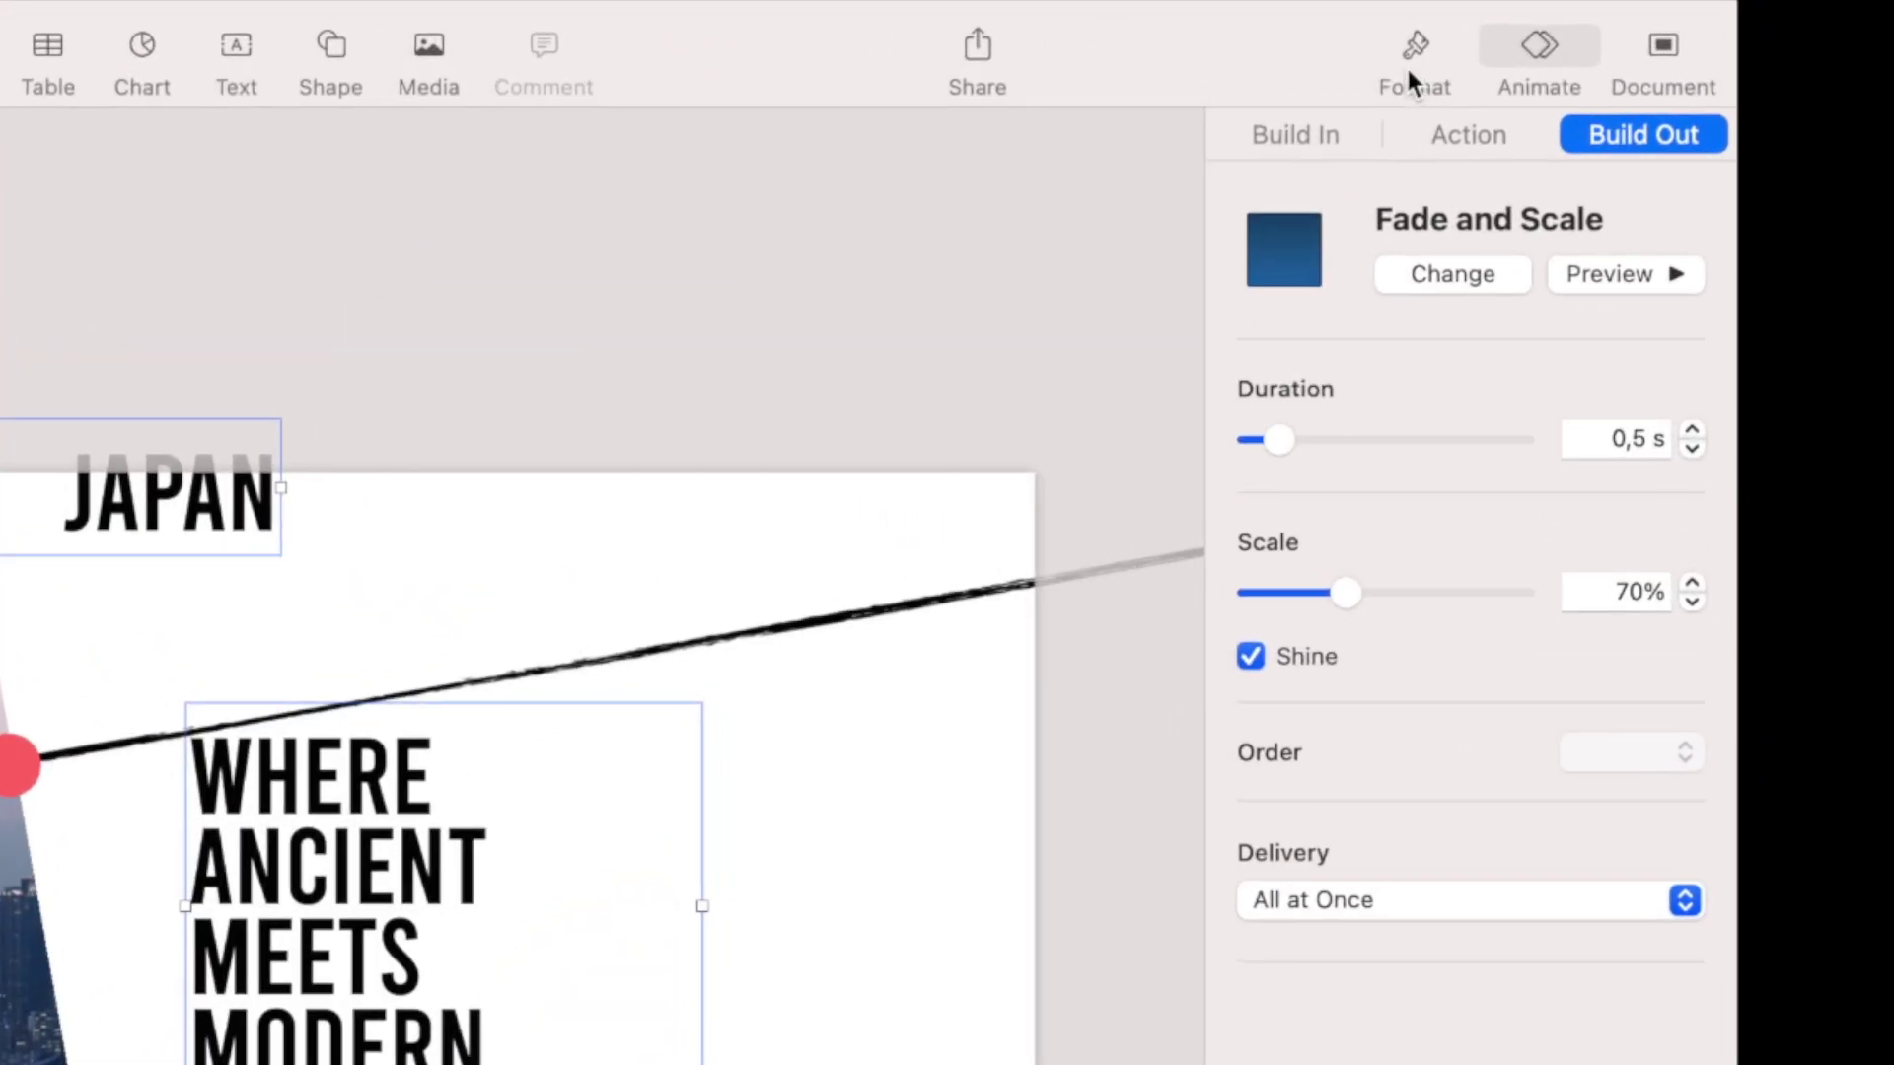
left_click(1408, 56)
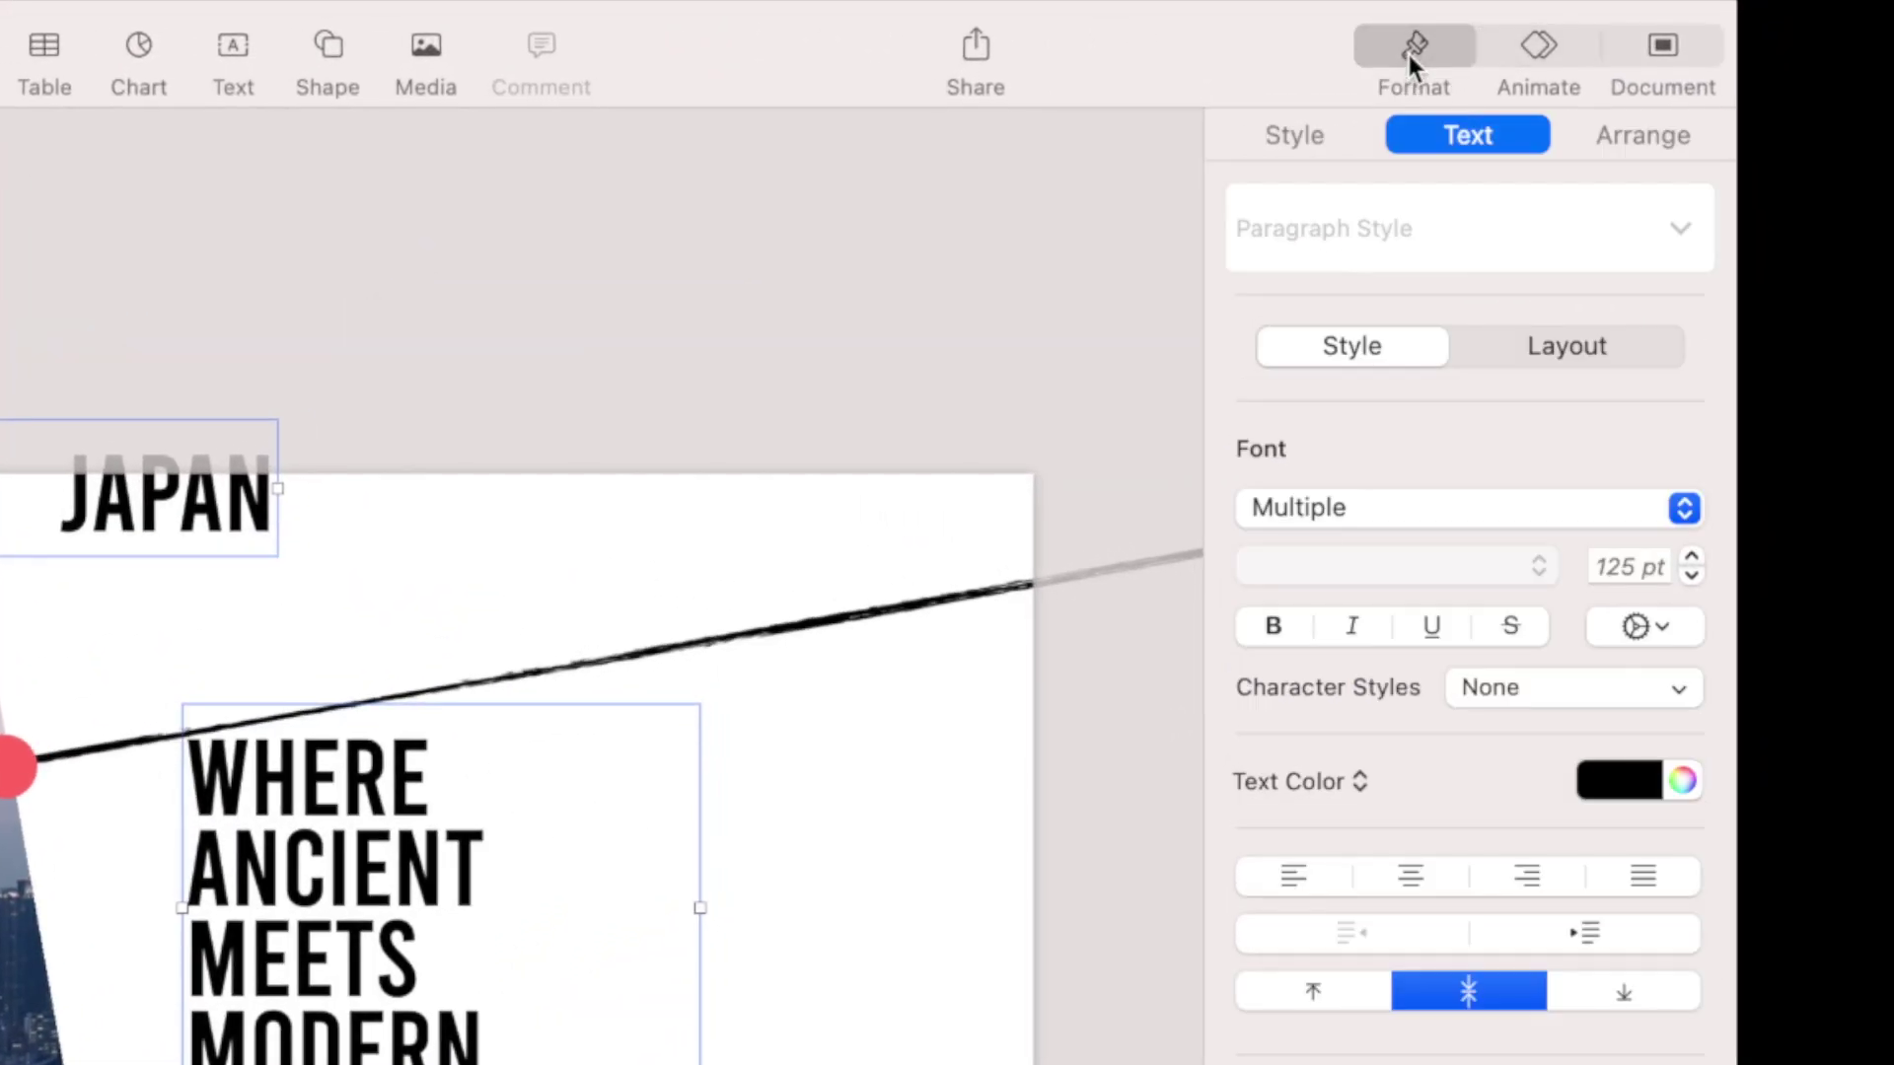
left_click(1599, 144)
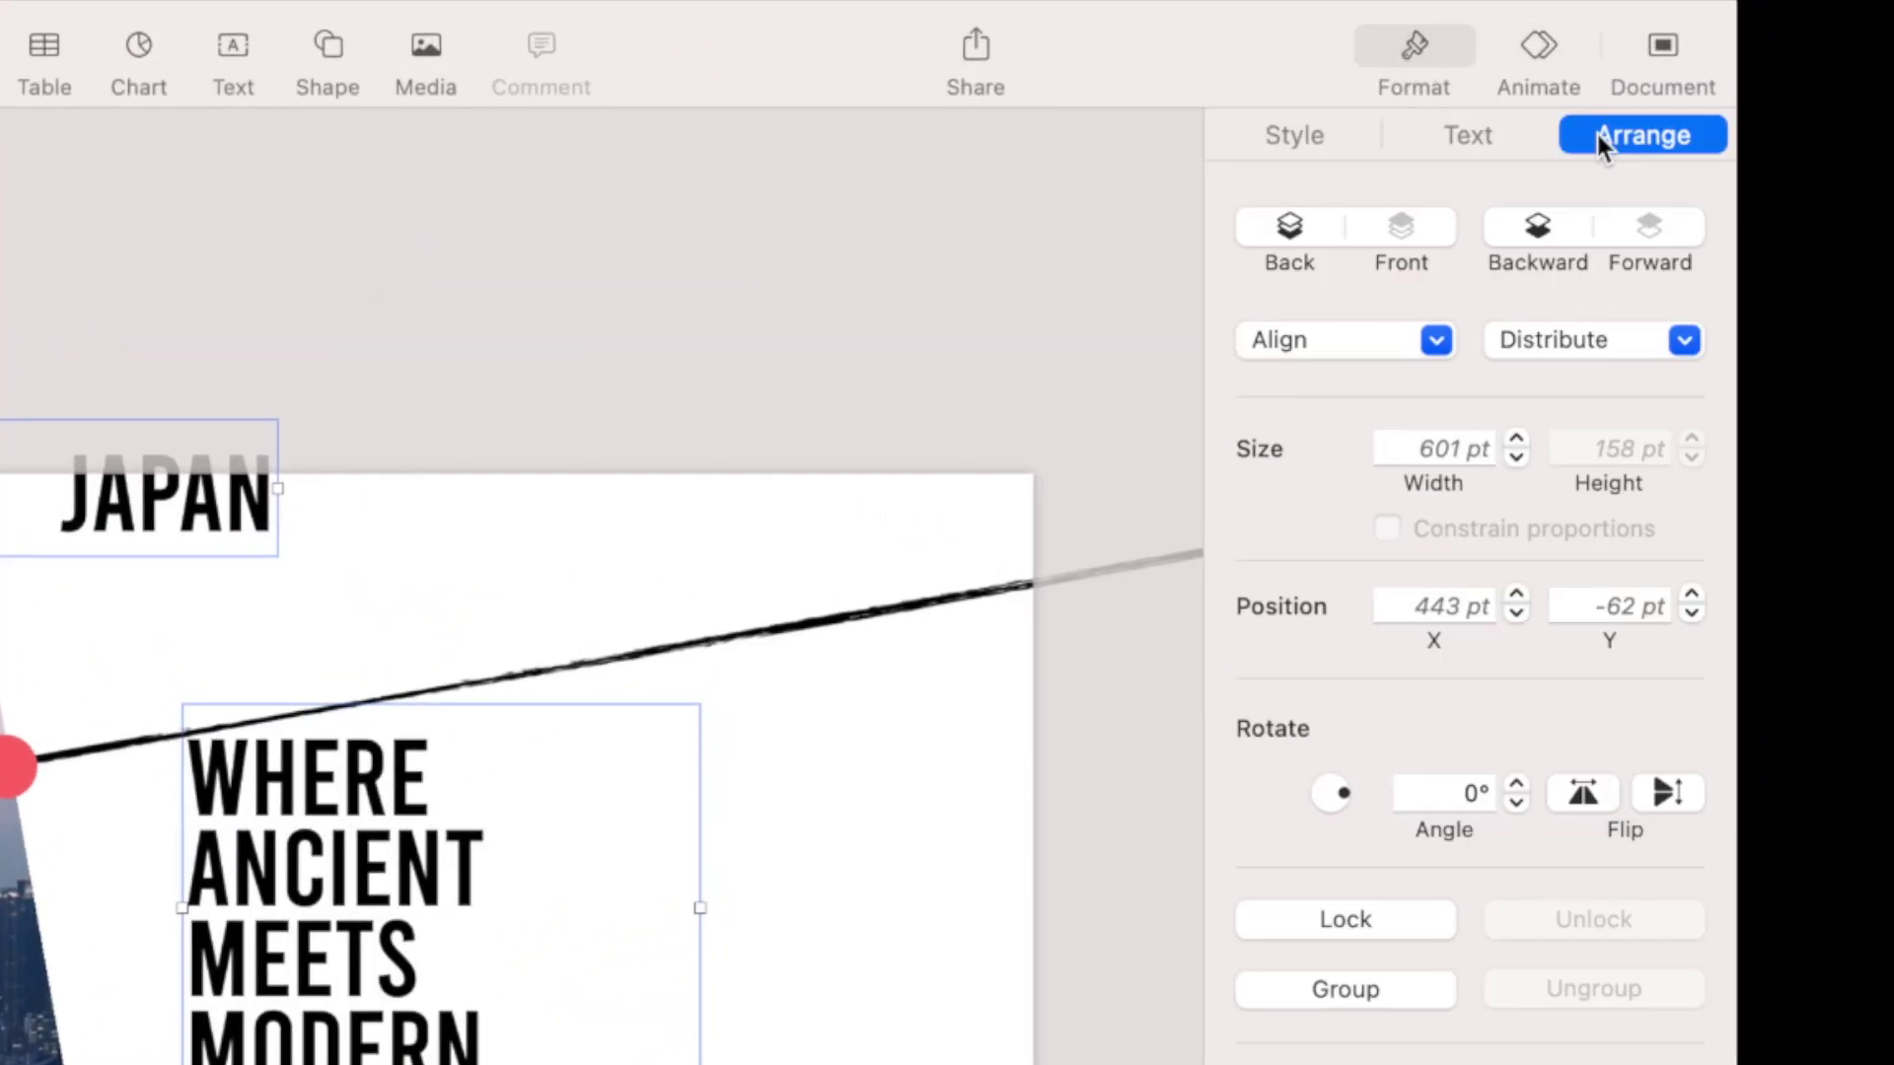
left_click(1440, 787)
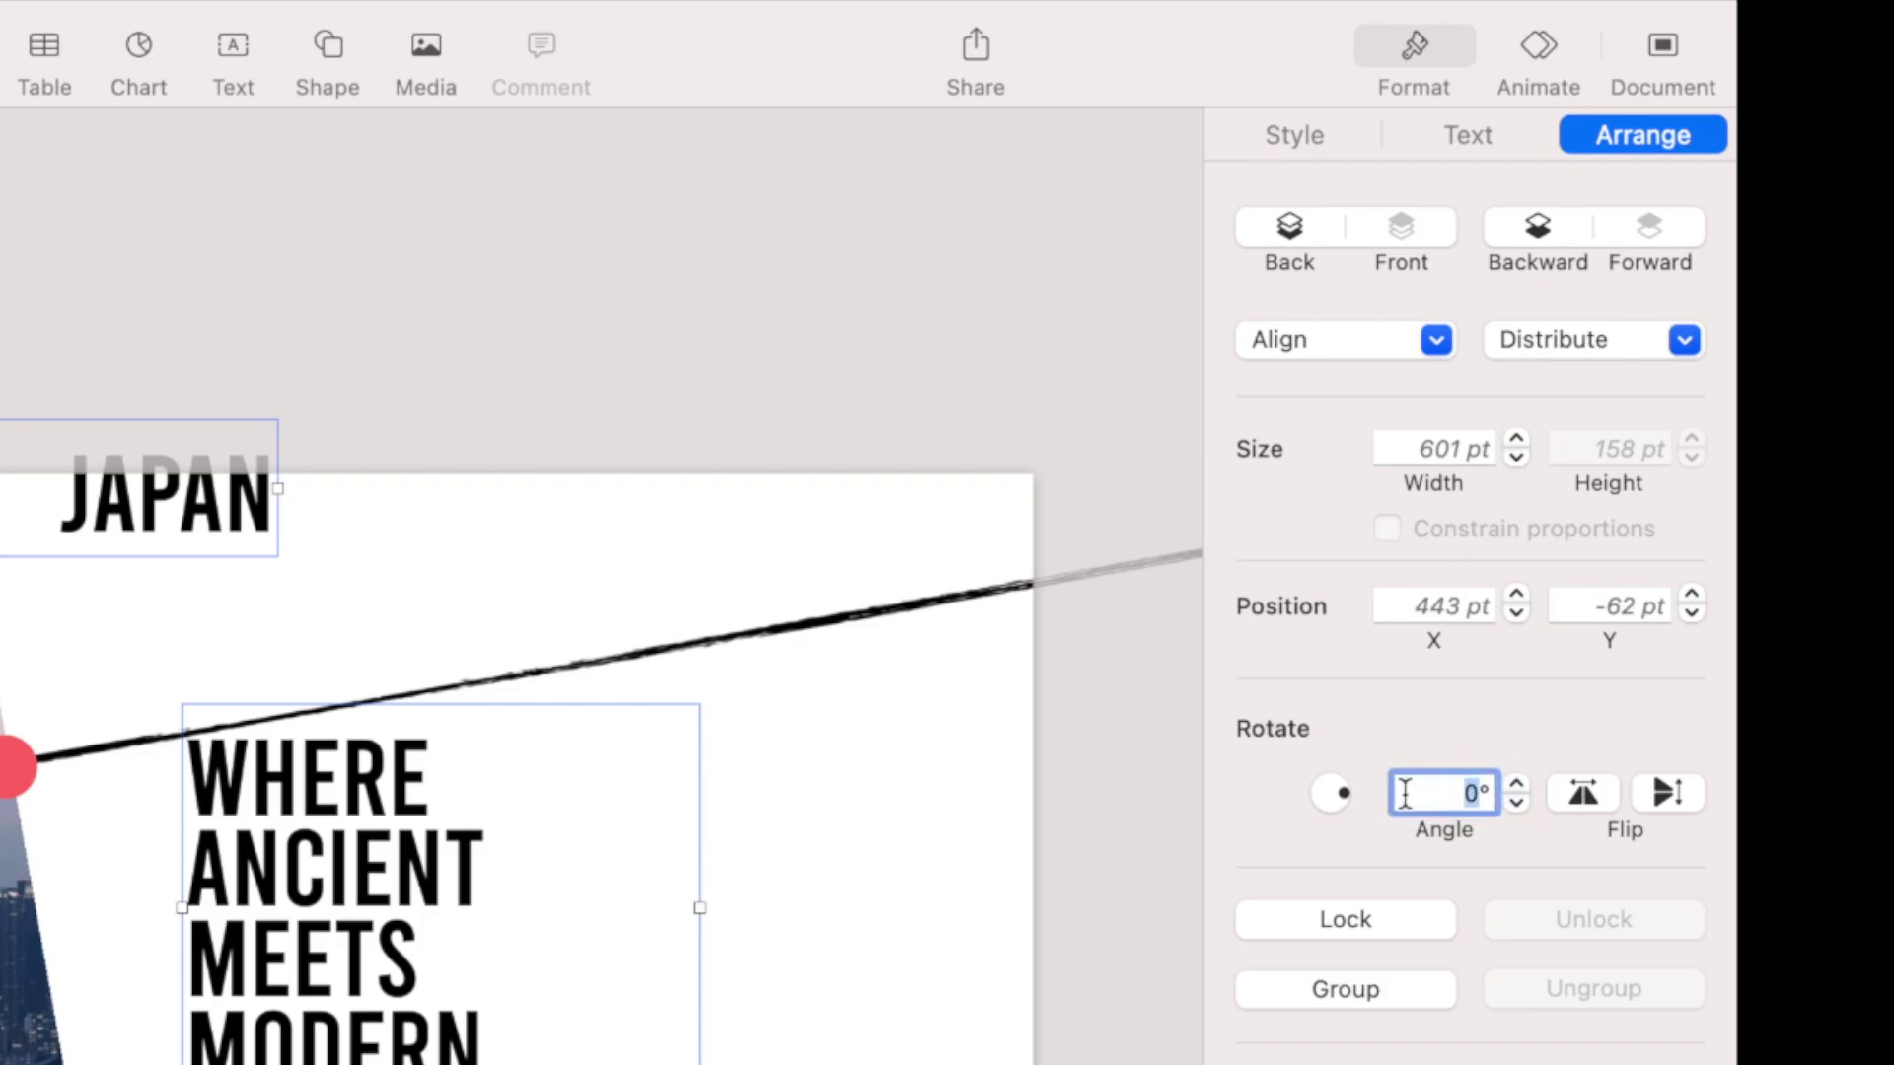
type("10")
key("Return")
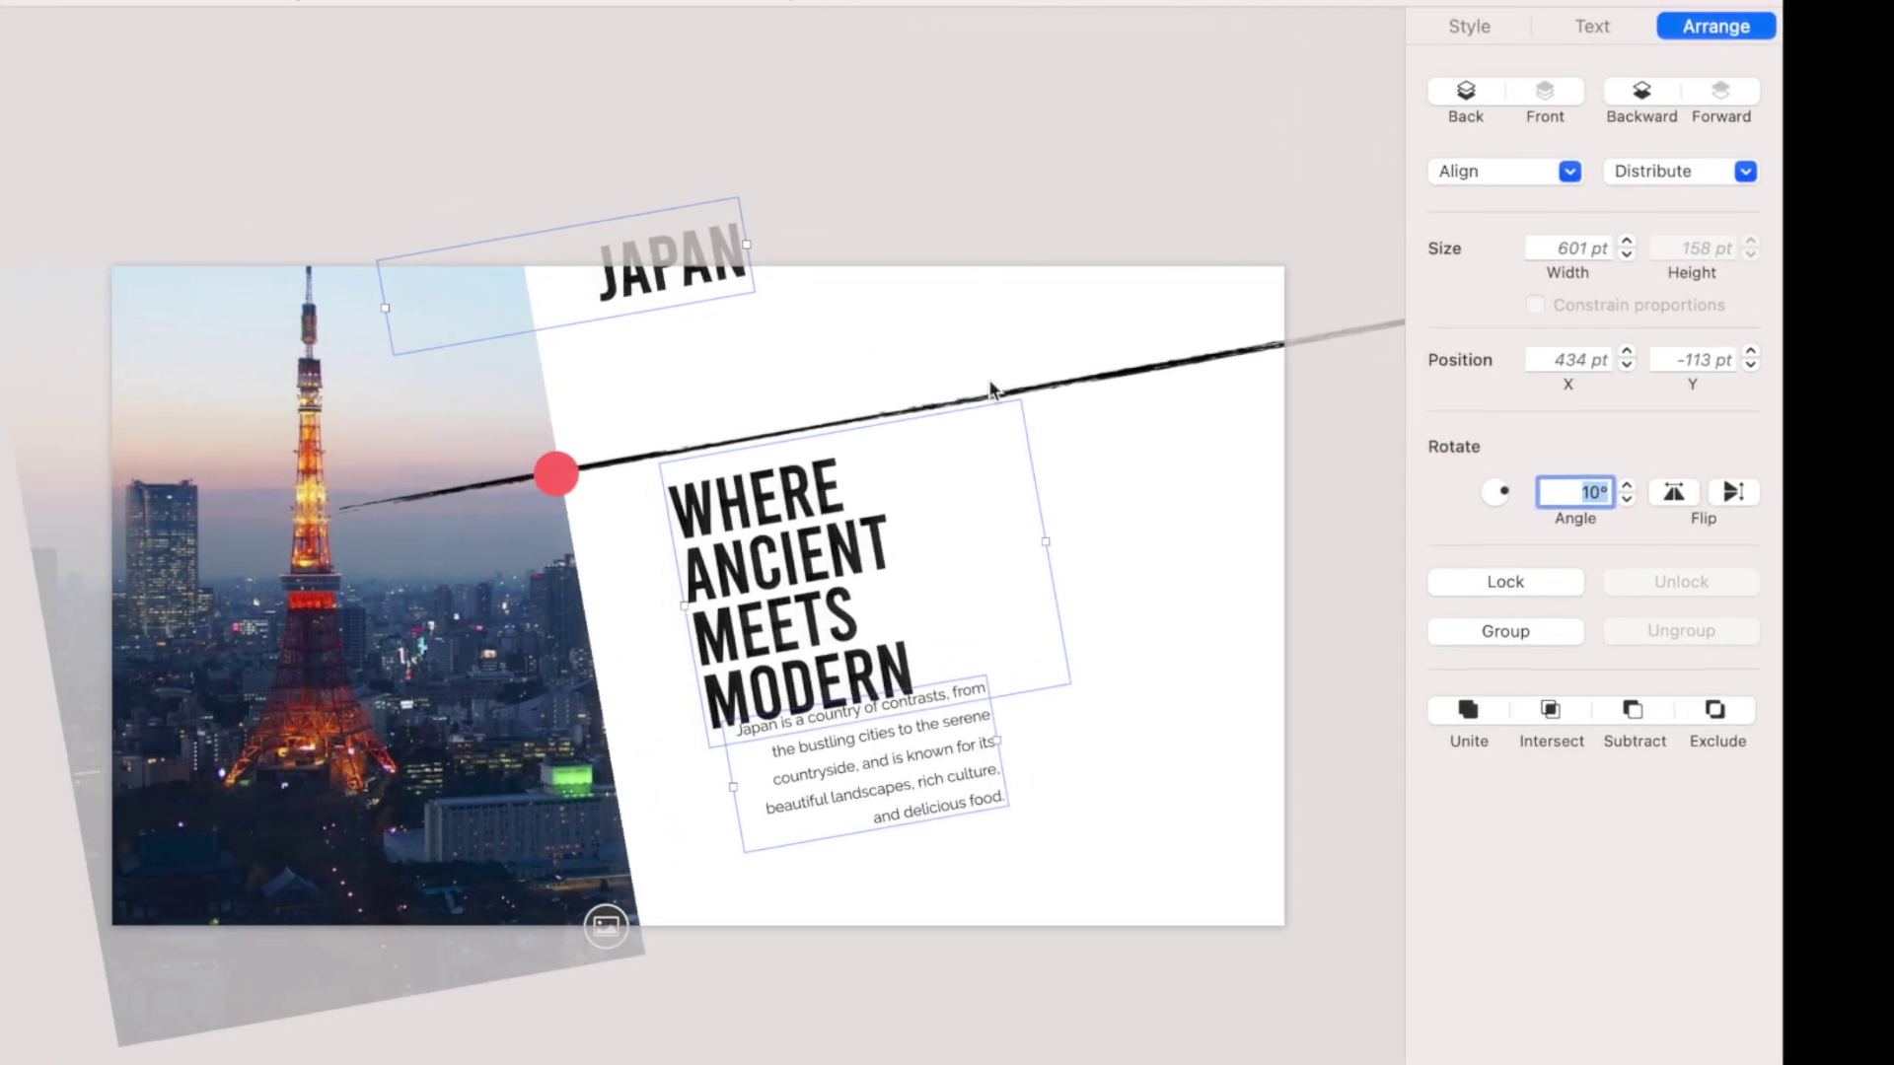
Move the JAPAN heading on slide 2 just above the brush line, left-align it and set its font size to 75 pt.
left_click_drag(868, 296, 1060, 355)
left_click(1589, 23)
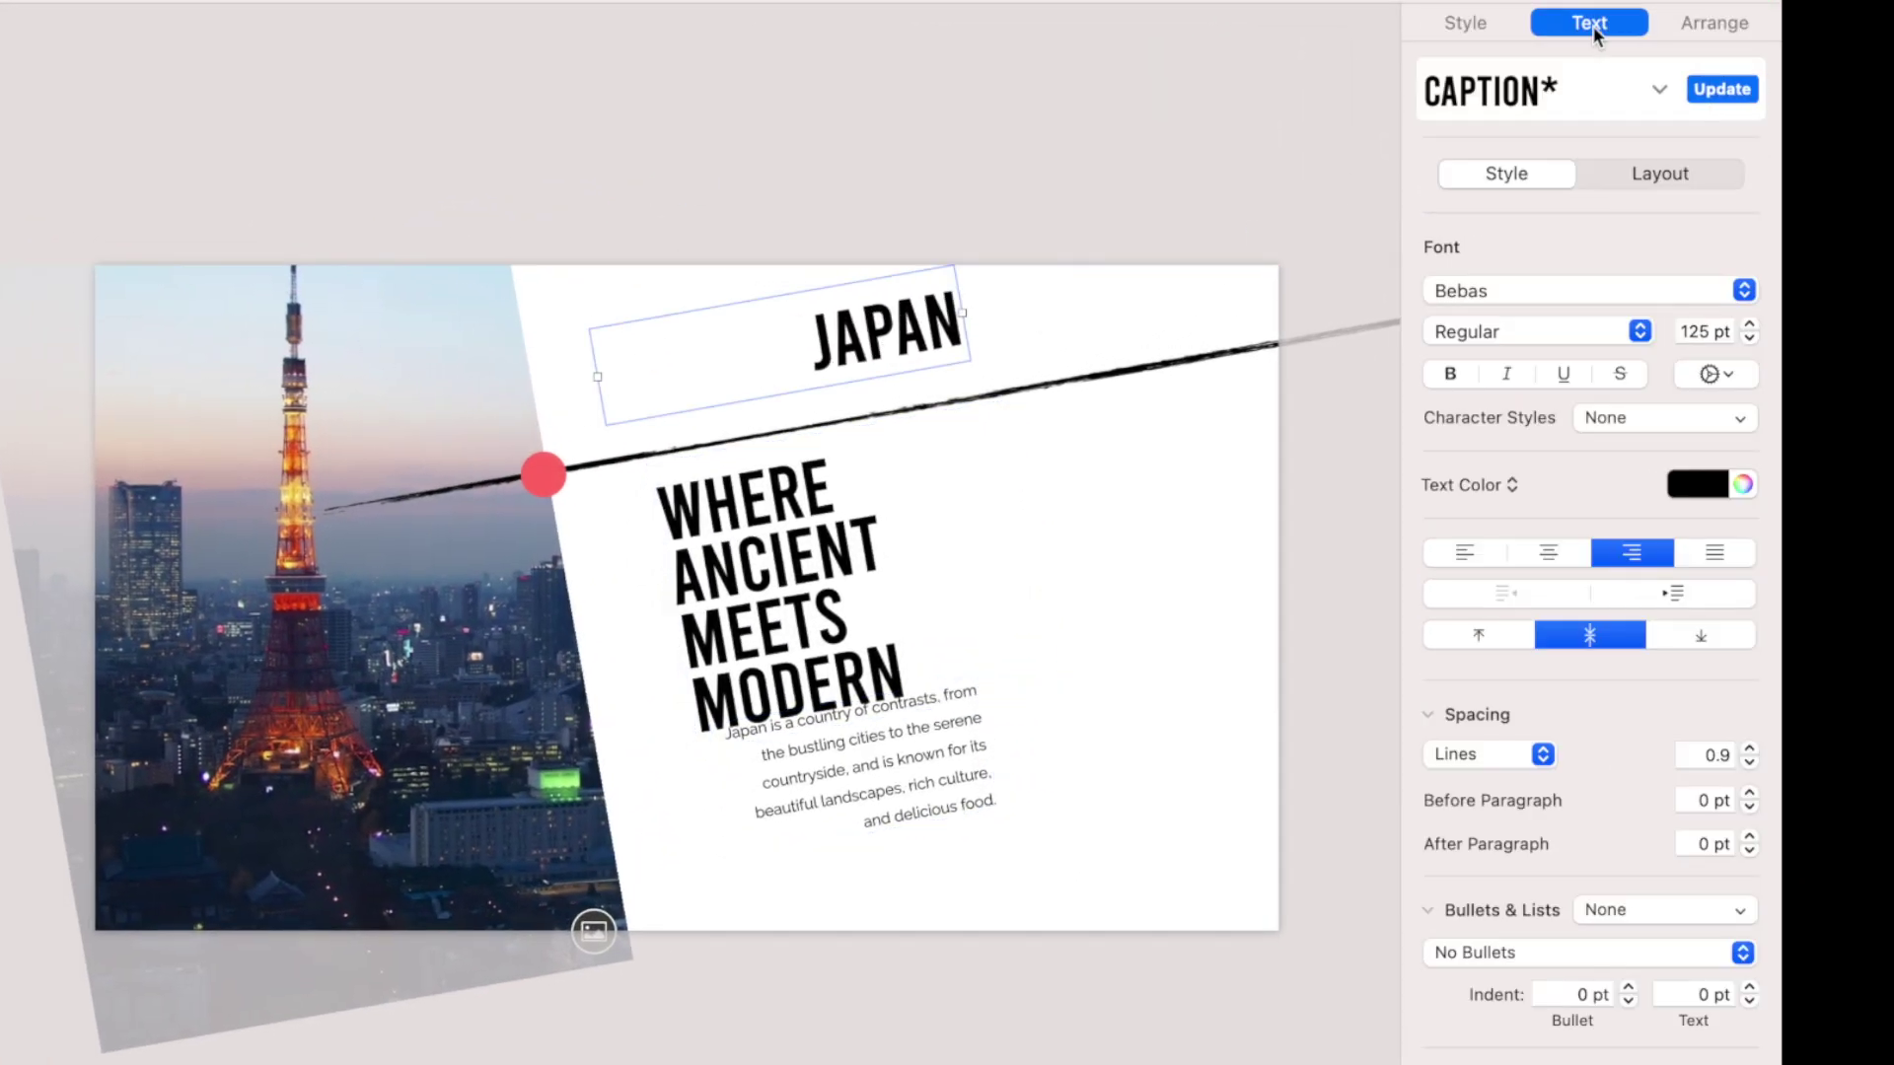
left_click(1460, 549)
double_click(1680, 334)
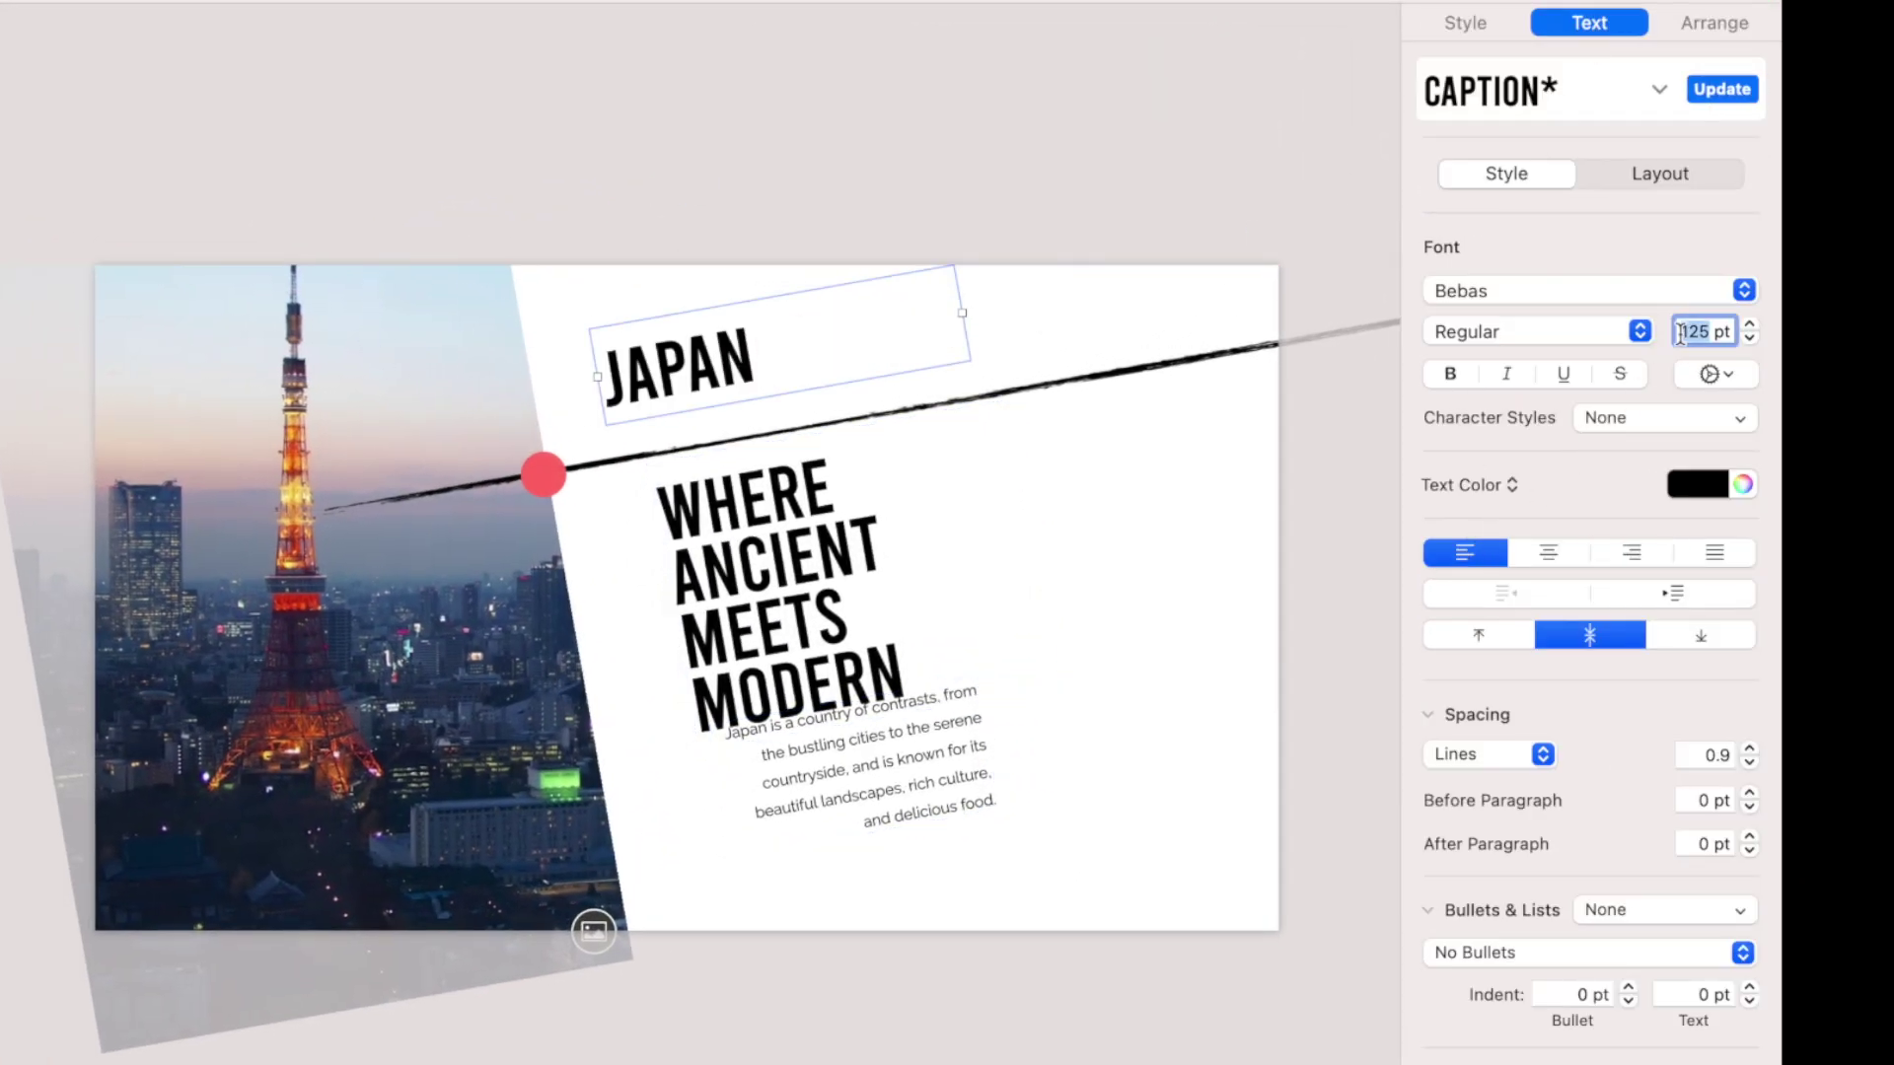
type("75")
key("Return")
Shift the tagline down beside the photo's slanted edge, and left-align the paragraph and place it below the tagline.
left_click_drag(796, 494, 760, 528)
left_click(947, 775)
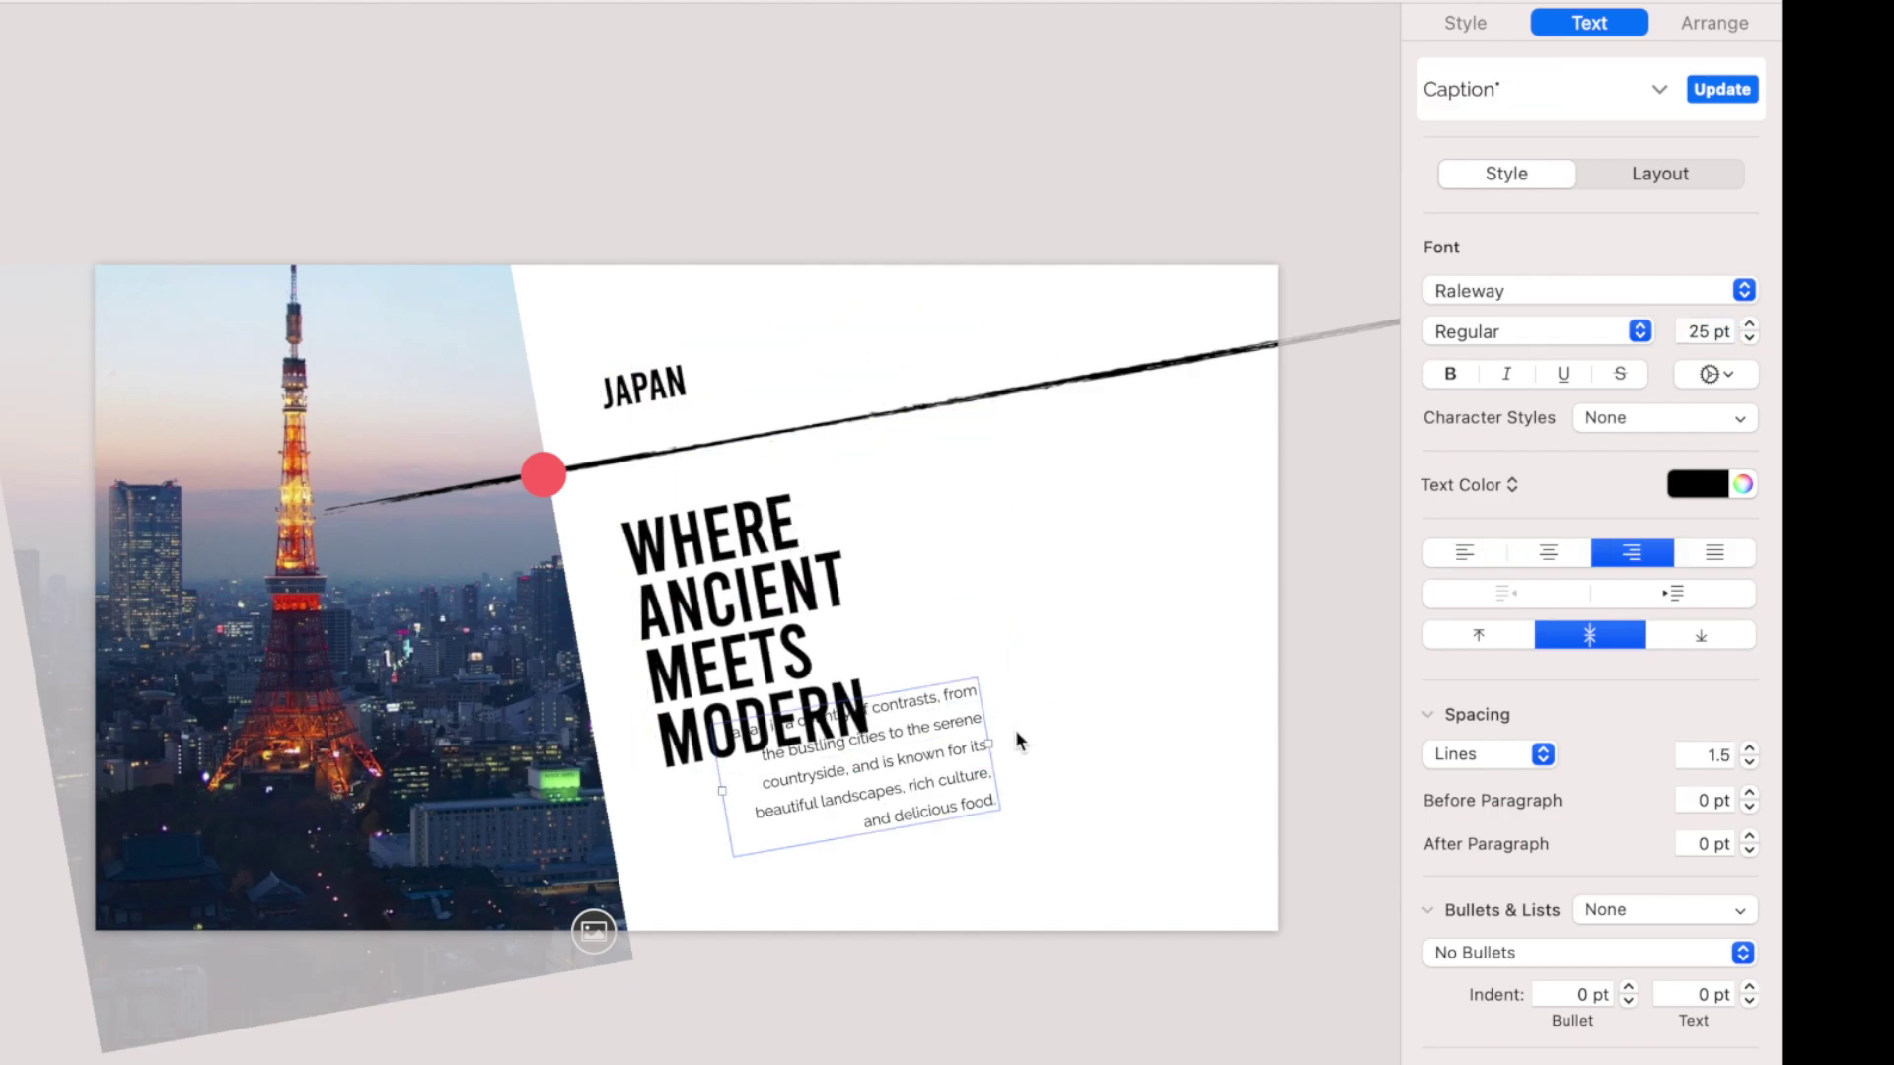
key("super+braceleft")
left_click_drag(873, 778, 824, 851)
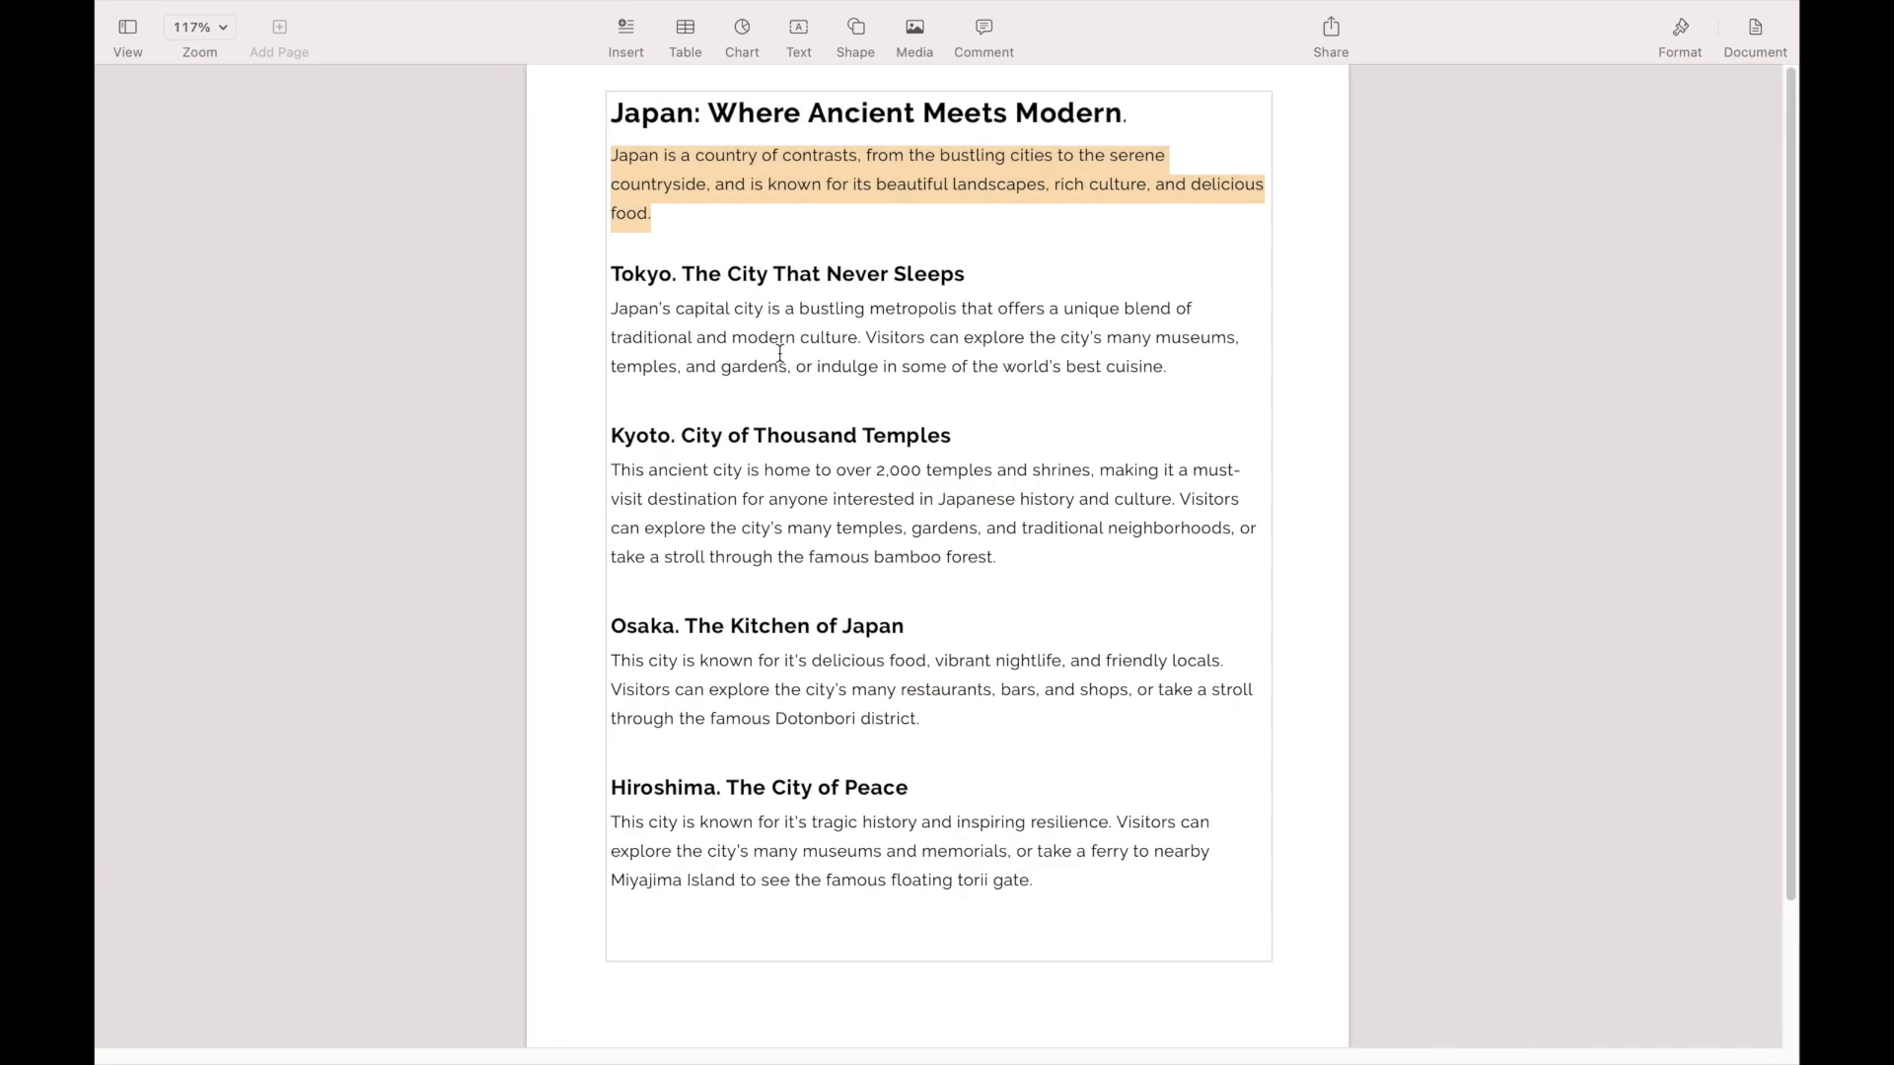
Replace the tagline on slide 2 with "The City That Never Sleeps" from the Pages document and narrow its text box.
left_click_drag(691, 274, 965, 277)
right_click(913, 261)
left_click(964, 376)
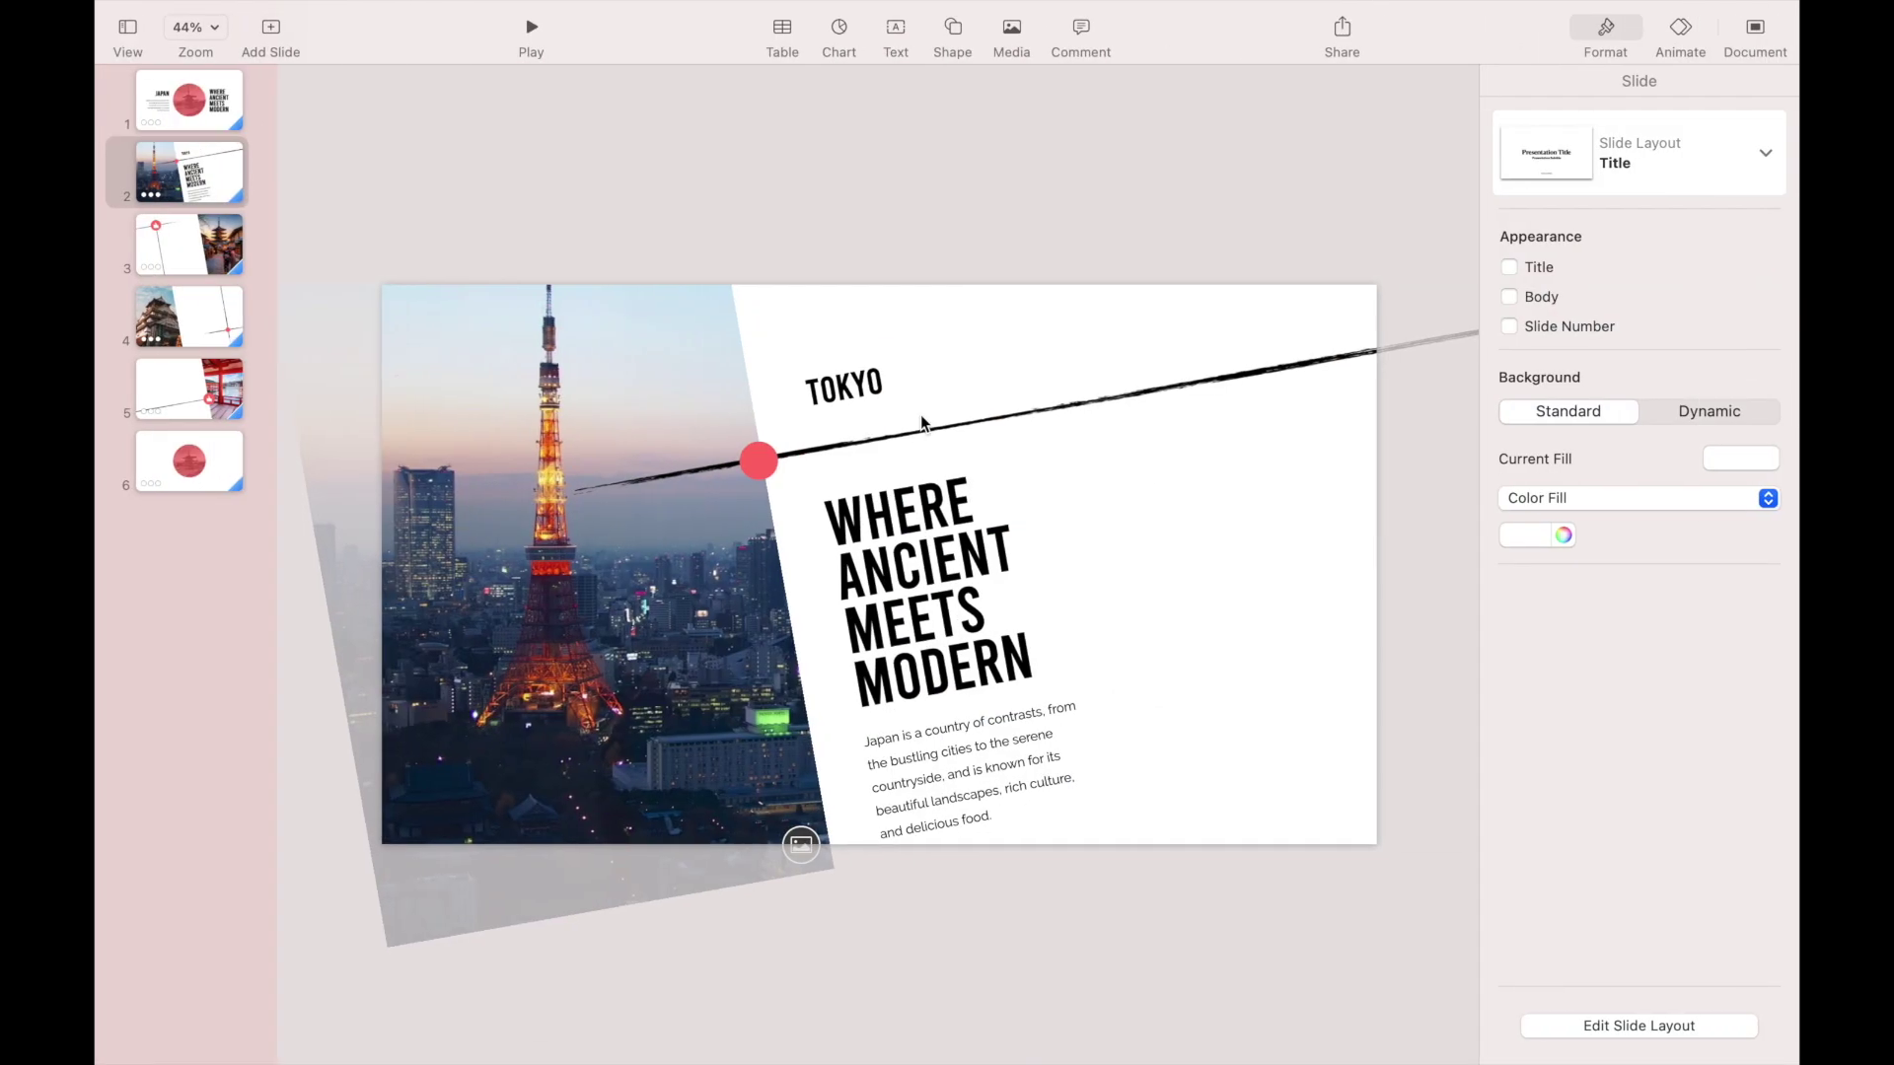
triple_click(900, 501)
right_click(900, 502)
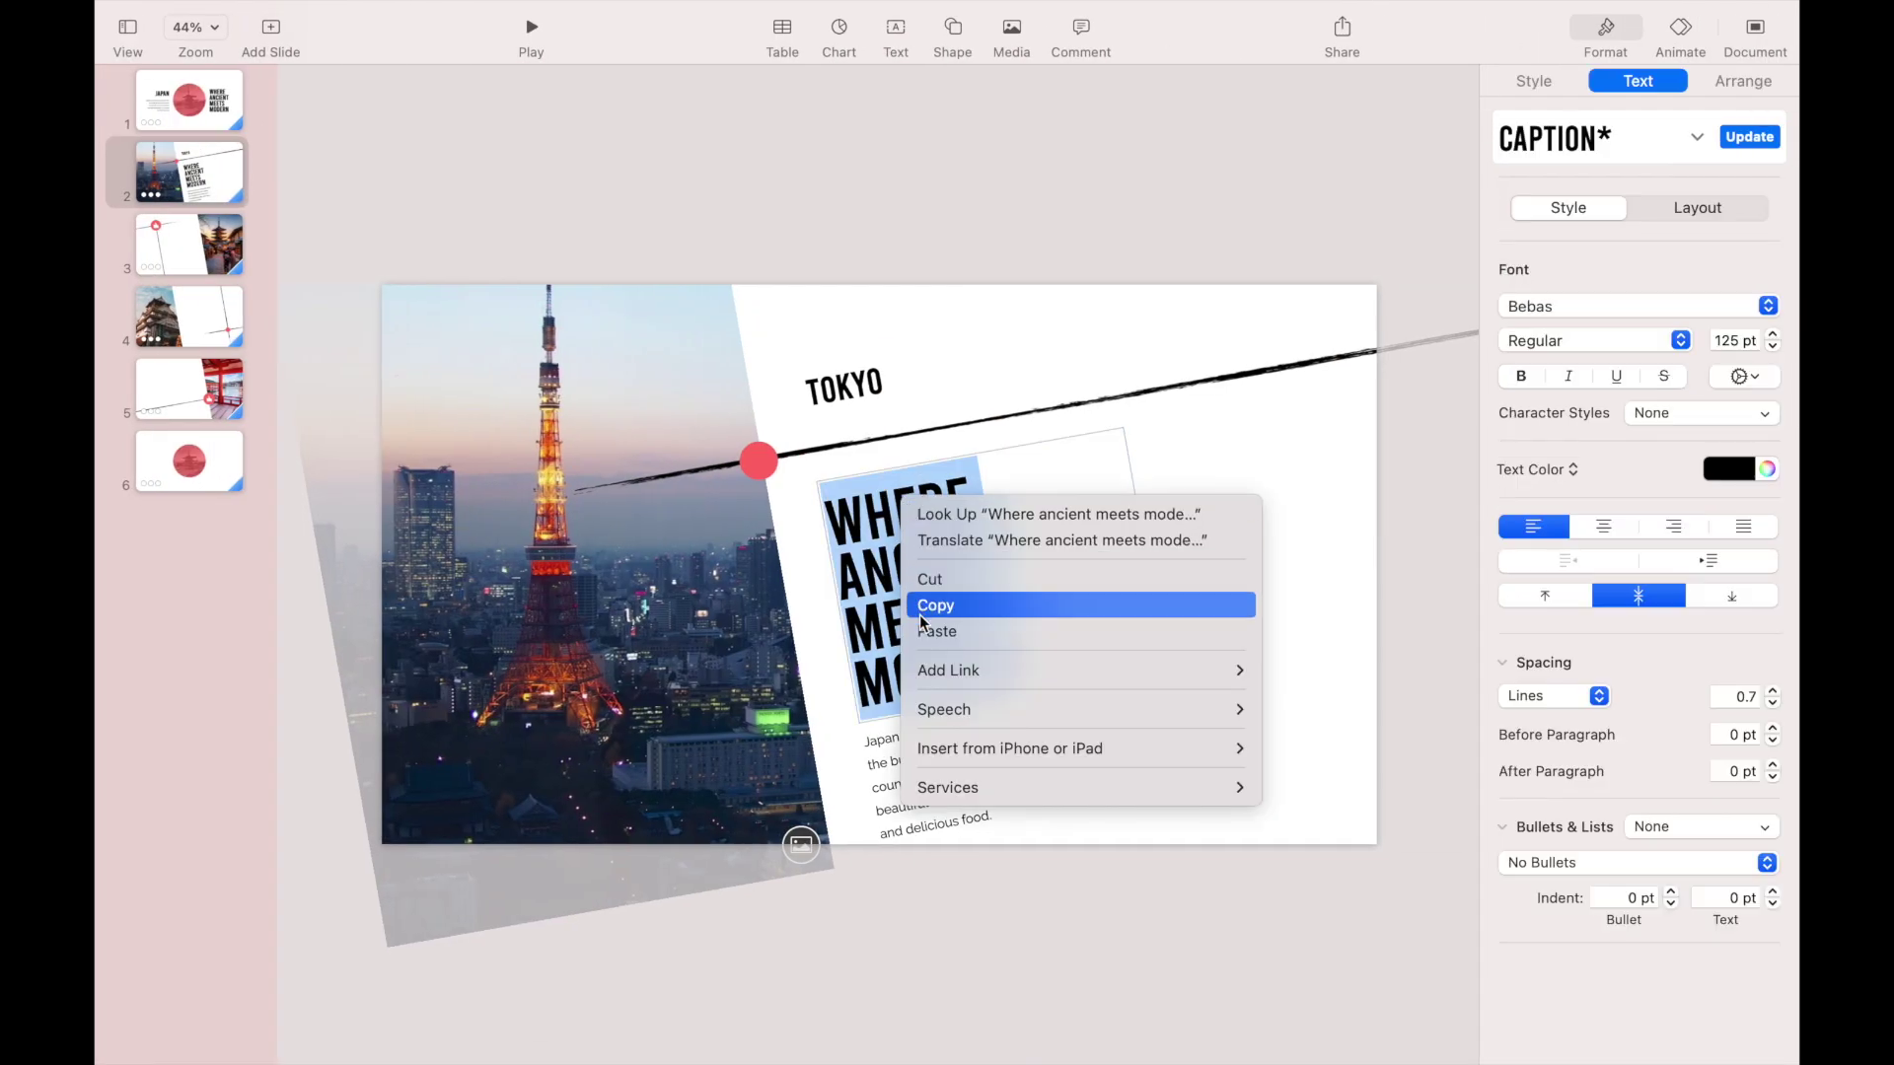
left_click(927, 606)
left_click_drag(1145, 549, 1063, 548)
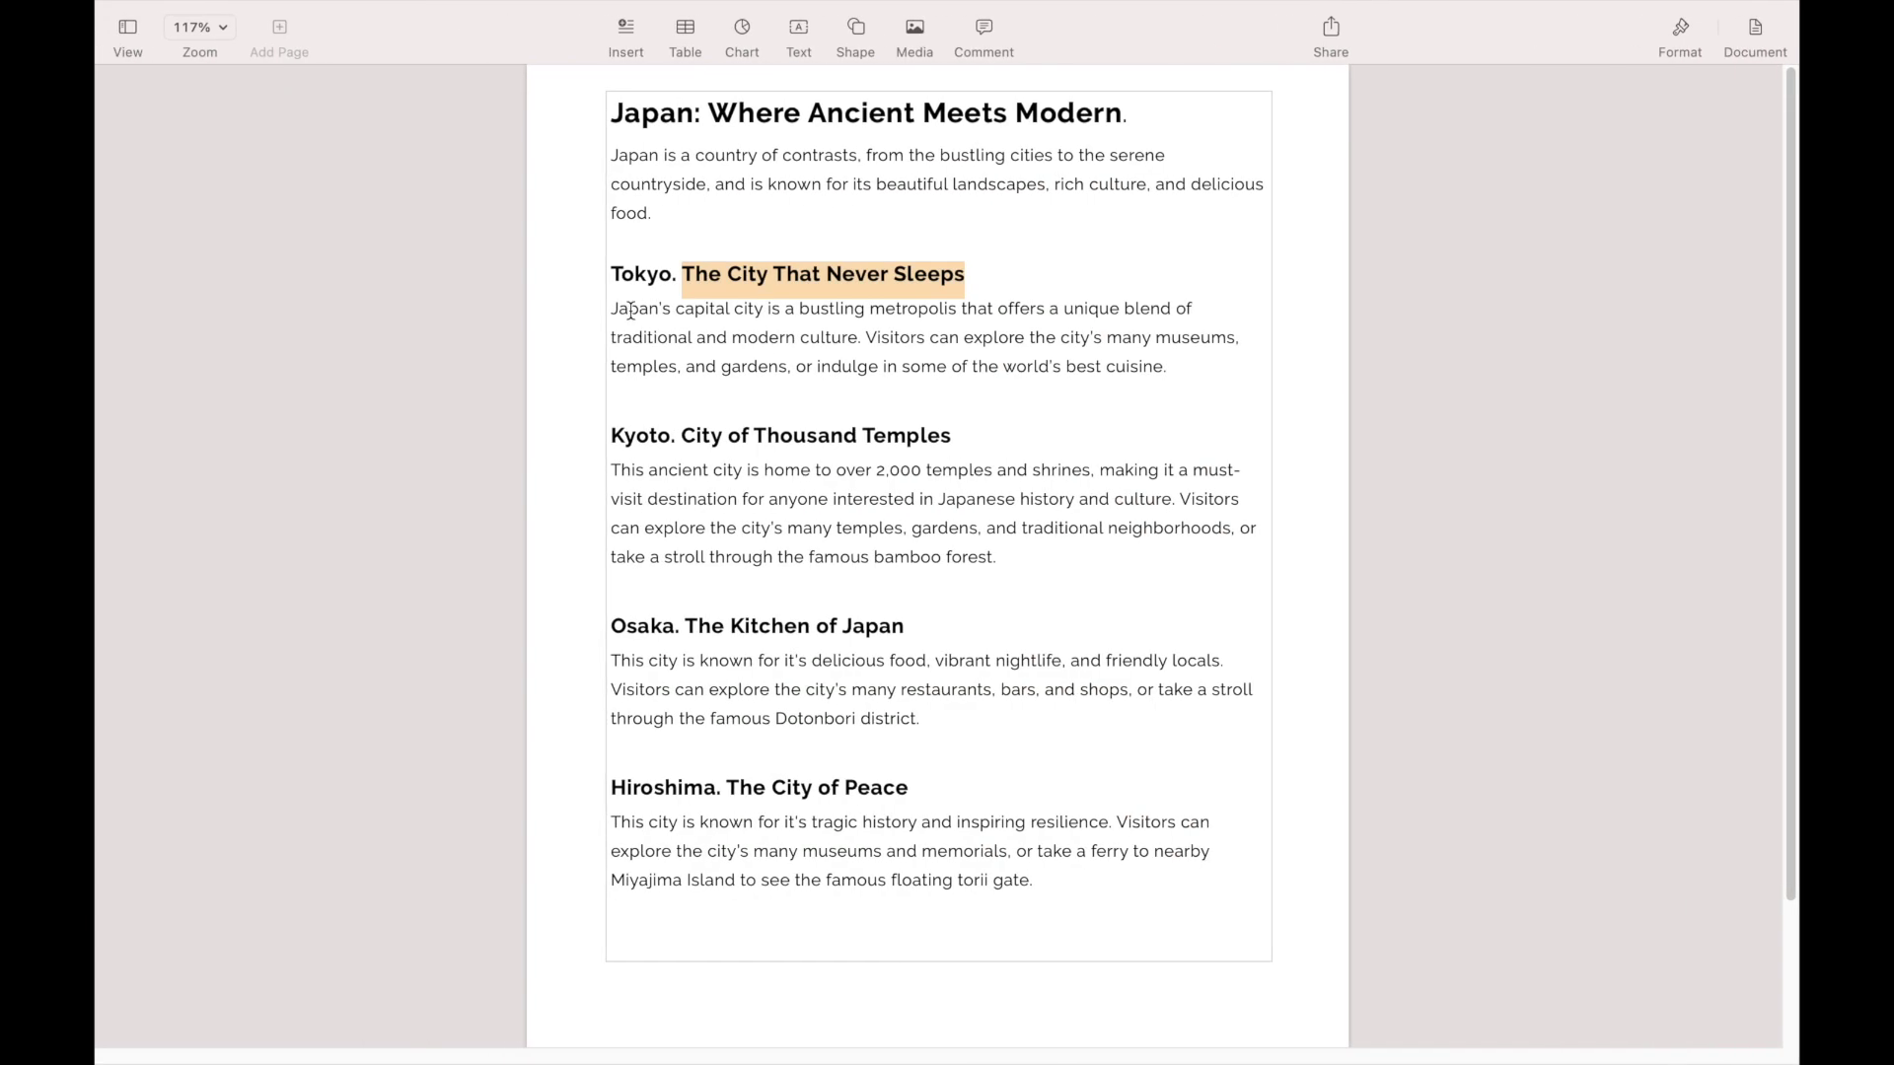
Replace the paragraph on slide 2 with the Tokyo description from the Pages document and widen its text box beneath the tagline.
left_click_drag(612, 308, 1156, 368)
right_click(1159, 373)
left_click(1191, 471)
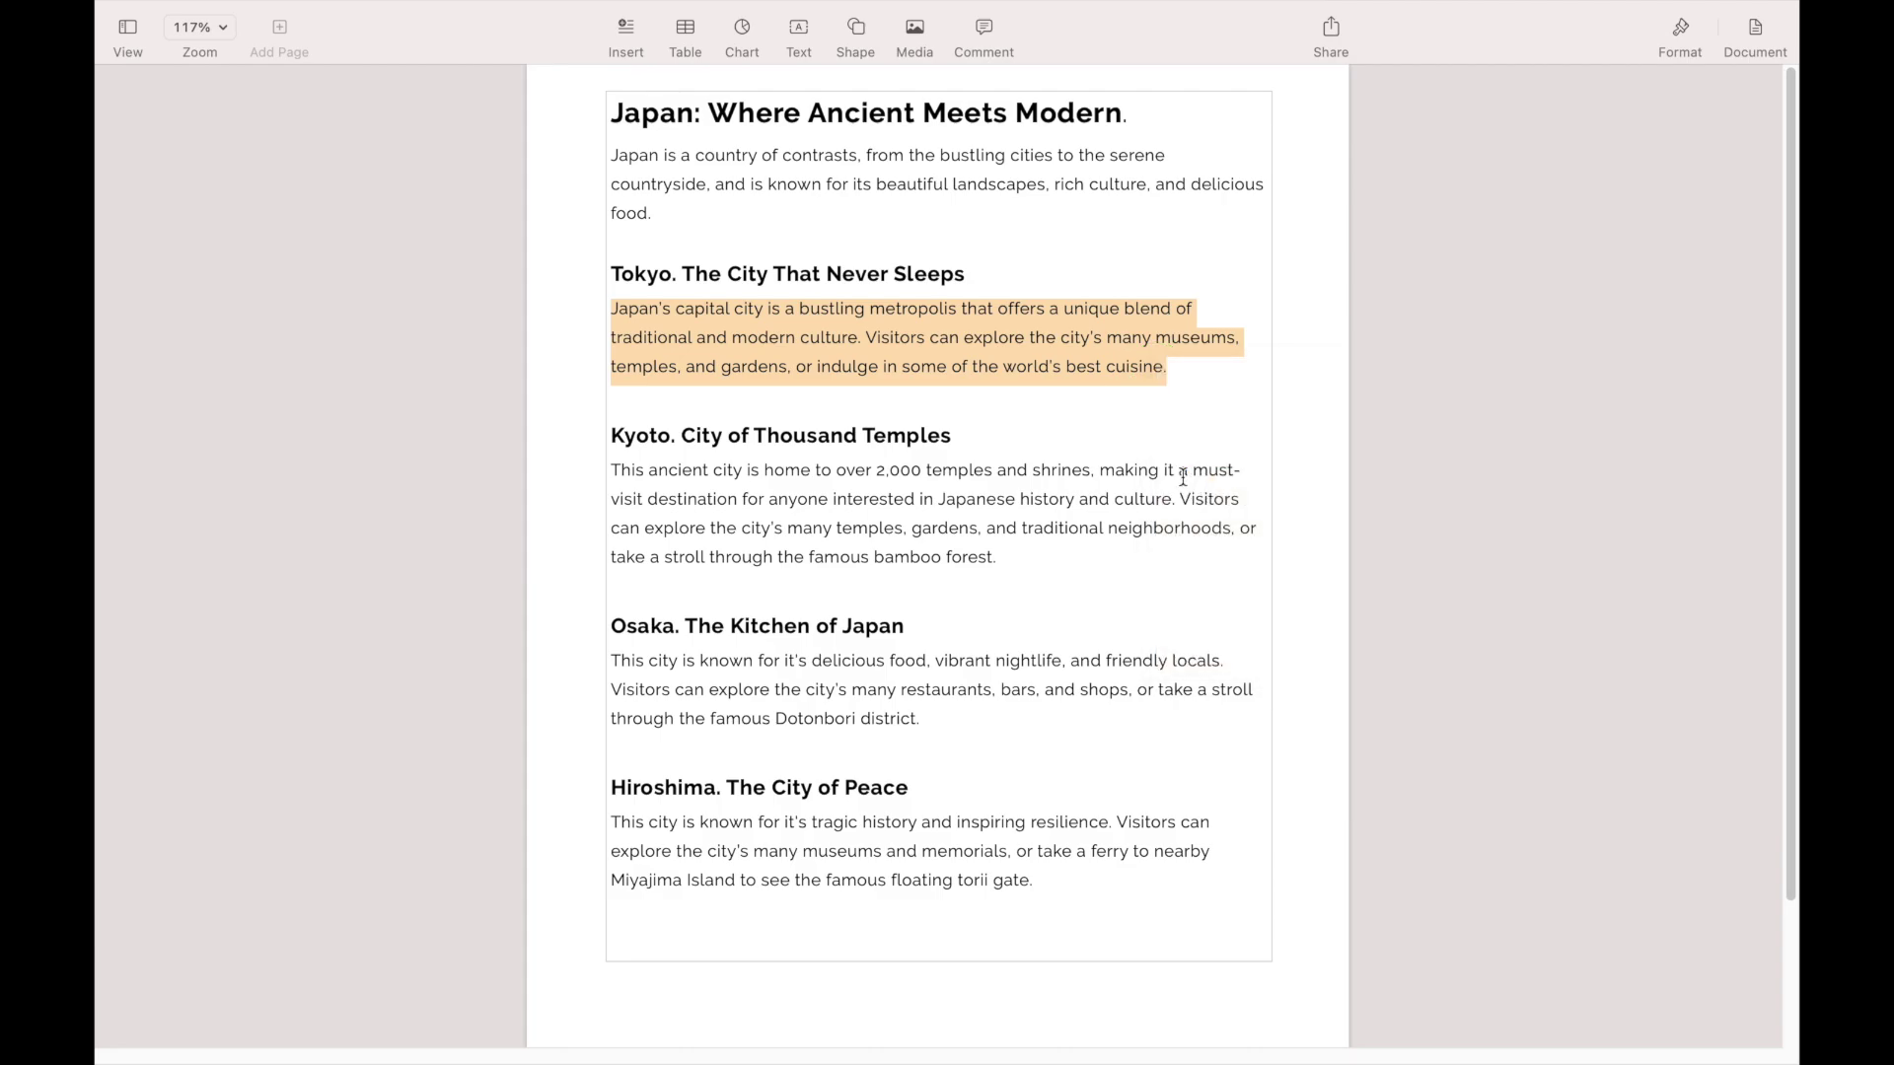
triple_click(985, 723)
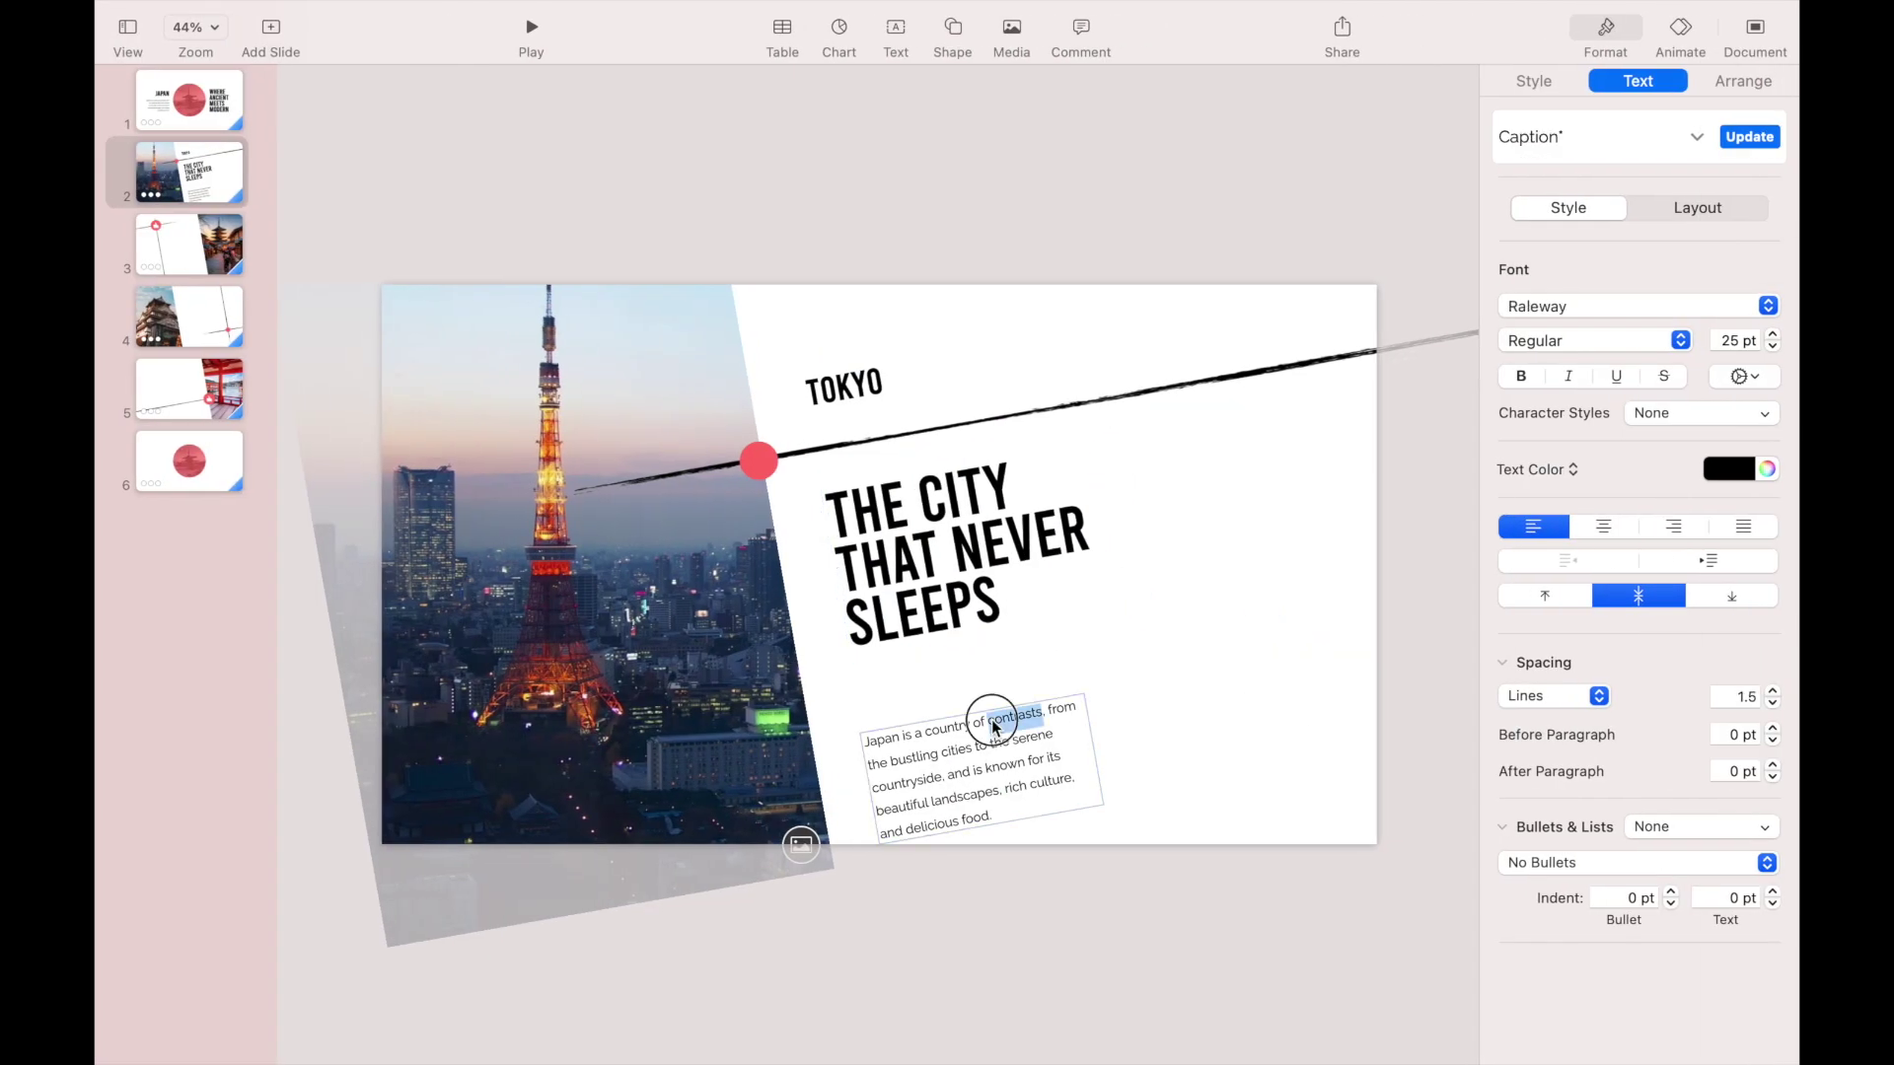
right_click(985, 723)
left_click(1026, 850)
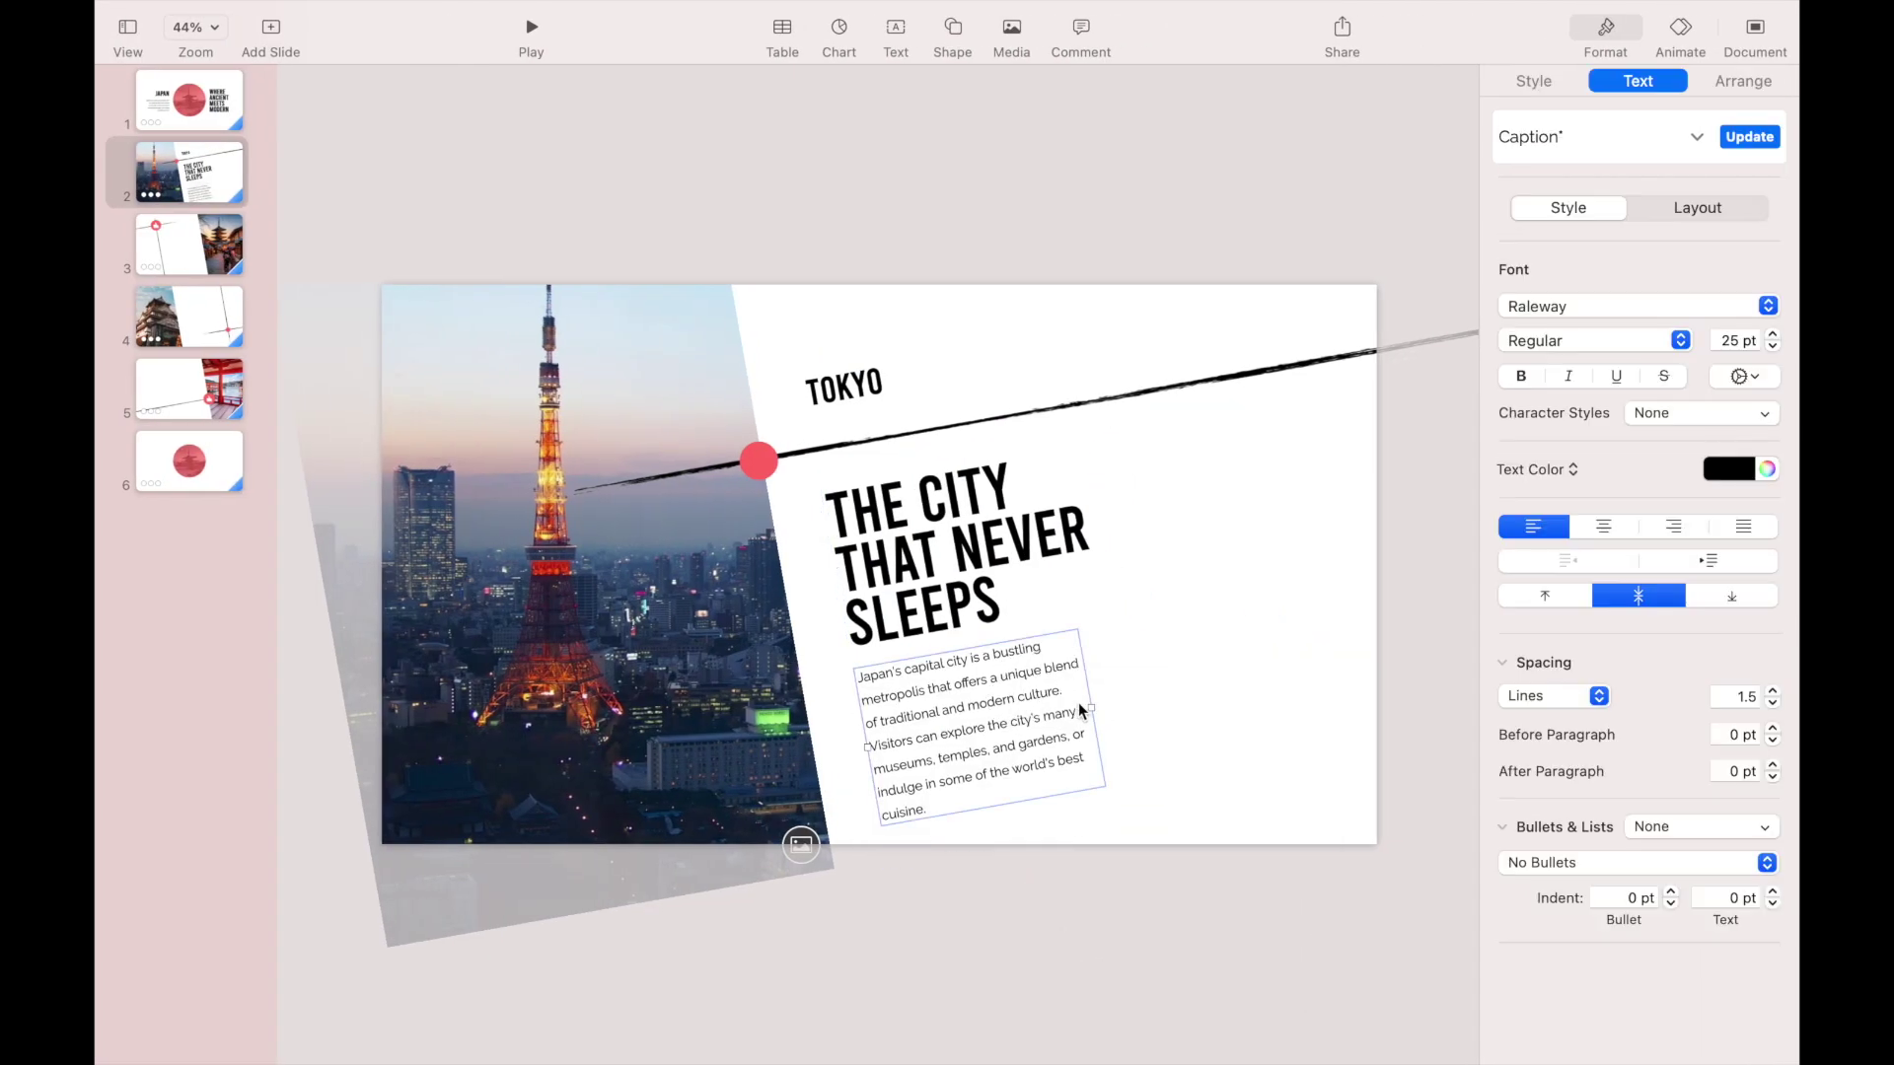
left_click_drag(1095, 752, 1168, 676)
left_click(1192, 561)
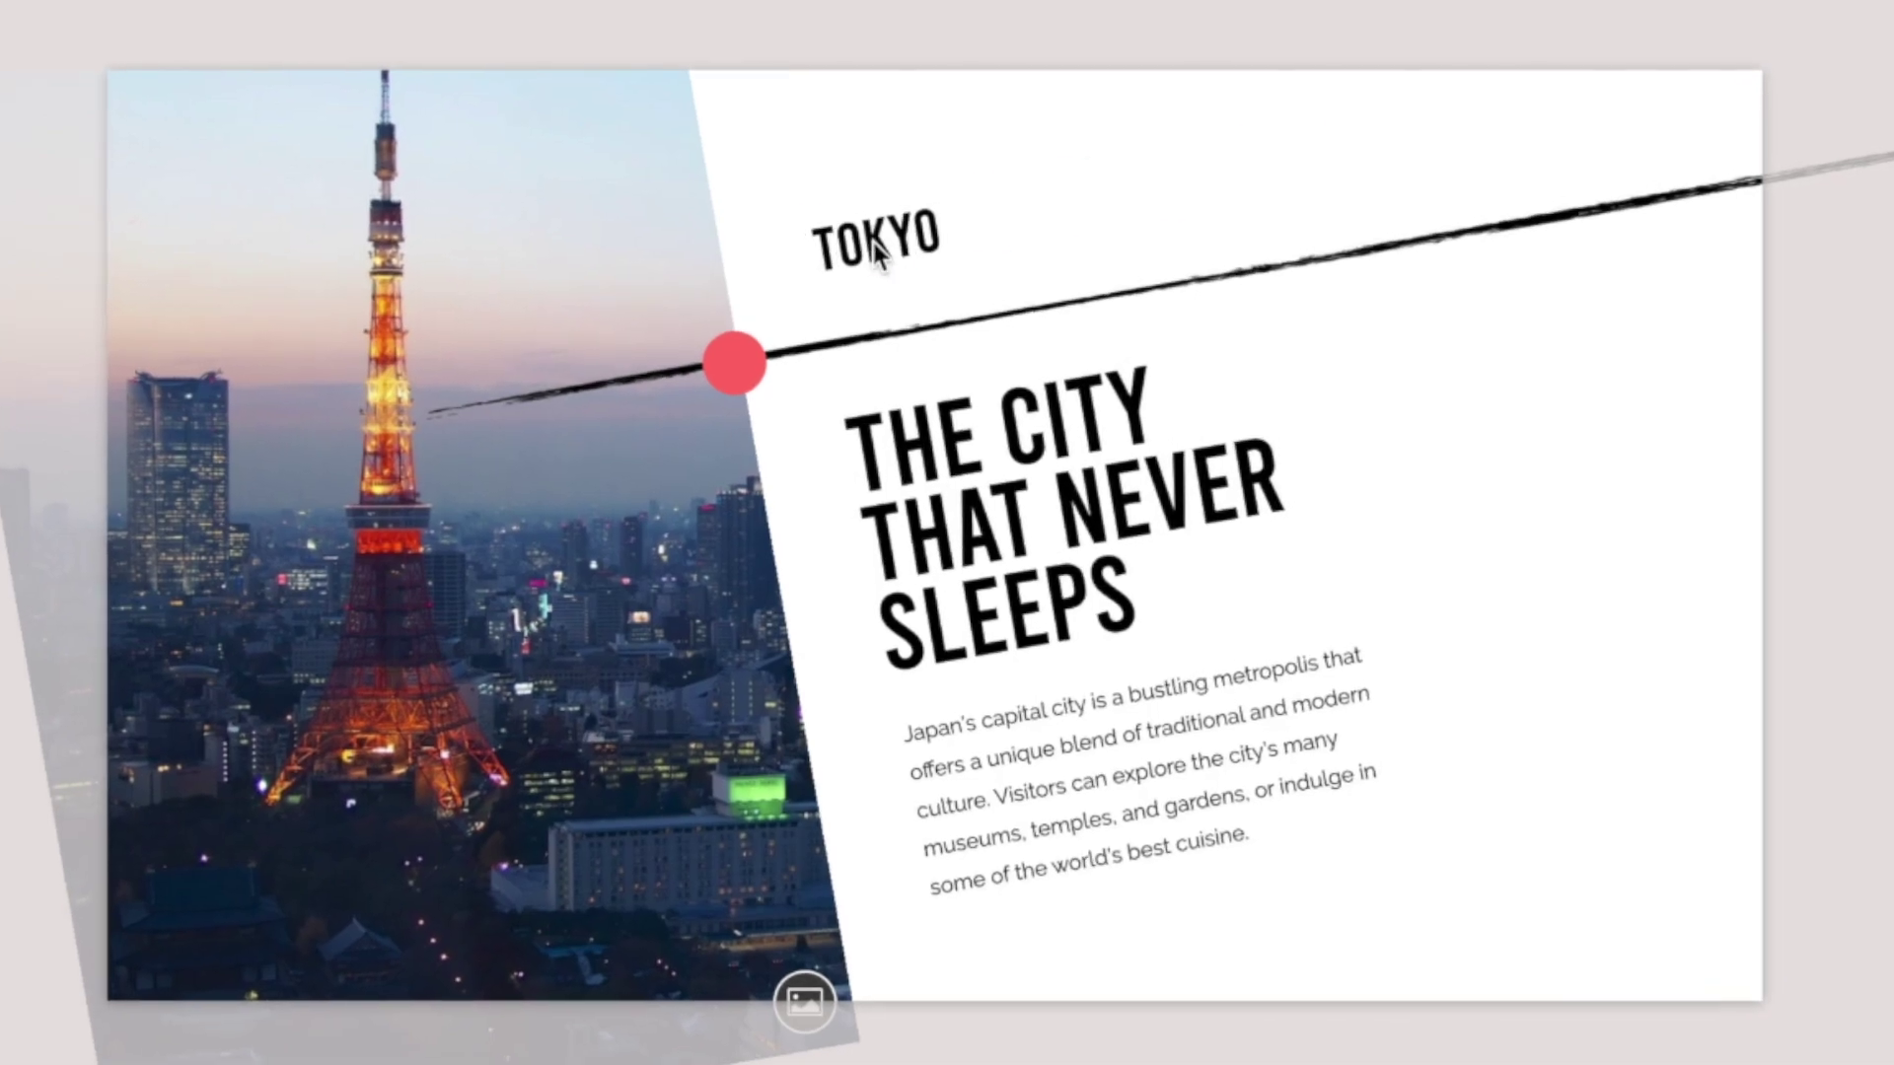
Copy the three Tokyo text boxes to slide 3 and arrange them on the white area, with the heading beside the steep brush line.
left_click(878, 251)
left_click(962, 513, "shift")
left_click(1019, 775, "shift")
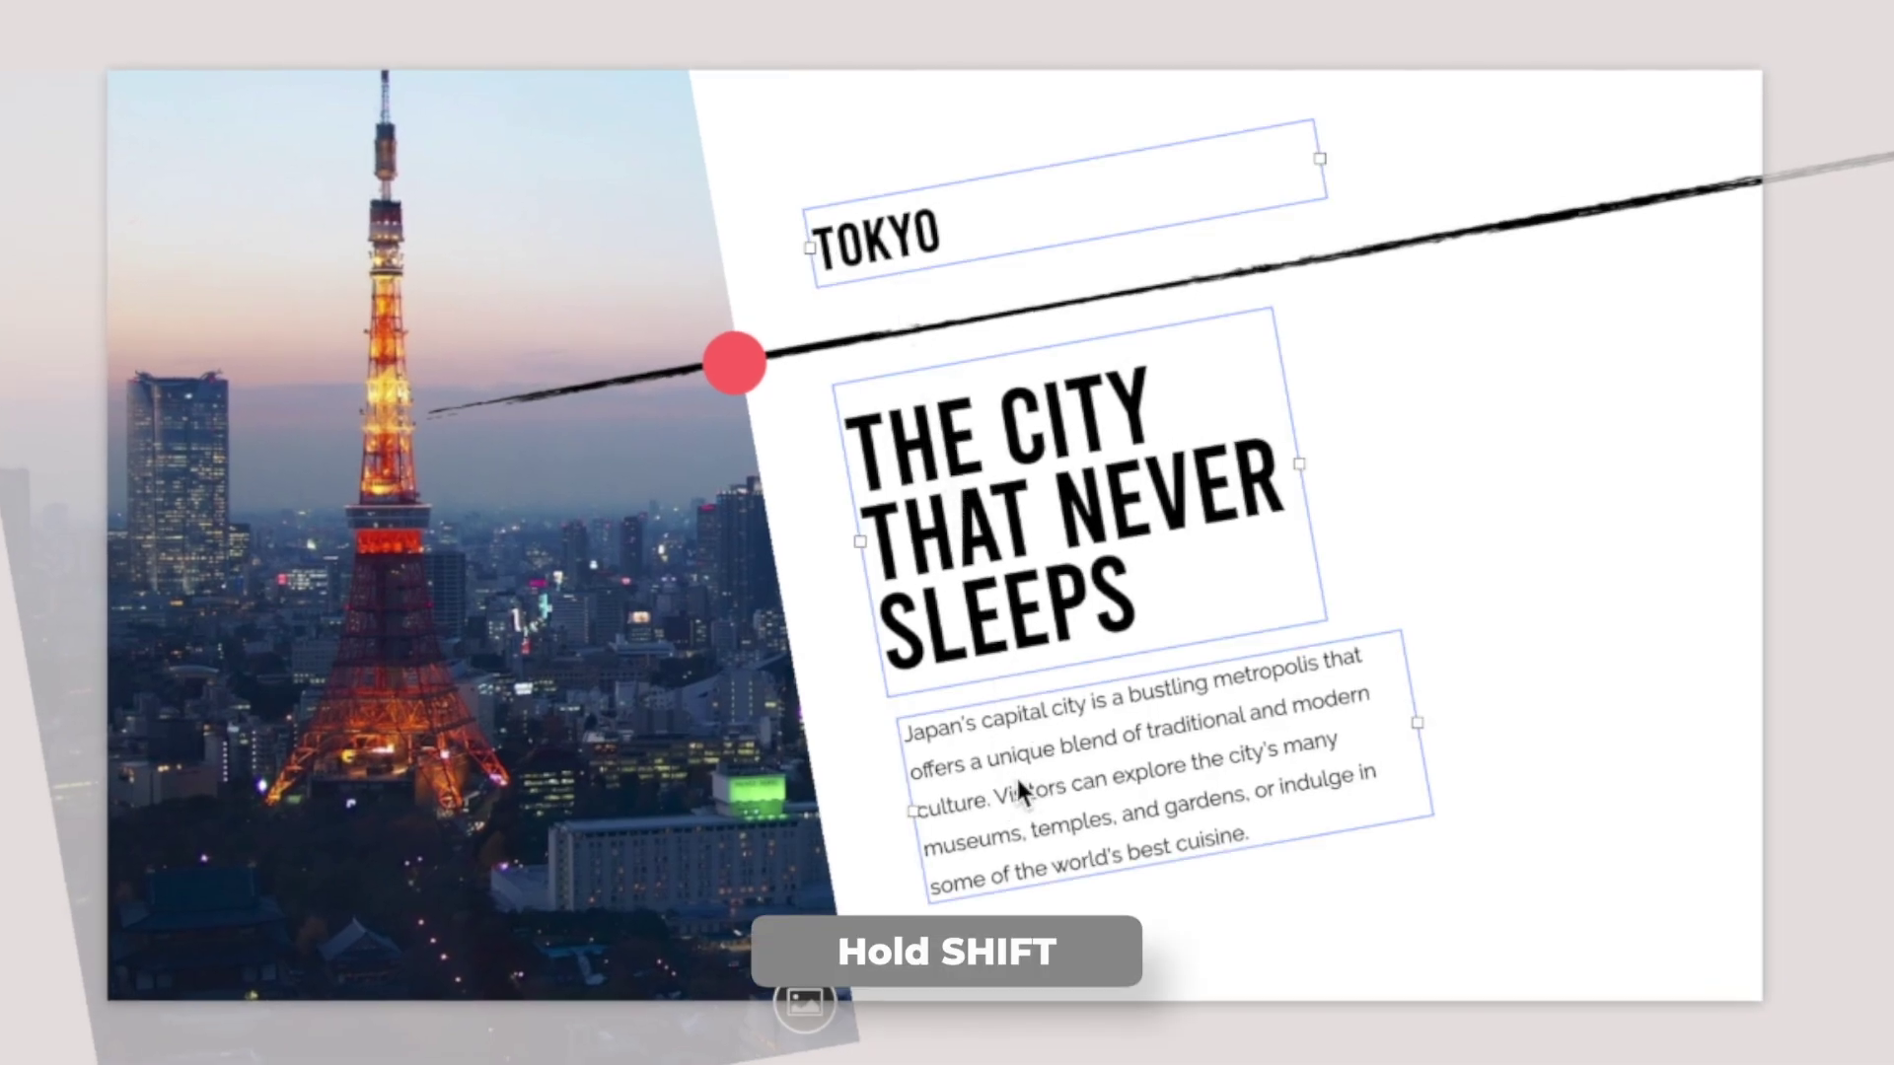
right_click(1019, 780)
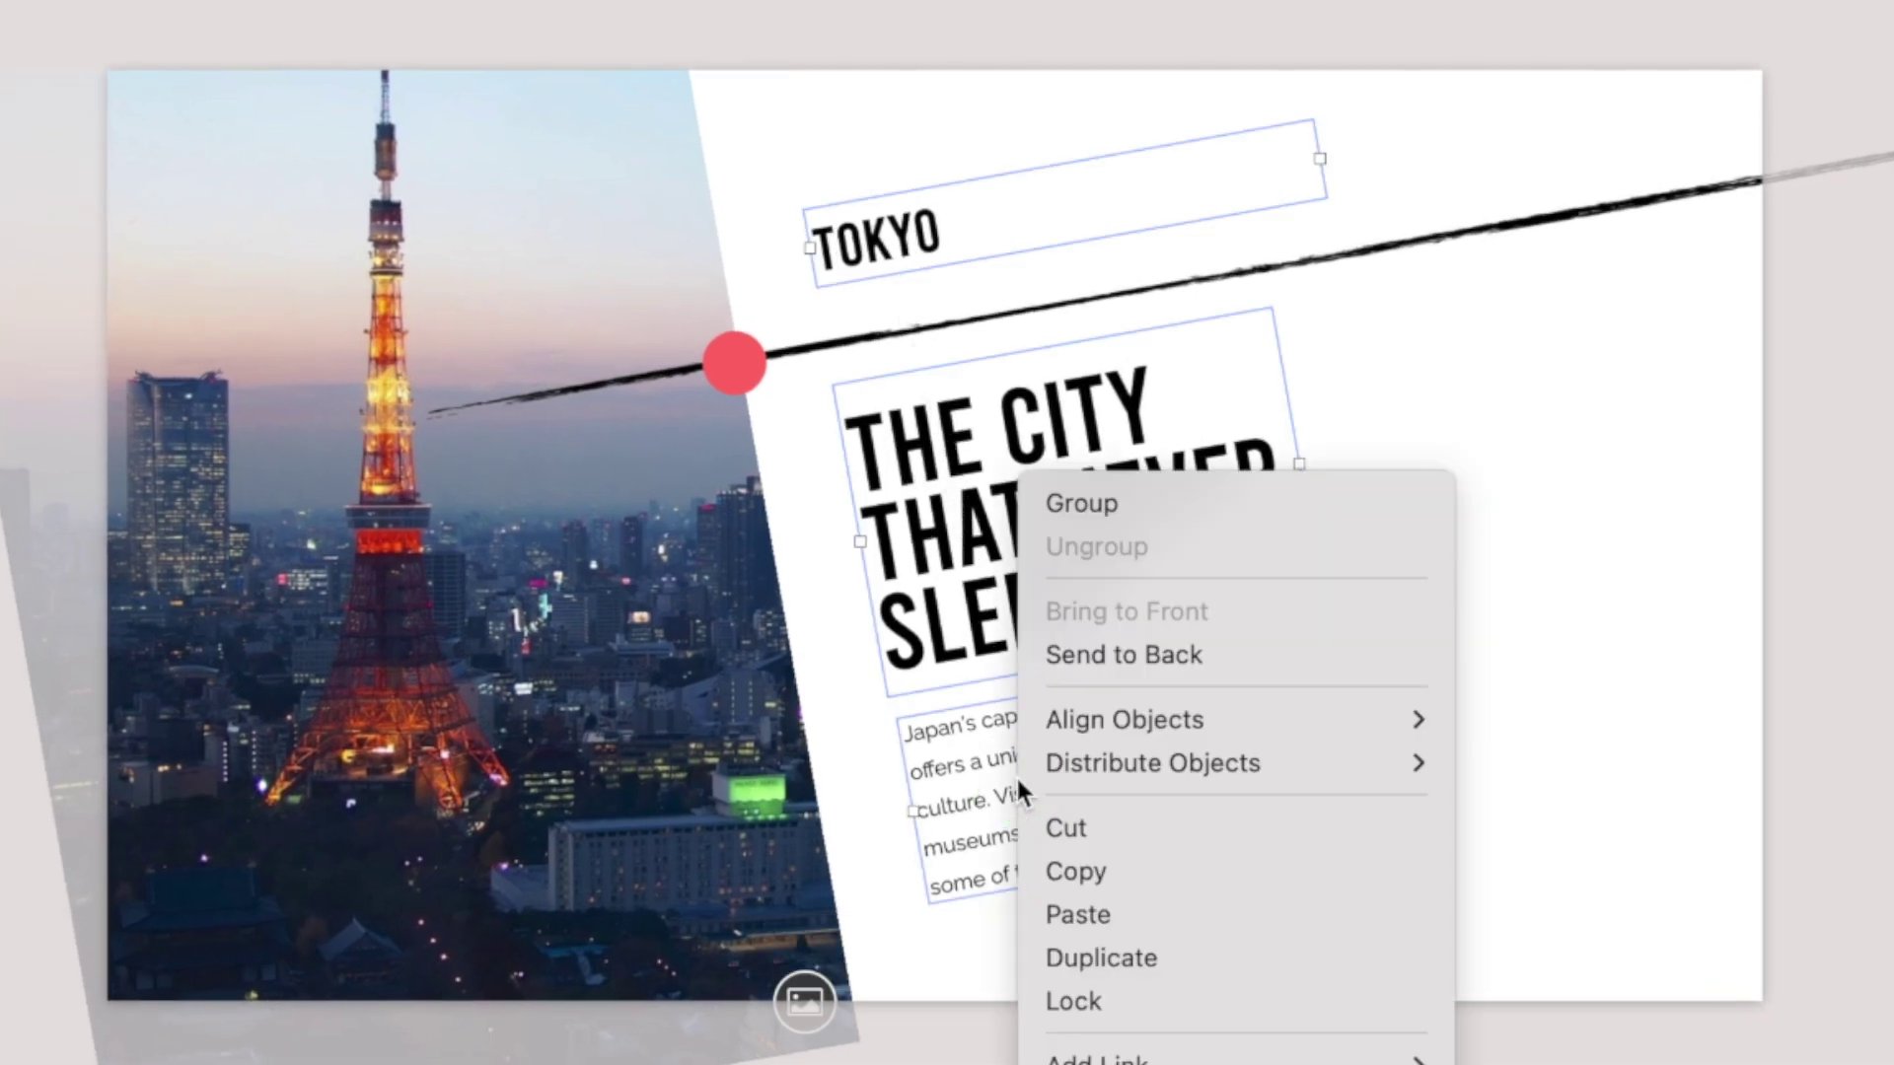
left_click(1034, 872)
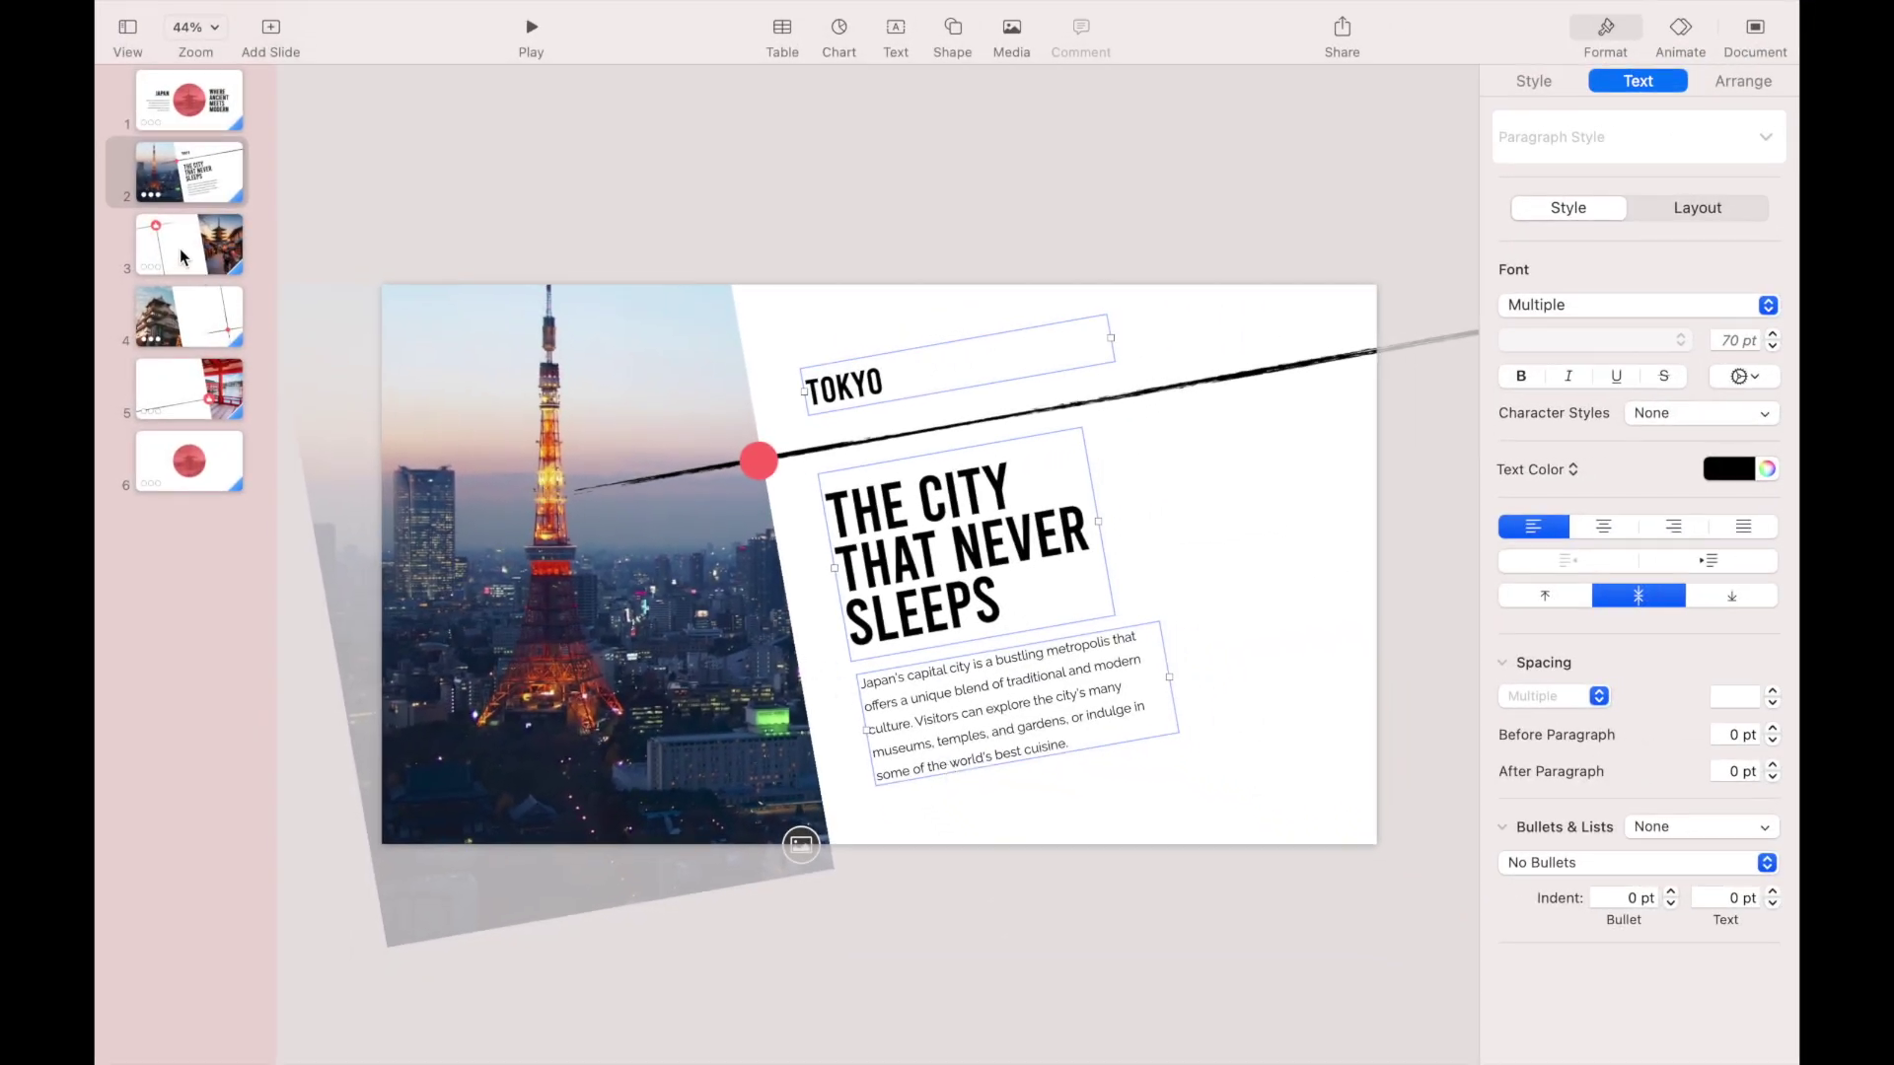
left_click(182, 251)
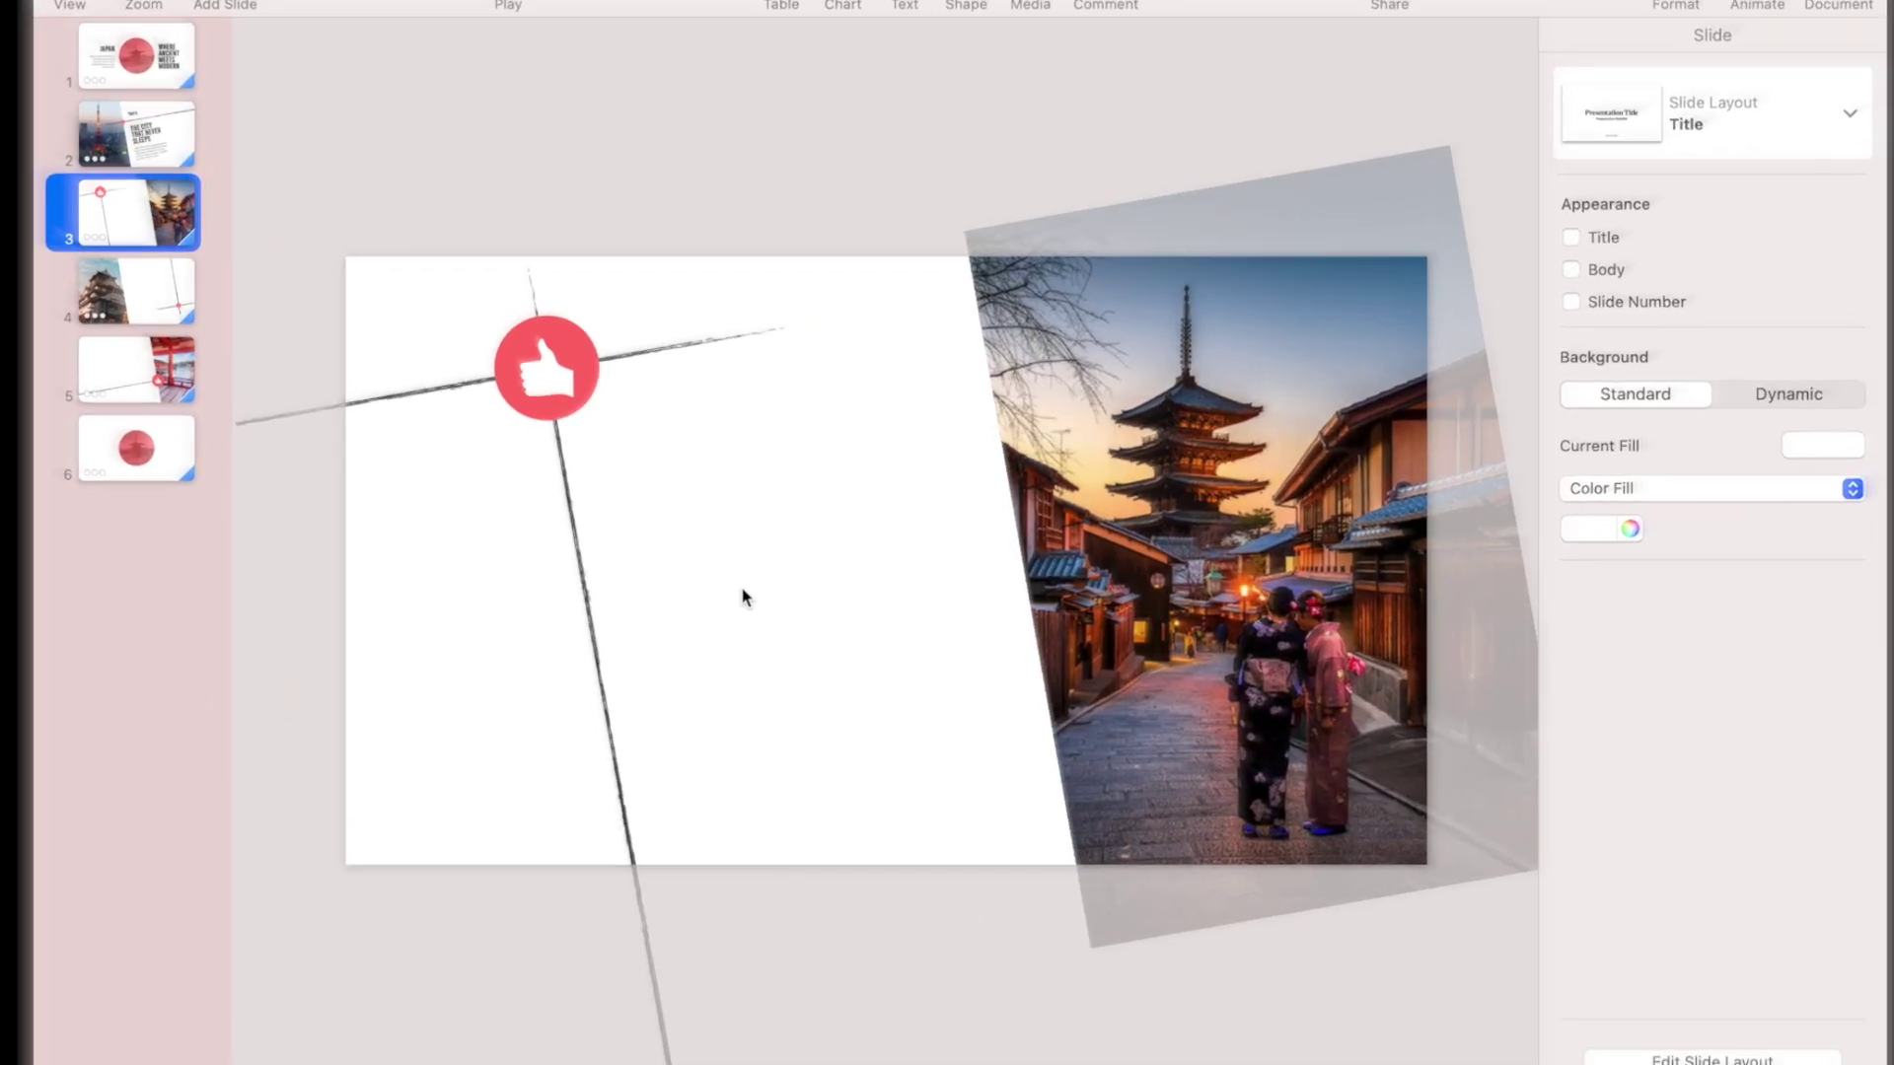
right_click(751, 595)
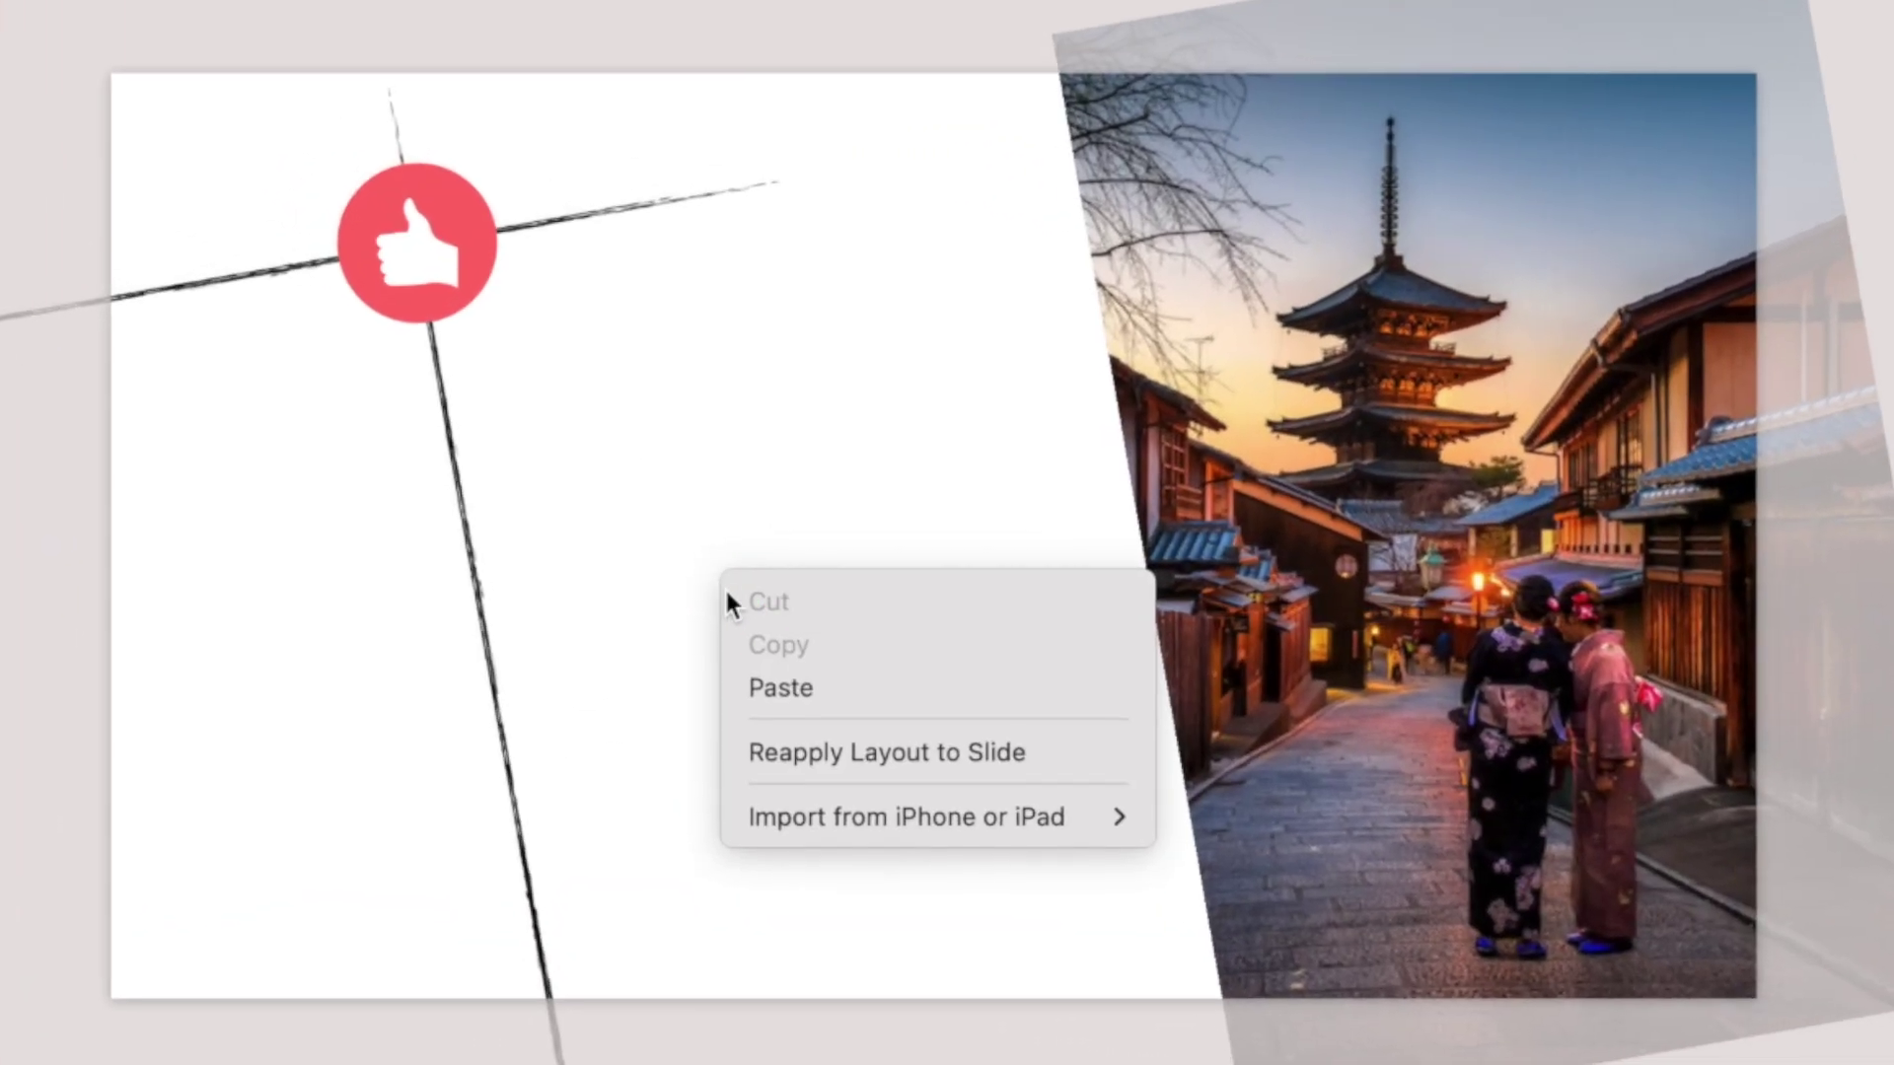
left_click(744, 678)
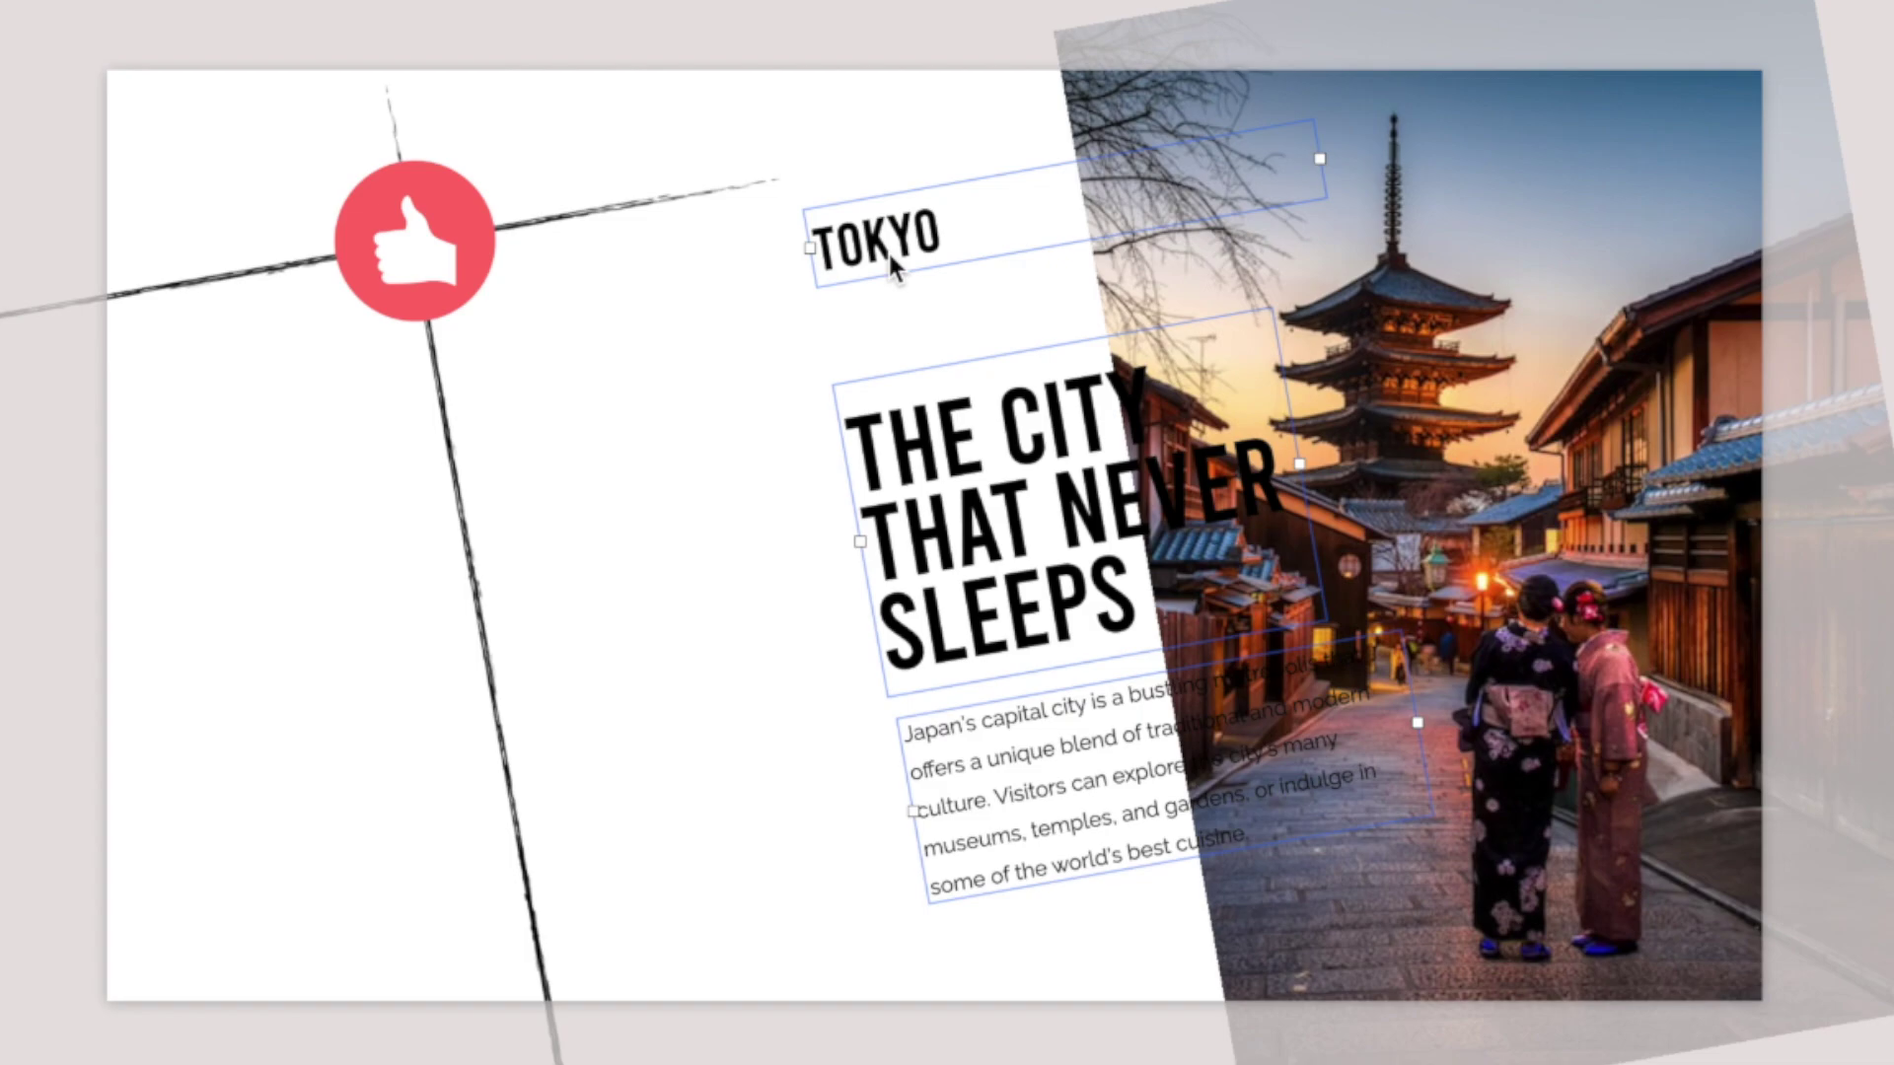
left_click_drag(892, 262, 337, 414)
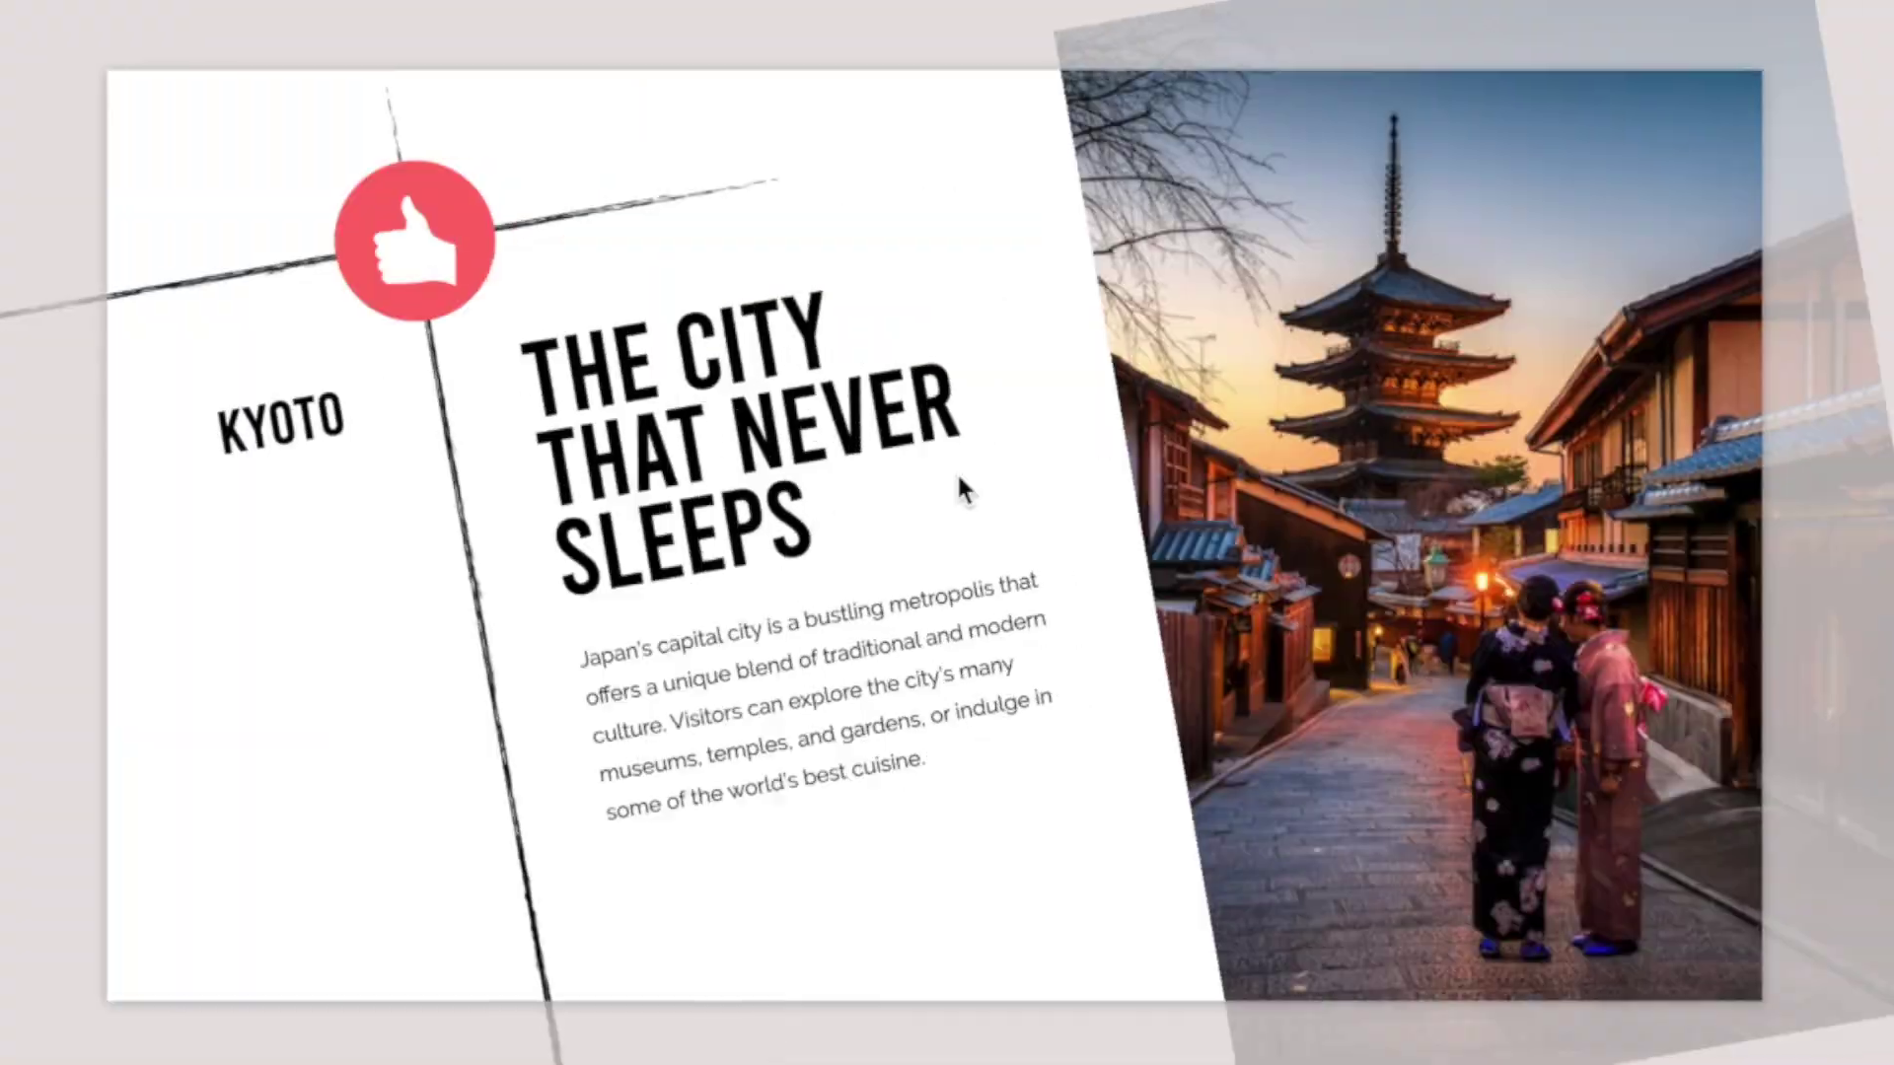
Replace the tagline and paragraph on slide 3 with "City of Thousand Temples" and the Kyoto description from the Pages document.
triple_click(669, 373)
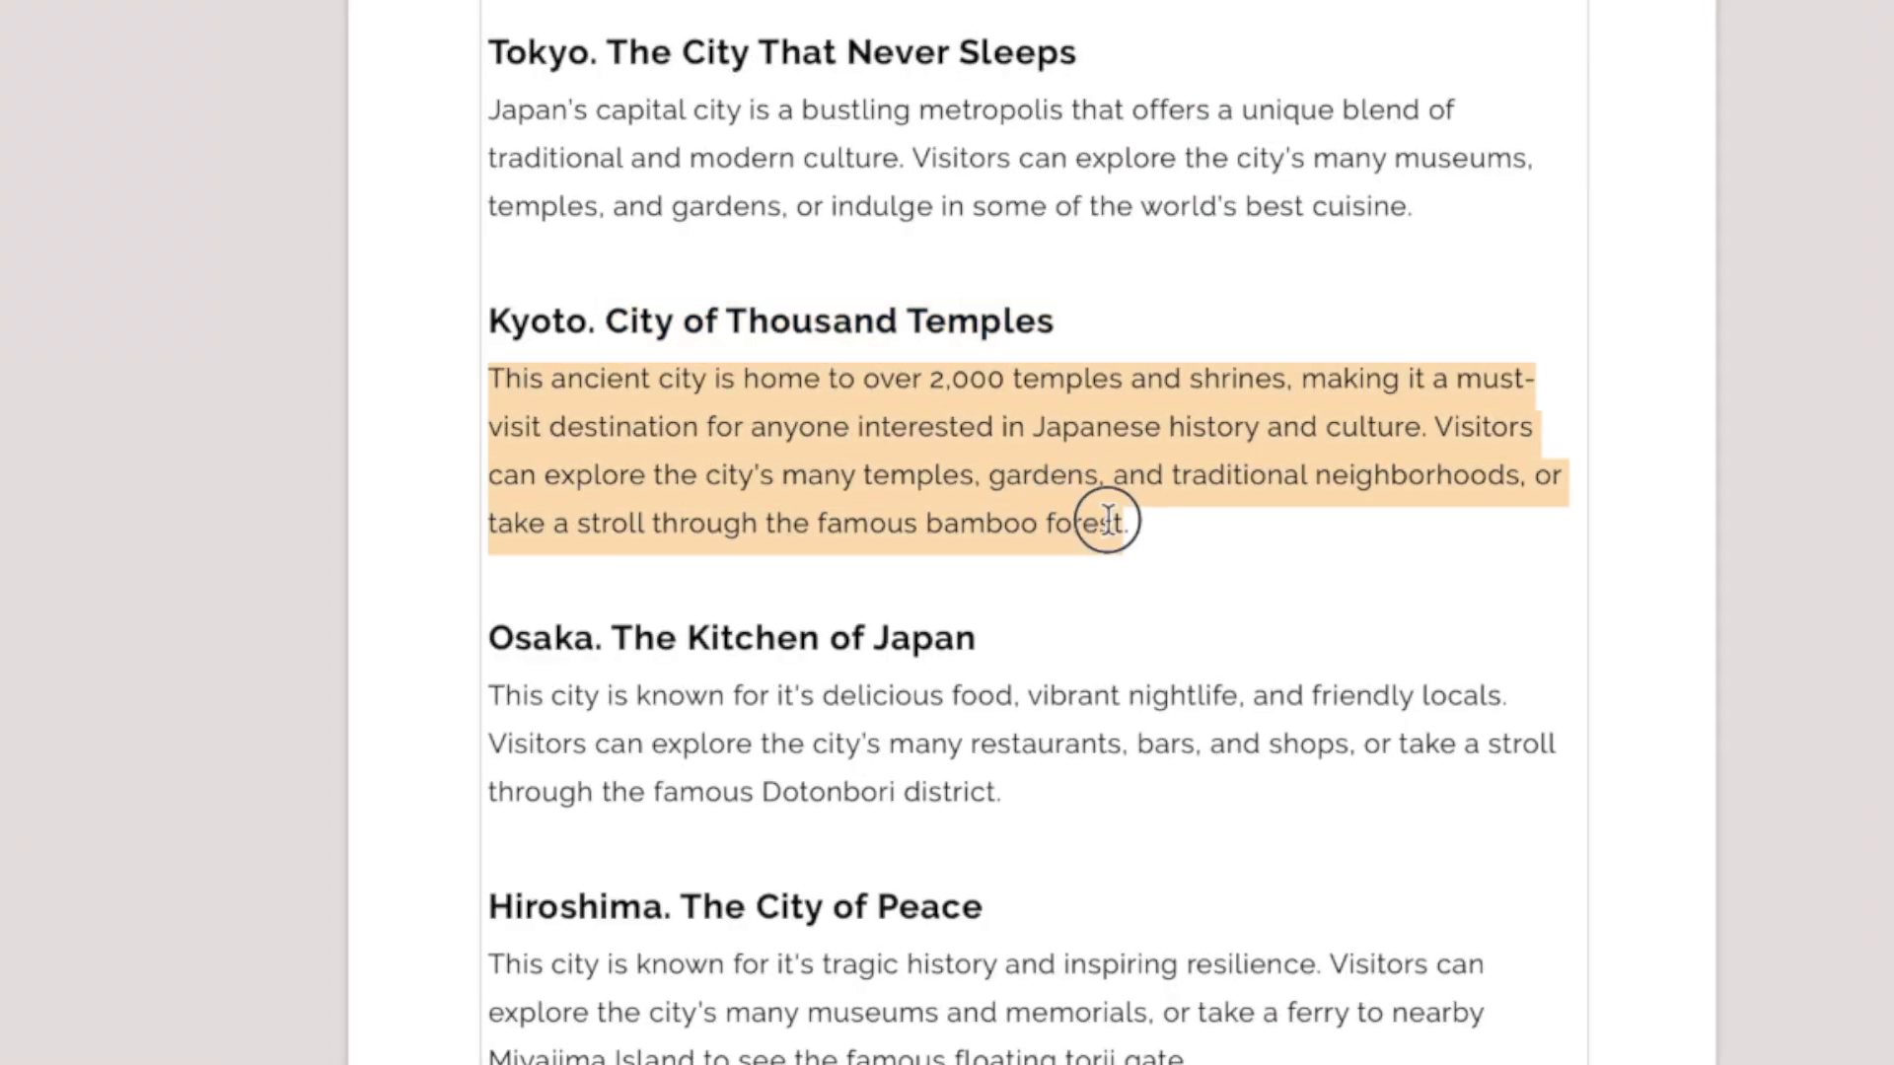
right_click(1130, 513)
key("Escape")
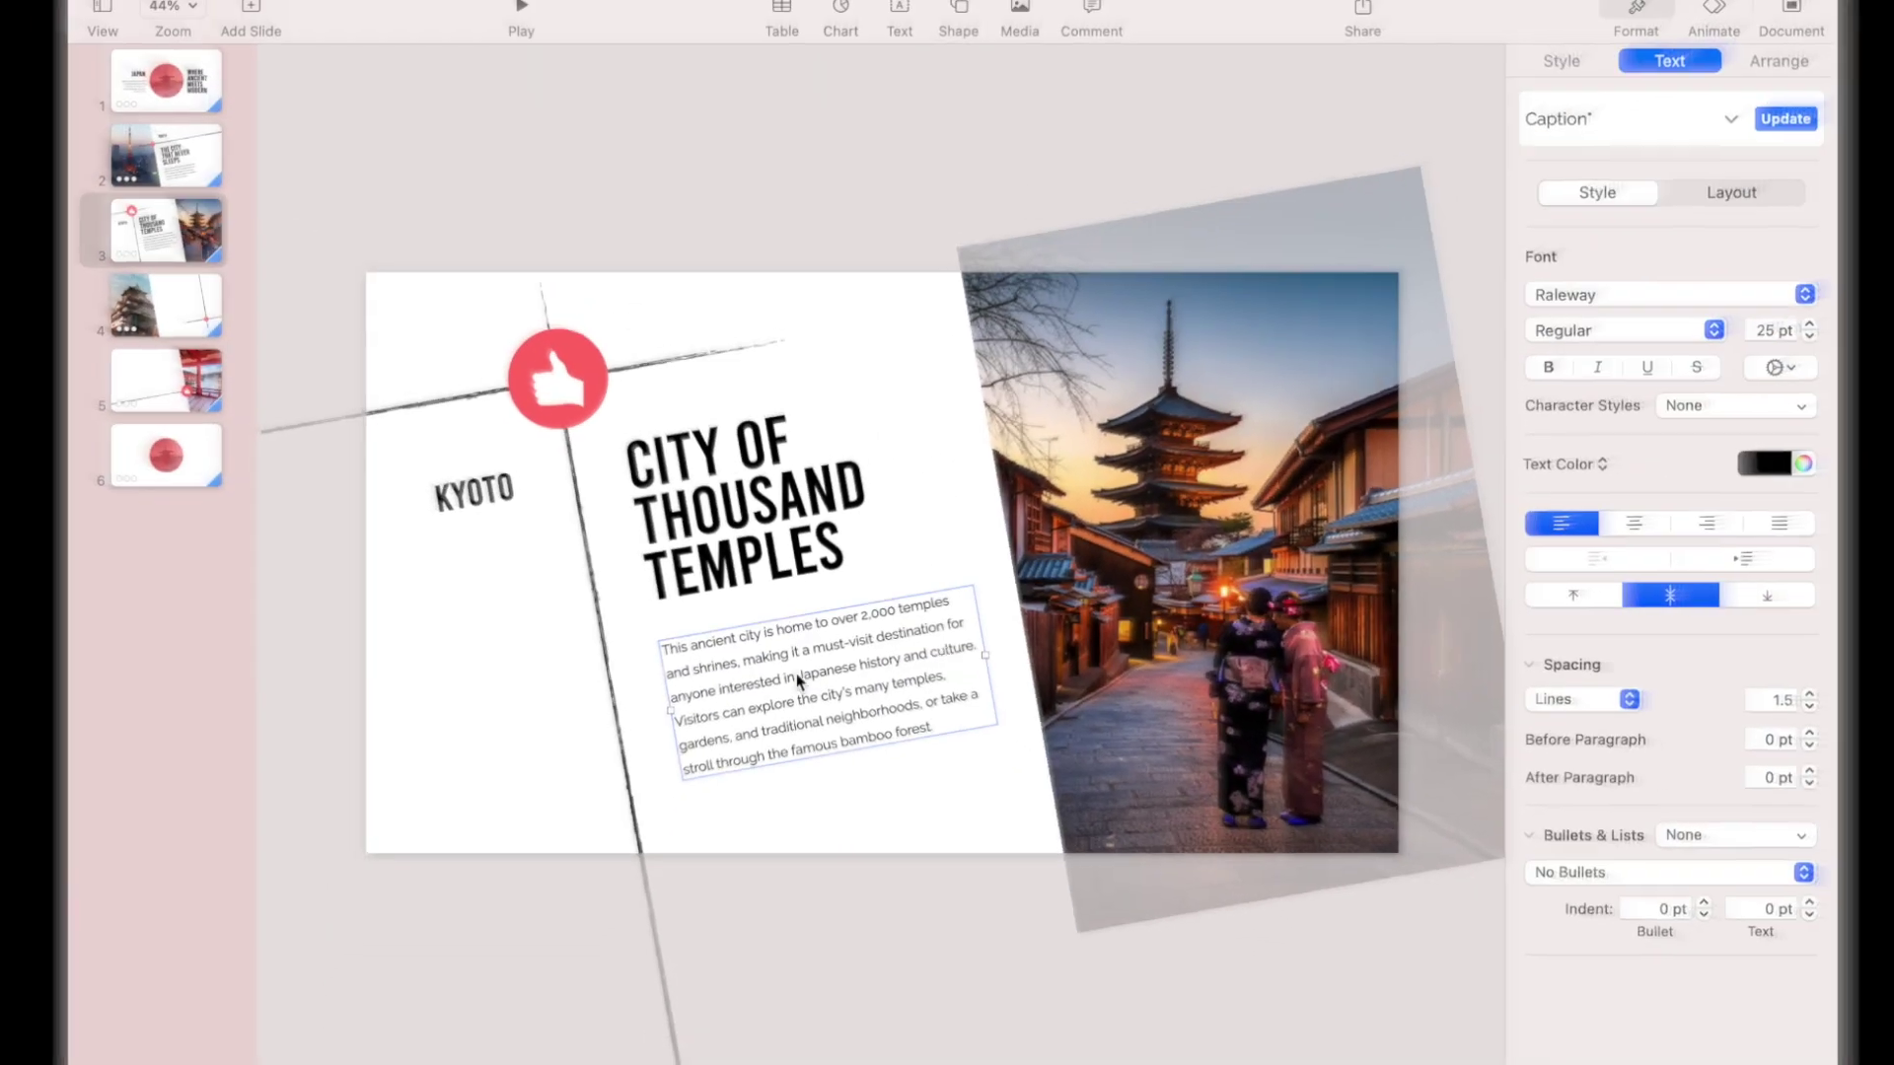
key("Escape")
key("Down")
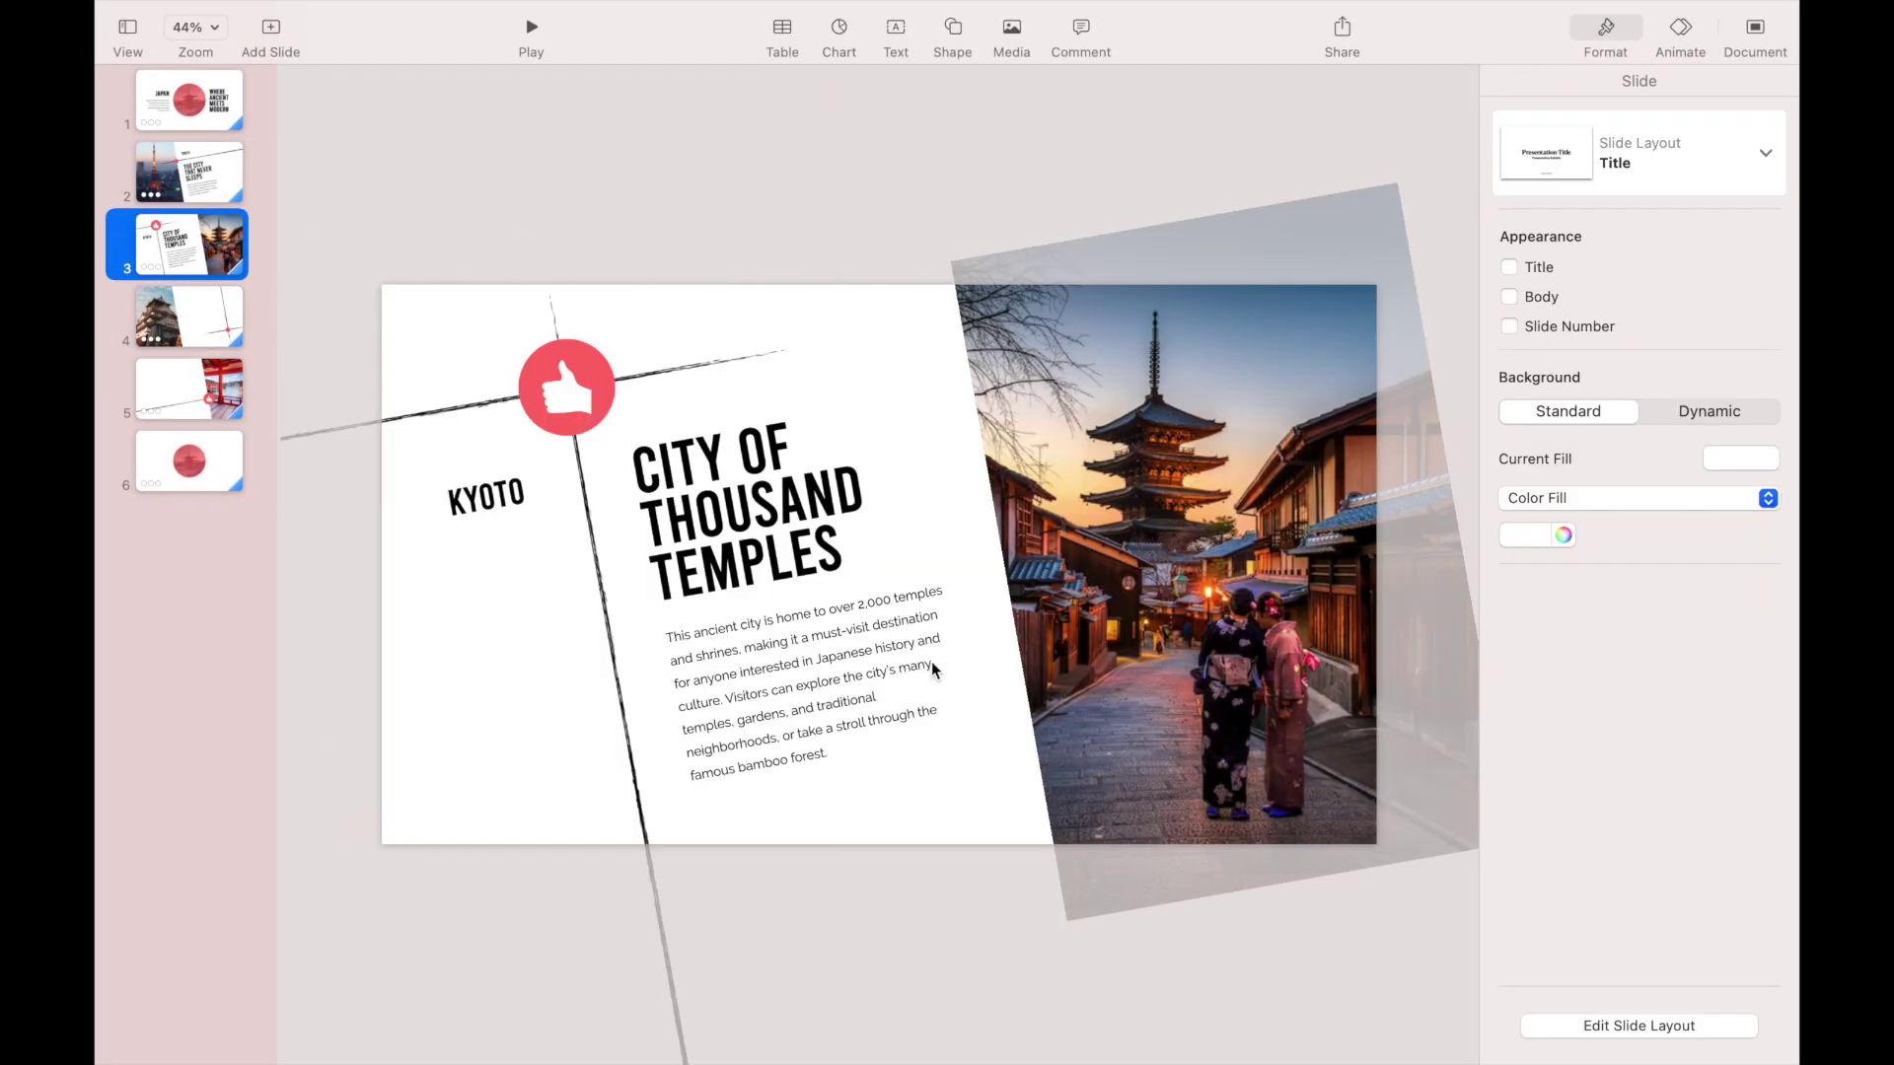
Copy the Kyoto text boxes to slide 4 and place the city heading below the red circle, with the other texts above the brush line.
left_click(922, 668, "shift")
right_click(815, 523)
left_click(846, 515)
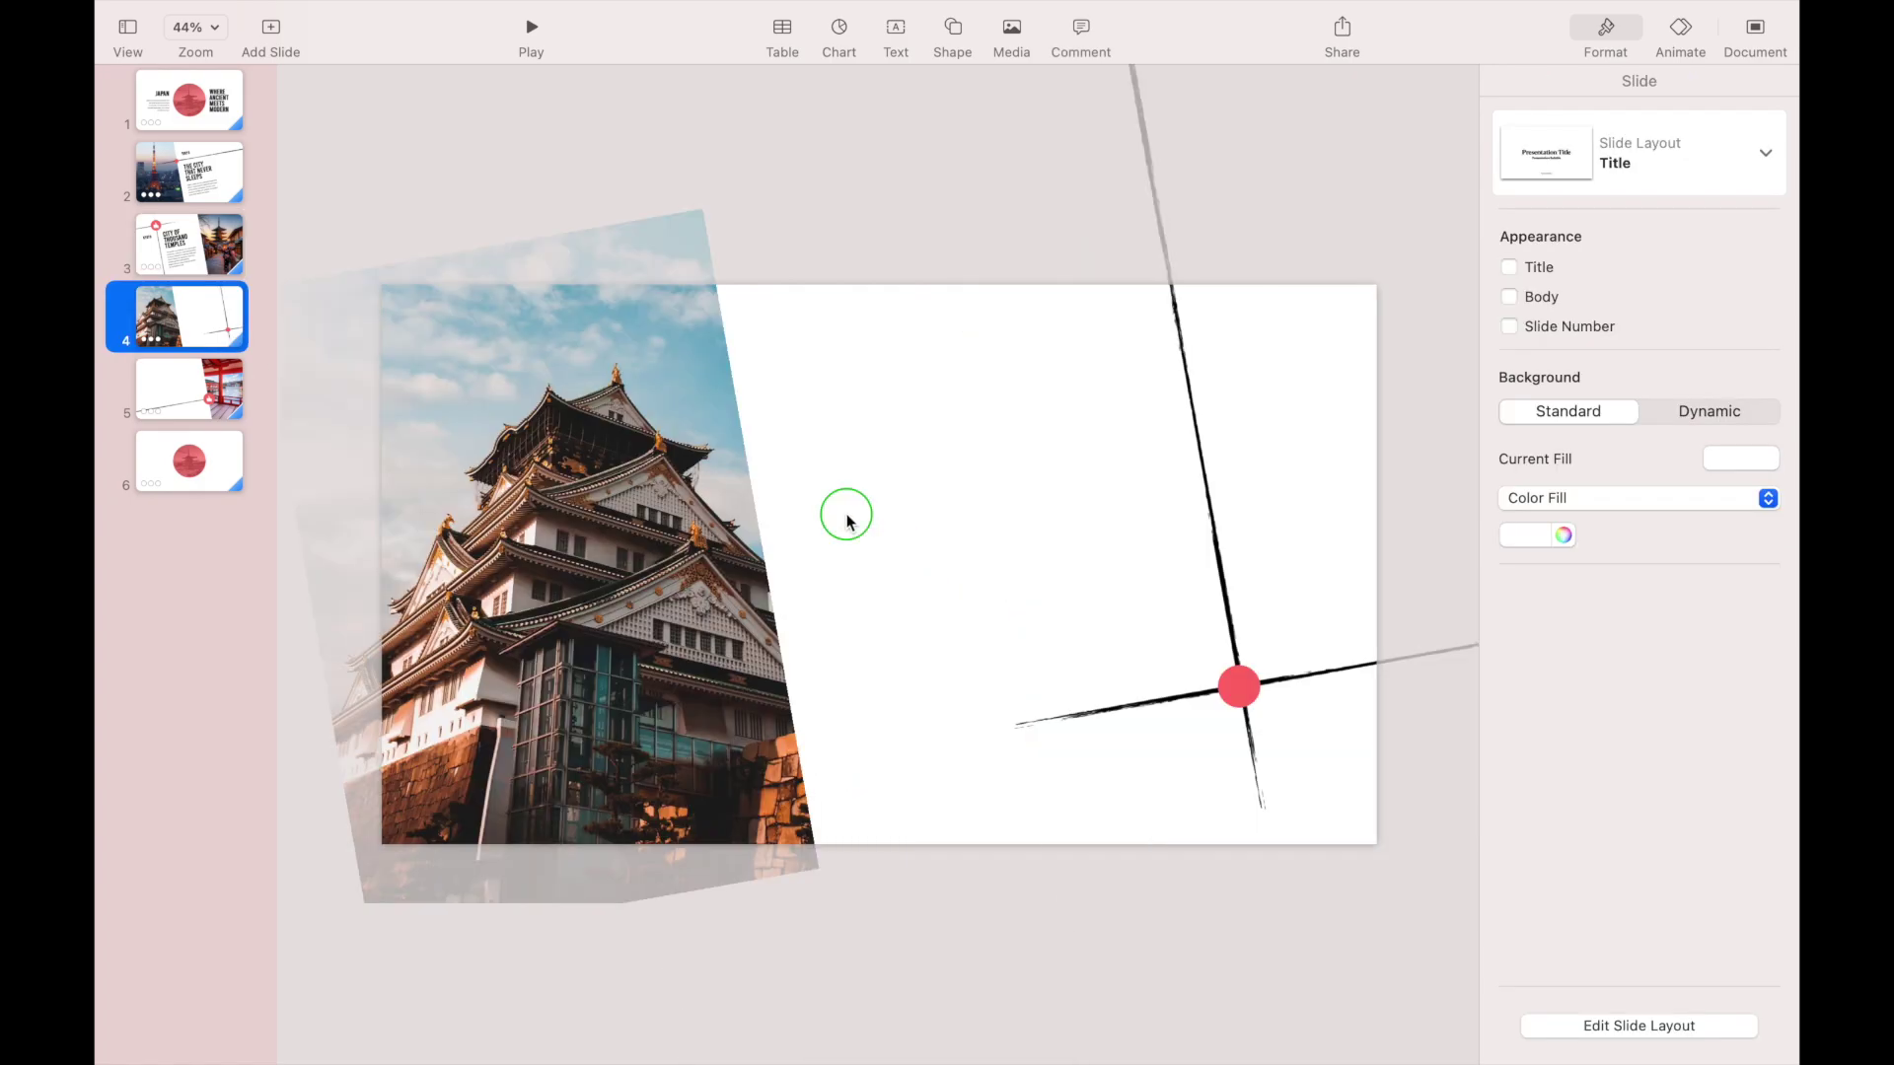
key("super+v")
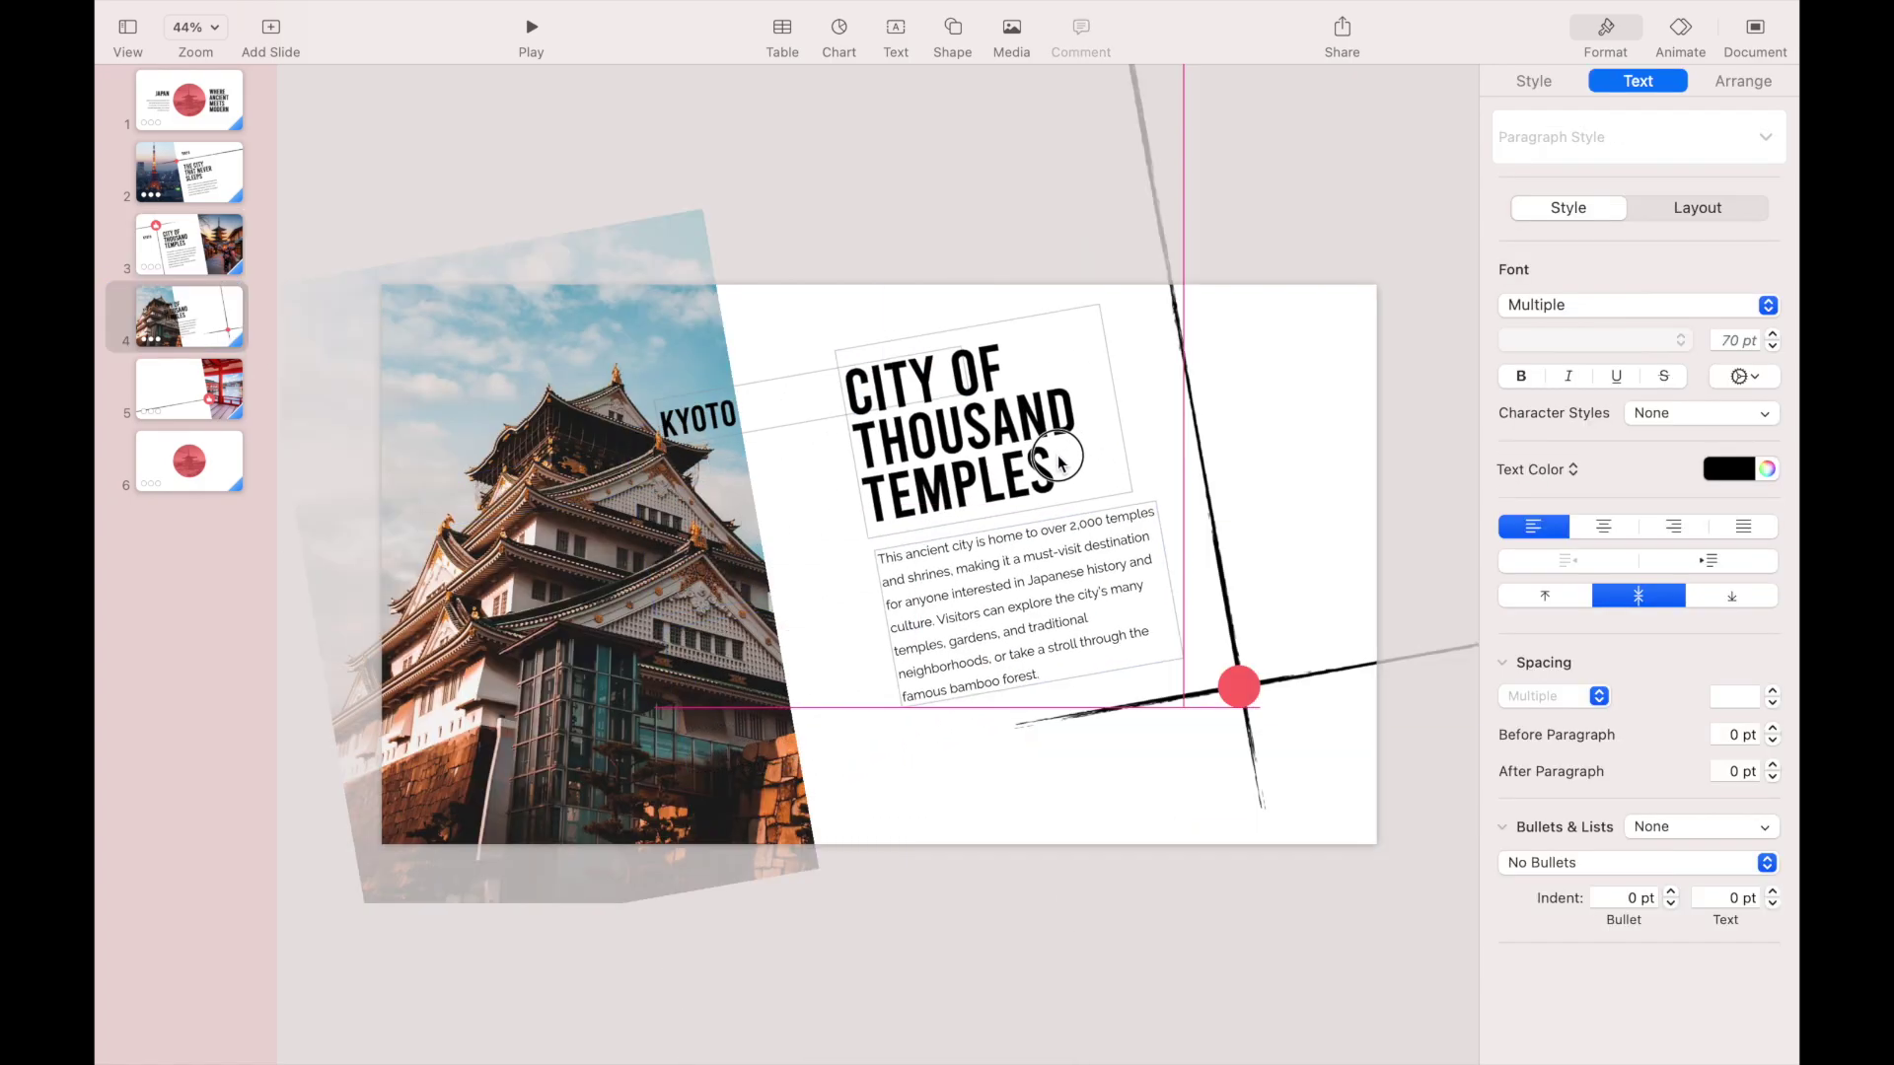
left_click_drag(779, 409, 1030, 762)
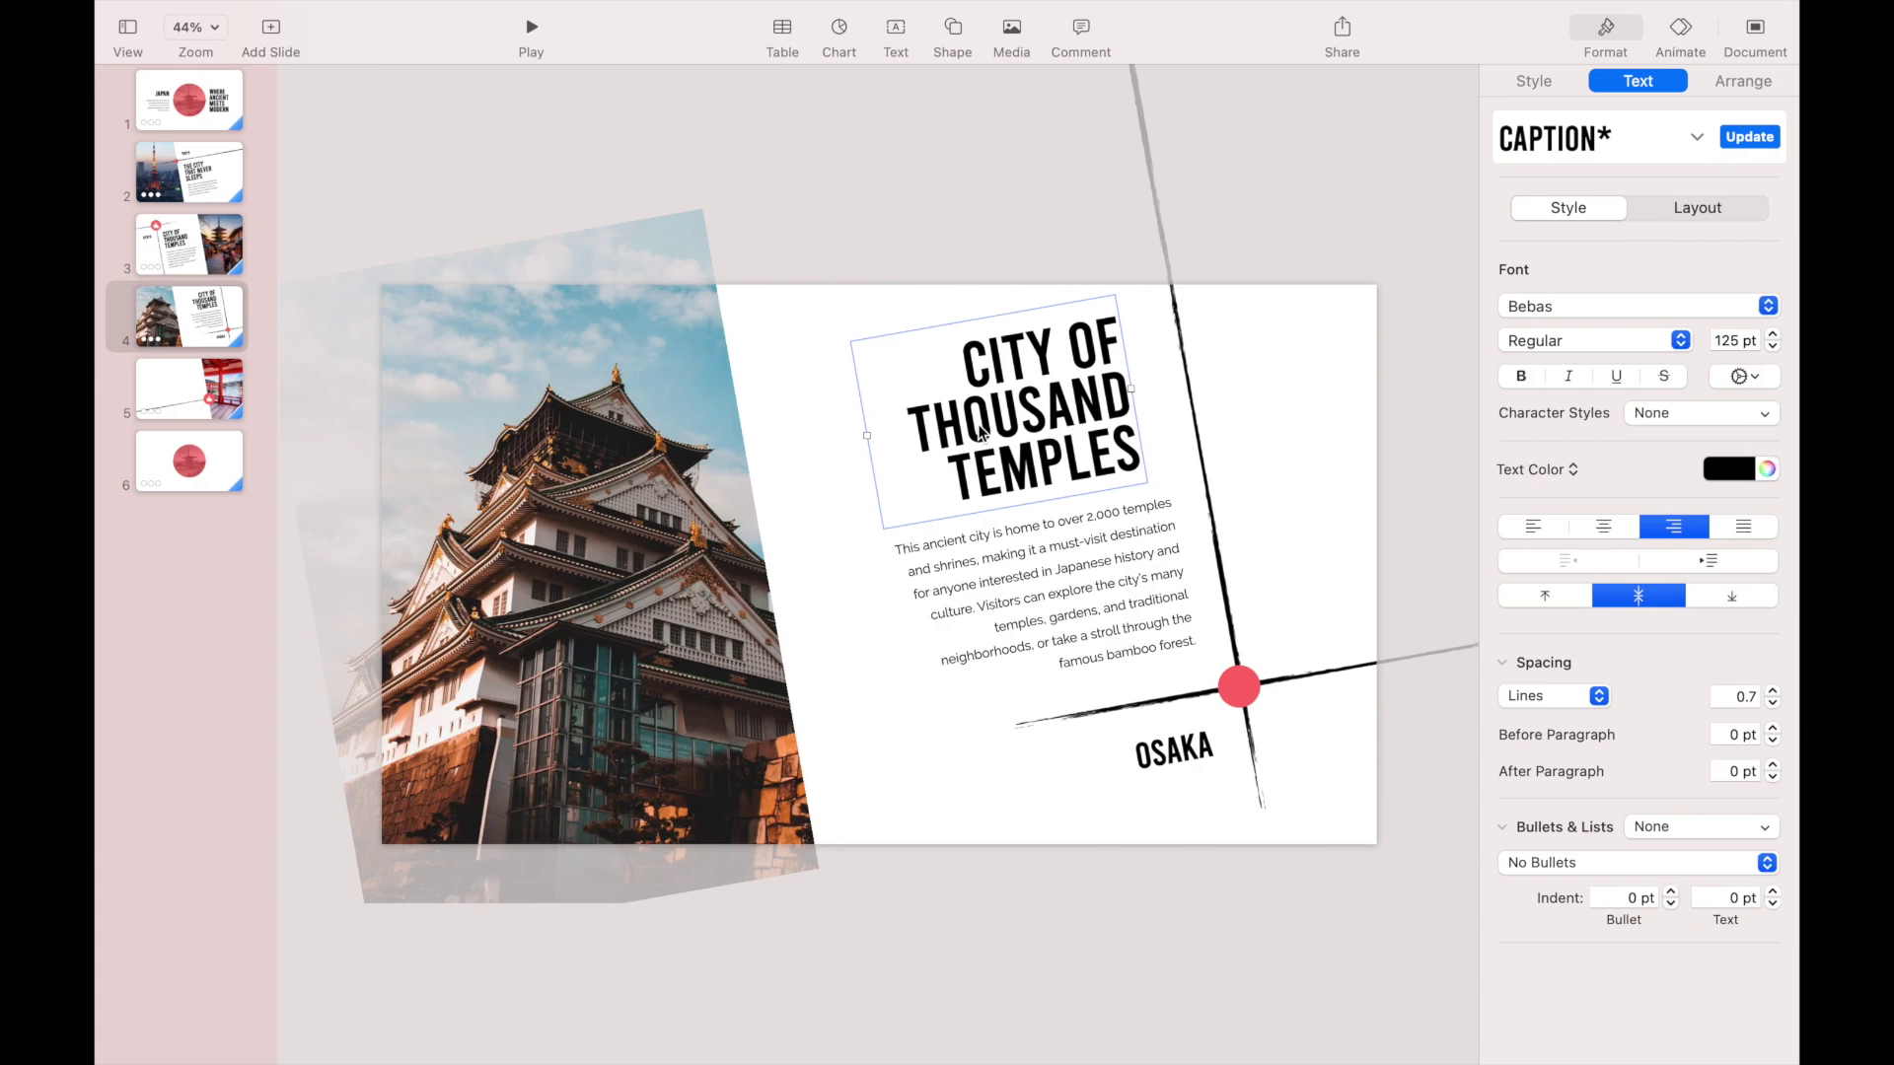
Replace the tagline and paragraph on slide 4 with "The Kitchen of Japan" and the Osaka description, and fit the paragraph beneath the tagline.
key("super+v")
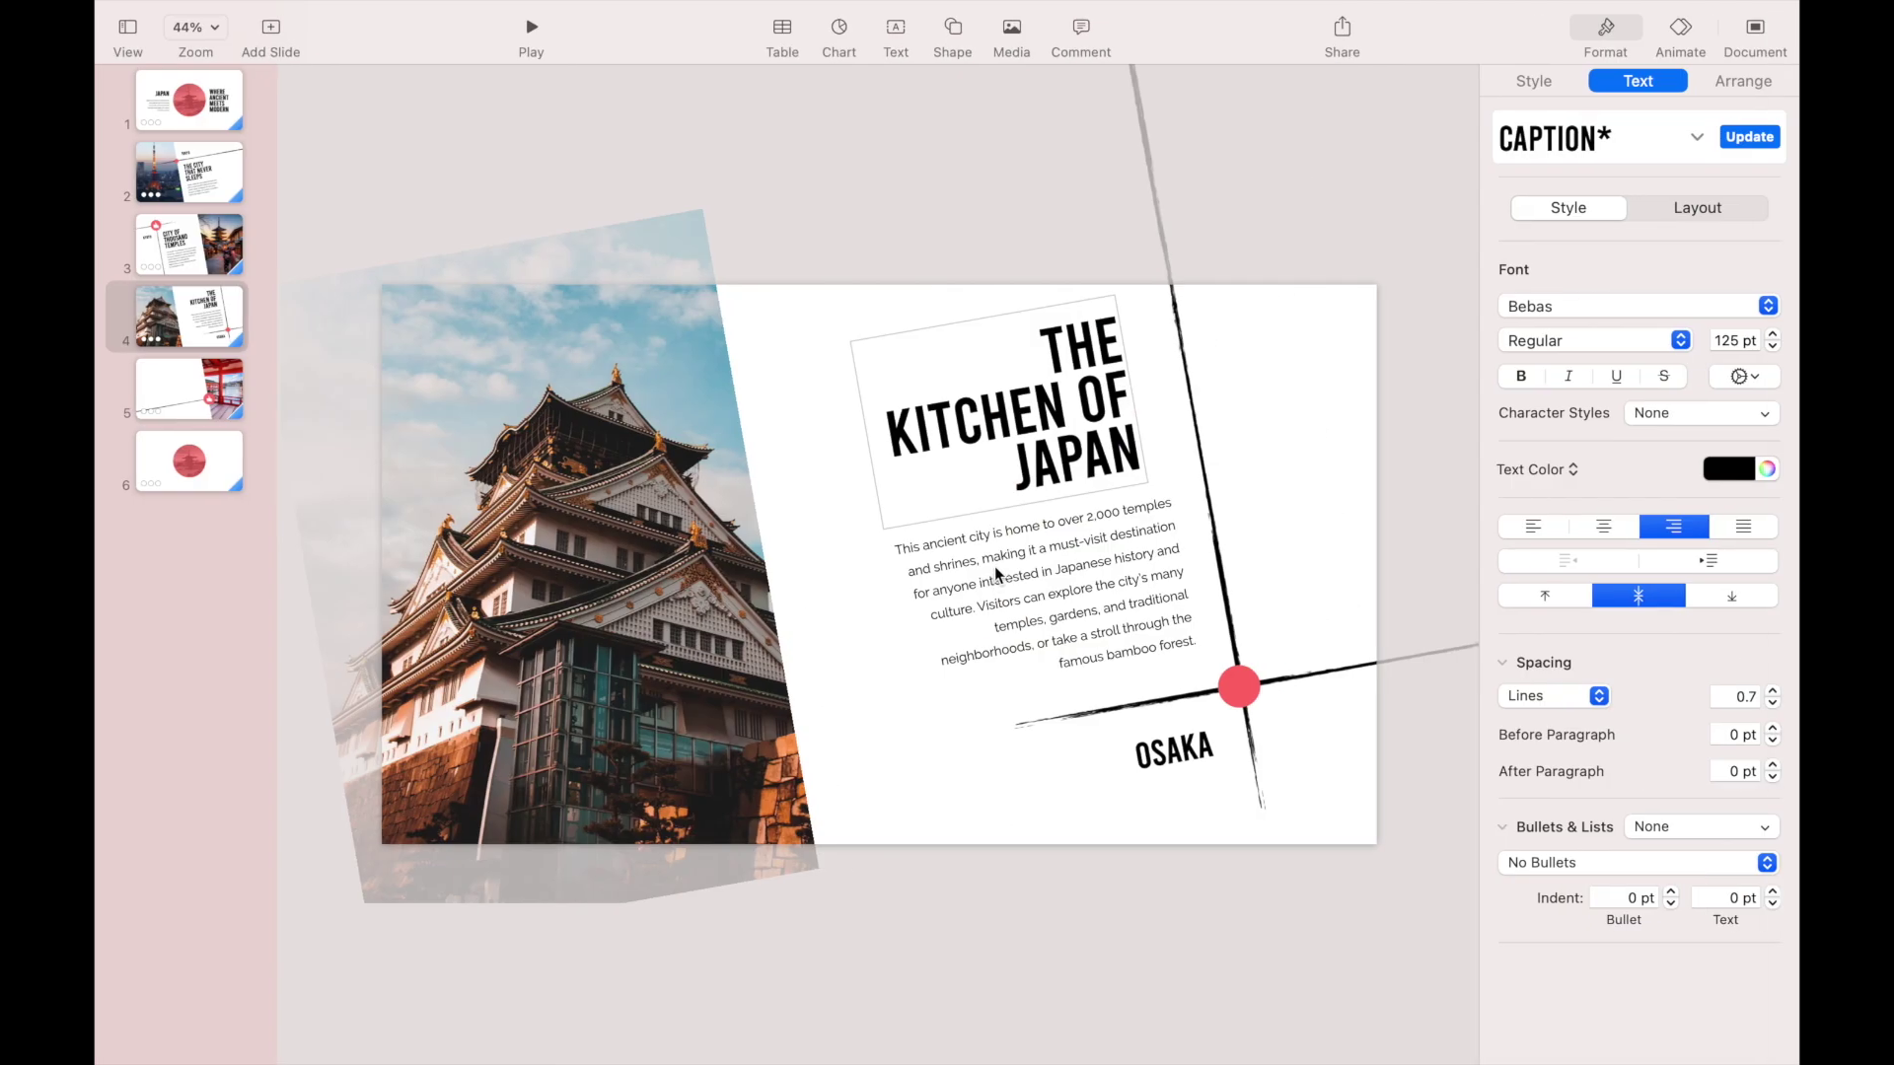
key("super+v")
left_click_drag(1006, 710, 1065, 567)
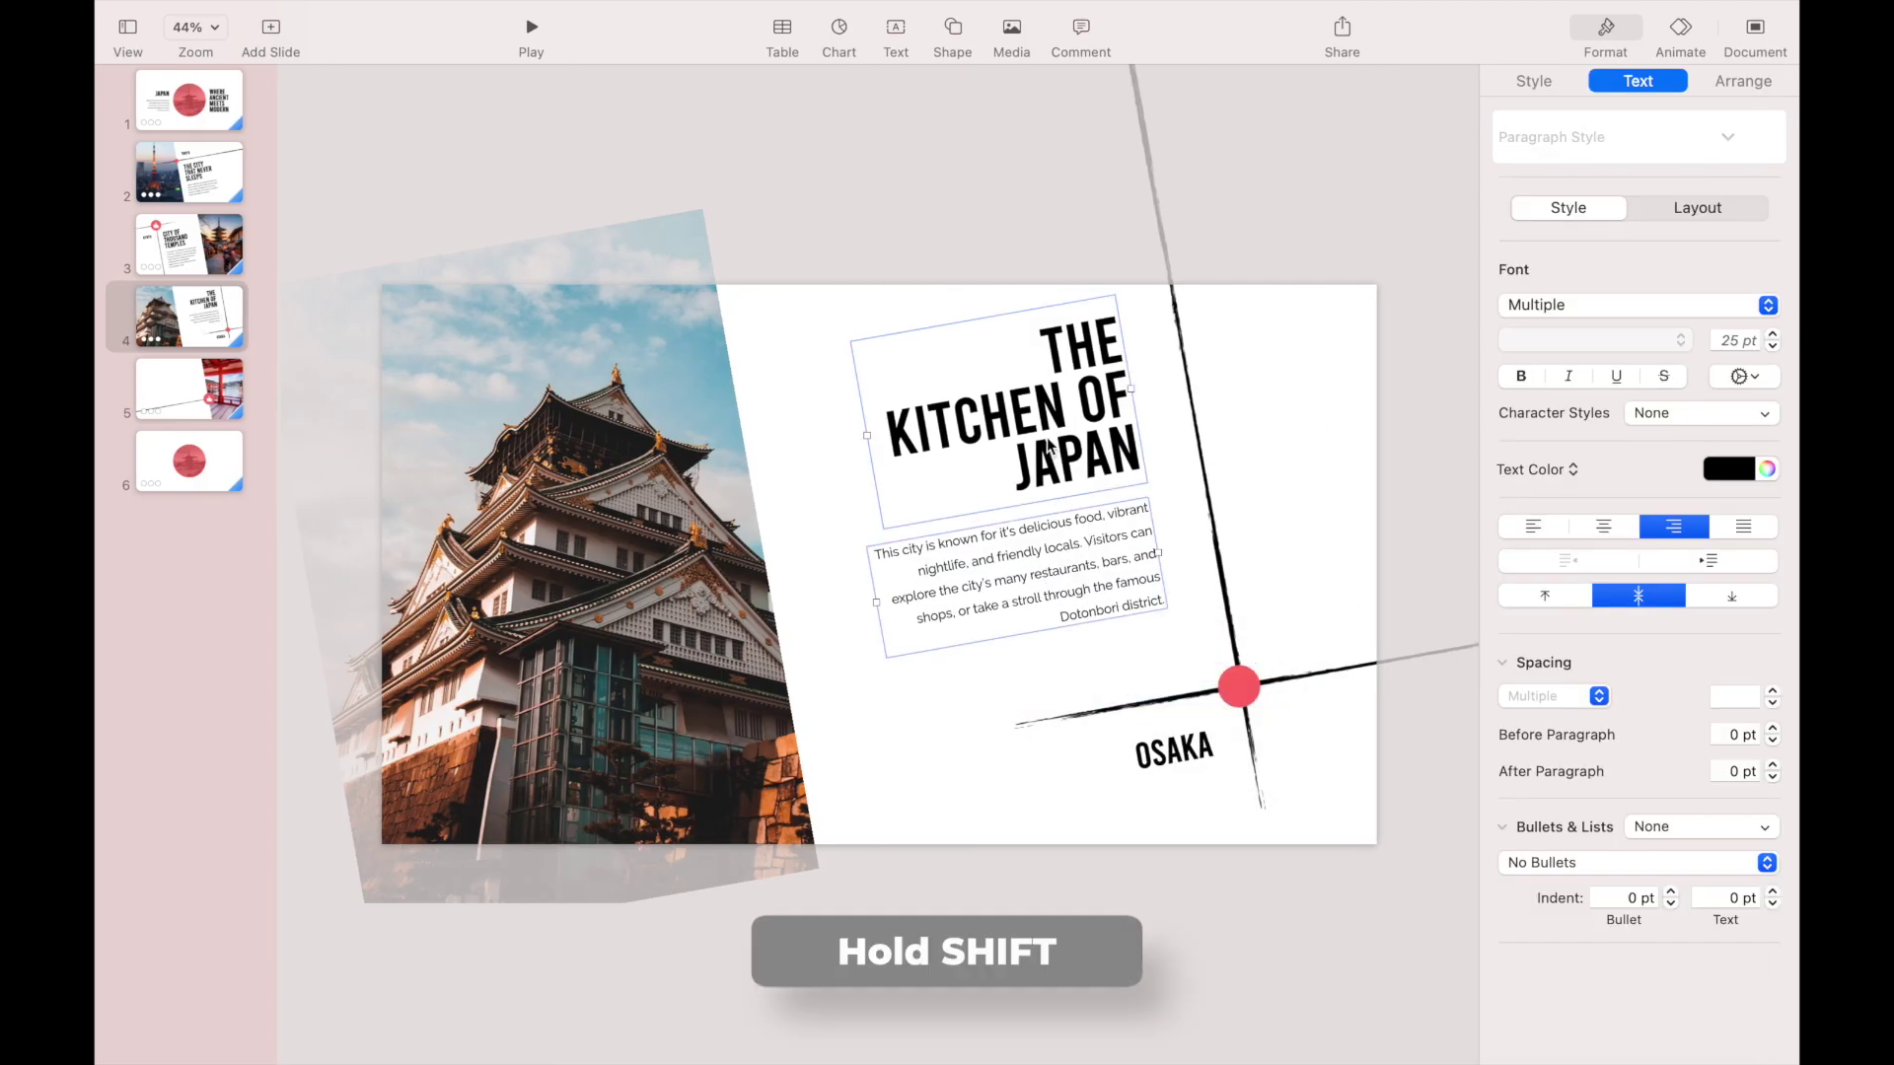
Copy the three Osaka text boxes to slide 5 and move them onto the white area beside the photo.
left_click(1175, 753, "shift")
key("super+c")
left_click(188, 389)
key("super+v")
left_click_drag(961, 429, 769, 464)
Replace the texts on slide 5 with the heading HIROSHIMA, the tagline "The City of Peace" and the Hiroshima description from the Pages document.
double_click(790, 761)
key("ctrl+Left")
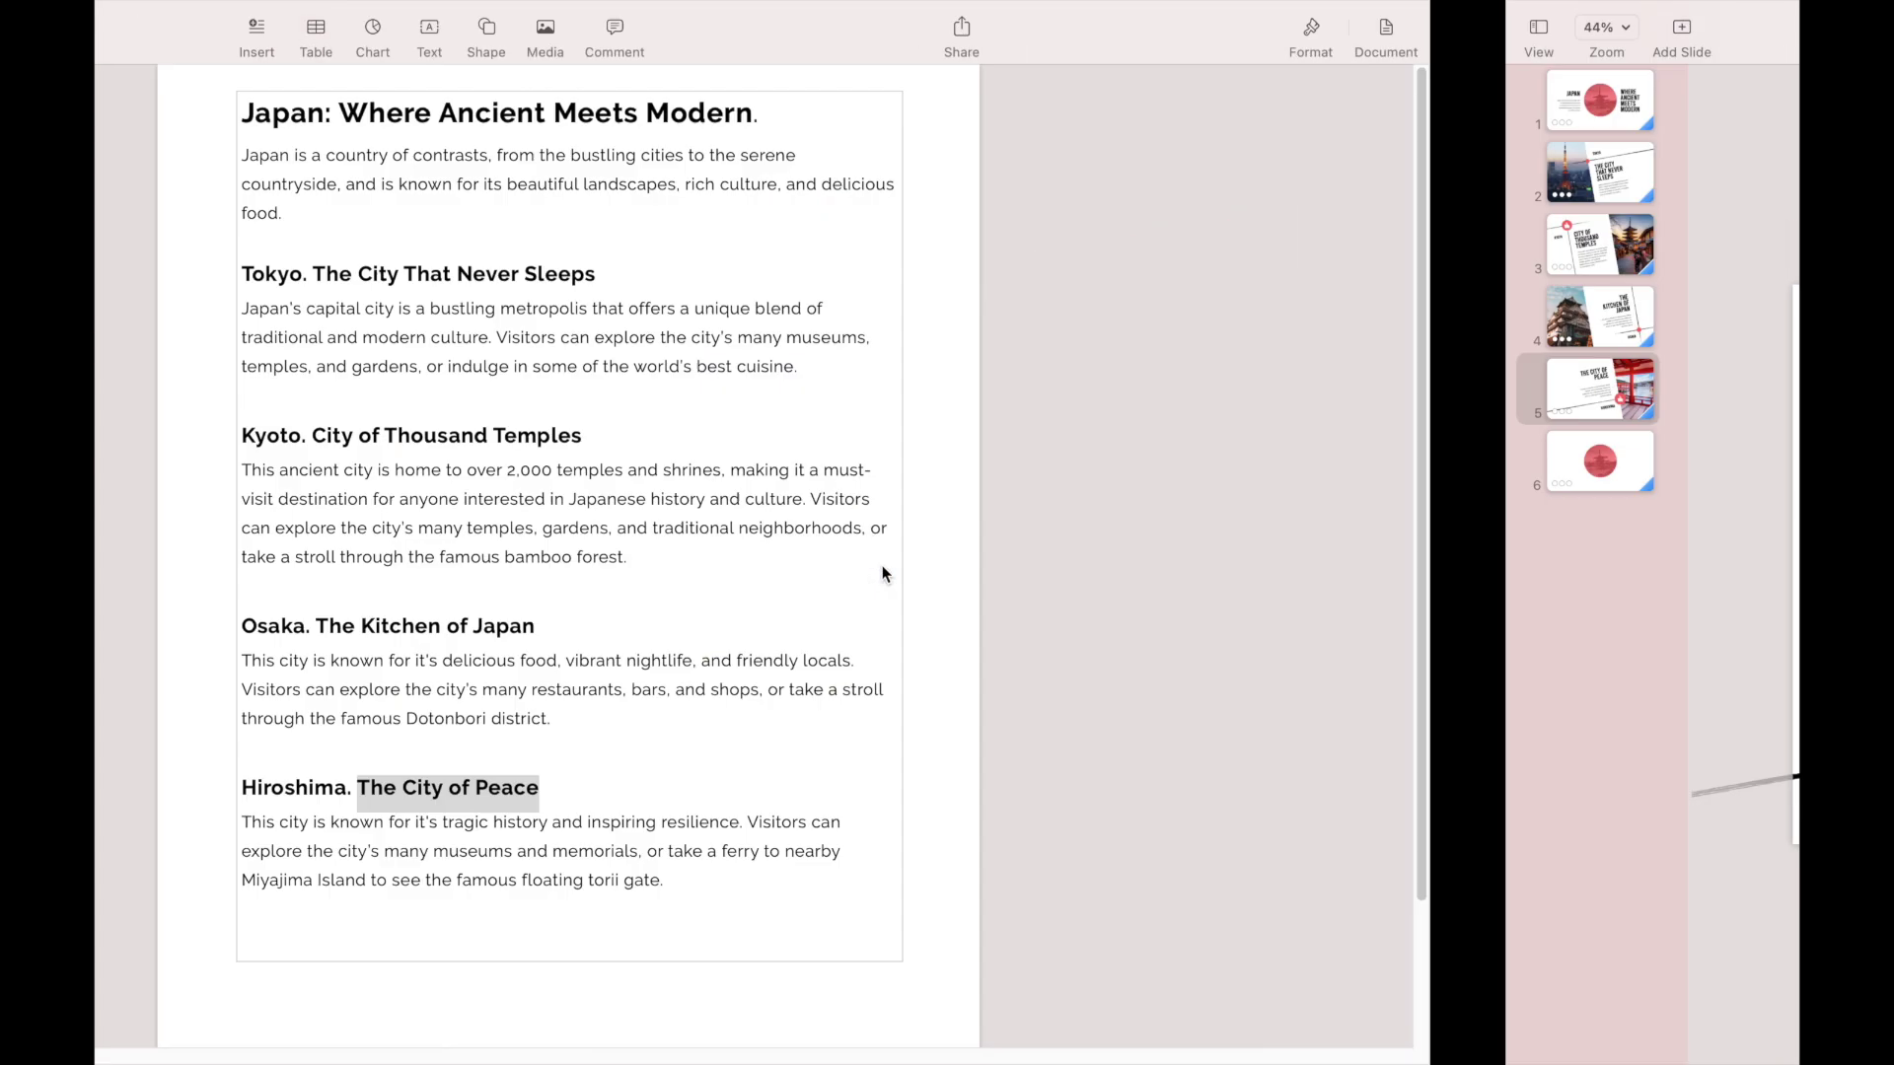
left_click_drag(612, 821, 1031, 881)
right_click(1048, 858)
left_click(1074, 856)
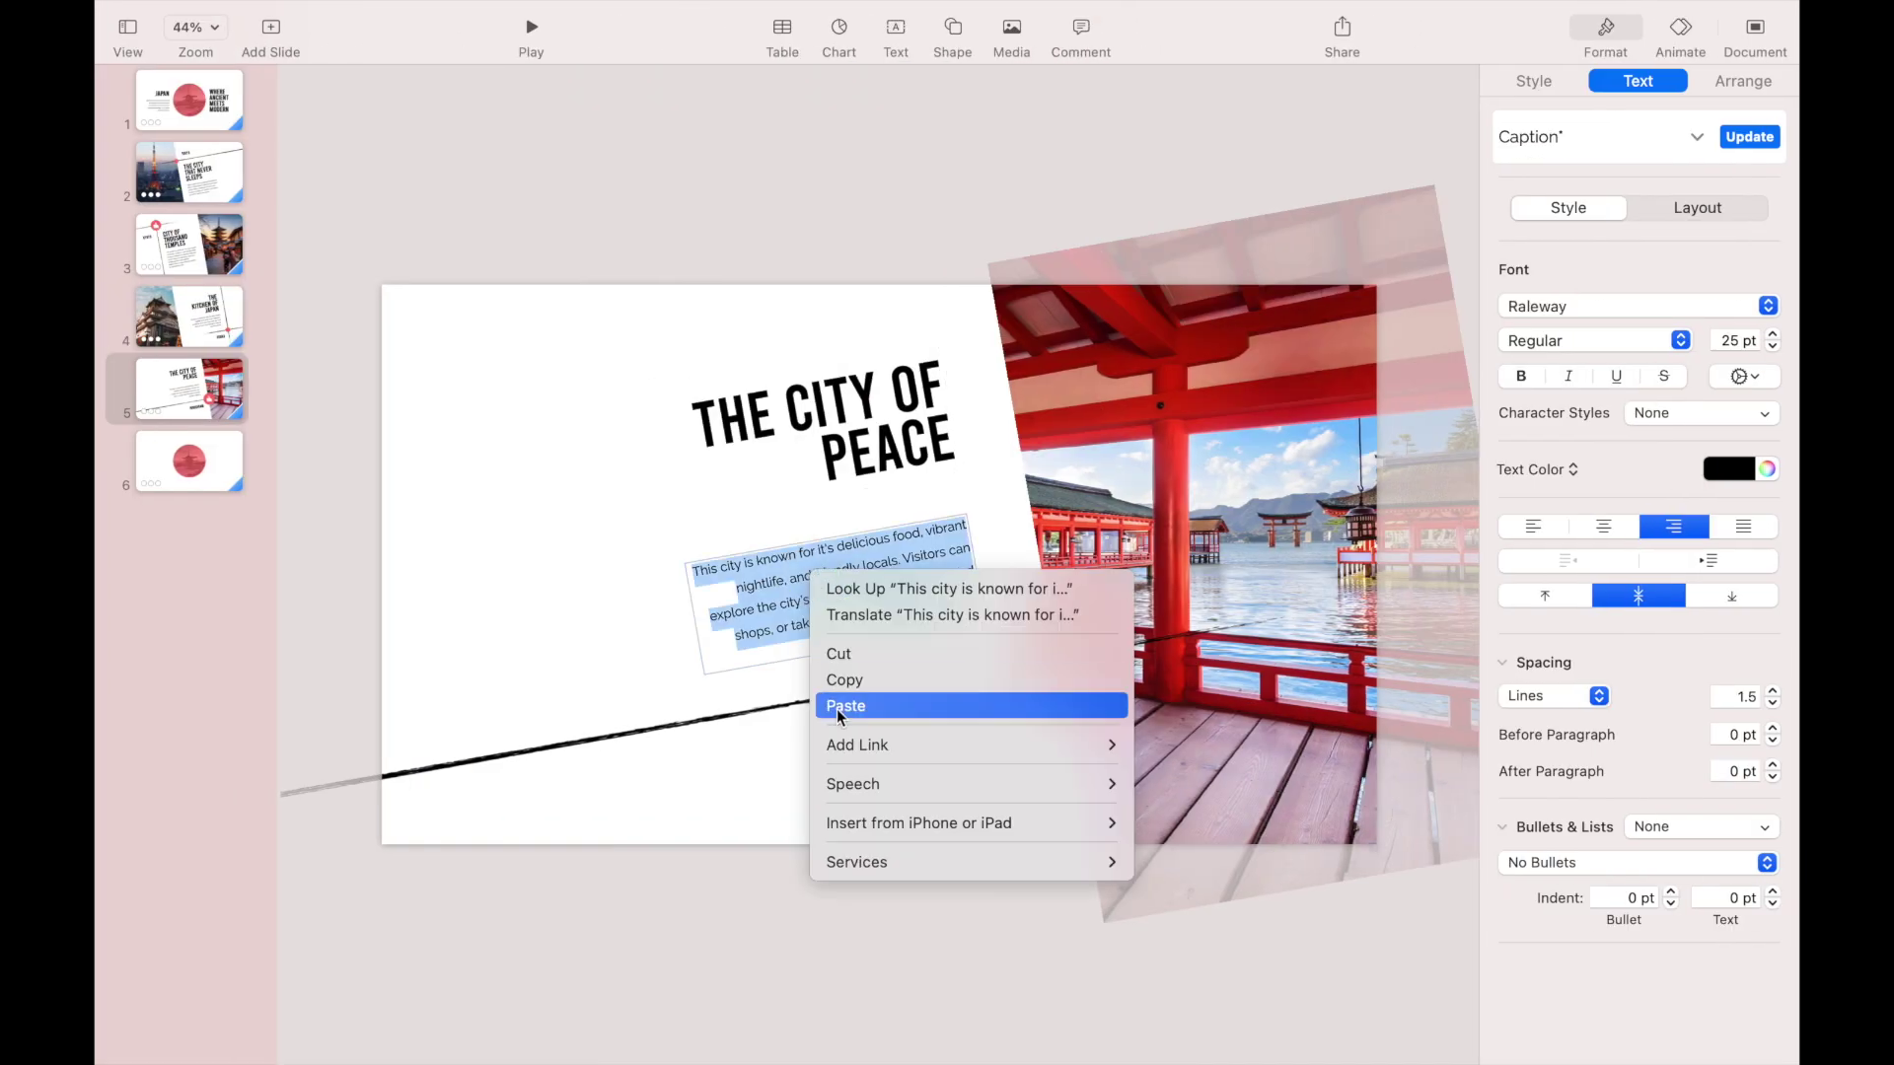
left_click(845, 707)
left_click(881, 299)
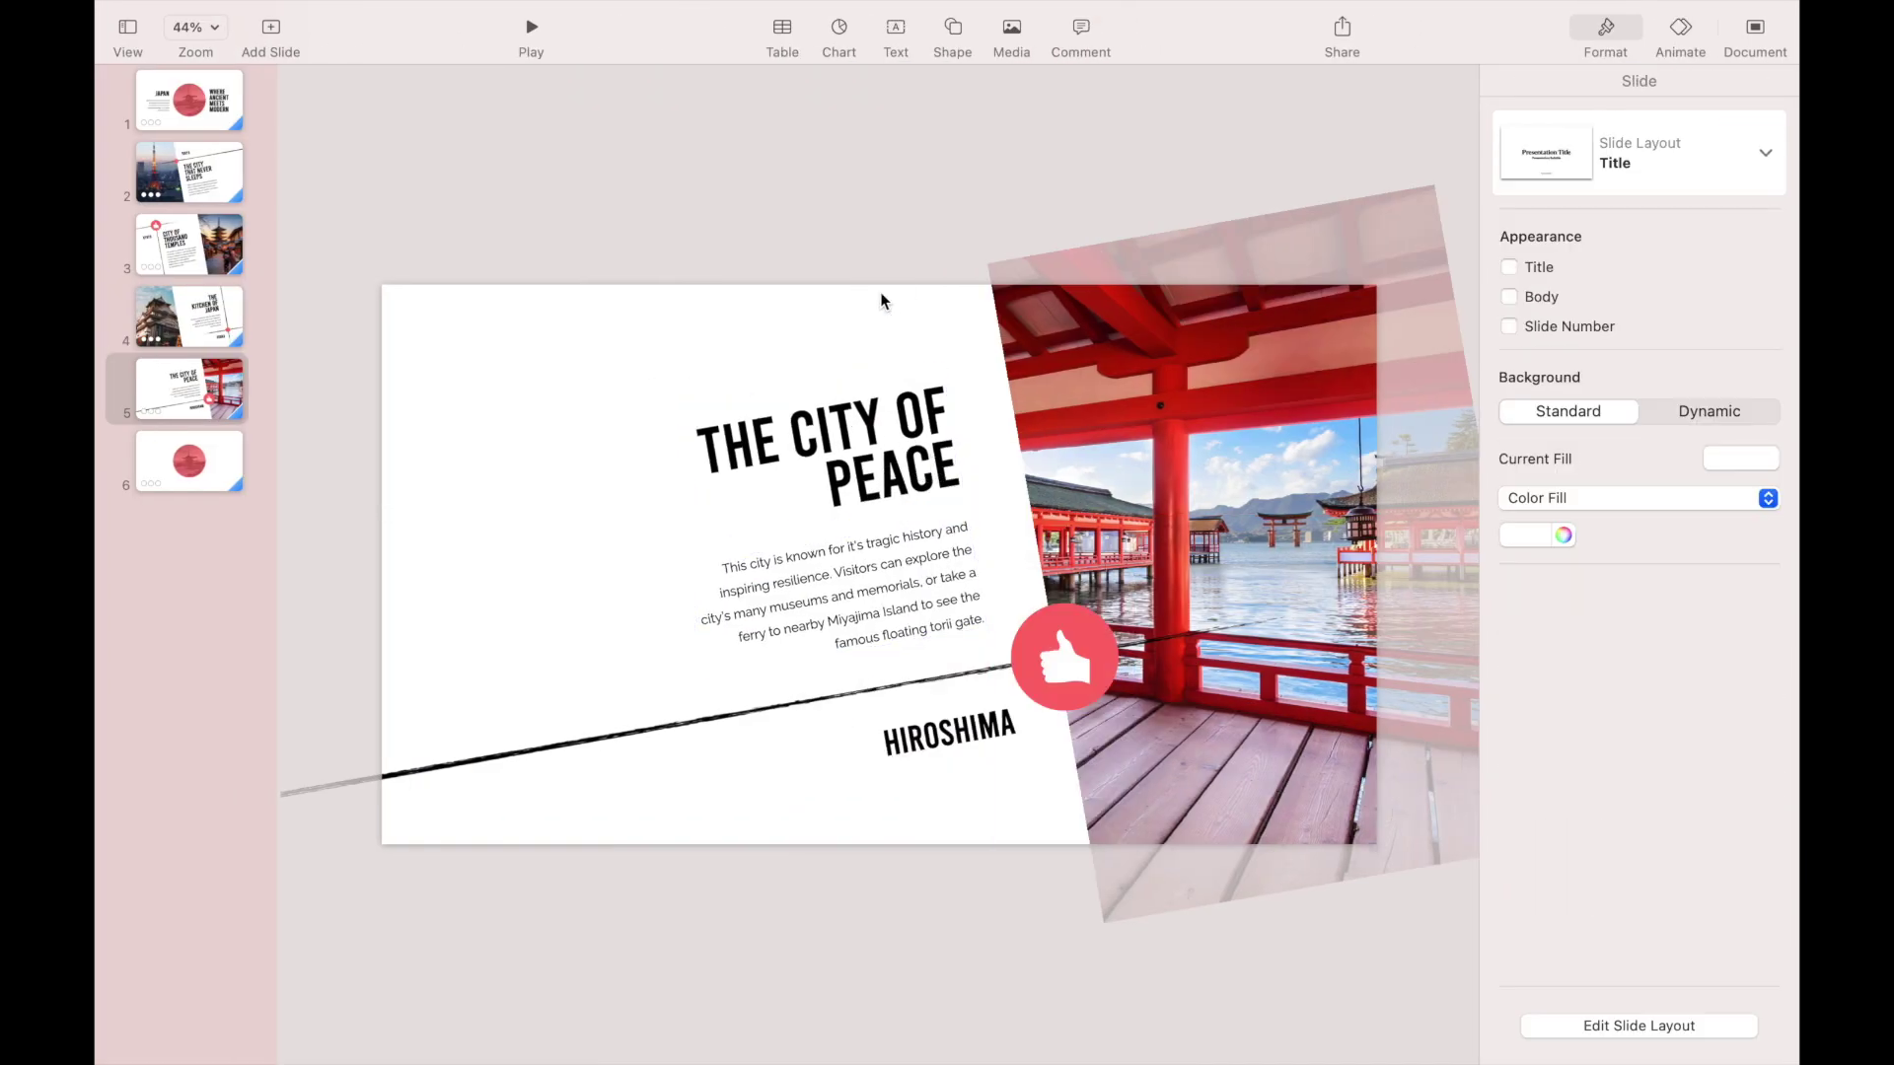
Add a Pop build-out effect to the thumbs-up icon on slide 5.
left_click(1066, 689)
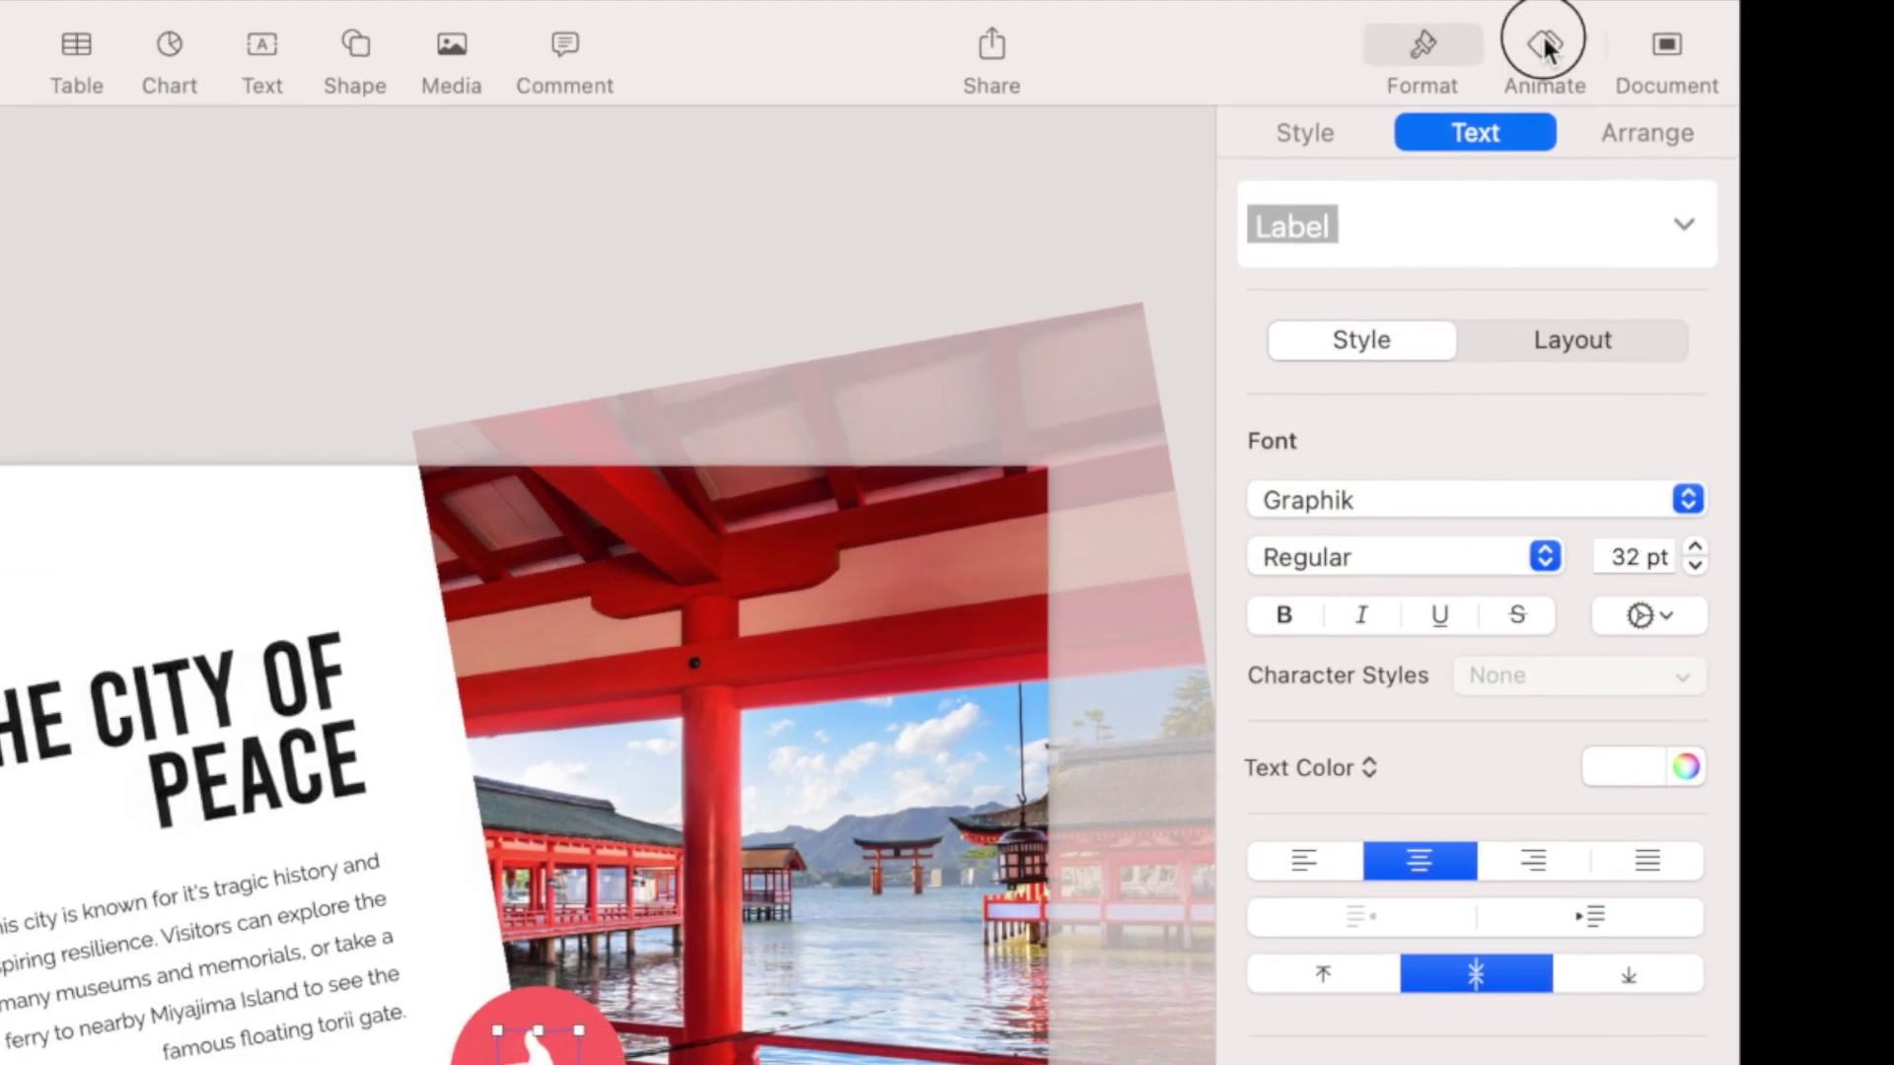
left_click(1680, 32)
left_click(1614, 146)
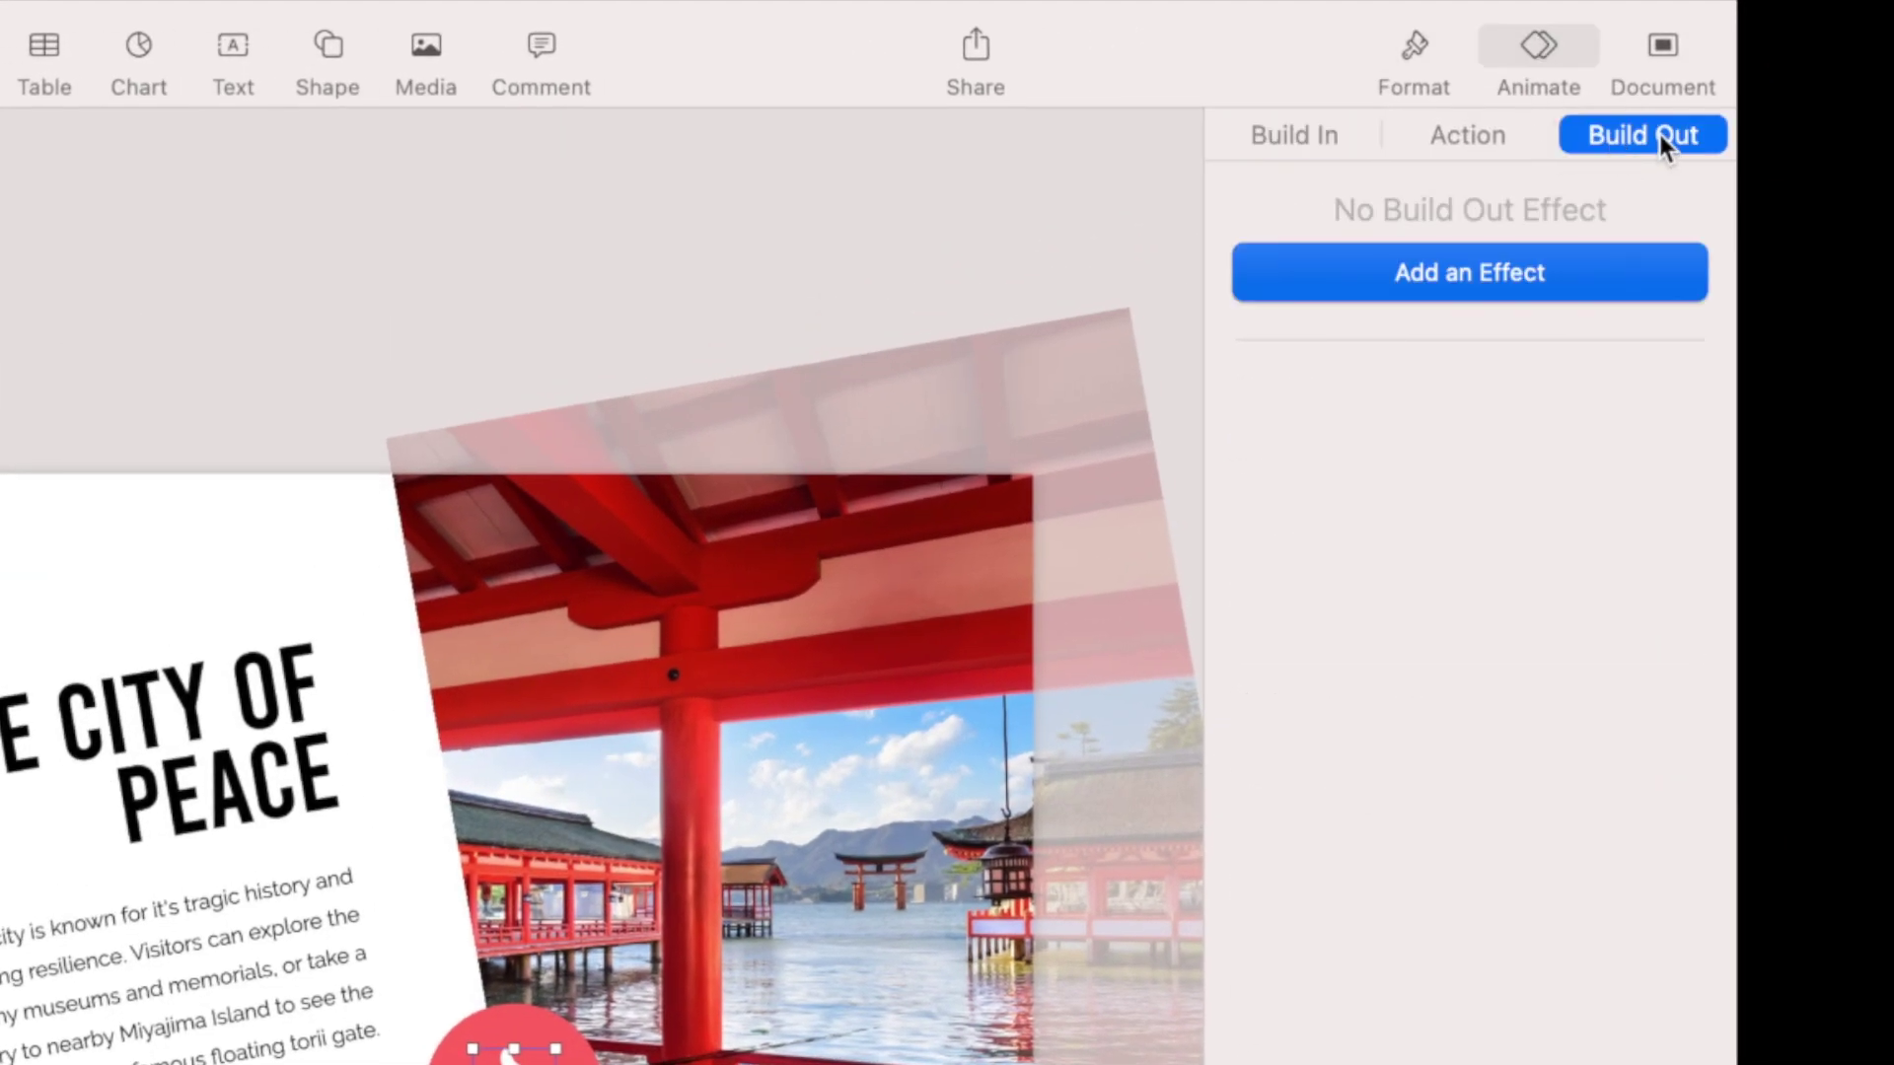
left_click(1497, 272)
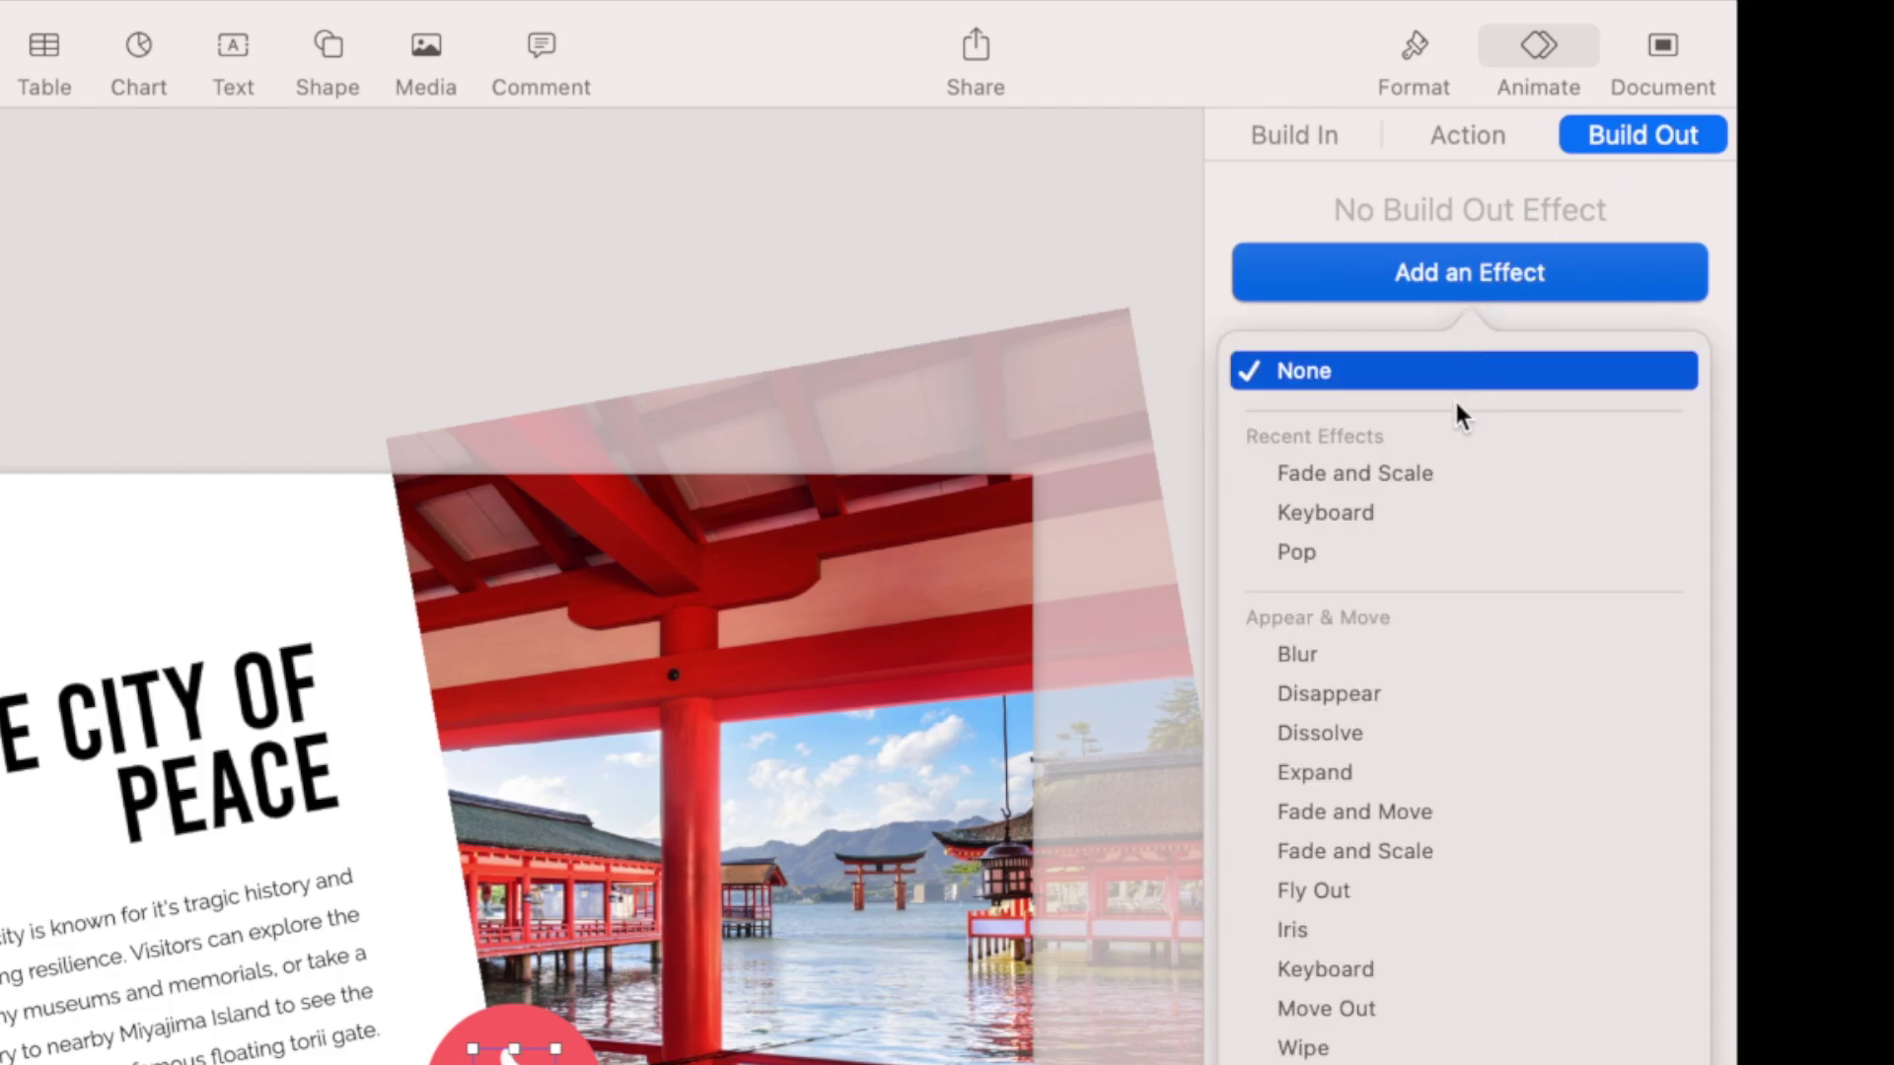
left_click(1426, 552)
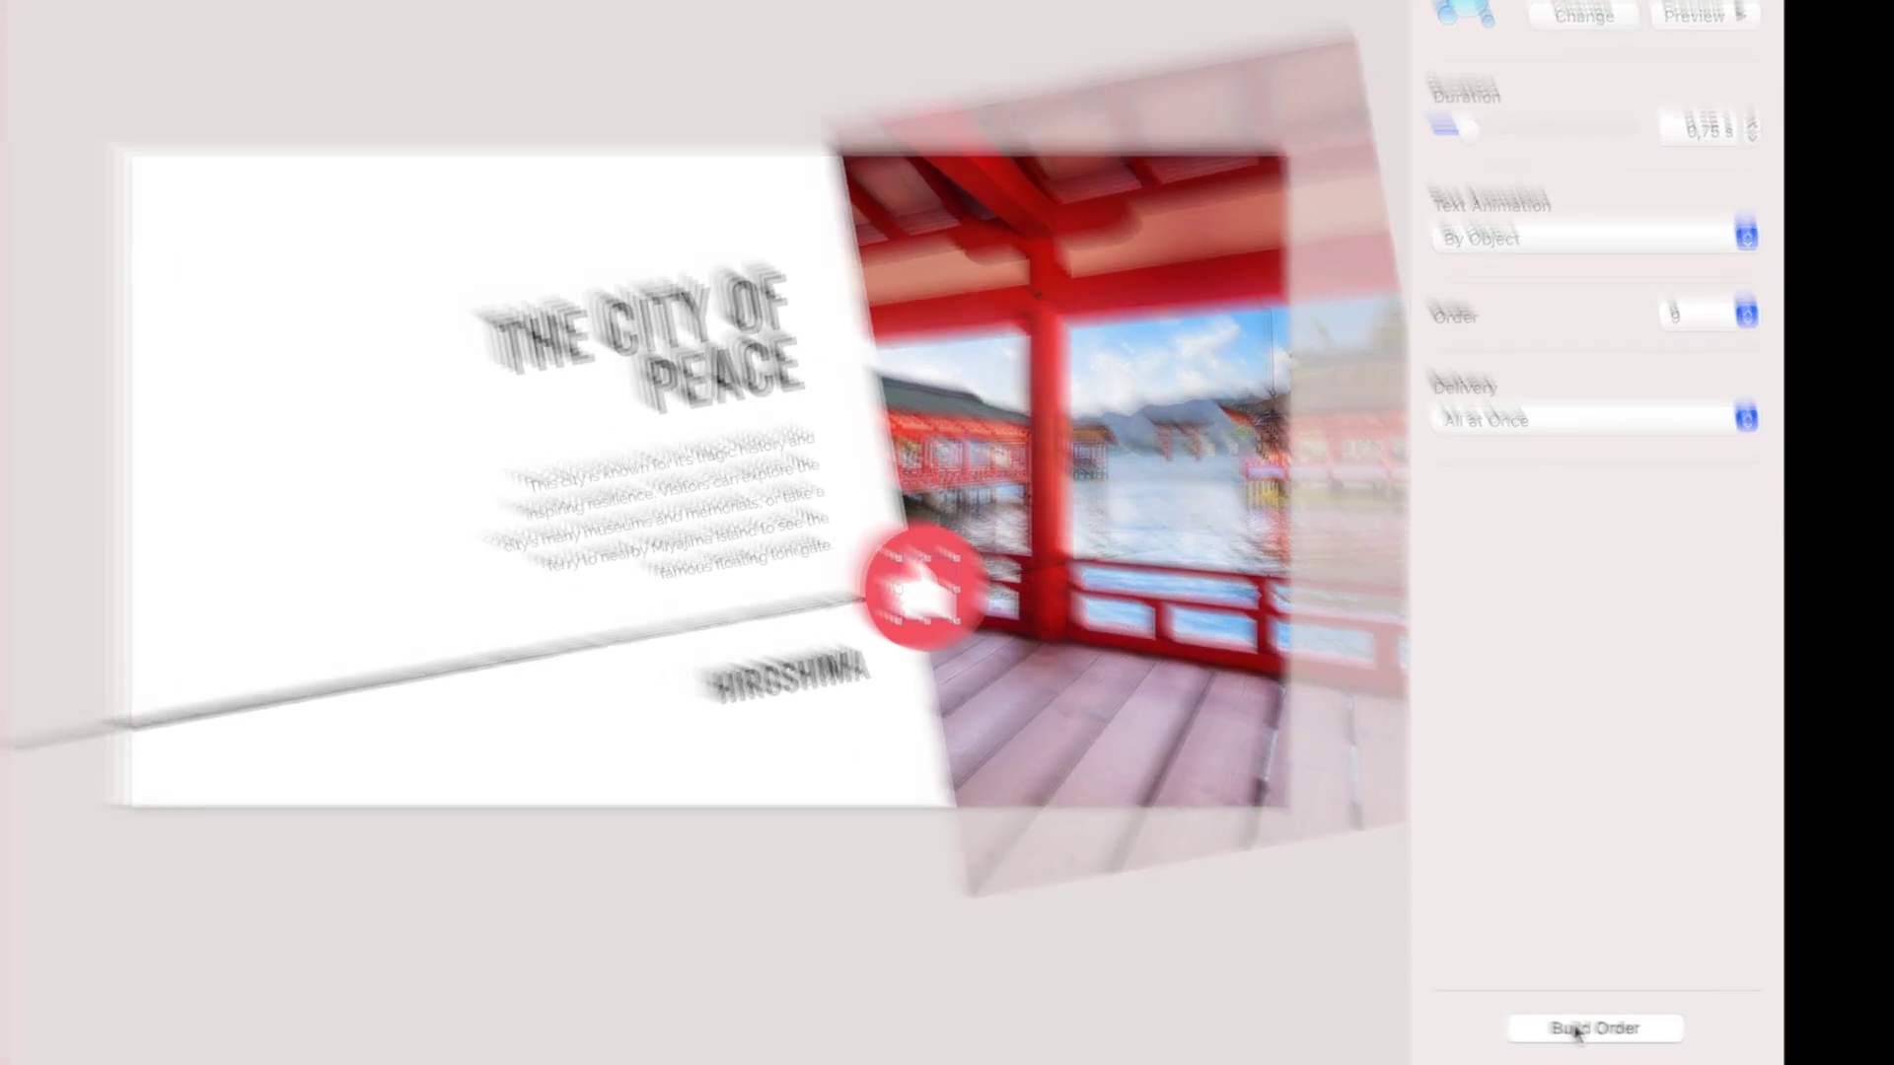
Set the thumbs-up icon's build-out on slide 5 to start With Build 6 in the build order.
left_click(1620, 1029)
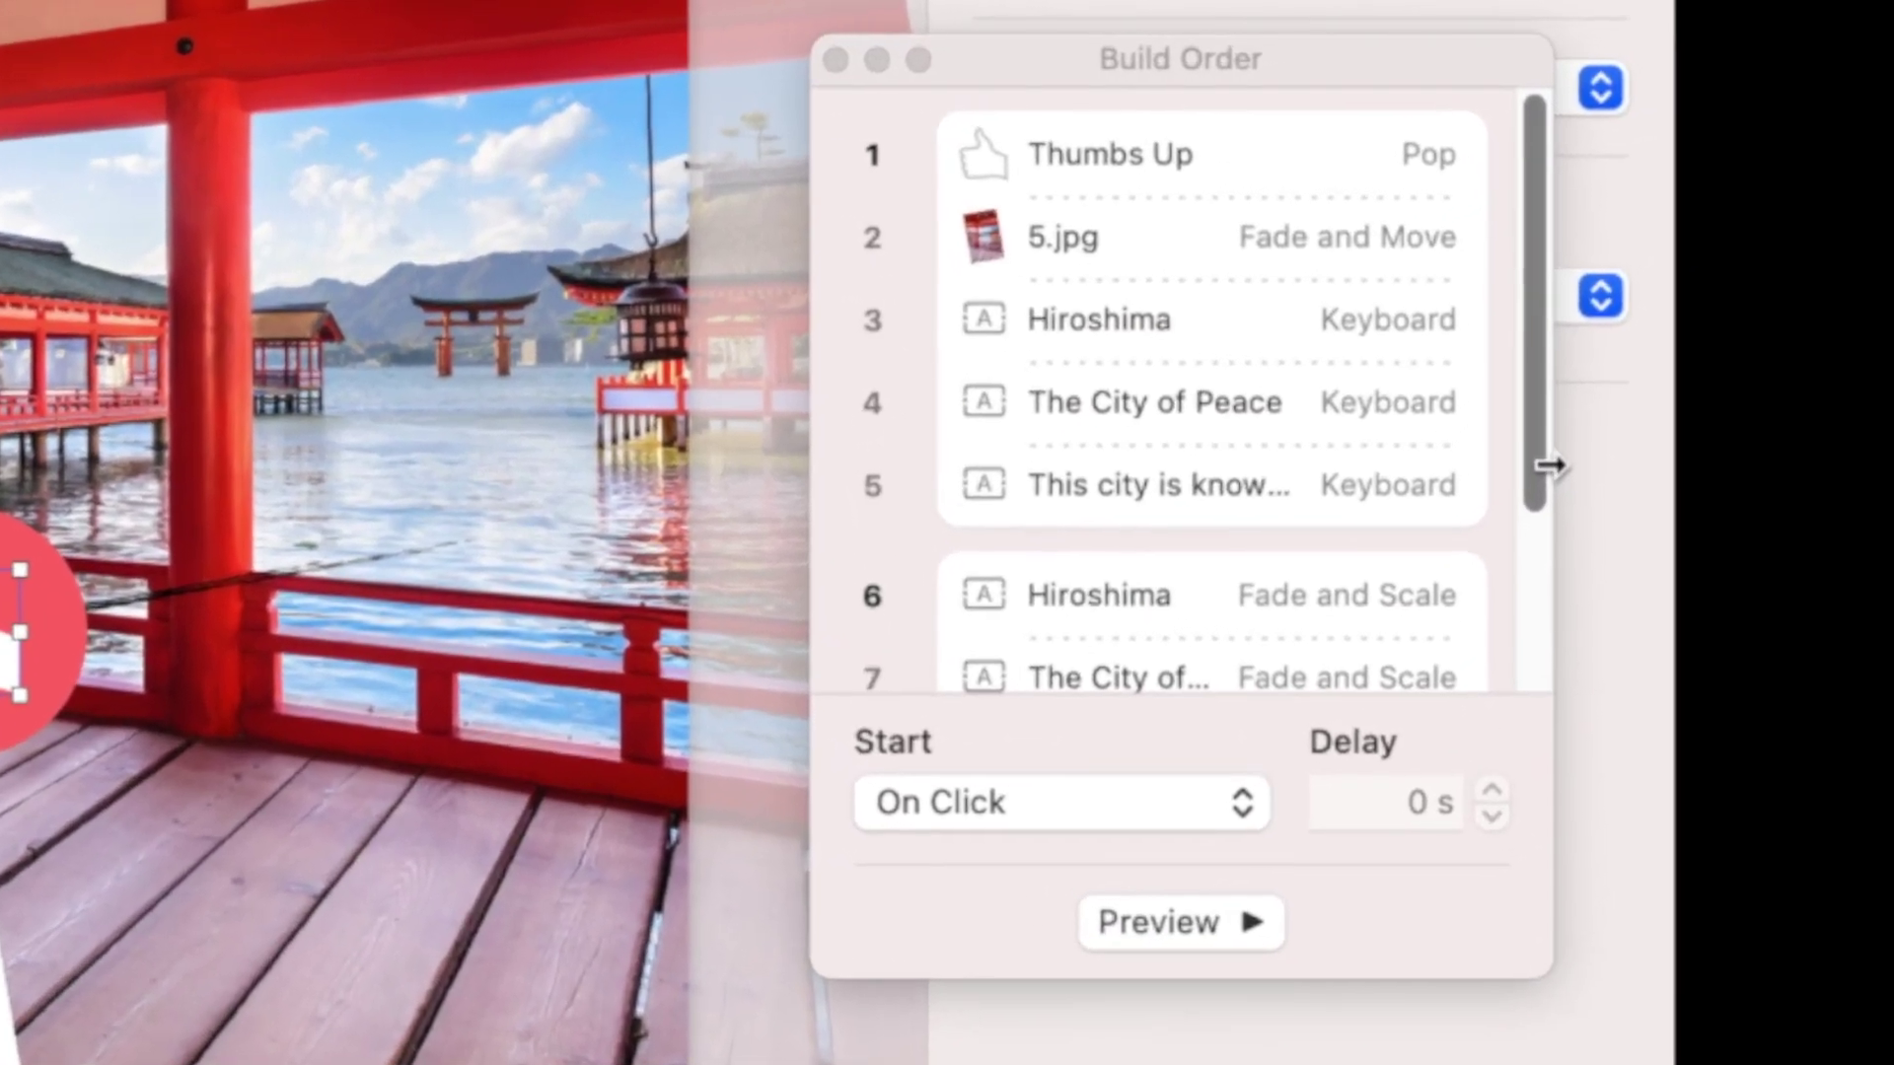
left_click(1656, 340)
left_click_drag(1530, 491, 1541, 682)
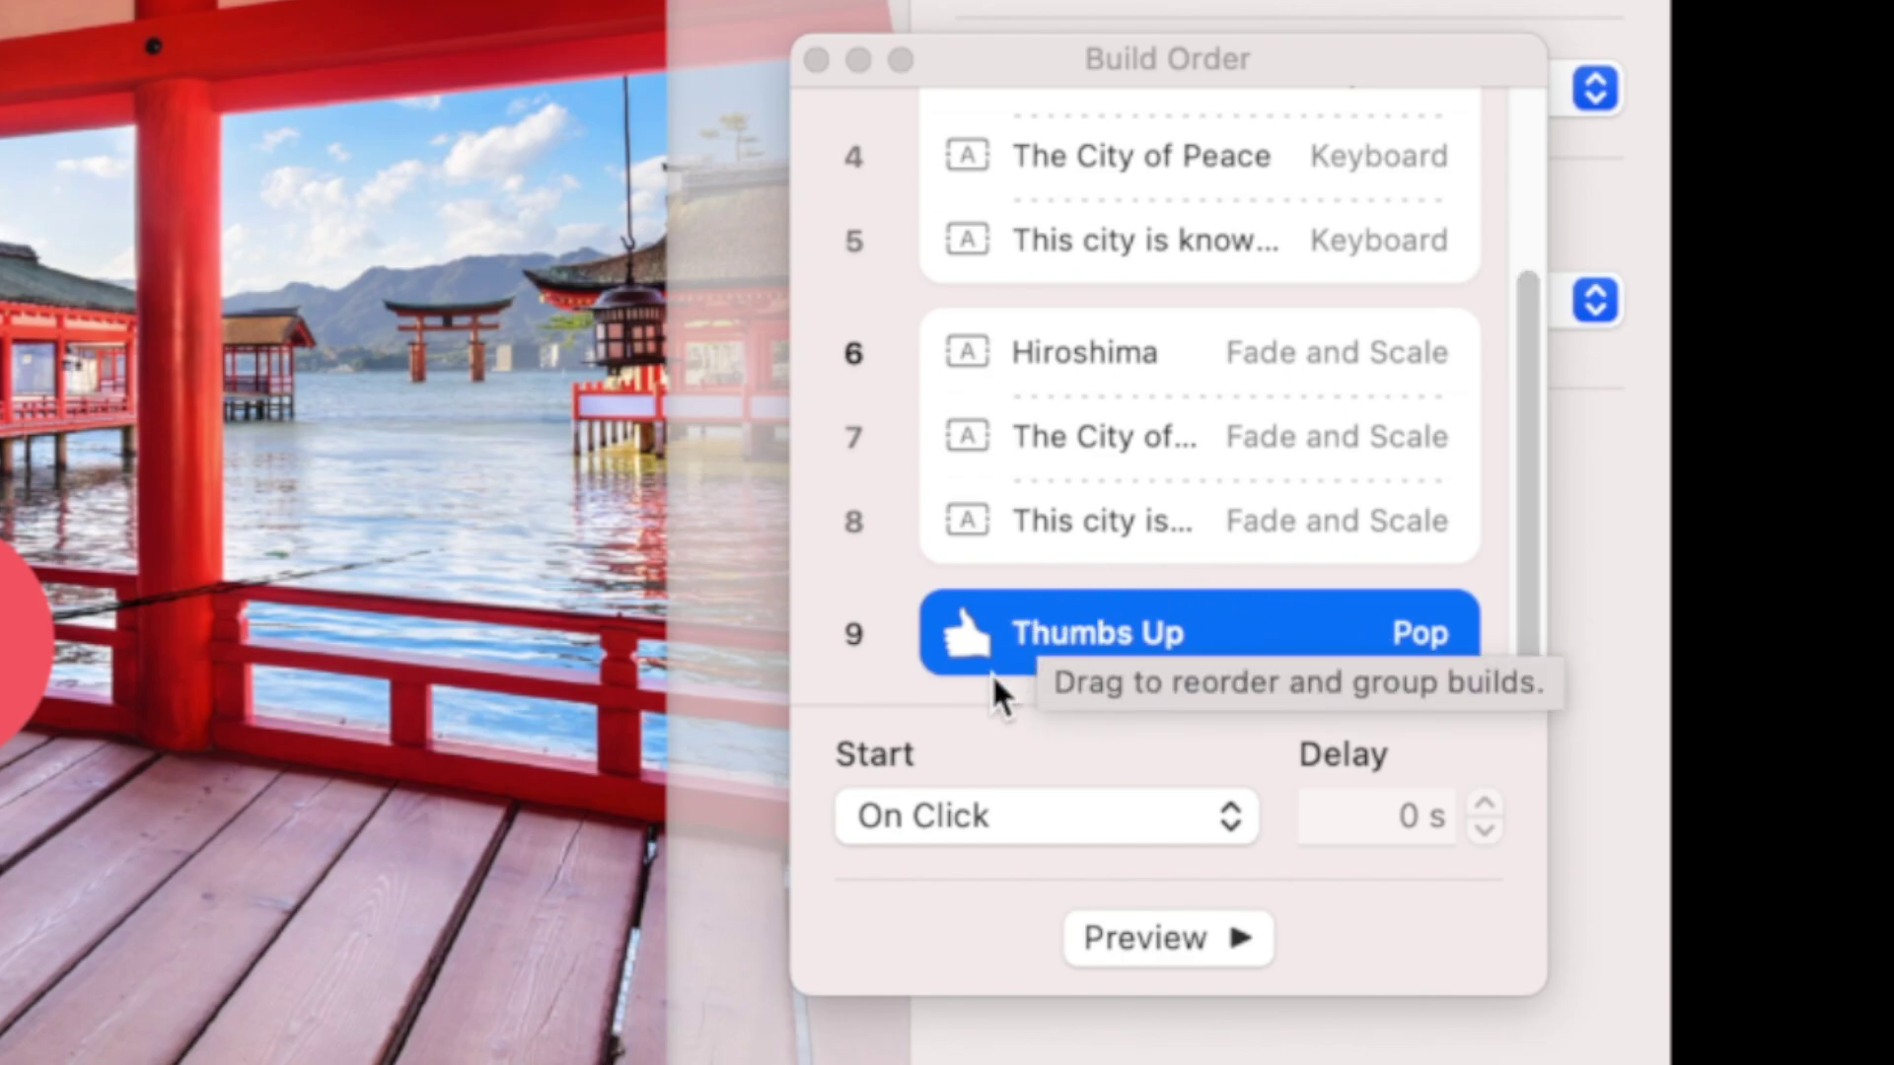
left_click(997, 817)
left_click(997, 892)
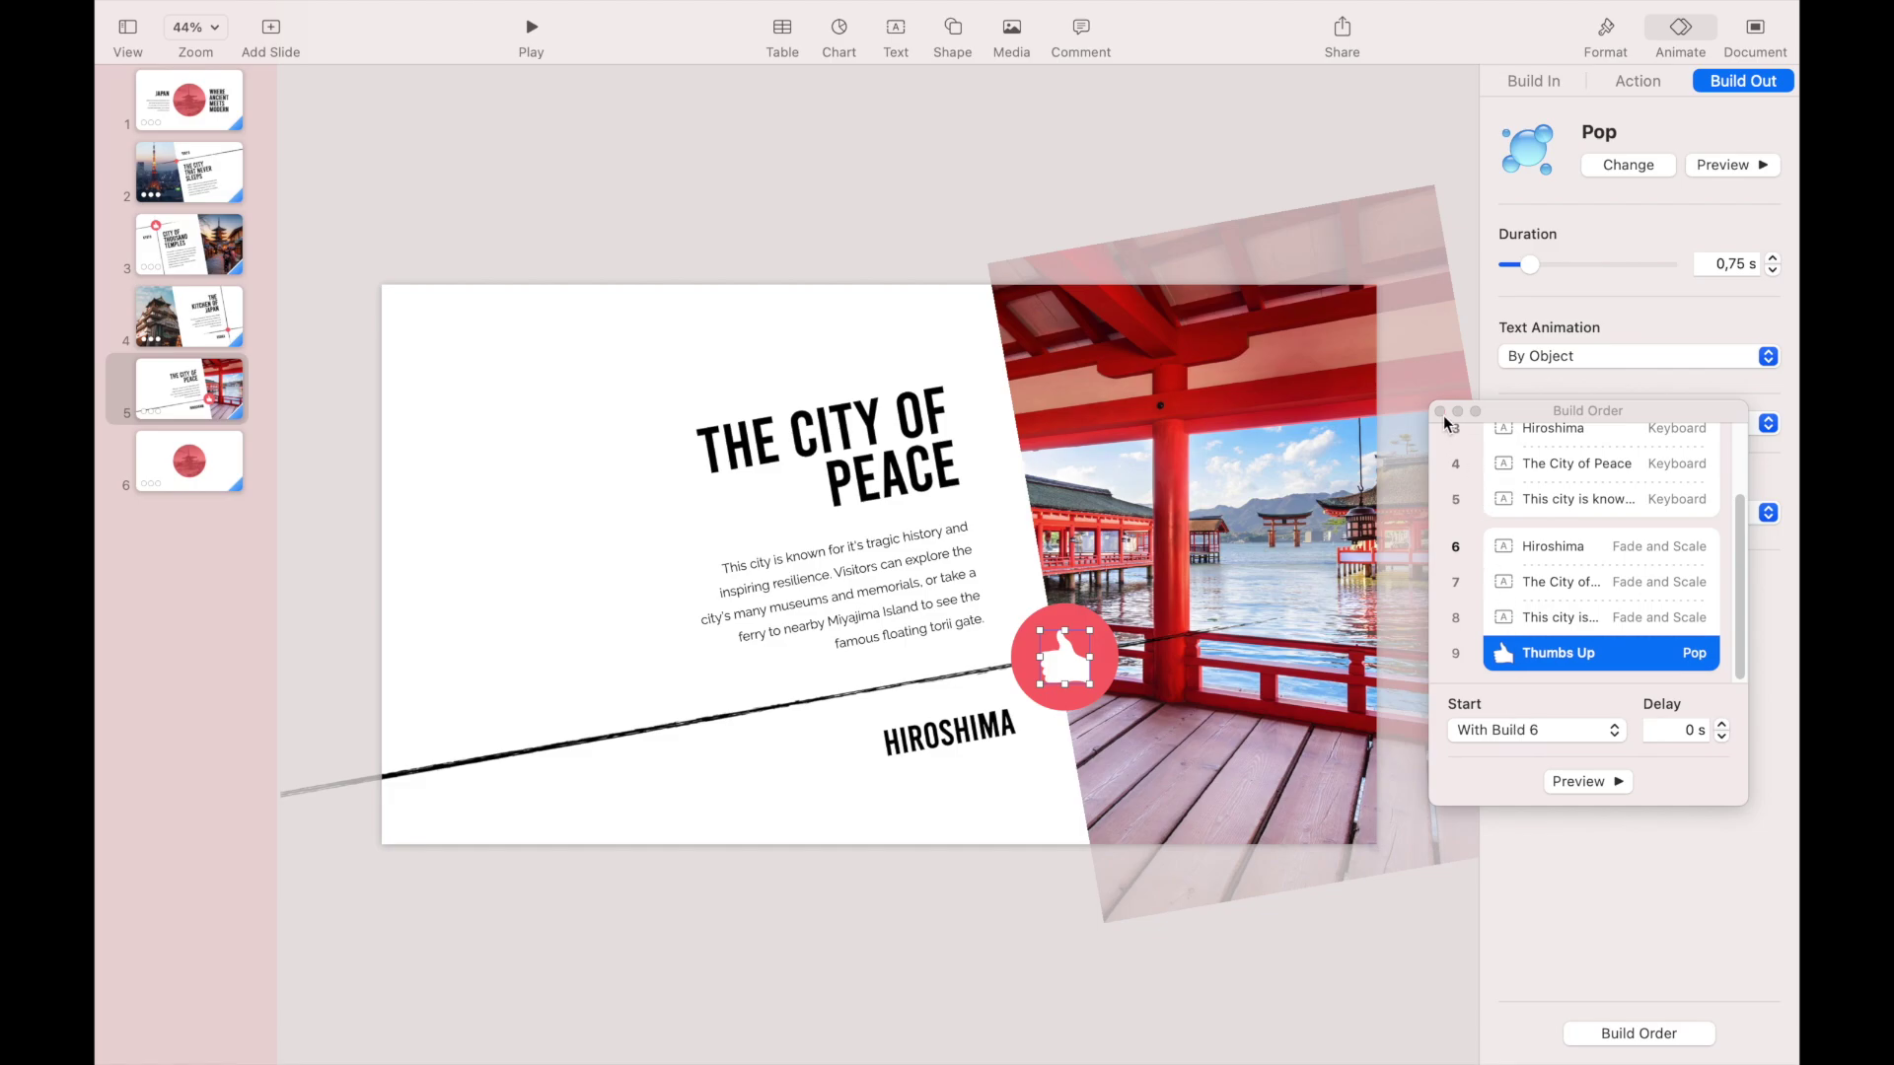
left_click(1440, 413)
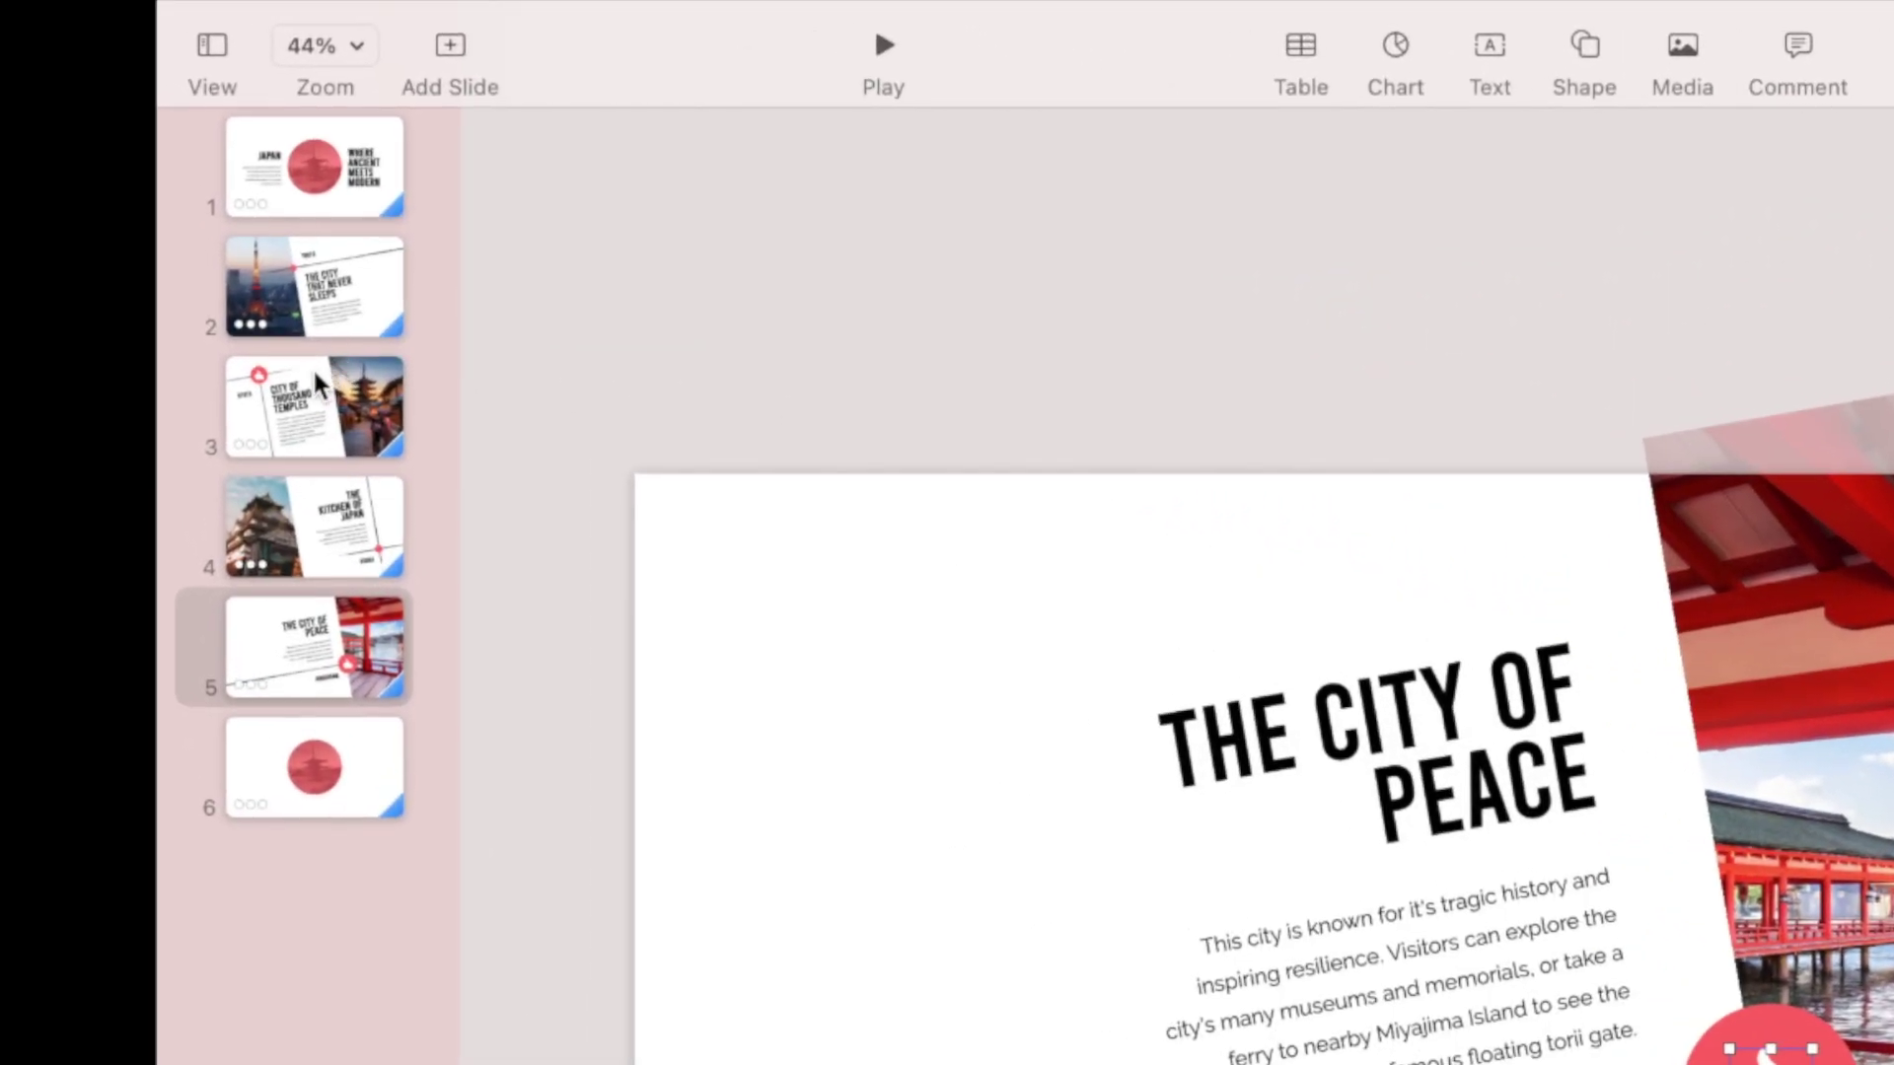
Add a Pop build-out effect to the thumbs-up icon on slide 3.
left_click(307, 395)
left_click(932, 643)
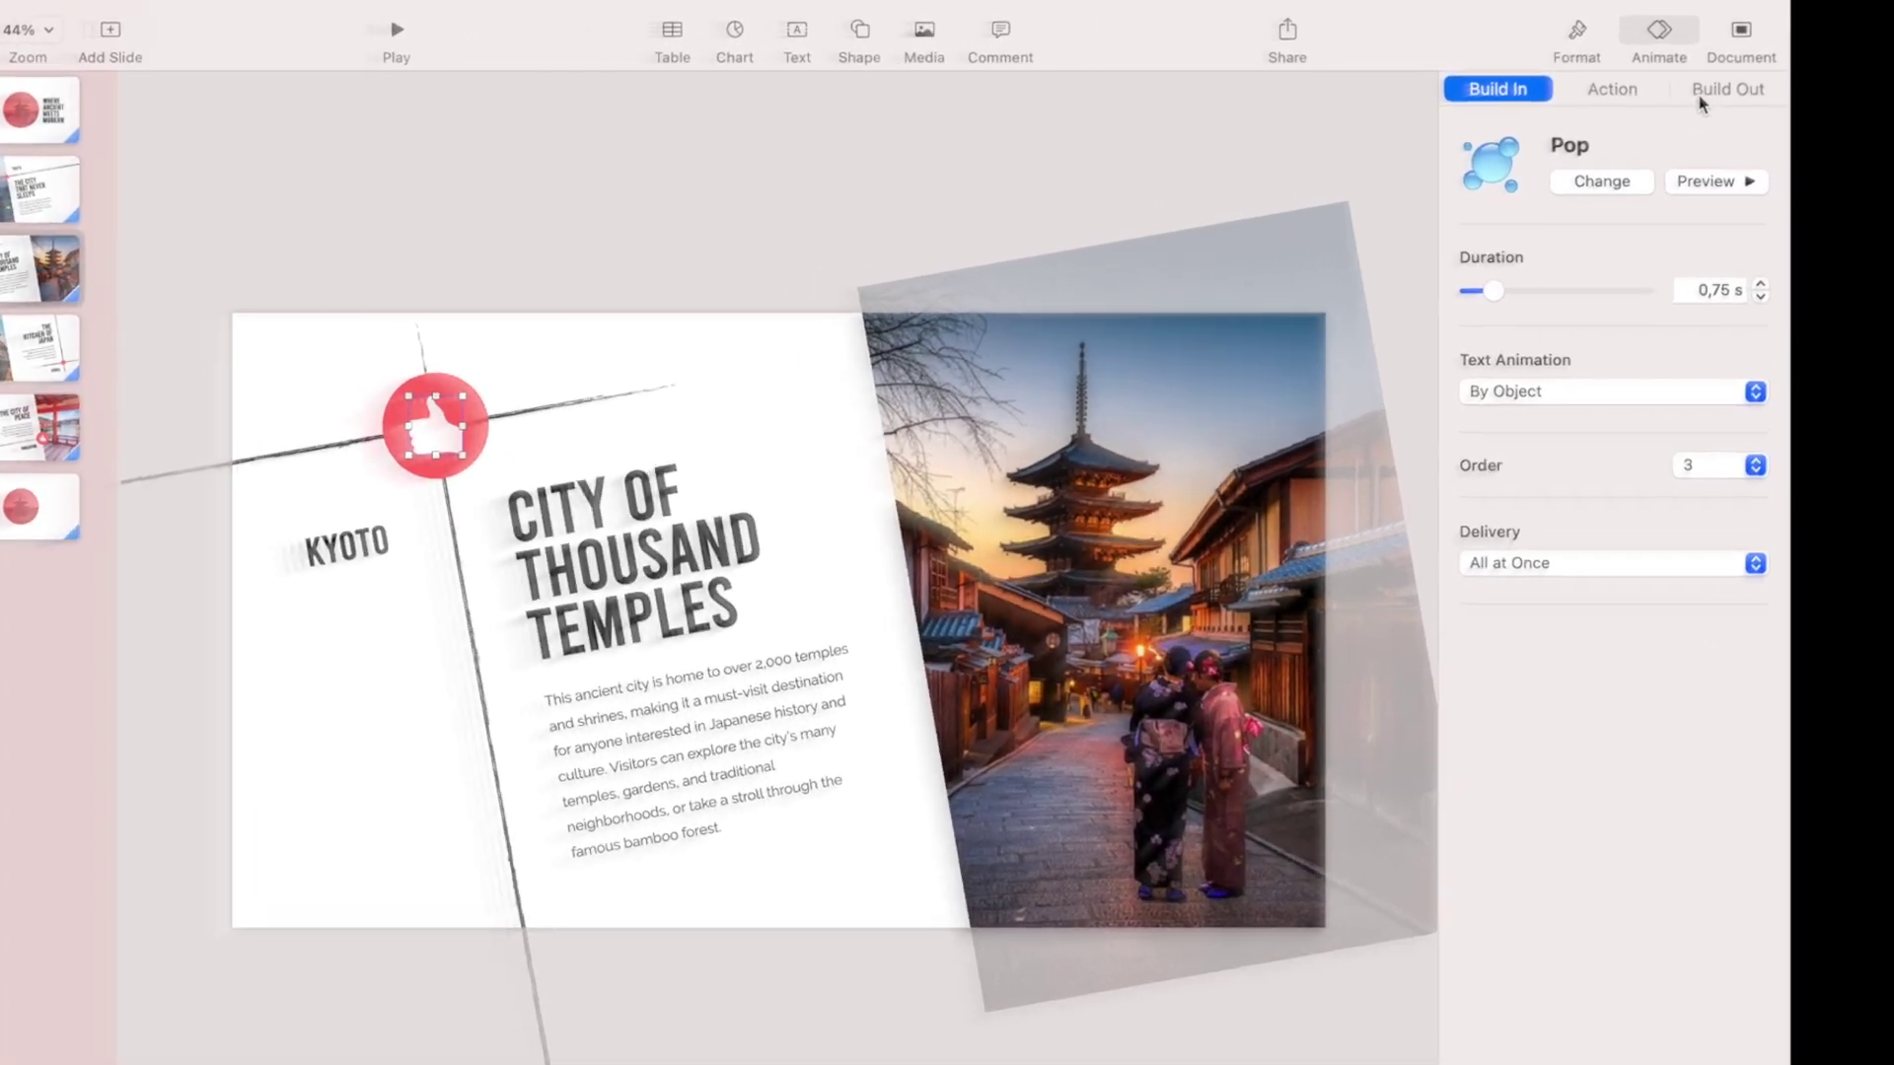
left_click(1699, 101)
left_click(1615, 182)
left_click(1572, 320)
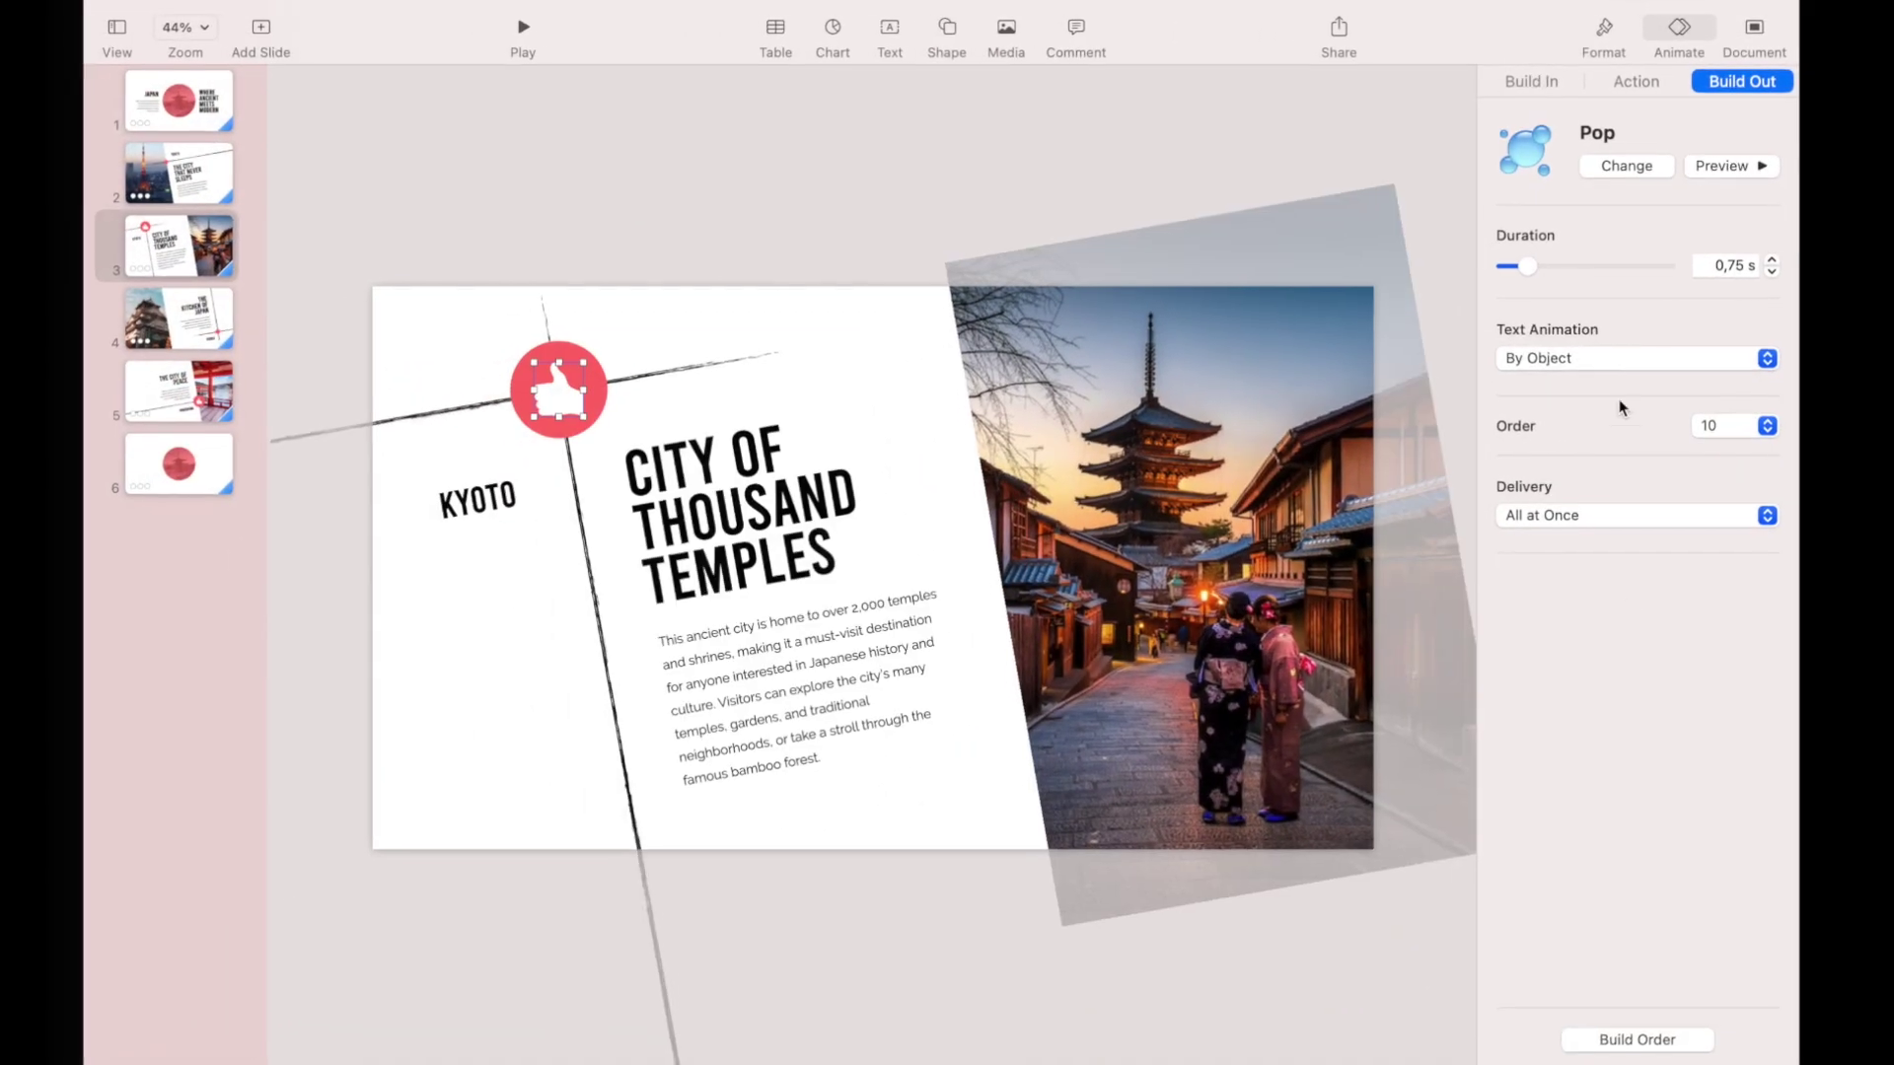
Set the thumbs-up icon's build-out on slide 3 to start With Build 7 in the build order.
left_click(1636, 1040)
scroll(1726, 691, "down", 3)
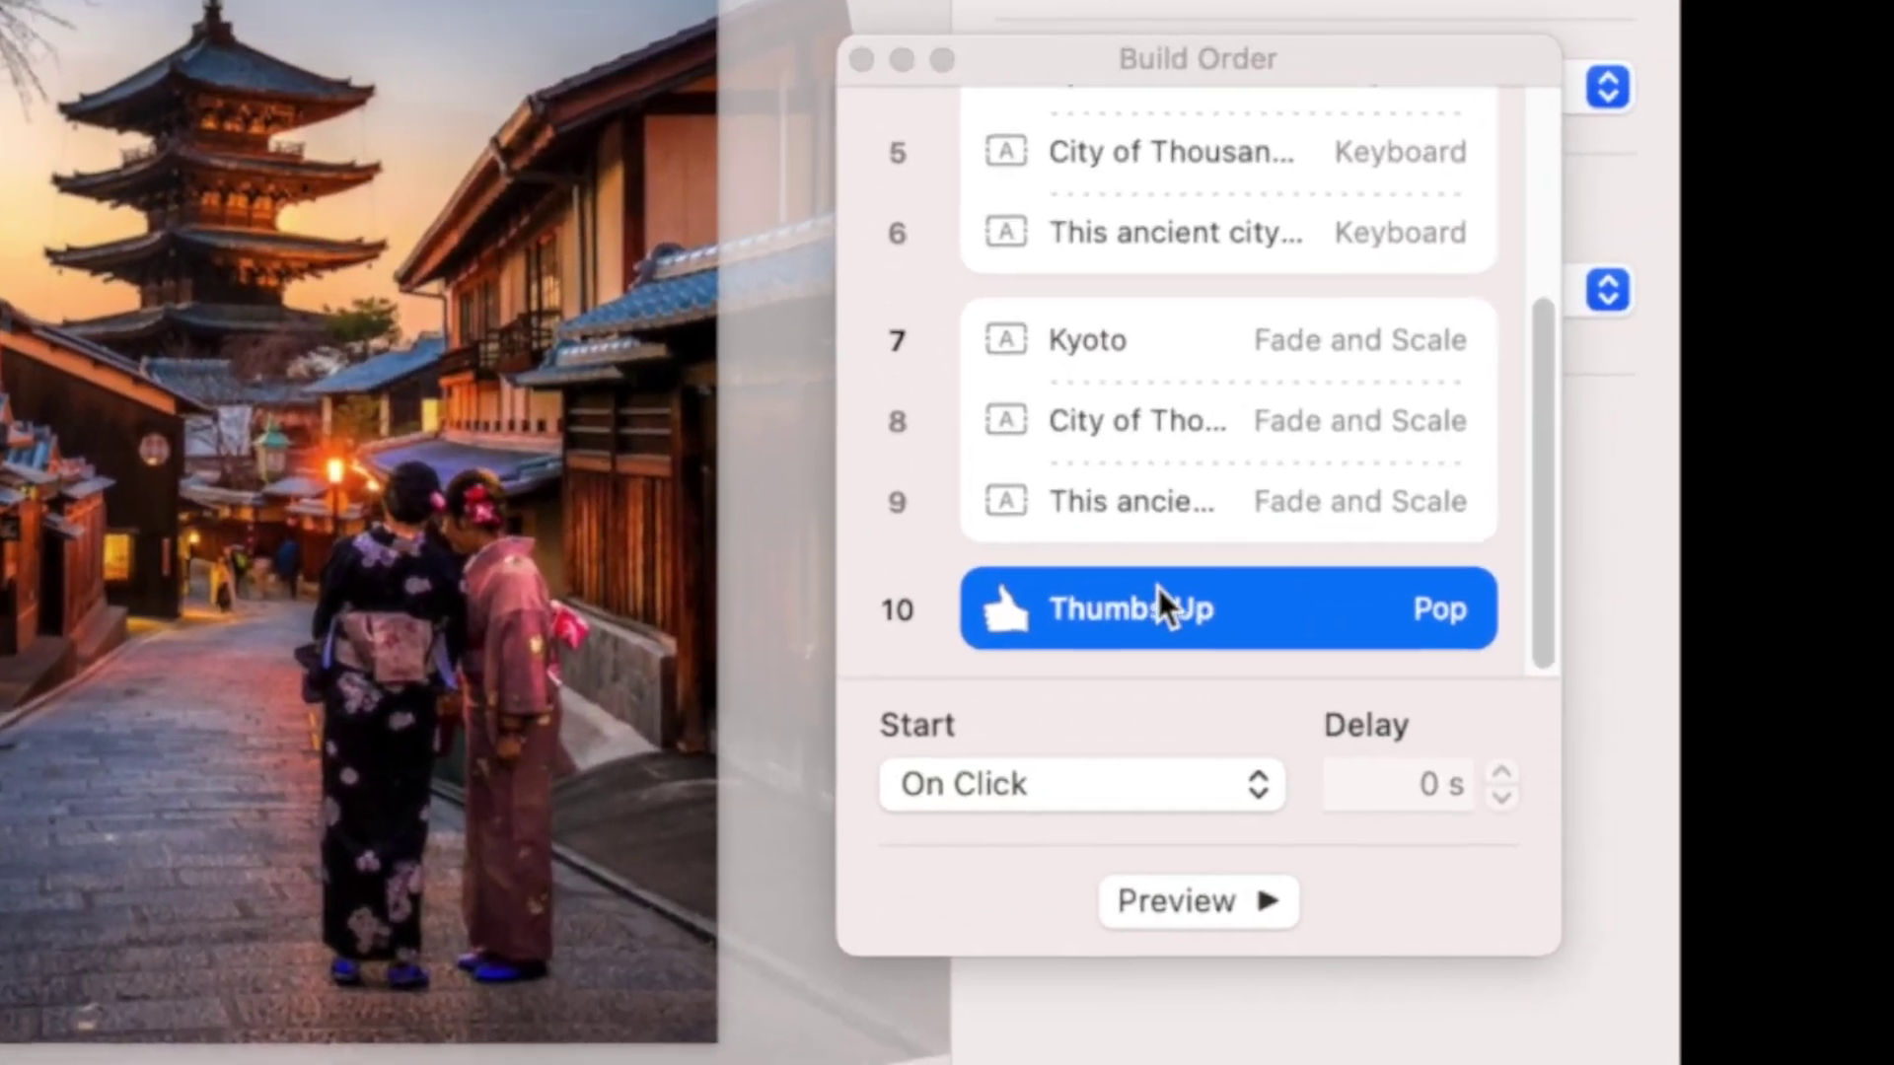
left_click(1031, 794)
left_click(1021, 856)
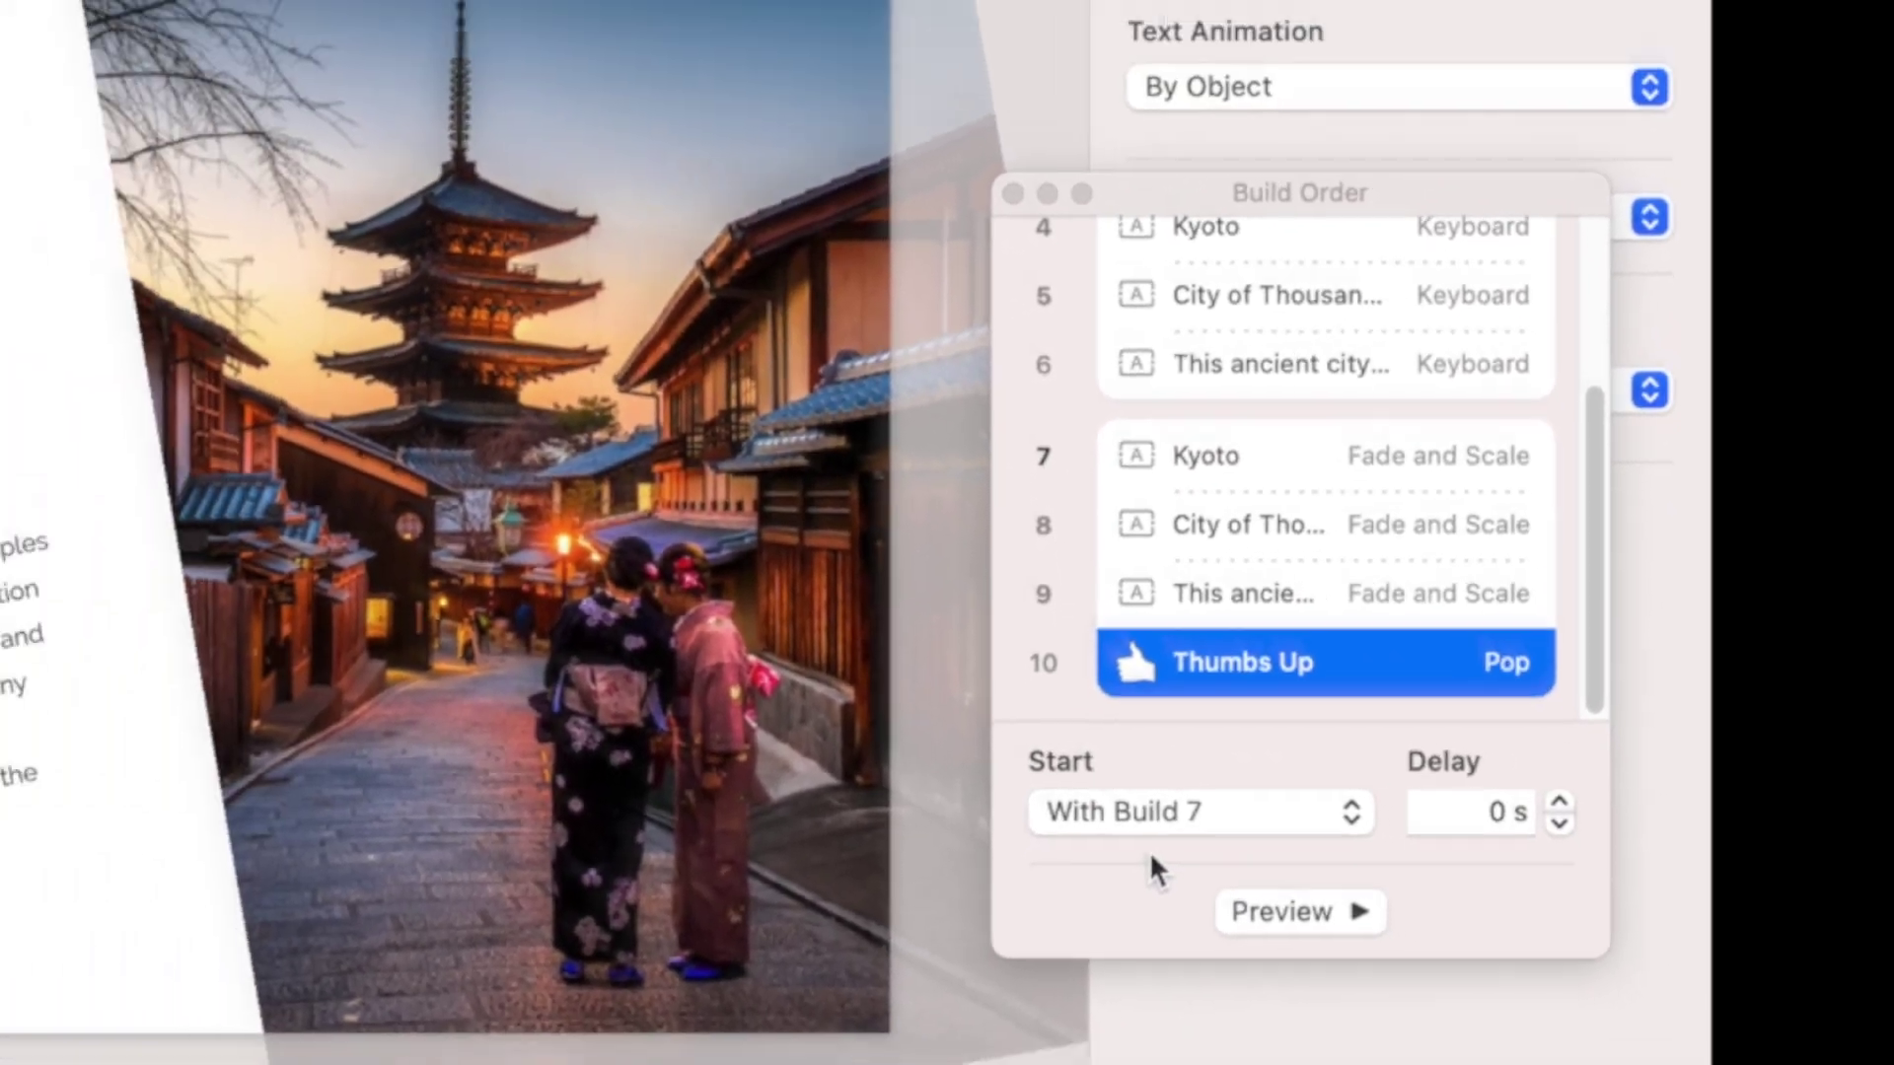
left_click(1438, 410)
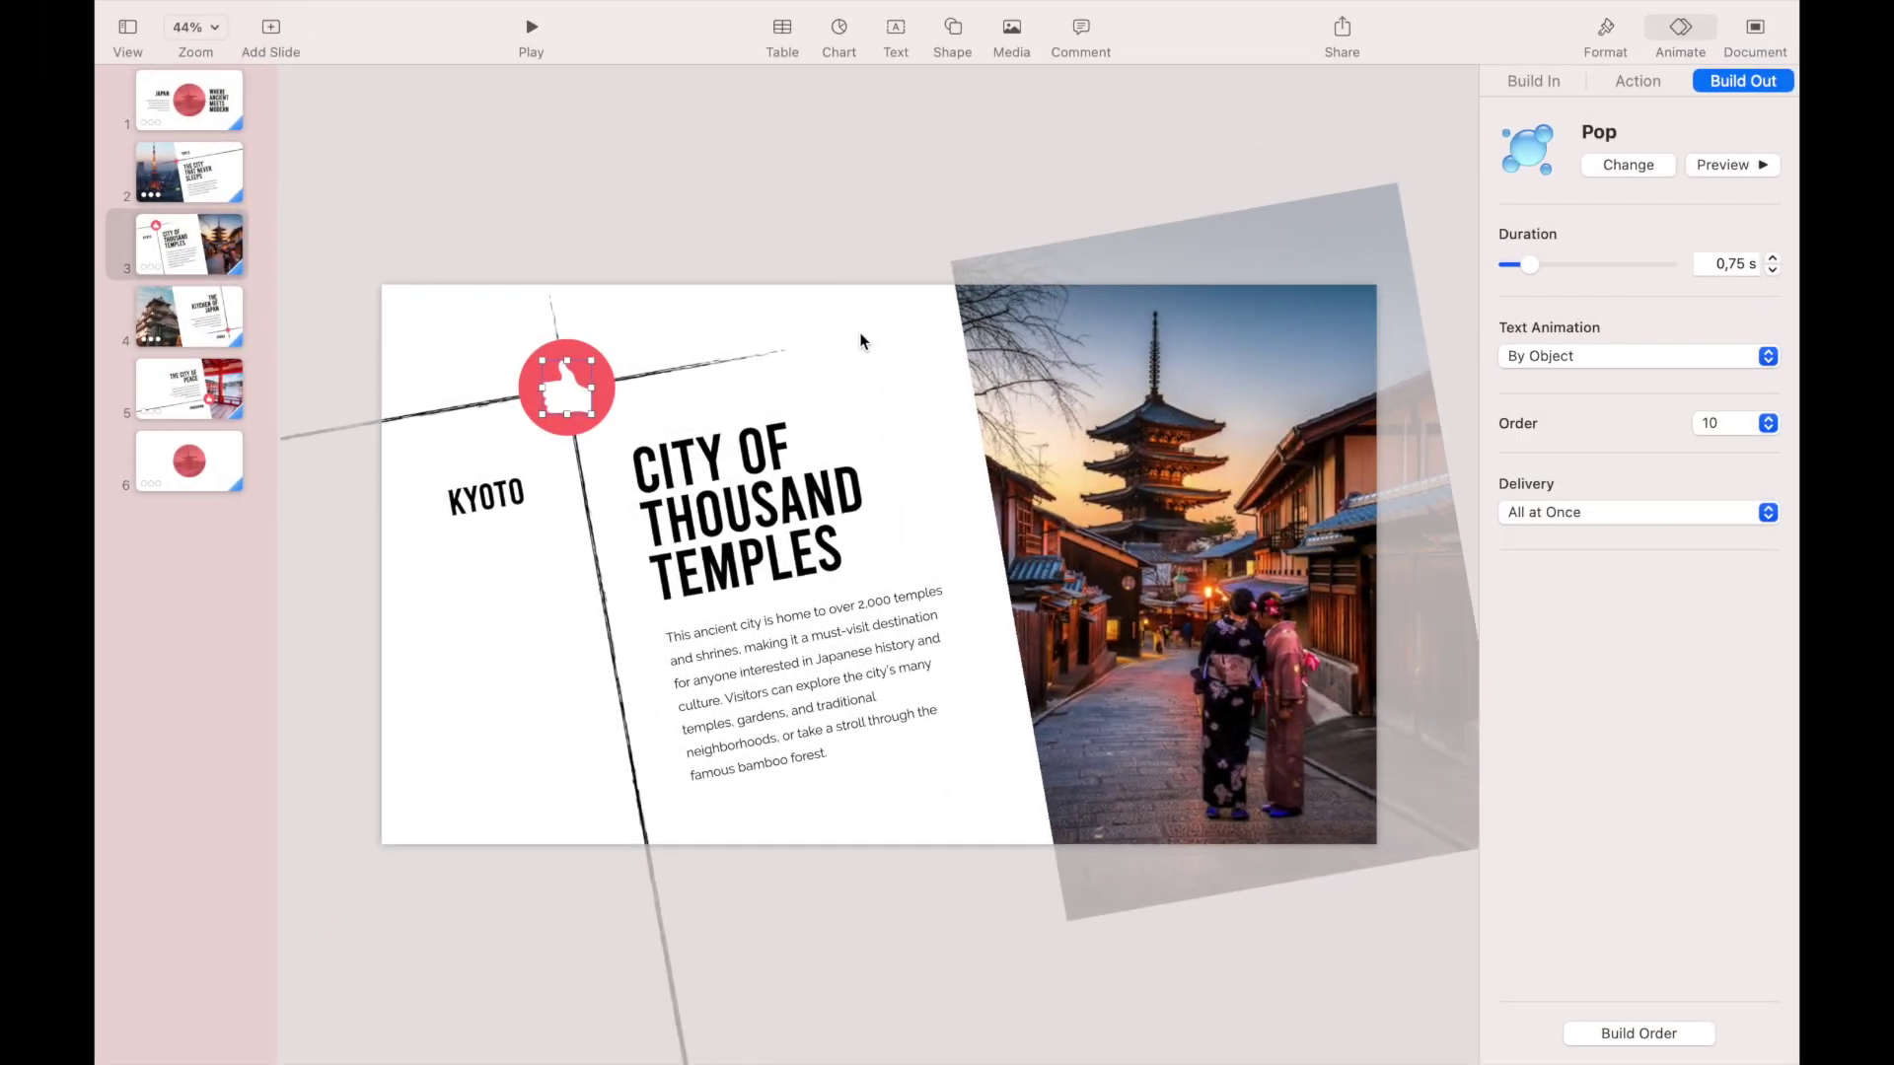
Copy the JAPAN heading, the Japan description and the WHERE ANCIENT MEETS MODERN text from slide 1 onto slide 6.
left_click(207, 118)
left_click(612, 500)
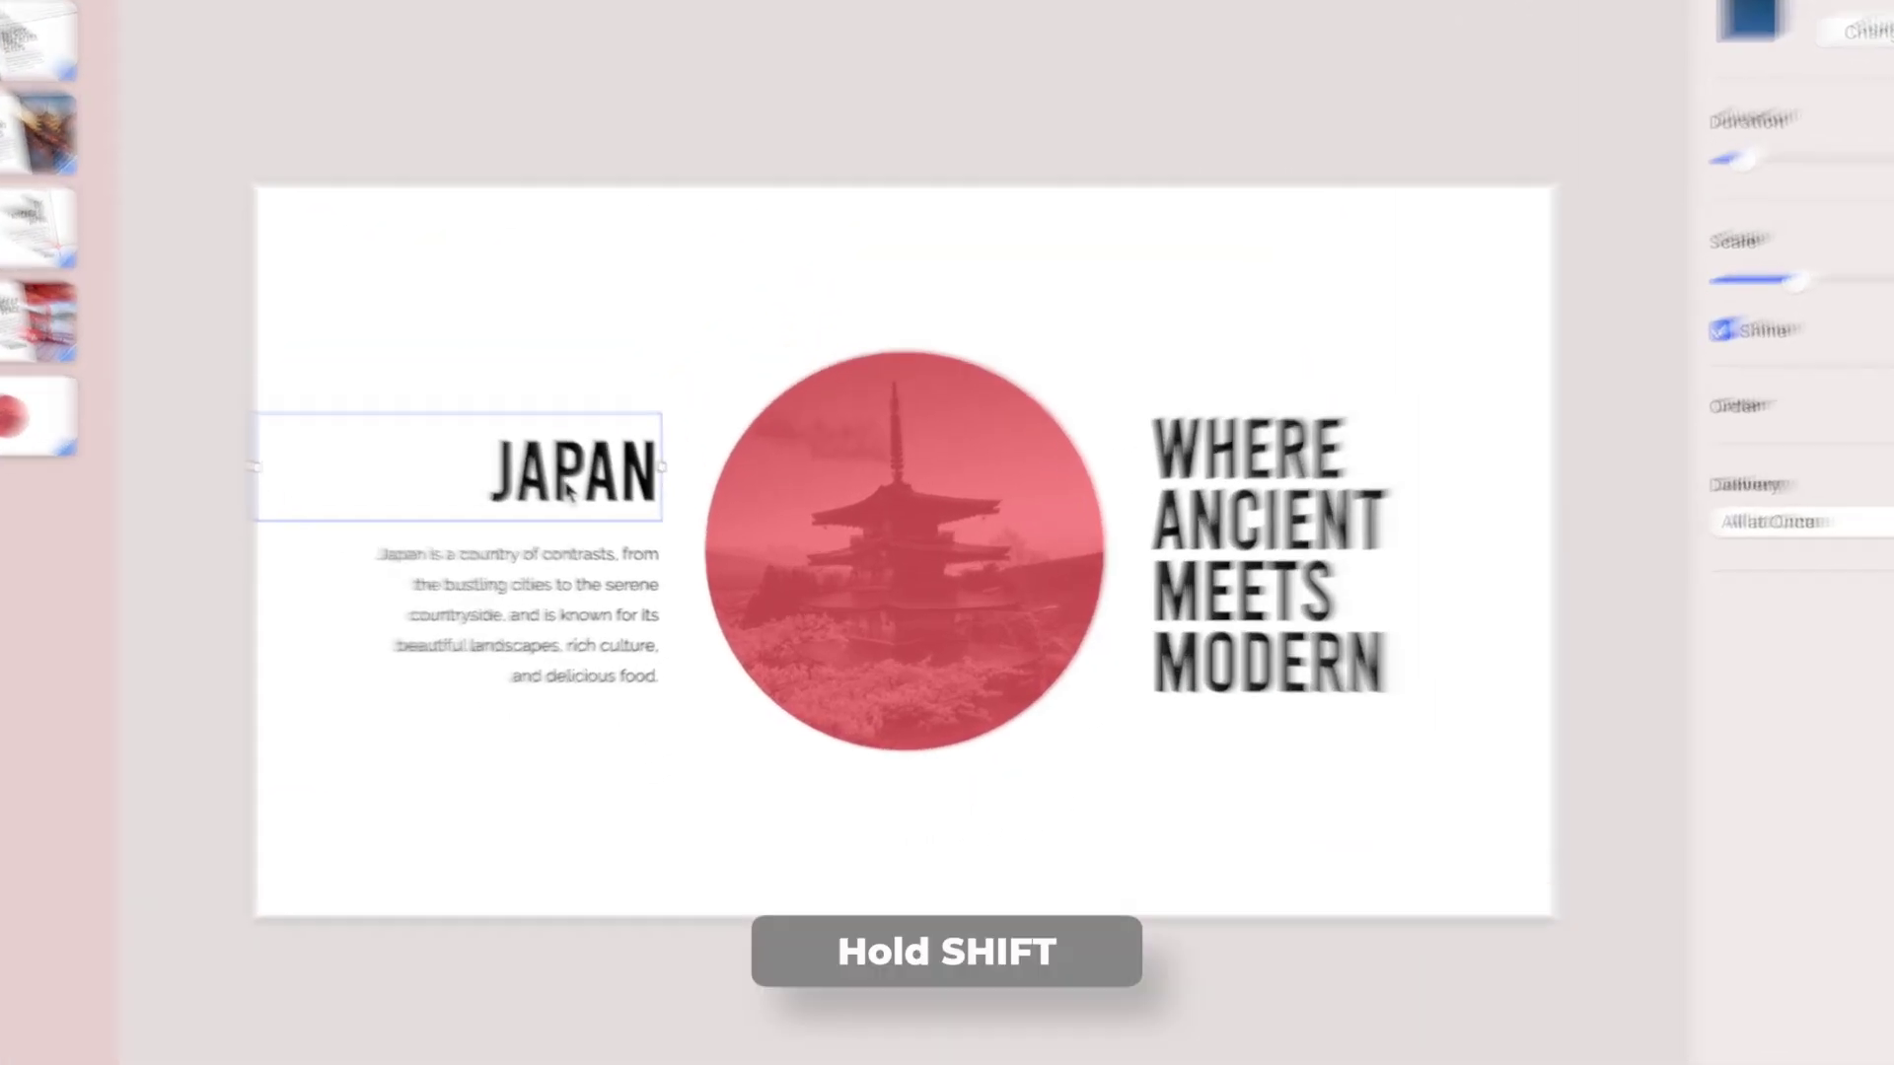
left_click(626, 584, "shift")
right_click(1406, 548)
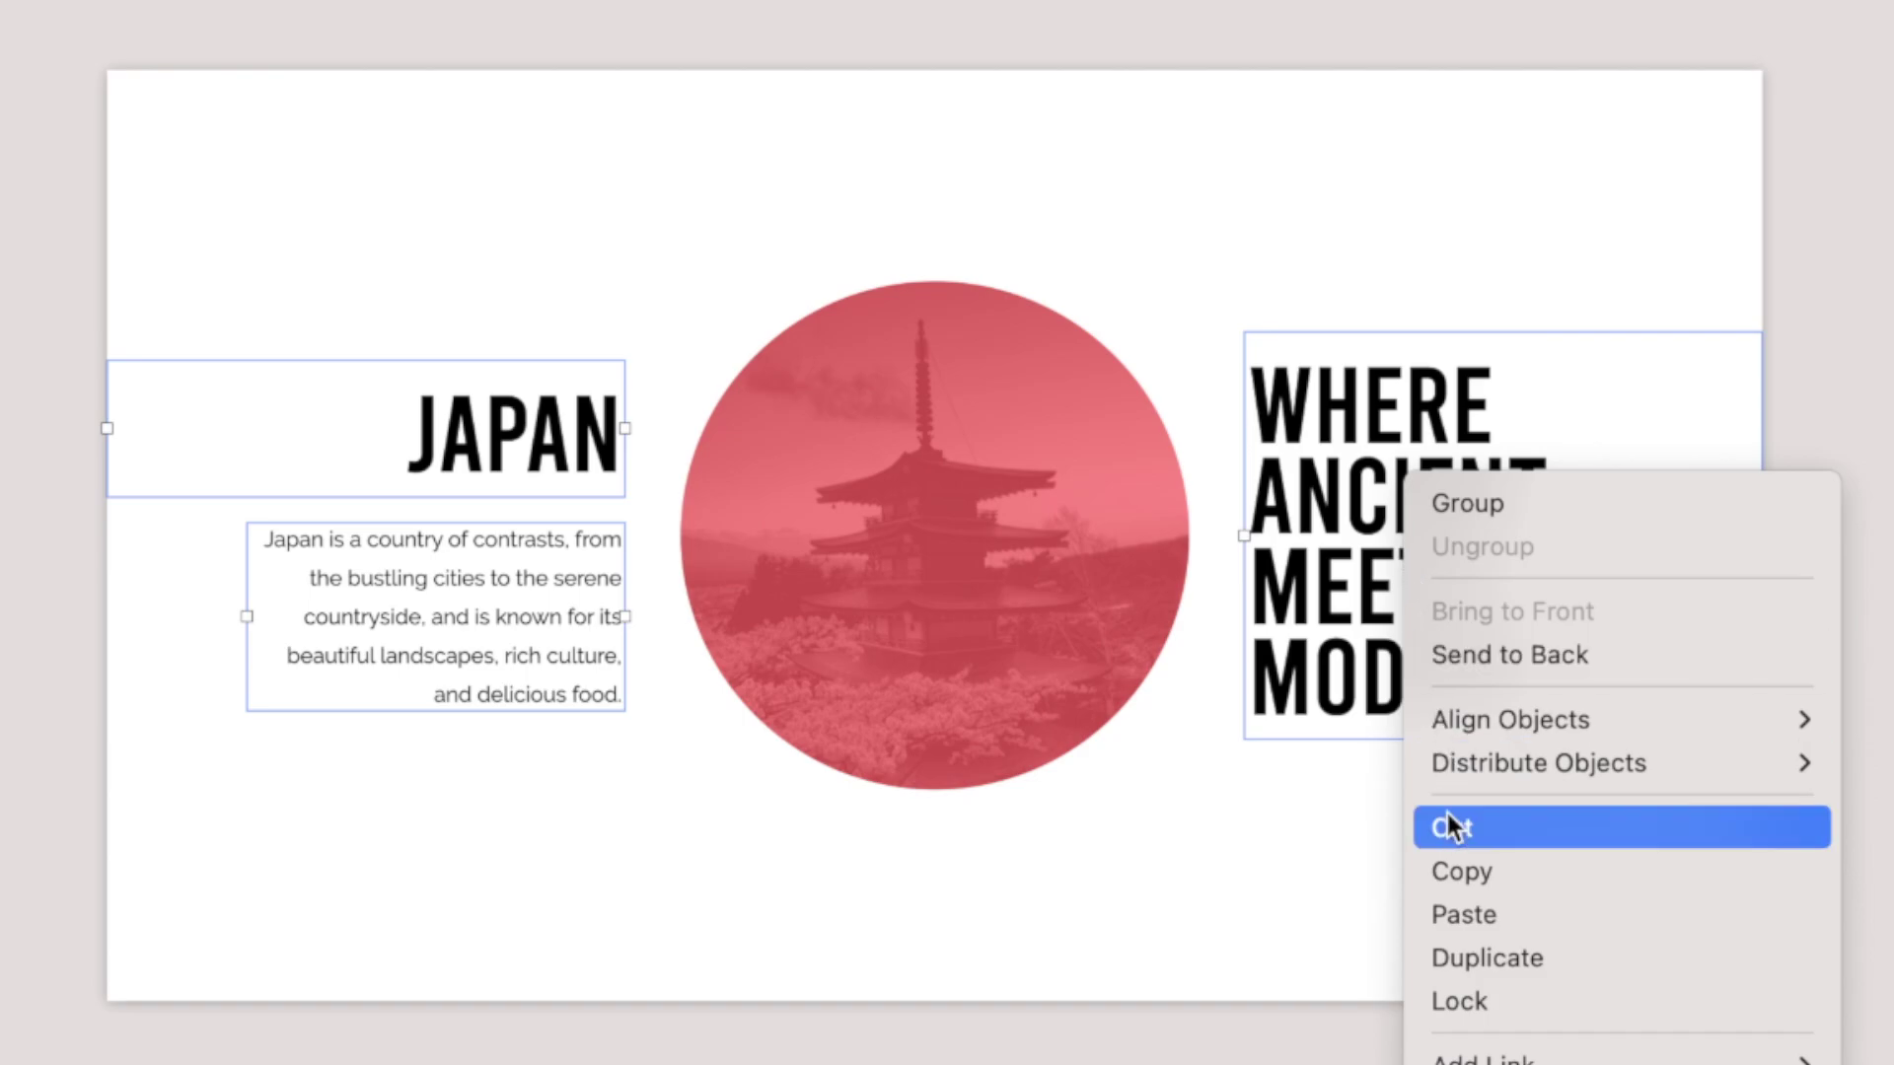
left_click(1446, 872)
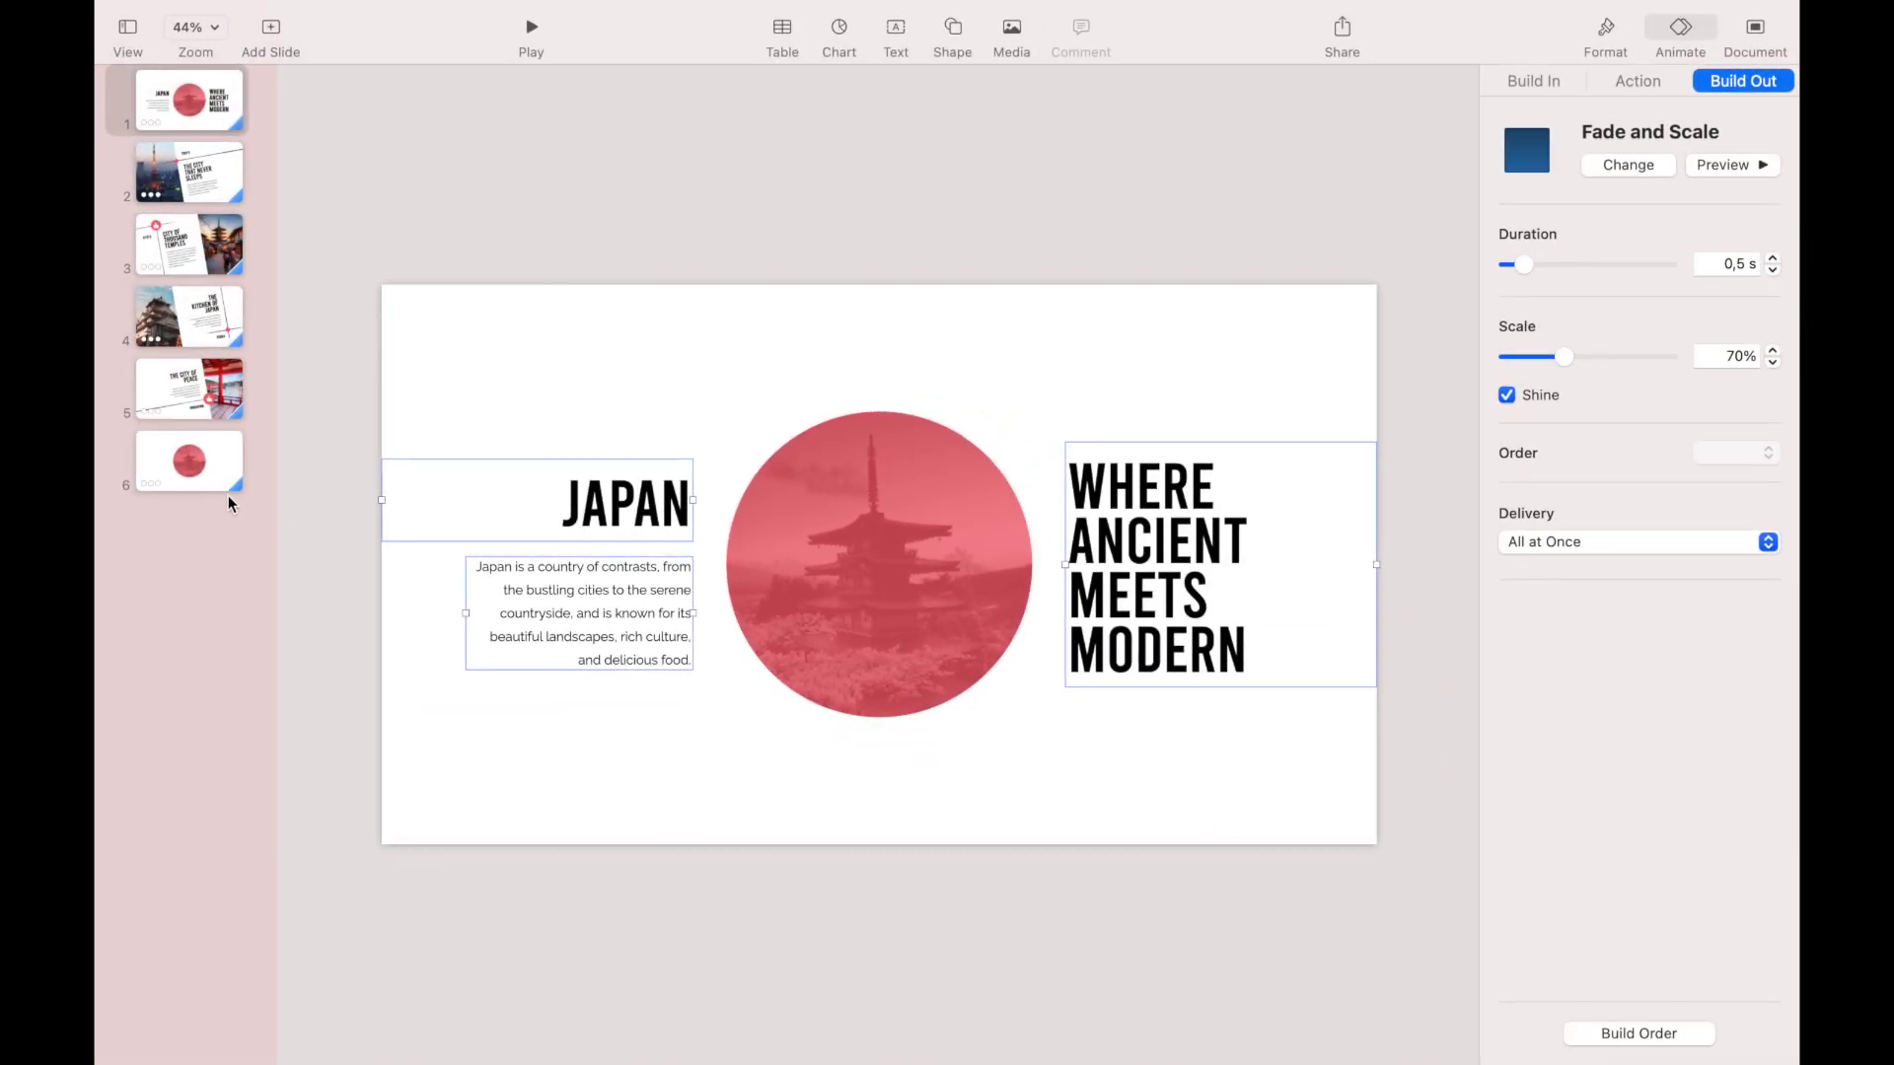
left_click(205, 482)
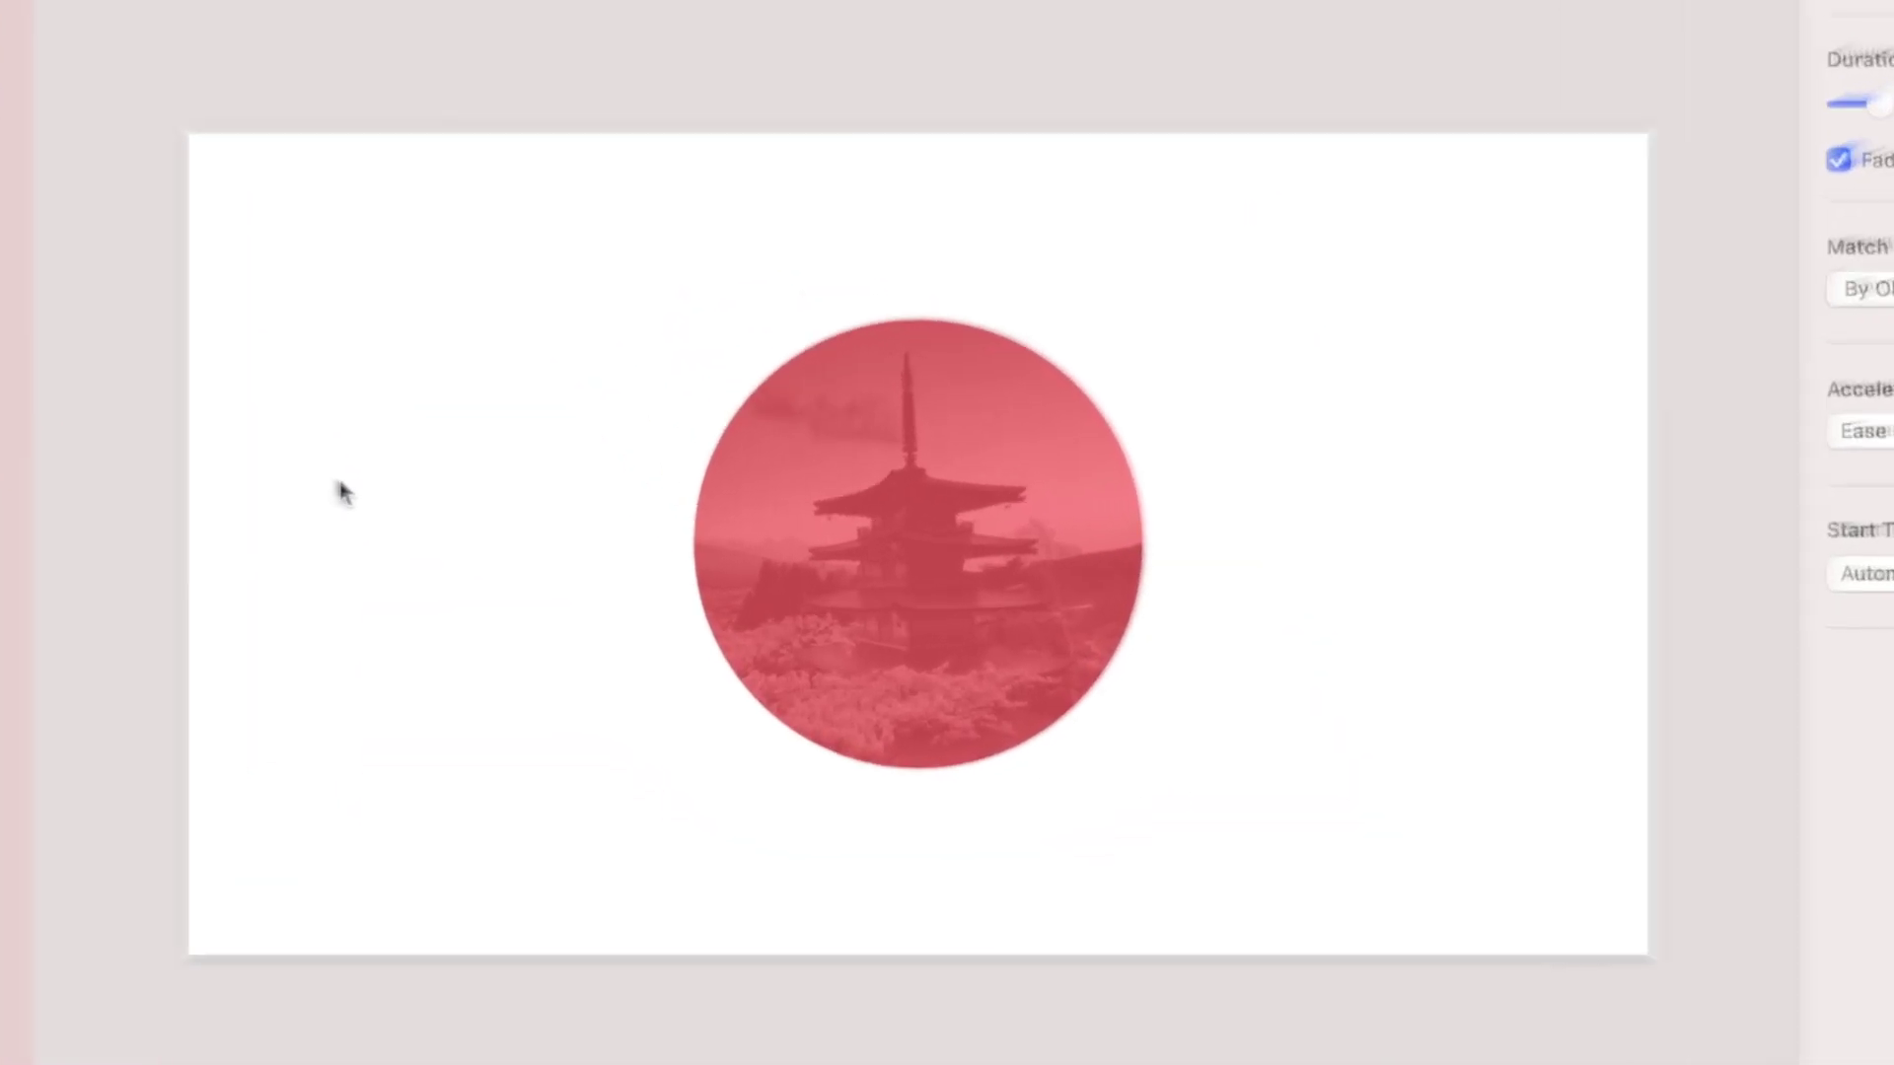
right_click(525, 517)
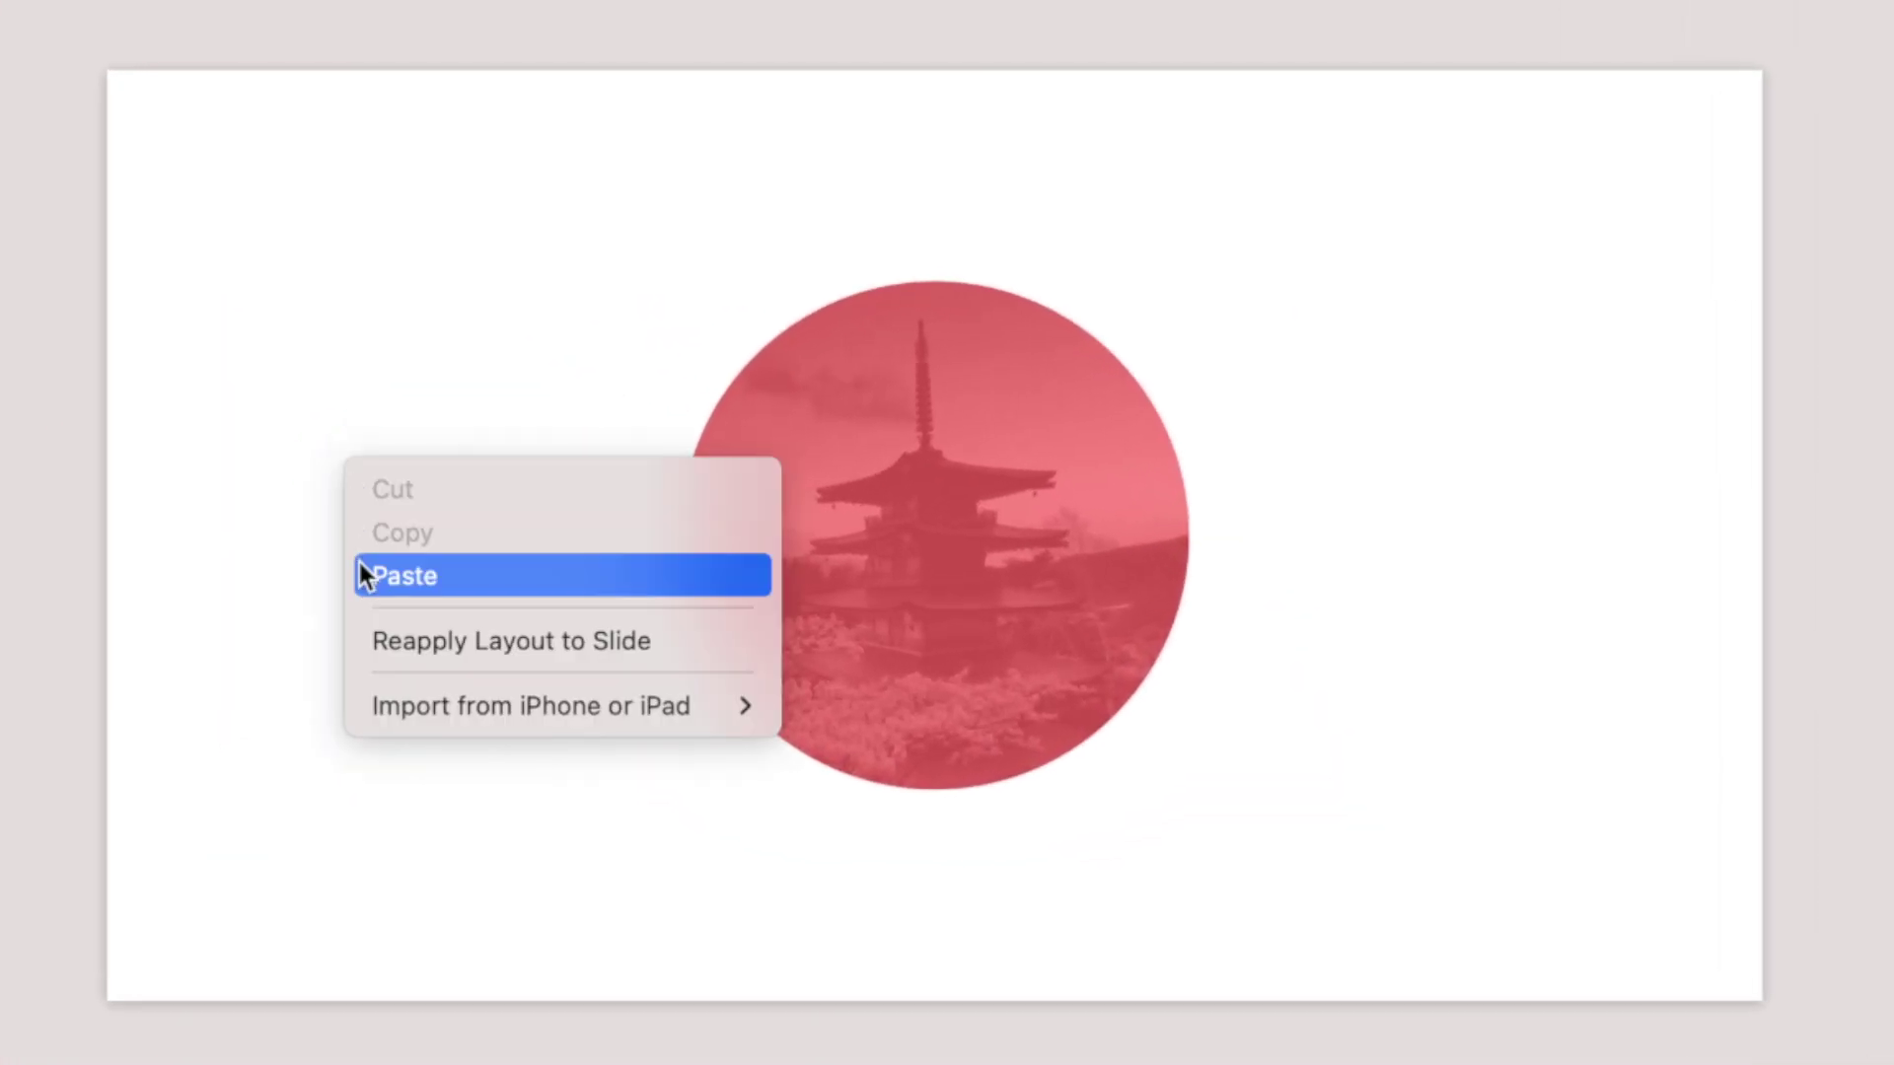
left_click(395, 575)
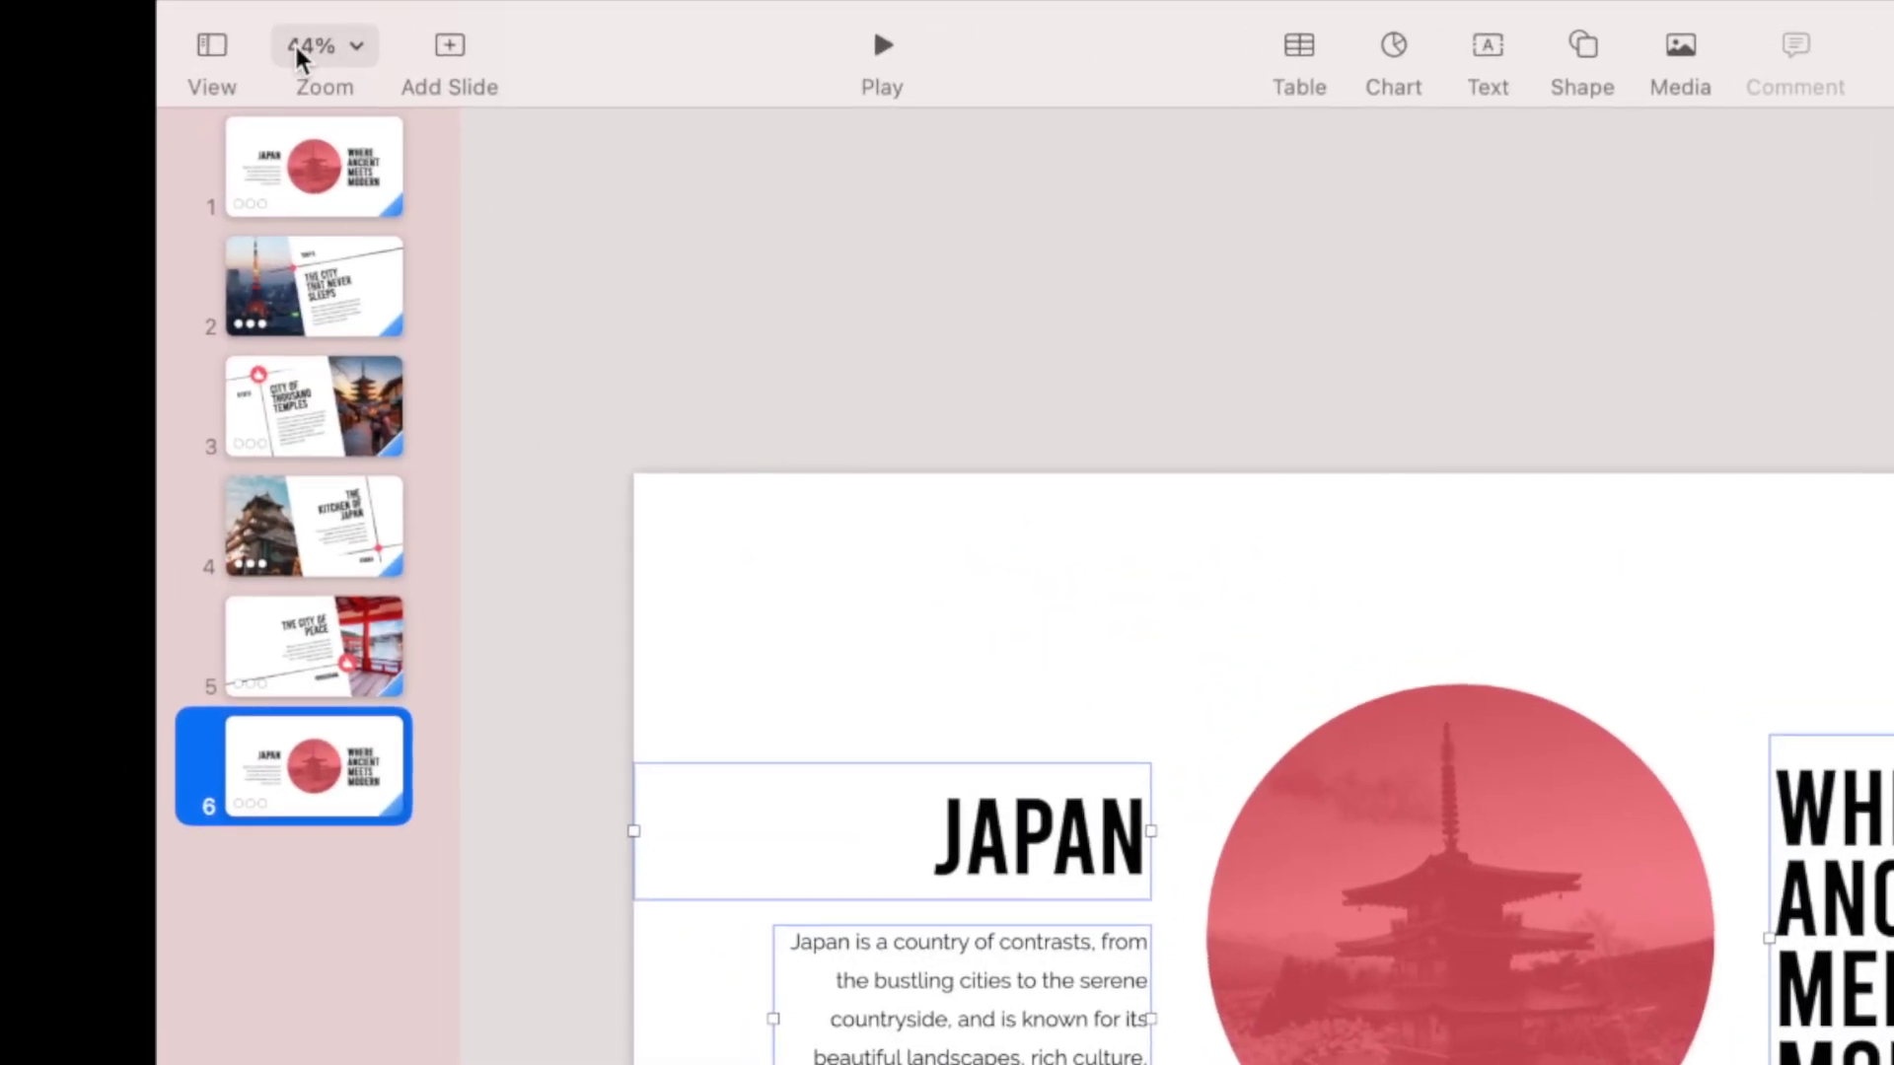
Show all slides in the Light Table view and play the presentation from slide 1.
left_click(215, 44)
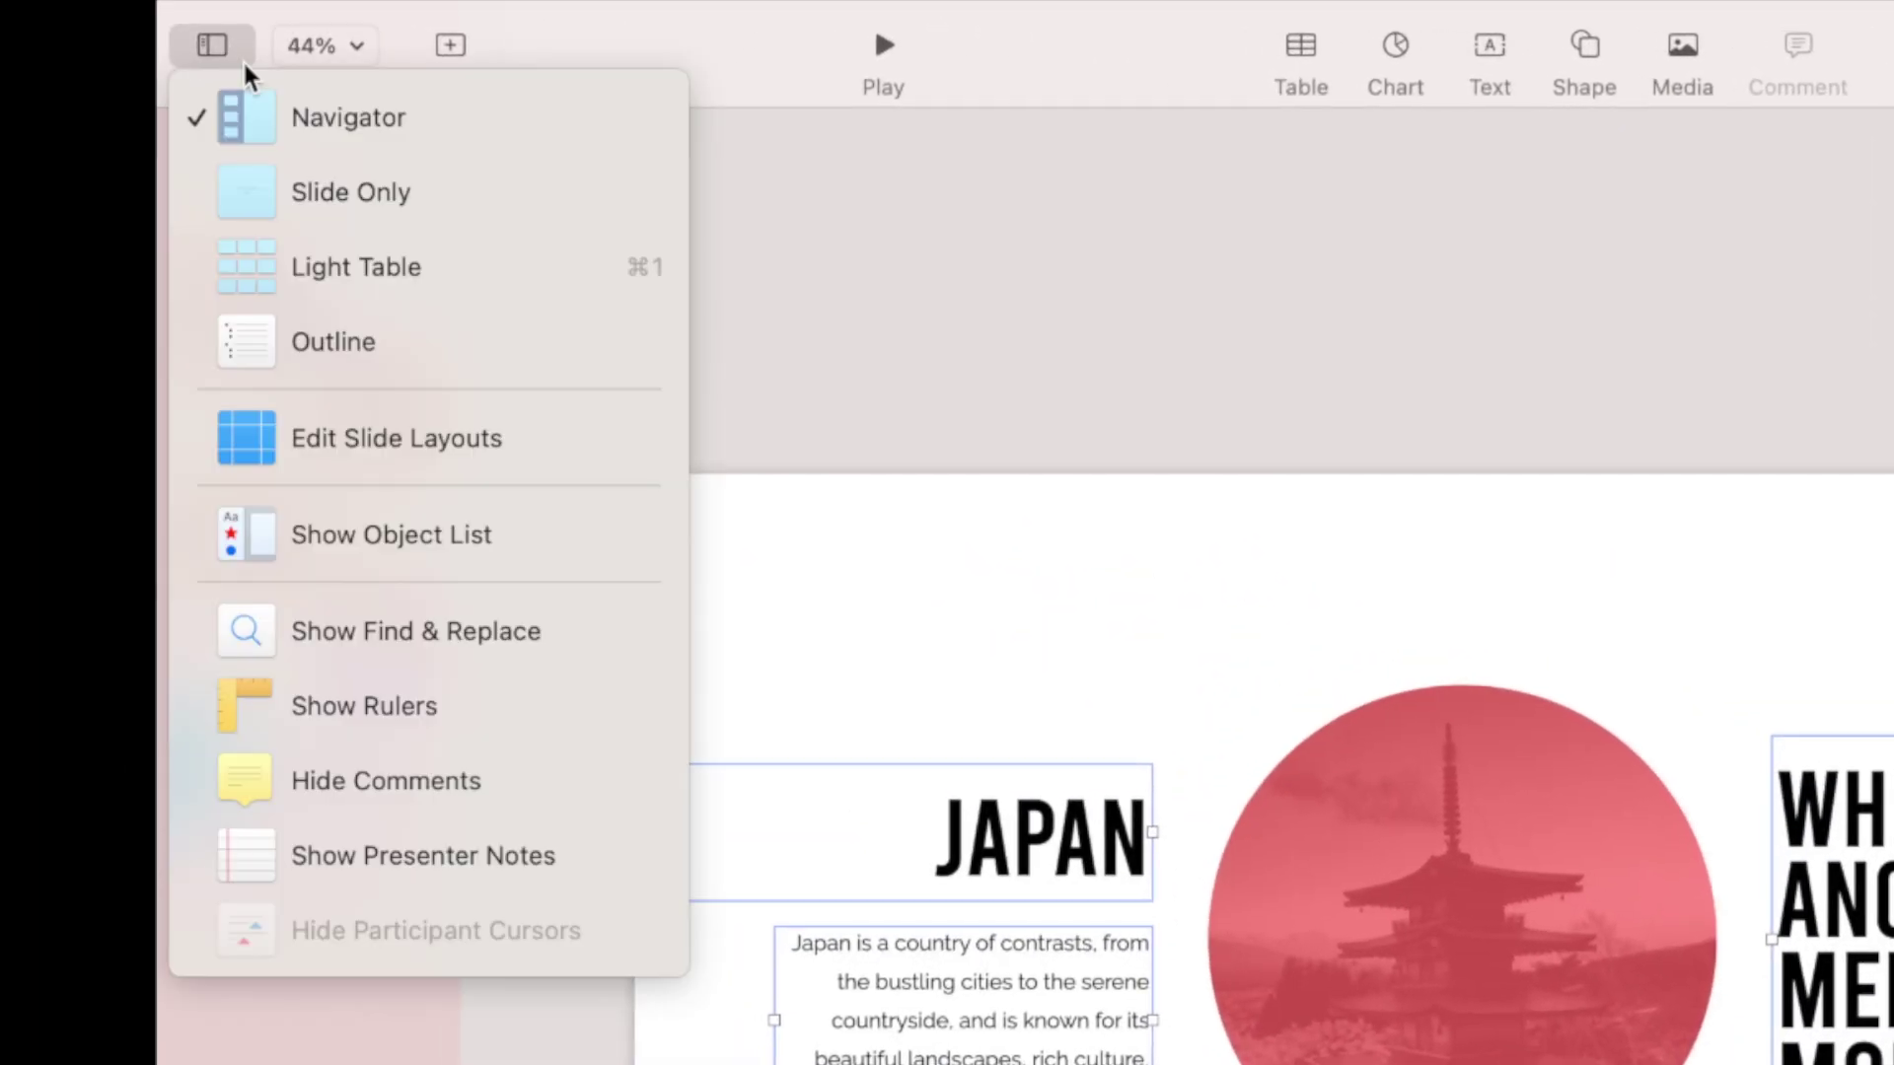
left_click(267, 264)
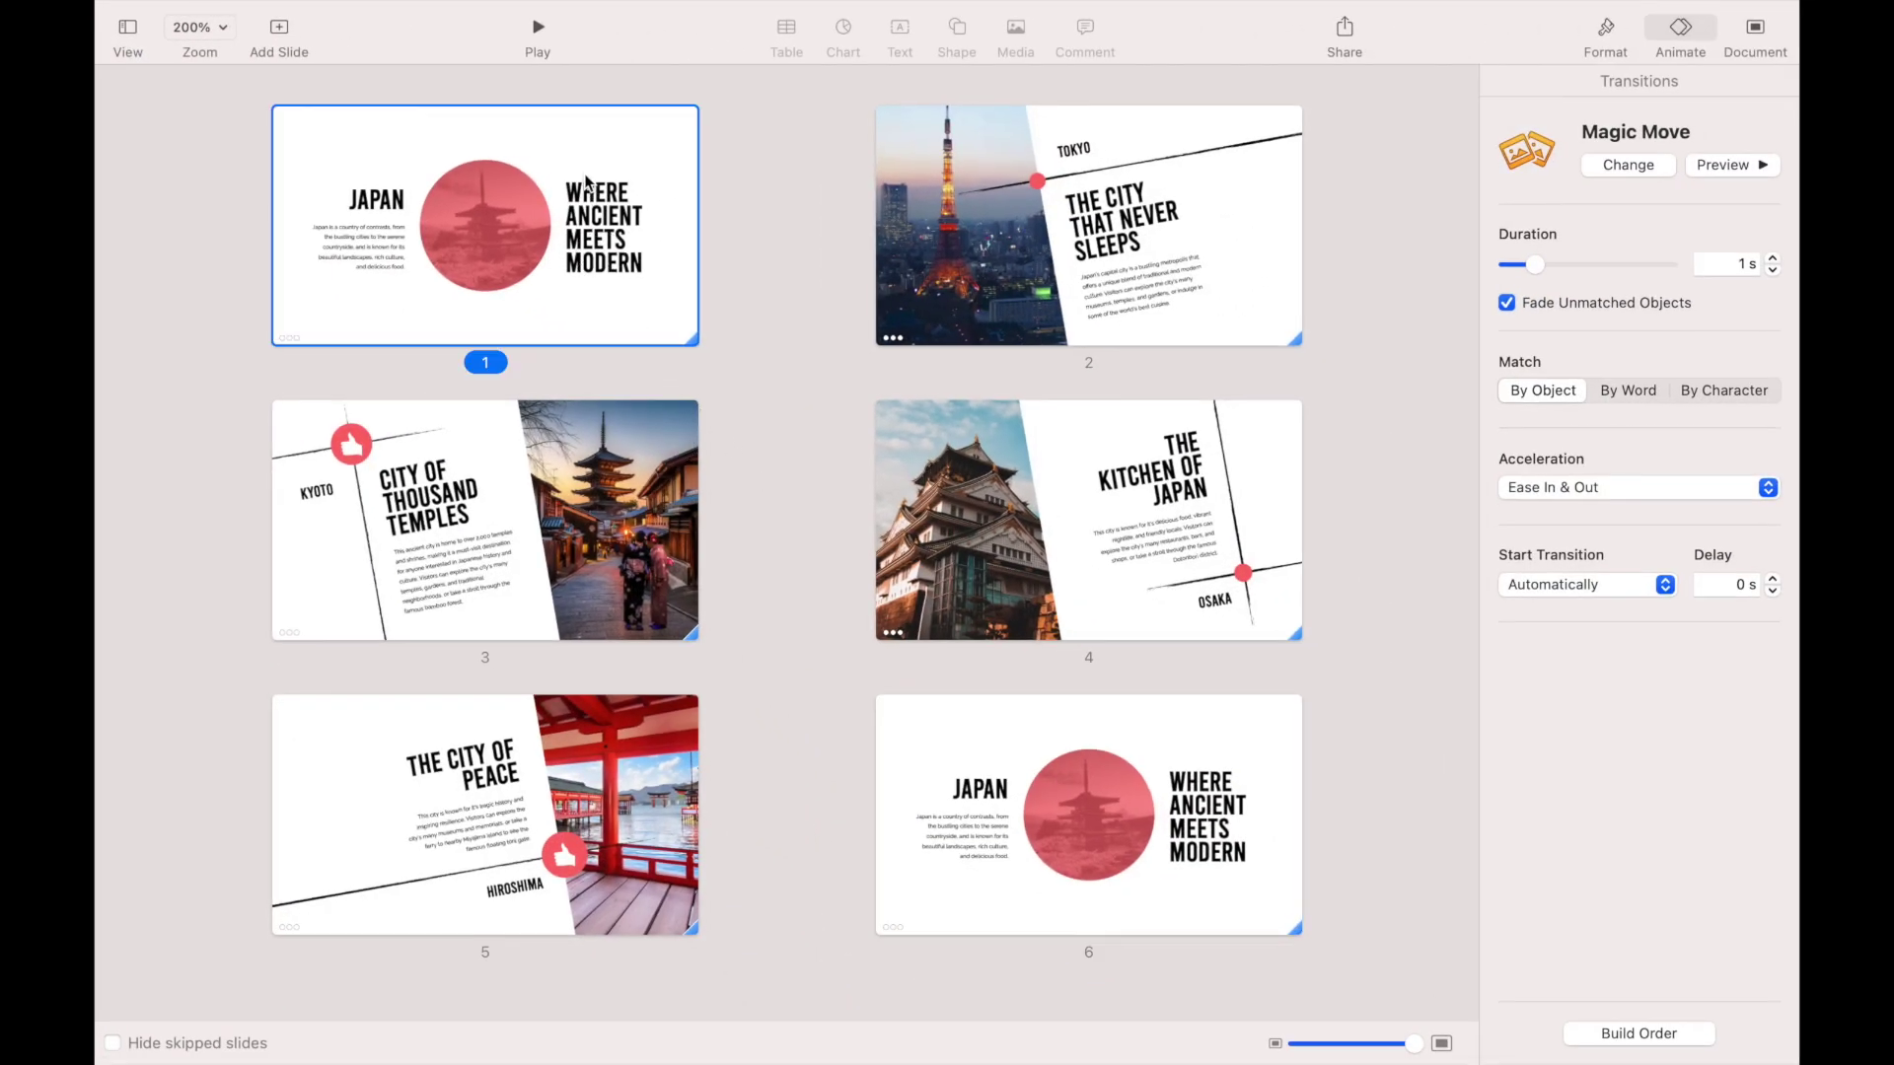
left_click(539, 30)
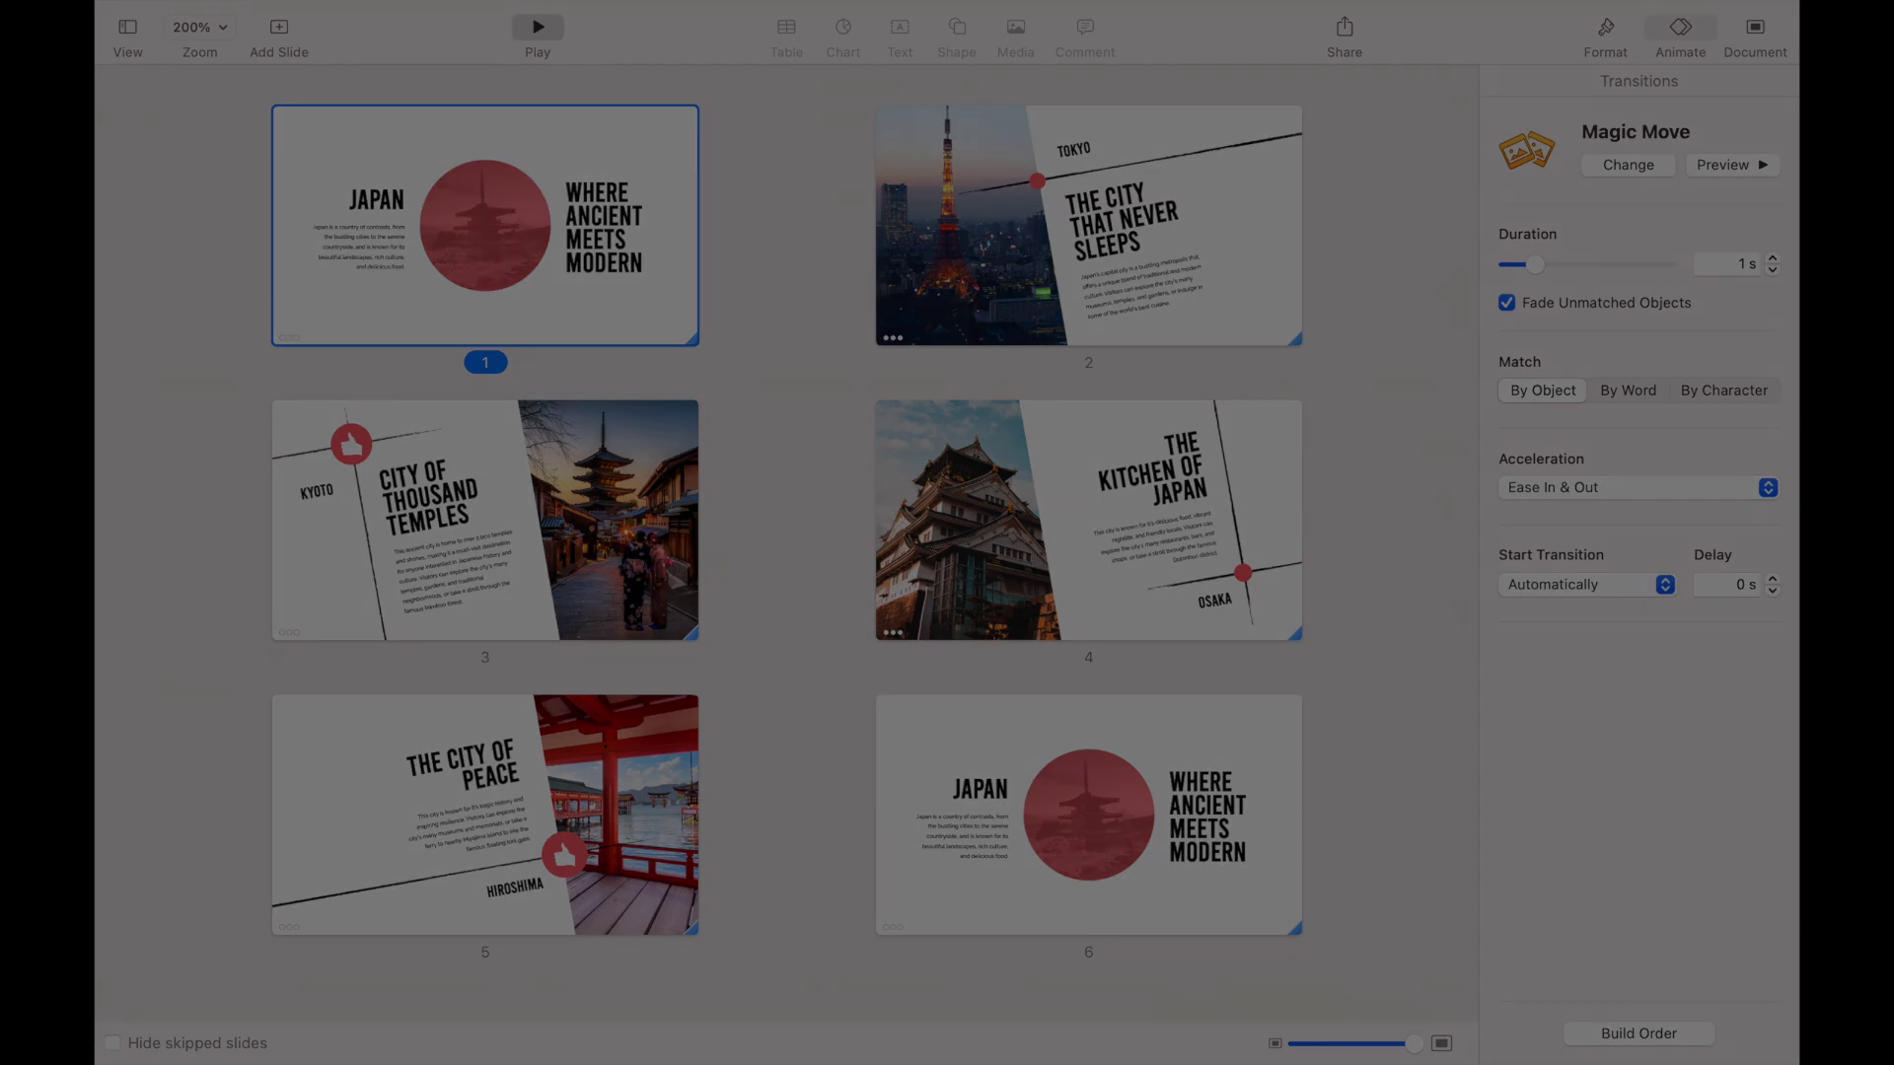